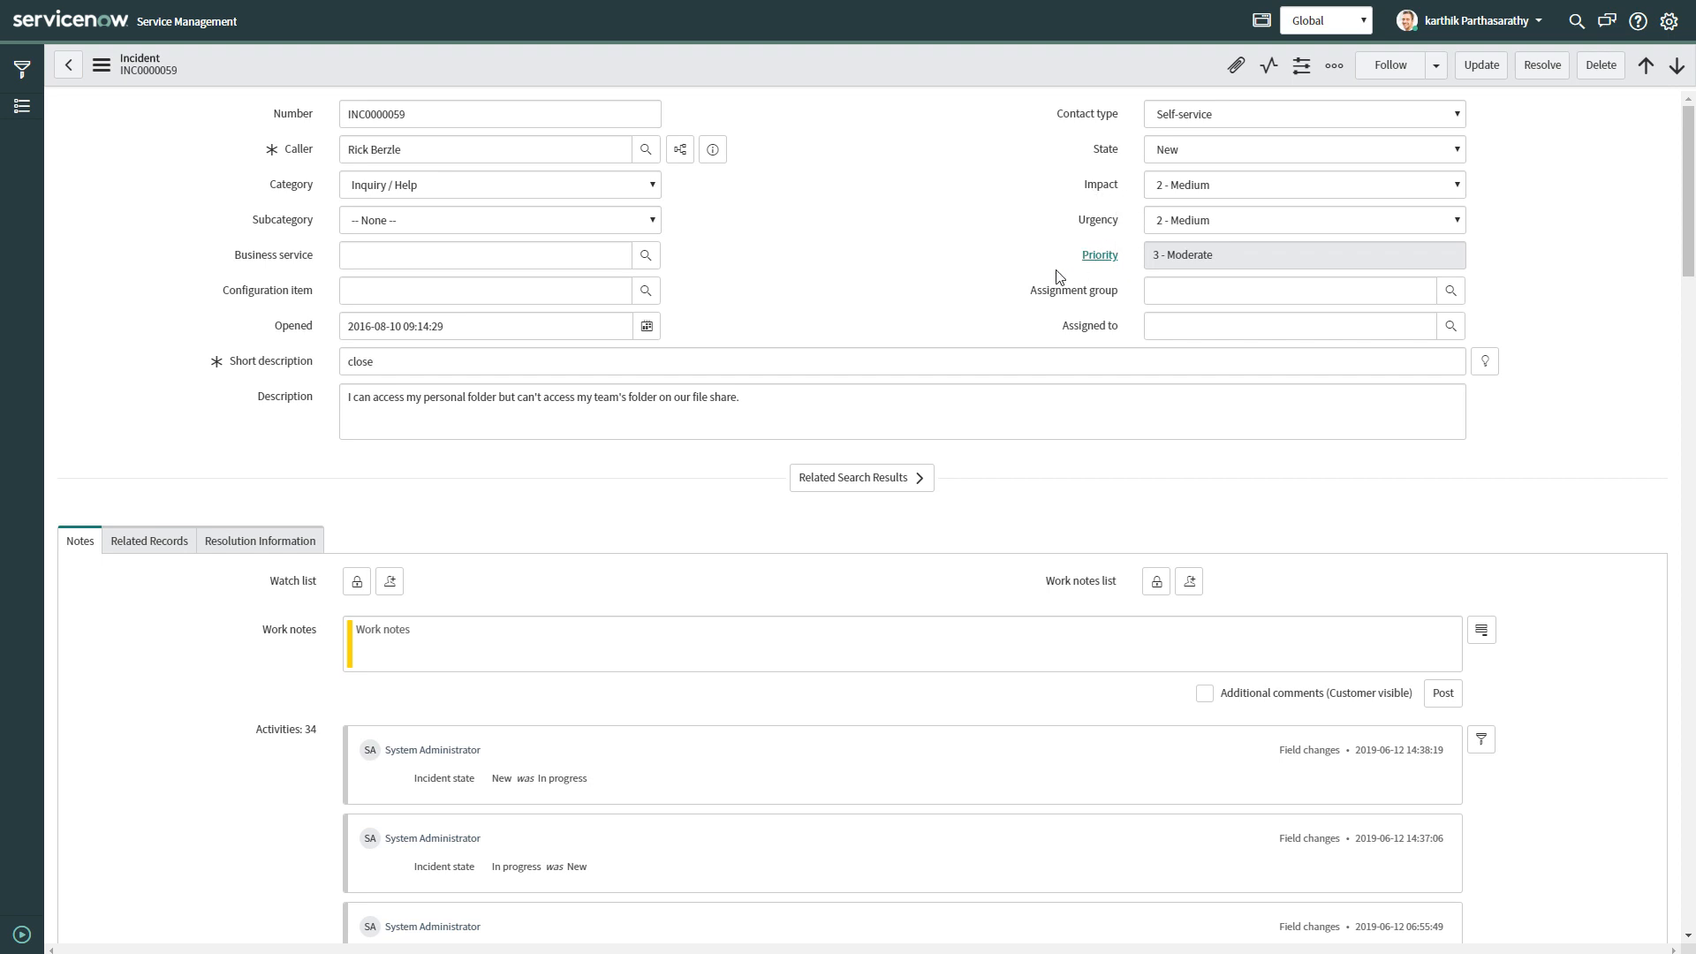
- Set the incident's Impact and Urgency both to 1 - High
{"action": "left_click", "coordinate": [1200, 194]}
{"action": "left_click", "coordinate": [1190, 209]}
{"action": "left_click", "coordinate": [1195, 220]}
{"action": "left_click", "coordinate": [1191, 247]}
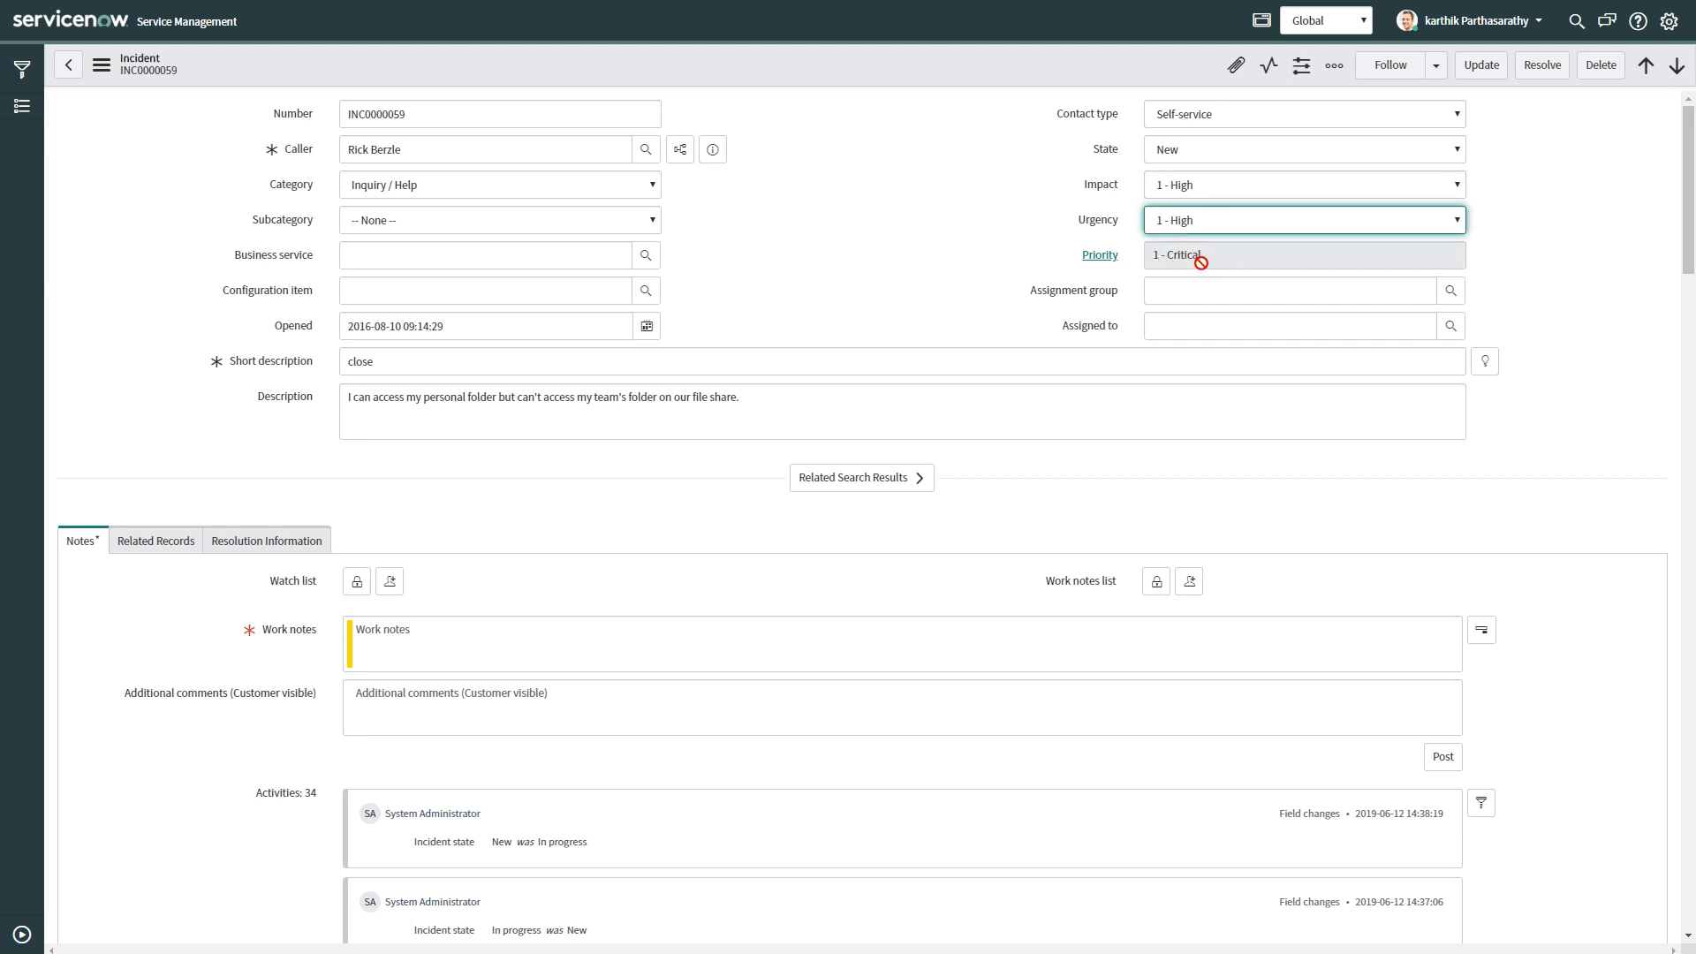
- Set the incident's Impact and Urgency both to 2 - Medium
{"action": "left_click", "coordinate": [1211, 184]}
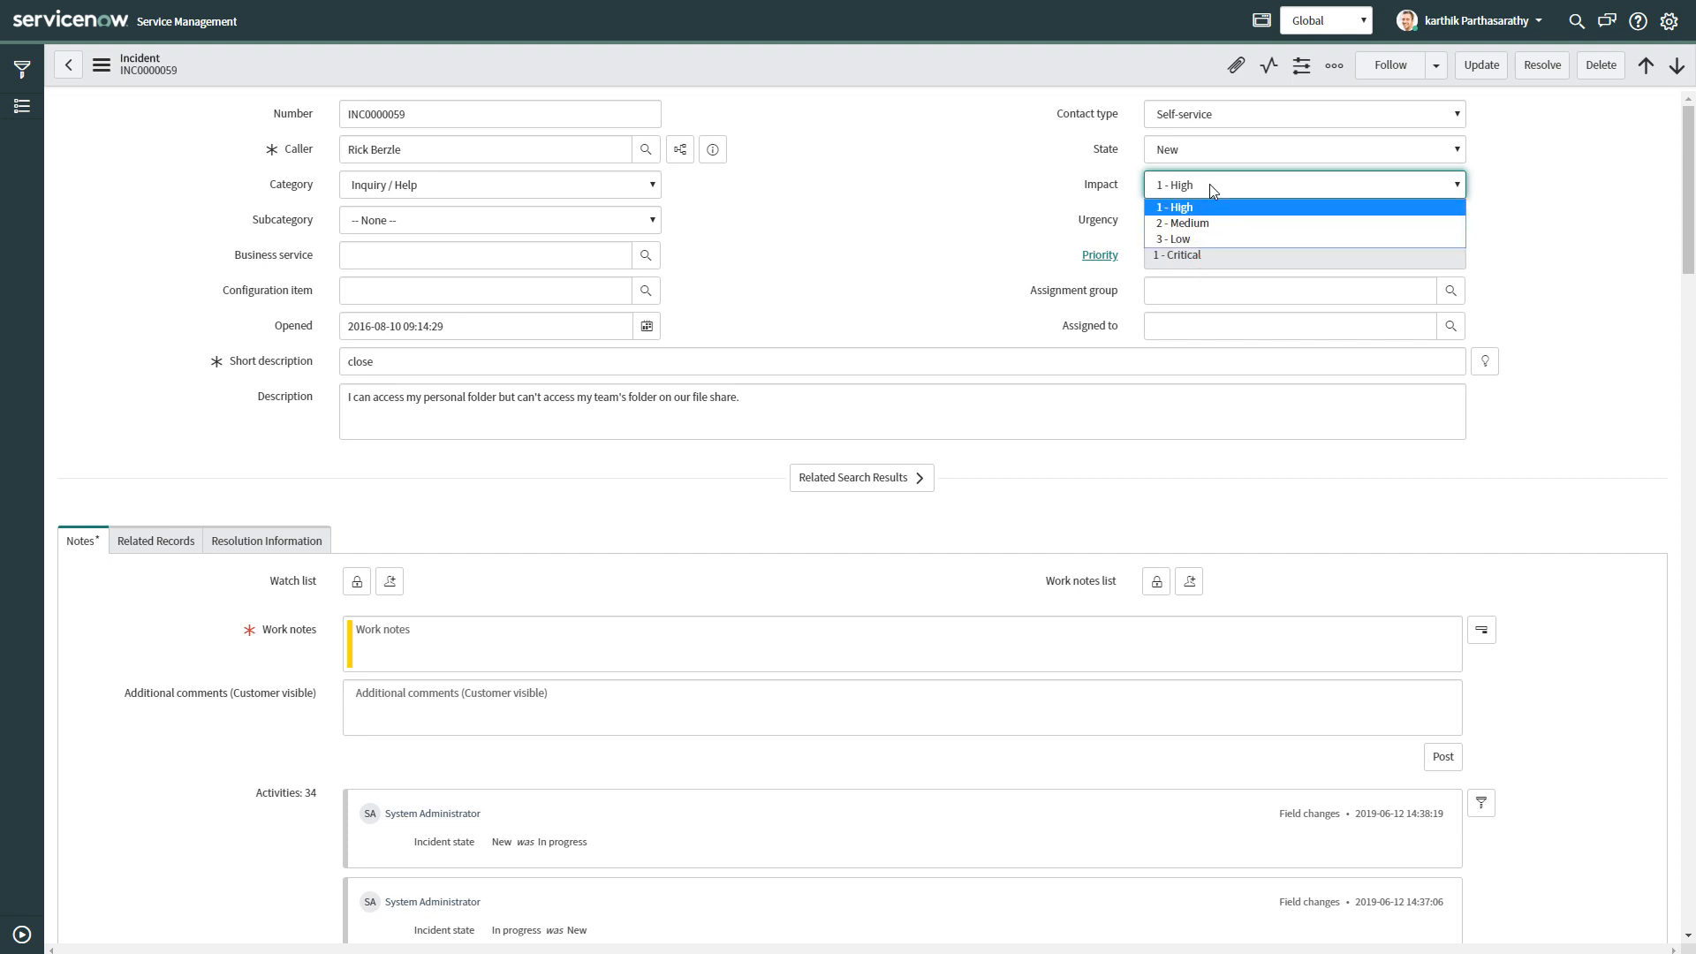
{"action": "left_click", "coordinate": [1215, 221]}
{"action": "left_click", "coordinate": [1218, 221]}
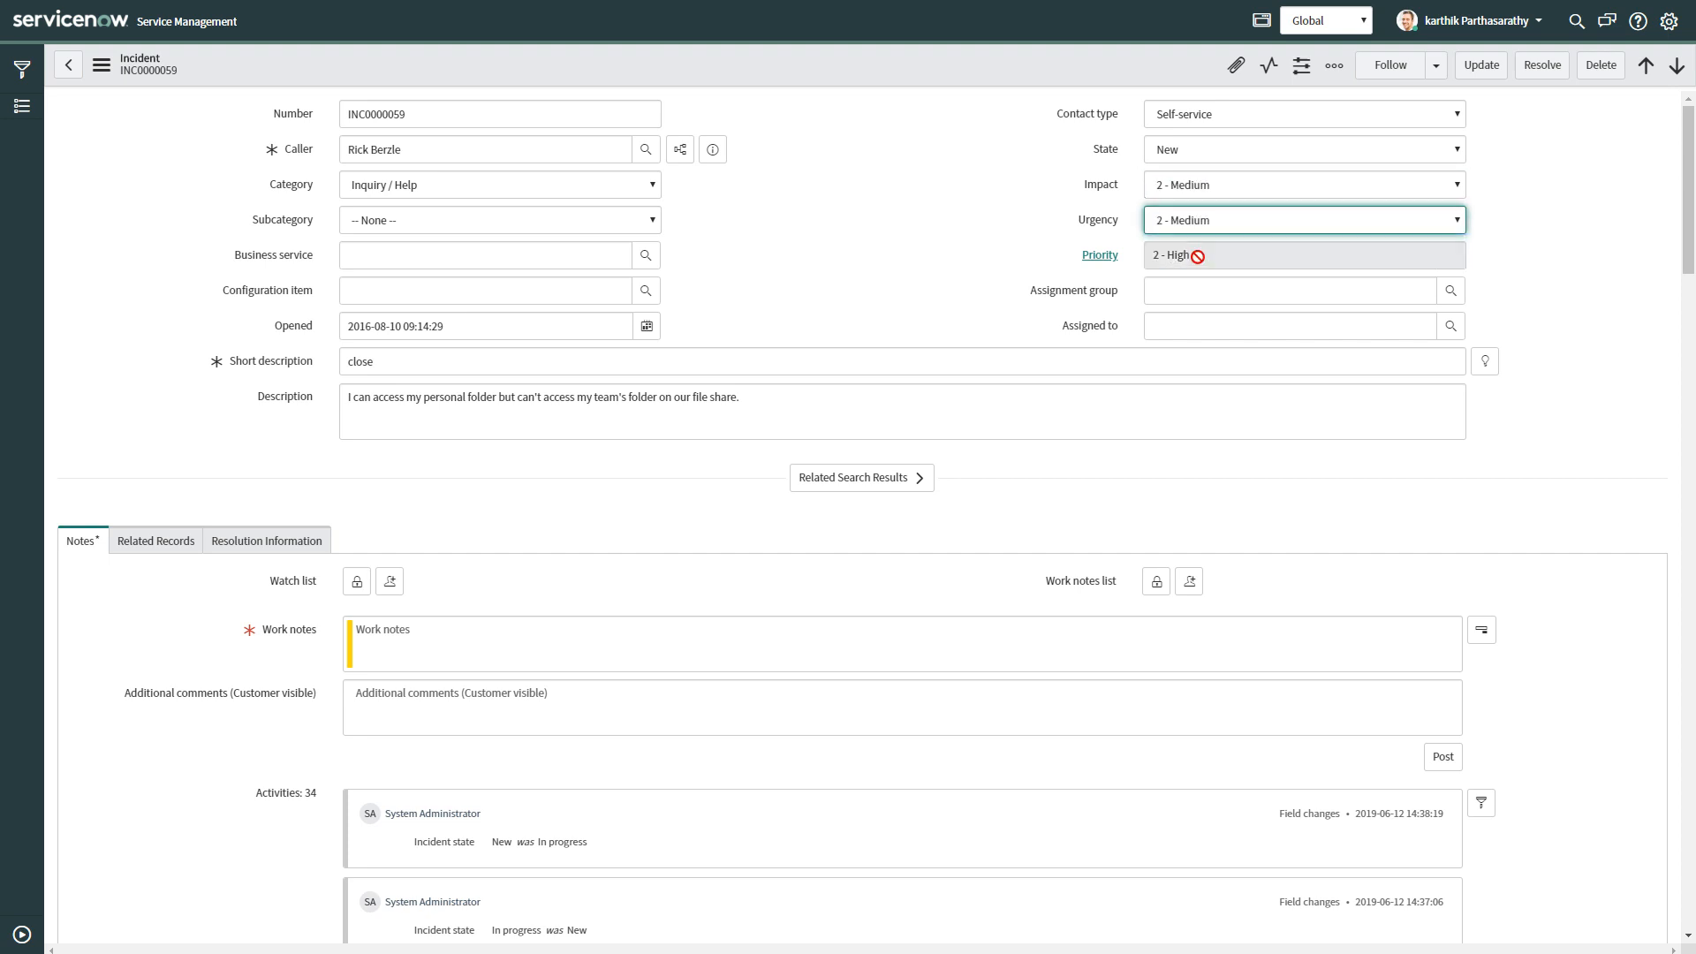
{"action": "left_click", "coordinate": [1206, 251]}
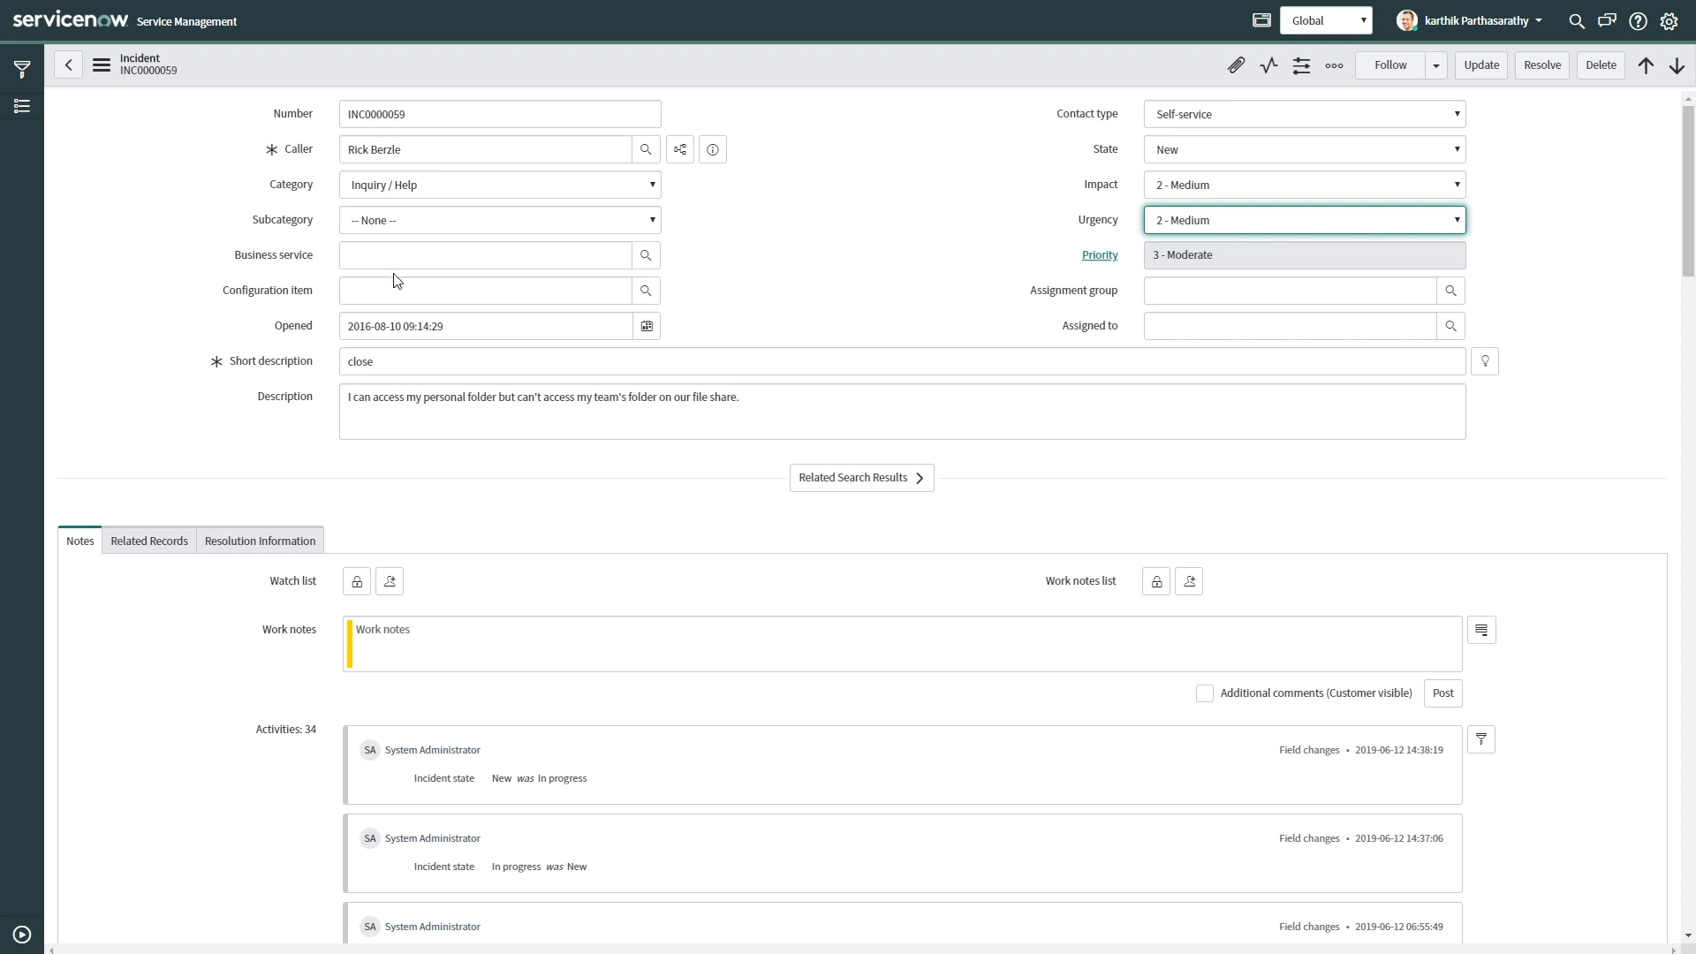
- Review the incident's category and subcategory choices, keep Inquiry / Help as Category and set Subcategory to Antivirus
{"action": "left_click", "coordinate": [606, 223]}
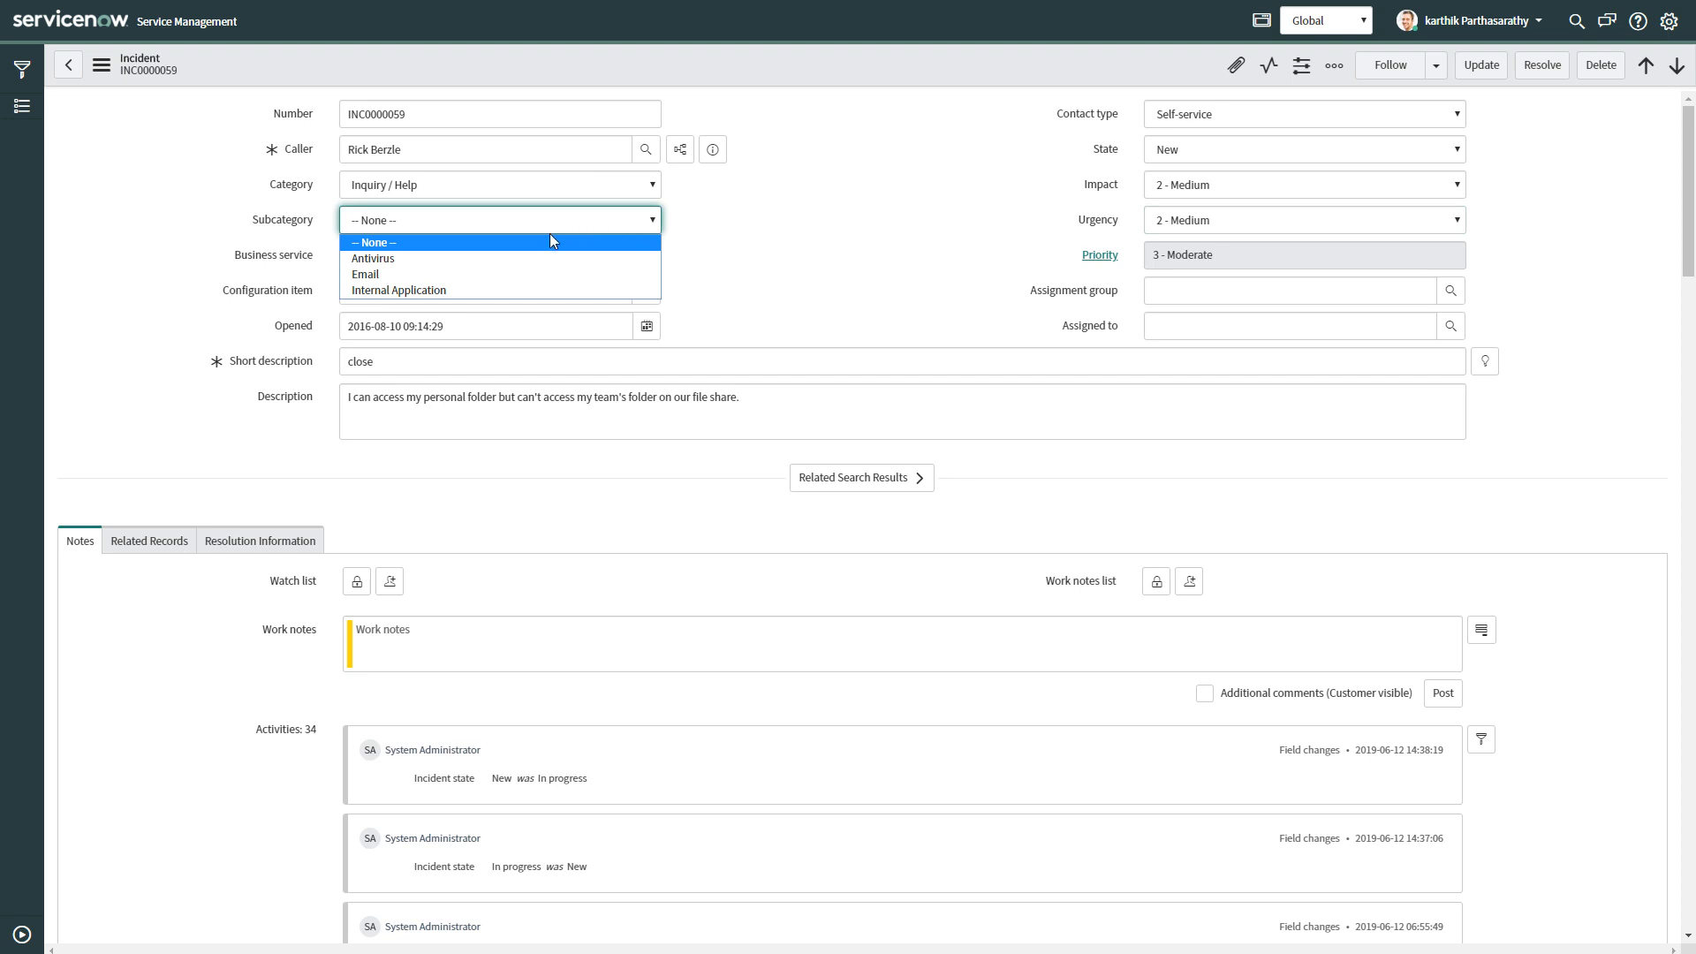
{"action": "left_click", "coordinate": [456, 187]}
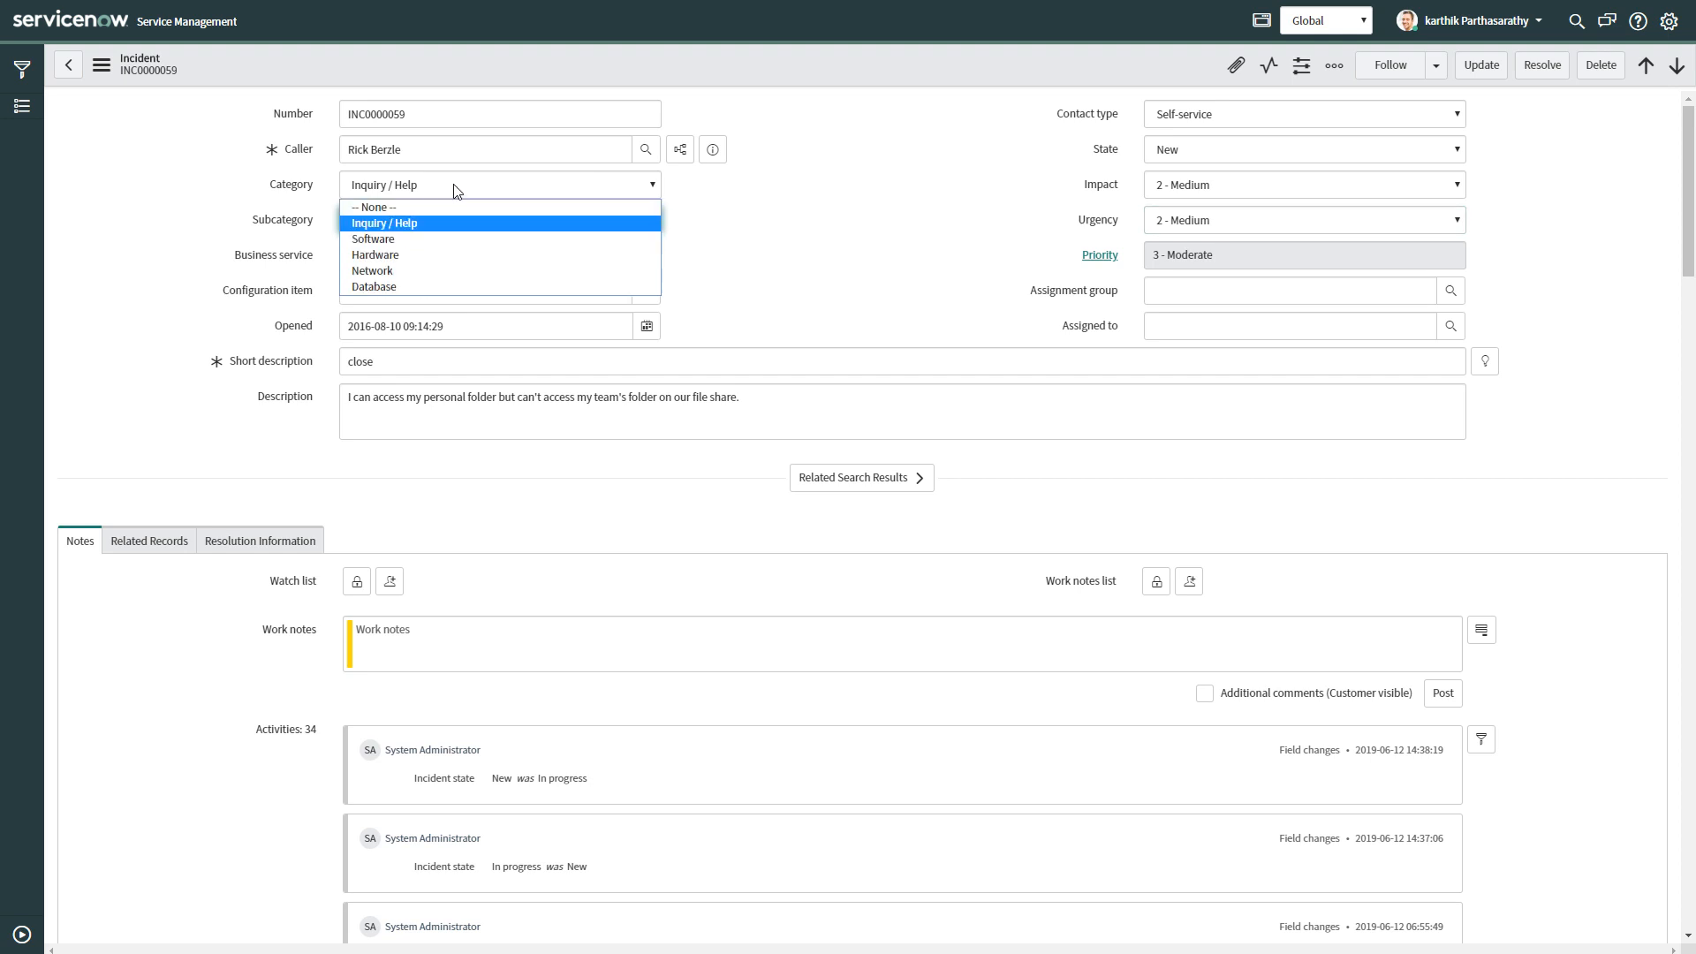
{"action": "left_click", "coordinate": [431, 224]}
{"action": "left_click", "coordinate": [406, 222]}
{"action": "left_click", "coordinate": [403, 260]}
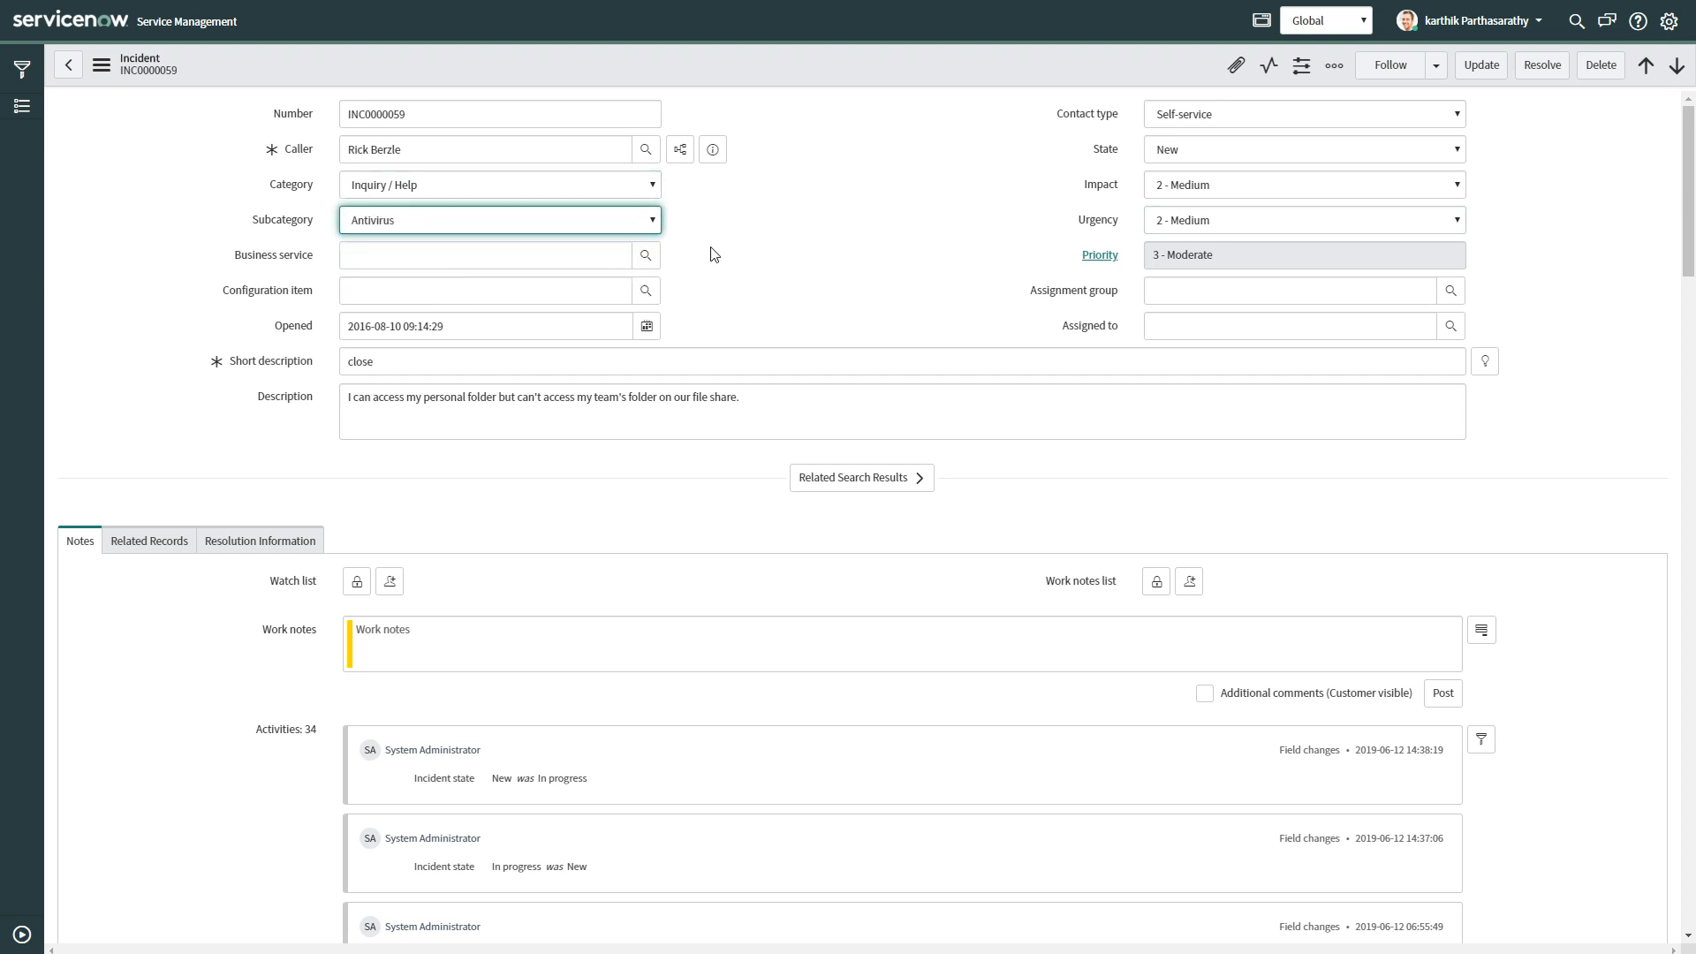
- Set the incident's Category to Software and its Subcategory to Email
{"action": "left_click", "coordinate": [444, 187]}
{"action": "left_click", "coordinate": [419, 240]}
{"action": "left_click", "coordinate": [424, 220]}
{"action": "left_click", "coordinate": [424, 258]}
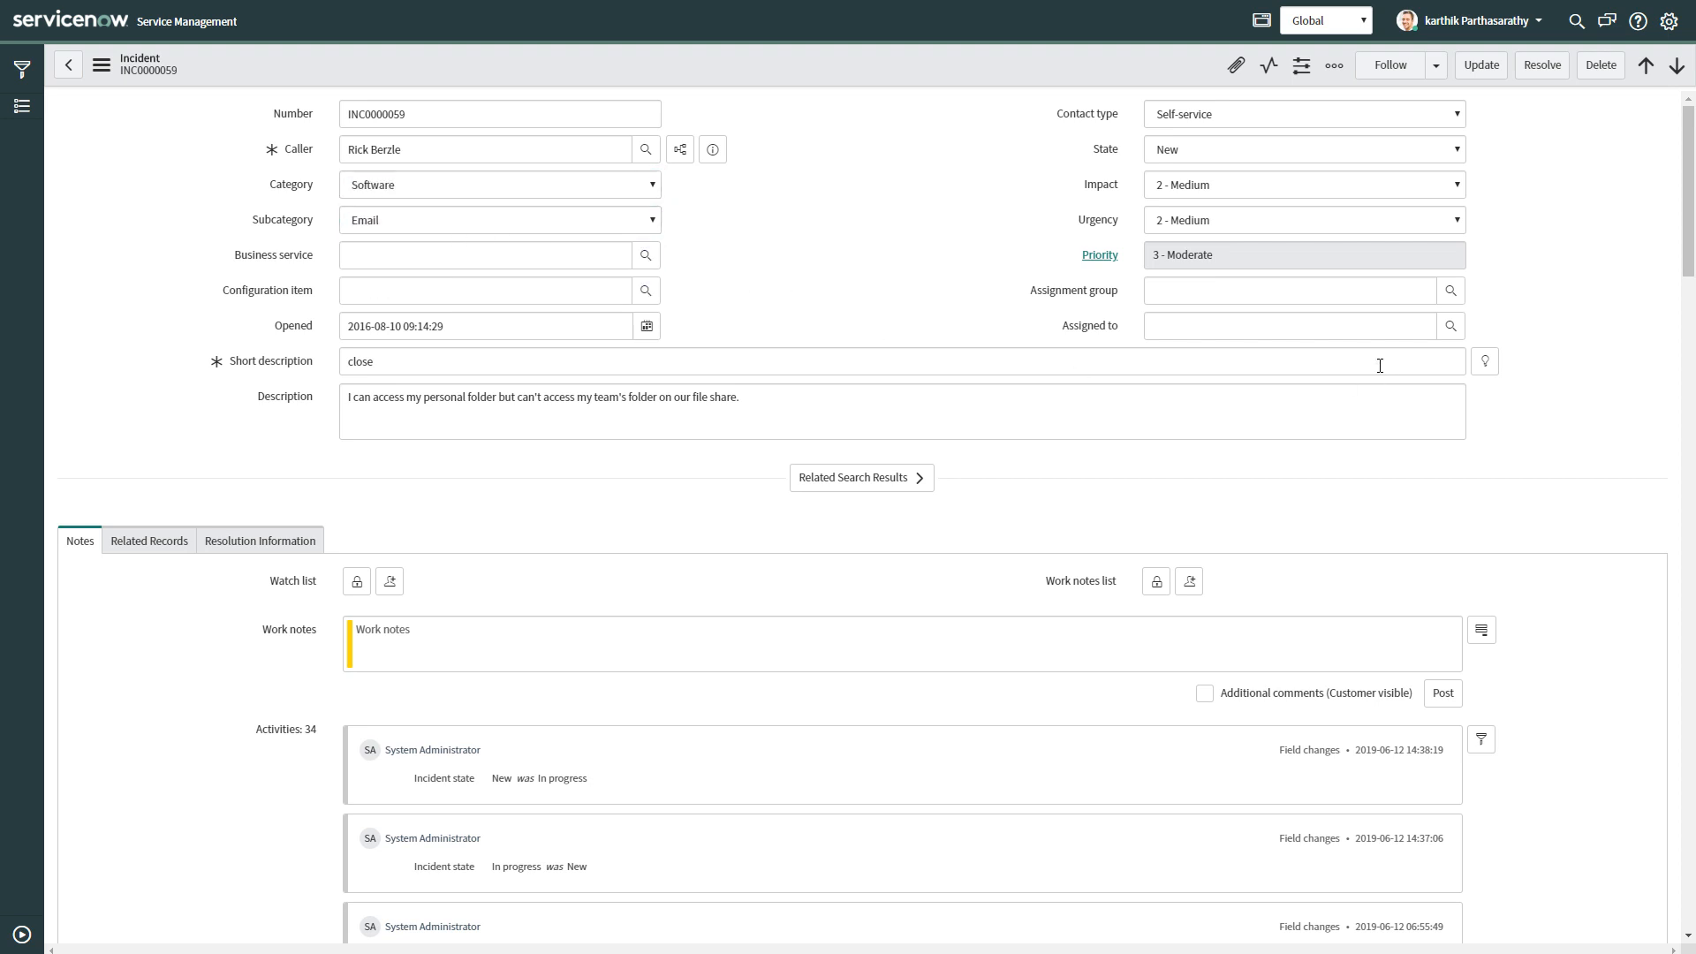
- Browse the lookup list of groups and choose Software as the incident's Assignment group
{"action": "left_click", "coordinate": [1343, 292]}
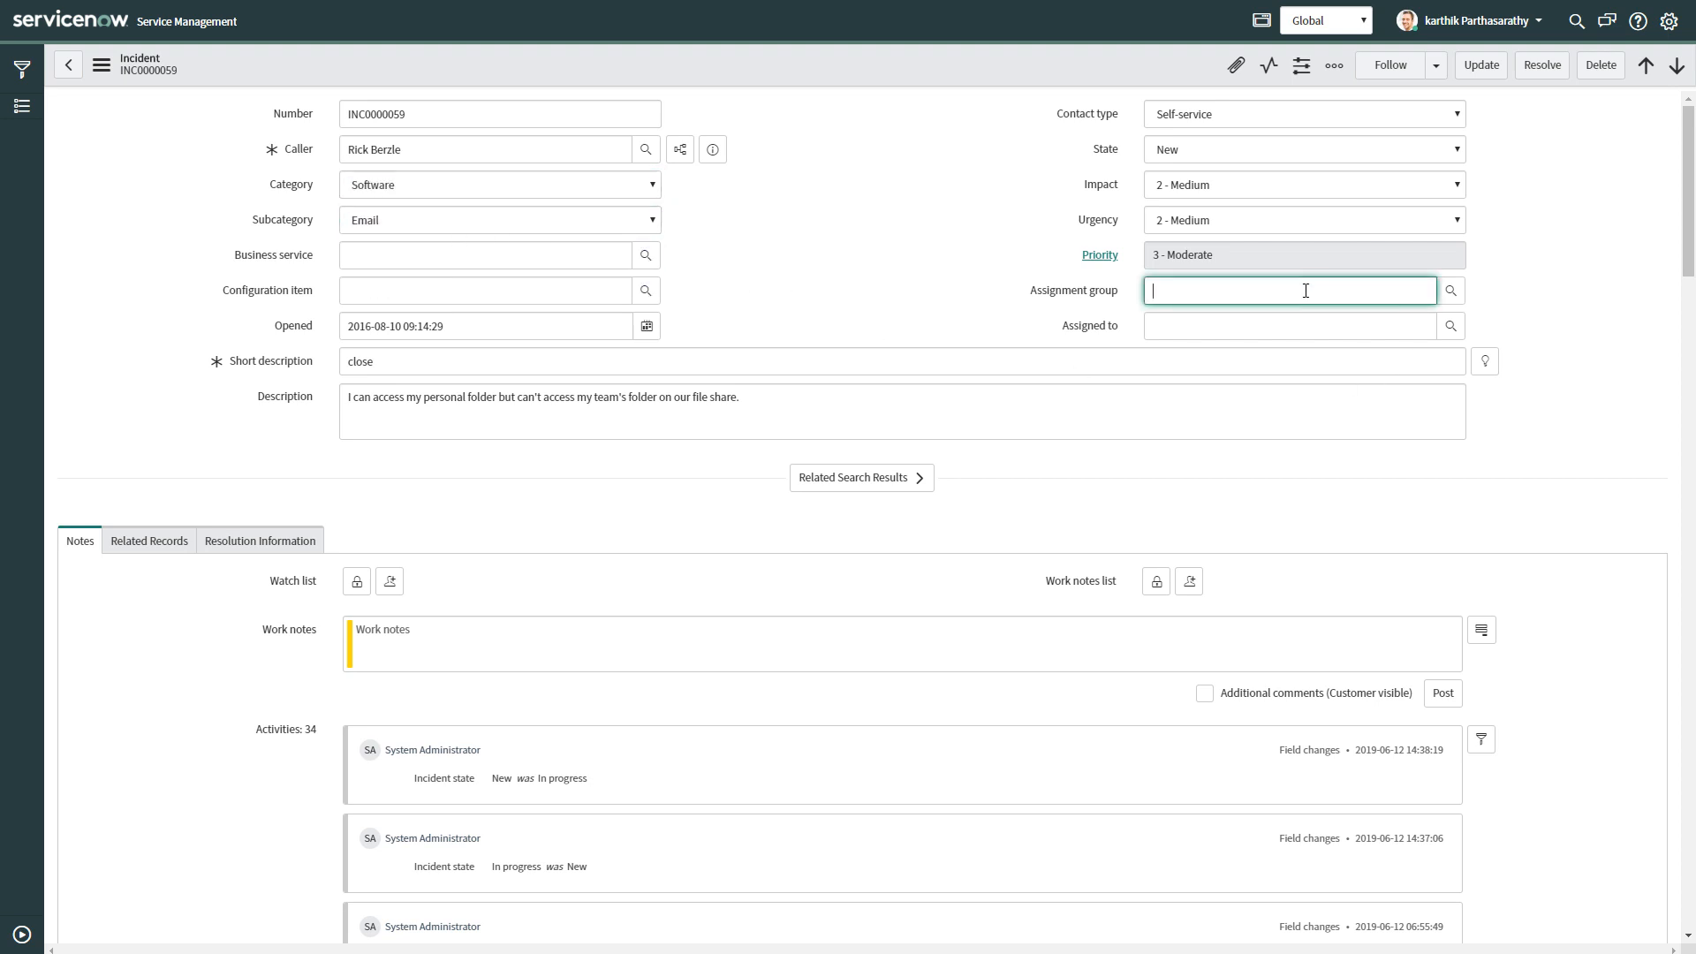
{"action": "left_click", "coordinate": [1450, 292]}
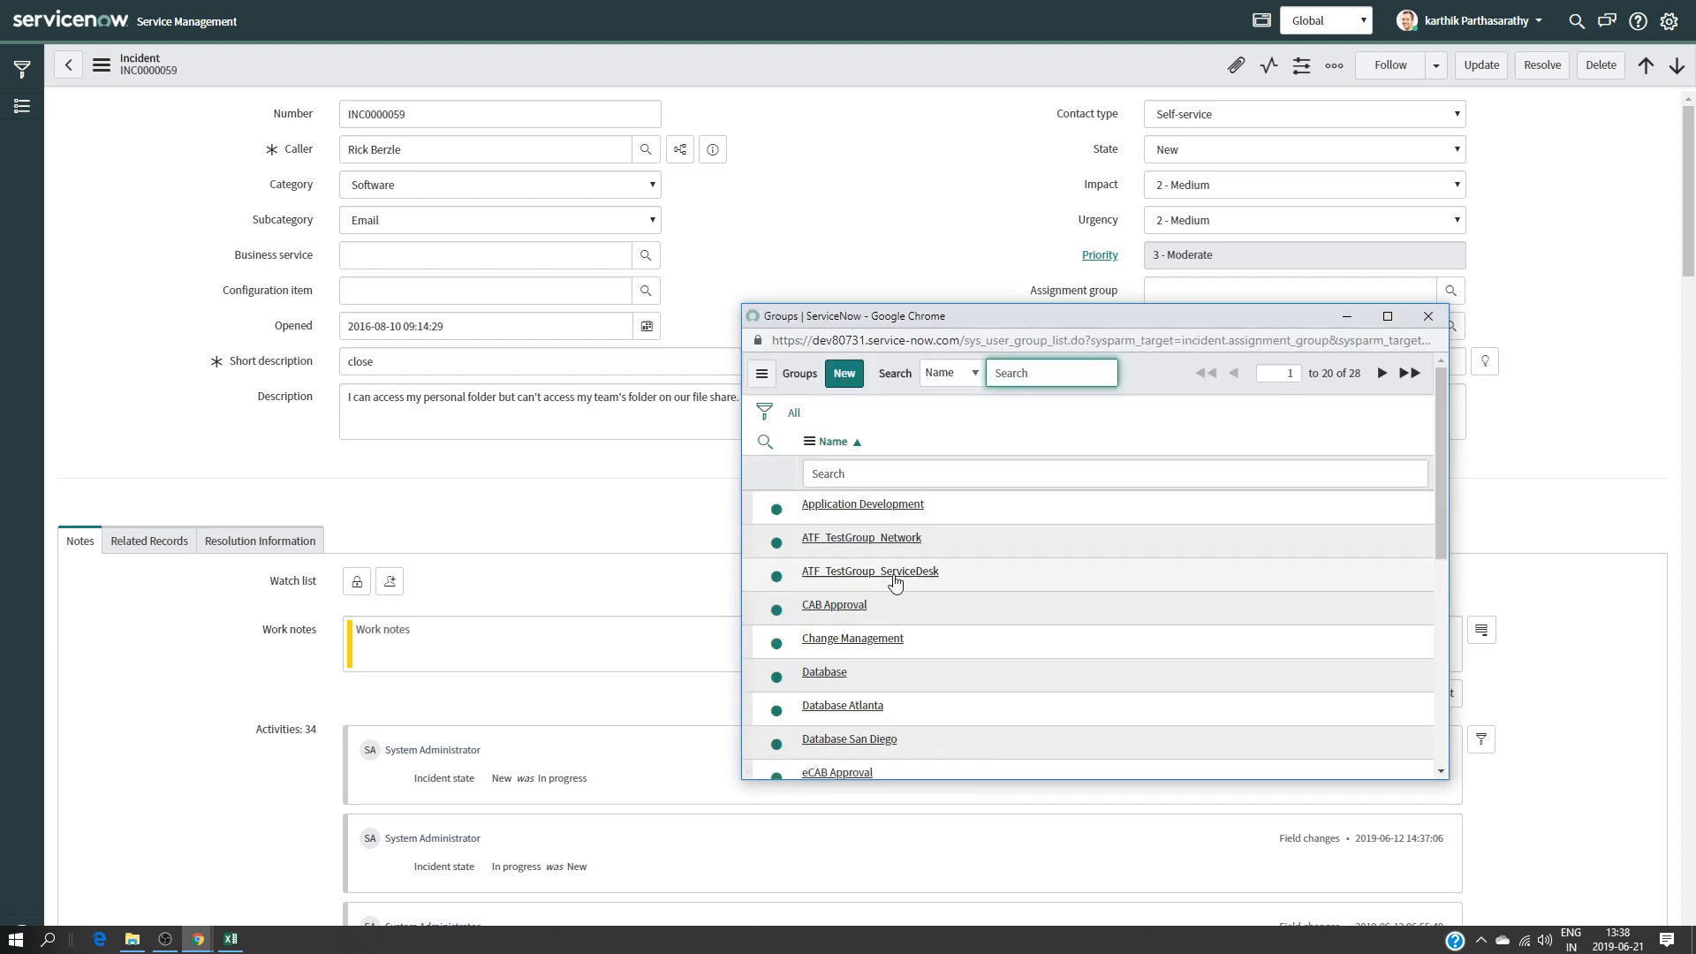
{"action": "scroll", "coordinate": [871, 583], "scroll_direction": "down", "scroll_amount": 3}
{"action": "scroll", "coordinate": [862, 654], "scroll_direction": "down", "scroll_amount": 3}
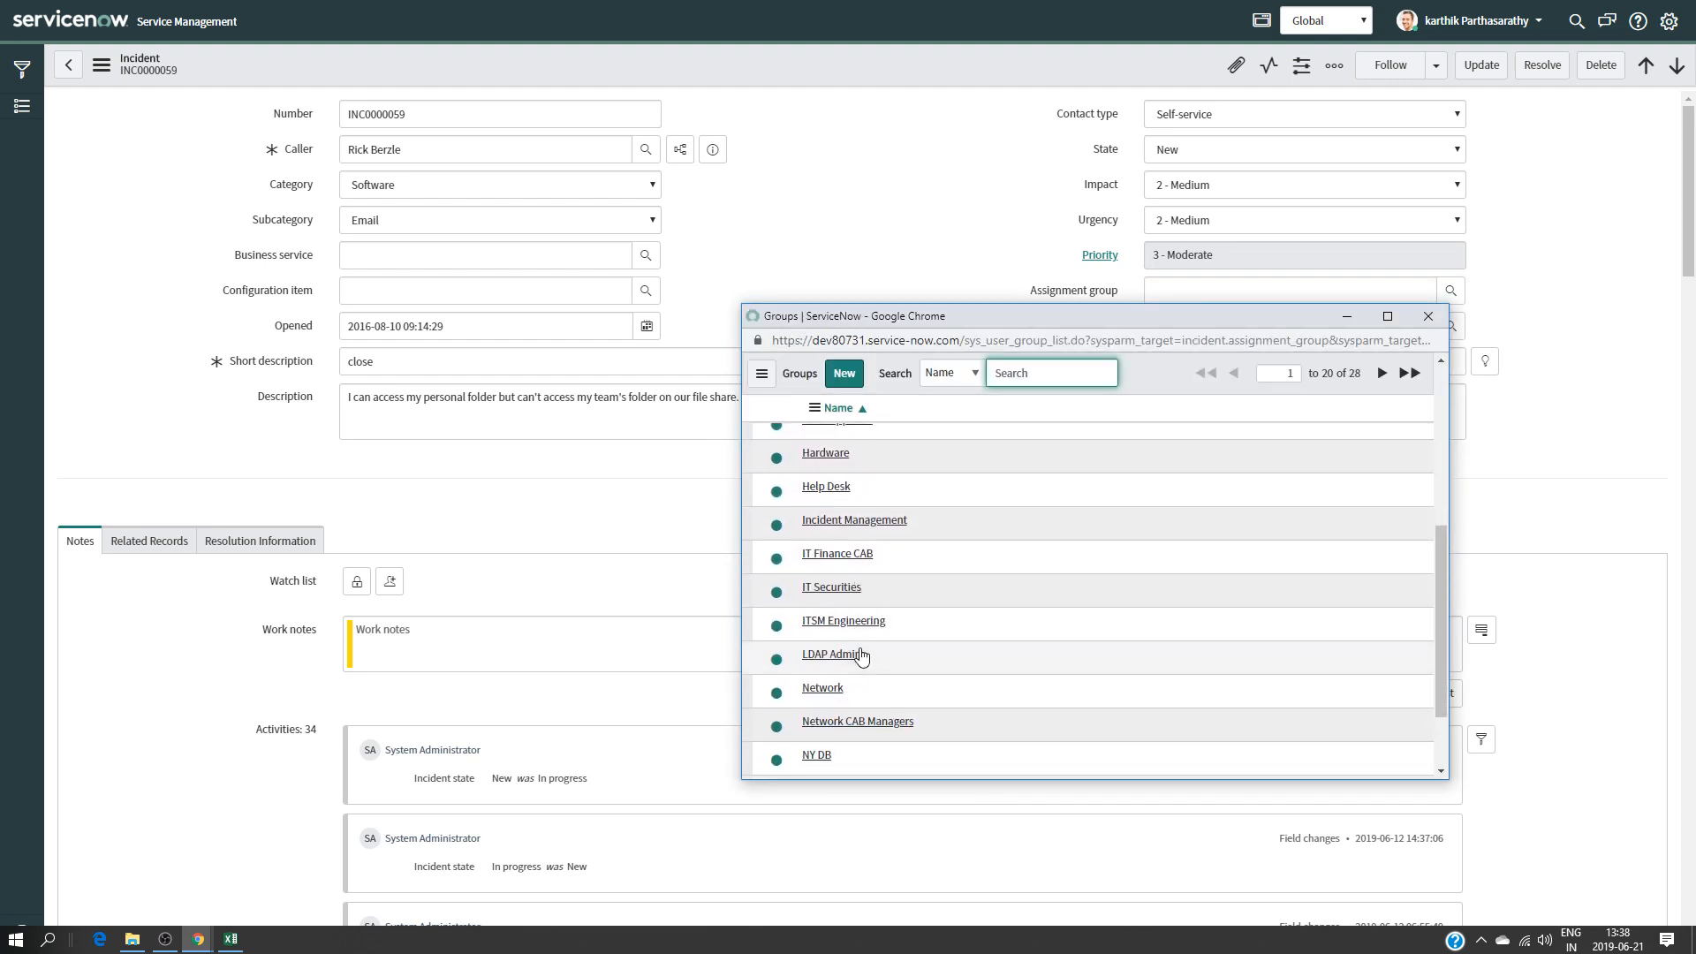
{"action": "scroll", "coordinate": [861, 650], "scroll_direction": "up", "scroll_amount": 4}
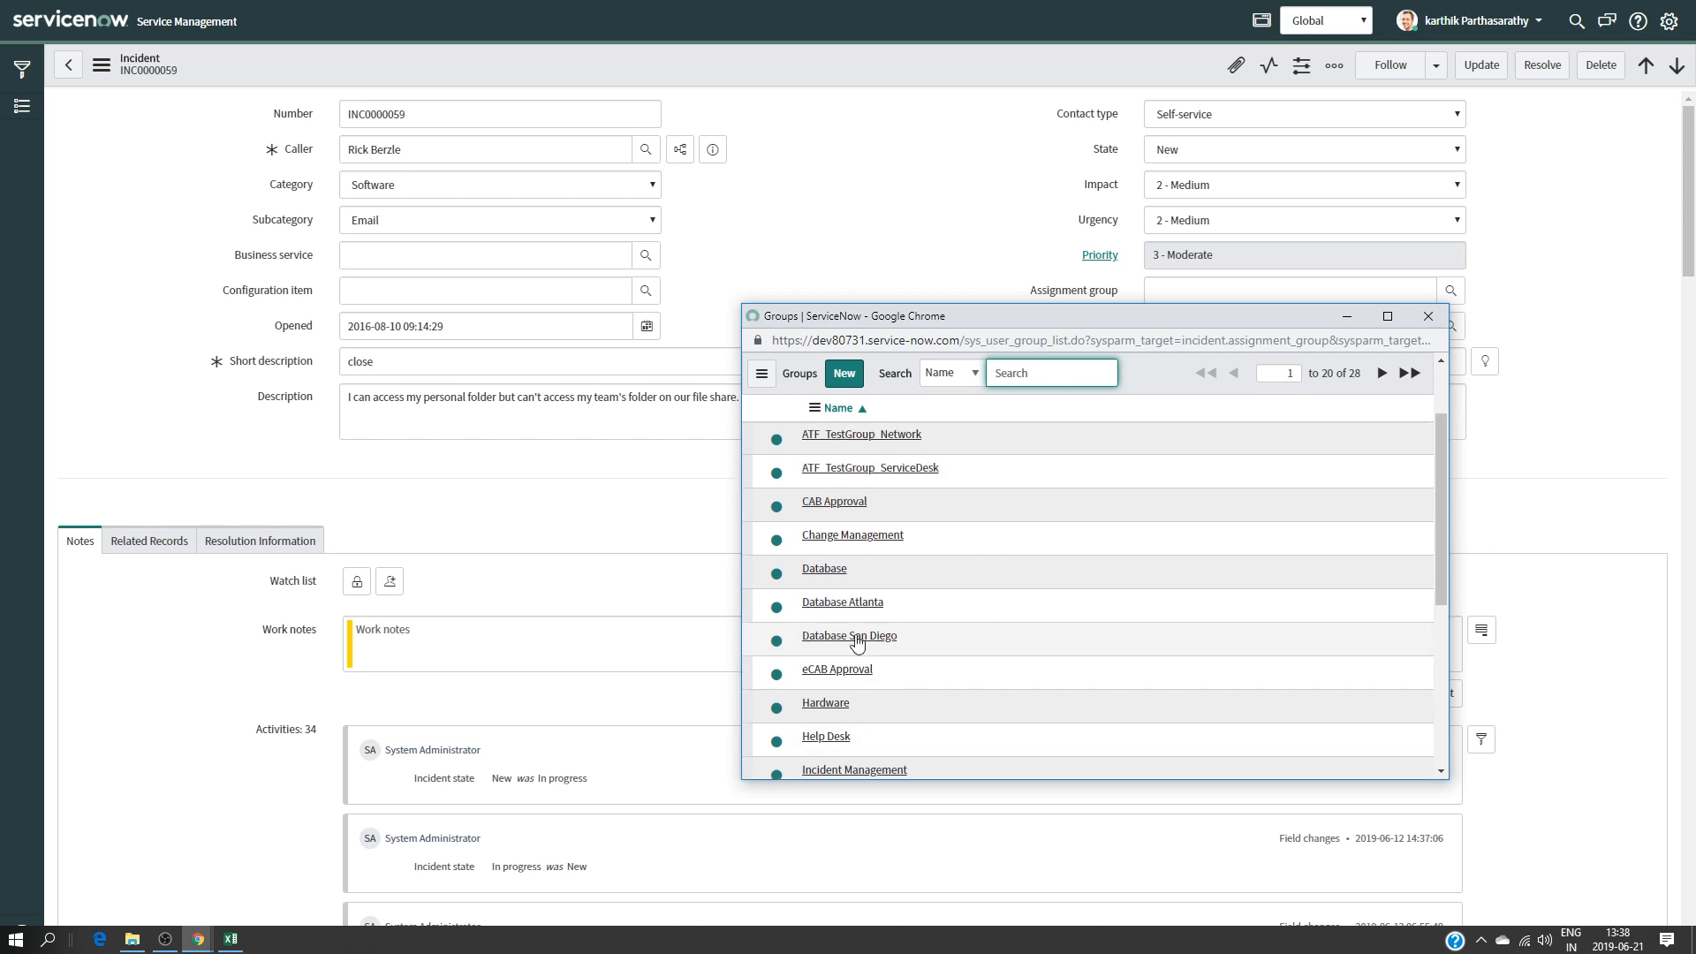
{"action": "scroll", "coordinate": [871, 549], "scroll_direction": "down", "scroll_amount": 1}
{"action": "scroll", "coordinate": [867, 540], "scroll_direction": "down", "scroll_amount": 4}
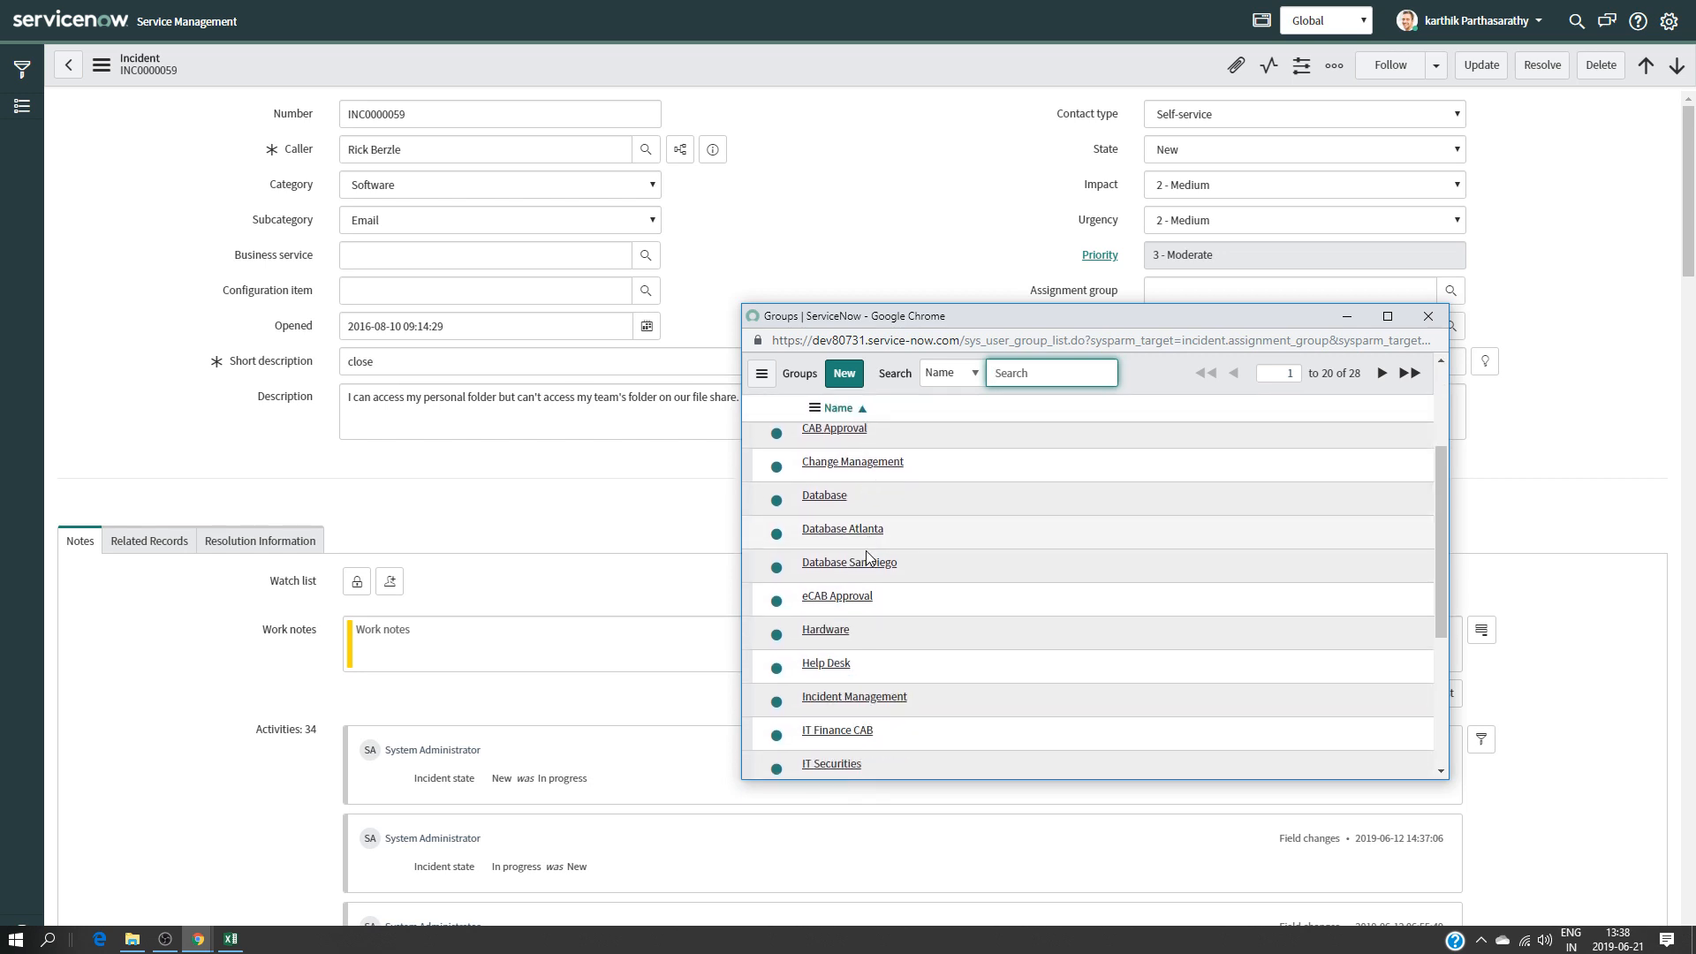
{"action": "scroll", "coordinate": [868, 618], "scroll_direction": "up", "scroll_amount": 2}
{"action": "scroll", "coordinate": [868, 626], "scroll_direction": "up", "scroll_amount": 2}
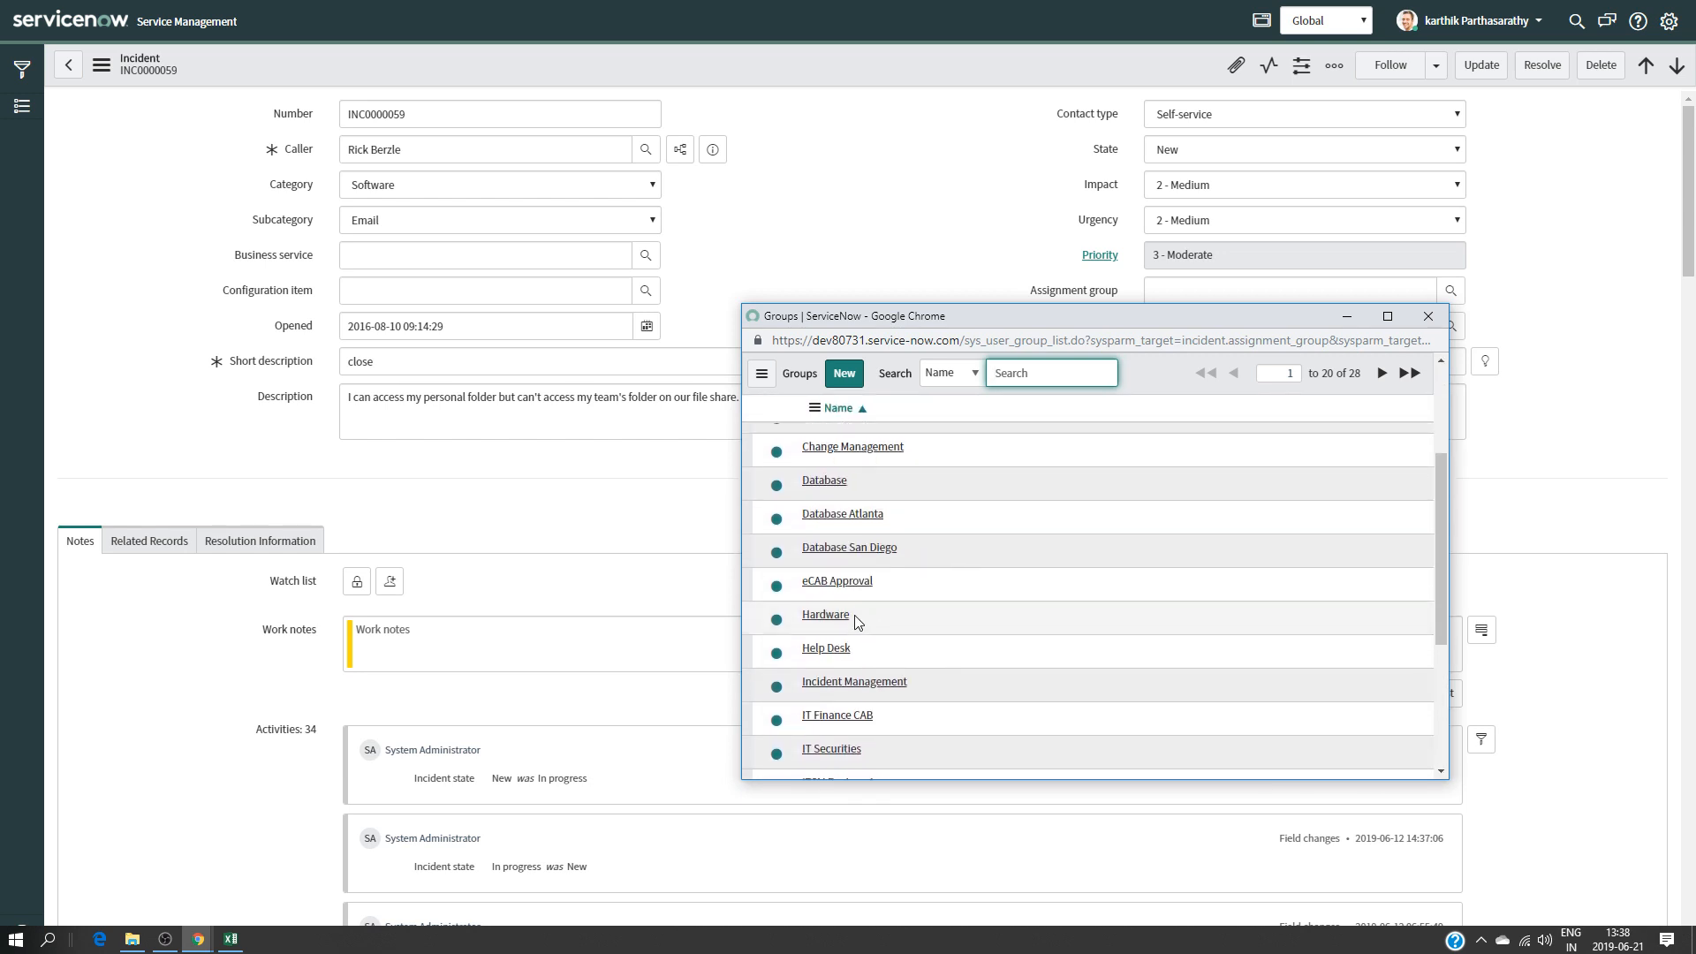
{"action": "scroll", "coordinate": [846, 610], "scroll_direction": "up", "scroll_amount": 3}
{"action": "scroll", "coordinate": [848, 608], "scroll_direction": "down", "scroll_amount": 5}
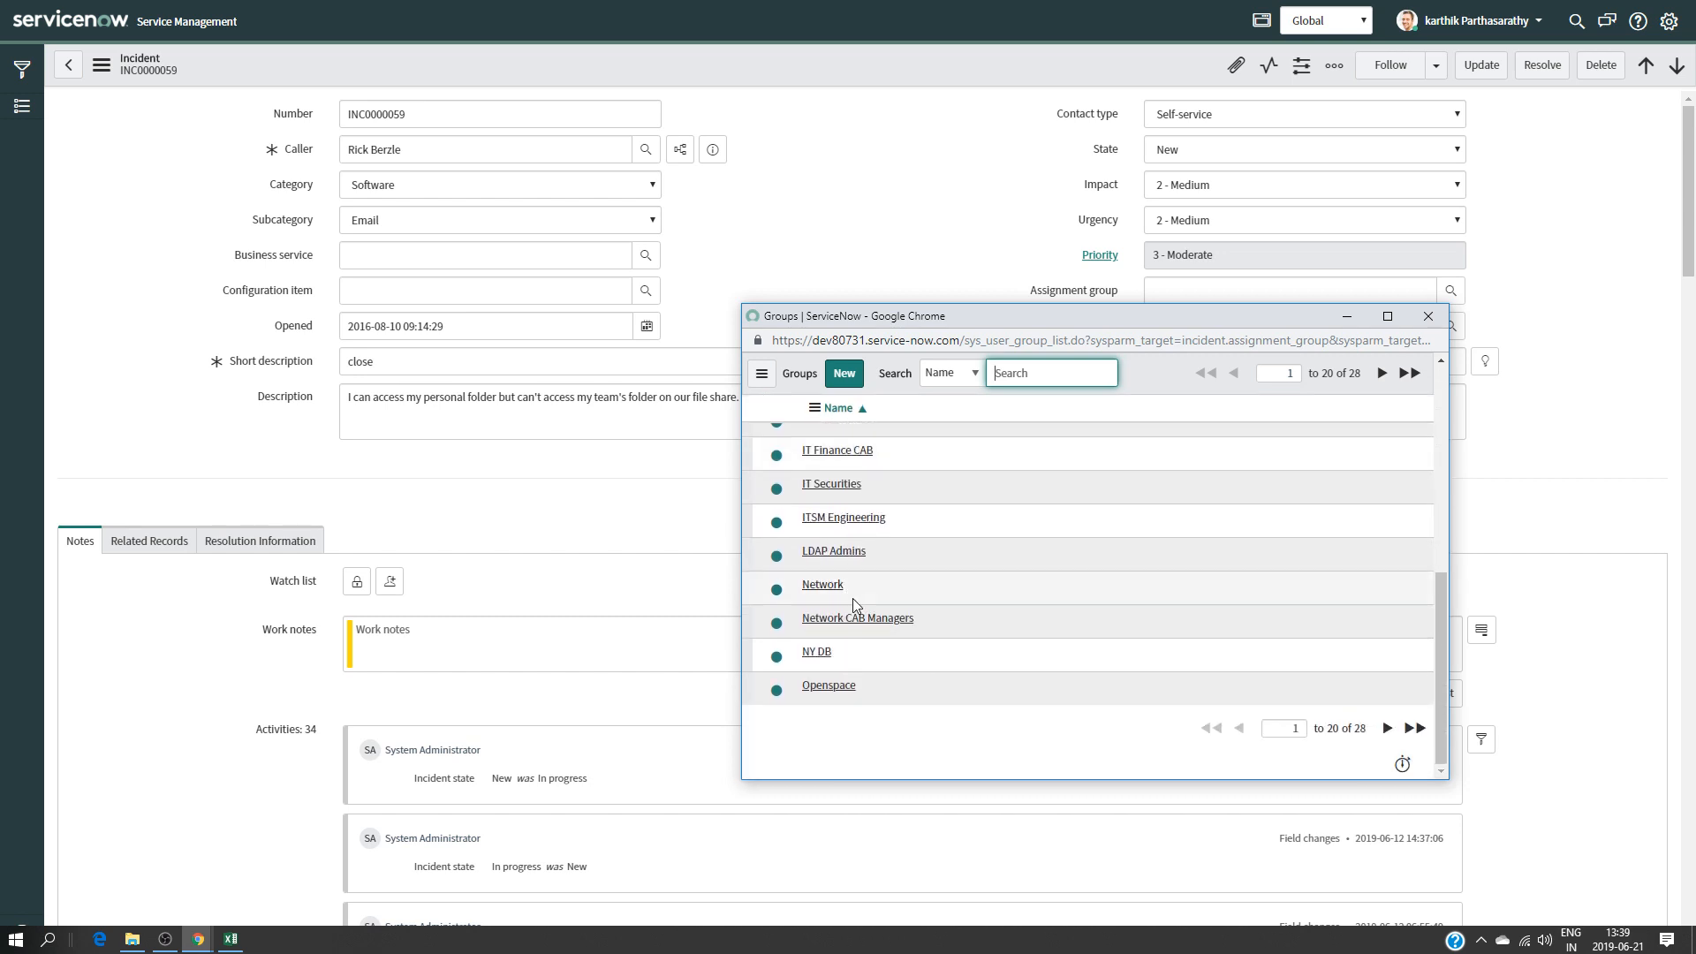
{"action": "left_click", "coordinate": [1387, 728]}
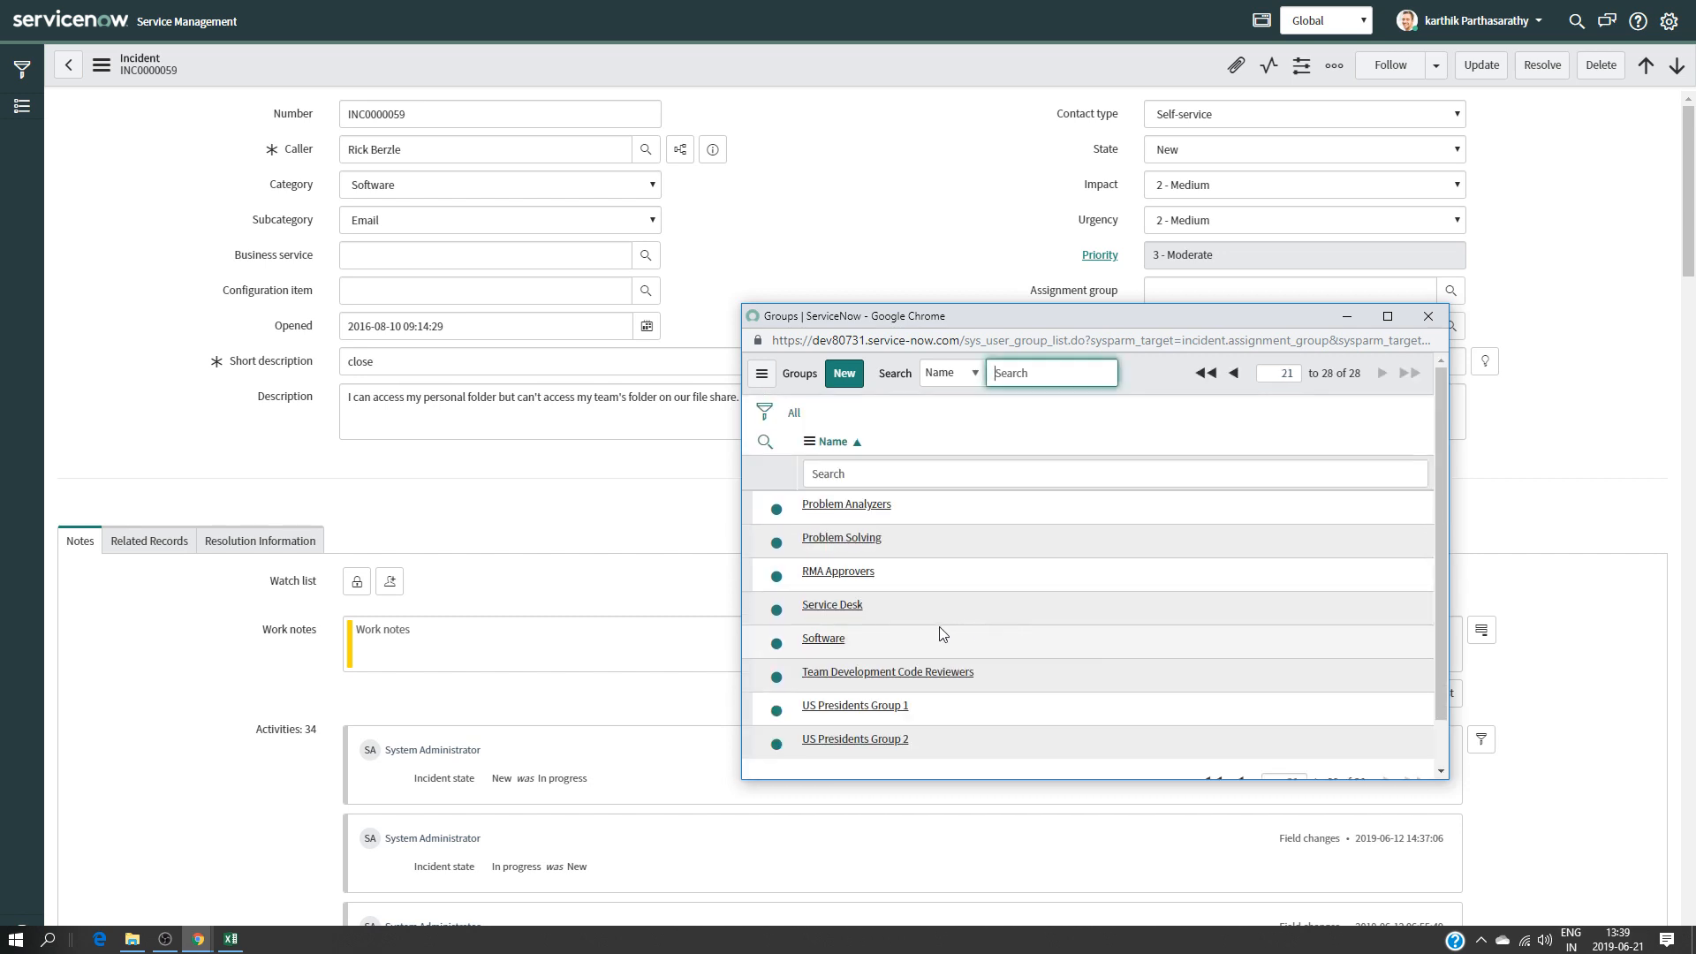
{"action": "left_click", "coordinate": [837, 588]}
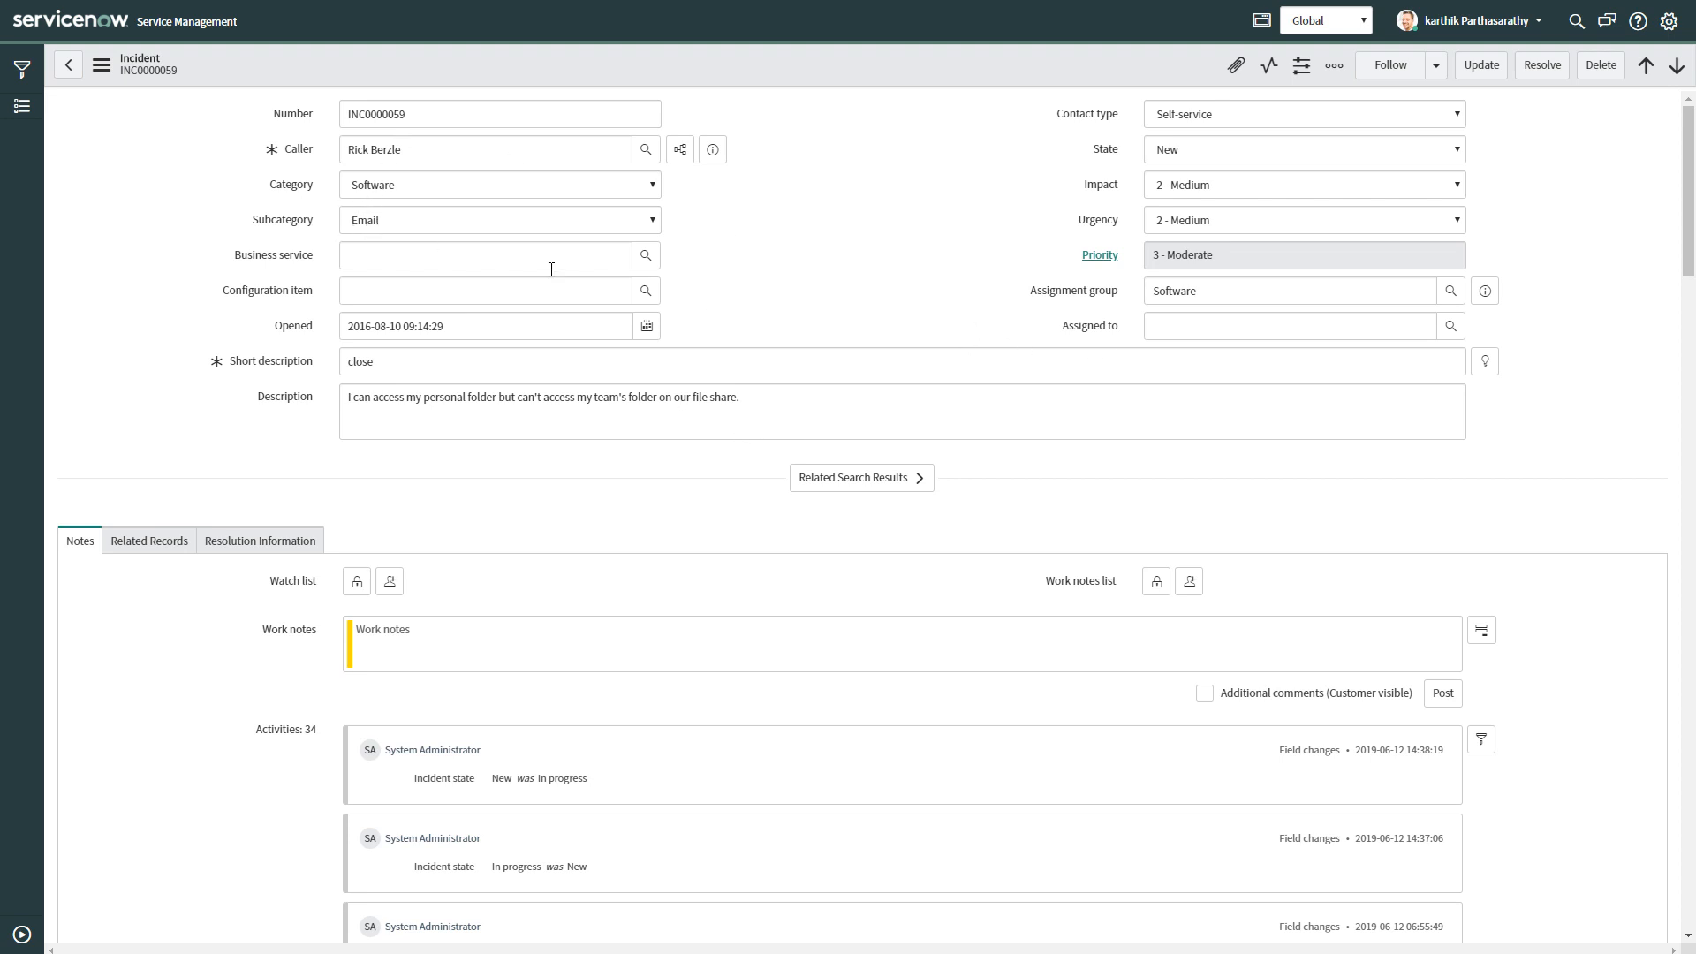
- Clear the incident's Assignment group and leave both it and Assigned to empty
{"action": "double_click", "coordinate": [1224, 292]}
{"action": "key", "text": "BackSpace"}
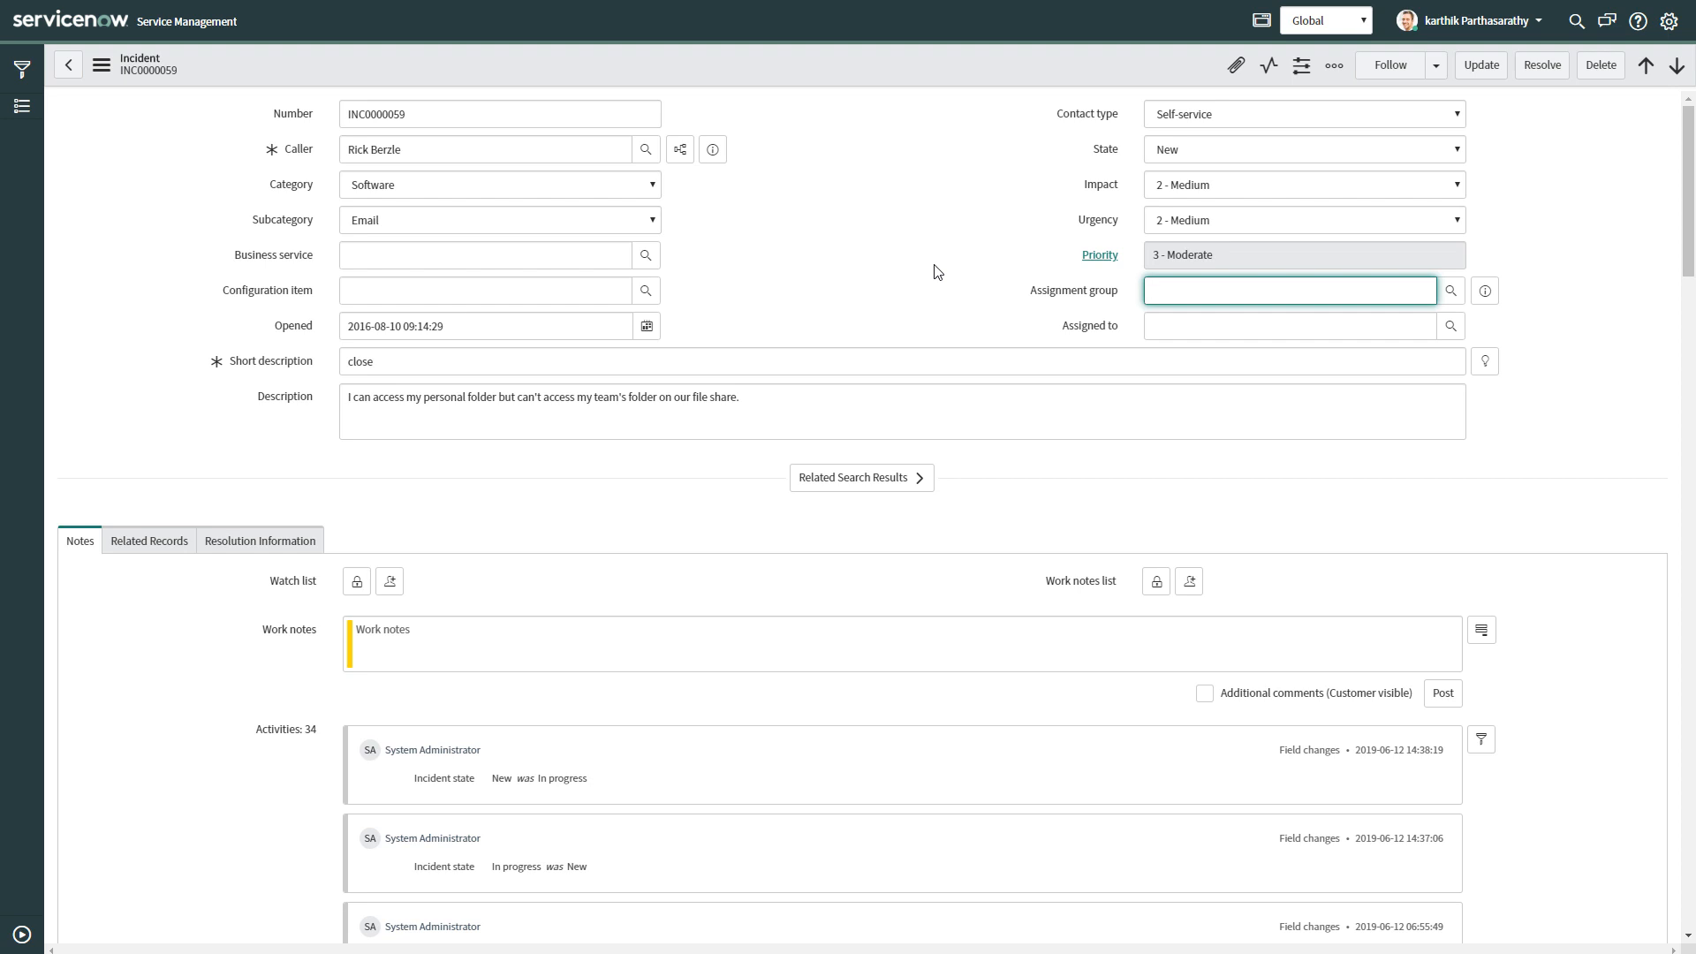
{"action": "left_click", "coordinate": [1191, 327]}
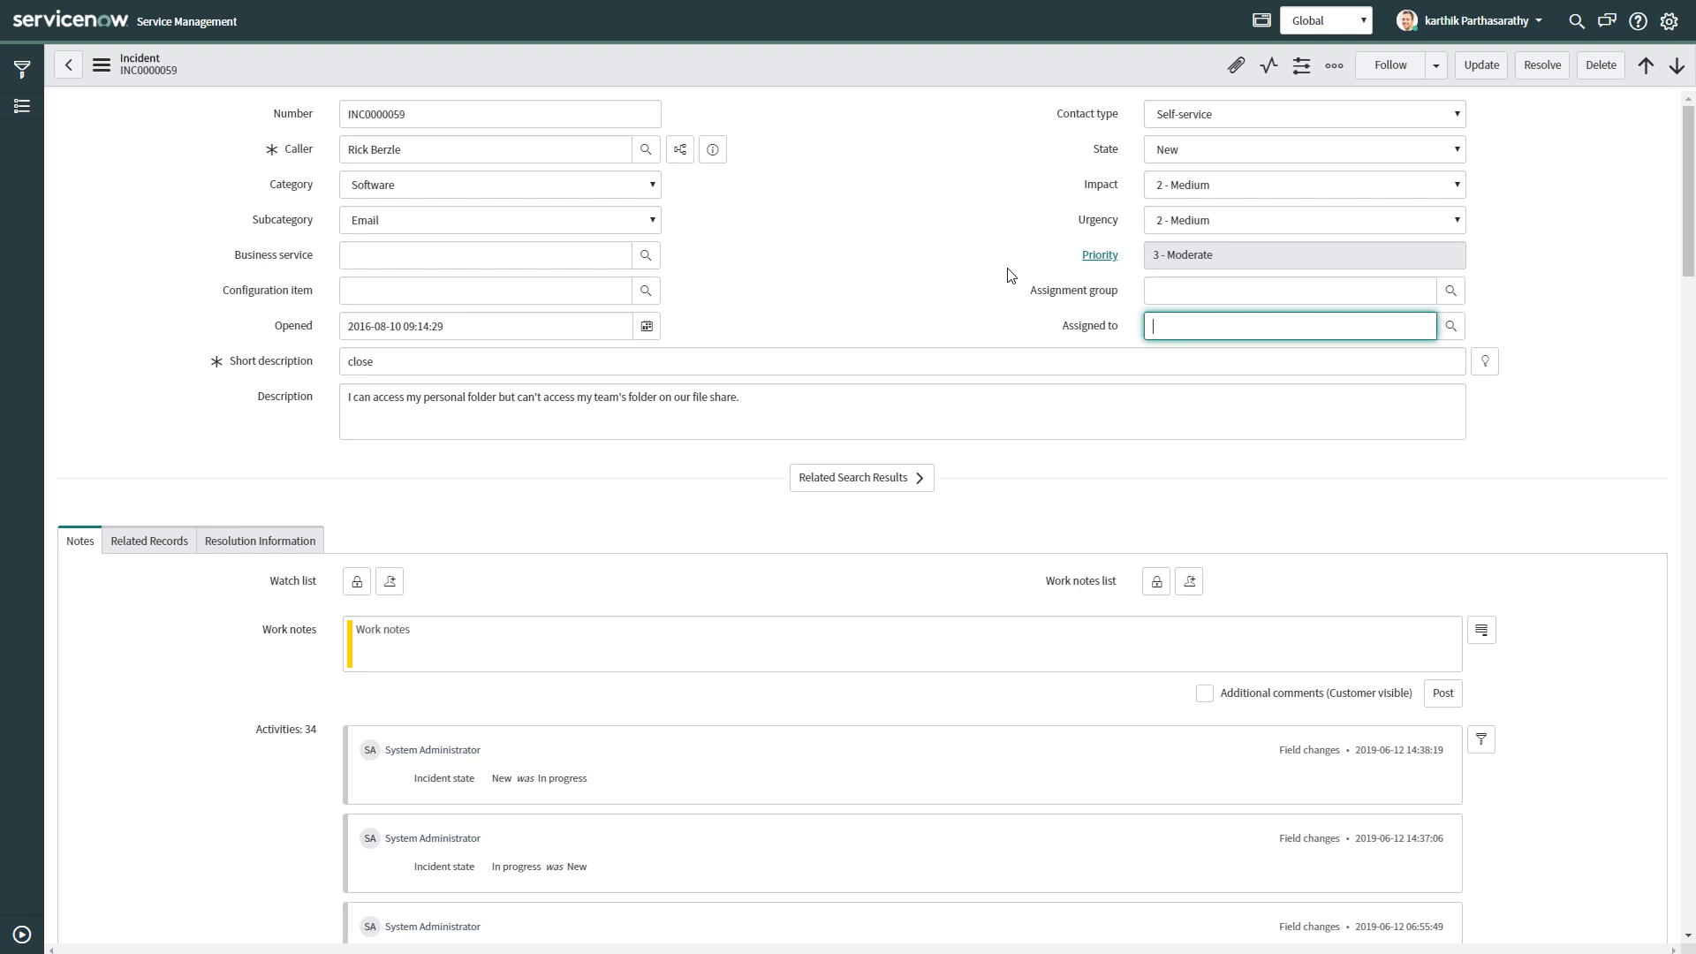
{"action": "left_click", "coordinate": [1160, 296]}
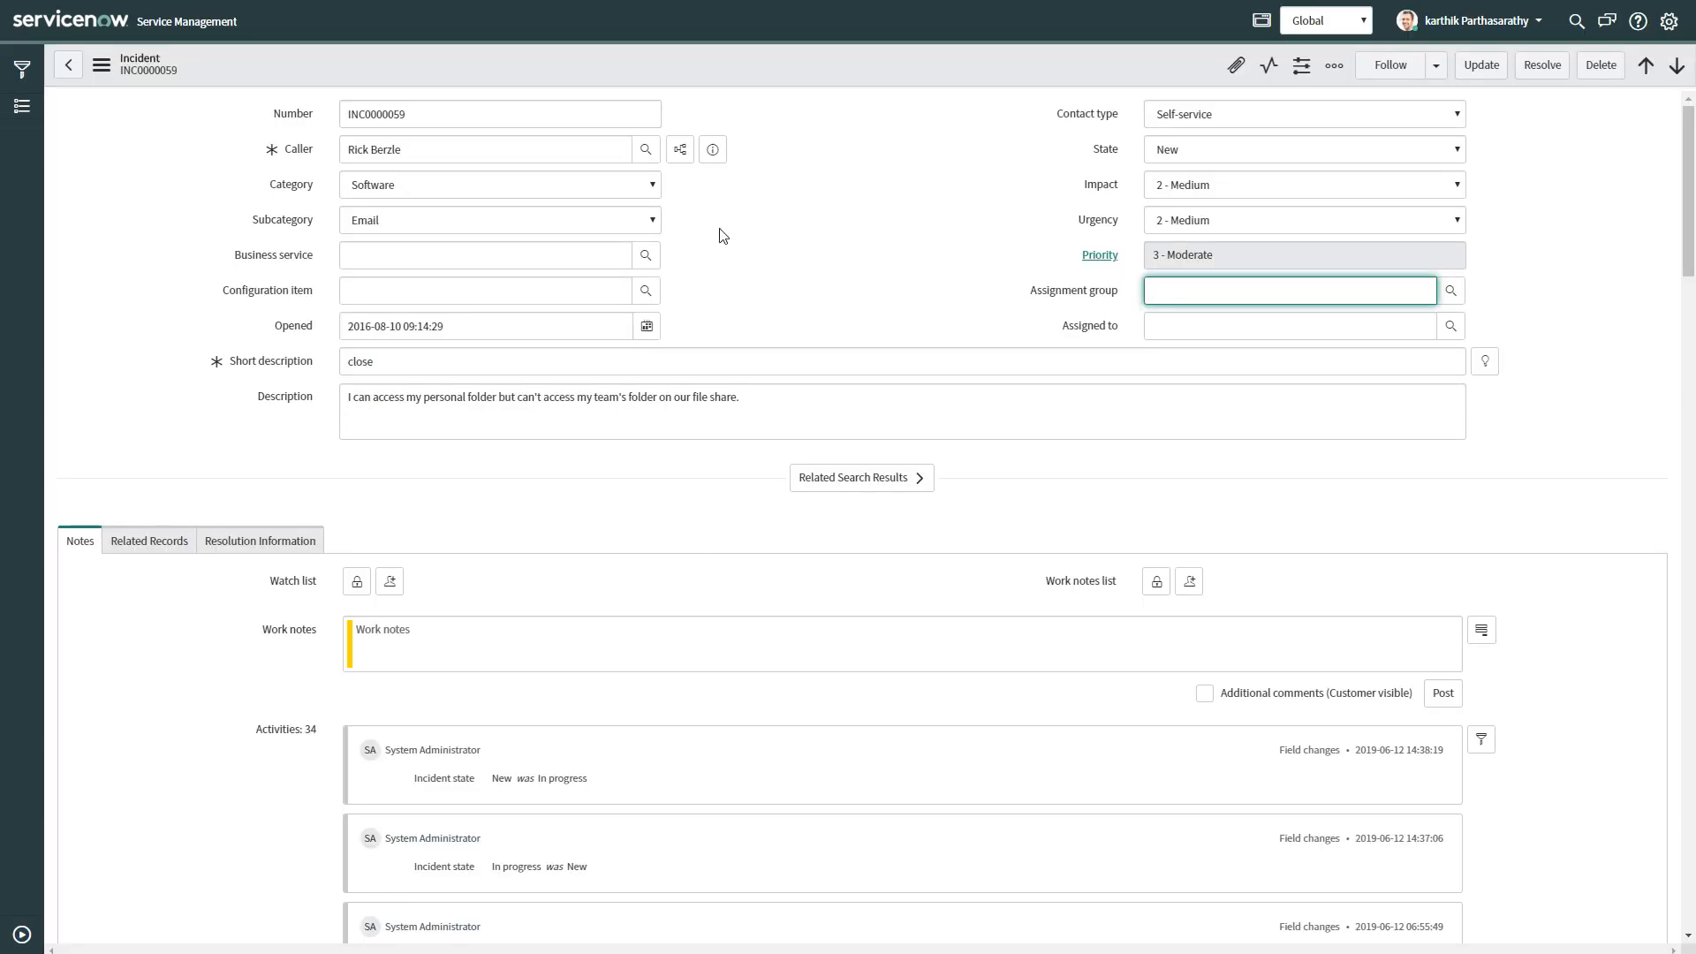
- Switch to the open Excel workbook to view it, and return to the incident form in Chrome
{"action": "left_click", "coordinate": [231, 939]}
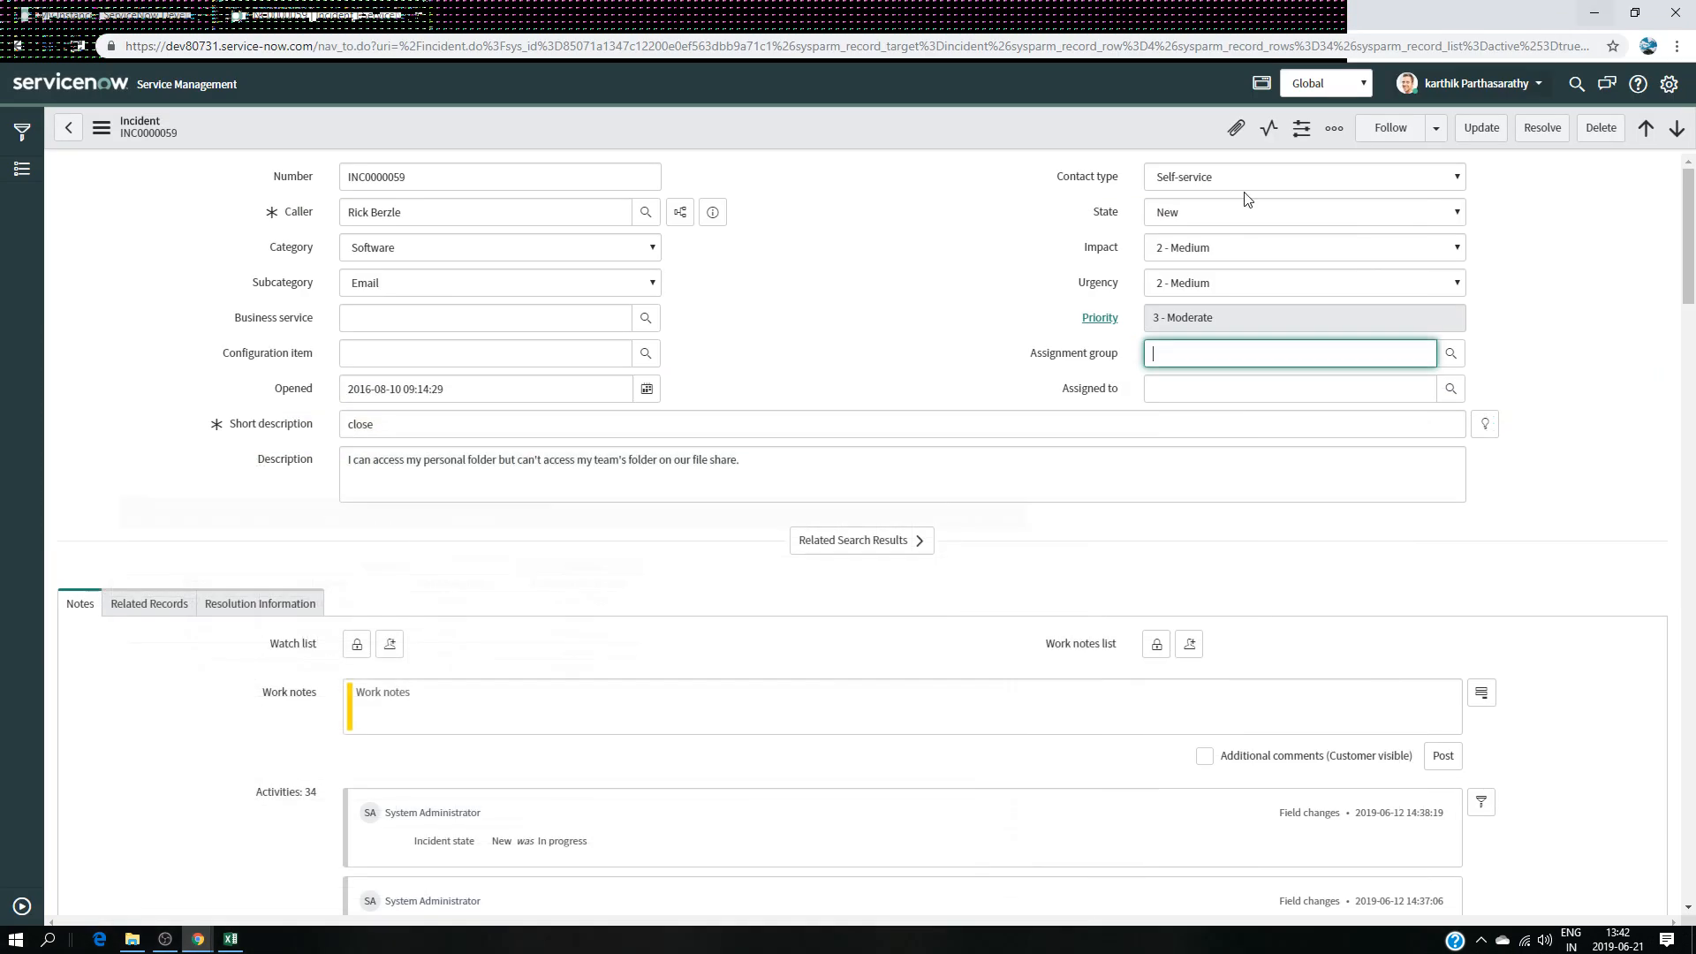
{"action": "left_click", "coordinate": [815, 332]}
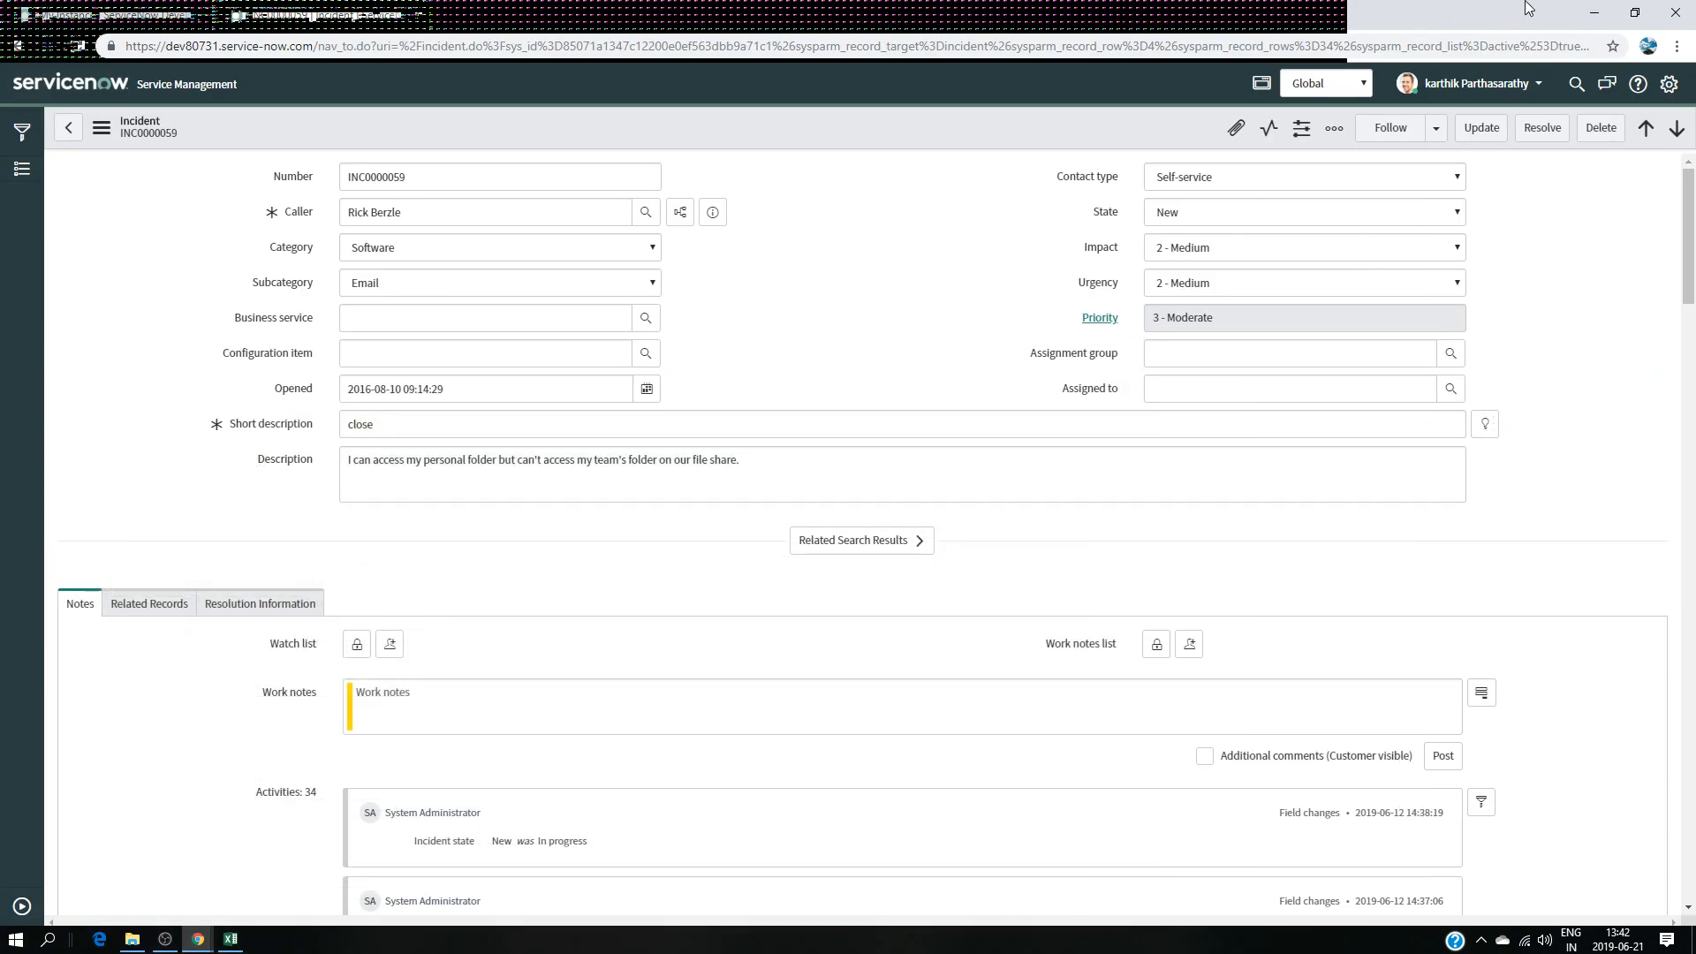
{"action": "left_click", "coordinate": [1594, 12]}
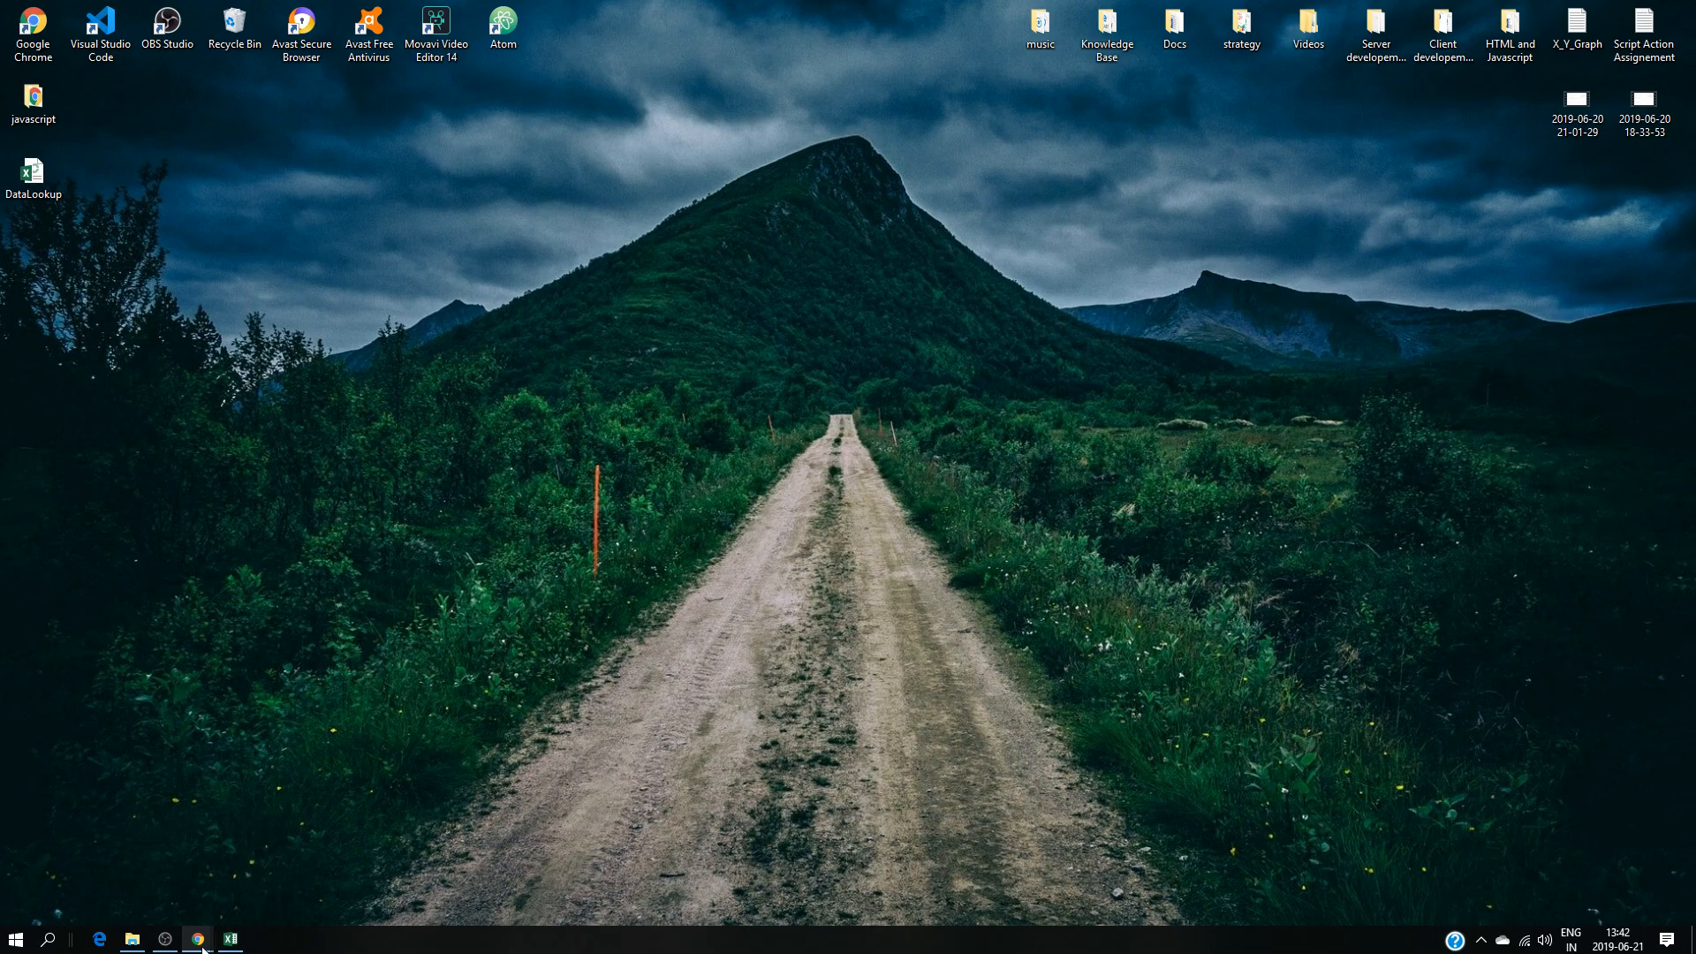
{"action": "mouse_move", "coordinate": [202, 948]}
{"action": "left_click", "coordinate": [136, 892]}
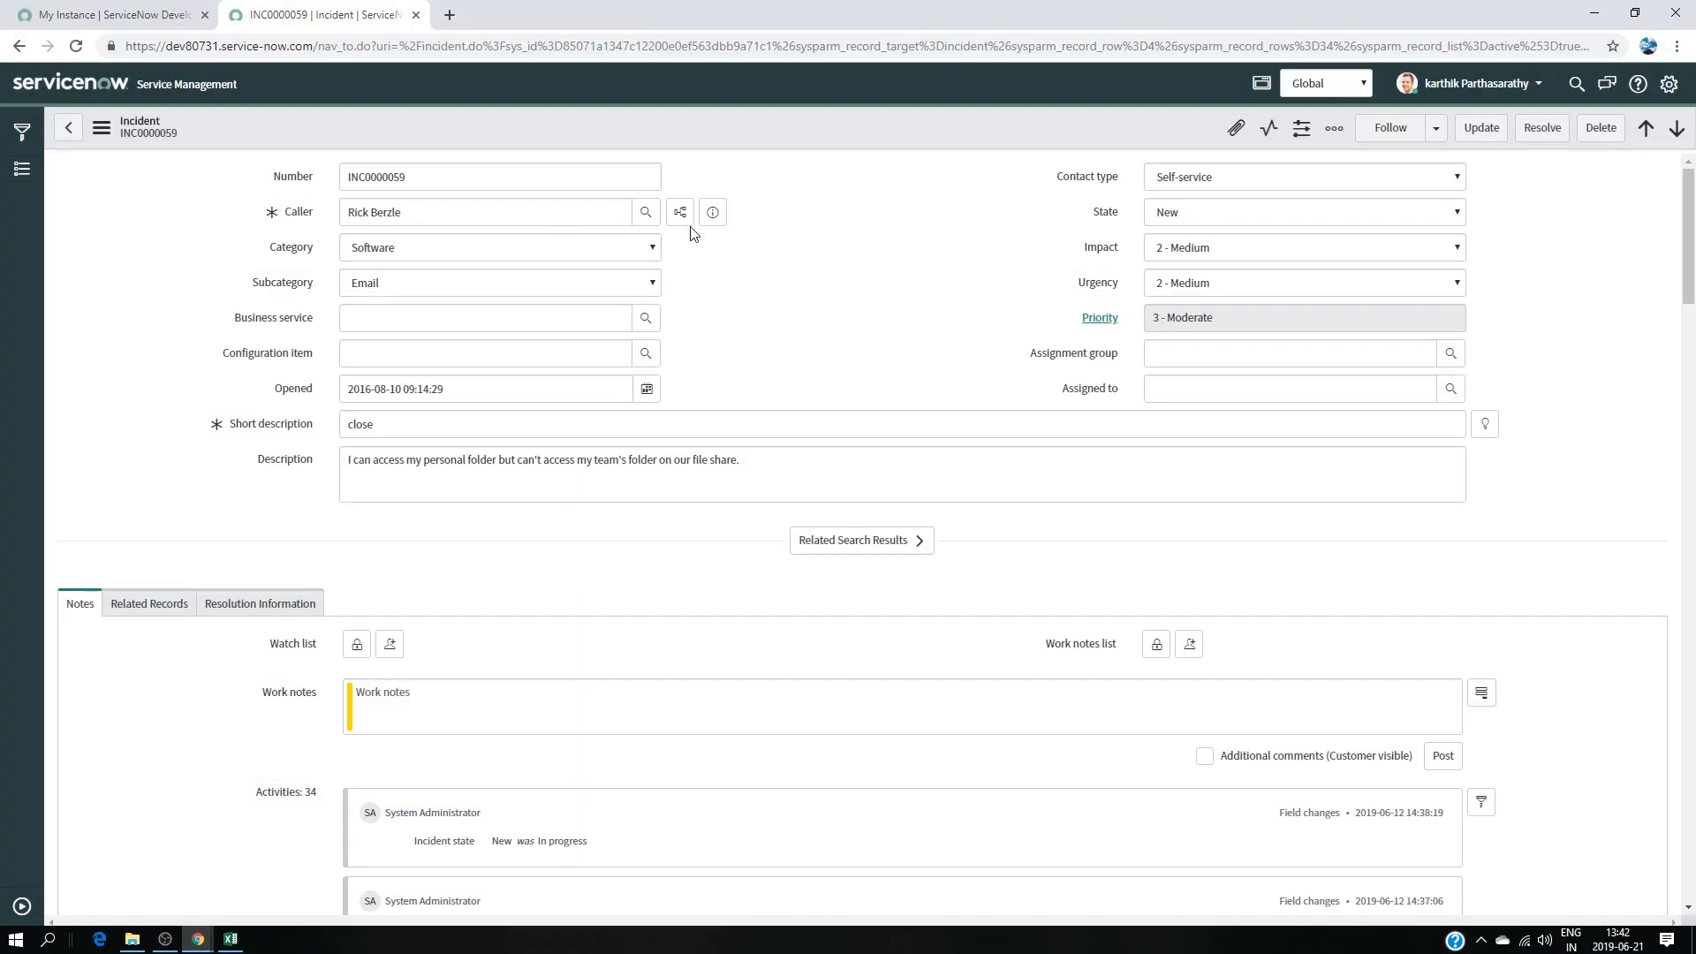
- Expand the application navigator, filter it for Studio and open Studio
{"action": "left_click", "coordinate": [21, 907]}
{"action": "left_click", "coordinate": [78, 132]}
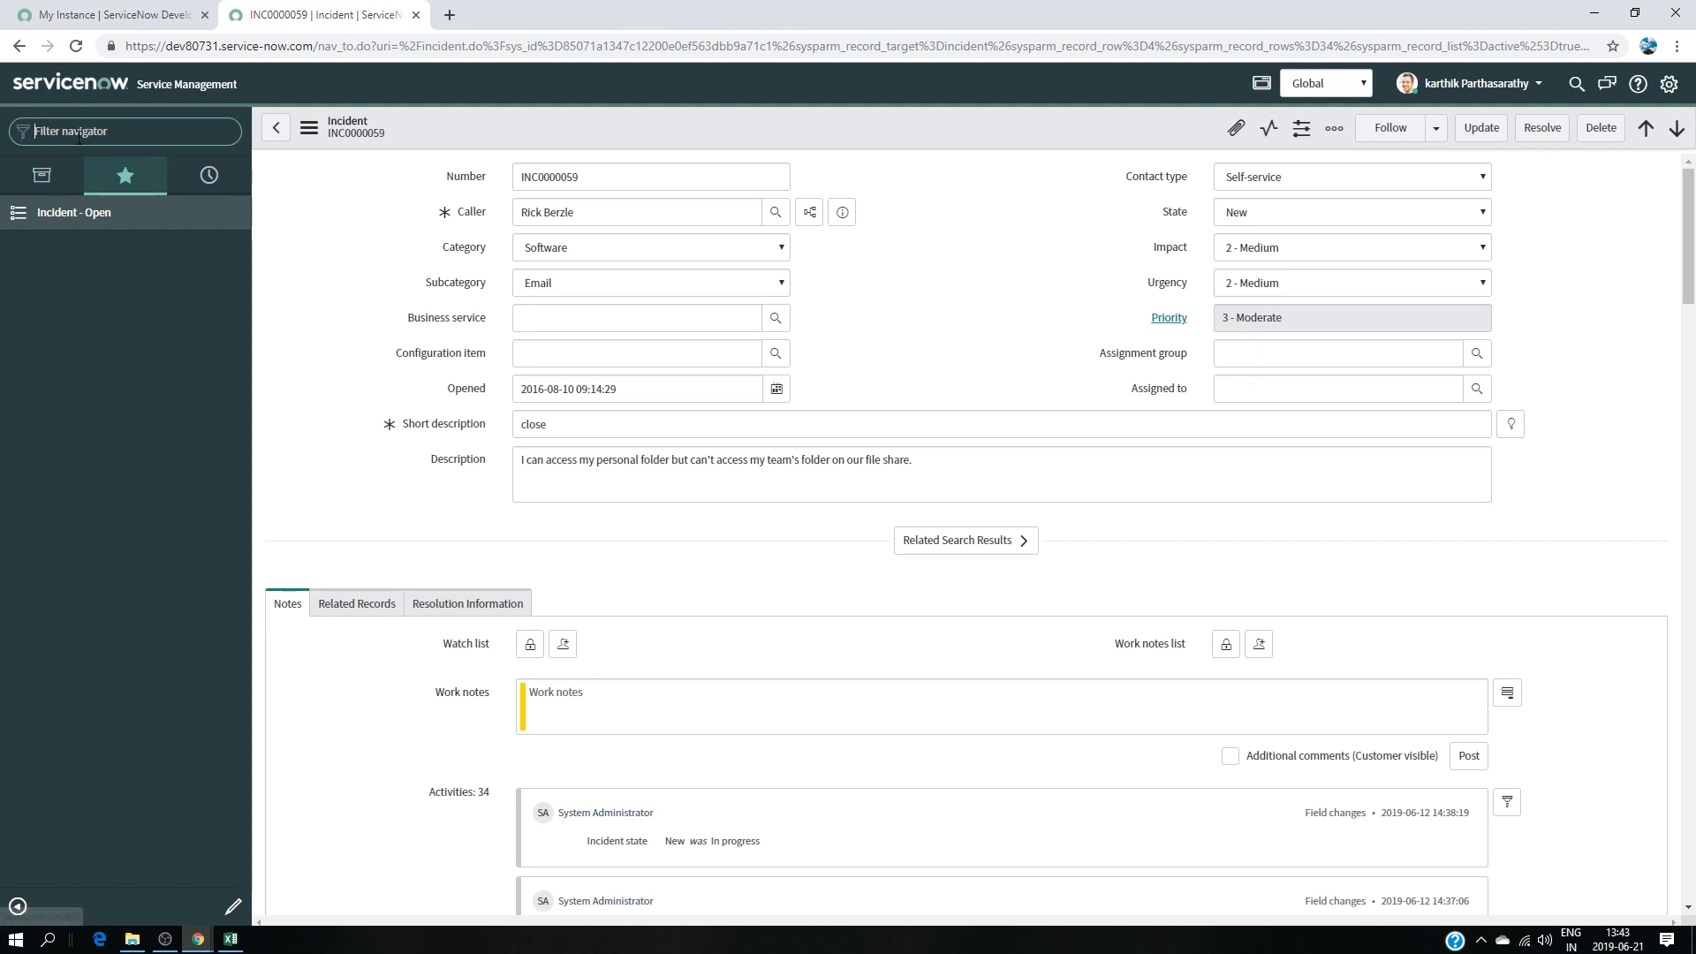
{"action": "type", "text": "studi"}
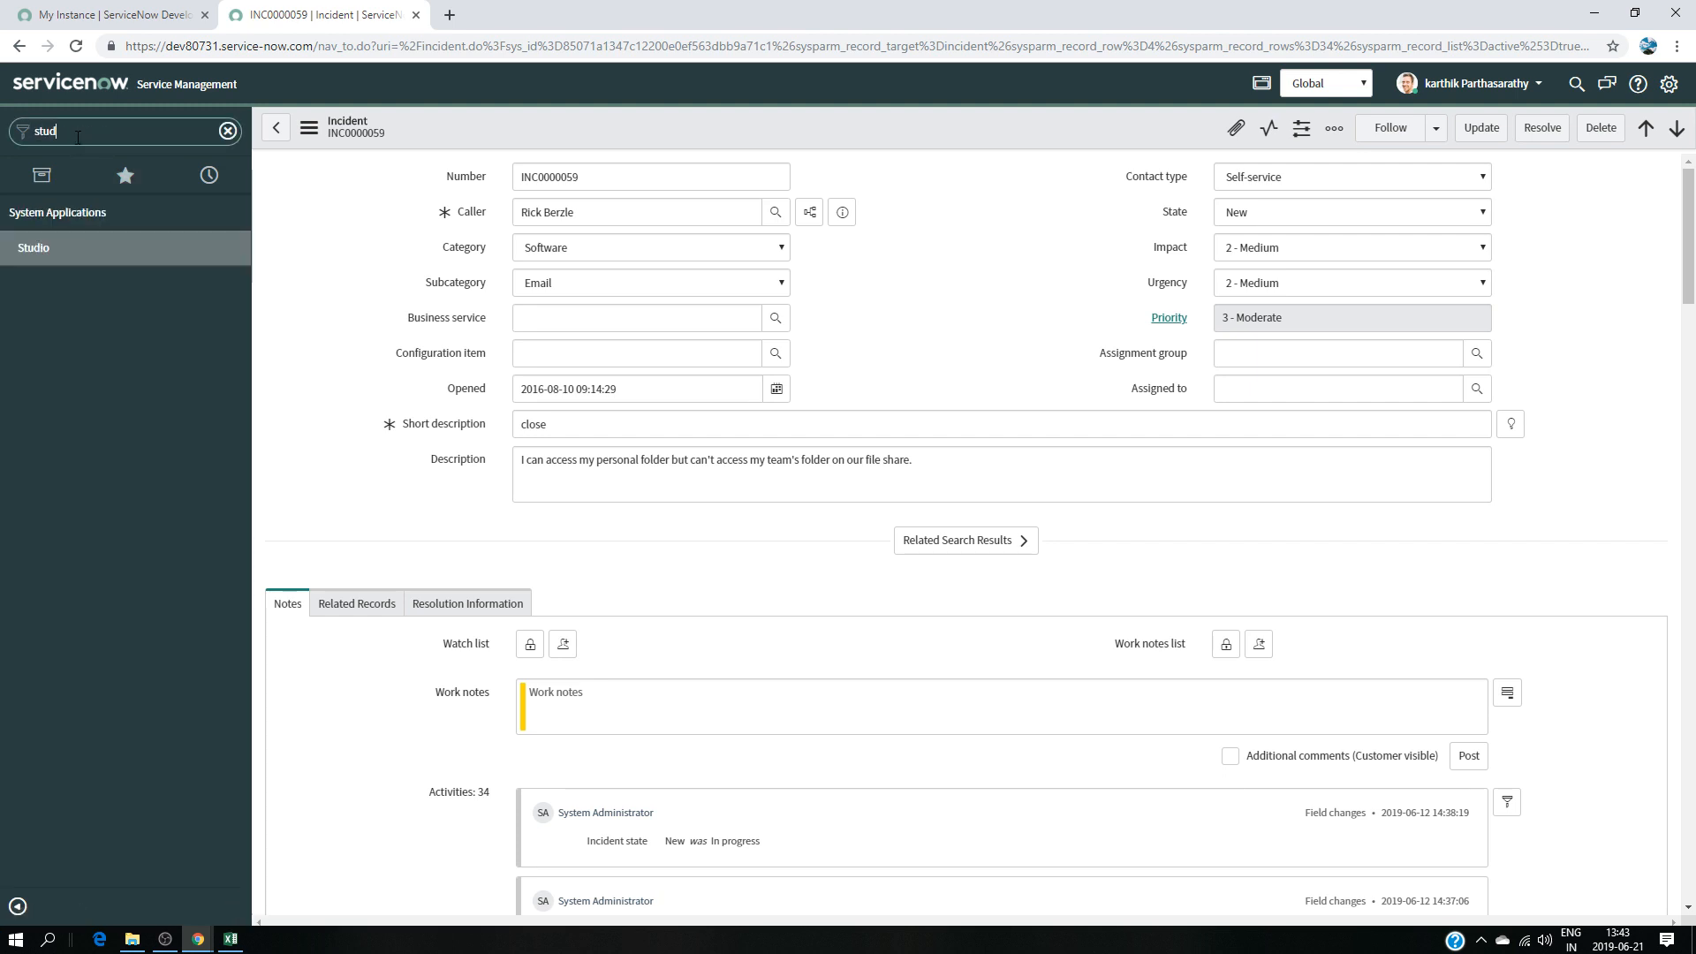
{"action": "left_click", "coordinate": [94, 254]}
- Start creating a new application in Studio with the Start from global option
{"action": "left_click", "coordinate": [522, 164]}
{"action": "scroll", "coordinate": [861, 372], "scroll_direction": "down", "scroll_amount": 2}
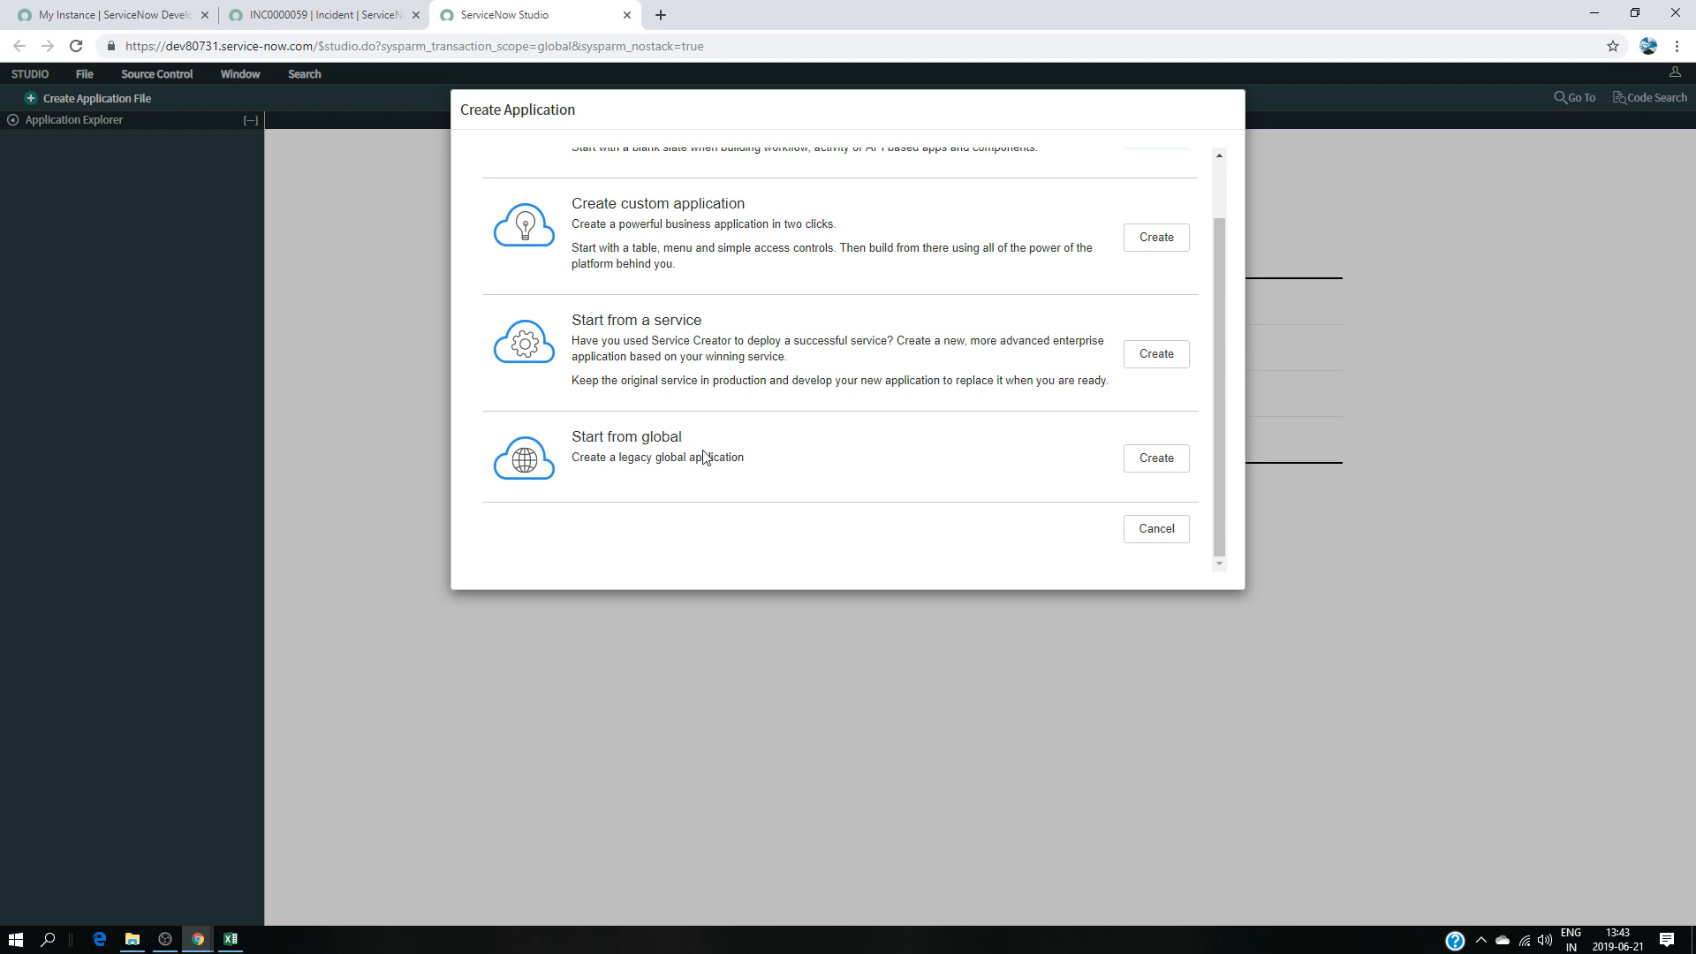
{"action": "scroll", "coordinate": [680, 504], "scroll_direction": "up", "scroll_amount": 2}
{"action": "scroll", "coordinate": [795, 477], "scroll_direction": "down", "scroll_amount": 2}
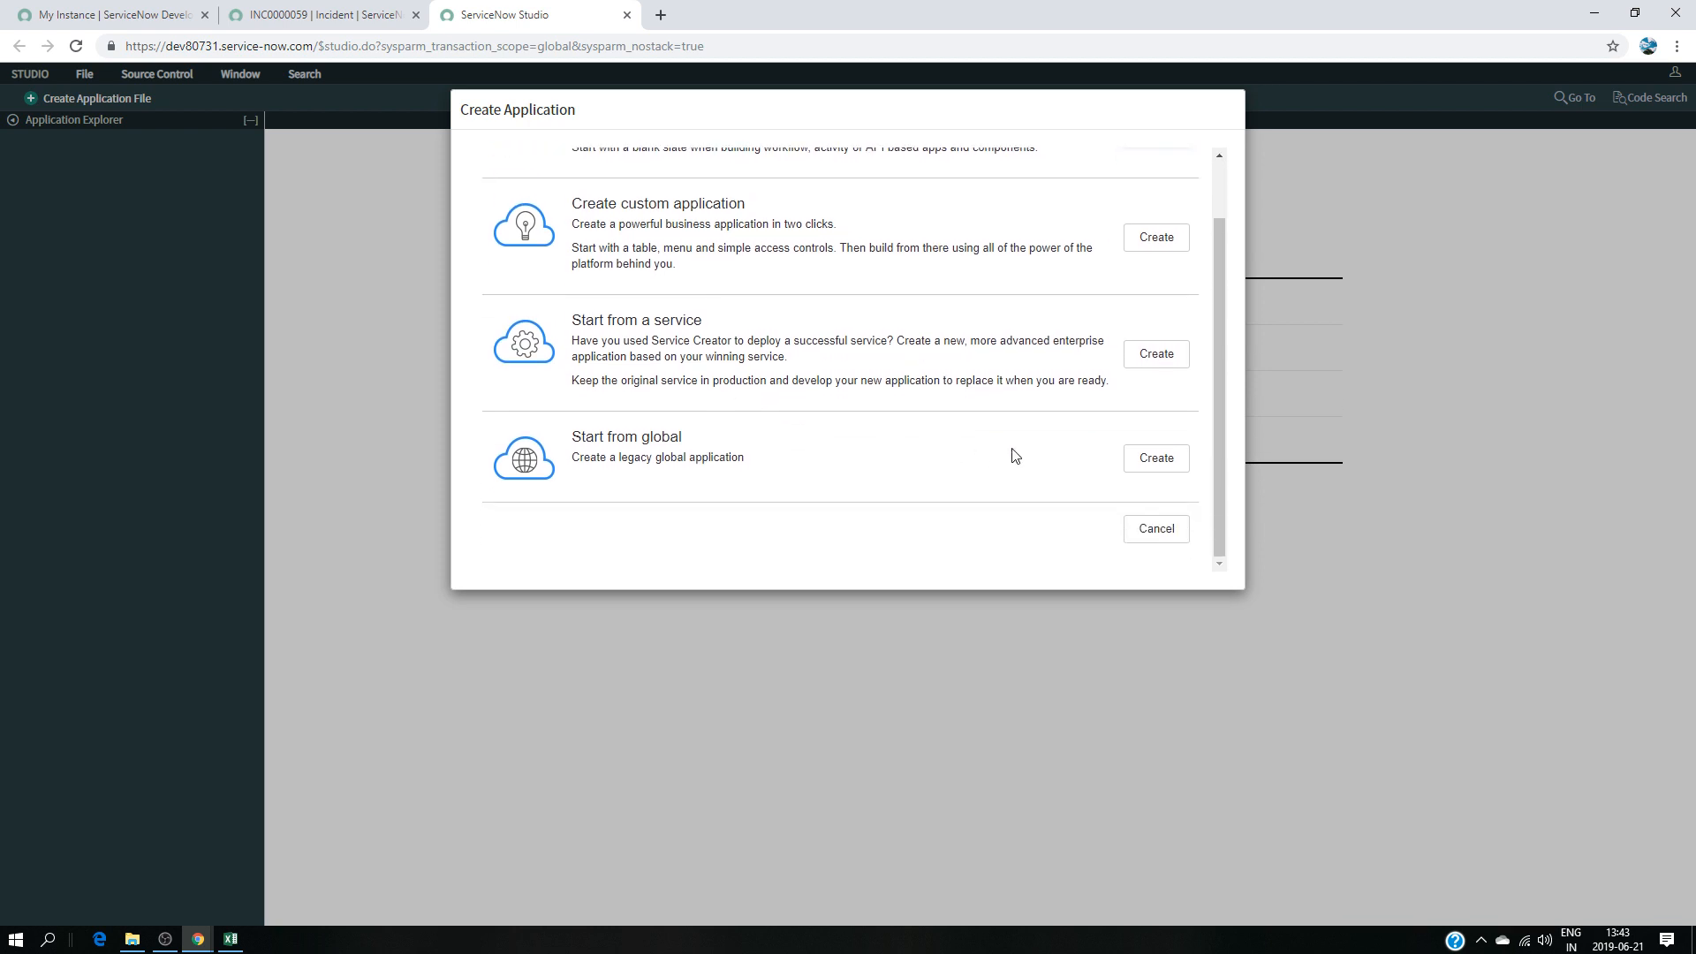
{"action": "left_click", "coordinate": [1140, 468]}
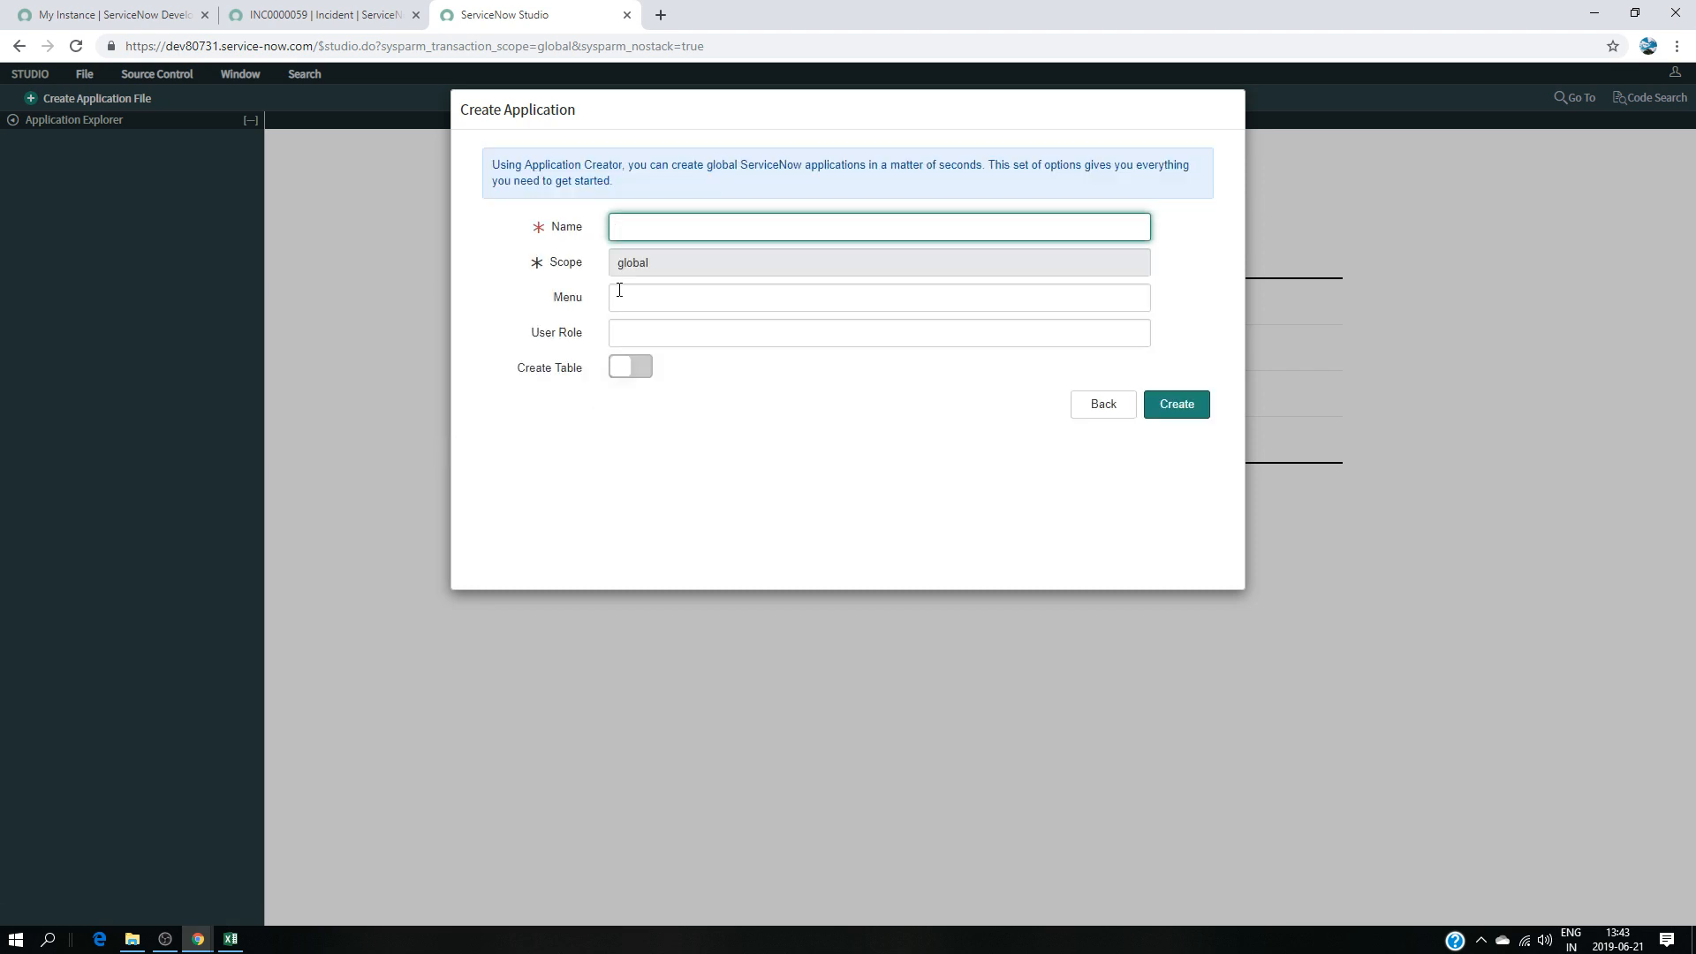
- Turn on table creation for the new application and name the application "DataLookup table"
{"action": "left_click", "coordinate": [645, 369]}
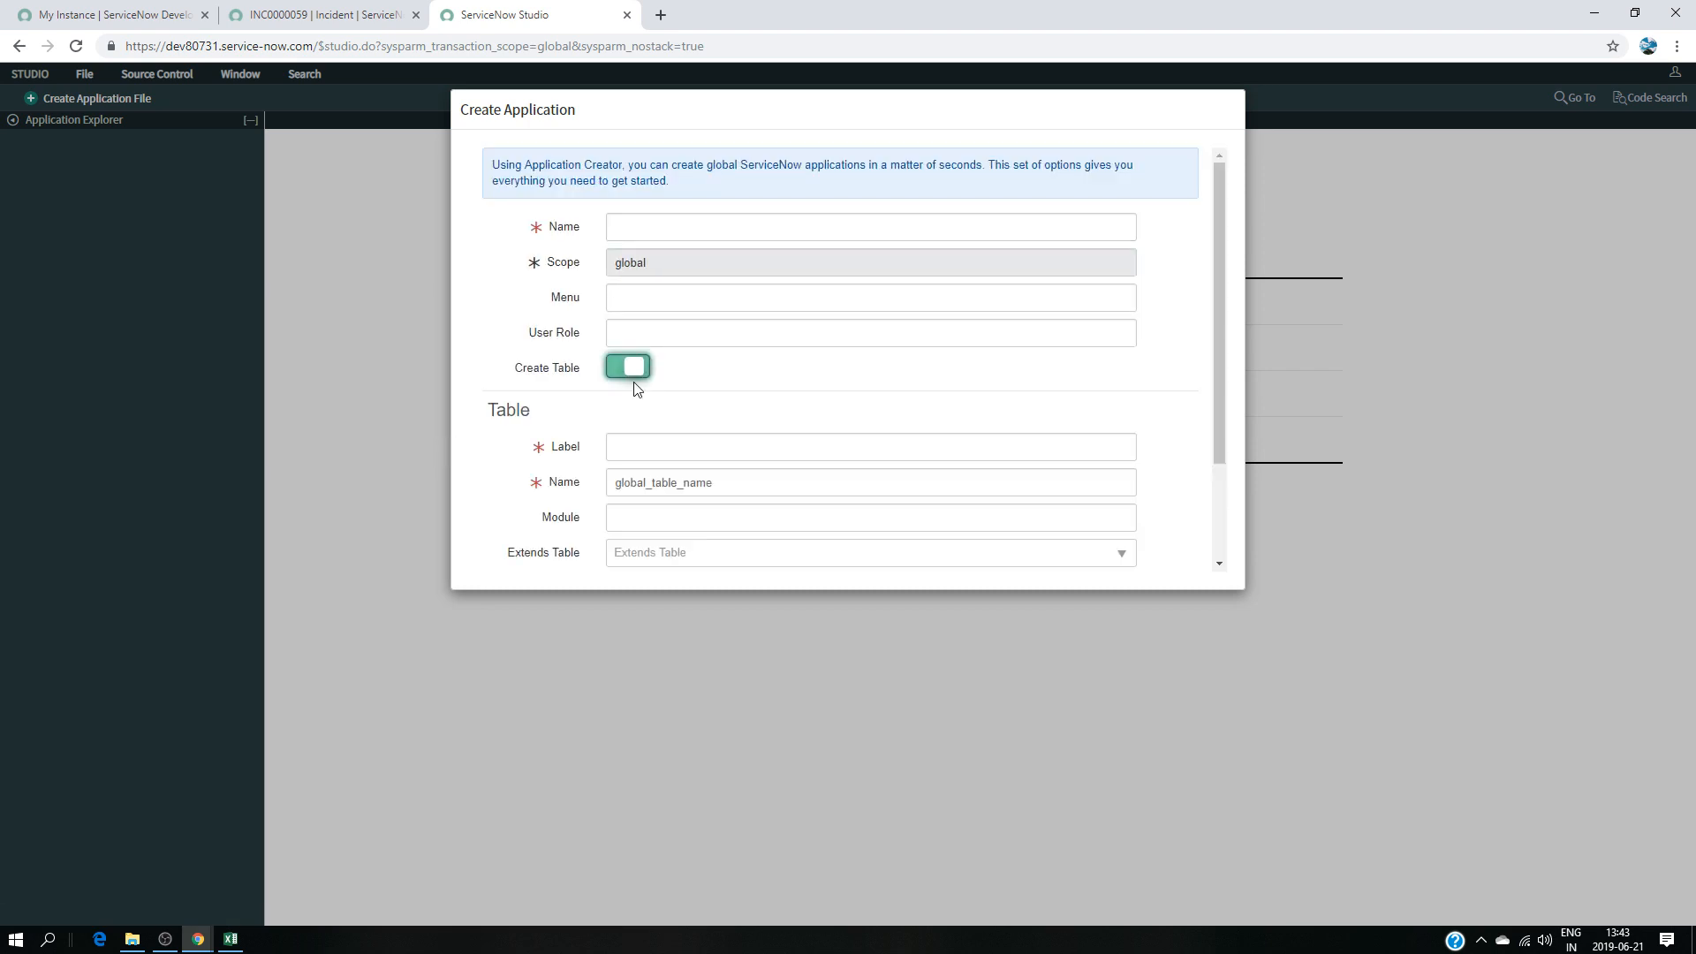
{"action": "left_click", "coordinate": [665, 230]}
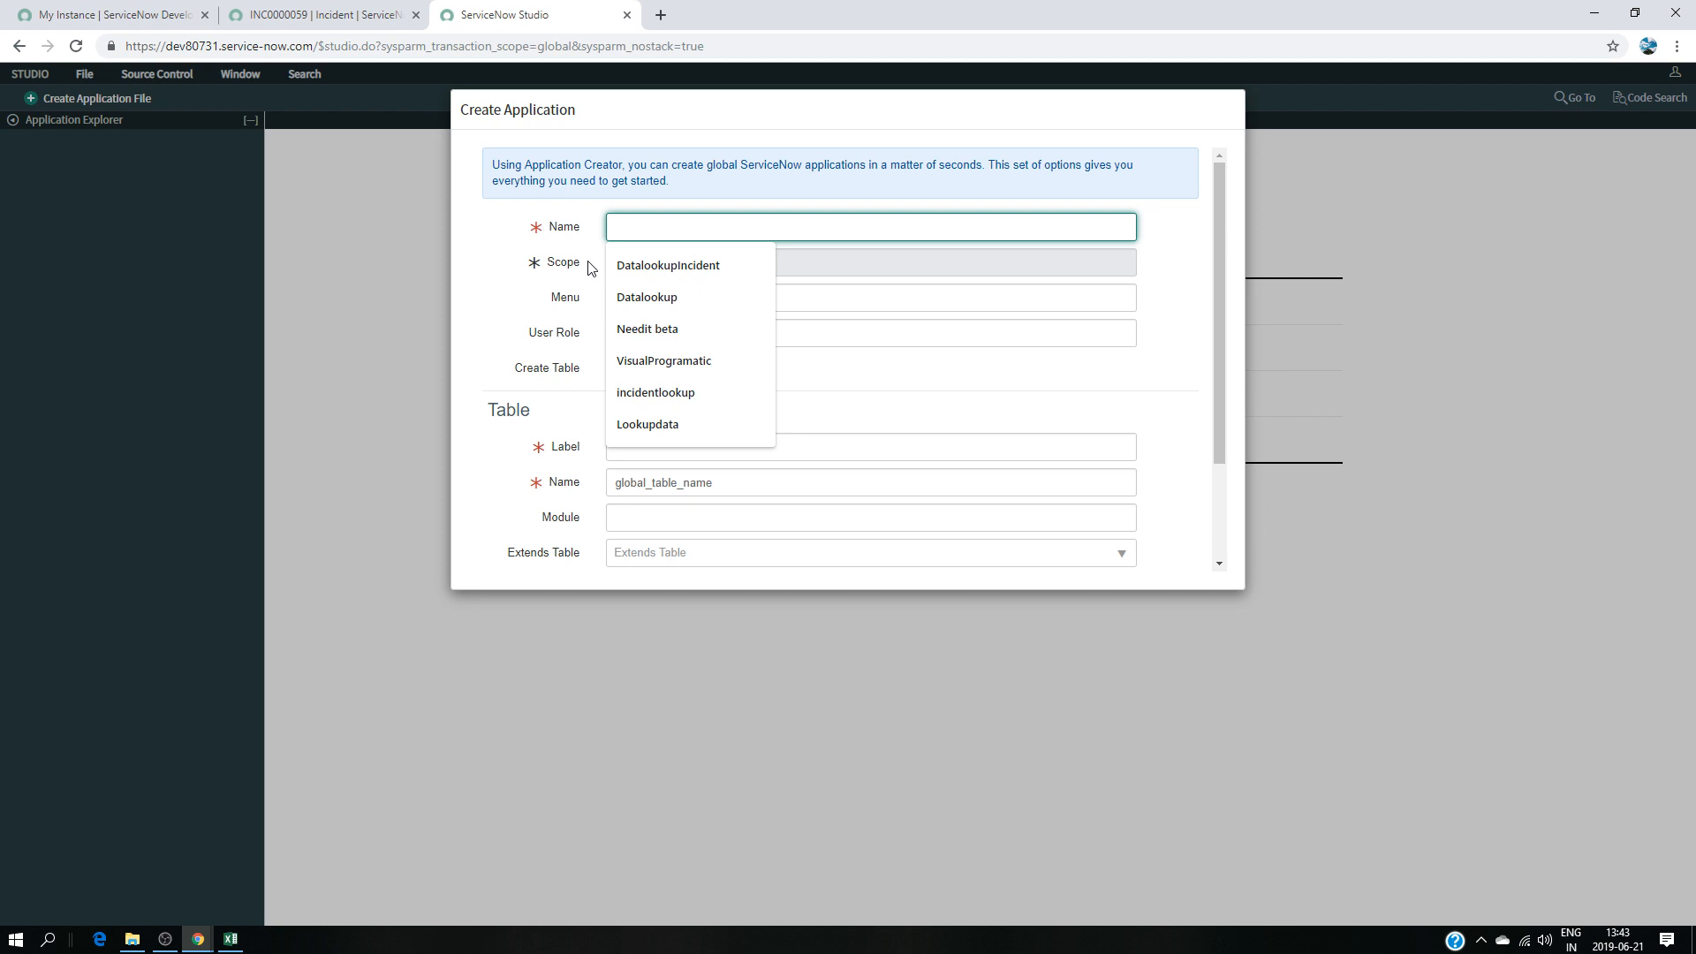
{"action": "type", "text": "DA"}
{"action": "key", "text": "BackSpace"}
{"action": "type", "text": "A"}
{"action": "key", "text": "BackSpace"}
{"action": "type", "text": "ataLookup "}
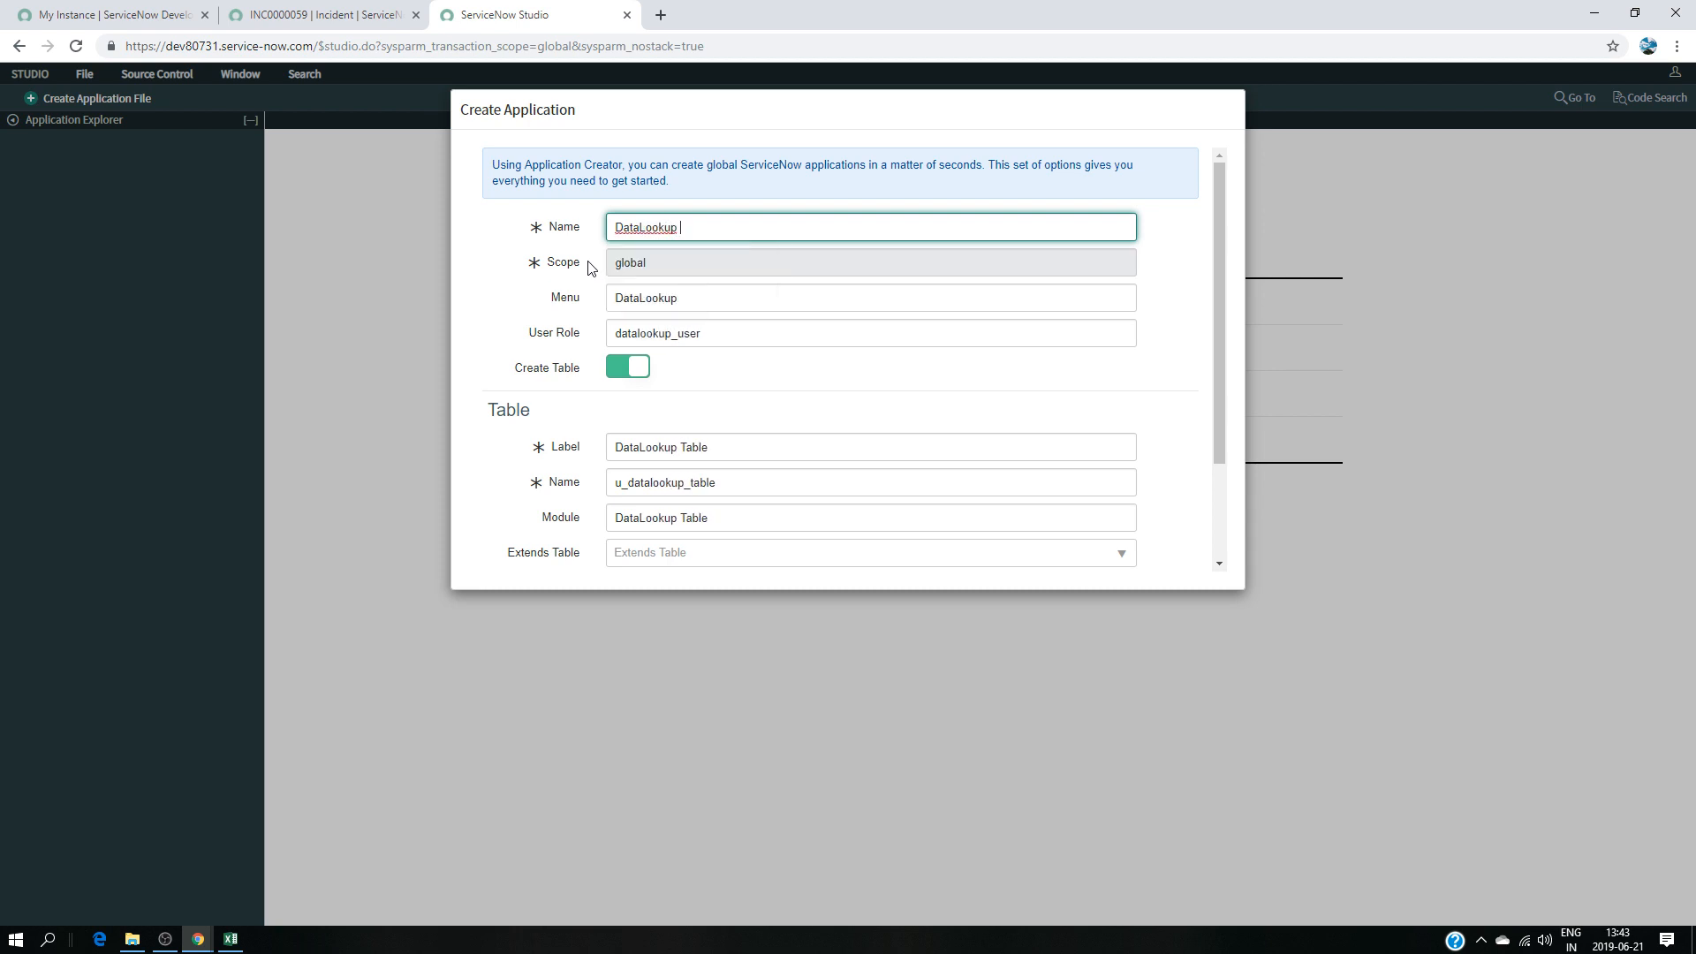
{"action": "type", "text": "T"}
{"action": "key", "text": "BackSpace"}
{"action": "type", "text": "table"}
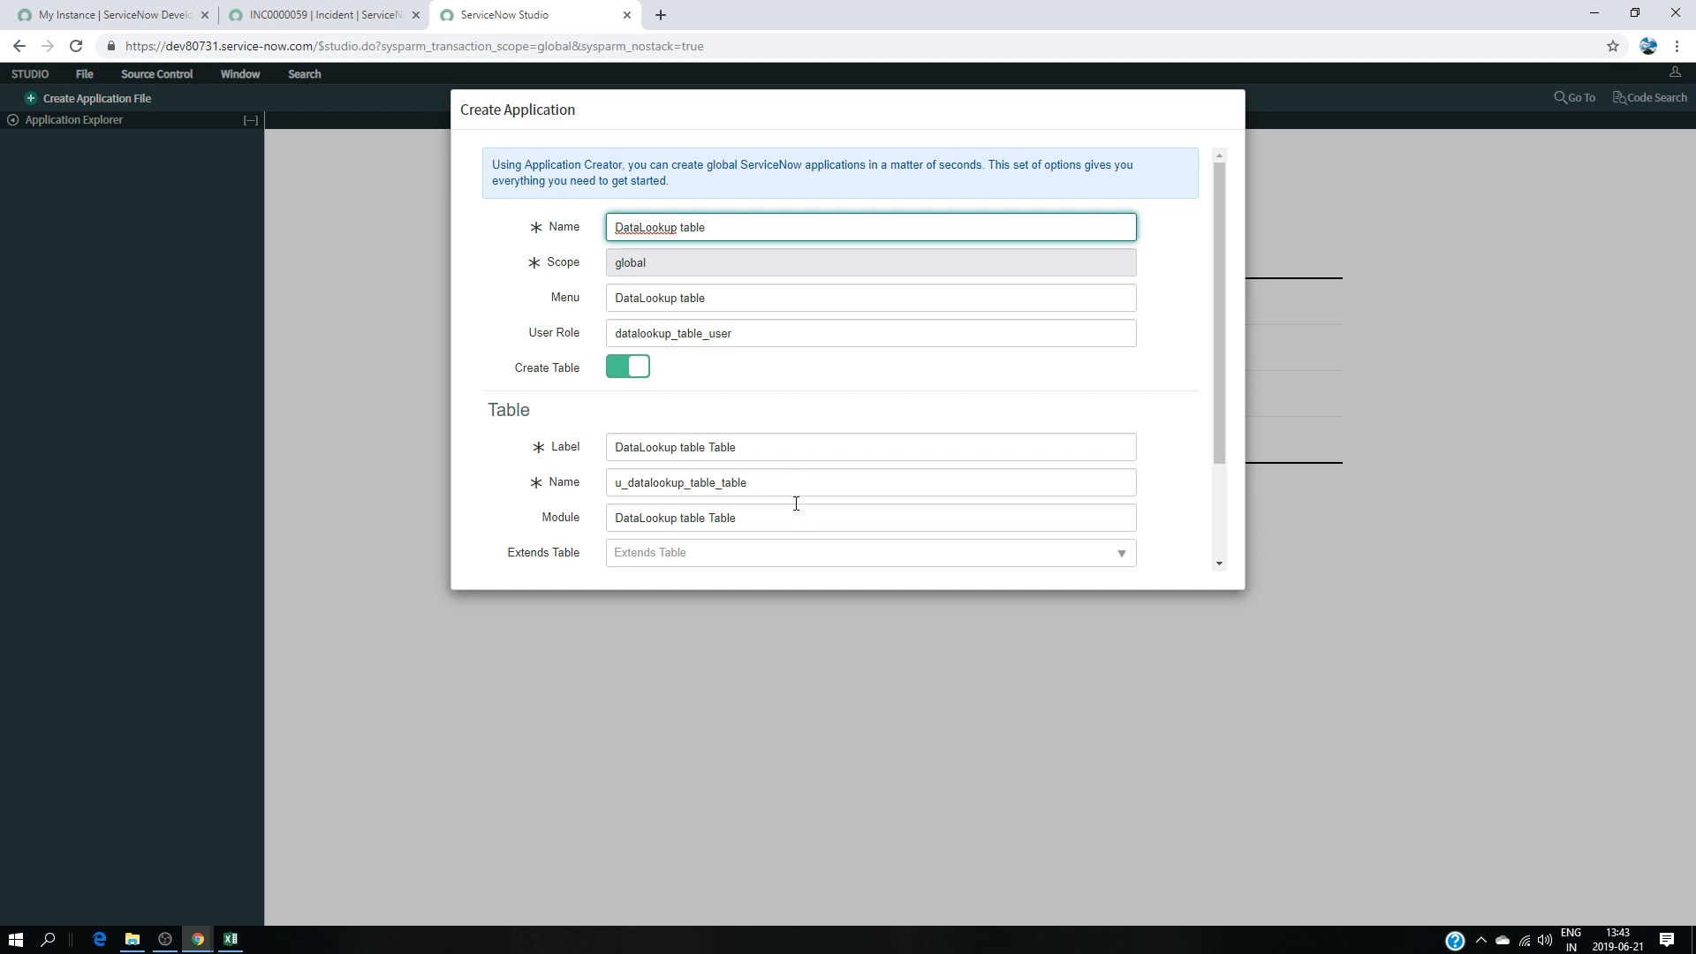
- Delete the trailing words "table Table" from the new table's Module name
{"action": "scroll", "coordinate": [797, 504], "scroll_direction": "down", "scroll_amount": 2}
{"action": "left_click", "coordinate": [769, 388]}
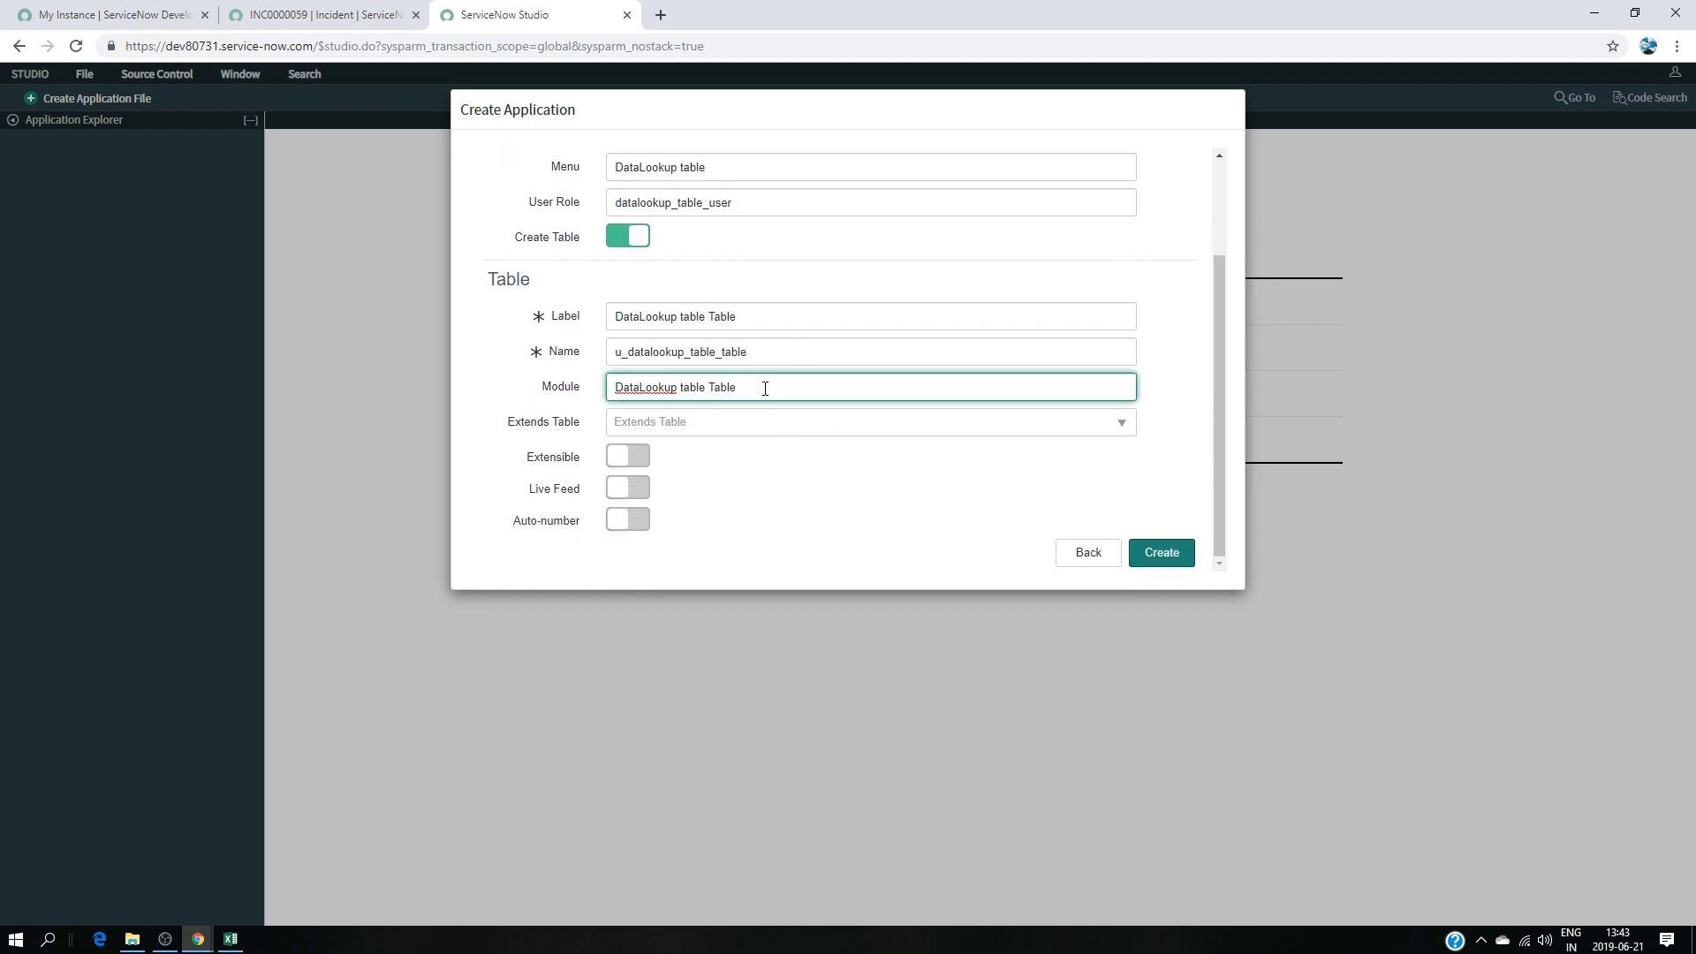
{"action": "left_click_drag", "start_coordinate": [736, 389], "coordinate": [680, 390]}
{"action": "key", "text": "BackSpace"}
- Make the new table extend Data Lookup Matcher Rules
{"action": "left_click", "coordinate": [732, 429]}
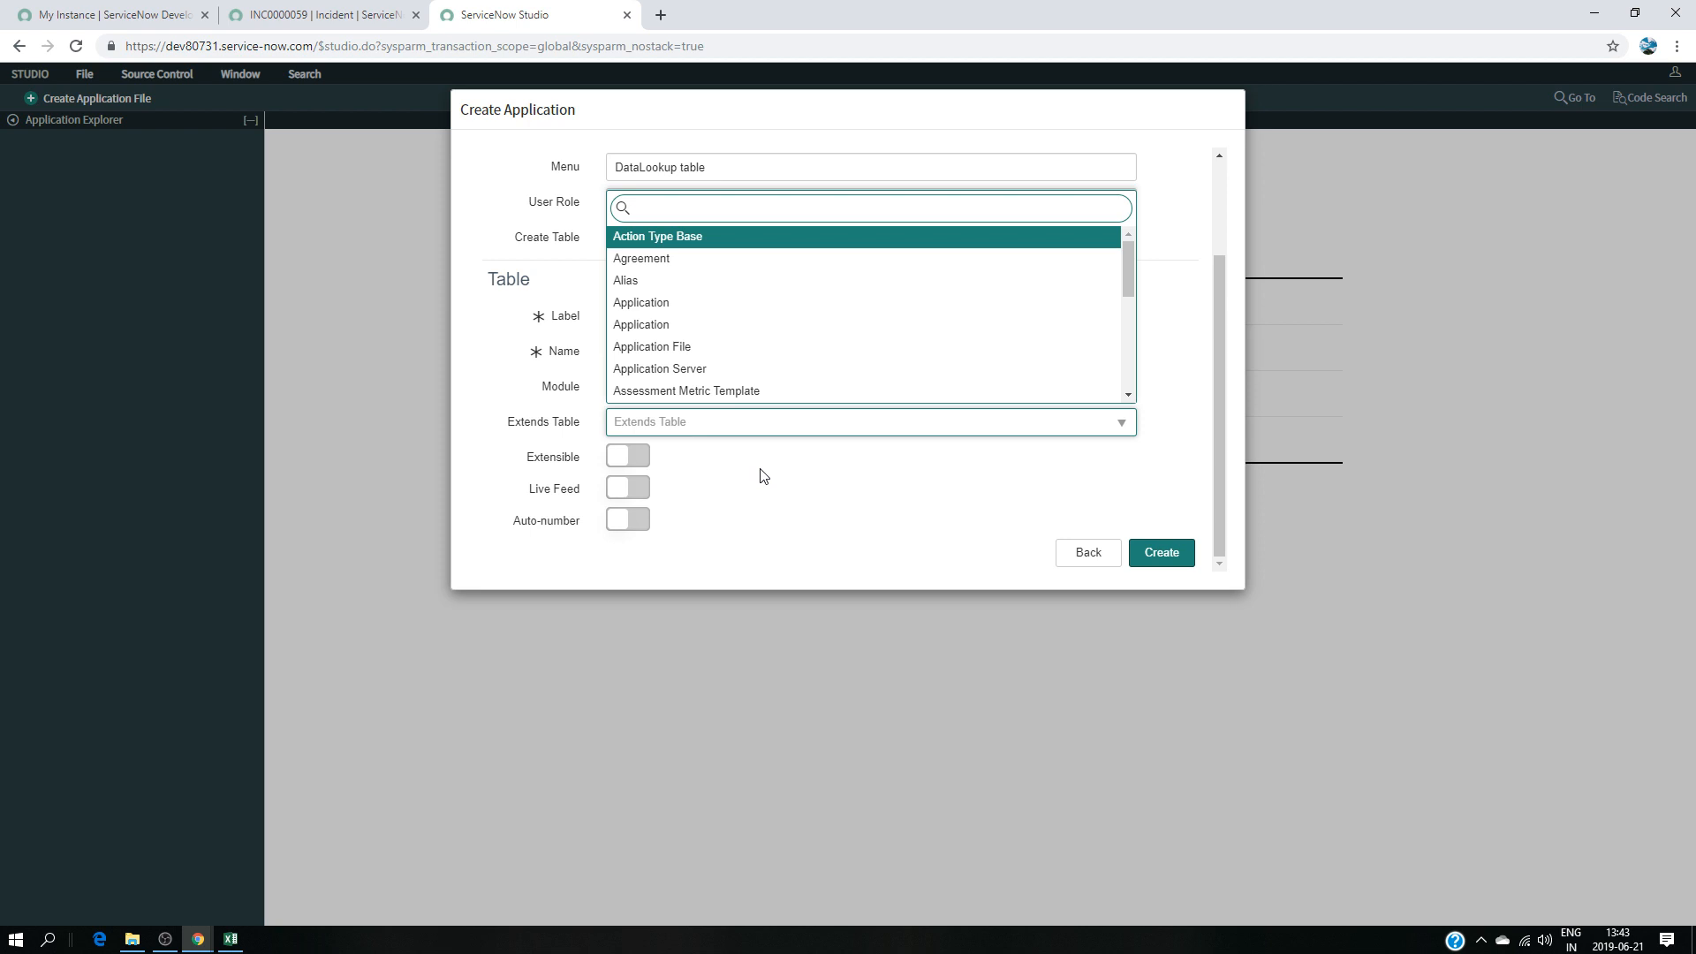
{"action": "type", "text": "dl"}
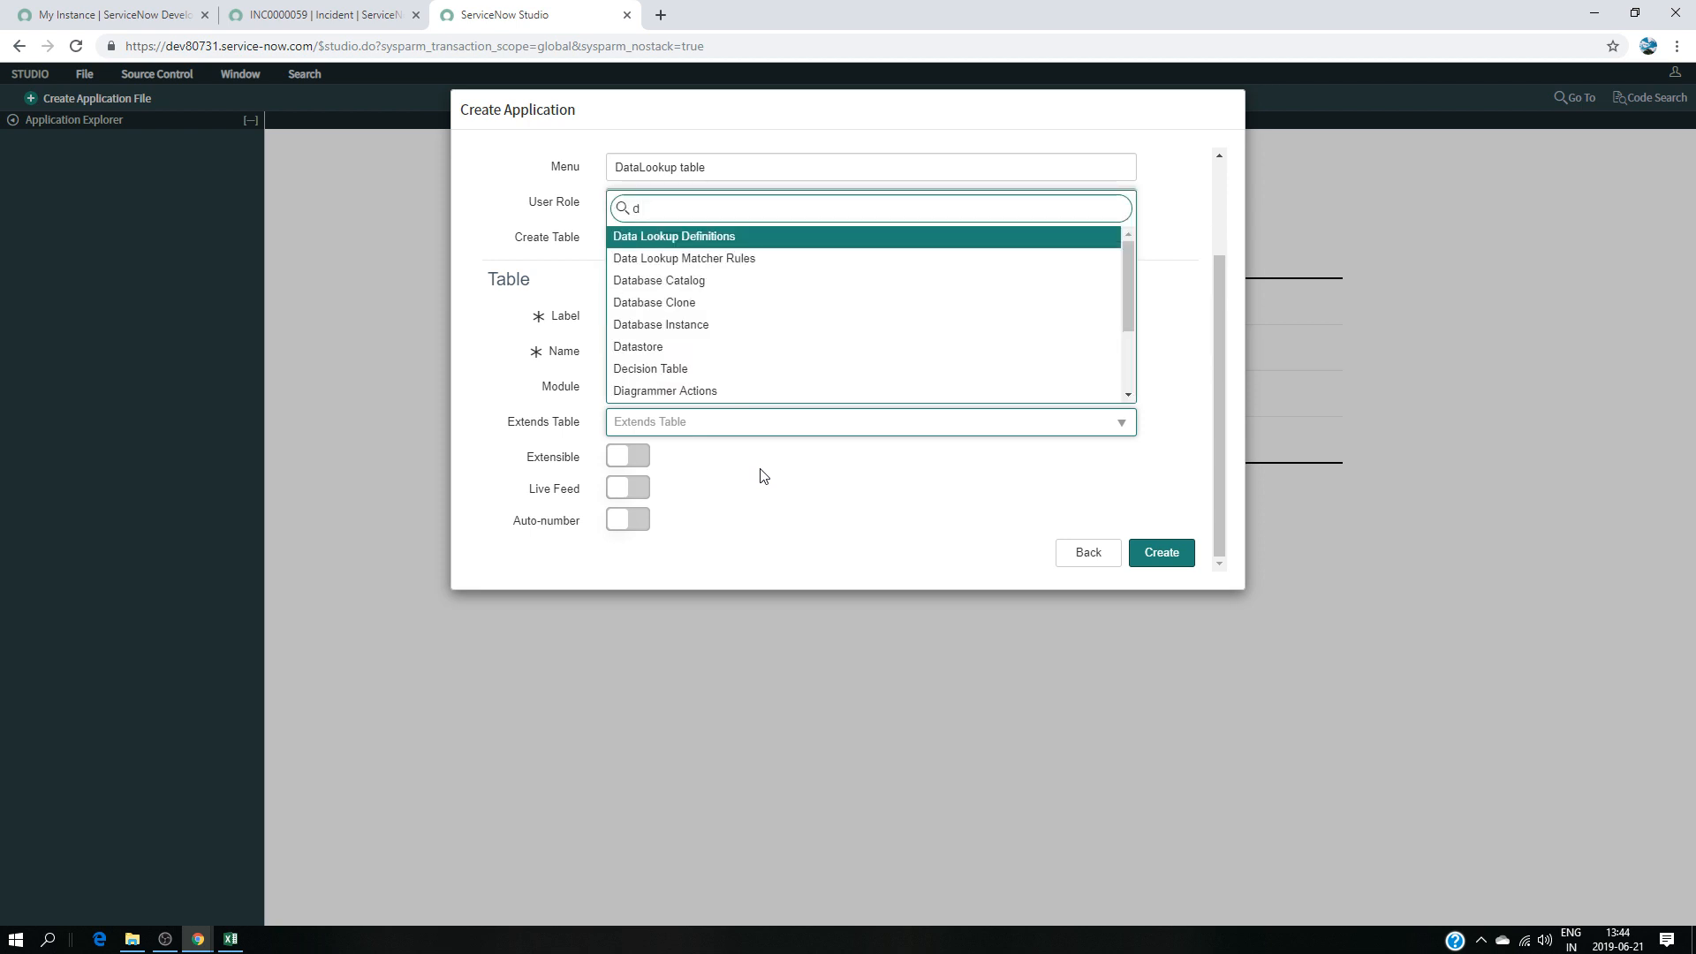
{"action": "left_click", "coordinate": [679, 262]}
- Enable the Extensible, Live Feed and Auto-number options for the new table
{"action": "left_click", "coordinate": [644, 459]}
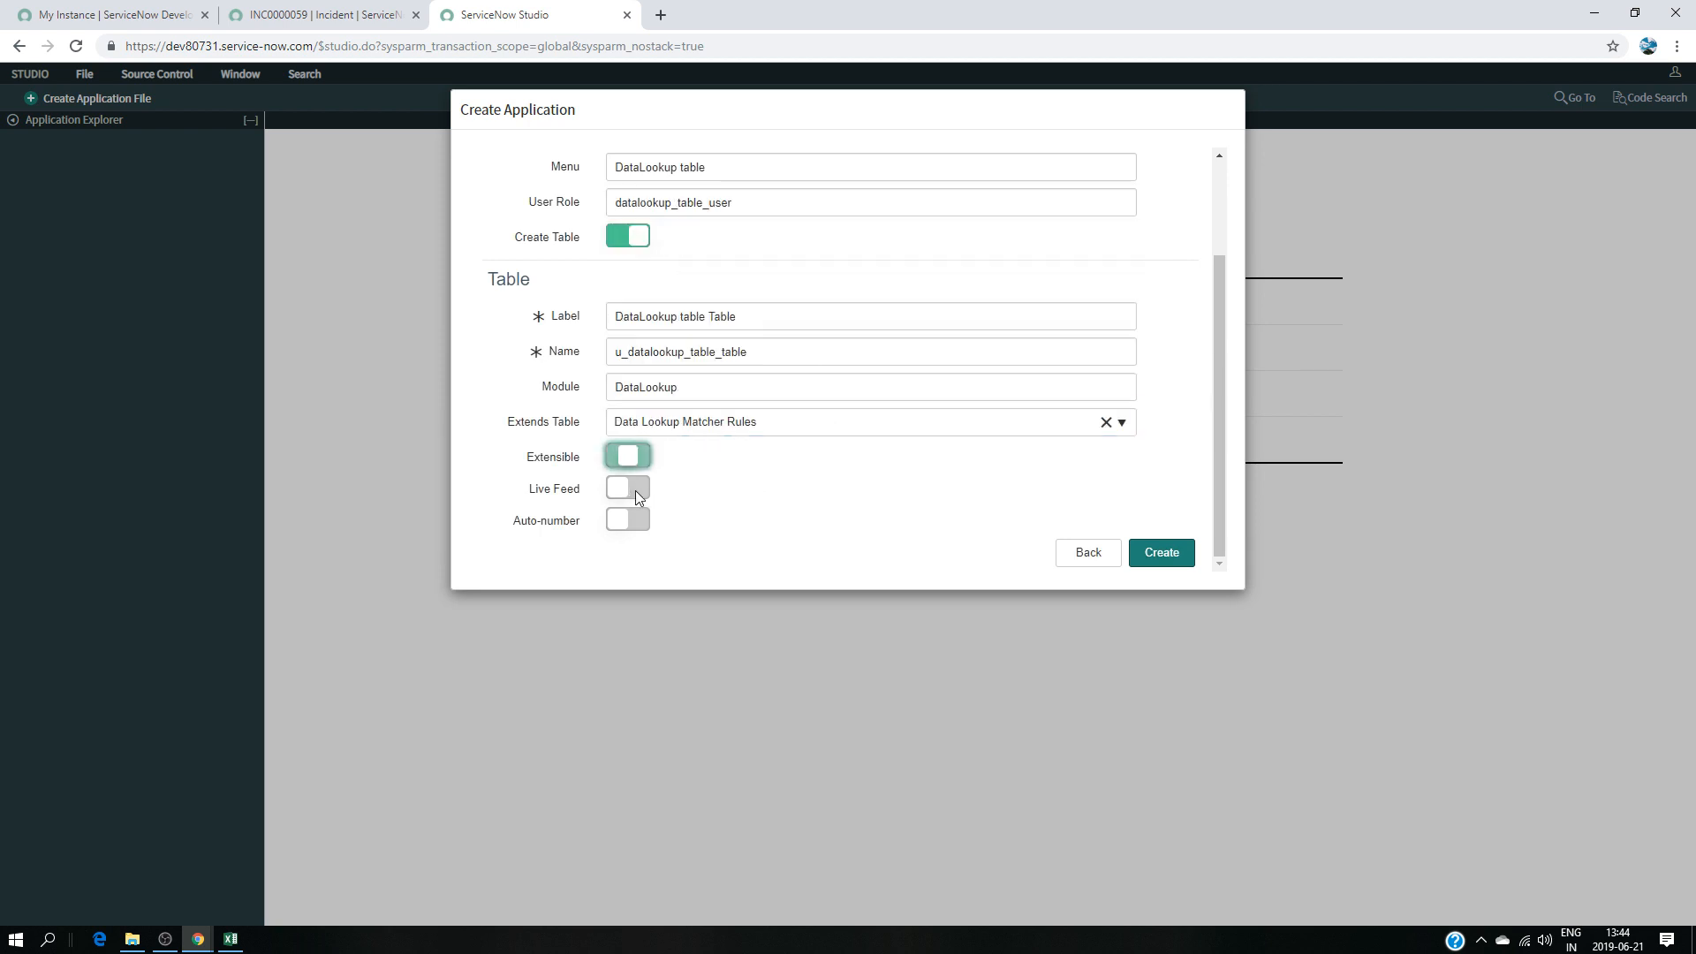
{"action": "left_click", "coordinate": [638, 518]}
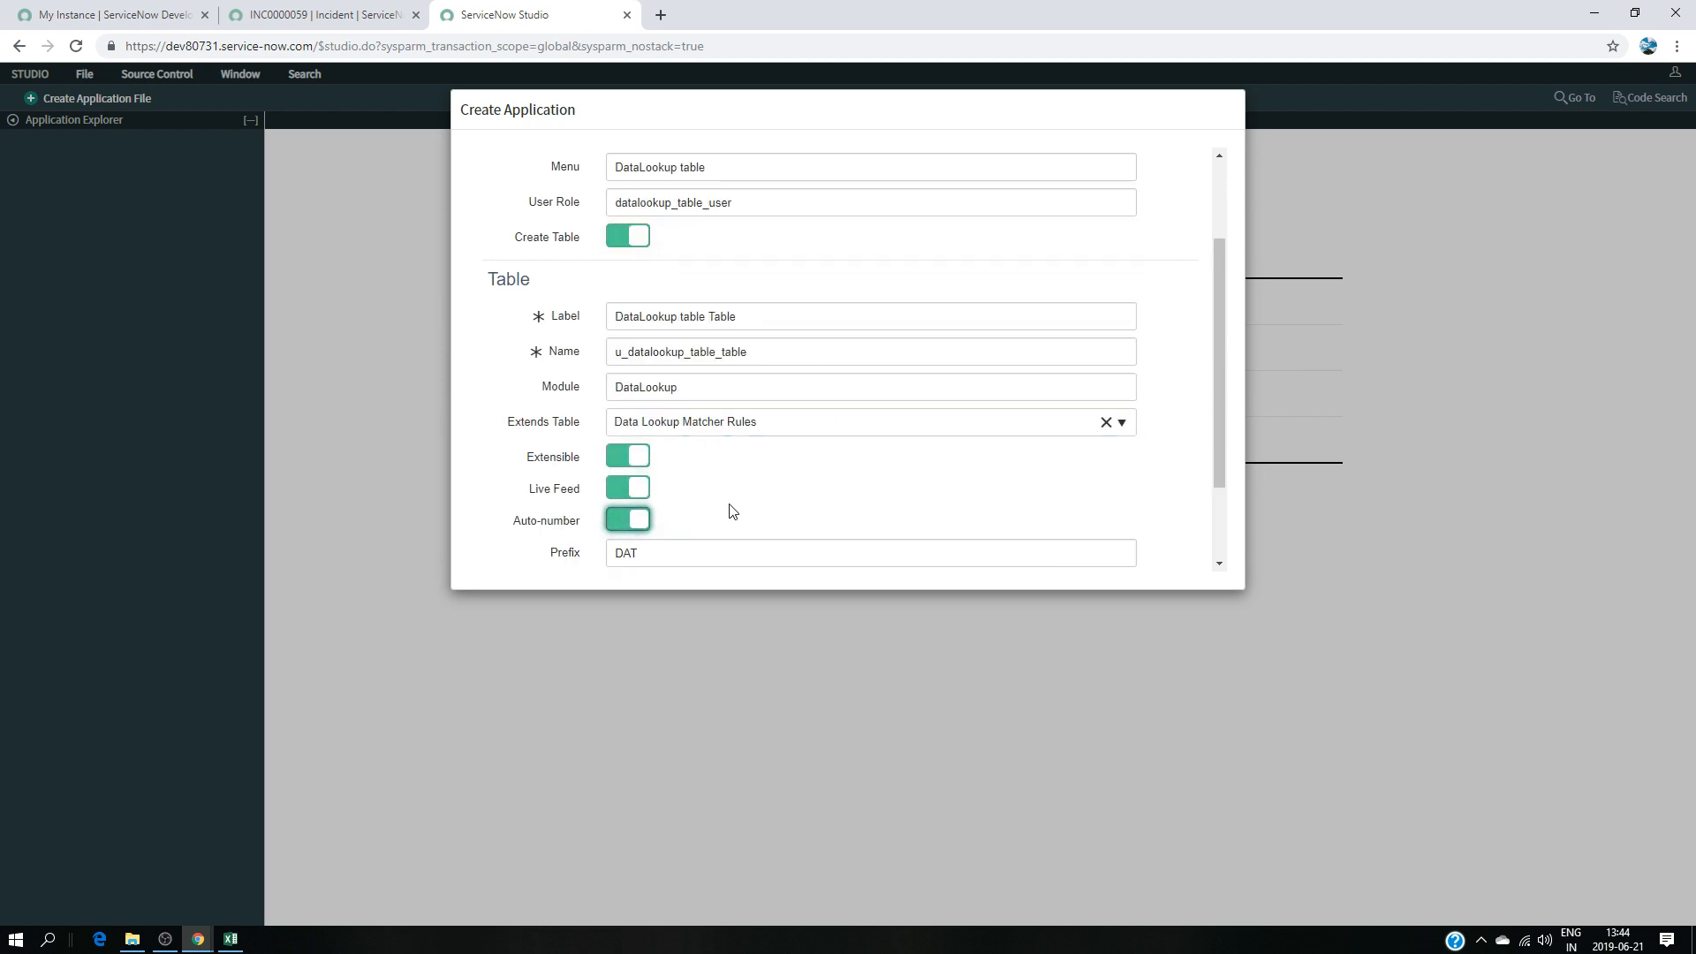
{"action": "scroll", "coordinate": [763, 493], "scroll_direction": "down", "scroll_amount": 1}
{"action": "scroll", "coordinate": [756, 486], "scroll_direction": "up", "scroll_amount": 3}
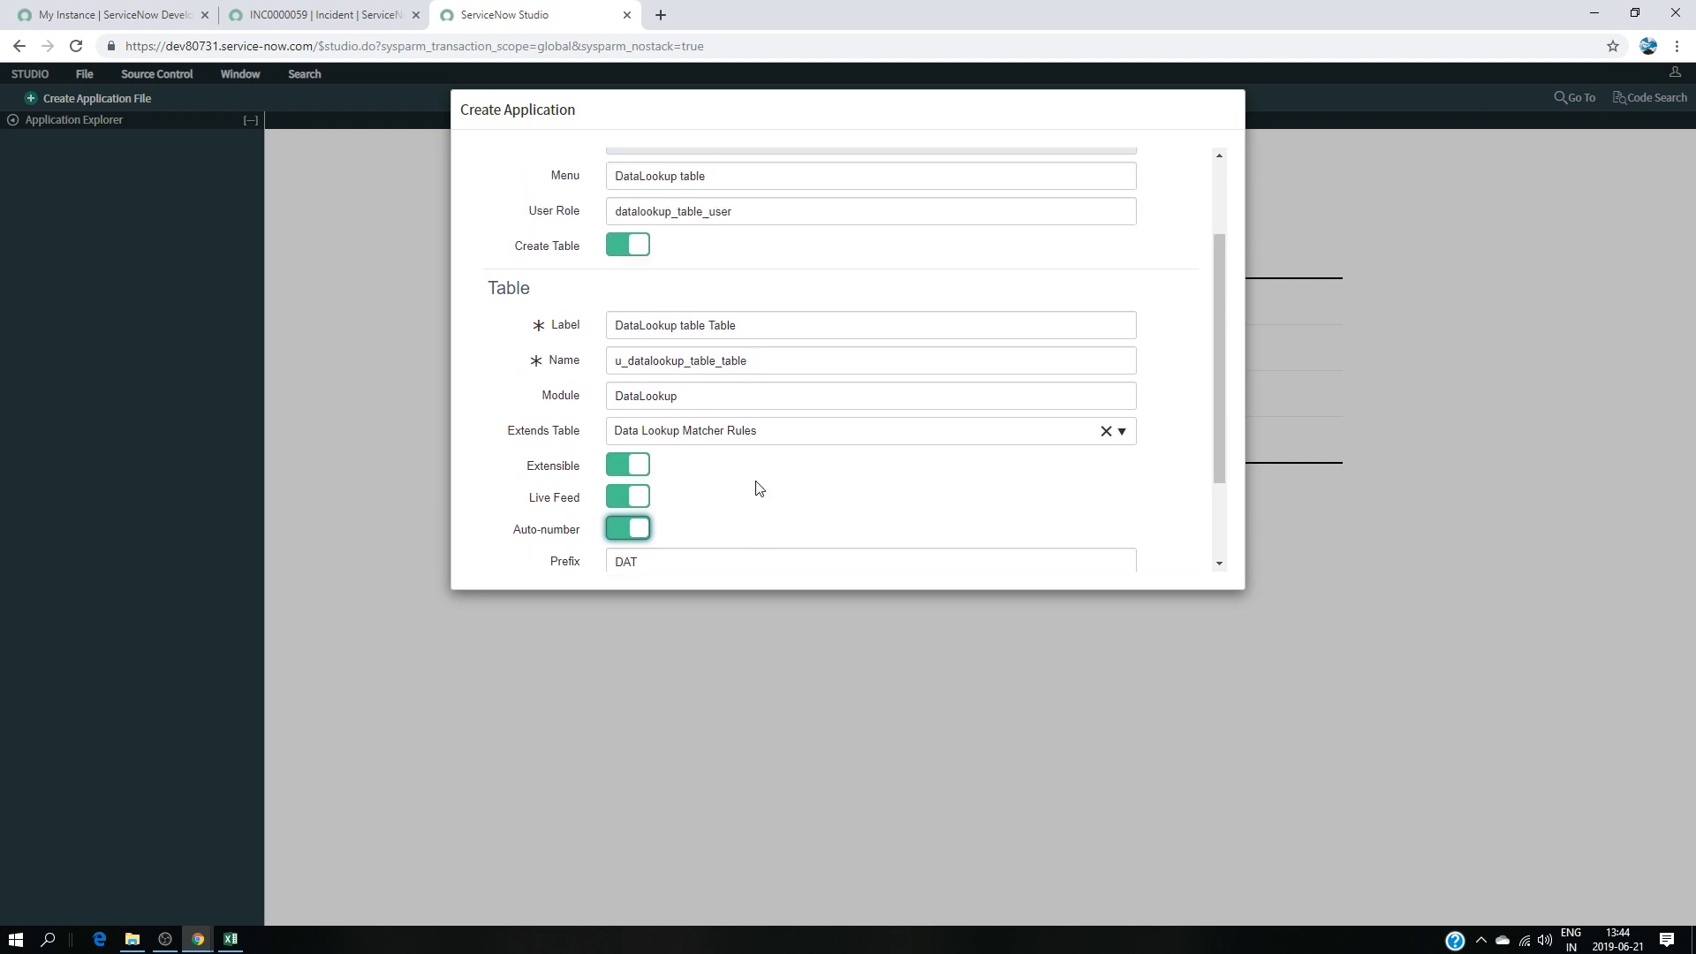
{"action": "scroll", "coordinate": [793, 476], "scroll_direction": "down", "scroll_amount": 1}
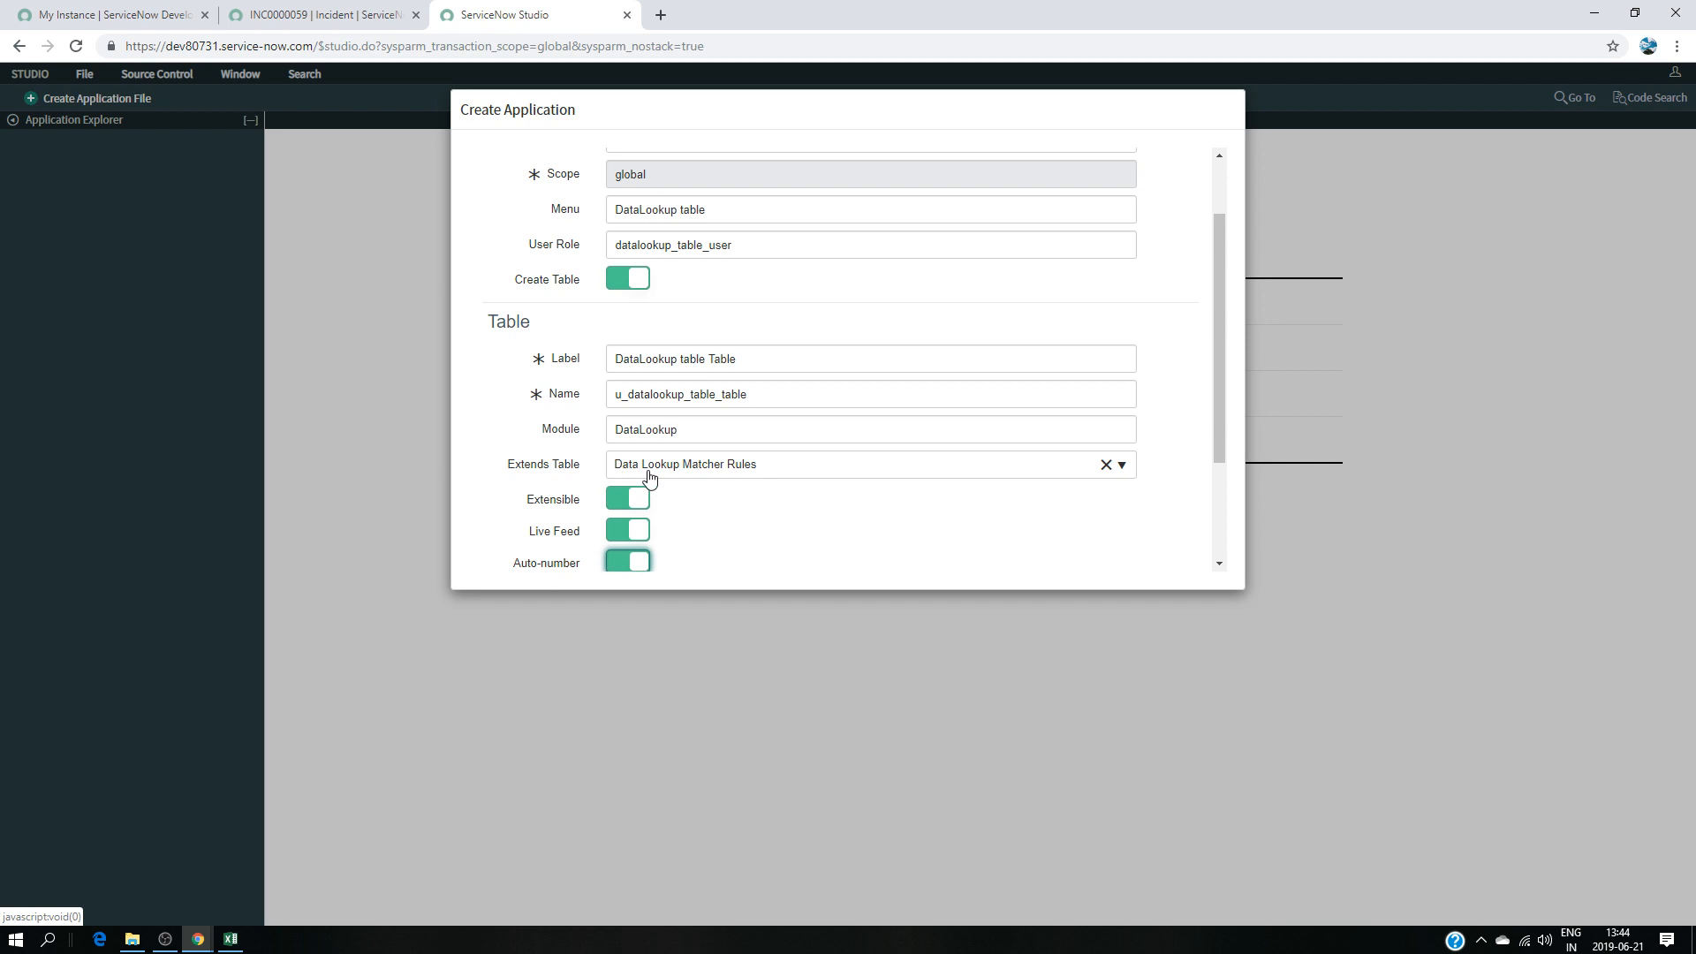
{"action": "scroll", "coordinate": [897, 504], "scroll_direction": "down", "scroll_amount": 2}
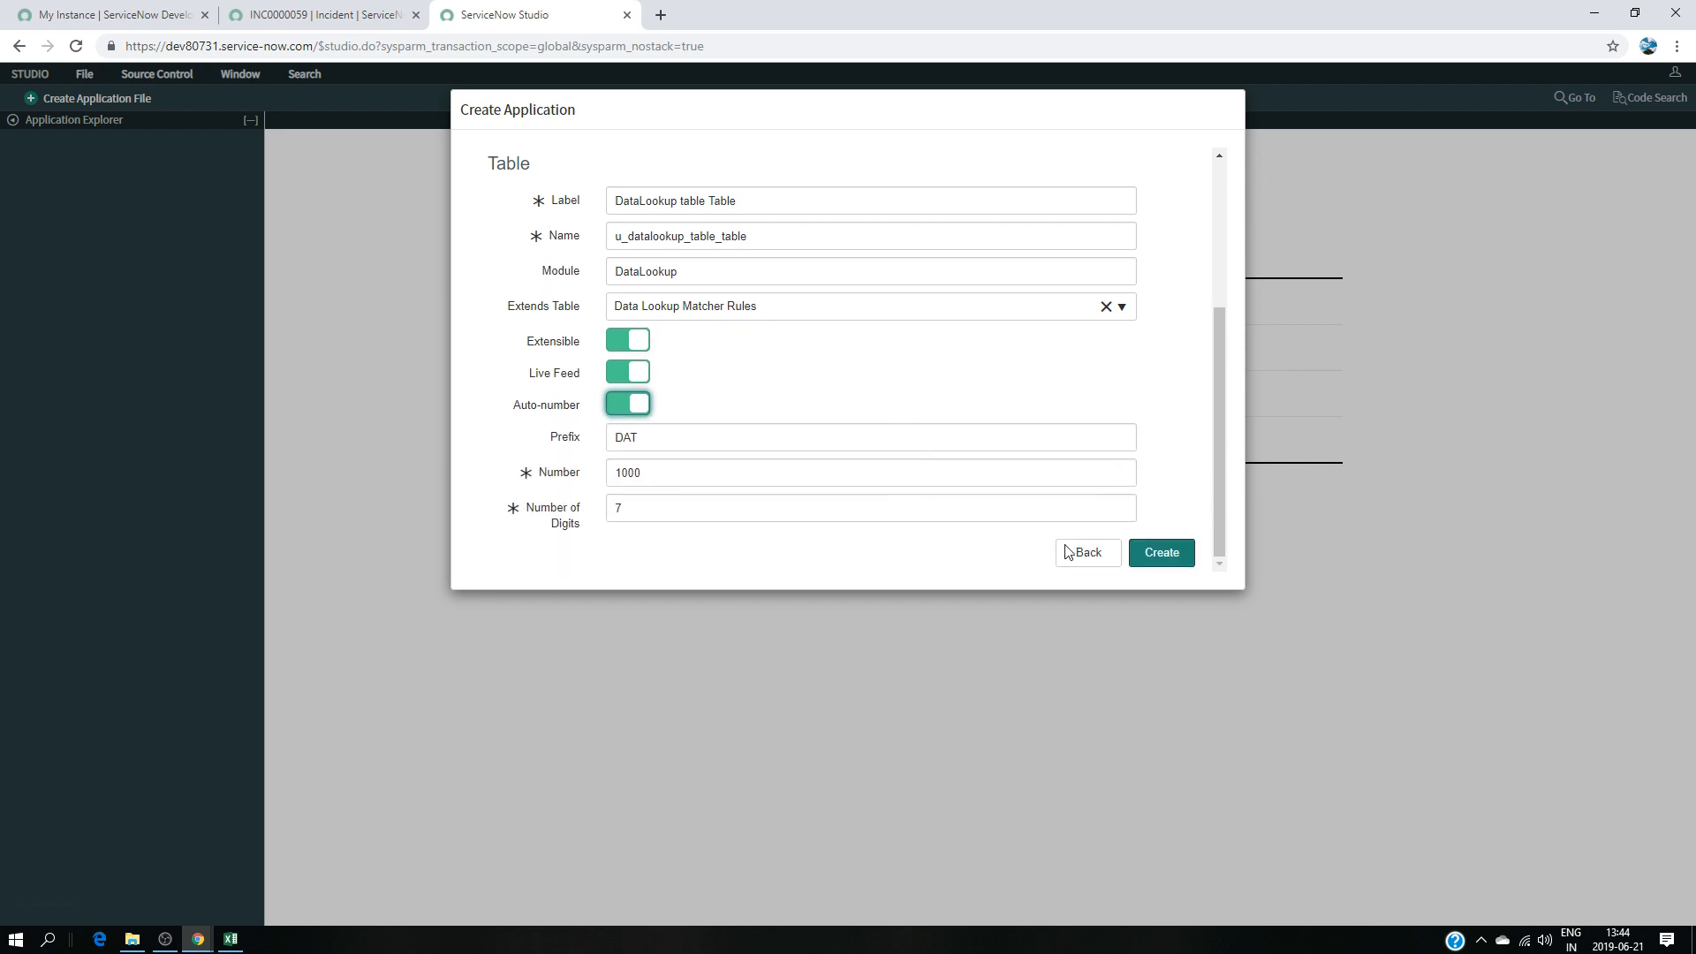
- Create the DataLookup table application, confirm its creation and switch to it
{"action": "left_click", "coordinate": [1164, 555]}
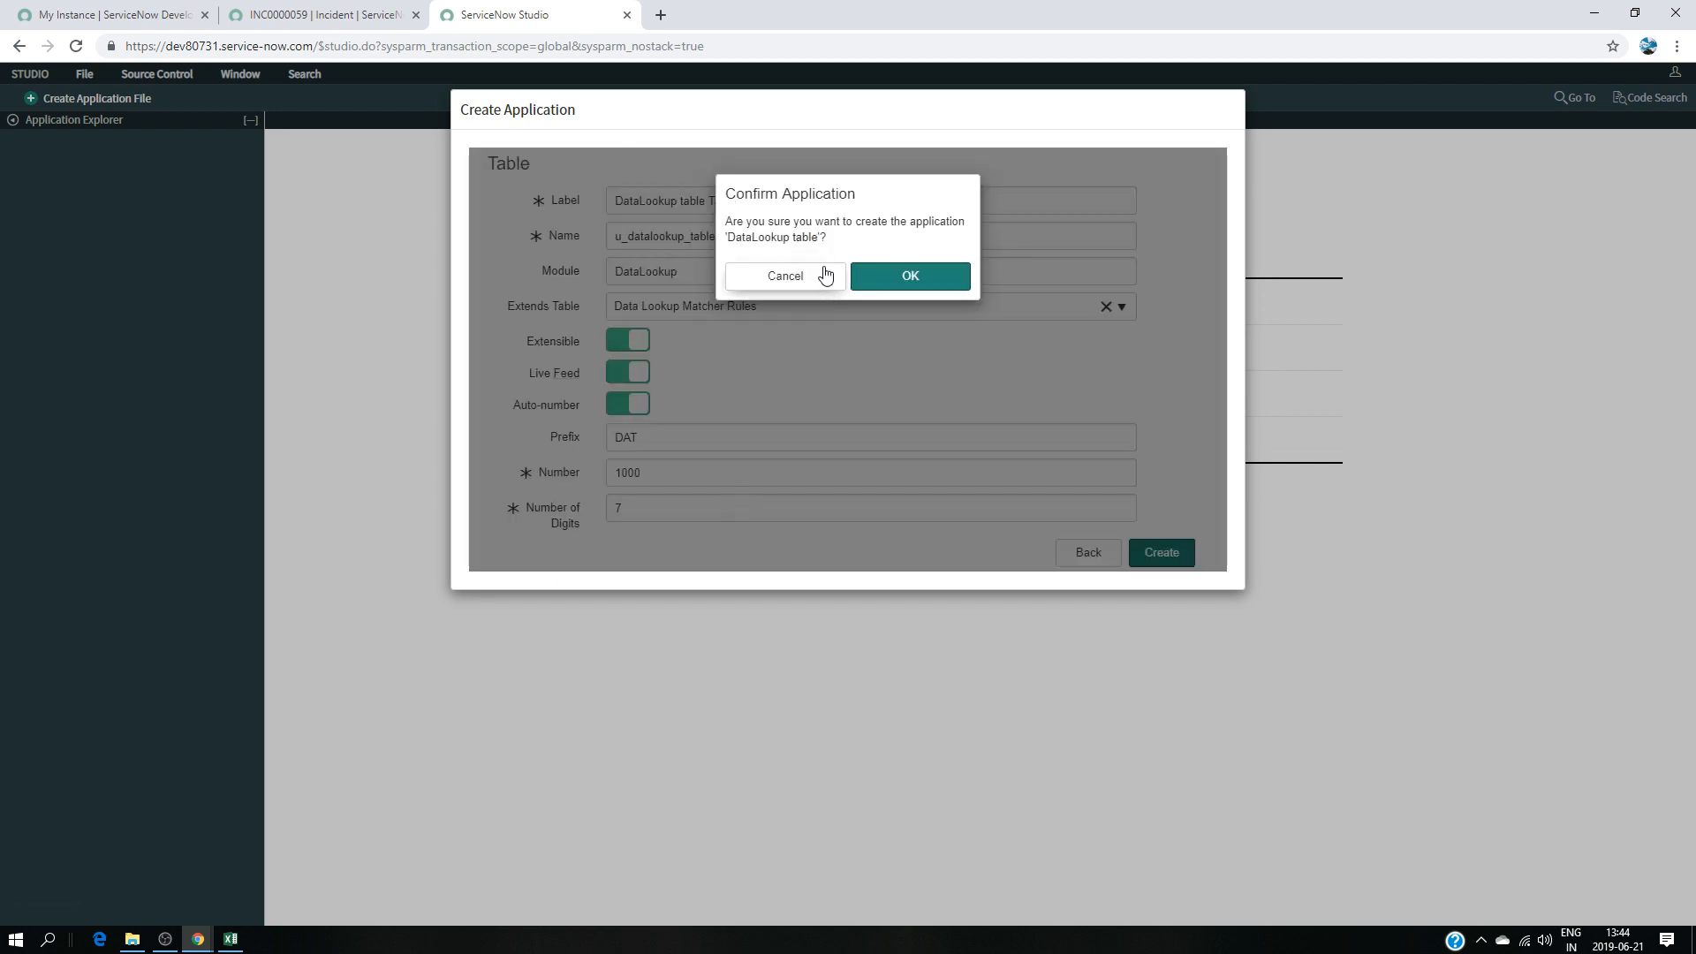
{"action": "left_click", "coordinate": [910, 281]}
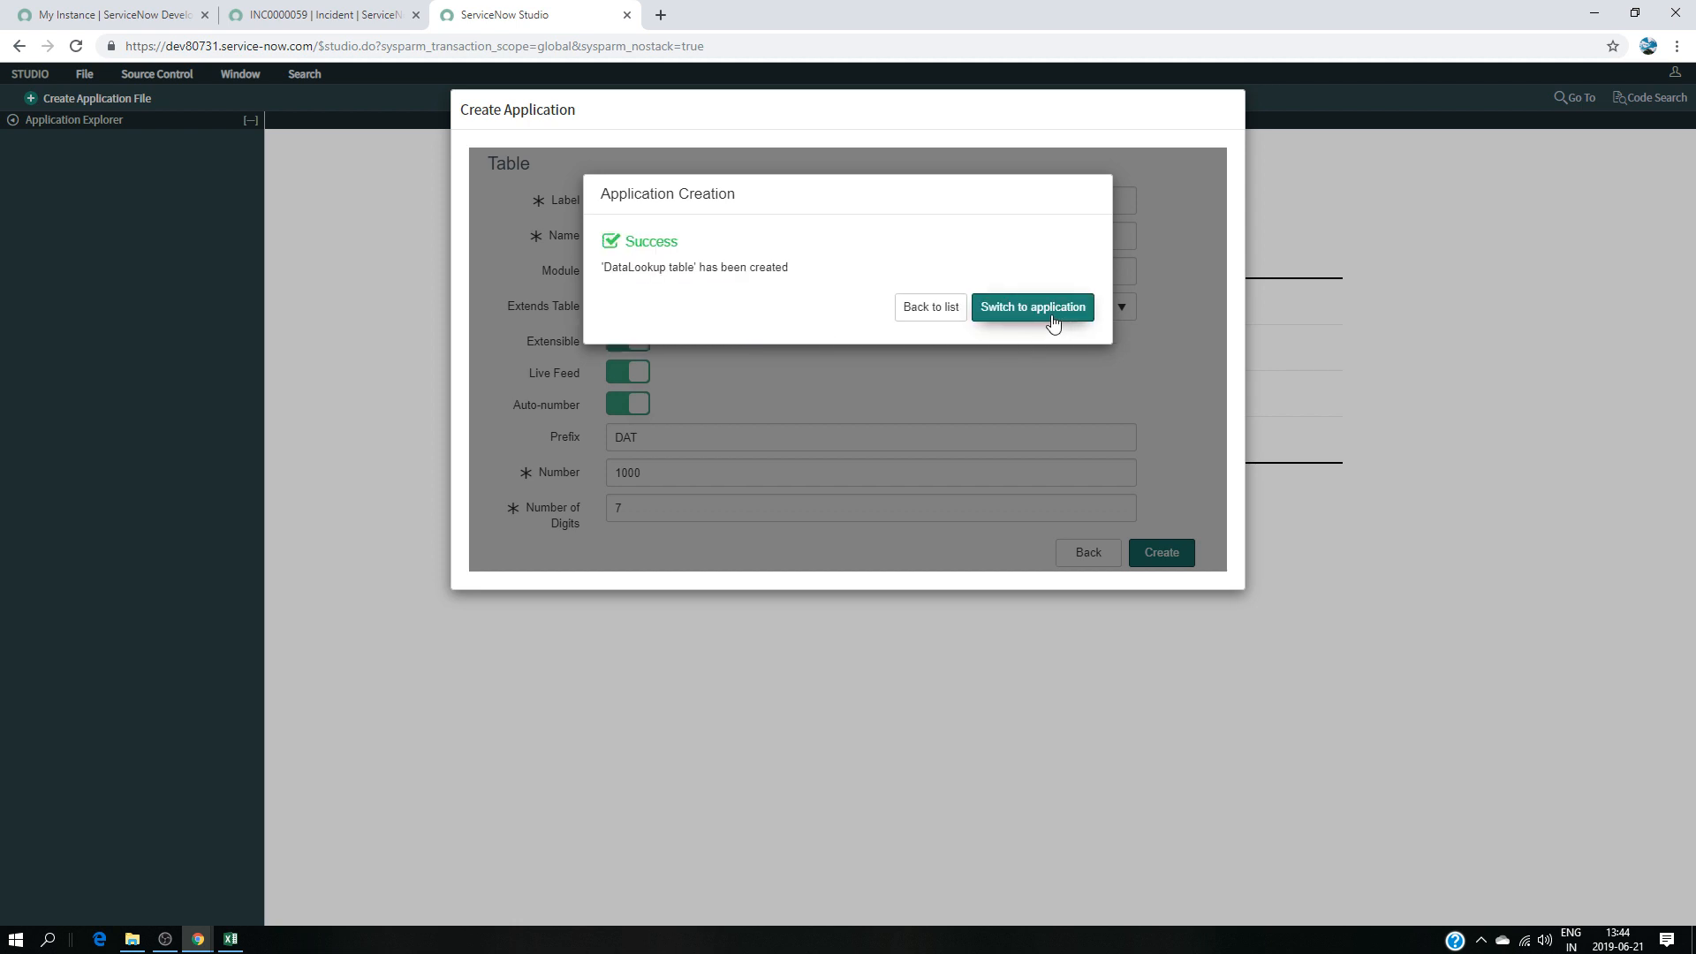
{"action": "left_click", "coordinate": [1049, 317]}
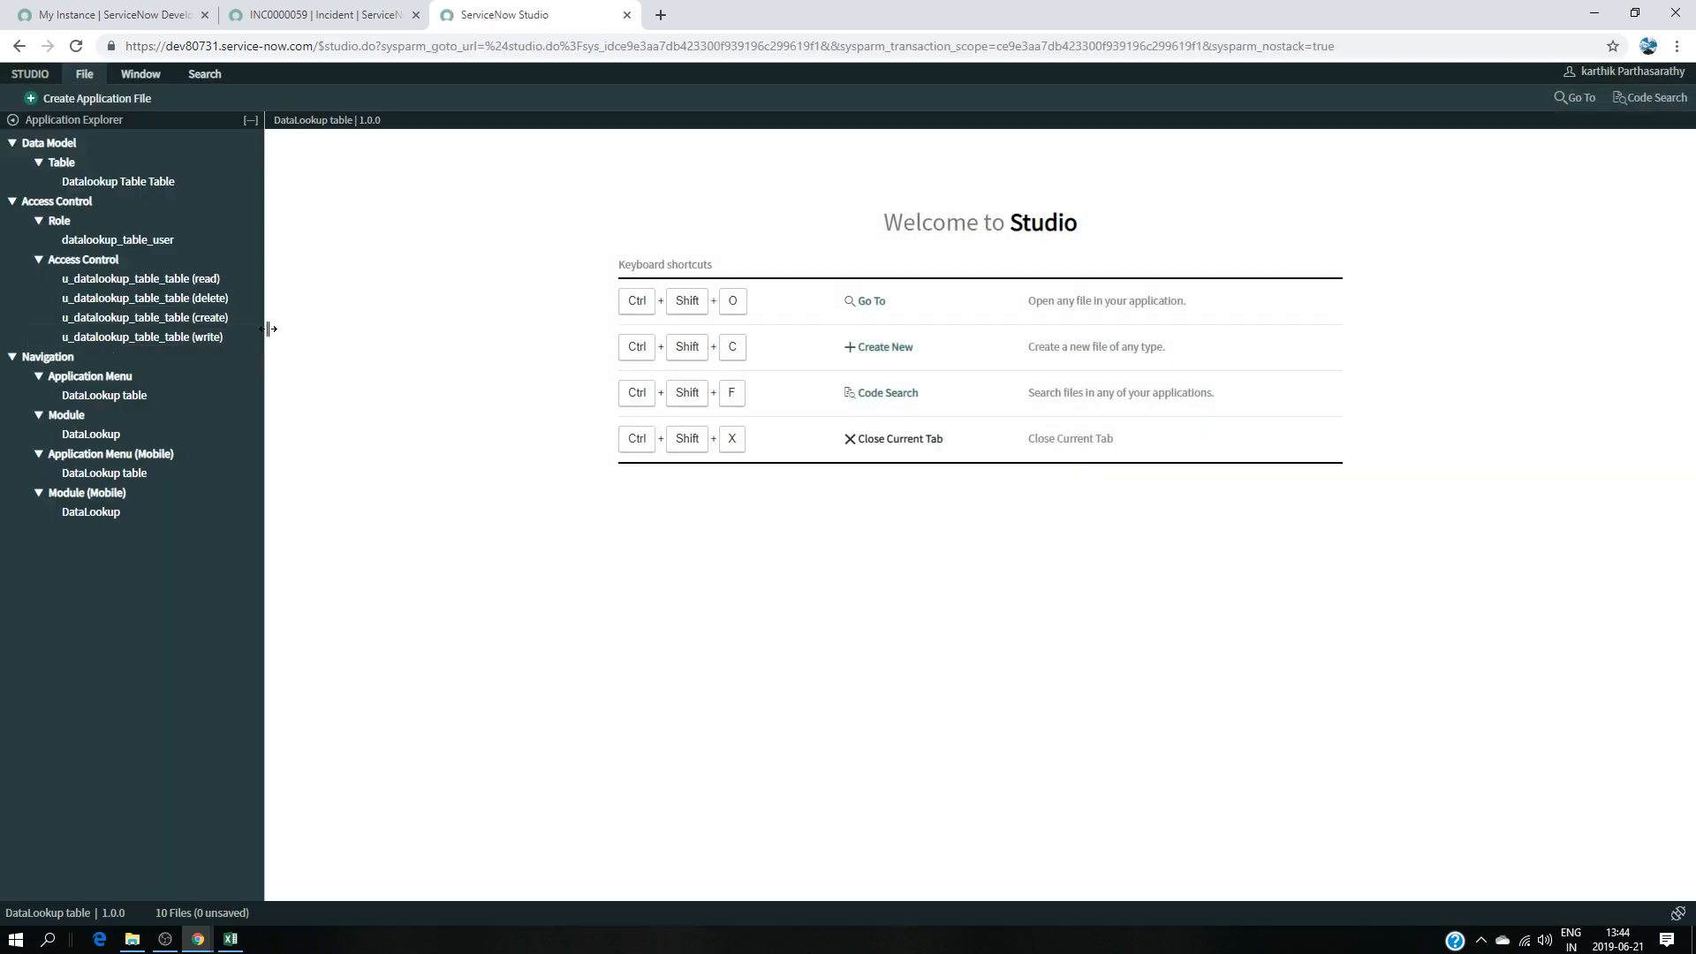
- Open the new application's table, shorten its label to "Datalookup Table" and save the record
{"action": "left_click", "coordinate": [148, 183]}
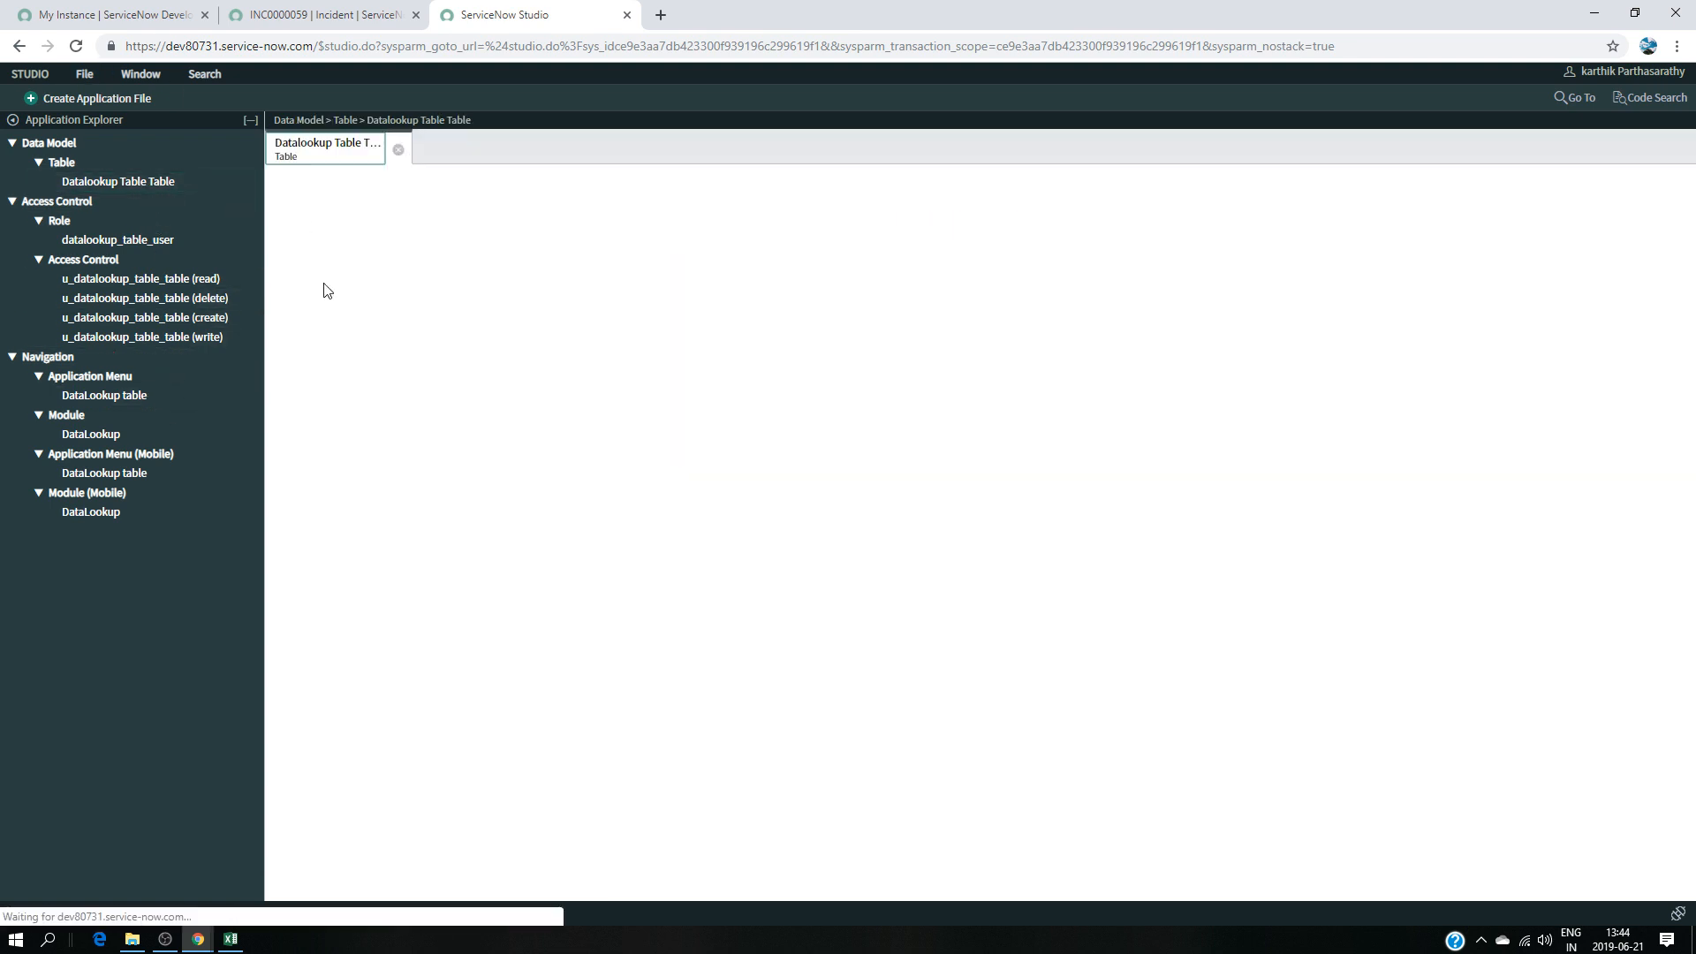
{"action": "left_click", "coordinate": [675, 242]}
{"action": "left_click", "coordinate": [669, 284]}
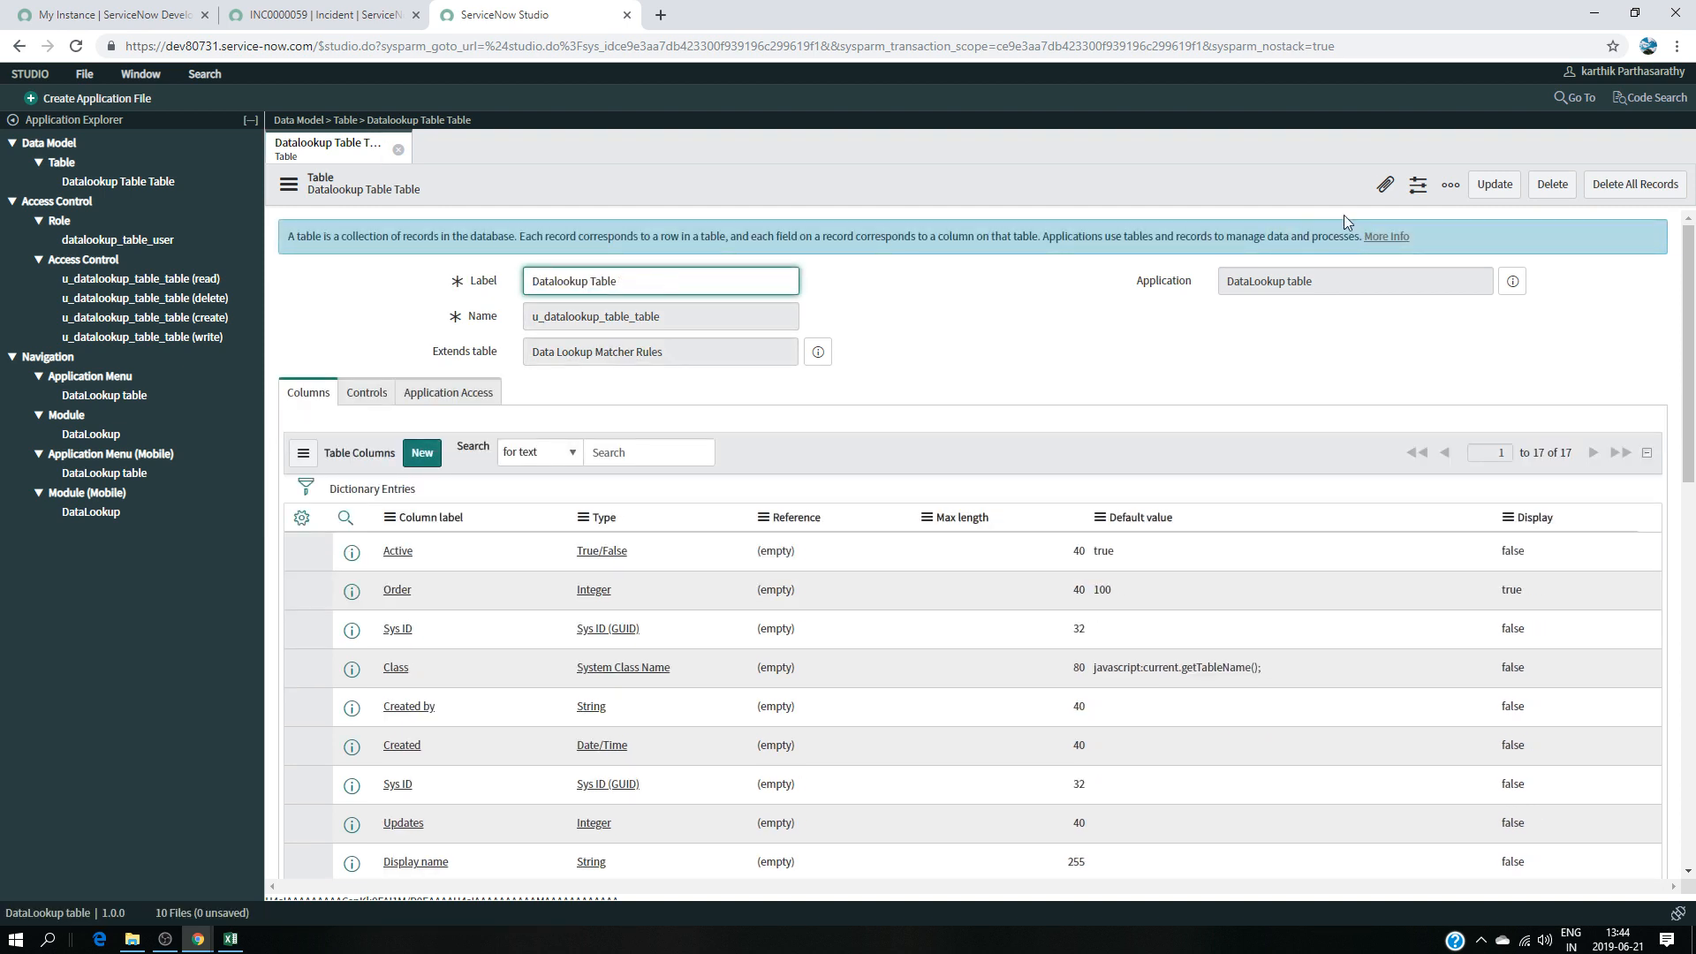
{"action": "left_click", "coordinate": [1494, 185]}
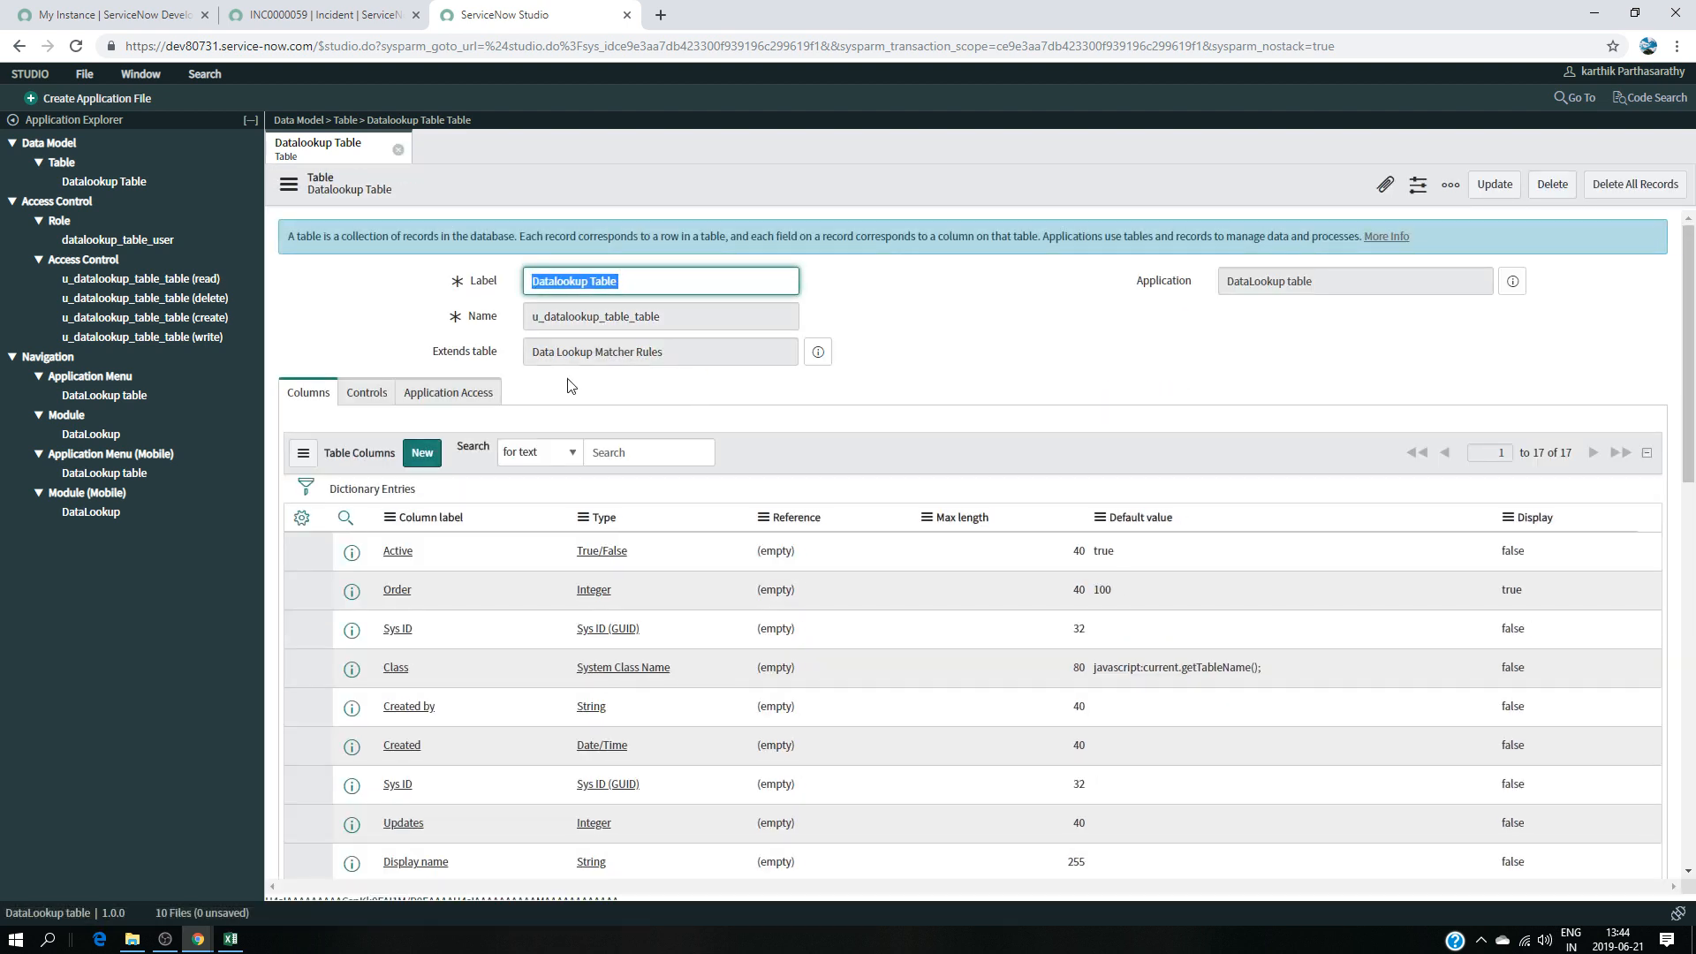
- Preview the record of the table being extended, close the preview and open the DataLookup module
{"action": "left_click", "coordinate": [818, 352]}
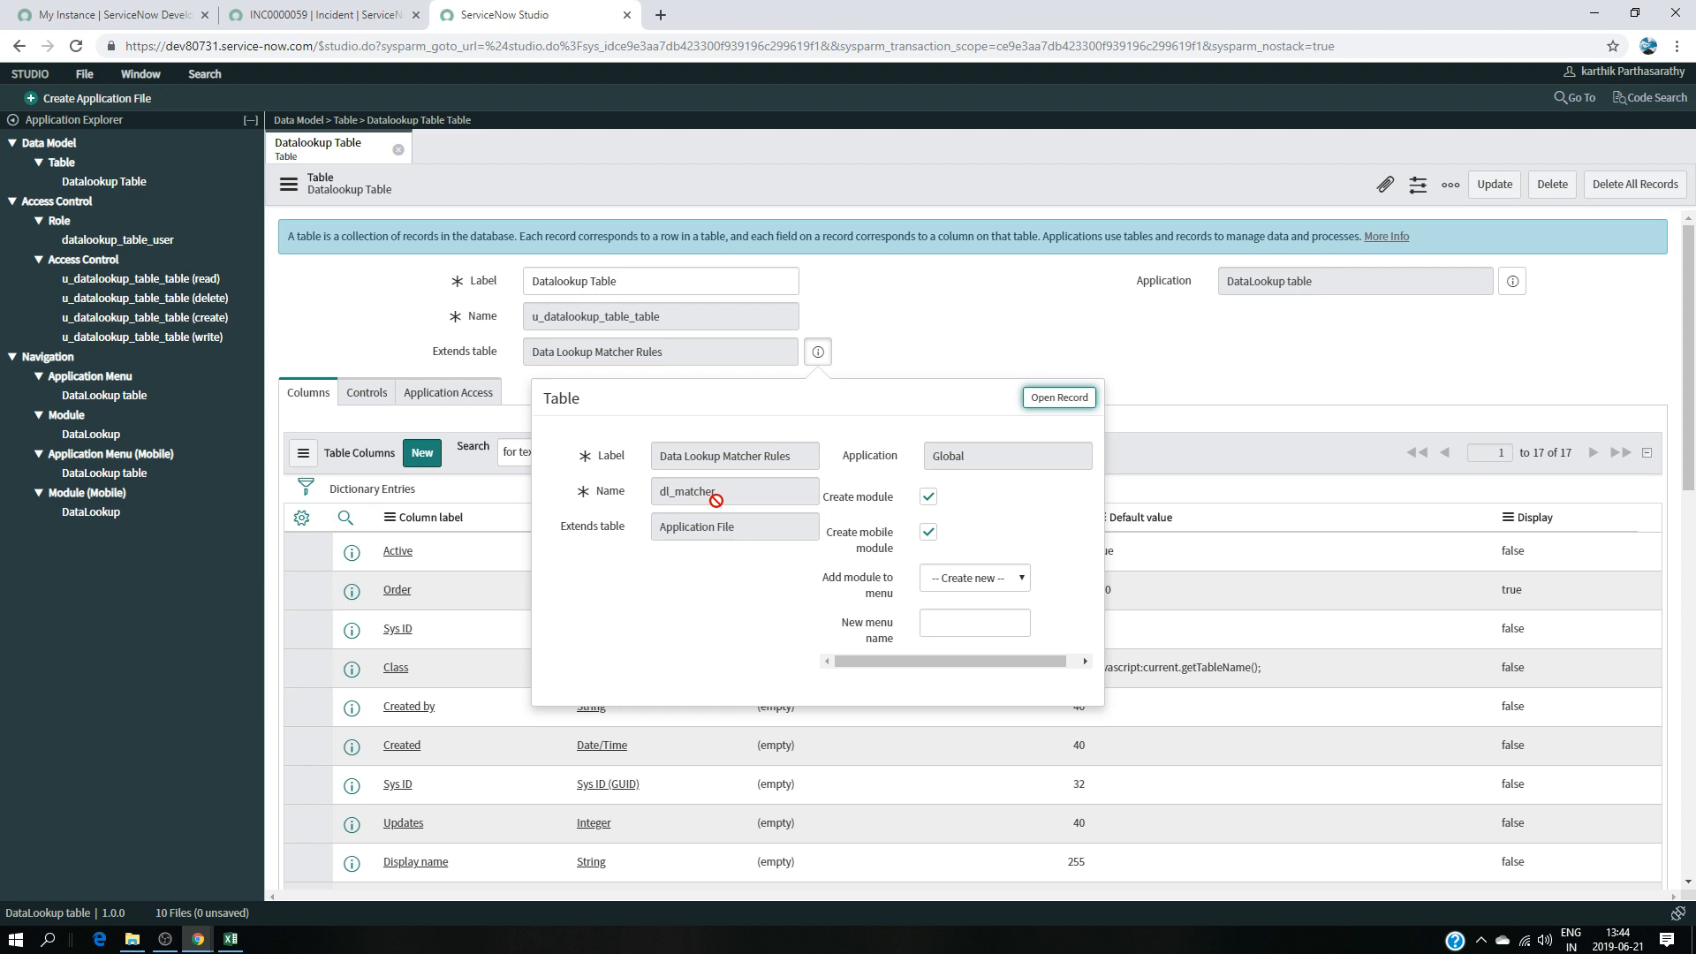
{"action": "left_click", "coordinate": [992, 295]}
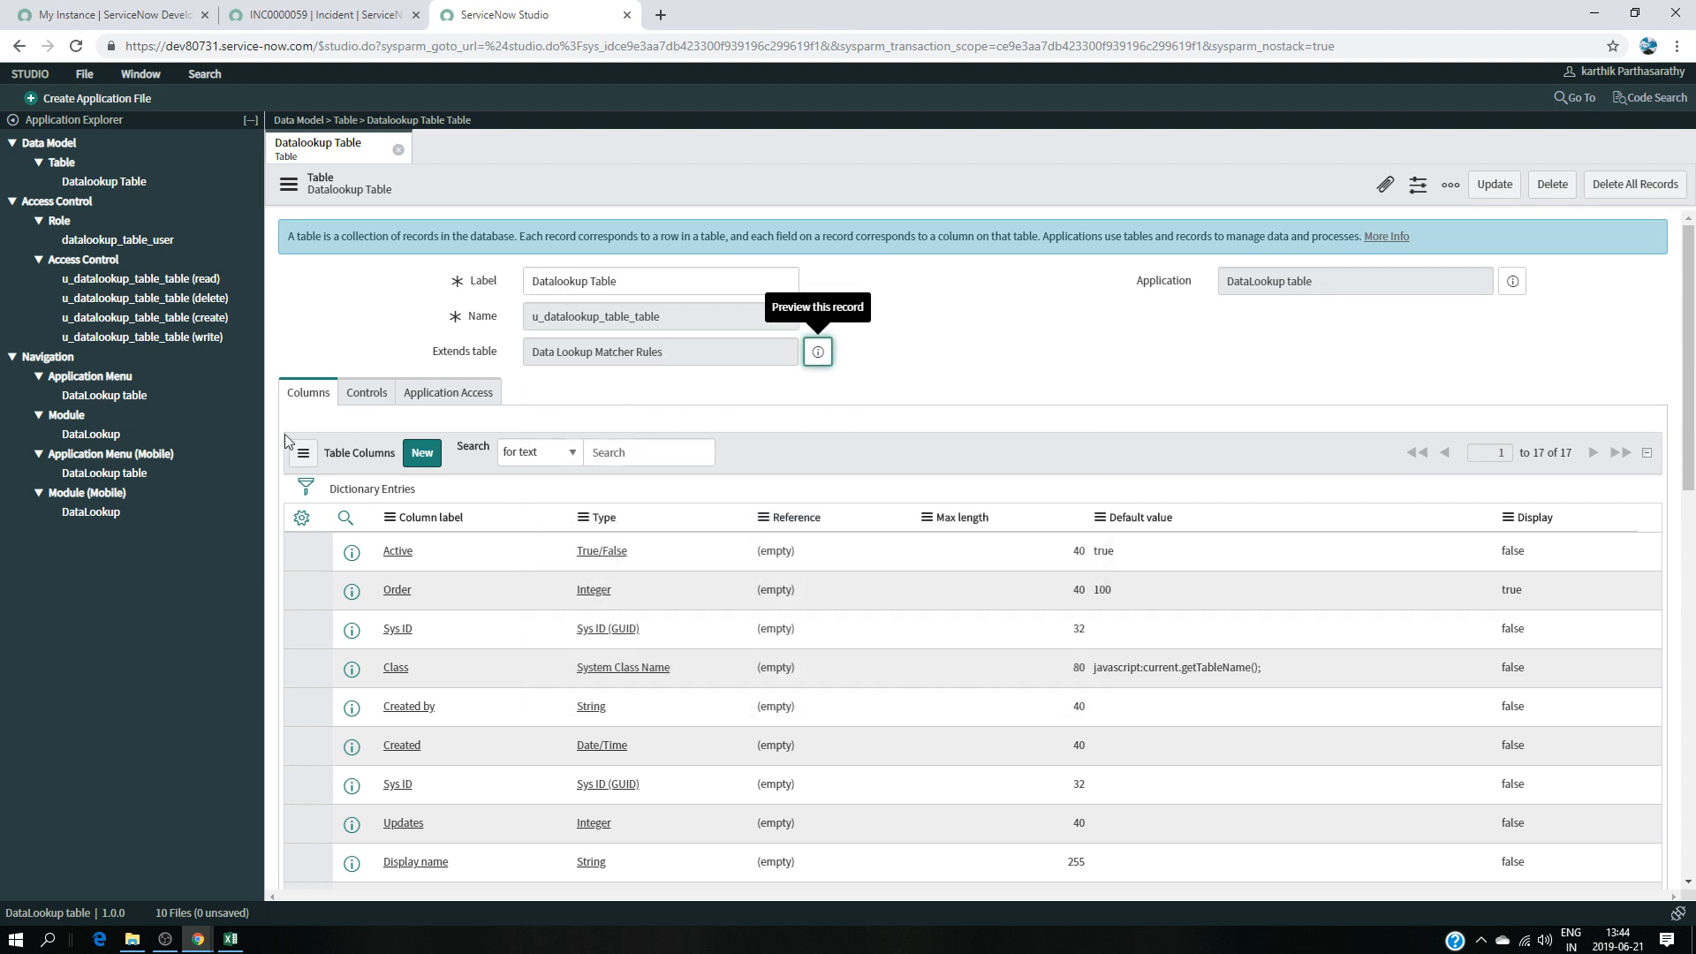
{"action": "left_click", "coordinate": [114, 438]}
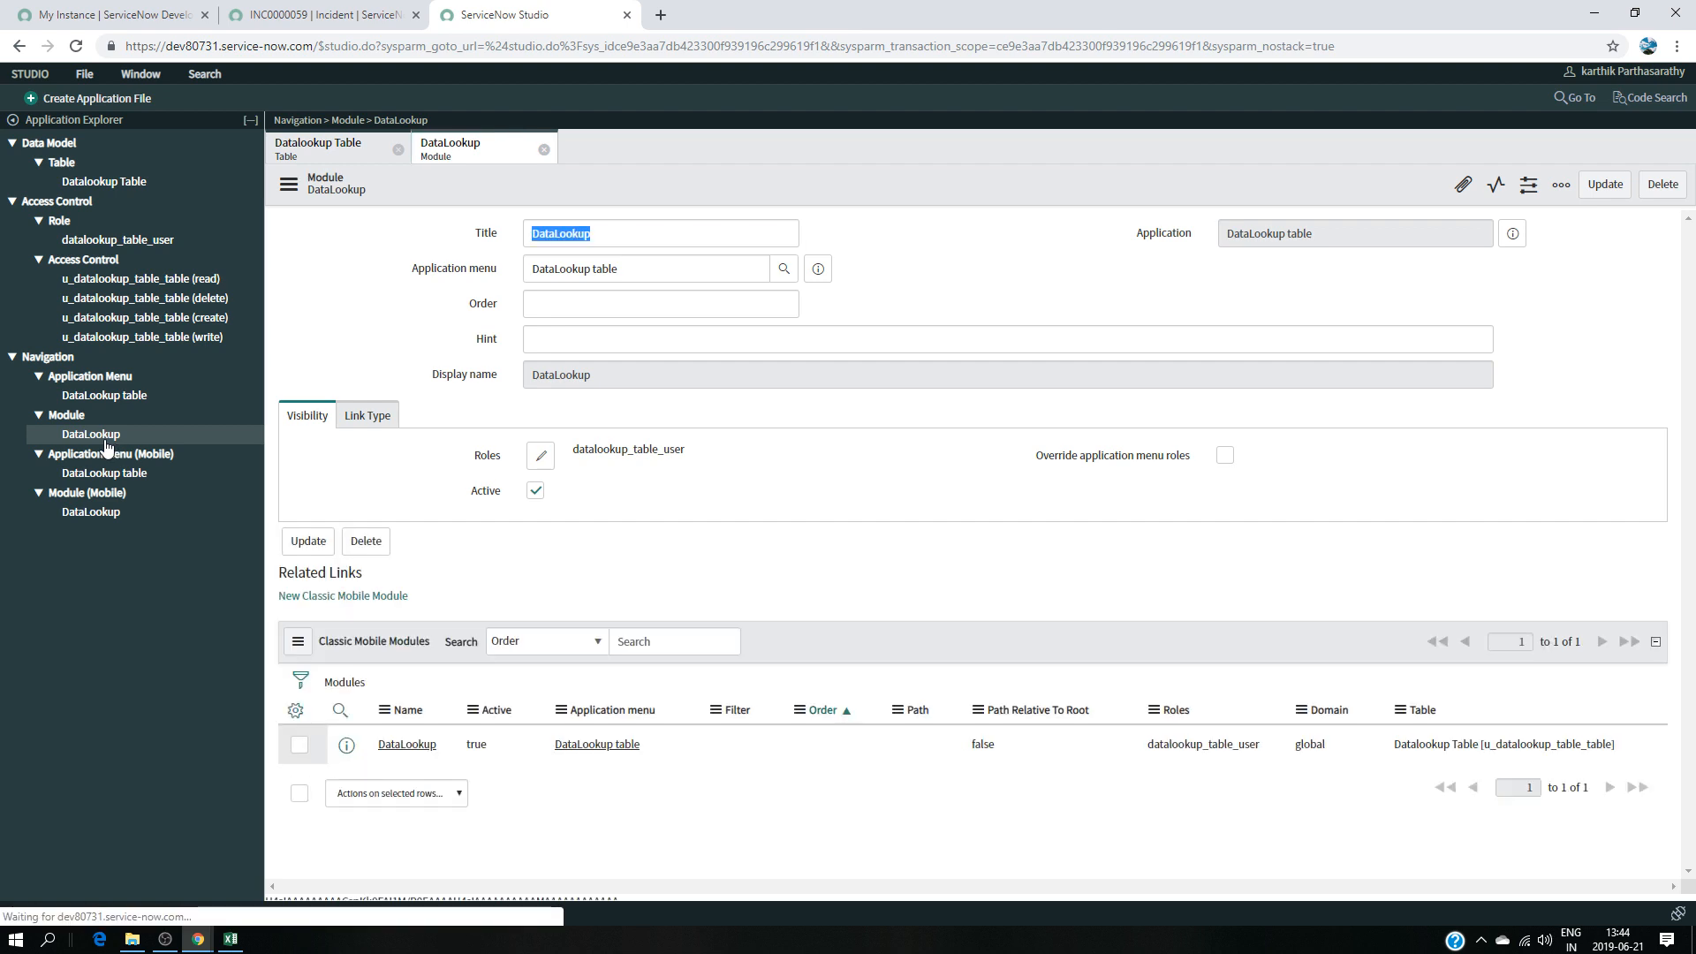
- Switch to the incident page and filter its application navigator for "datalooup"
{"action": "left_click", "coordinate": [329, 9]}
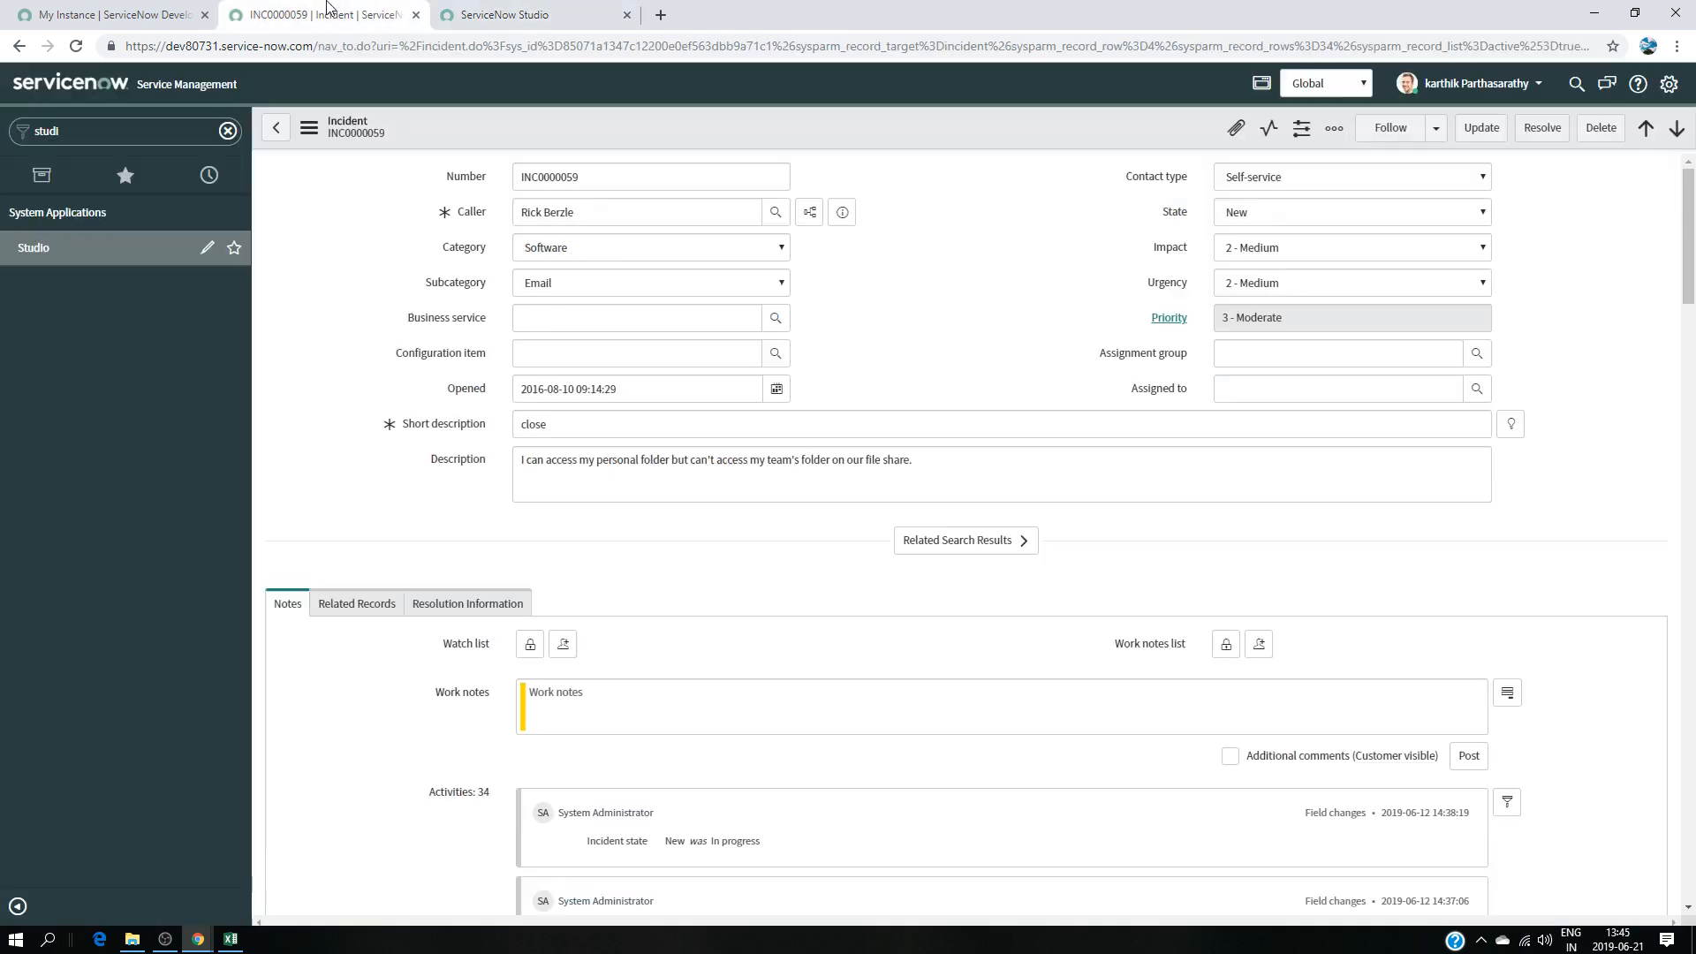
{"action": "double_click", "coordinate": [88, 131]}
{"action": "key", "text": "BackSpace"}
{"action": "type", "text": "dal"}
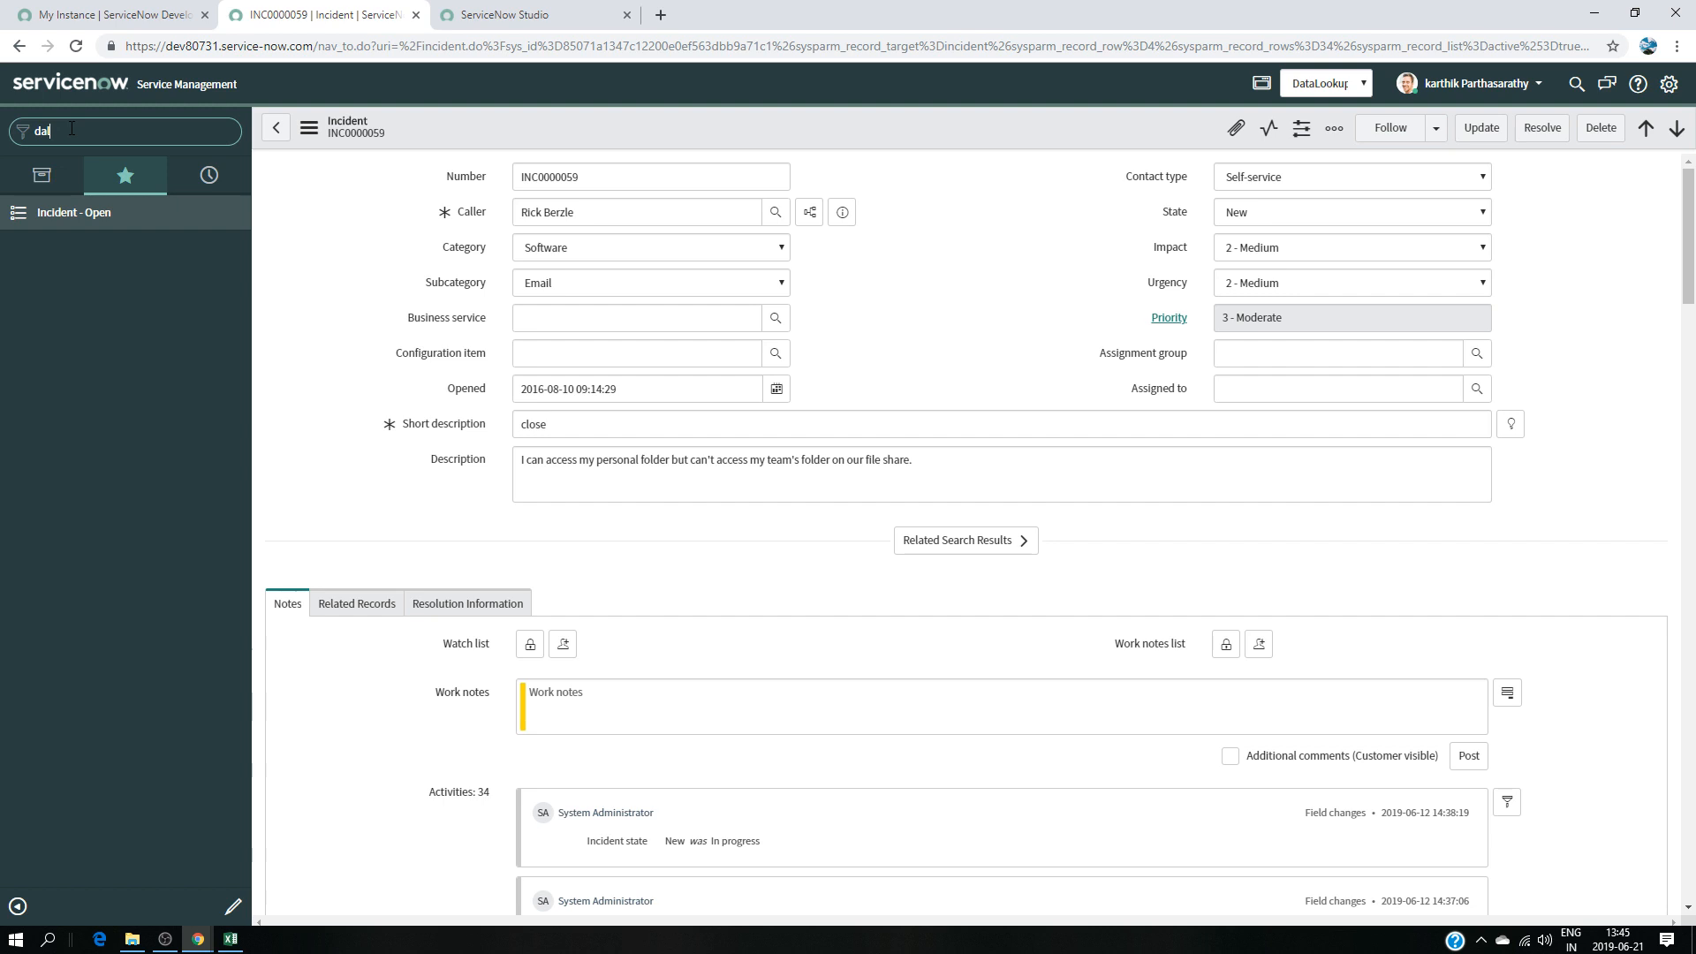
{"action": "type", "text": "al"}
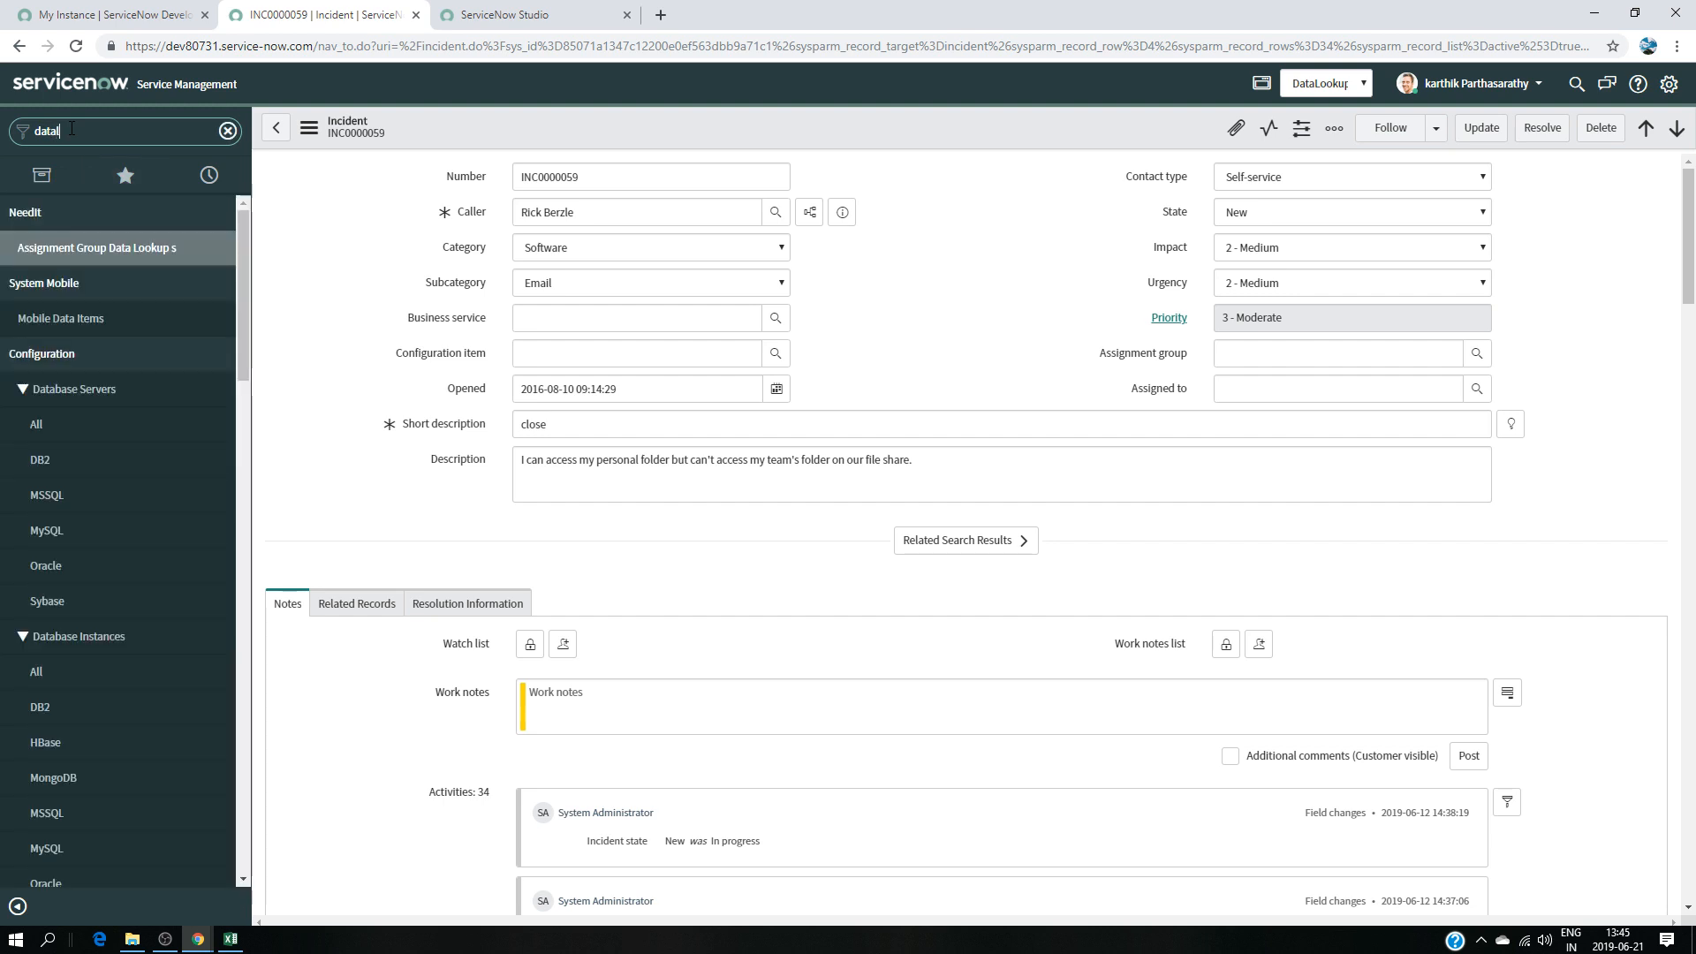
{"action": "type", "text": "ooup"}
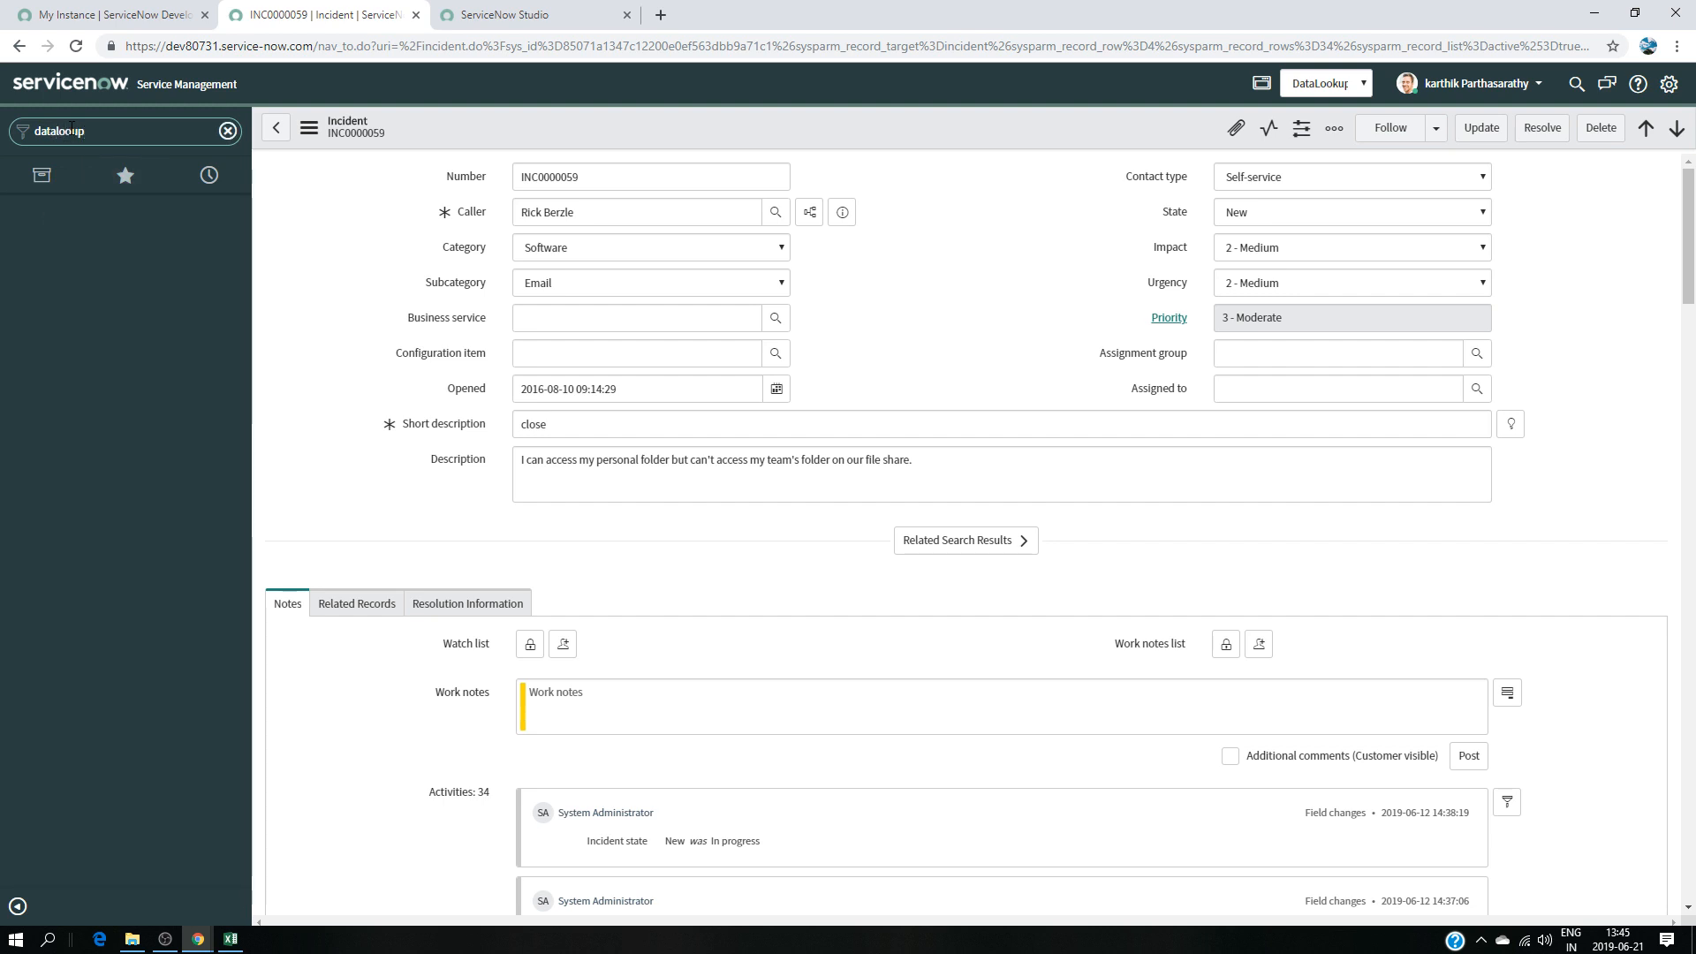
- Reload the incident page, filter the navigator for the DataLookup module and add that module to the favorites
{"action": "left_click", "coordinate": [76, 46]}
{"action": "left_click", "coordinate": [932, 177]}
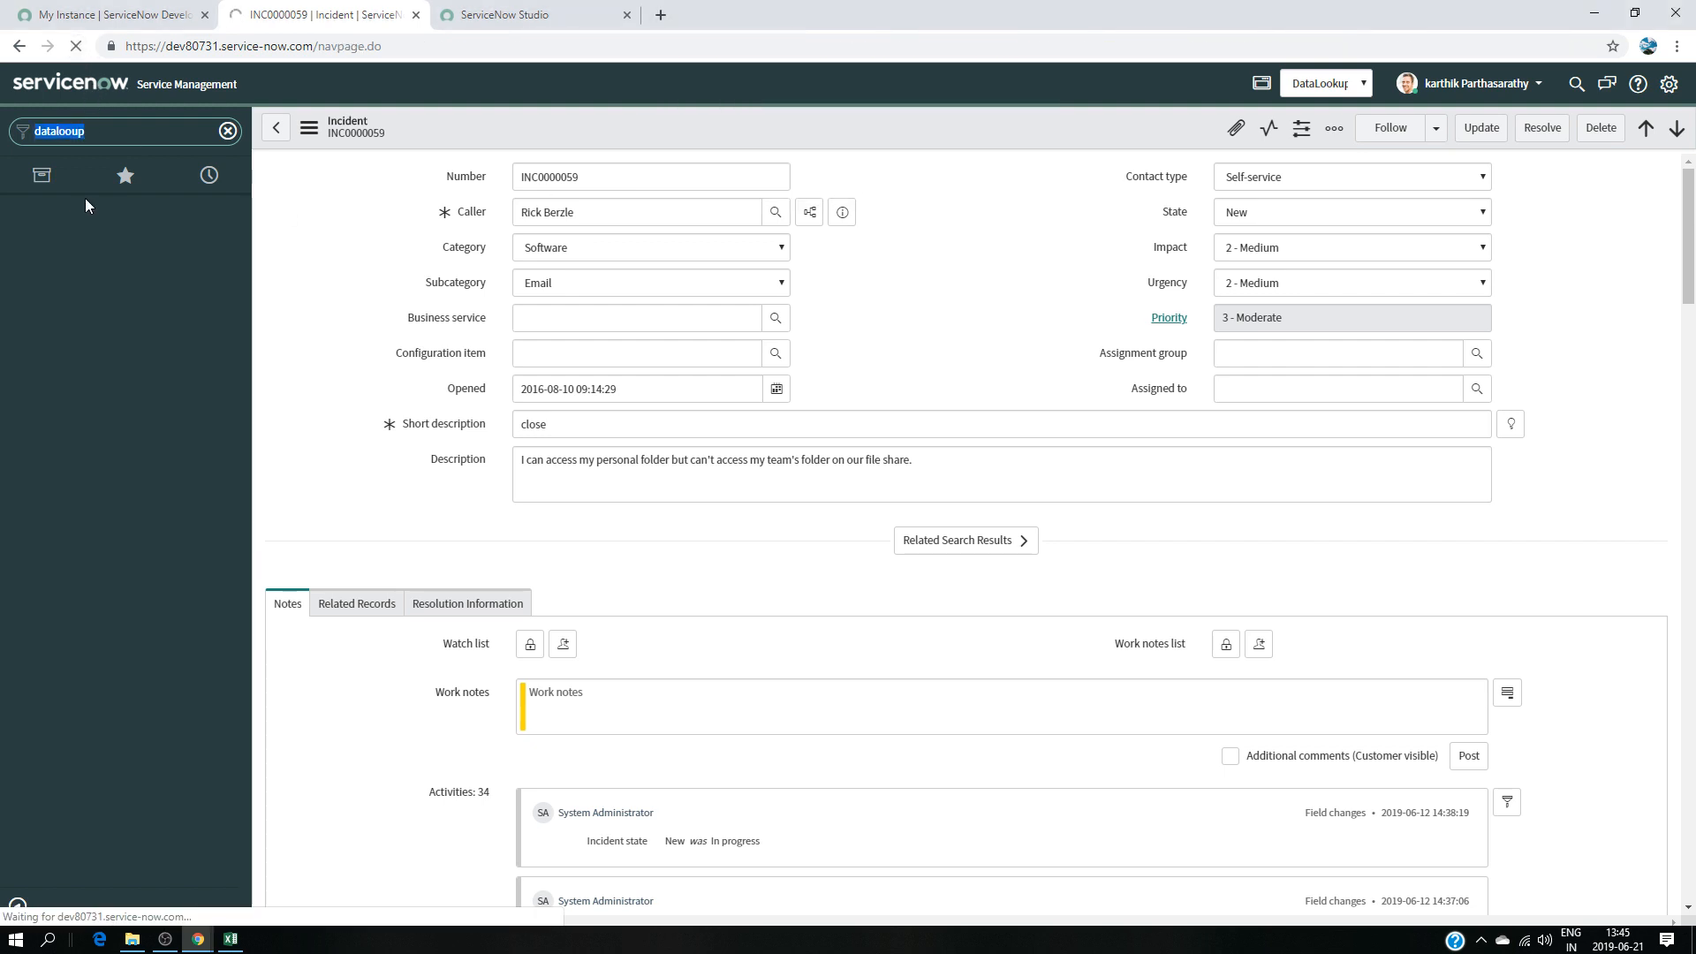
{"action": "type", "text": "data"}
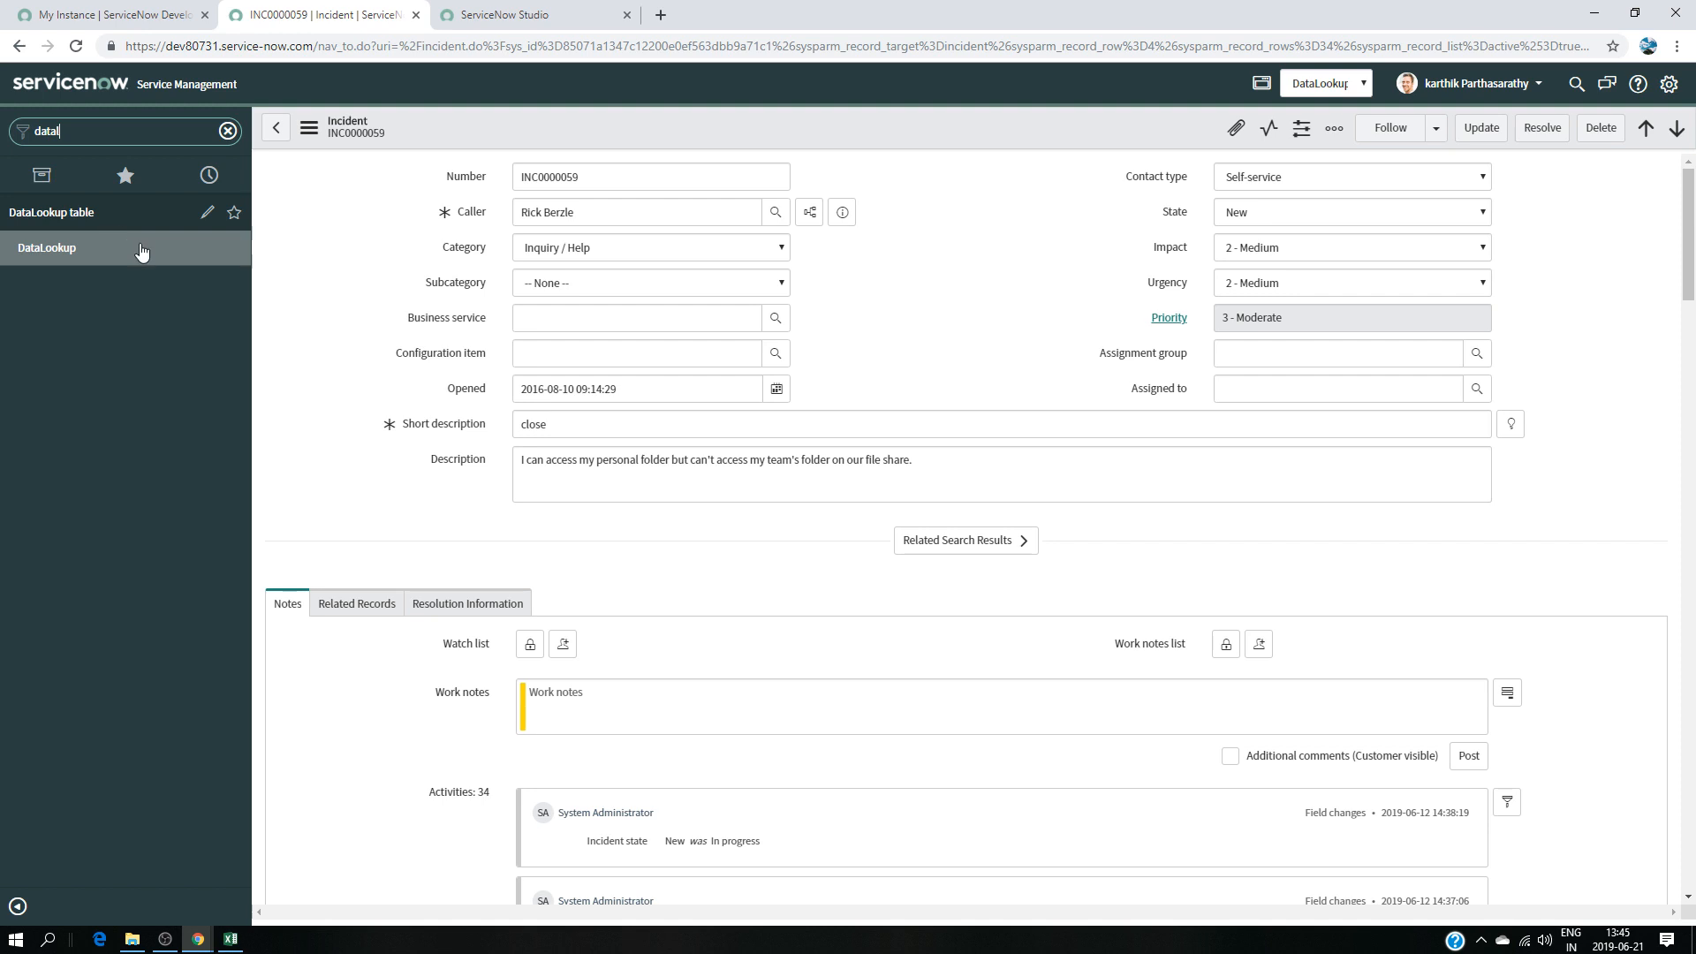
{"action": "left_click", "coordinate": [234, 248]}
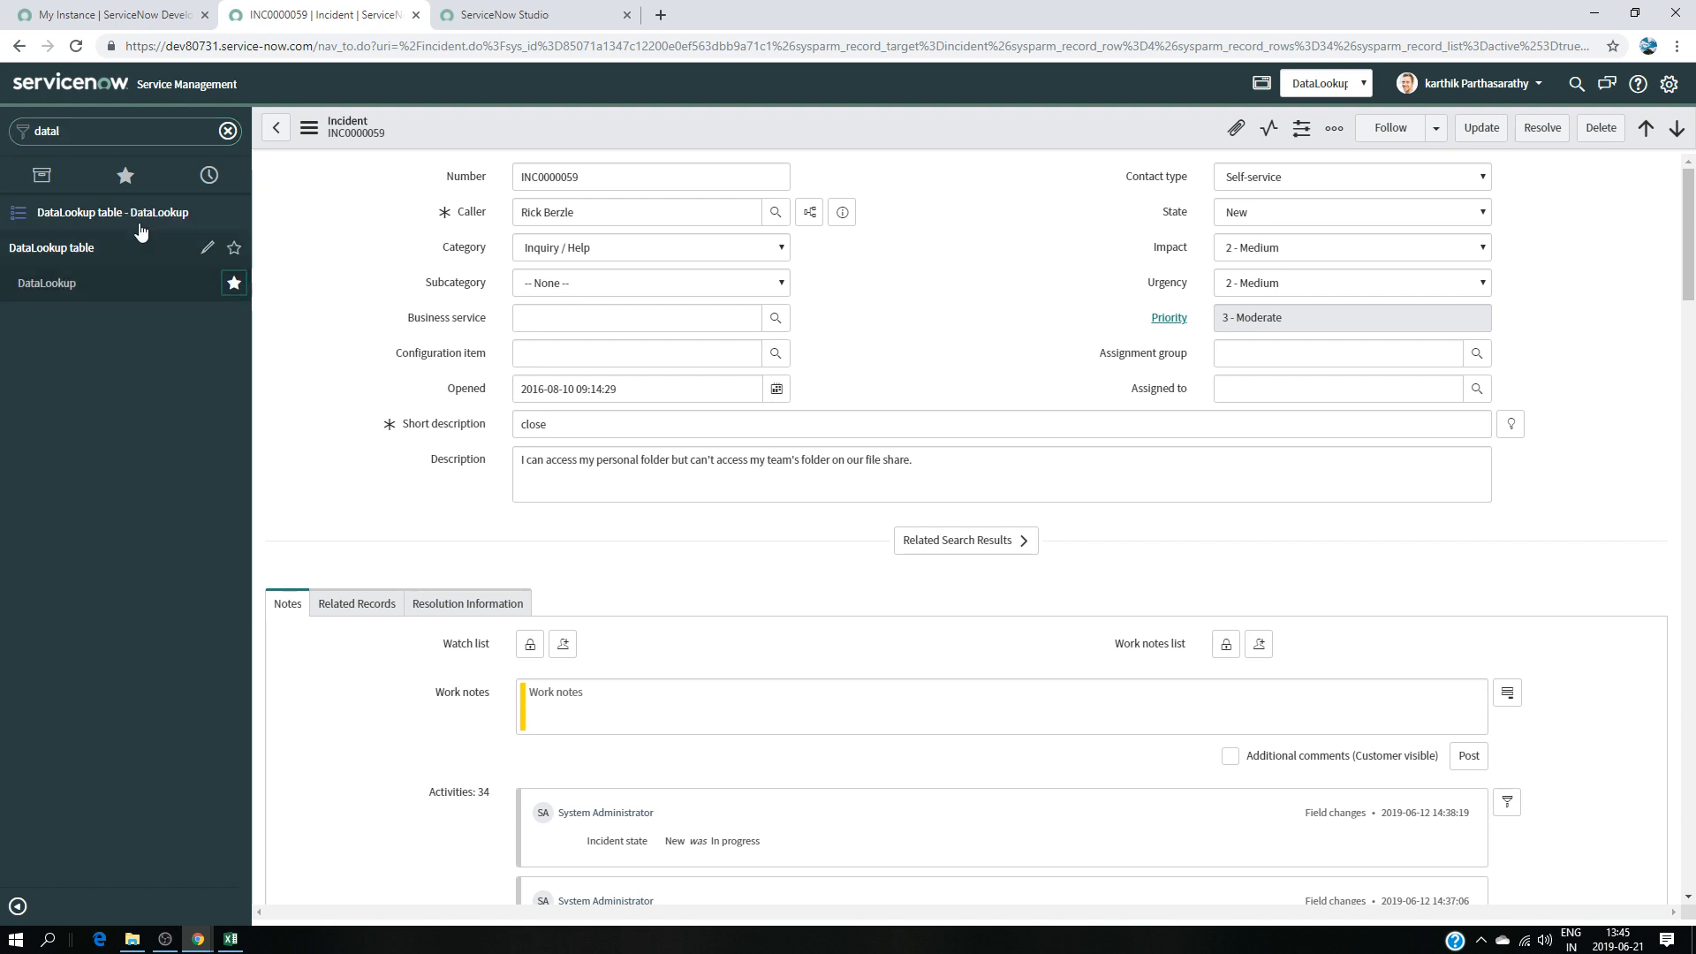
{"action": "left_click", "coordinate": [133, 188]}
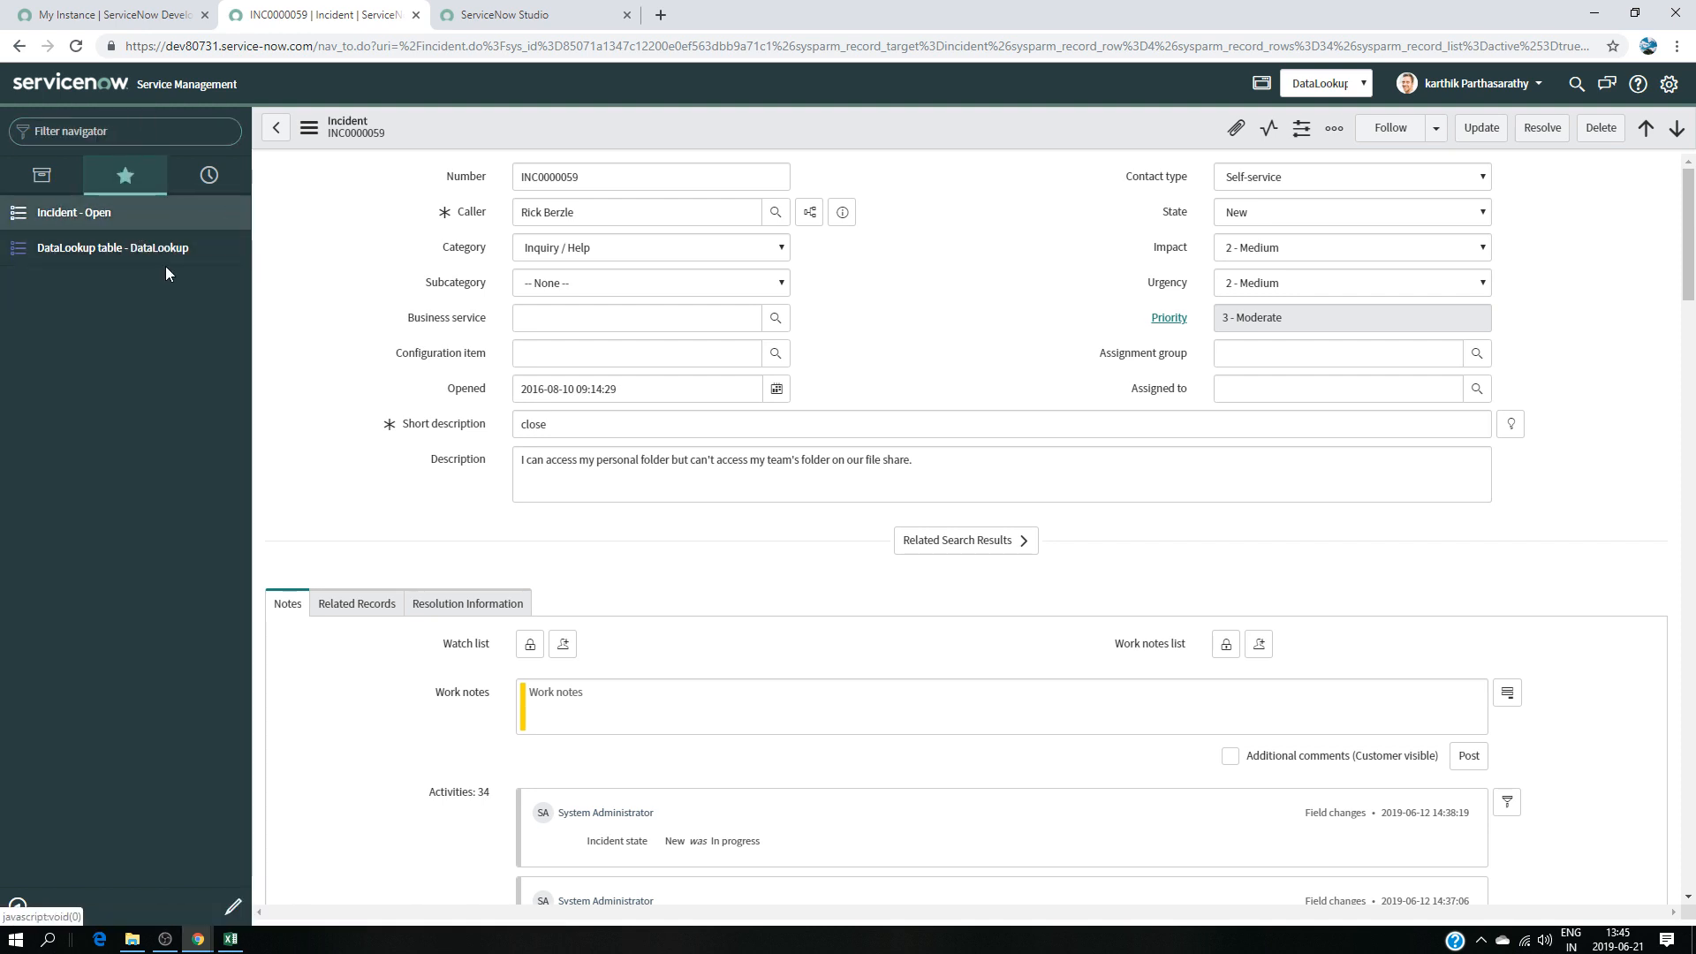
- Return to Studio, close the DataLookup module and check the matcher and setter columns in the DataLookup workbook in Excel
{"action": "left_click", "coordinate": [468, 15]}
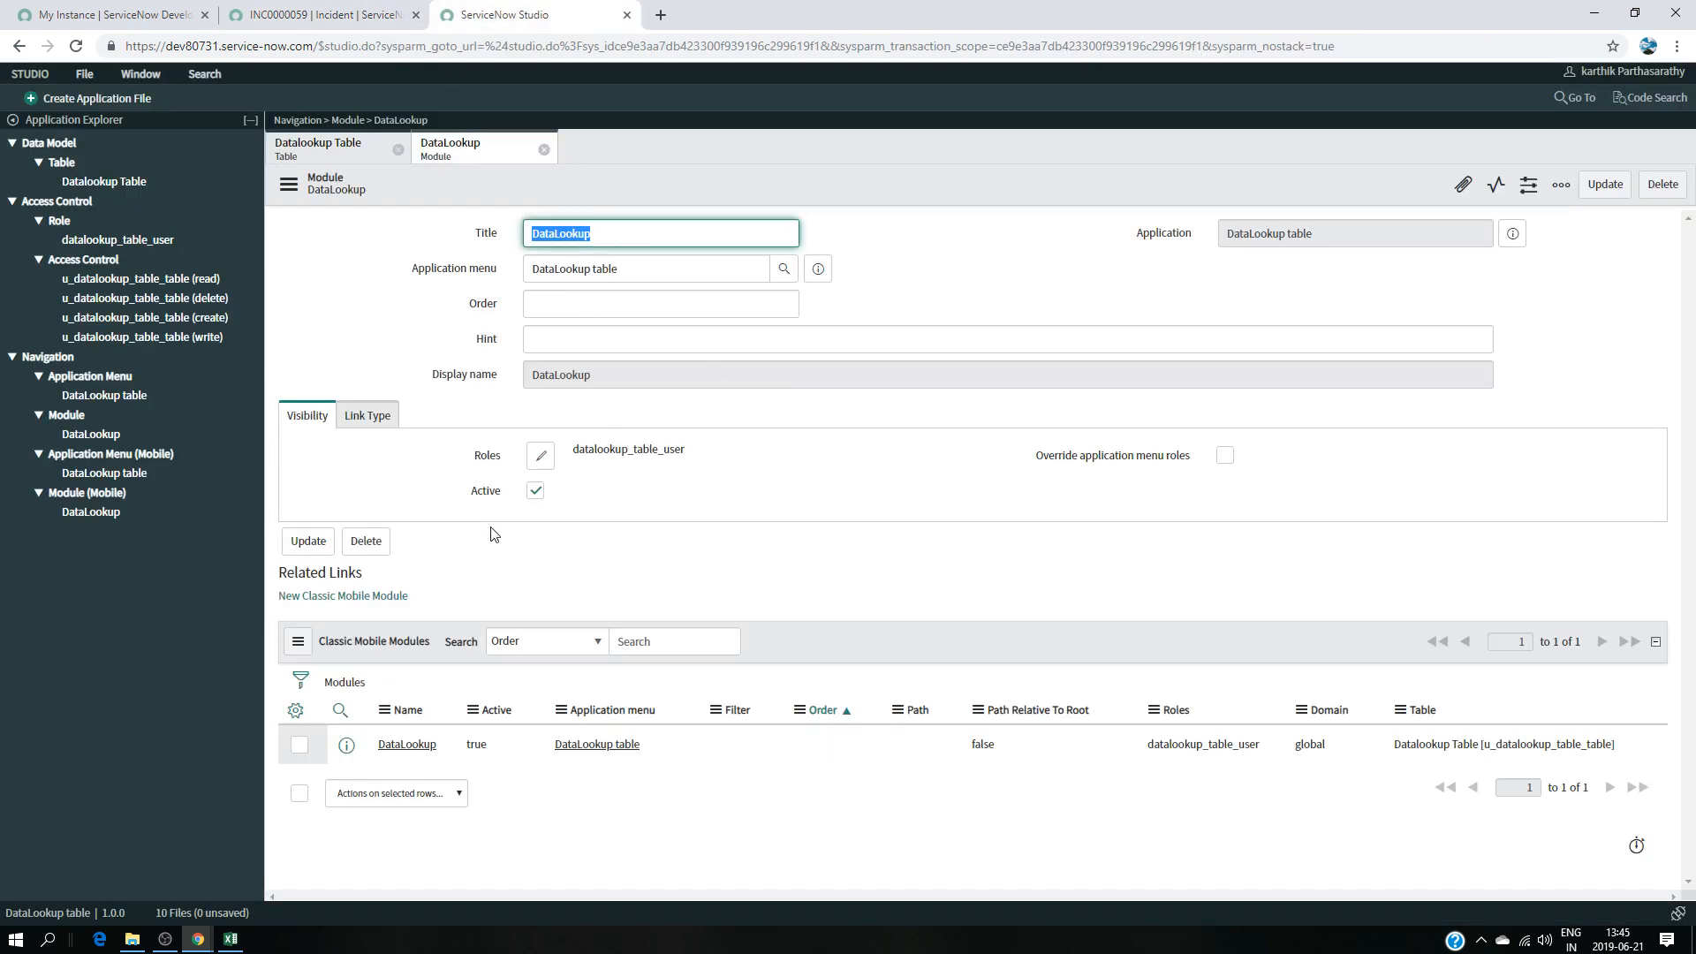
{"action": "left_click", "coordinate": [544, 150]}
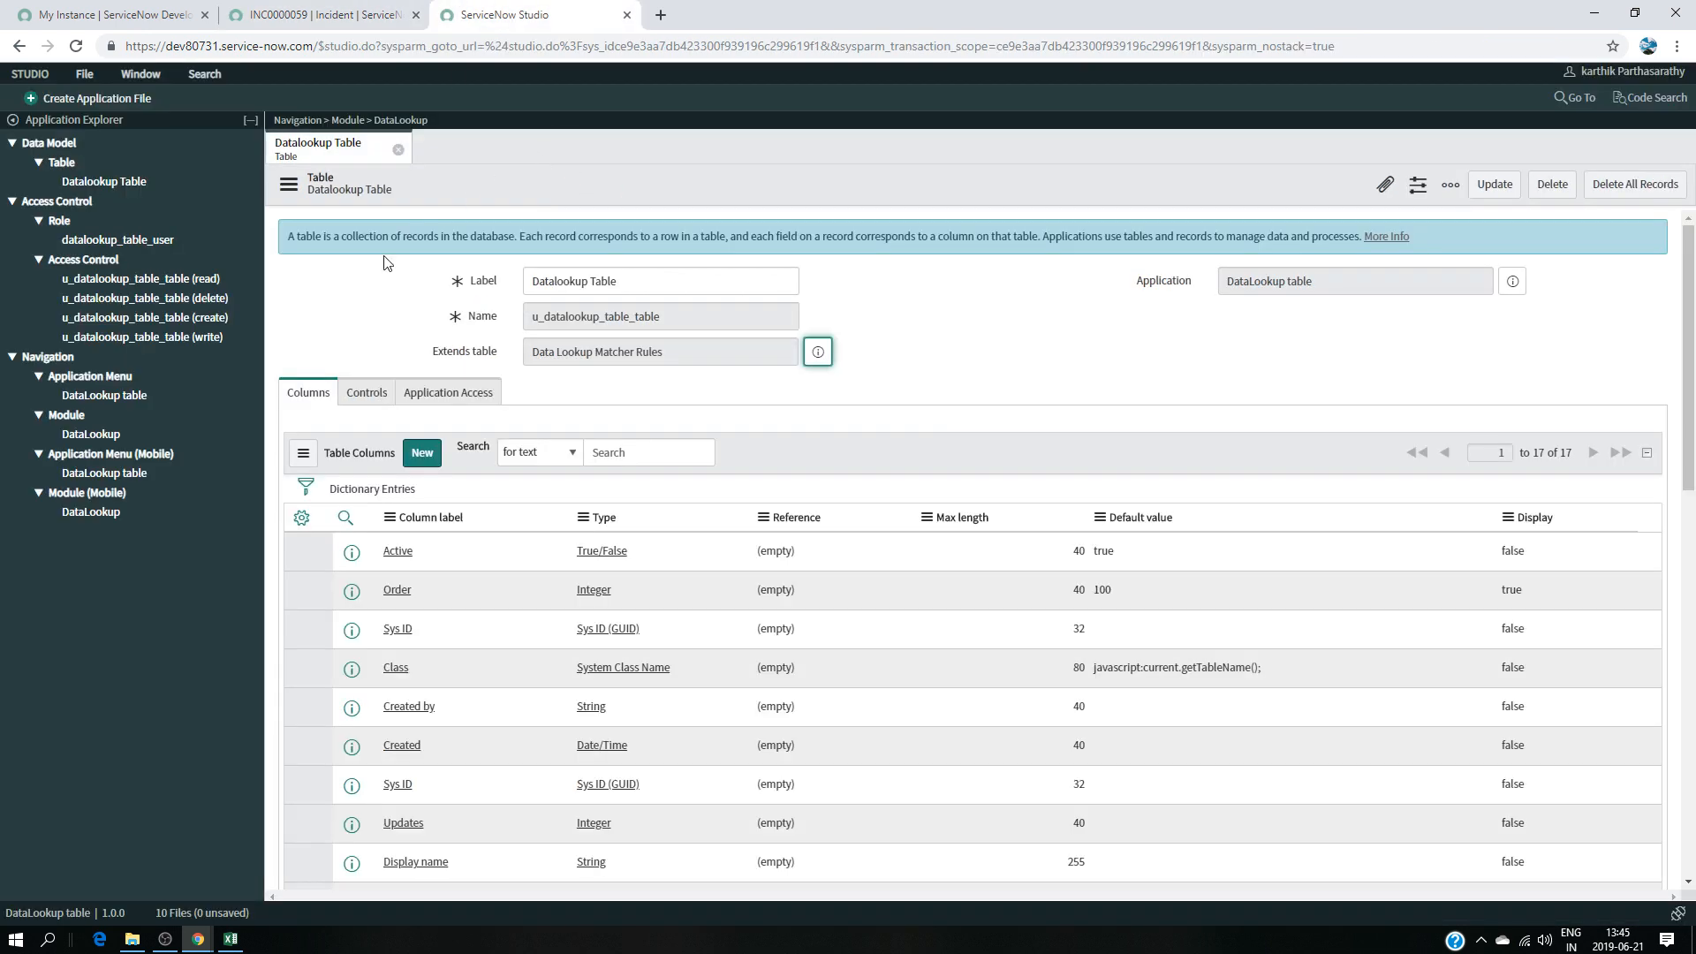
{"action": "scroll", "coordinate": [453, 508], "scroll_direction": "down", "scroll_amount": 4}
{"action": "left_click", "coordinate": [231, 939]}
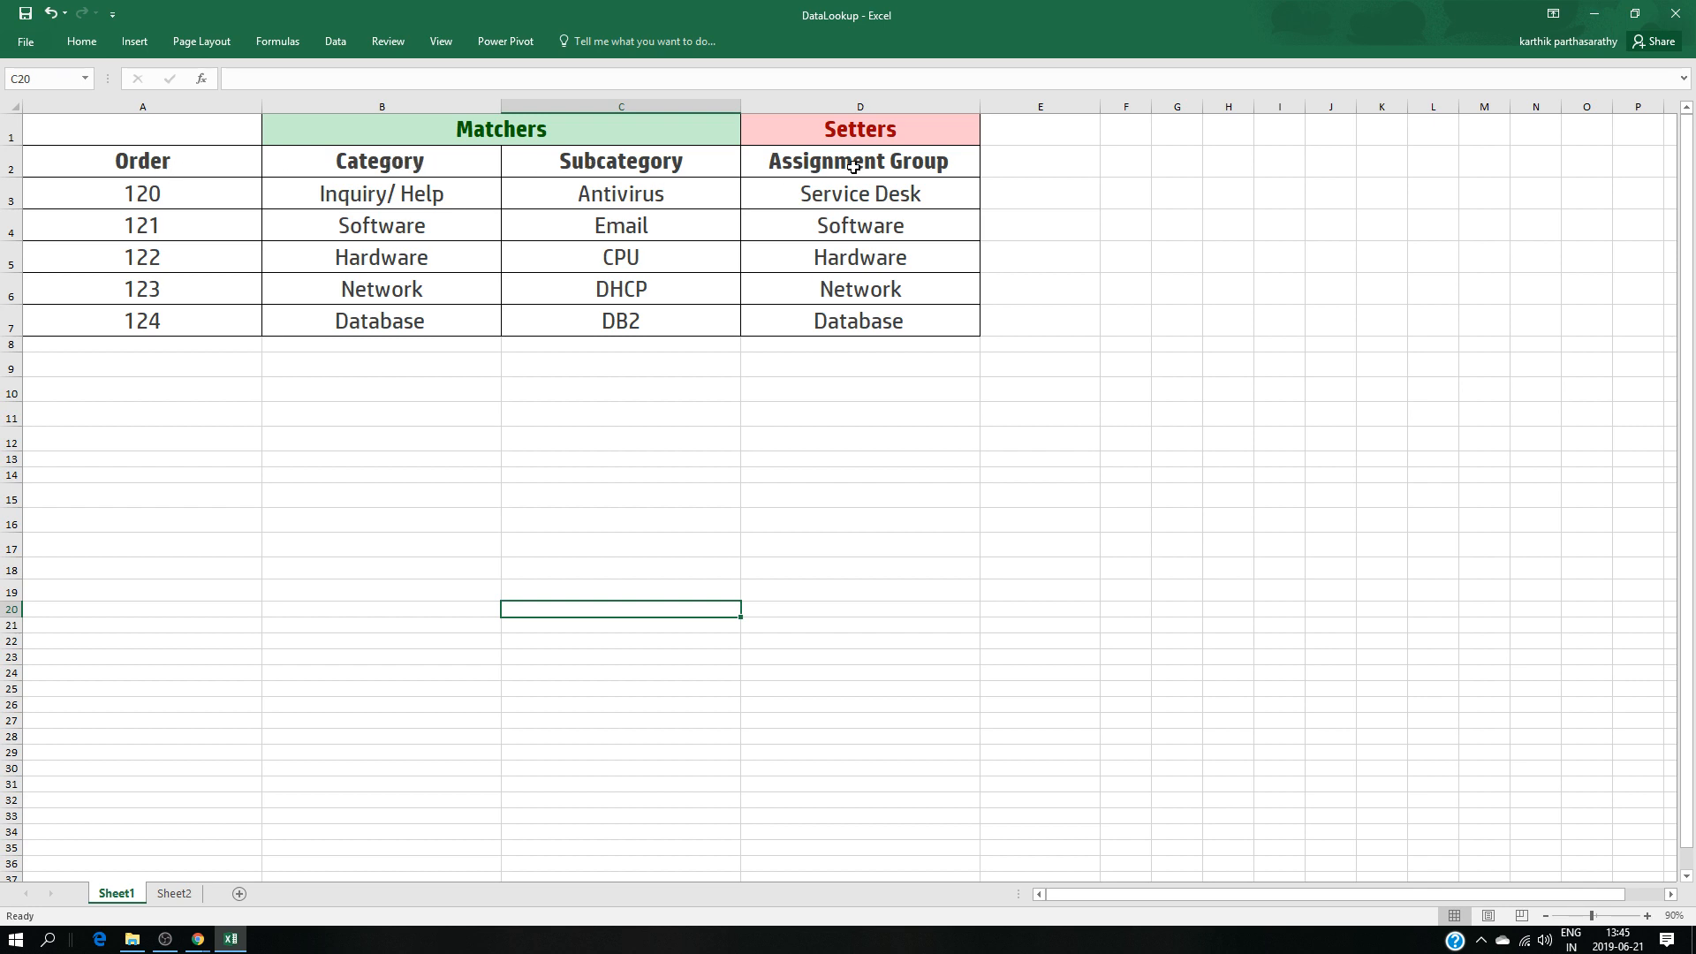
{"action": "left_click", "coordinate": [1595, 13]}
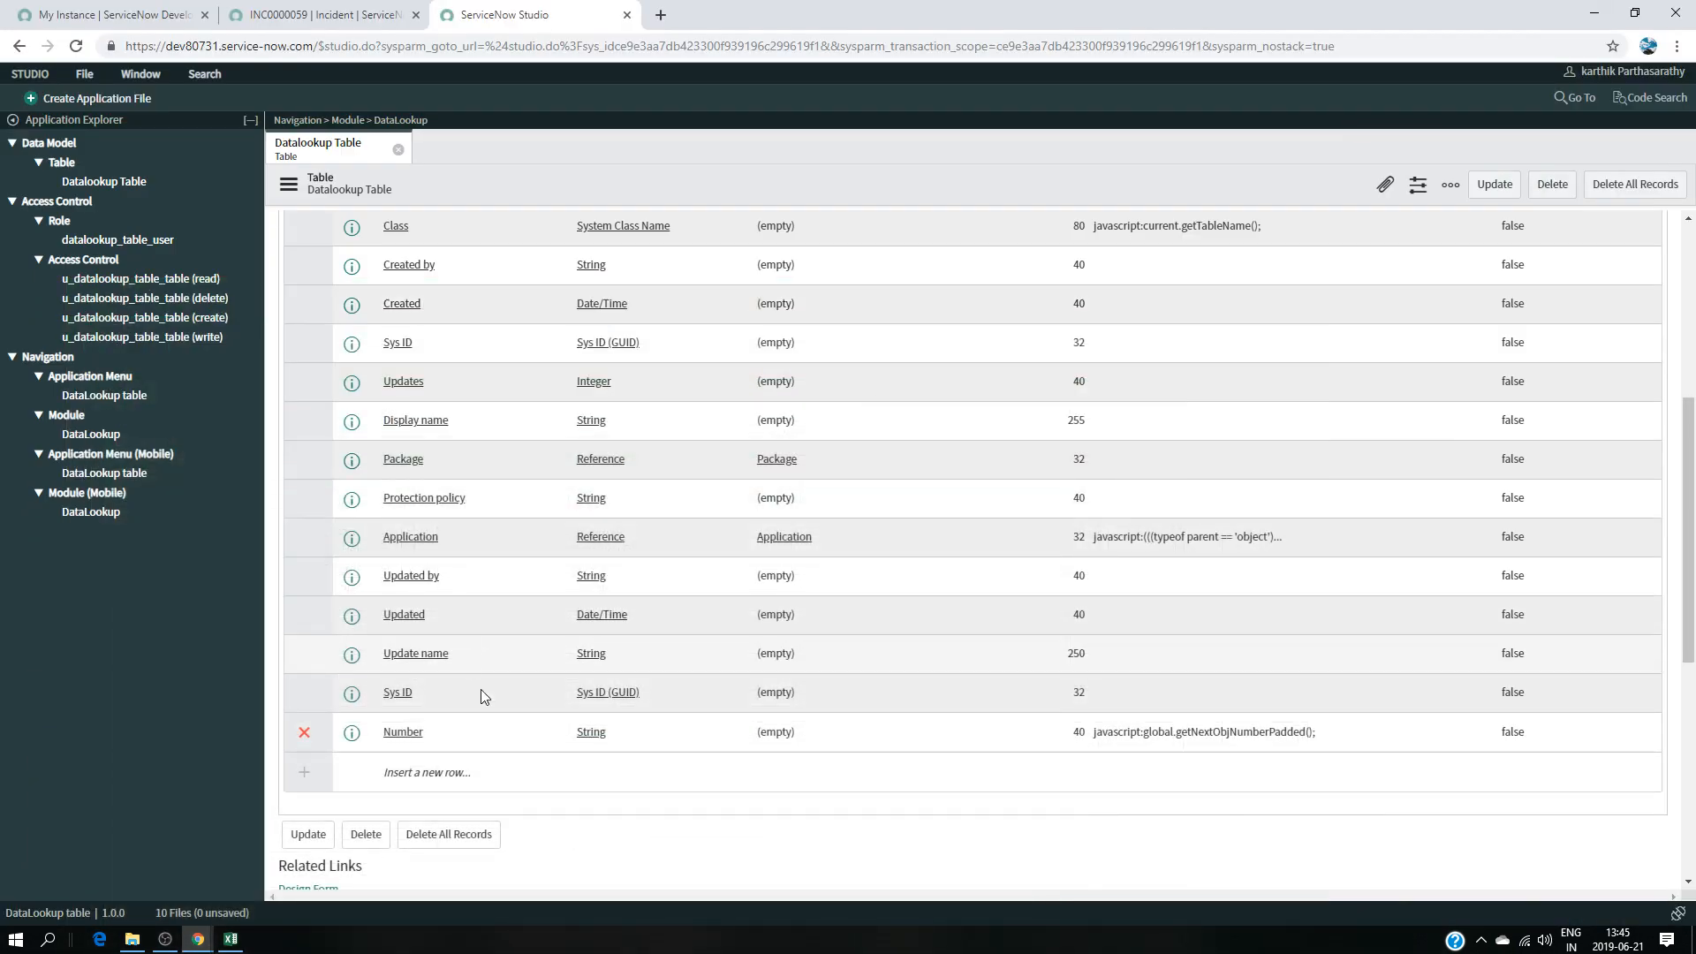
- Add a column labelled "category" of type Choice to the Datalookup Table
{"action": "double_click", "coordinate": [426, 777]}
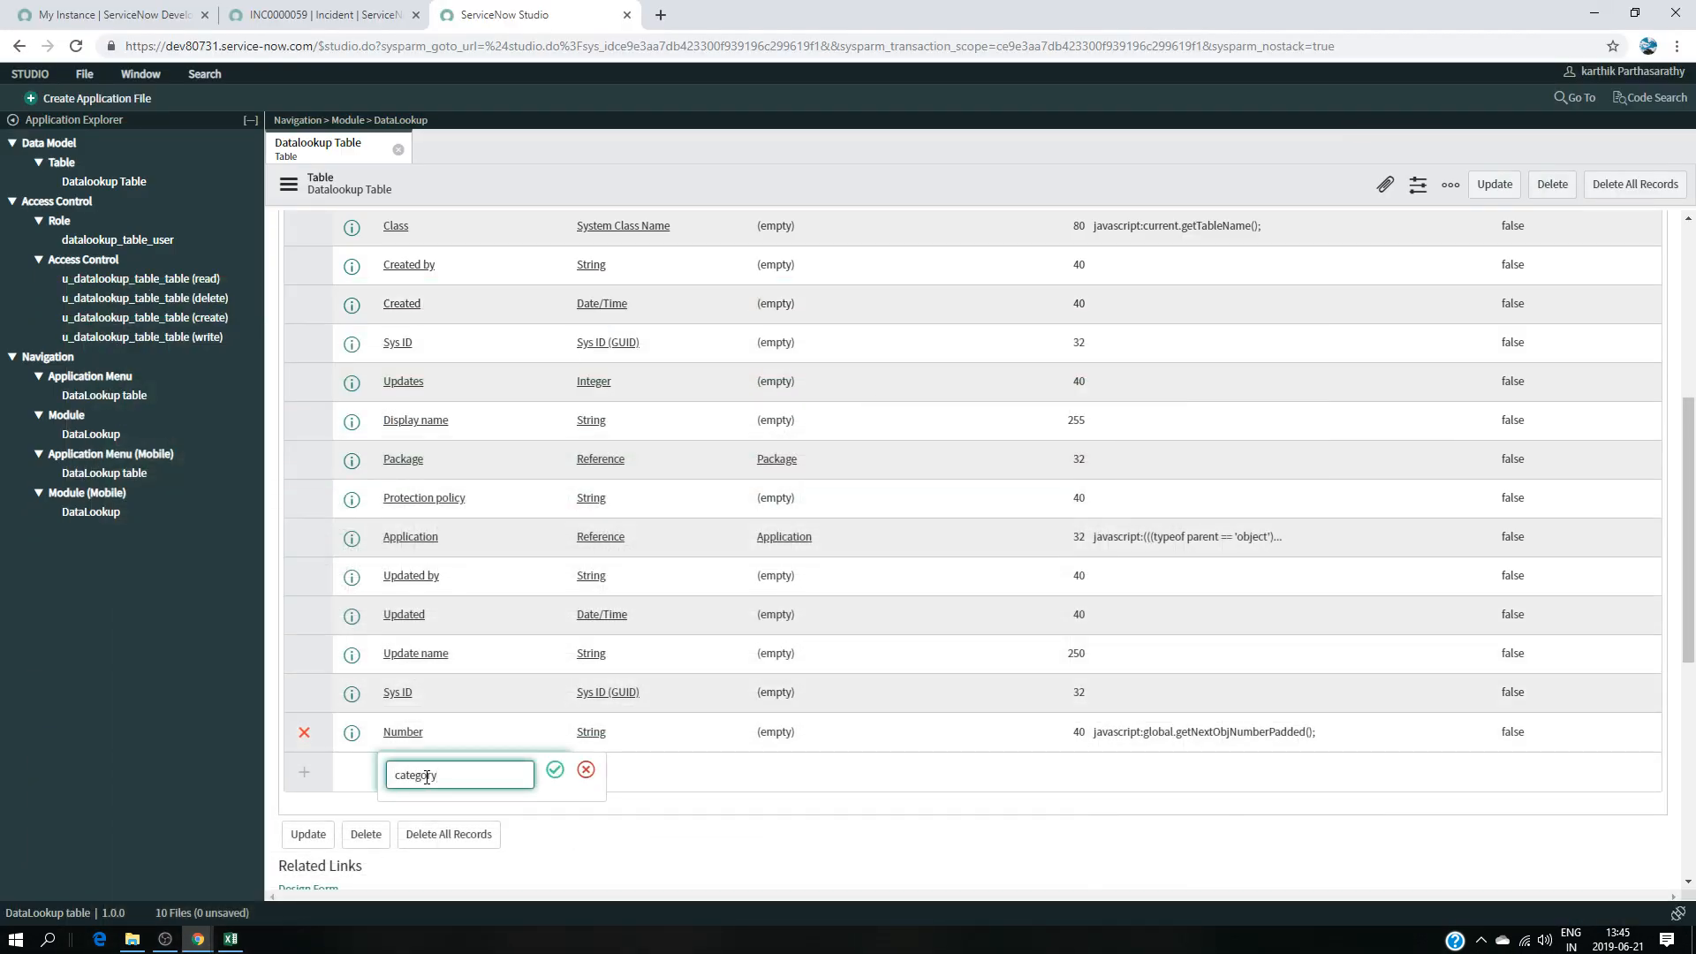
{"action": "left_click", "coordinate": [555, 769]}
{"action": "left_click", "coordinate": [630, 781]}
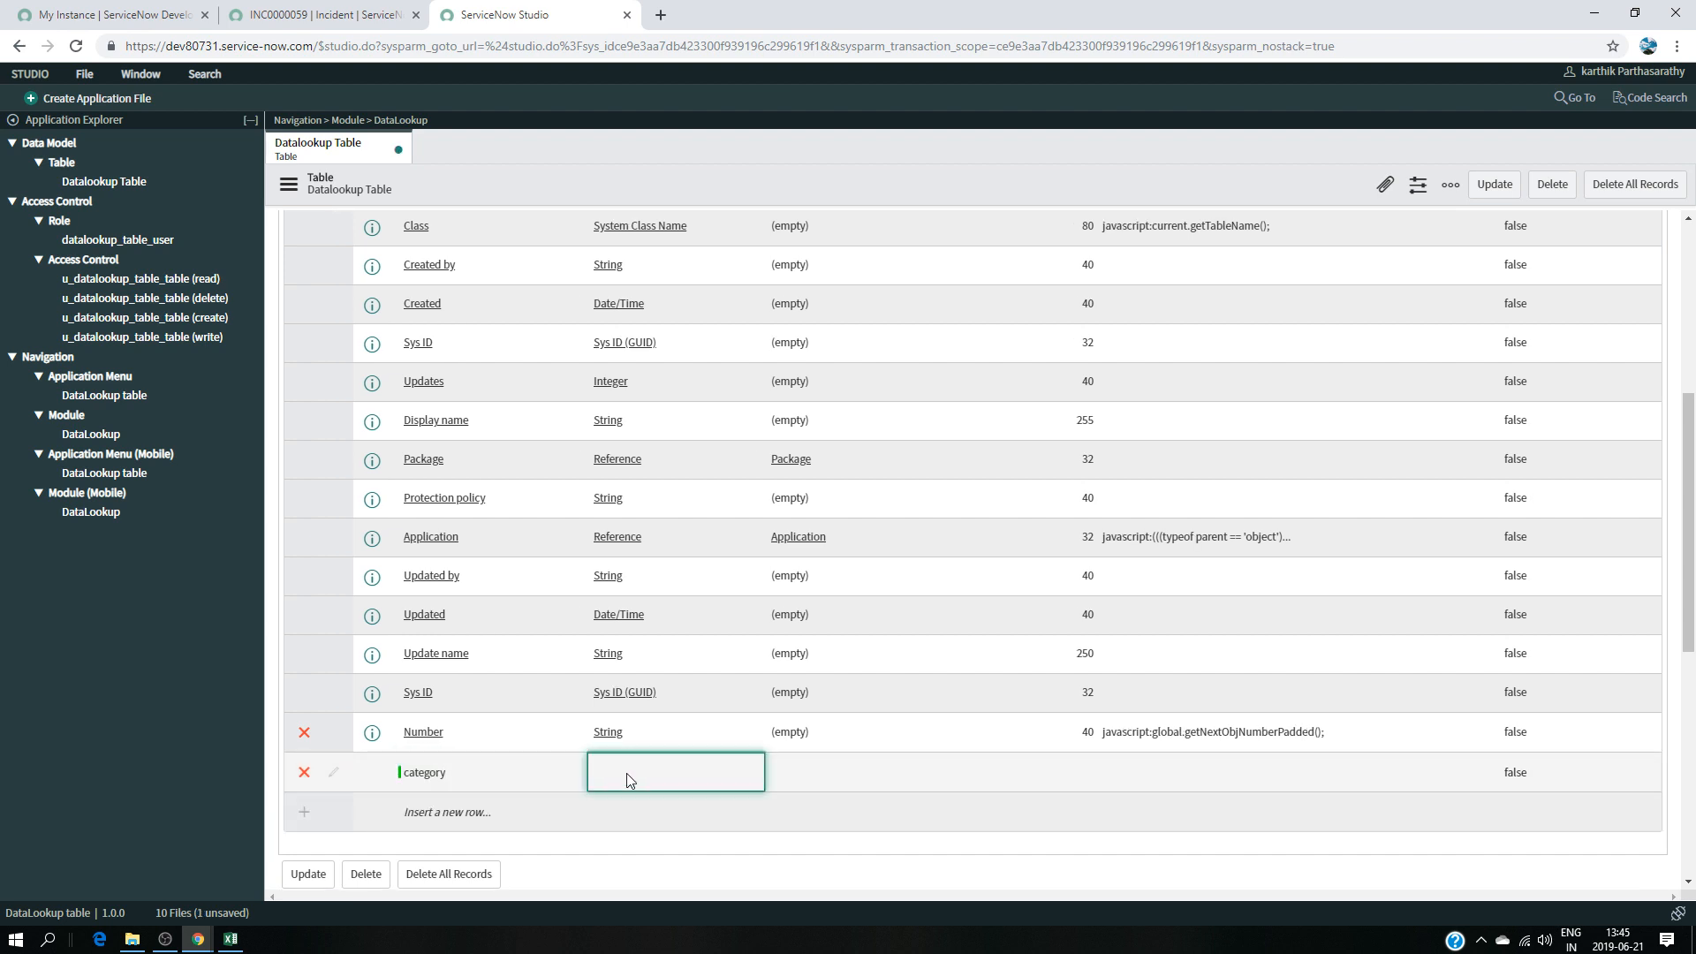
{"action": "left_click", "coordinate": [625, 773]}
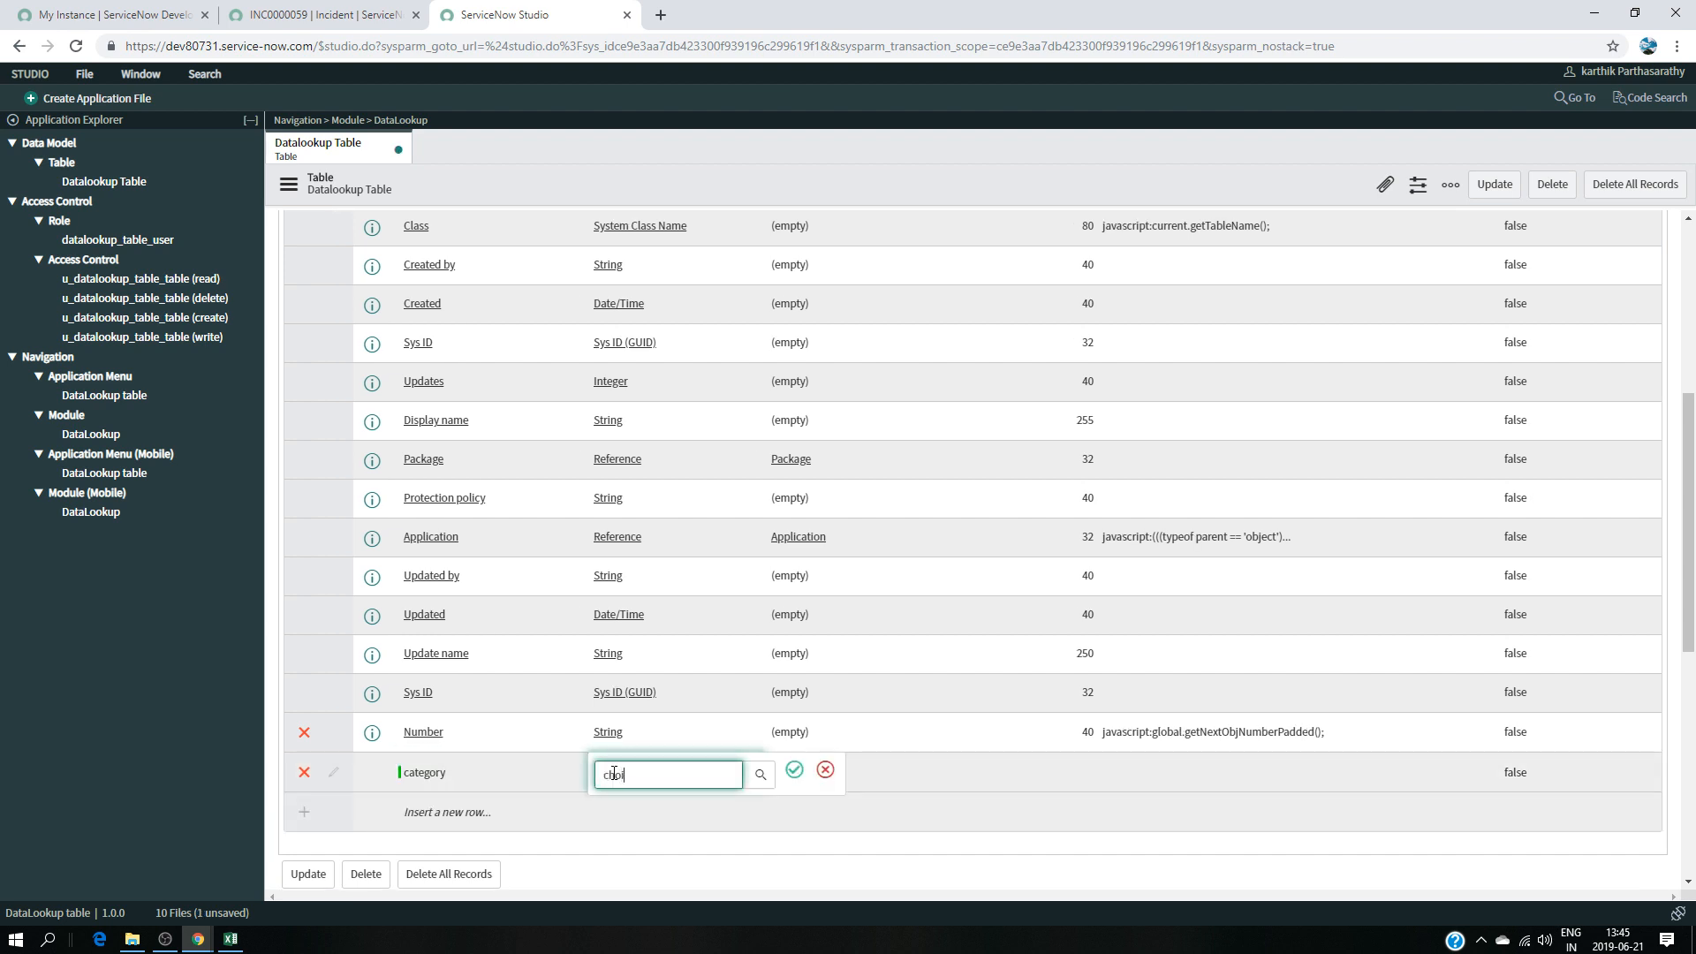
{"action": "left_click", "coordinate": [794, 770]}
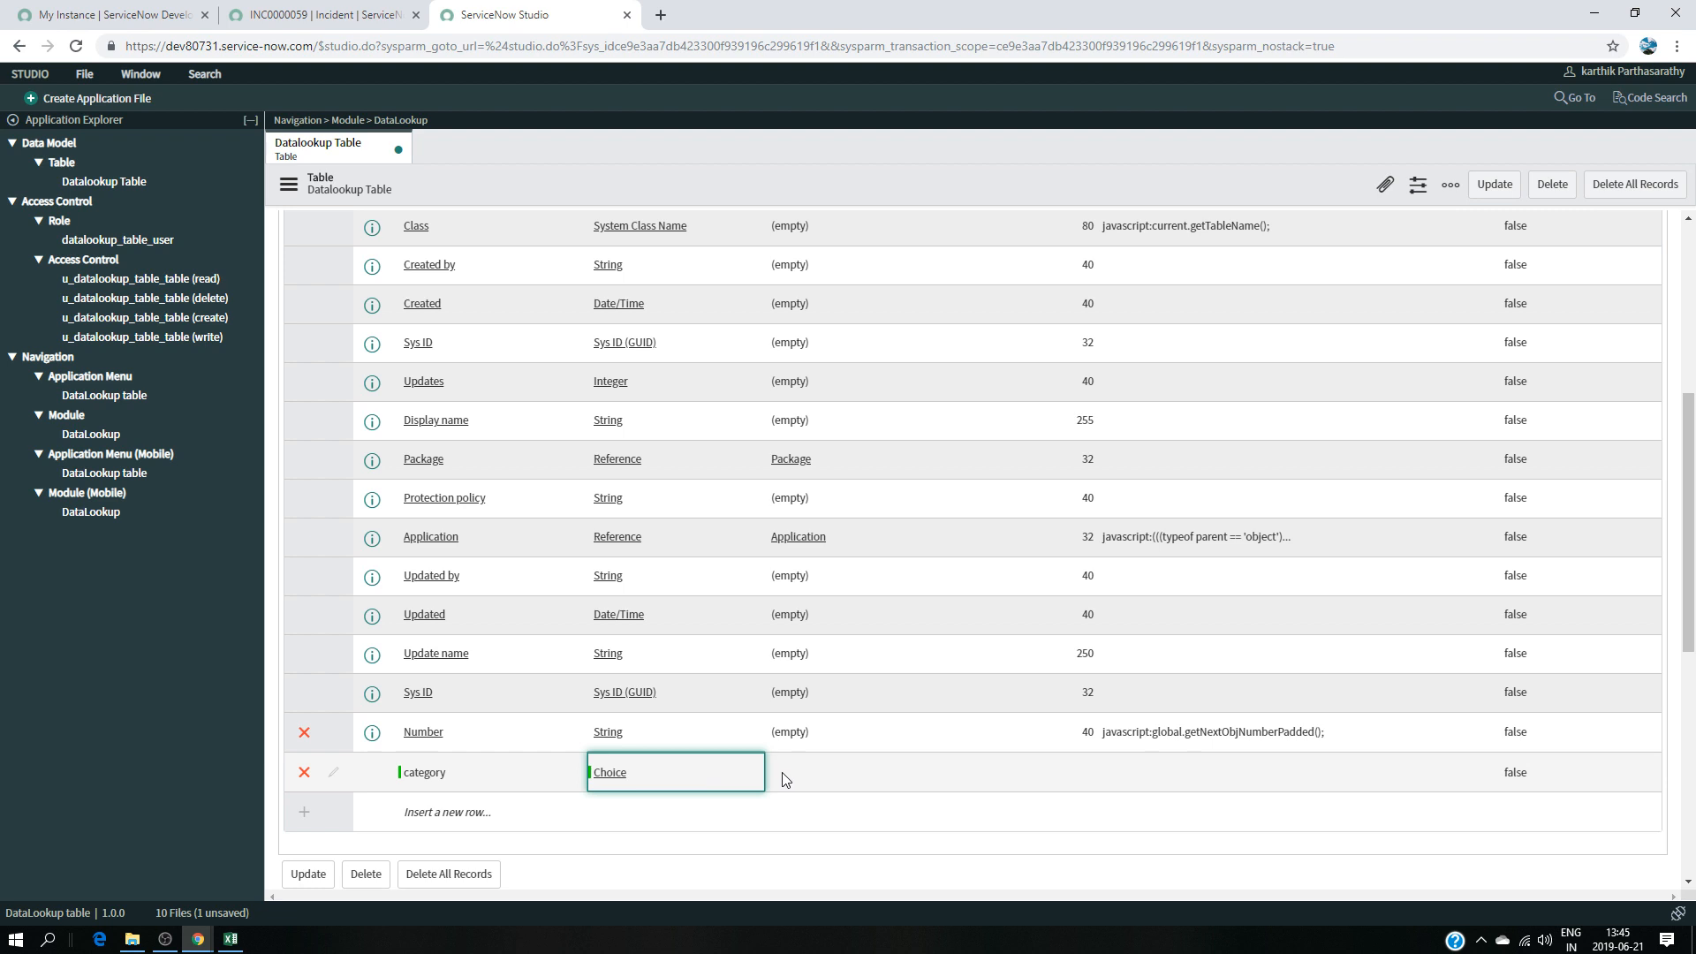
- Add a column labelled "subcategory" of type Choice below the category column
{"action": "left_click", "coordinate": [433, 811]}
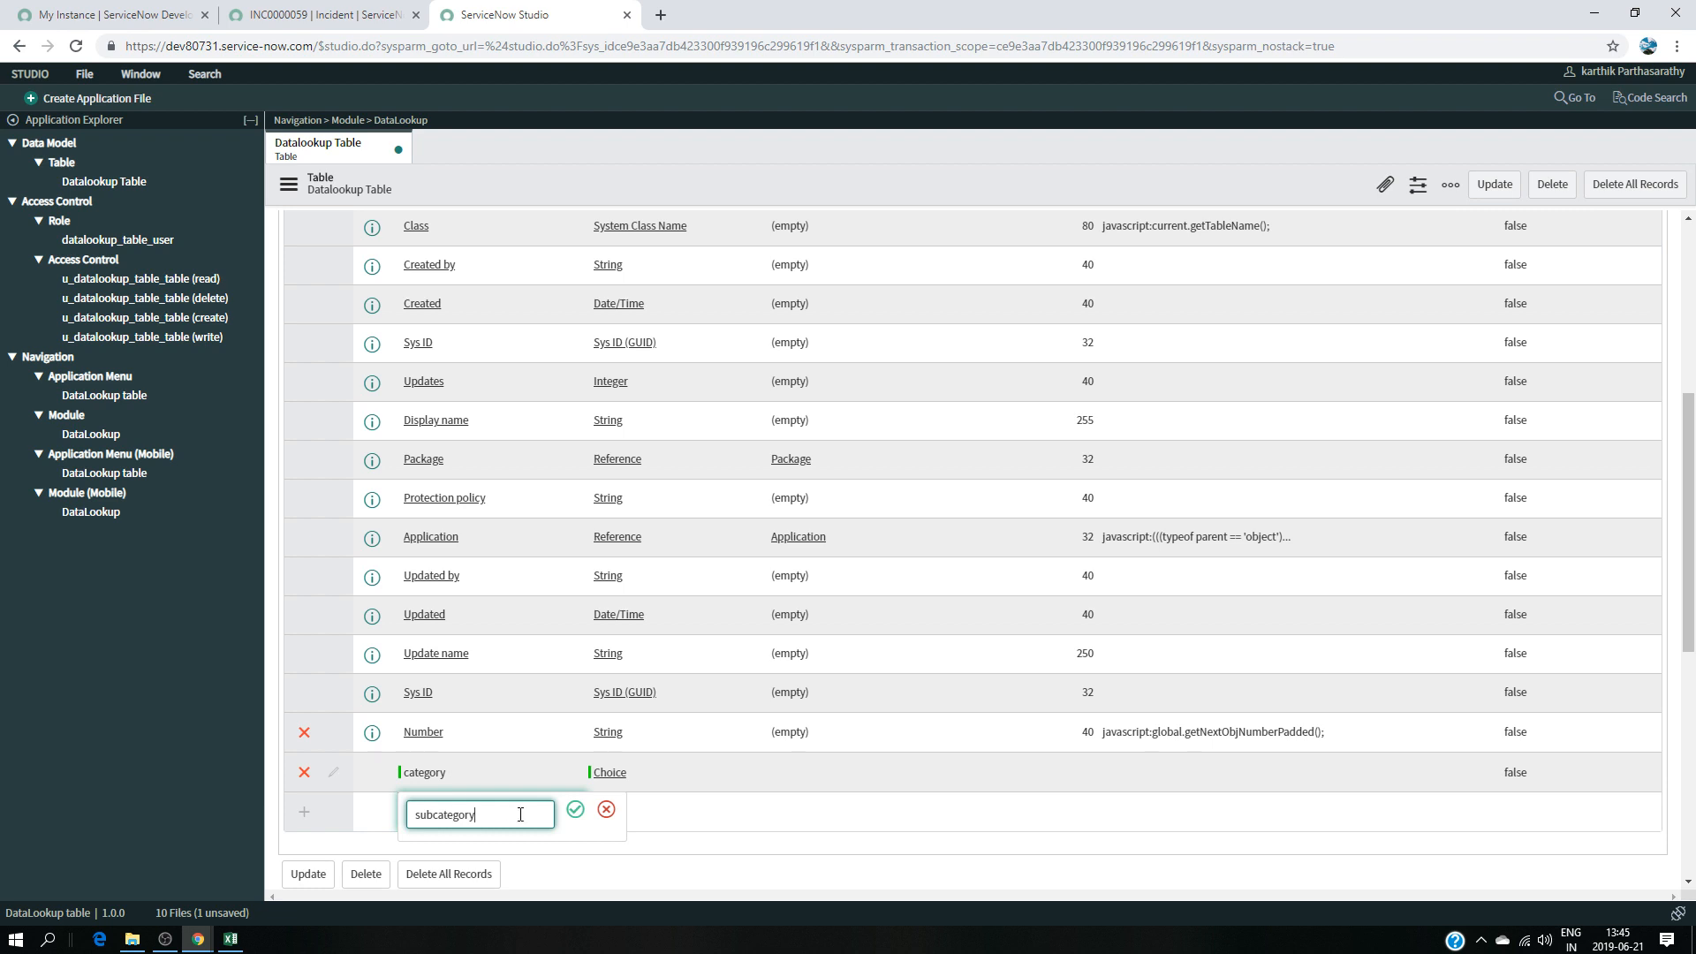
{"action": "left_click", "coordinate": [575, 809]}
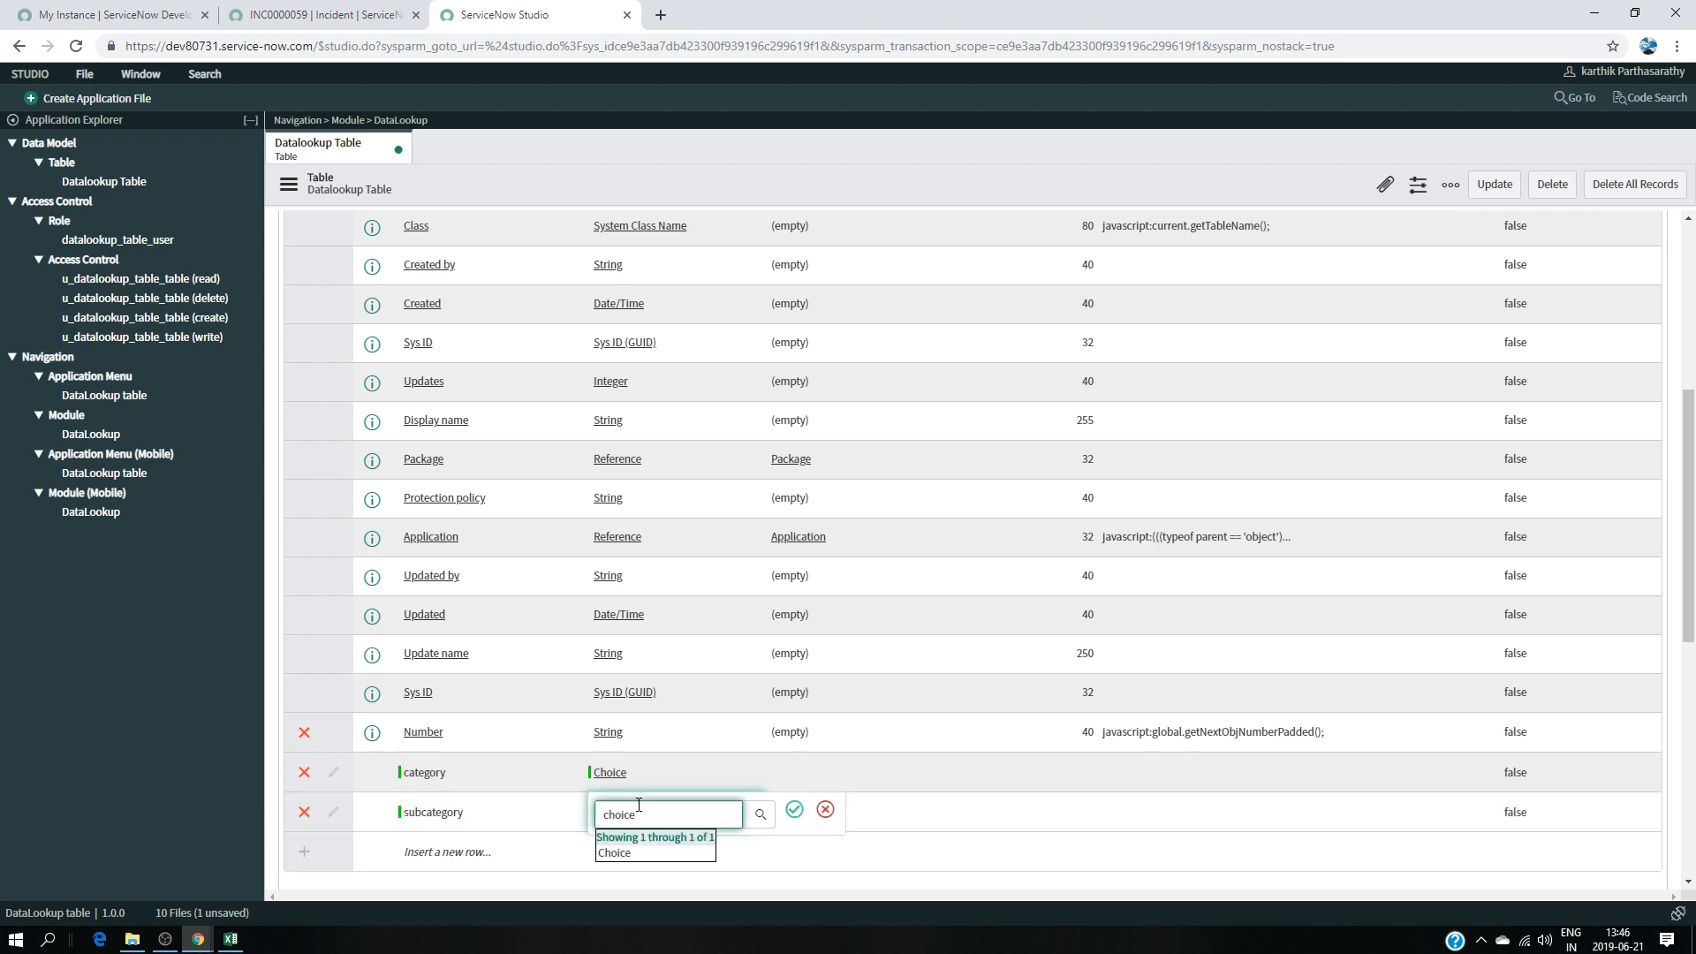
{"action": "left_click", "coordinate": [793, 810]}
- Add a column labelled "assignment group" of type Reference below the subcategory column
{"action": "left_click", "coordinate": [454, 853]}
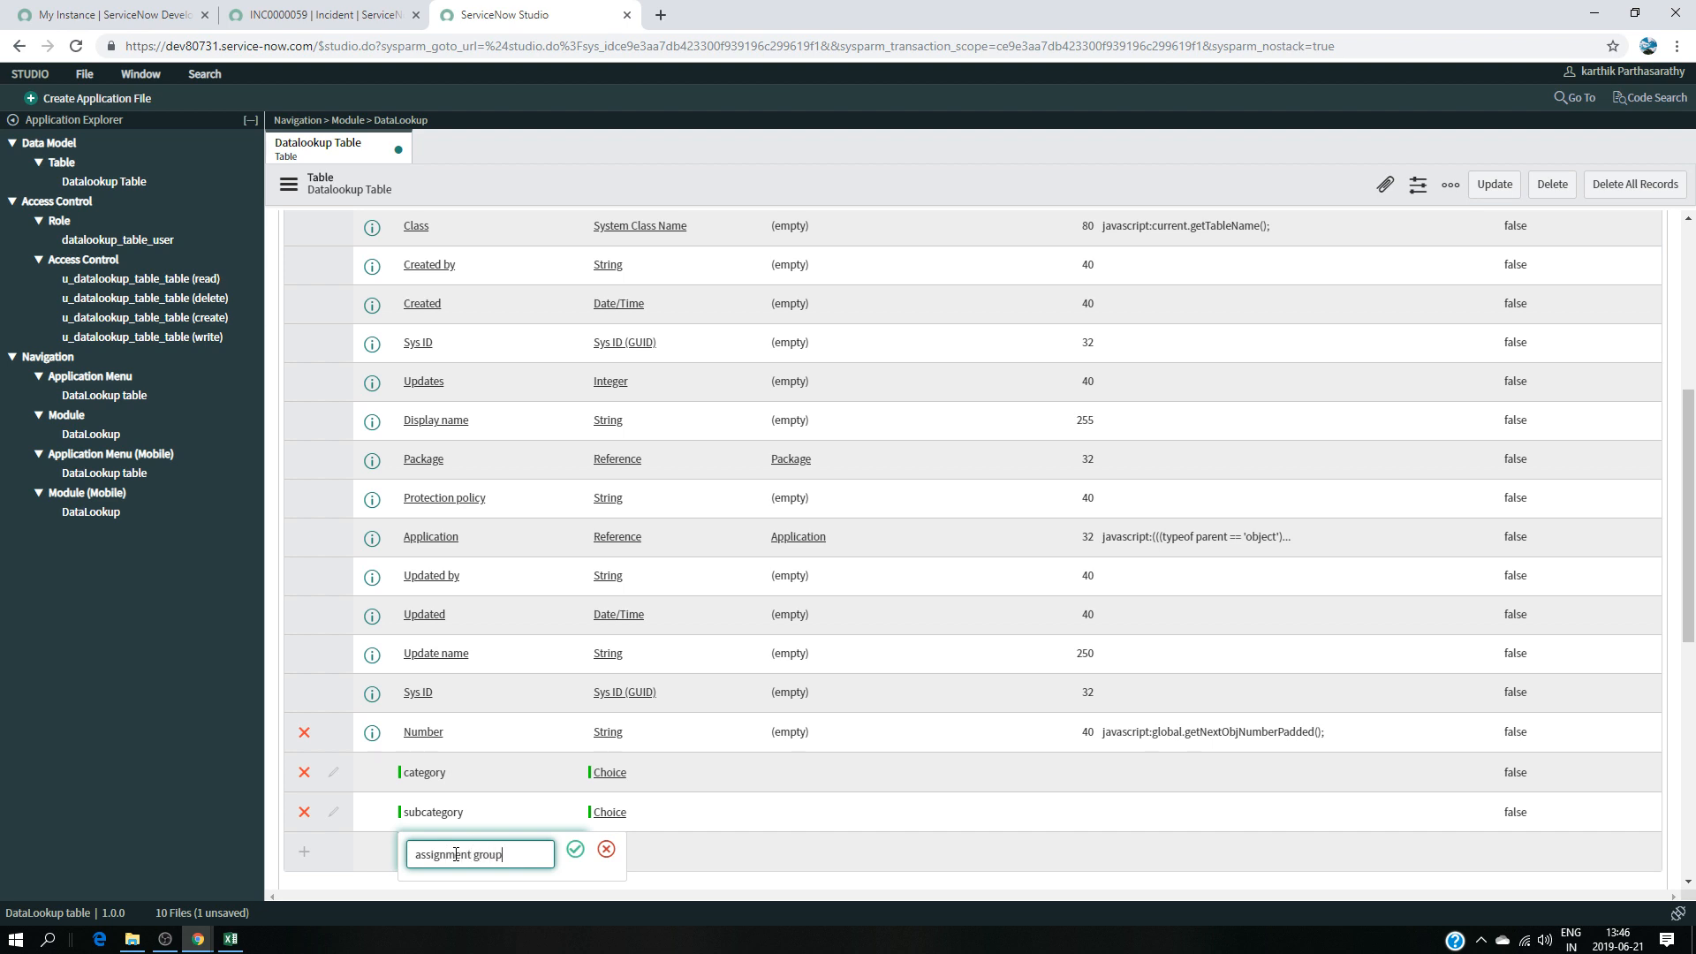
{"action": "type", "text": "assignment group"}
{"action": "left_click", "coordinate": [576, 849]}
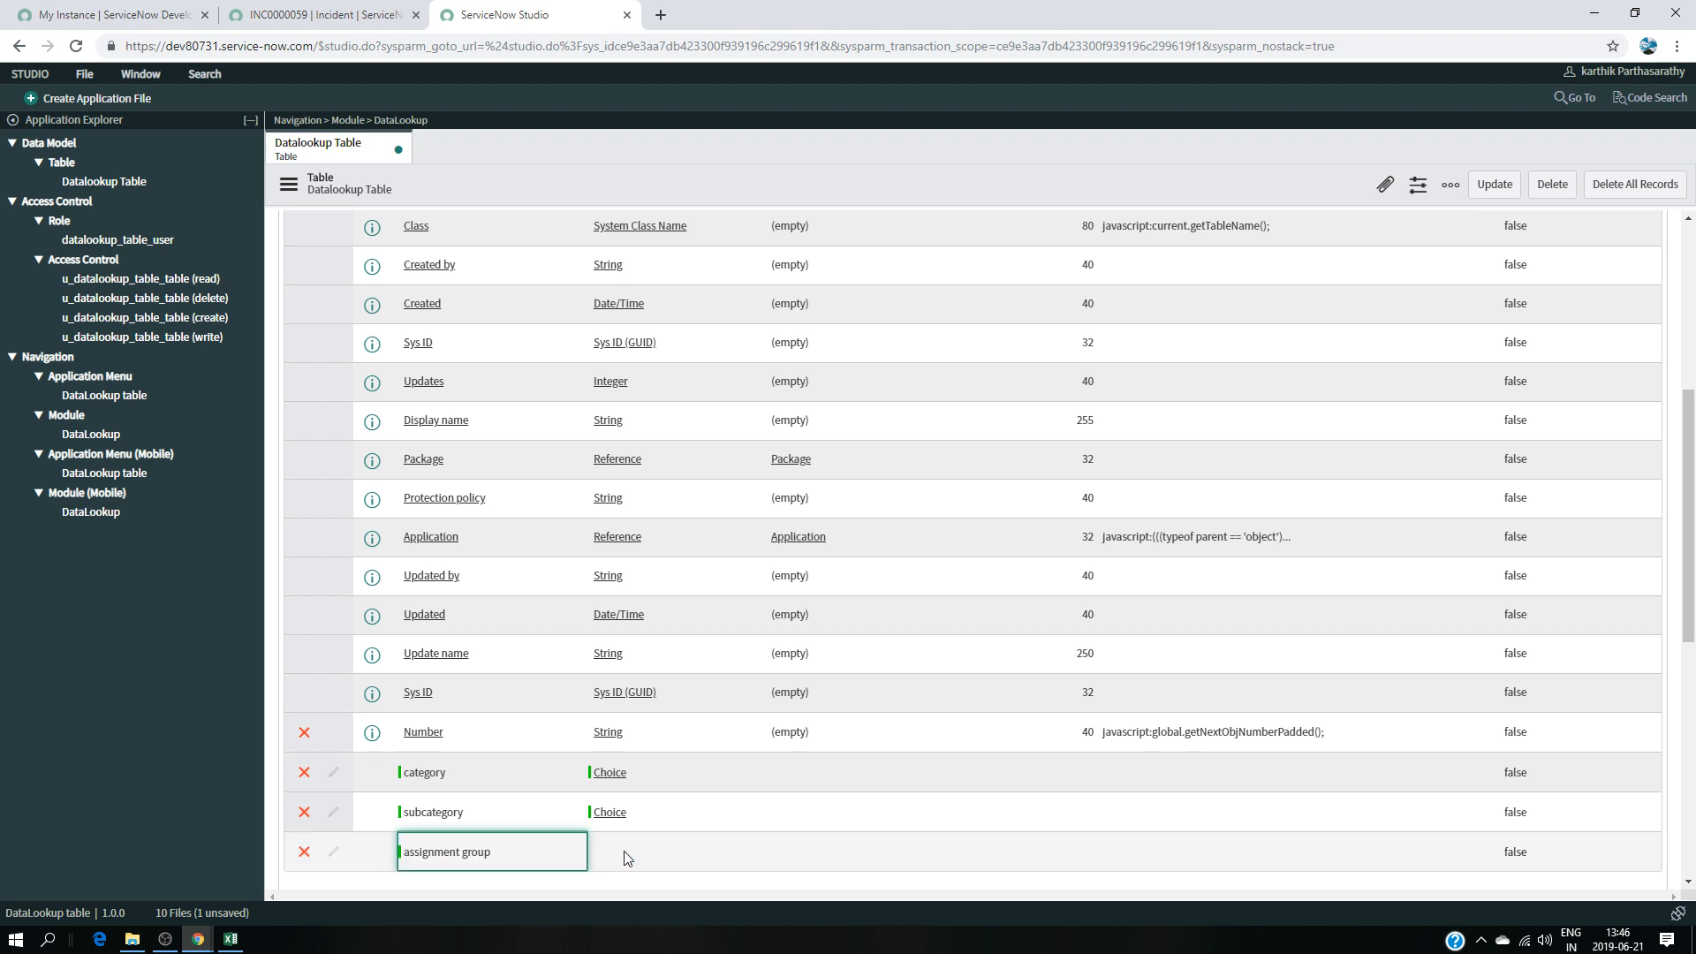
{"action": "left_click", "coordinate": [626, 852]}
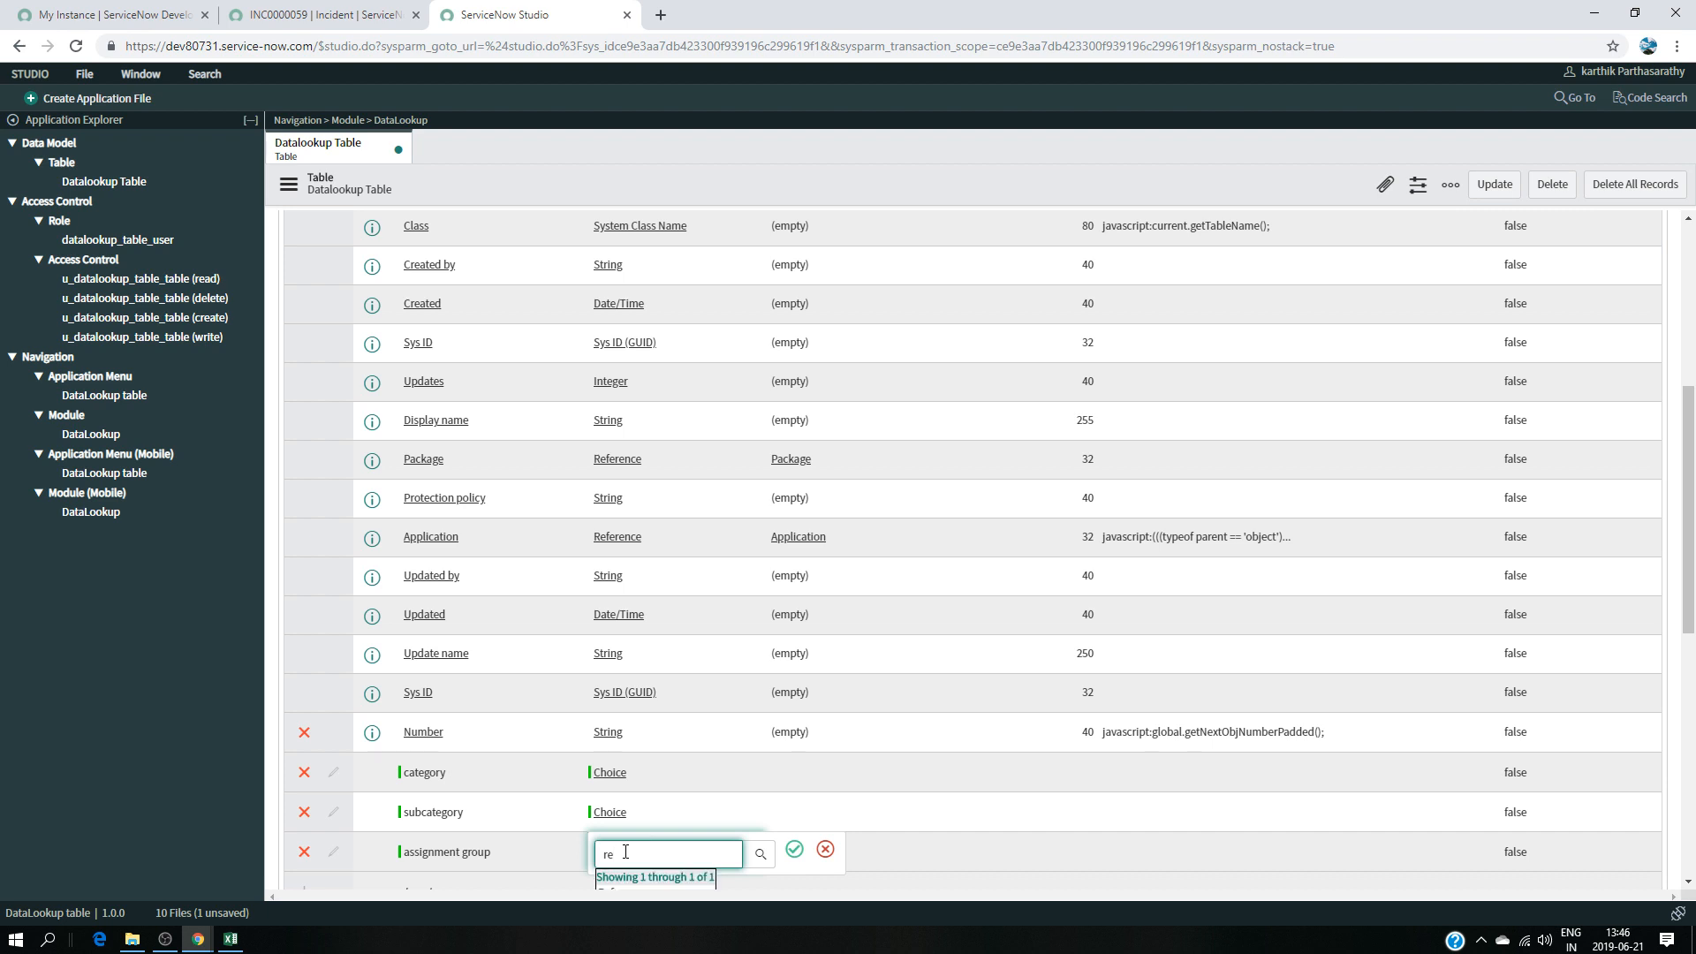
{"action": "scroll", "coordinate": [680, 756], "scroll_direction": "down", "scroll_amount": 2}
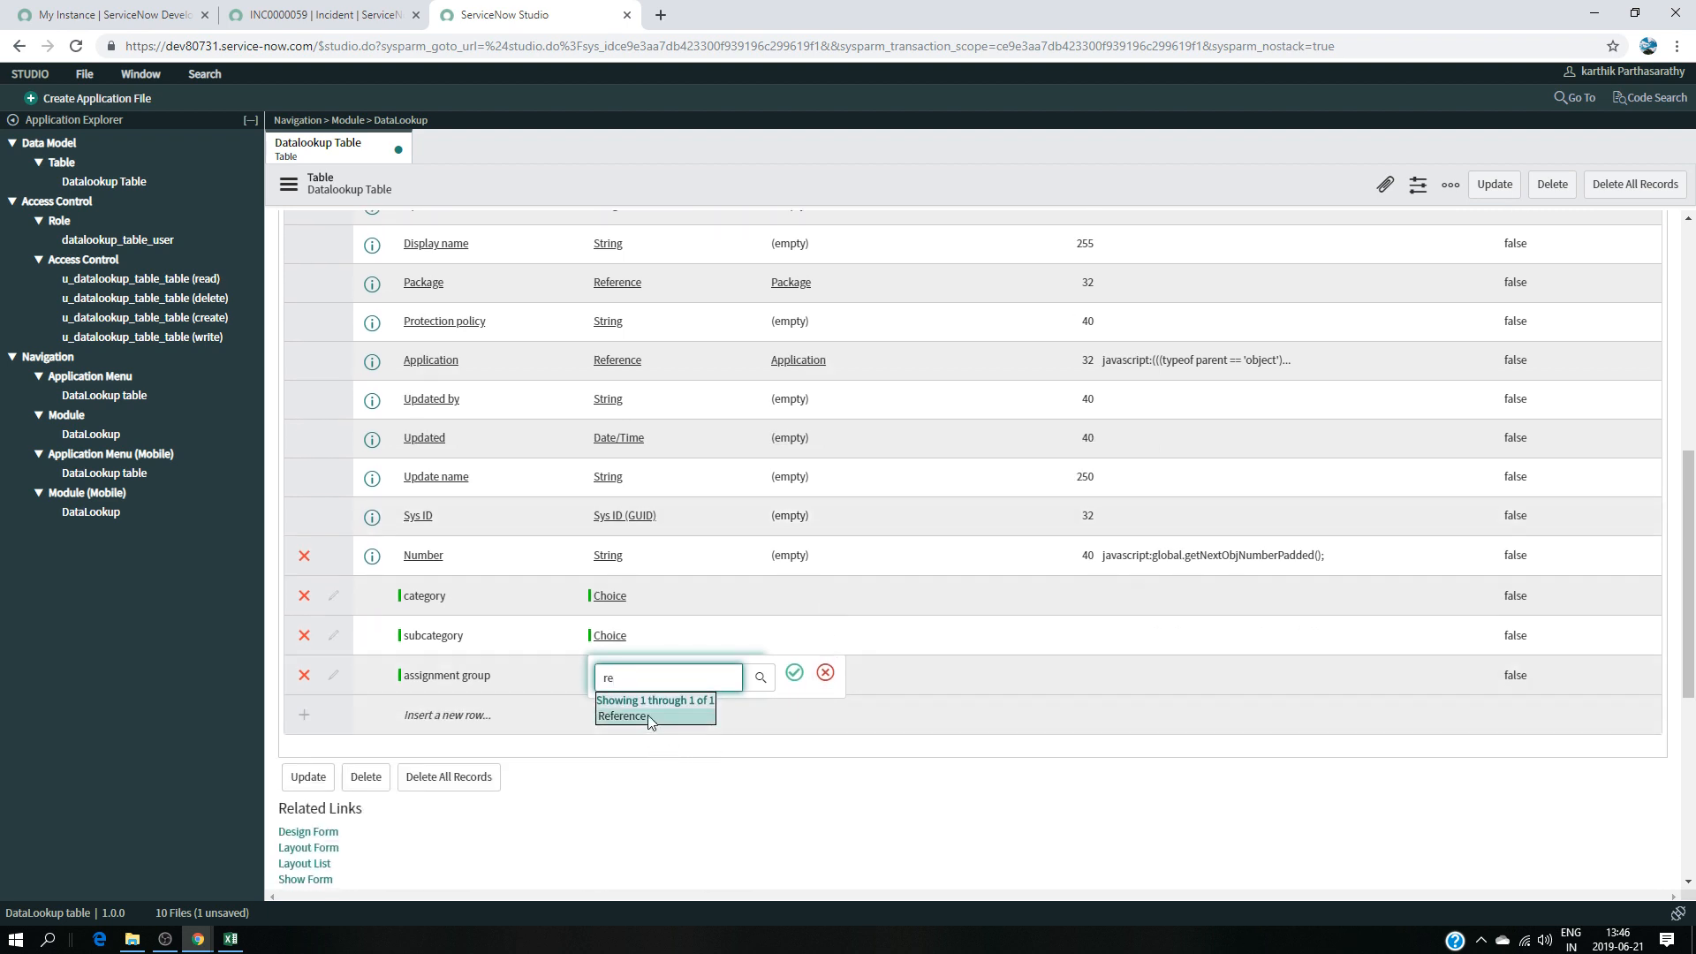
{"action": "left_click", "coordinate": [649, 714]}
{"action": "left_click", "coordinate": [795, 673]}
- Set the assignment group column's reference to the Group [sys_user_group] table
{"action": "left_click", "coordinate": [803, 680]}
{"action": "left_click", "coordinate": [802, 681]}
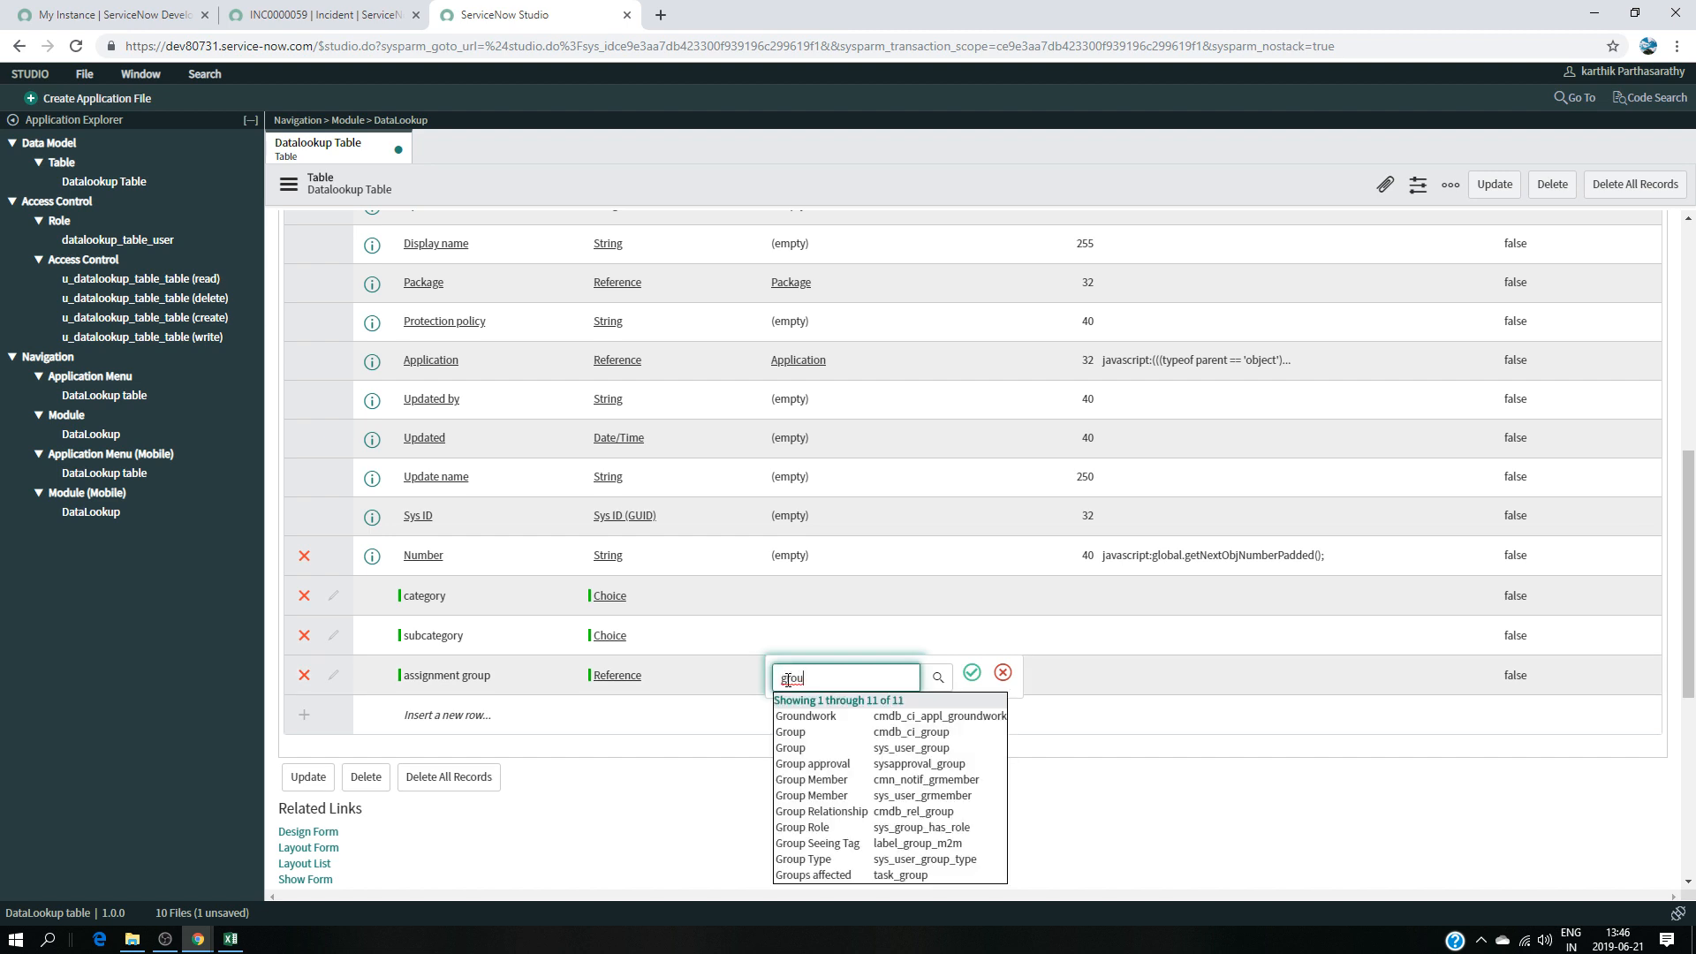
{"action": "left_click", "coordinate": [806, 742]}
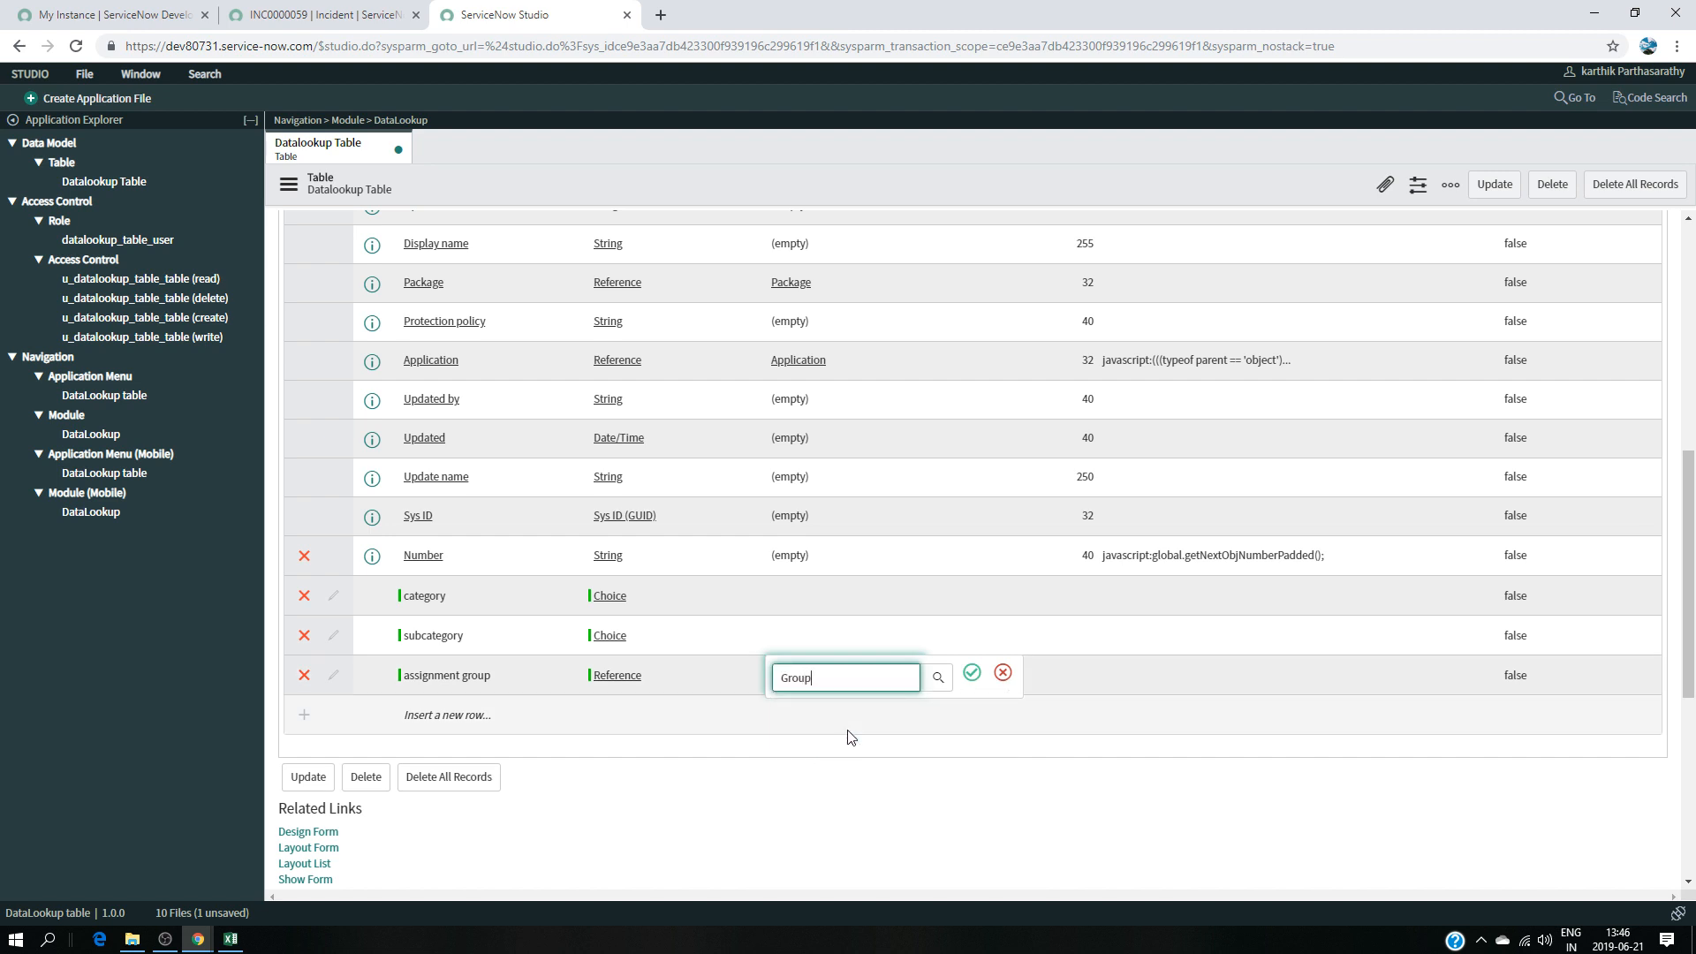
{"action": "left_click", "coordinate": [971, 677]}
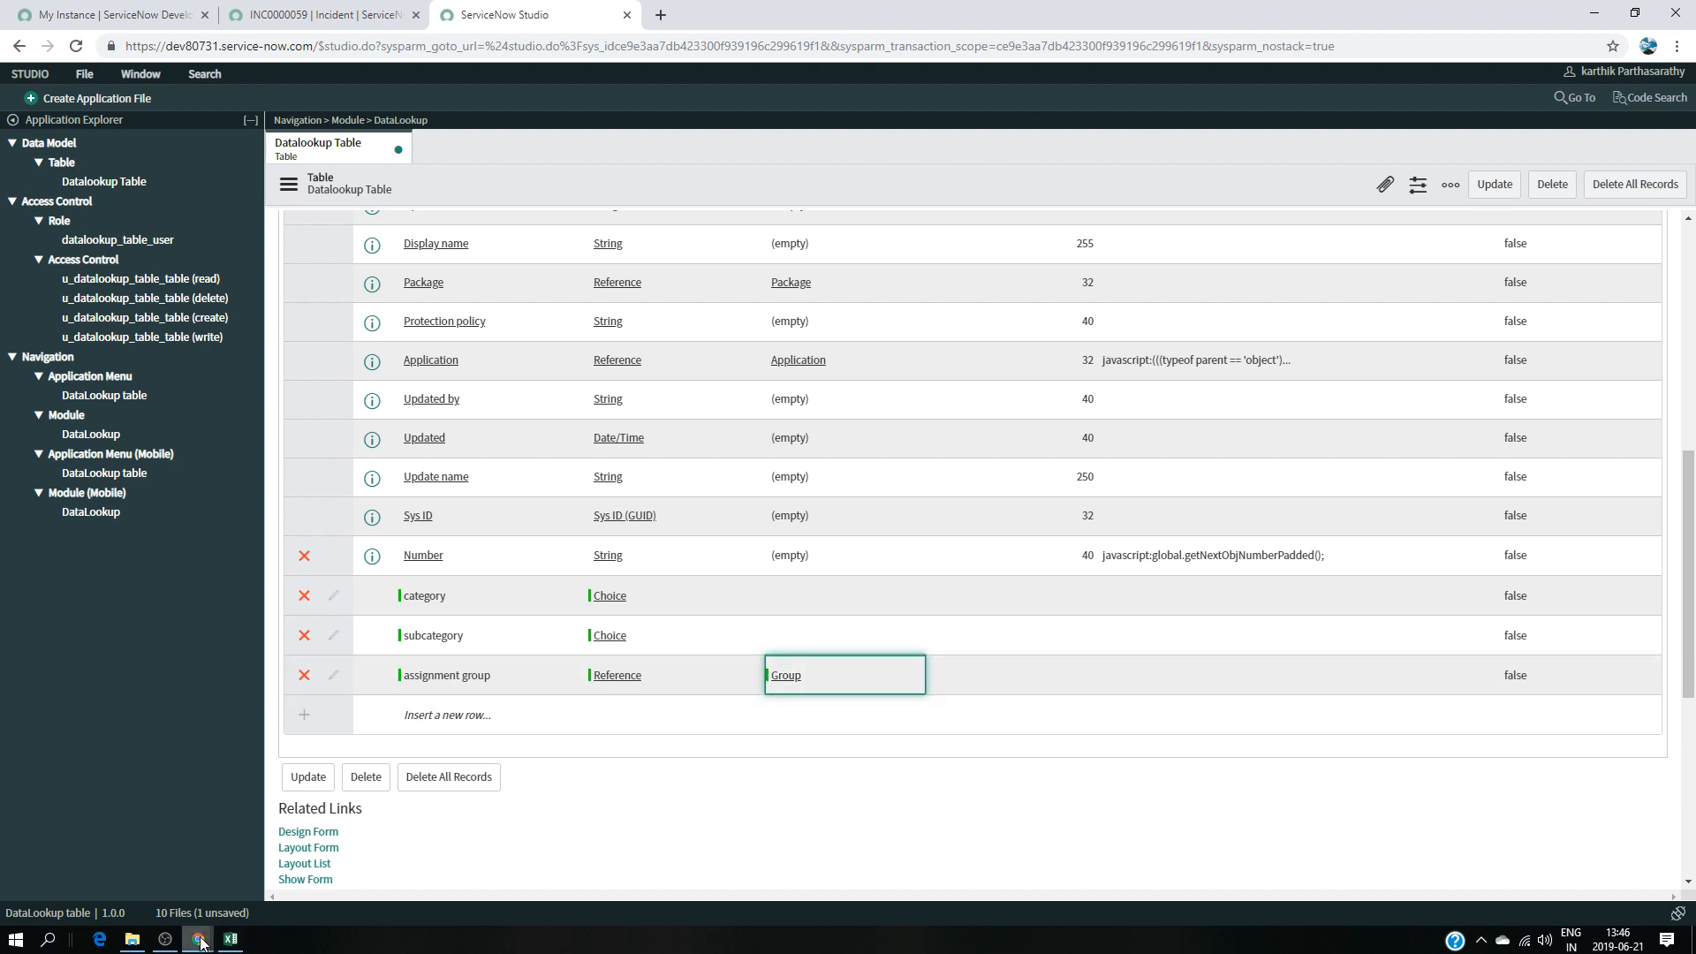
- Check the new columns against the DataLookup workbook in Excel, return to Studio and save the Datalookup Table
{"action": "left_click", "coordinate": [231, 939]}
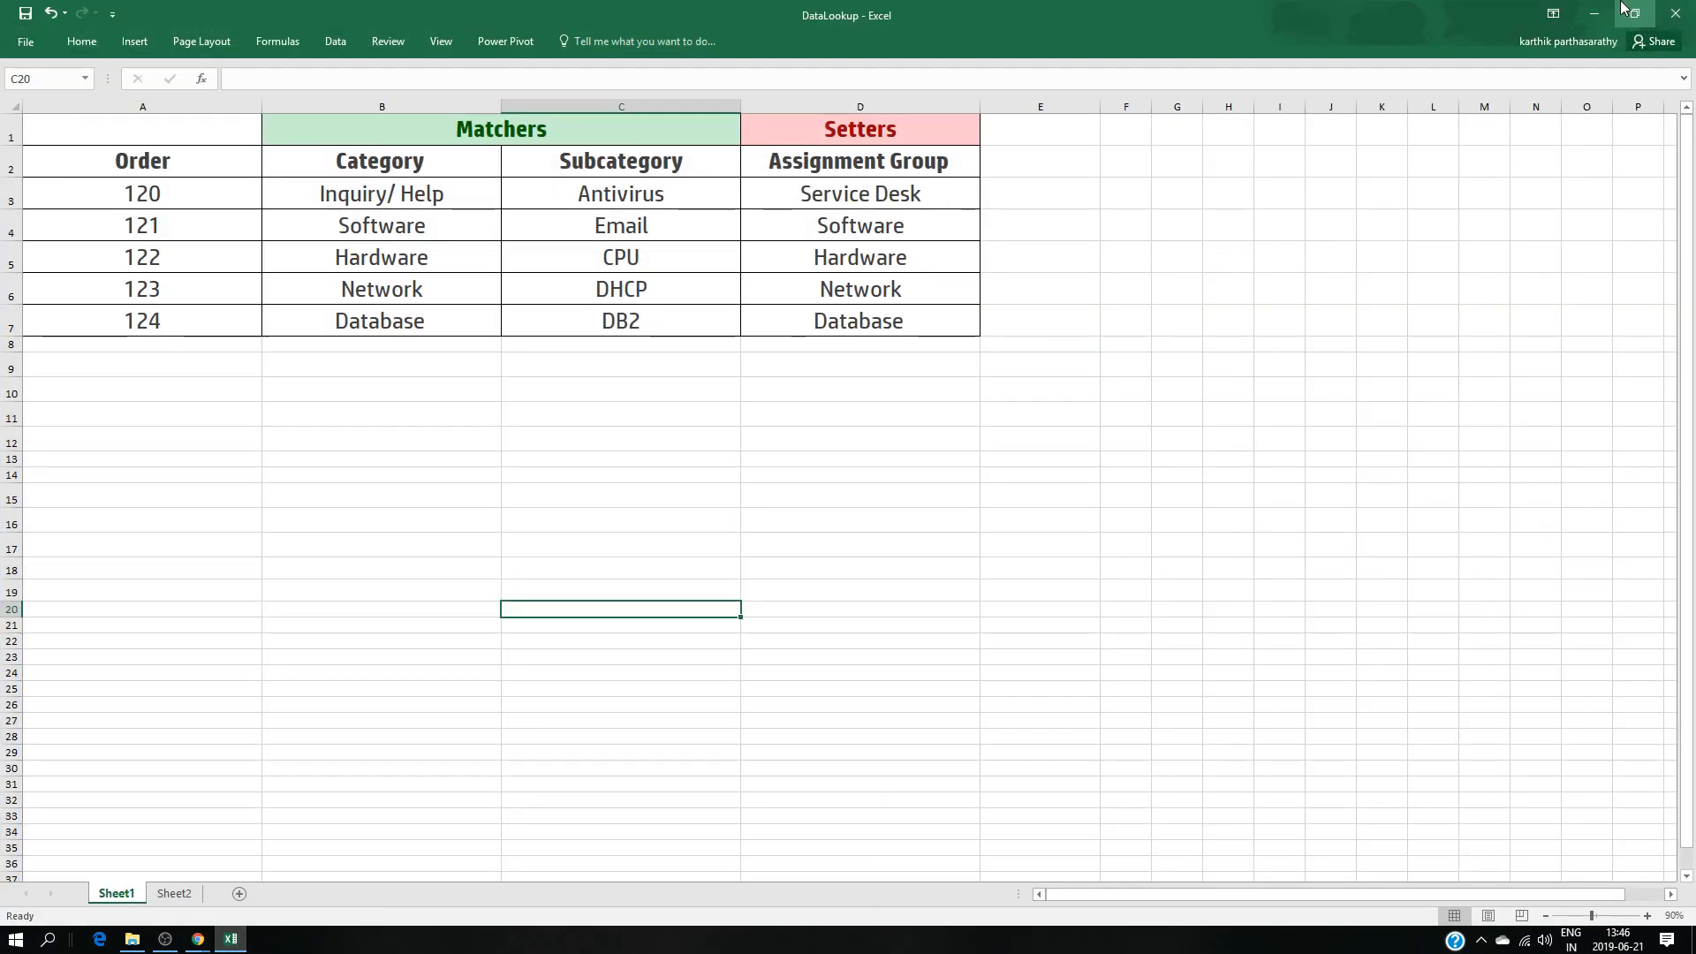
{"action": "left_click", "coordinate": [1595, 13]}
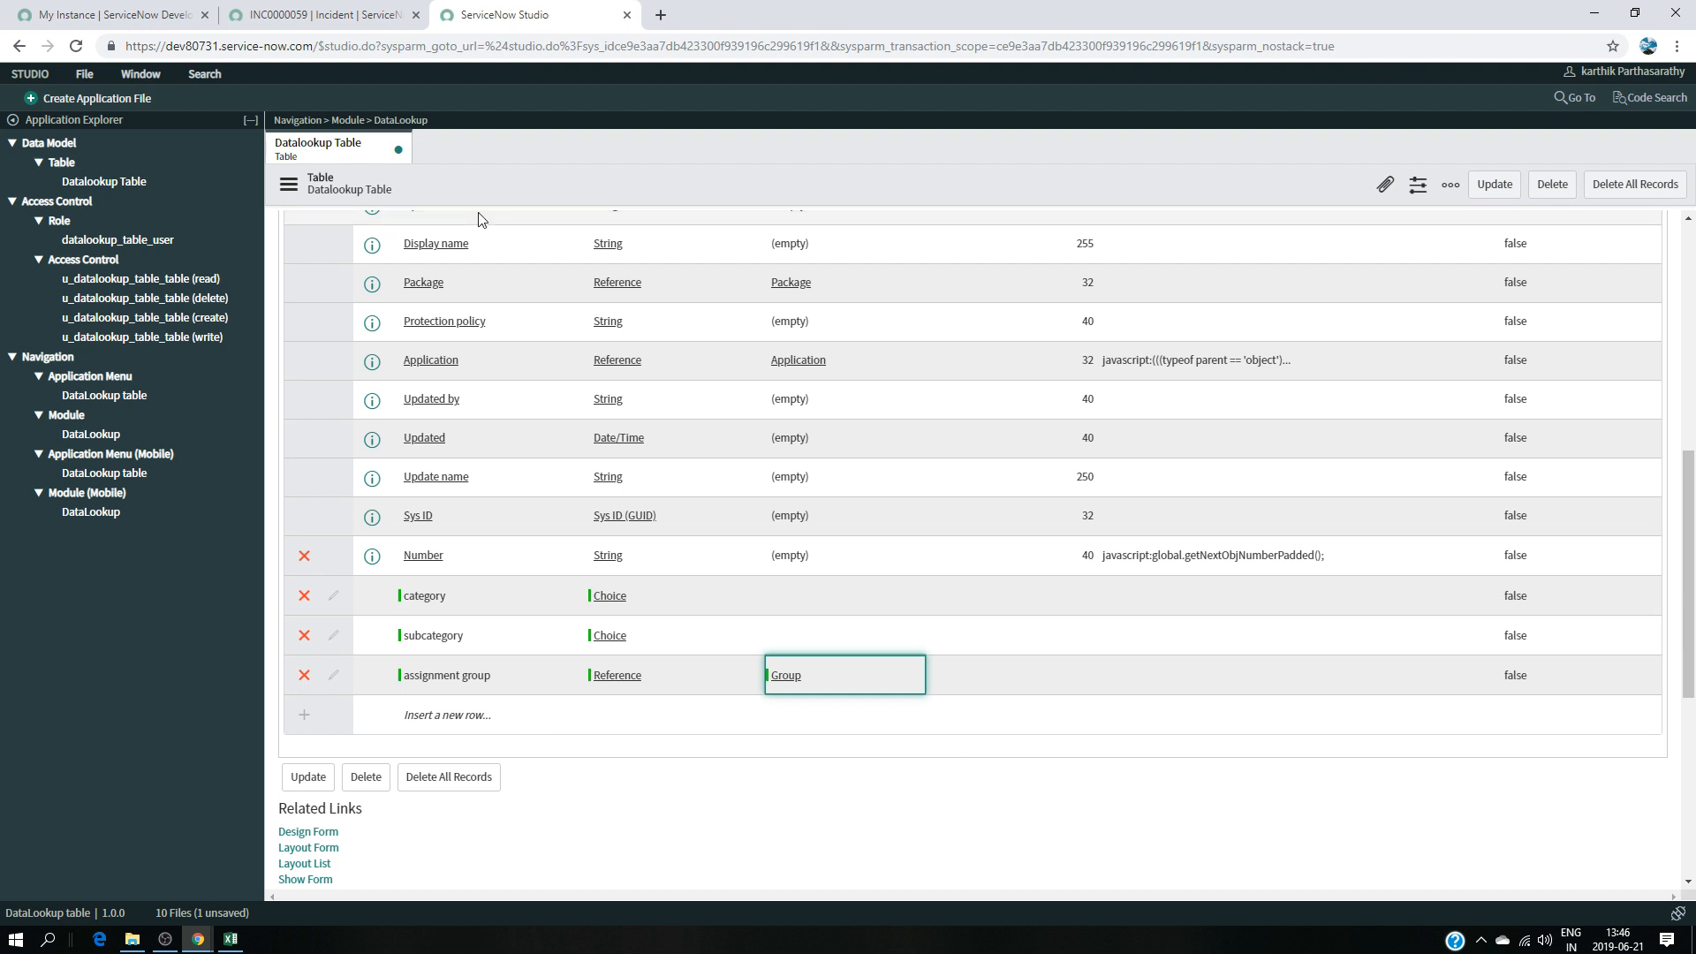
{"action": "left_click", "coordinate": [288, 184]}
{"action": "left_click", "coordinate": [320, 201]}
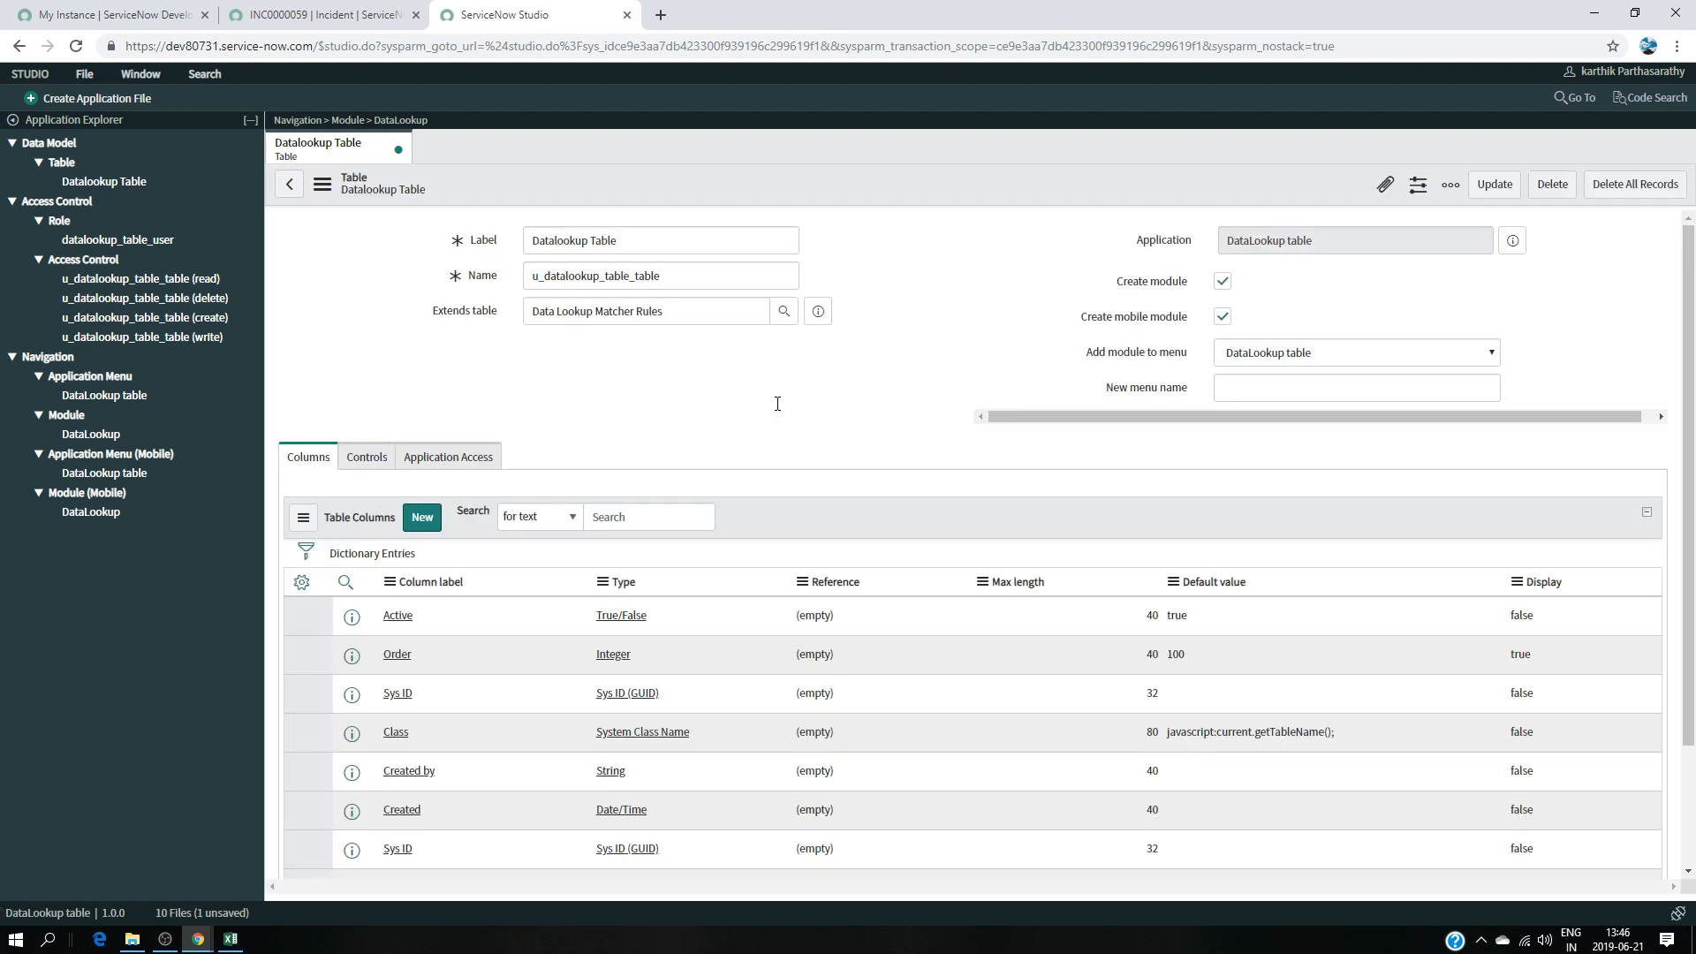
- Review the saved table columns and compare them with the matchers and setters in the Excel workbook
{"action": "scroll", "coordinate": [776, 403], "scroll_direction": "down", "scroll_amount": 10}
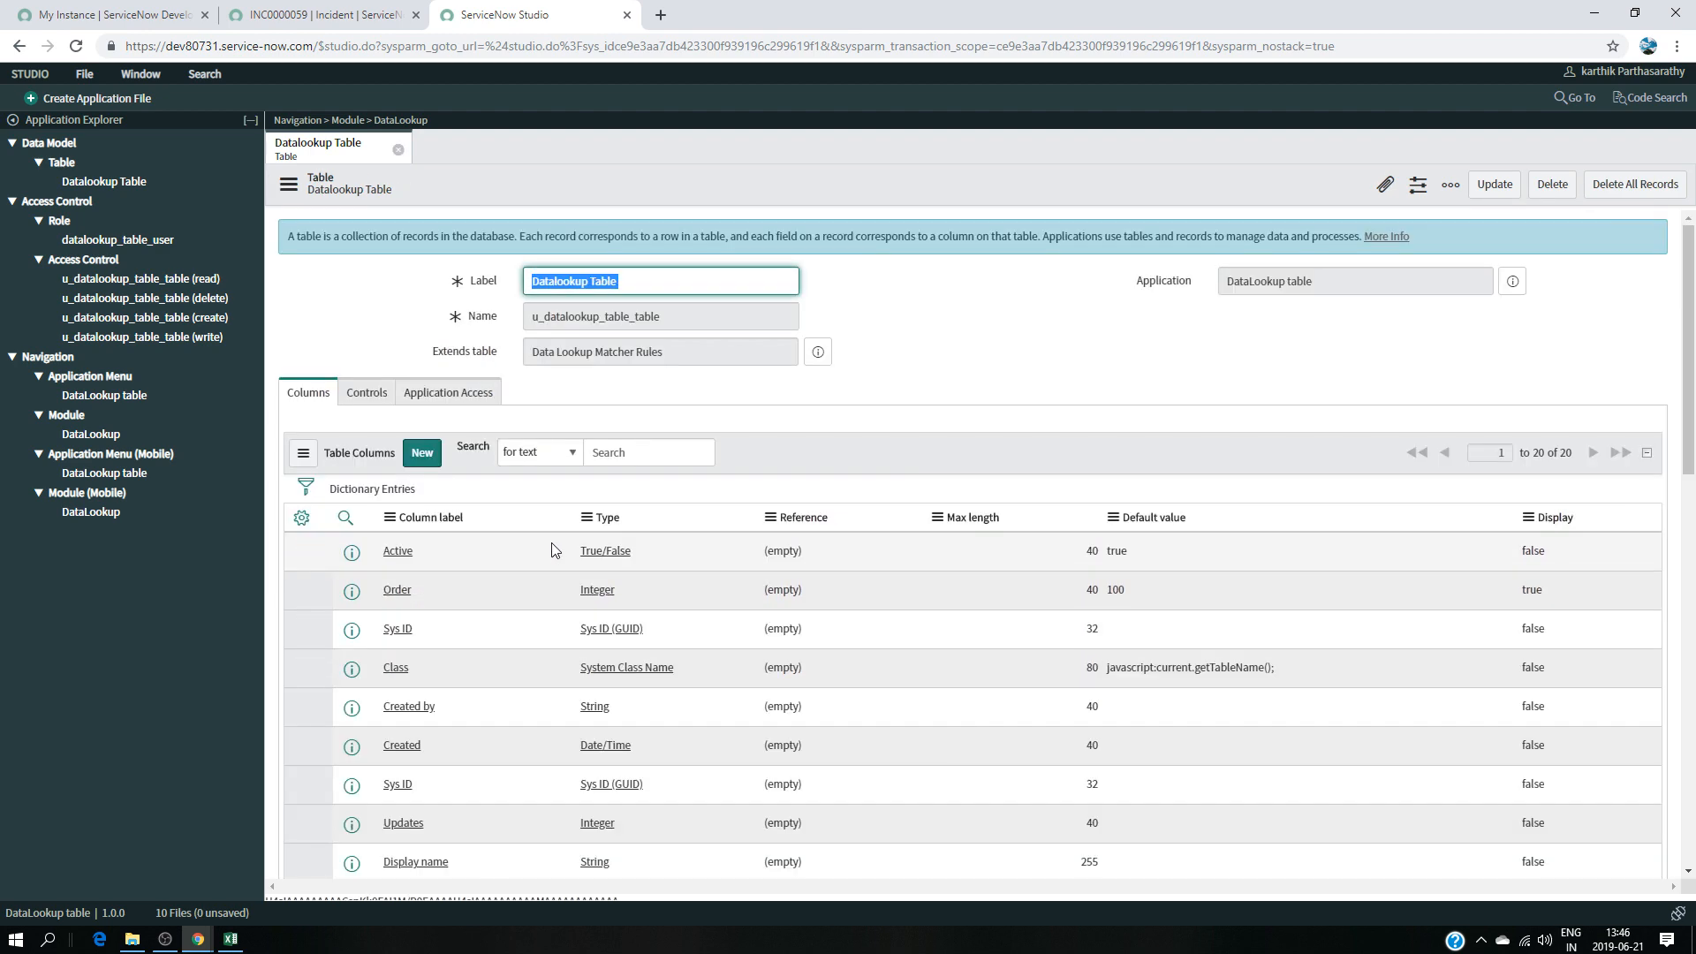
{"action": "scroll", "coordinate": [561, 549], "scroll_direction": "down", "scroll_amount": 15}
{"action": "scroll", "coordinate": [560, 546], "scroll_direction": "up", "scroll_amount": 2}
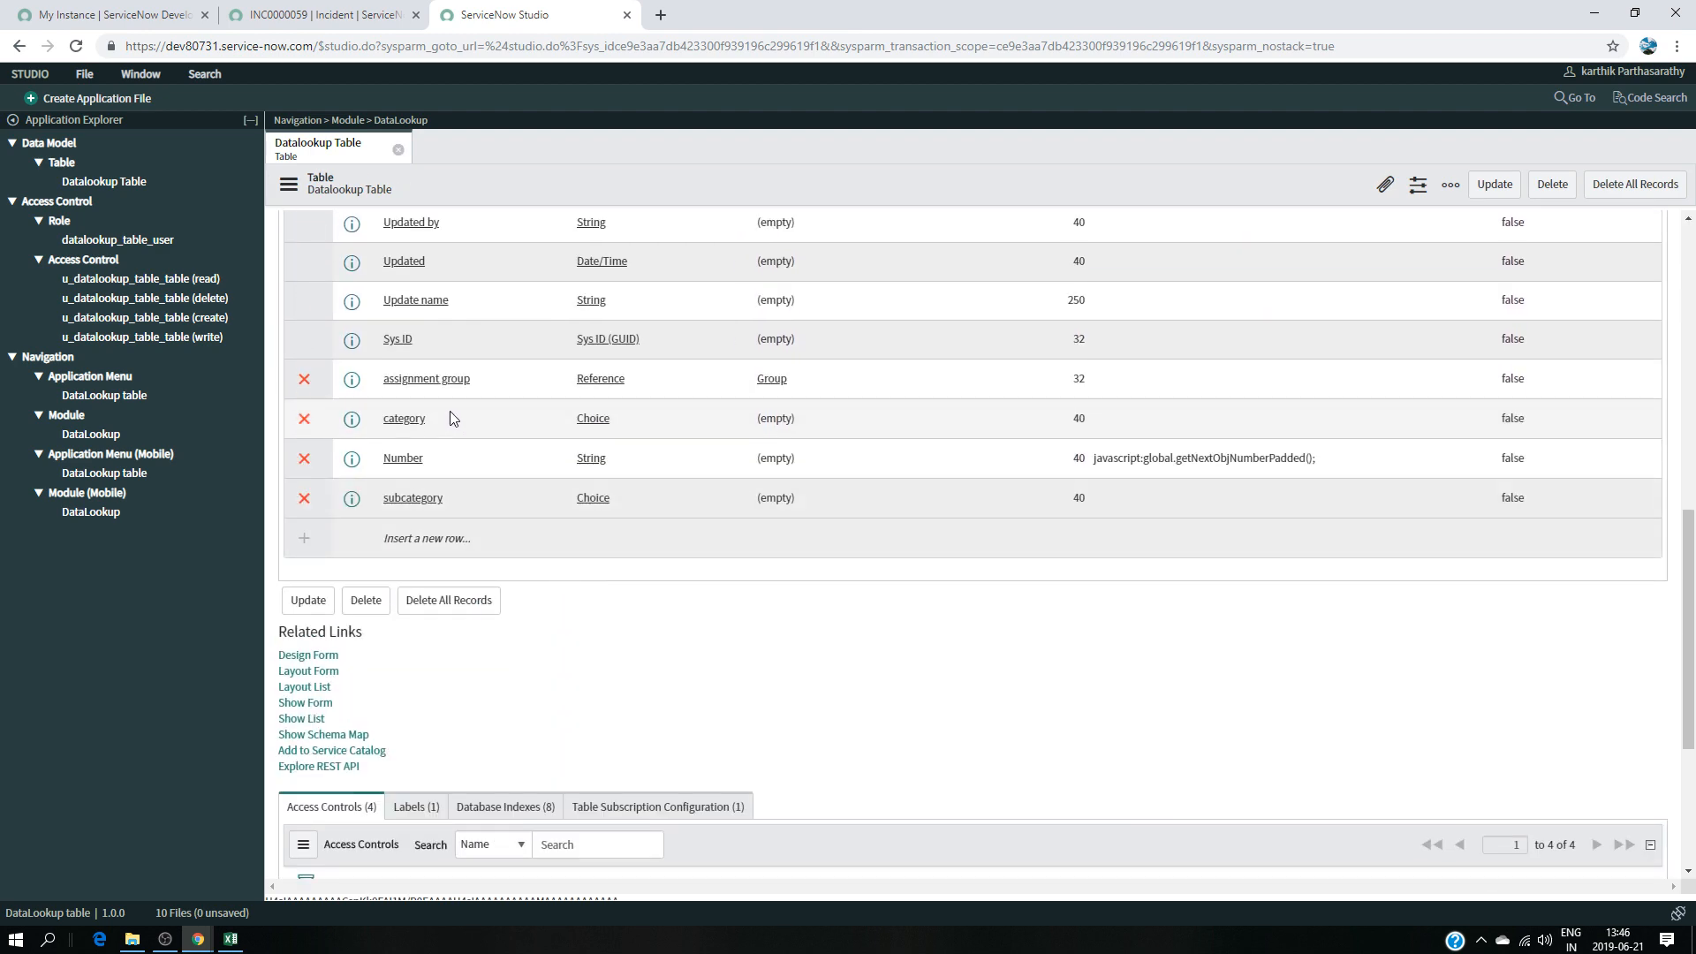
{"action": "left_click", "coordinate": [231, 940]}
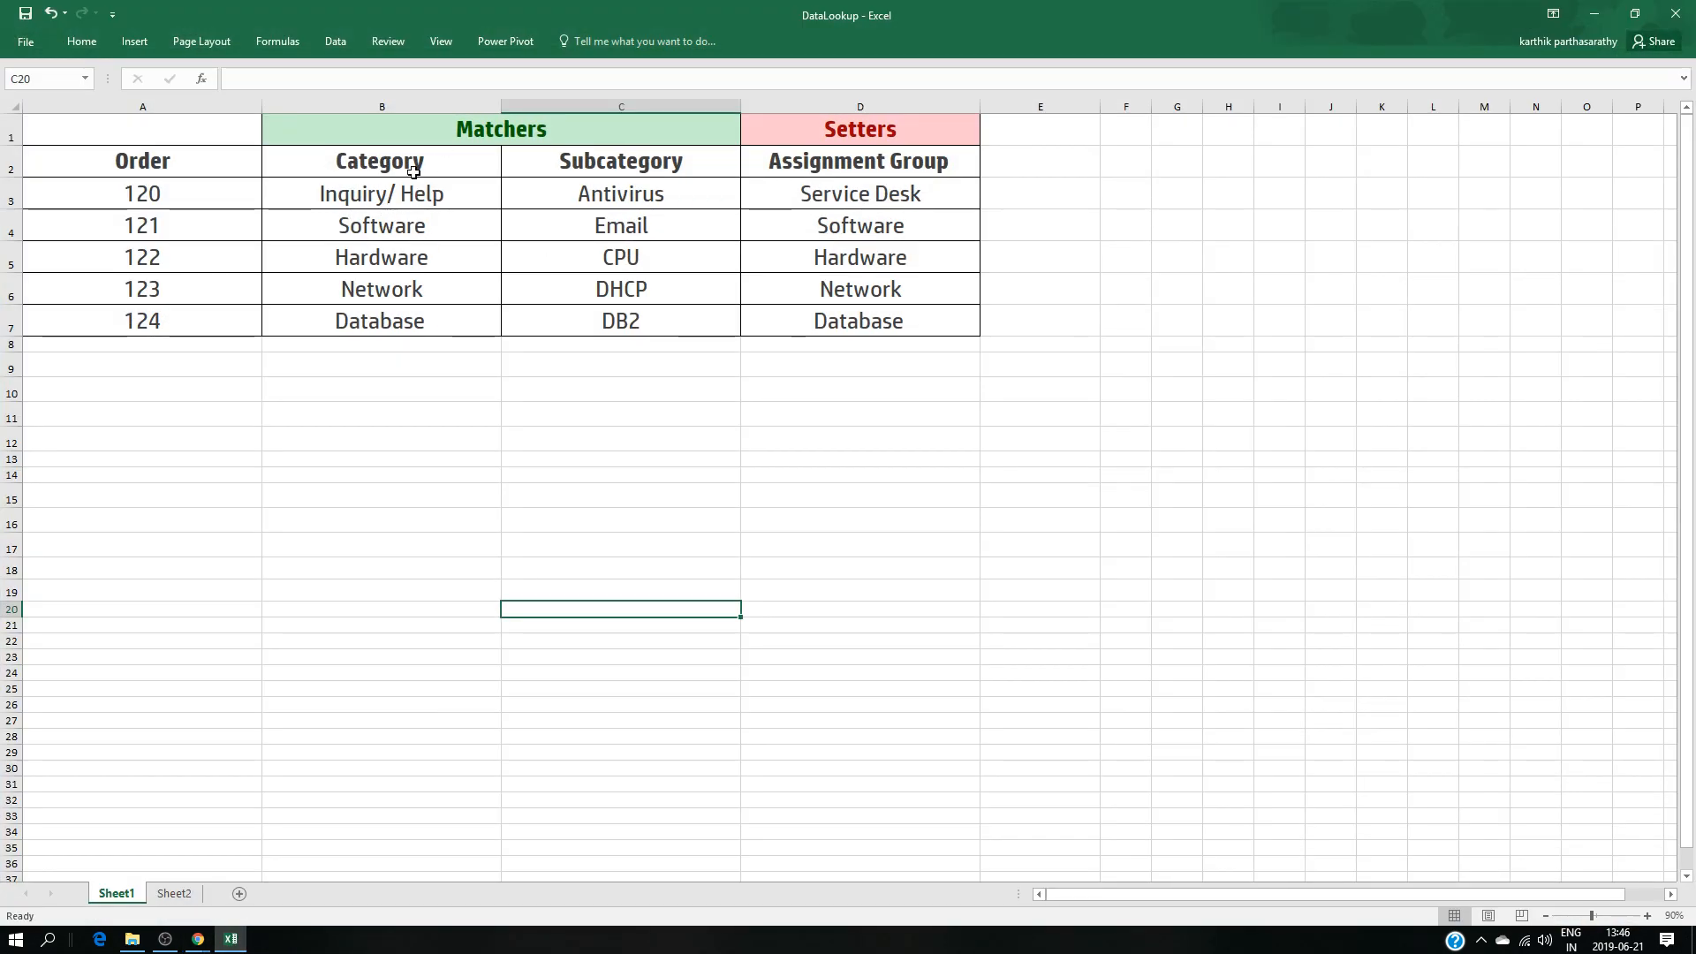
{"action": "left_click", "coordinate": [1613, 13]}
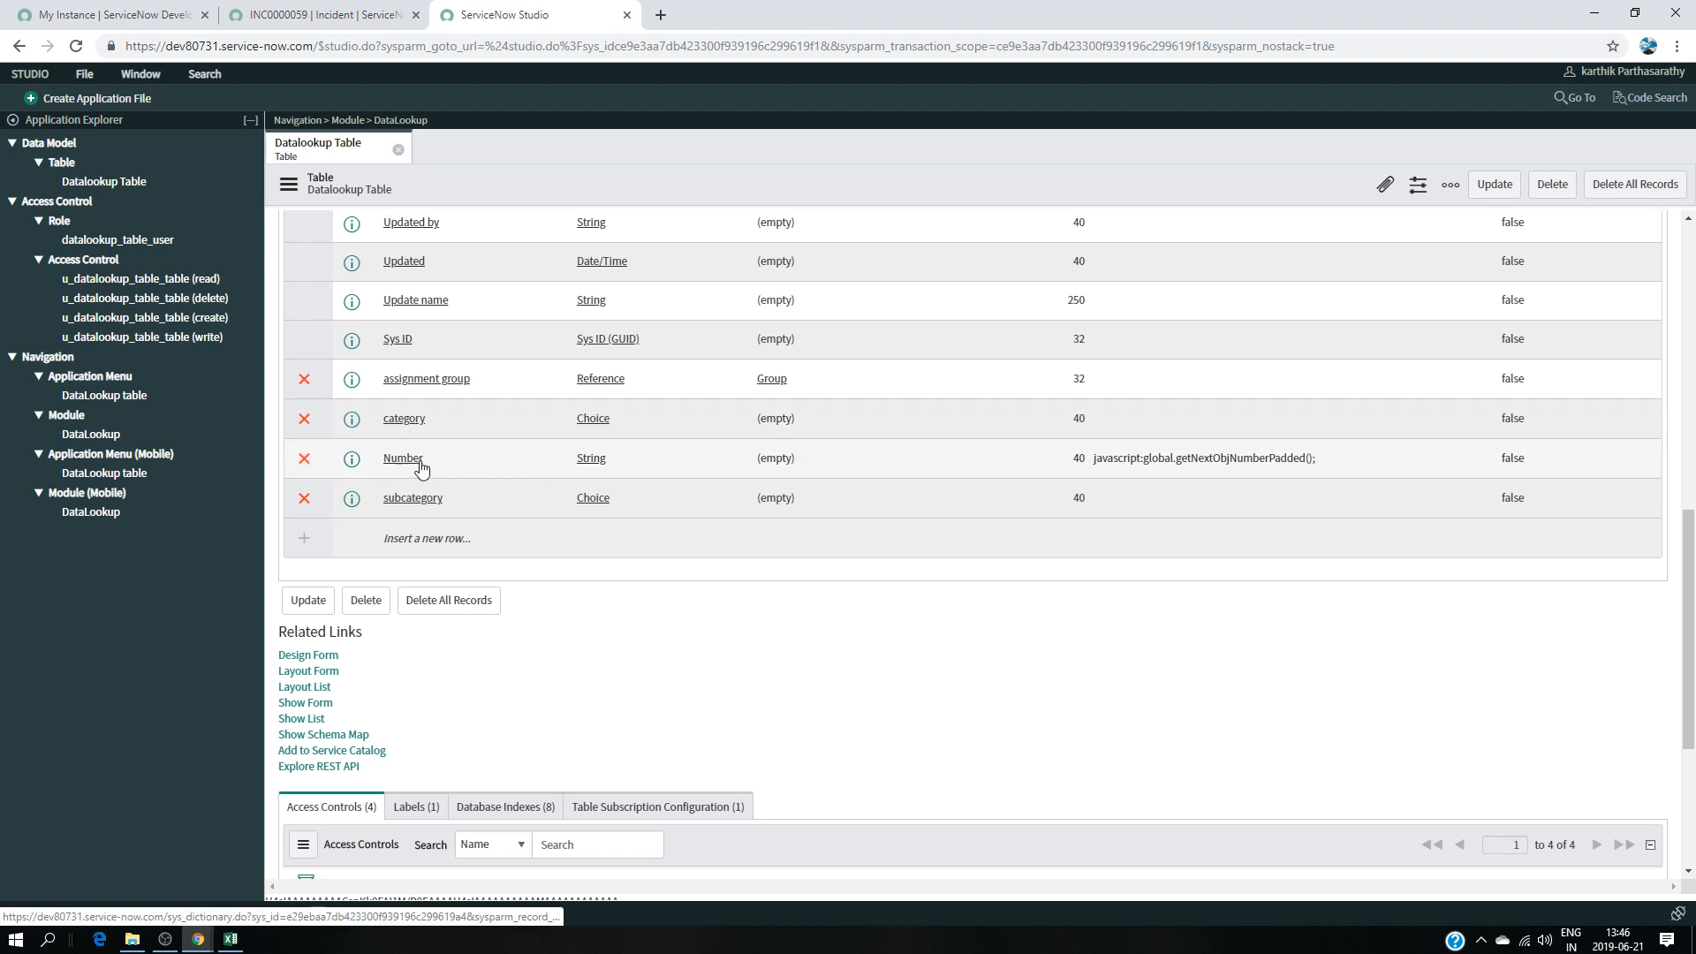
- Open the category column's dictionary entry in Advanced view and show its choice list specification
{"action": "left_click", "coordinate": [404, 421]}
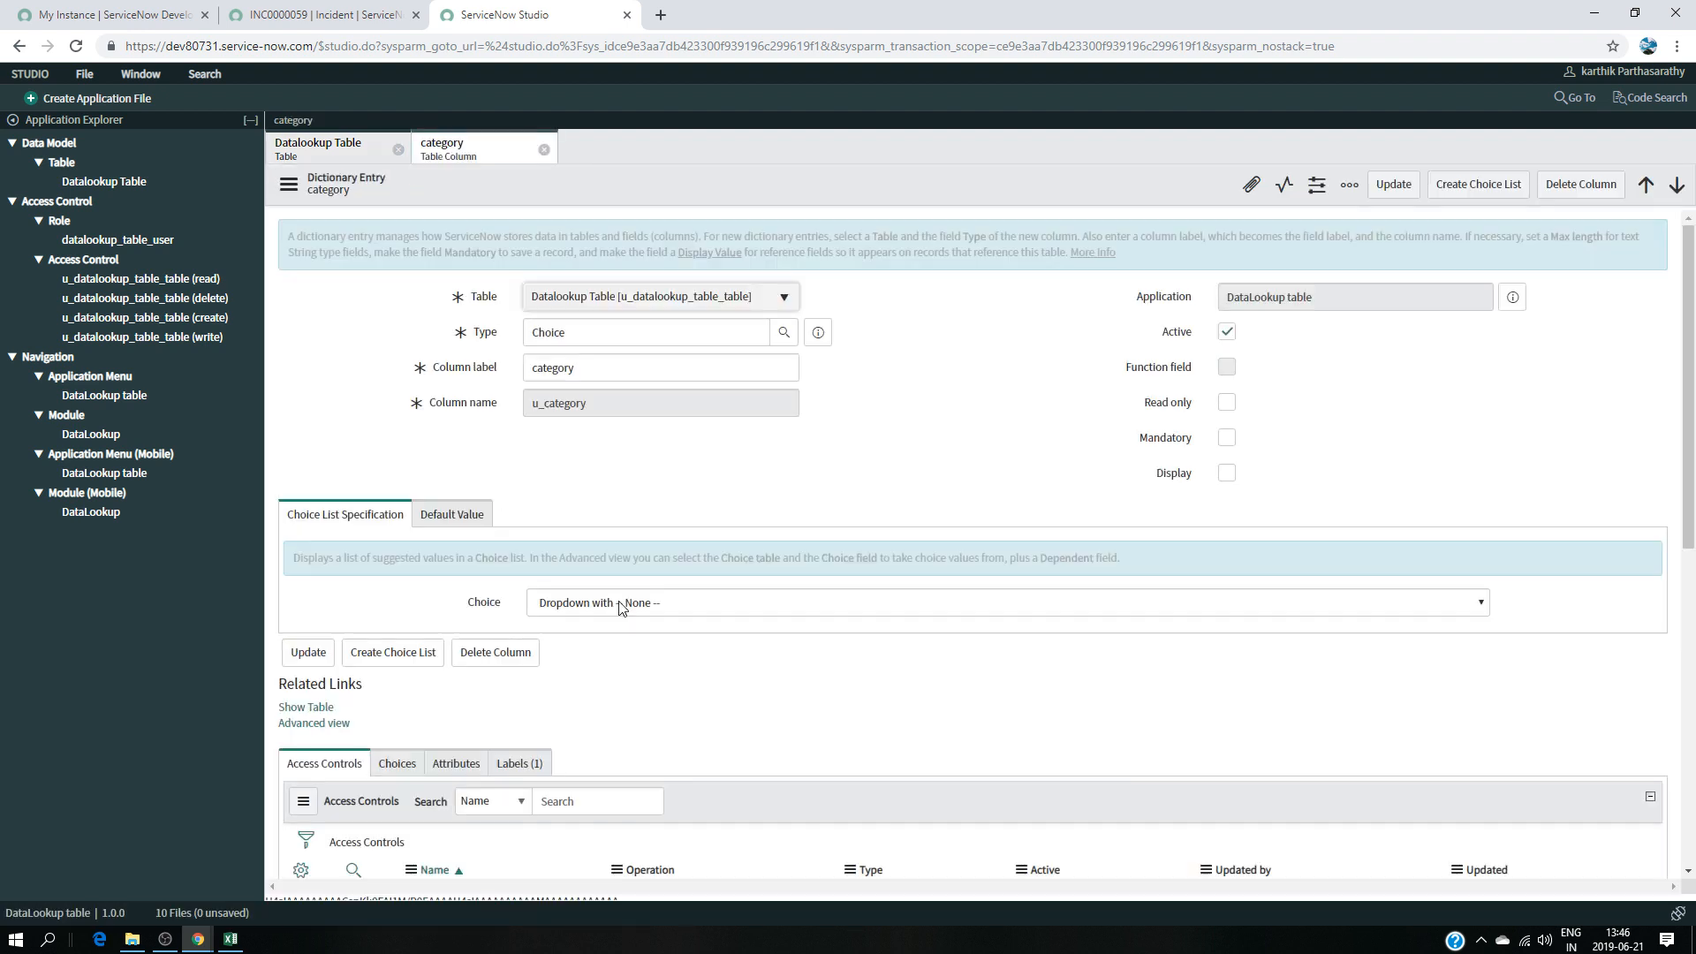
{"action": "scroll", "coordinate": [628, 484], "scroll_direction": "down", "scroll_amount": 3}
{"action": "scroll", "coordinate": [319, 518], "scroll_direction": "down", "scroll_amount": 1}
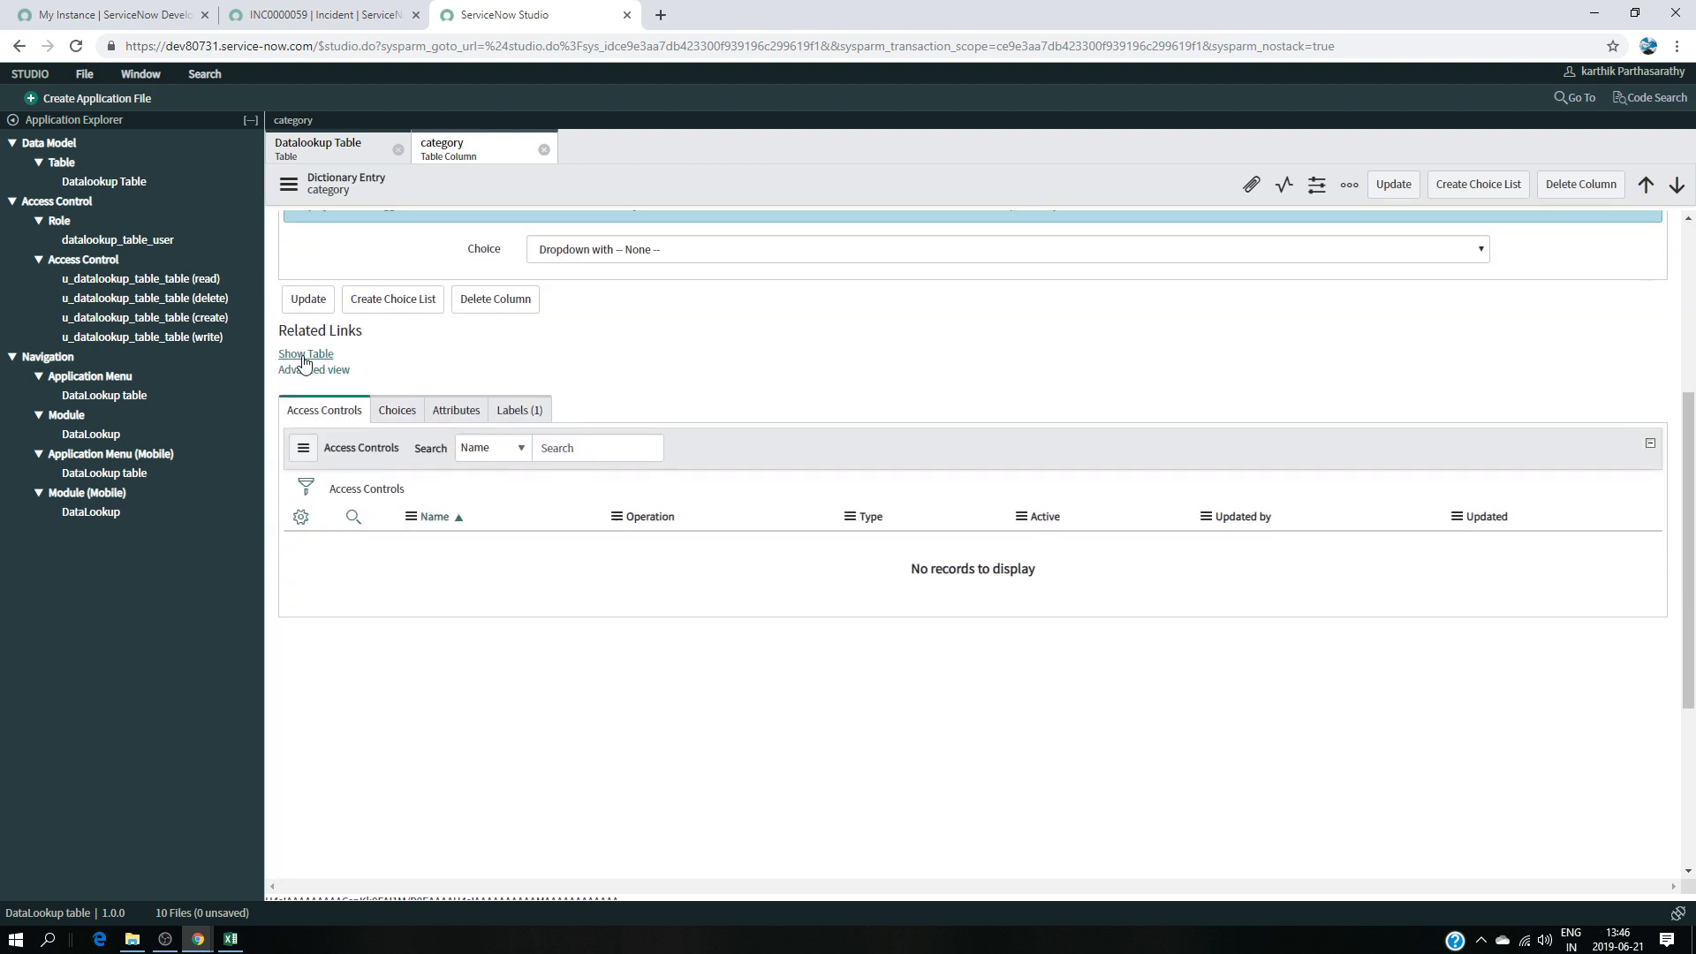
{"action": "left_click", "coordinate": [315, 369]}
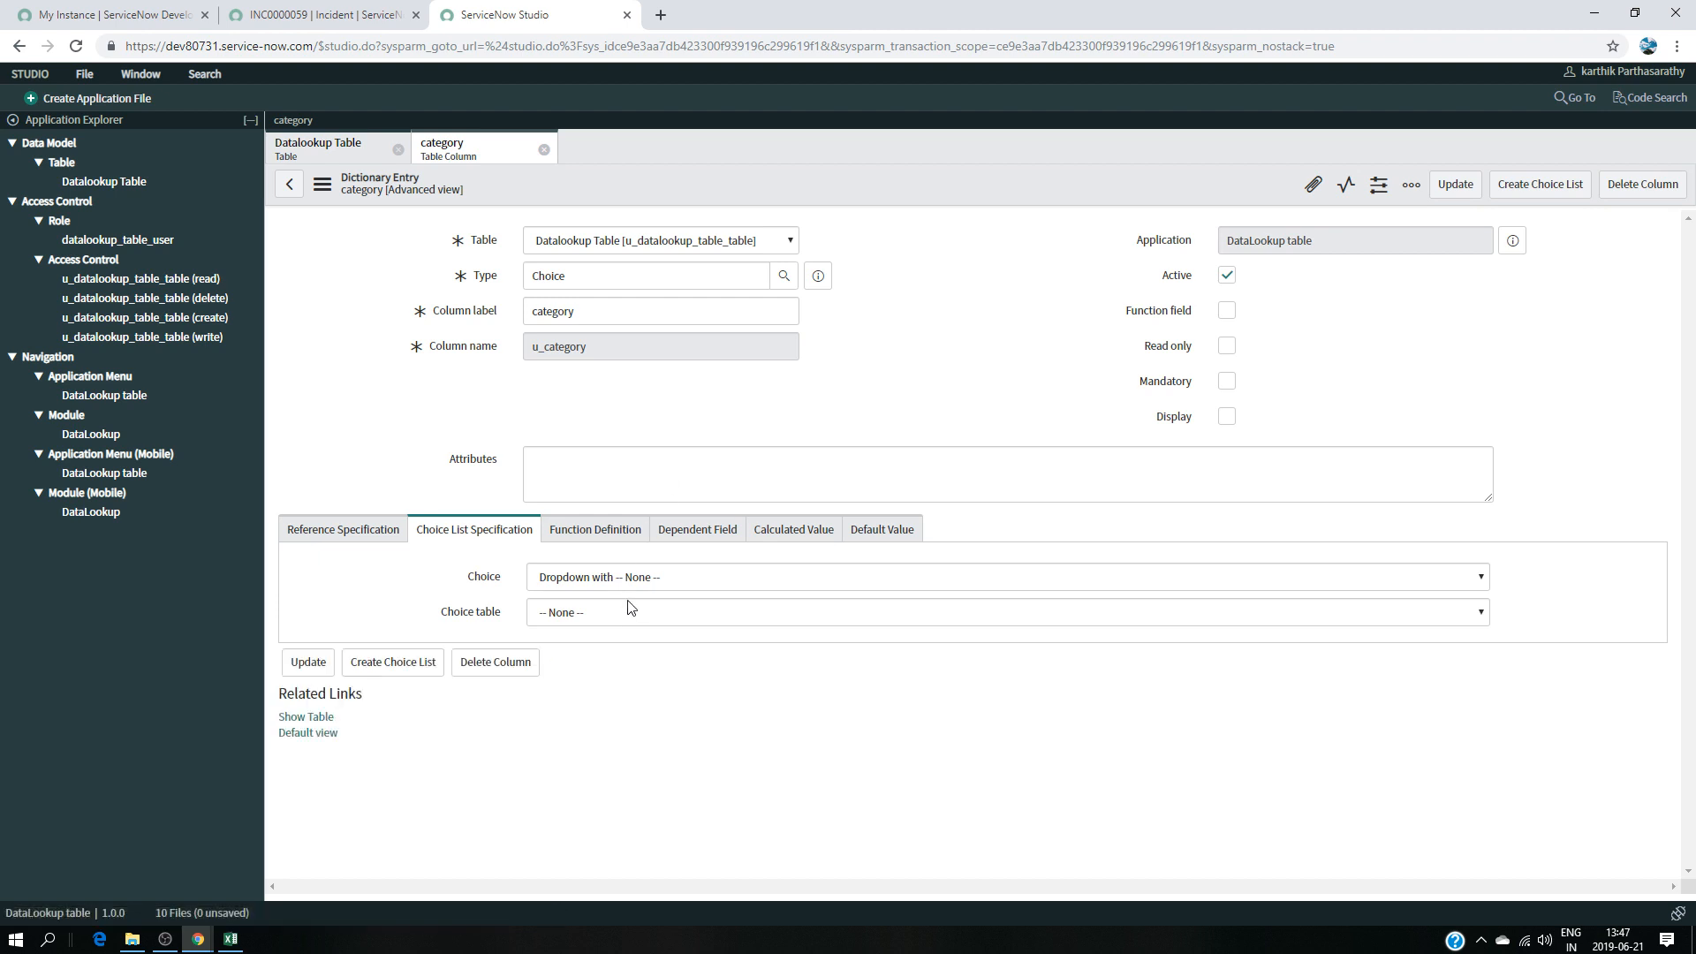
{"action": "left_click", "coordinate": [629, 618]}
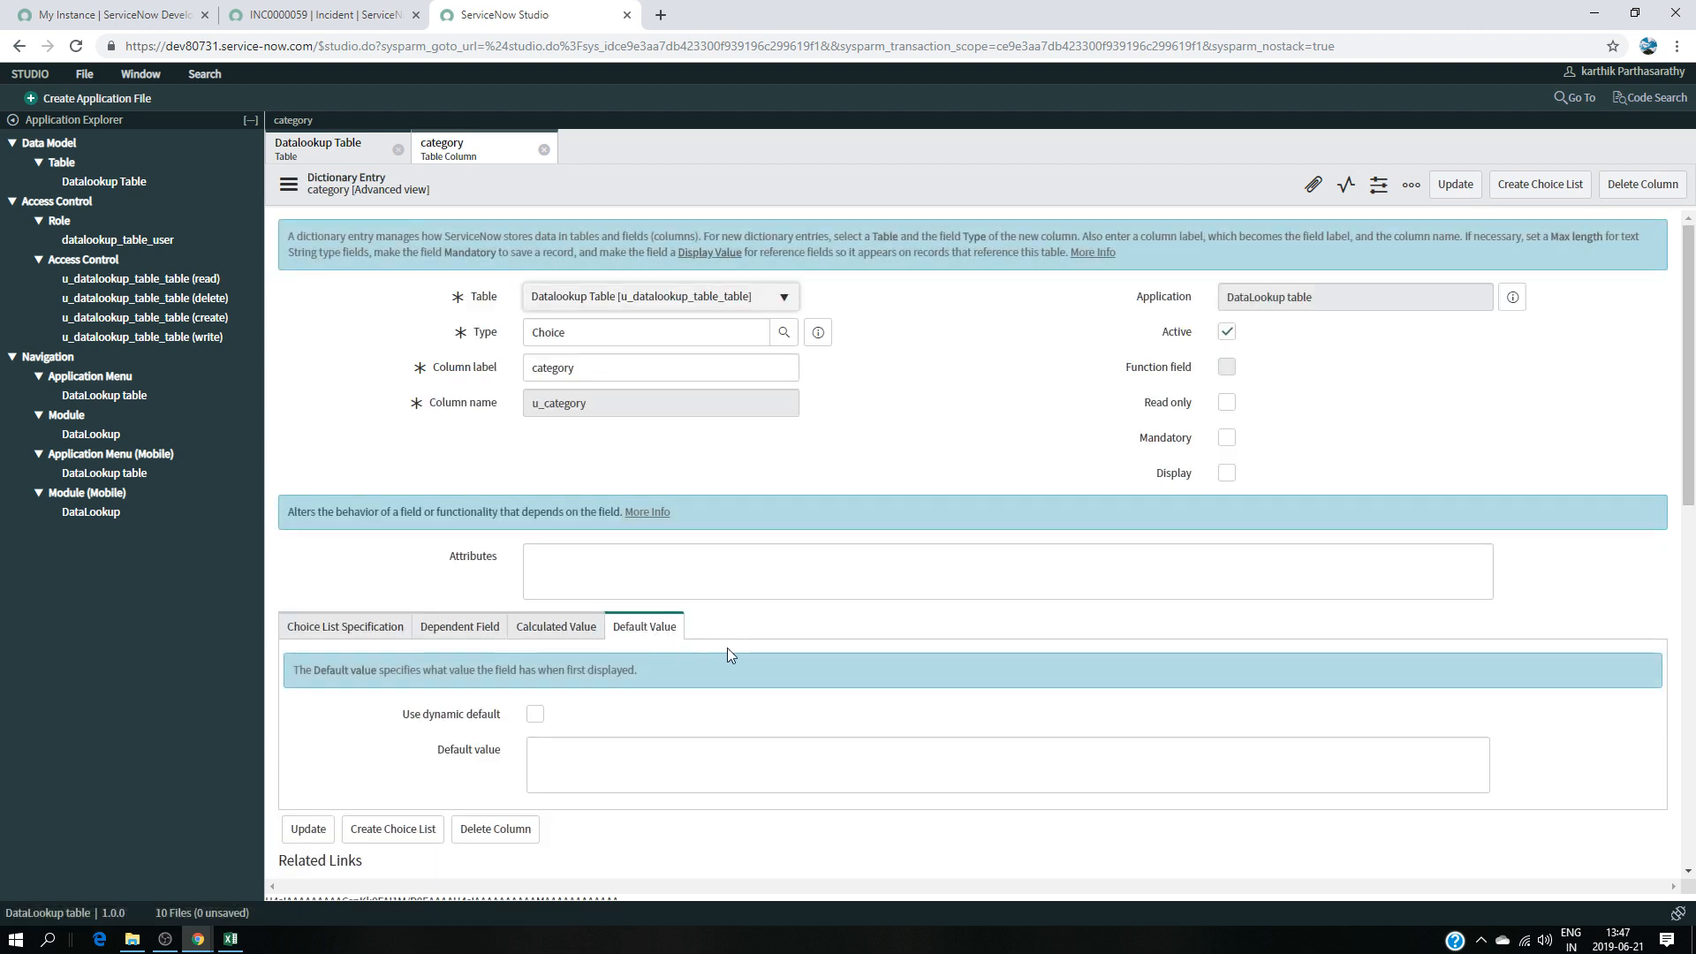
{"action": "scroll", "coordinate": [698, 637], "scroll_direction": "down", "scroll_amount": 3}
{"action": "left_click", "coordinate": [339, 362]}
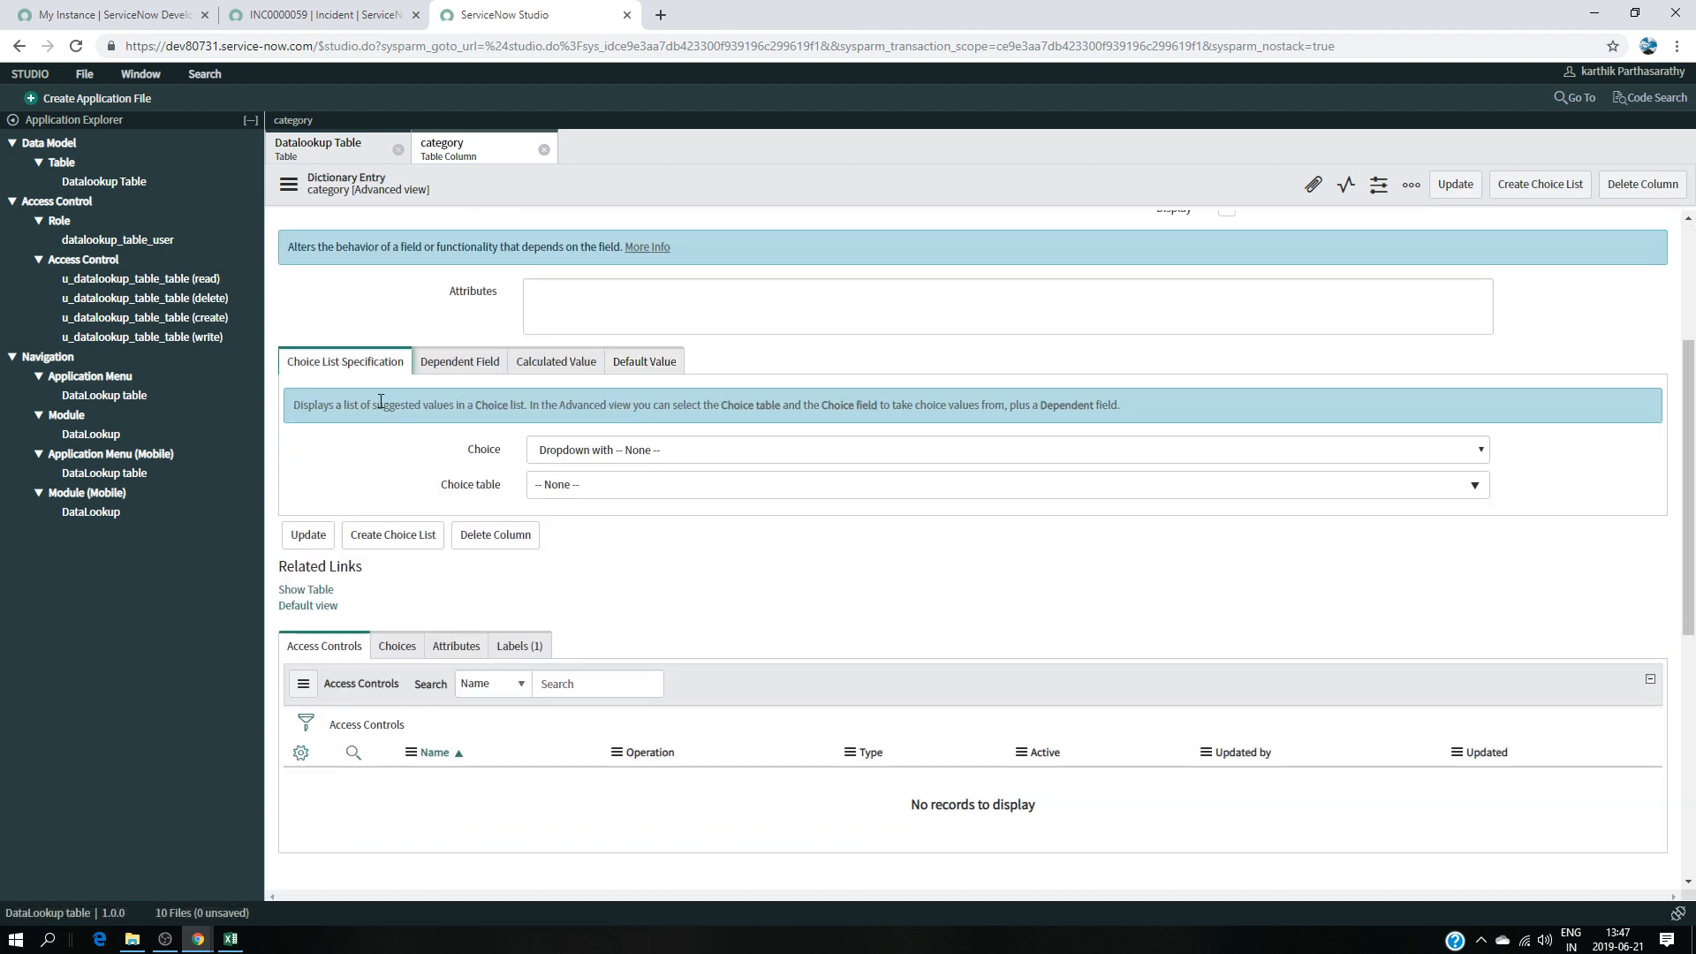
- Set the category column's choice table to Incident [incident] and choice field to Category, and update the entry
{"action": "left_click", "coordinate": [630, 493]}
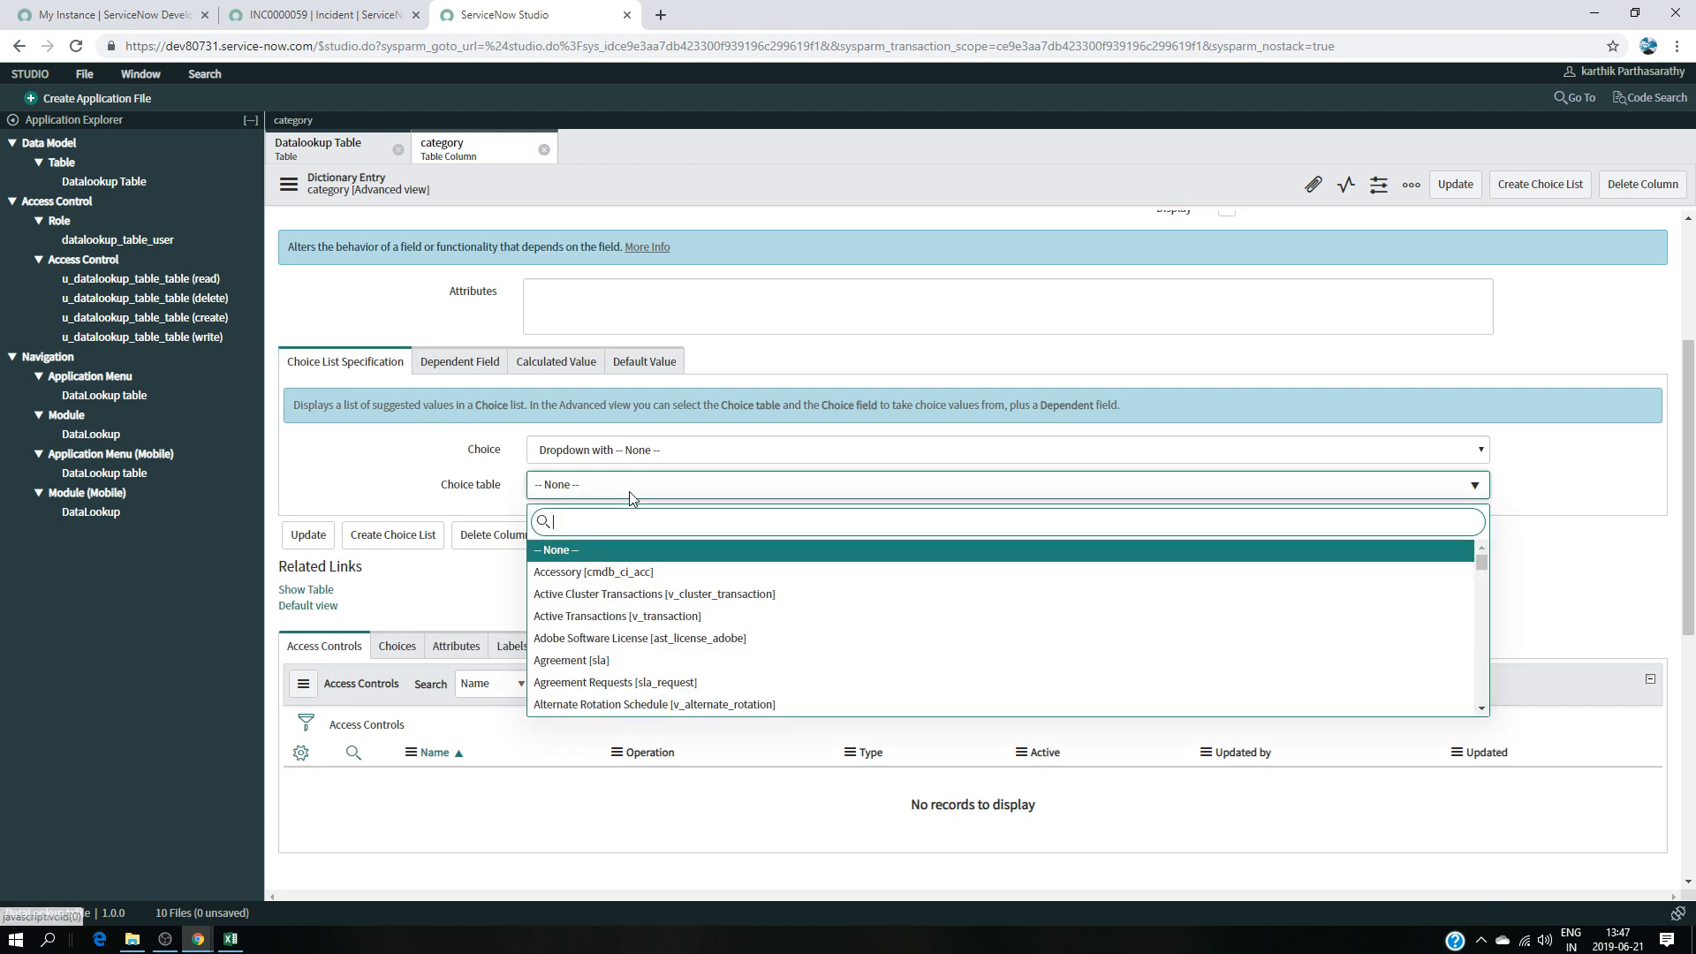
{"action": "type", "text": "nee"}
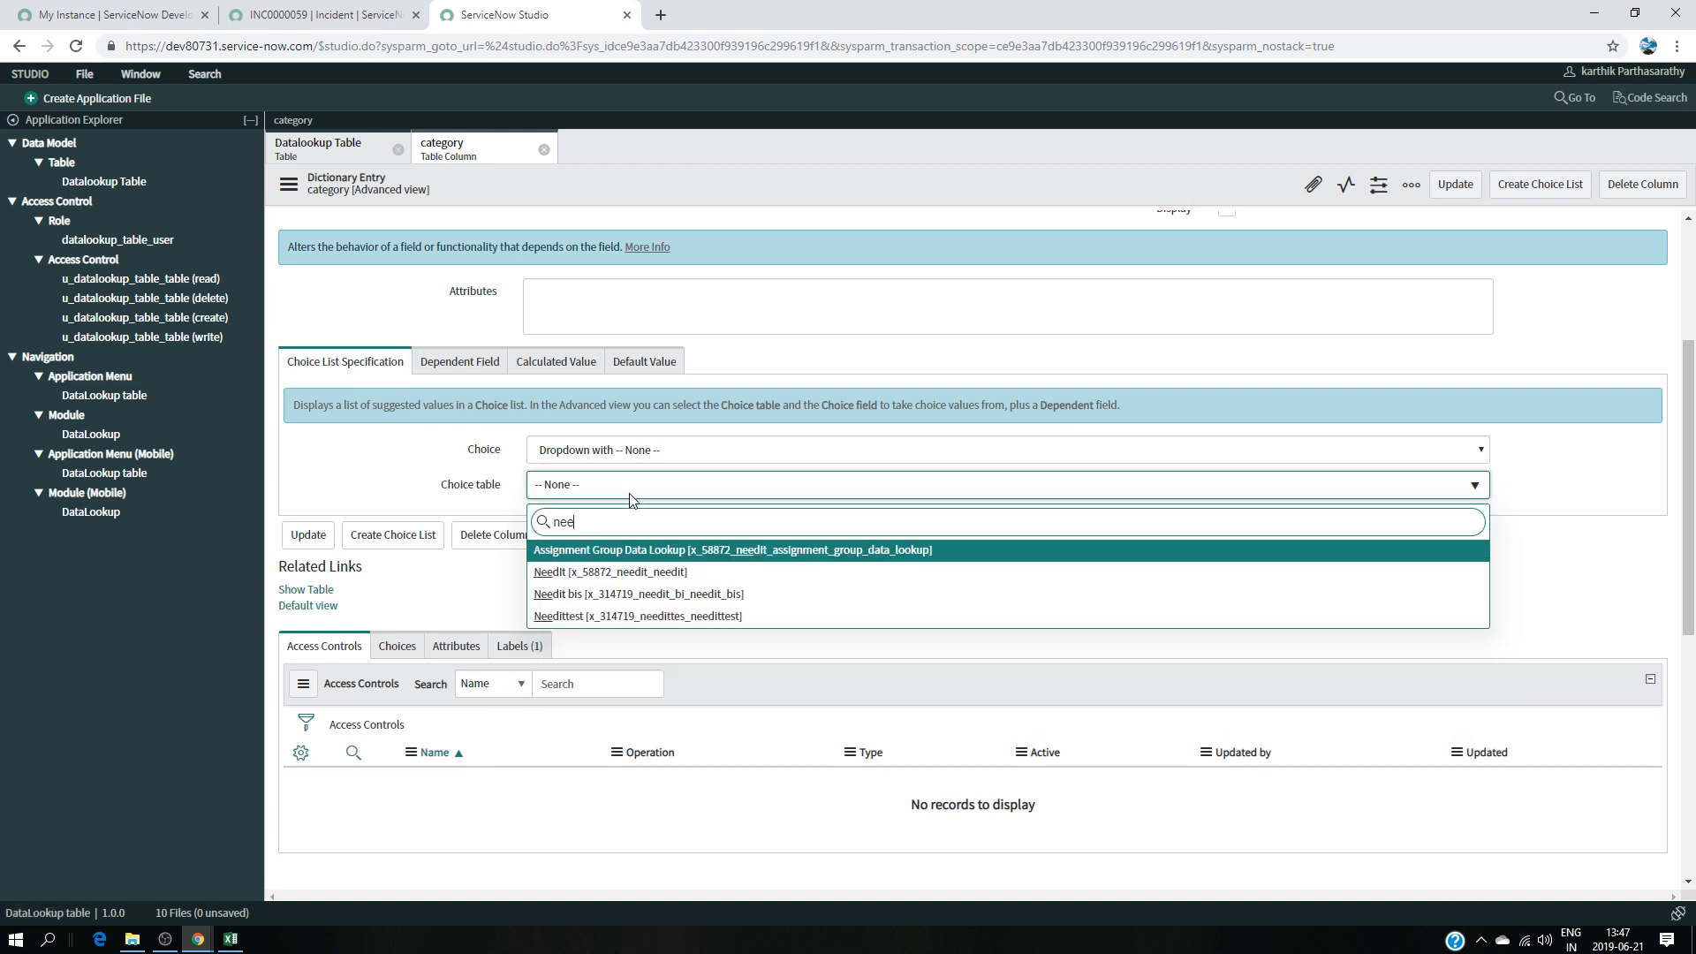
{"action": "key", "text": "BackSpace"}
{"action": "key", "text": "BackSpace"}
{"action": "key", "text": "BackSpace"}
{"action": "type", "text": "inc"}
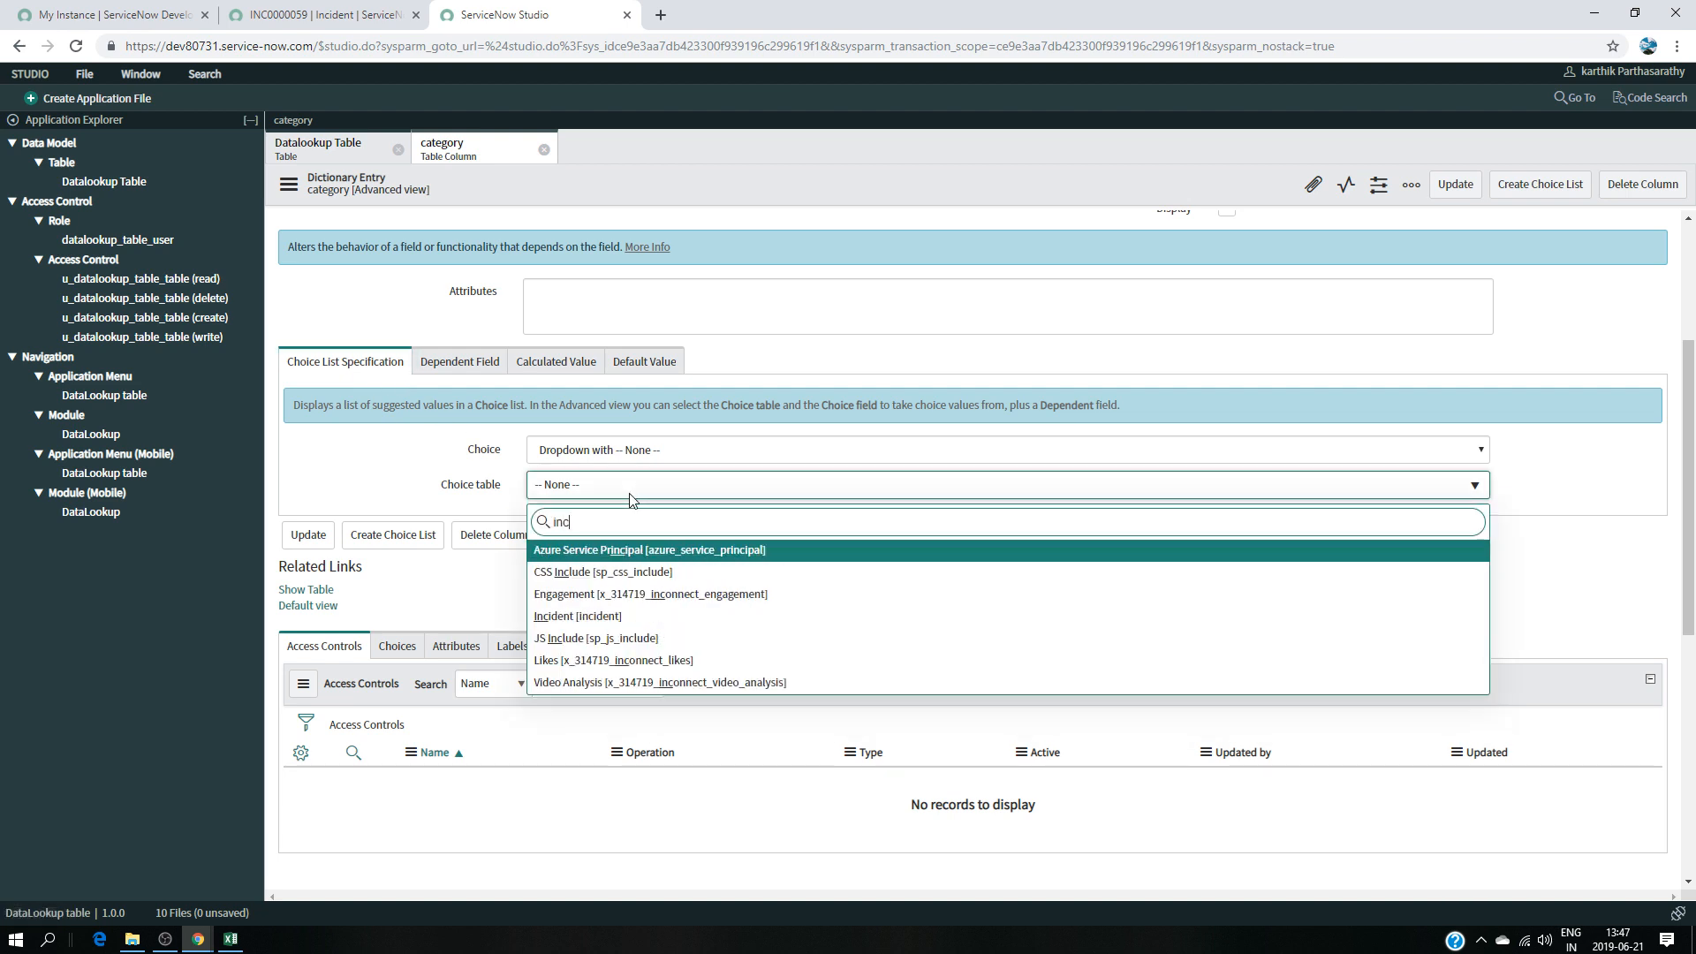
{"action": "left_click", "coordinate": [618, 616]}
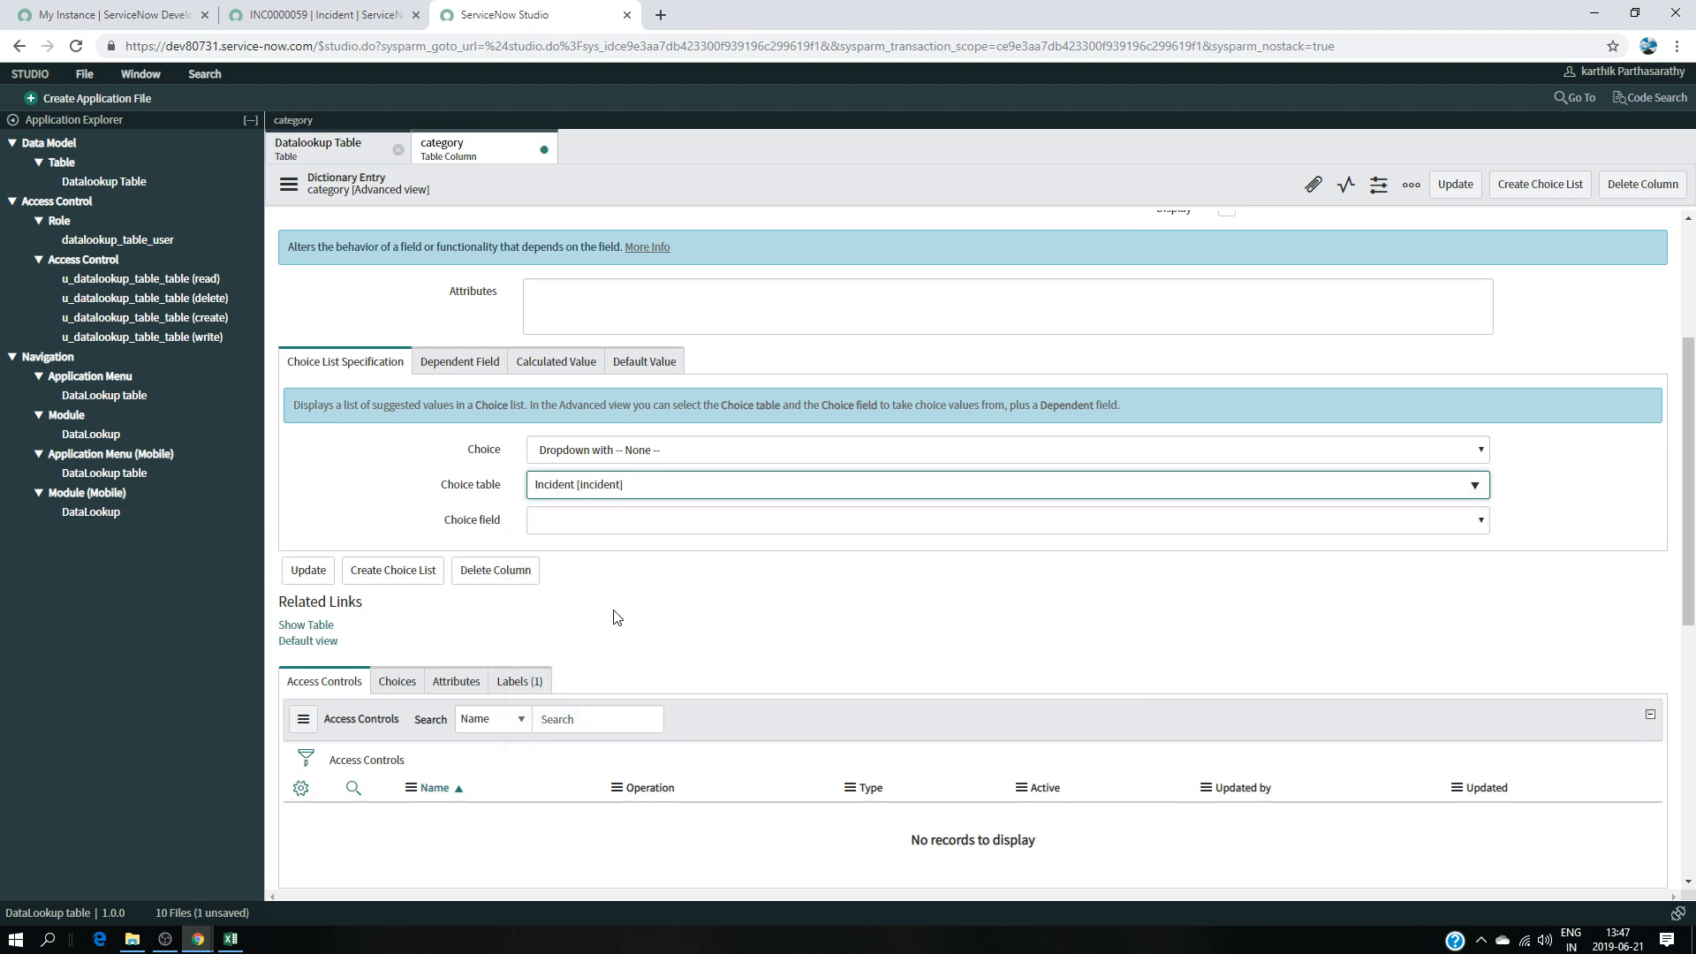
{"action": "left_click", "coordinate": [643, 523]}
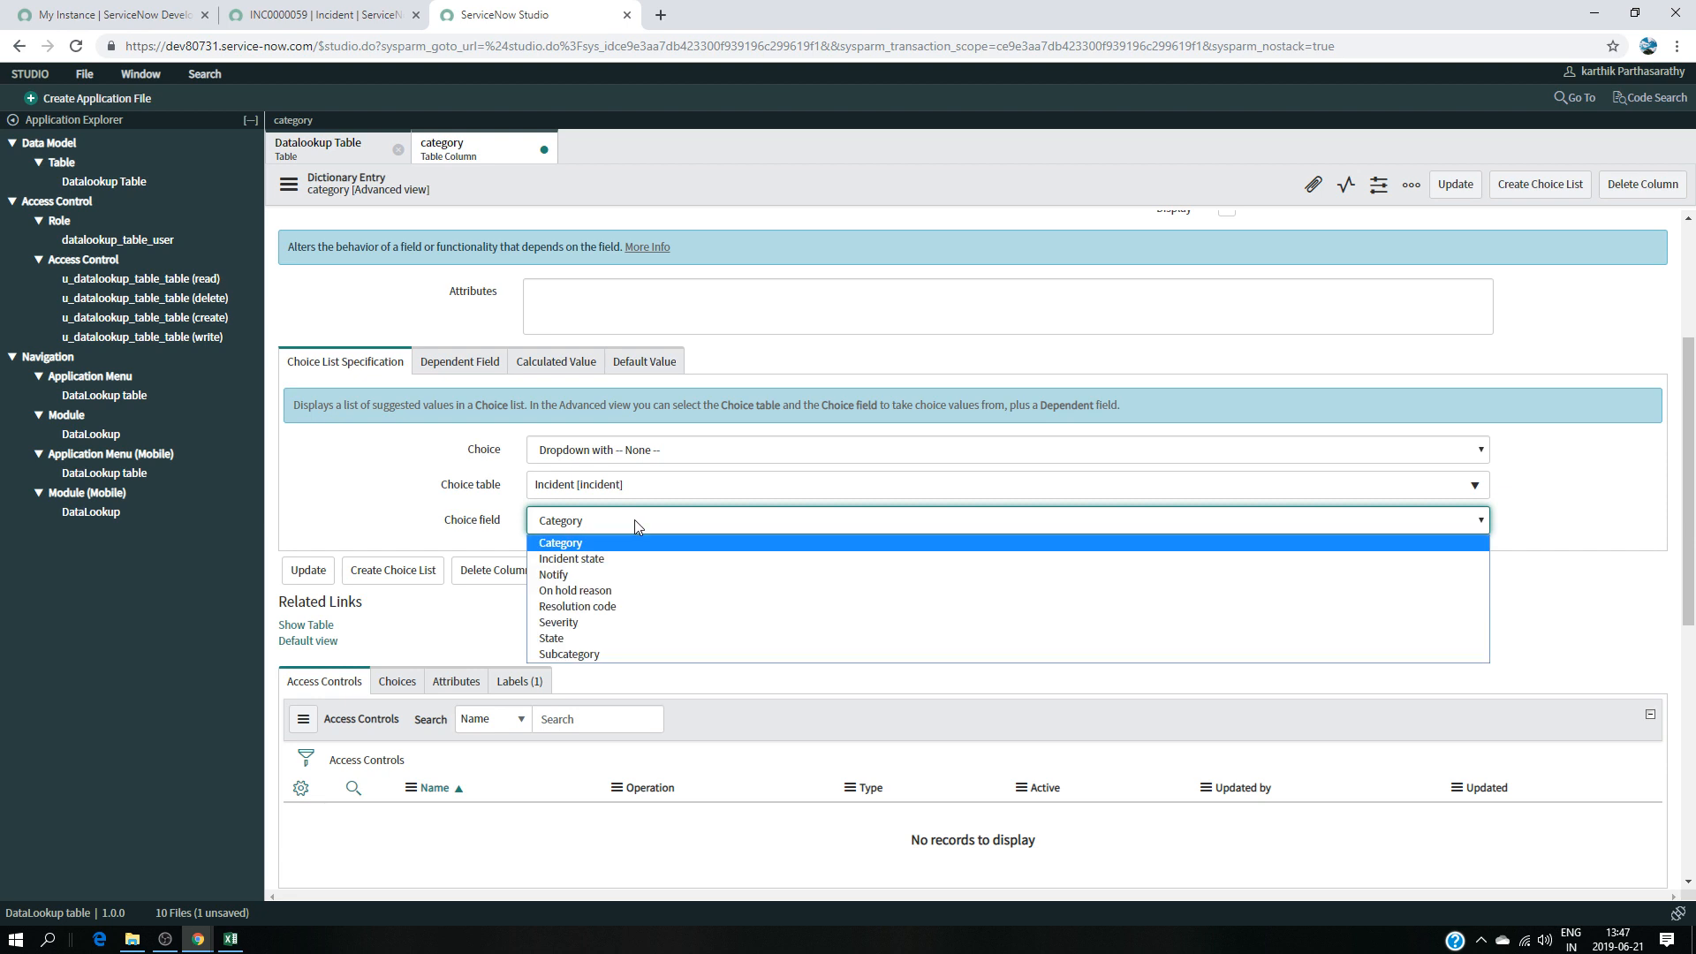
{"action": "left_click", "coordinate": [634, 520]}
{"action": "left_click", "coordinate": [309, 569]}
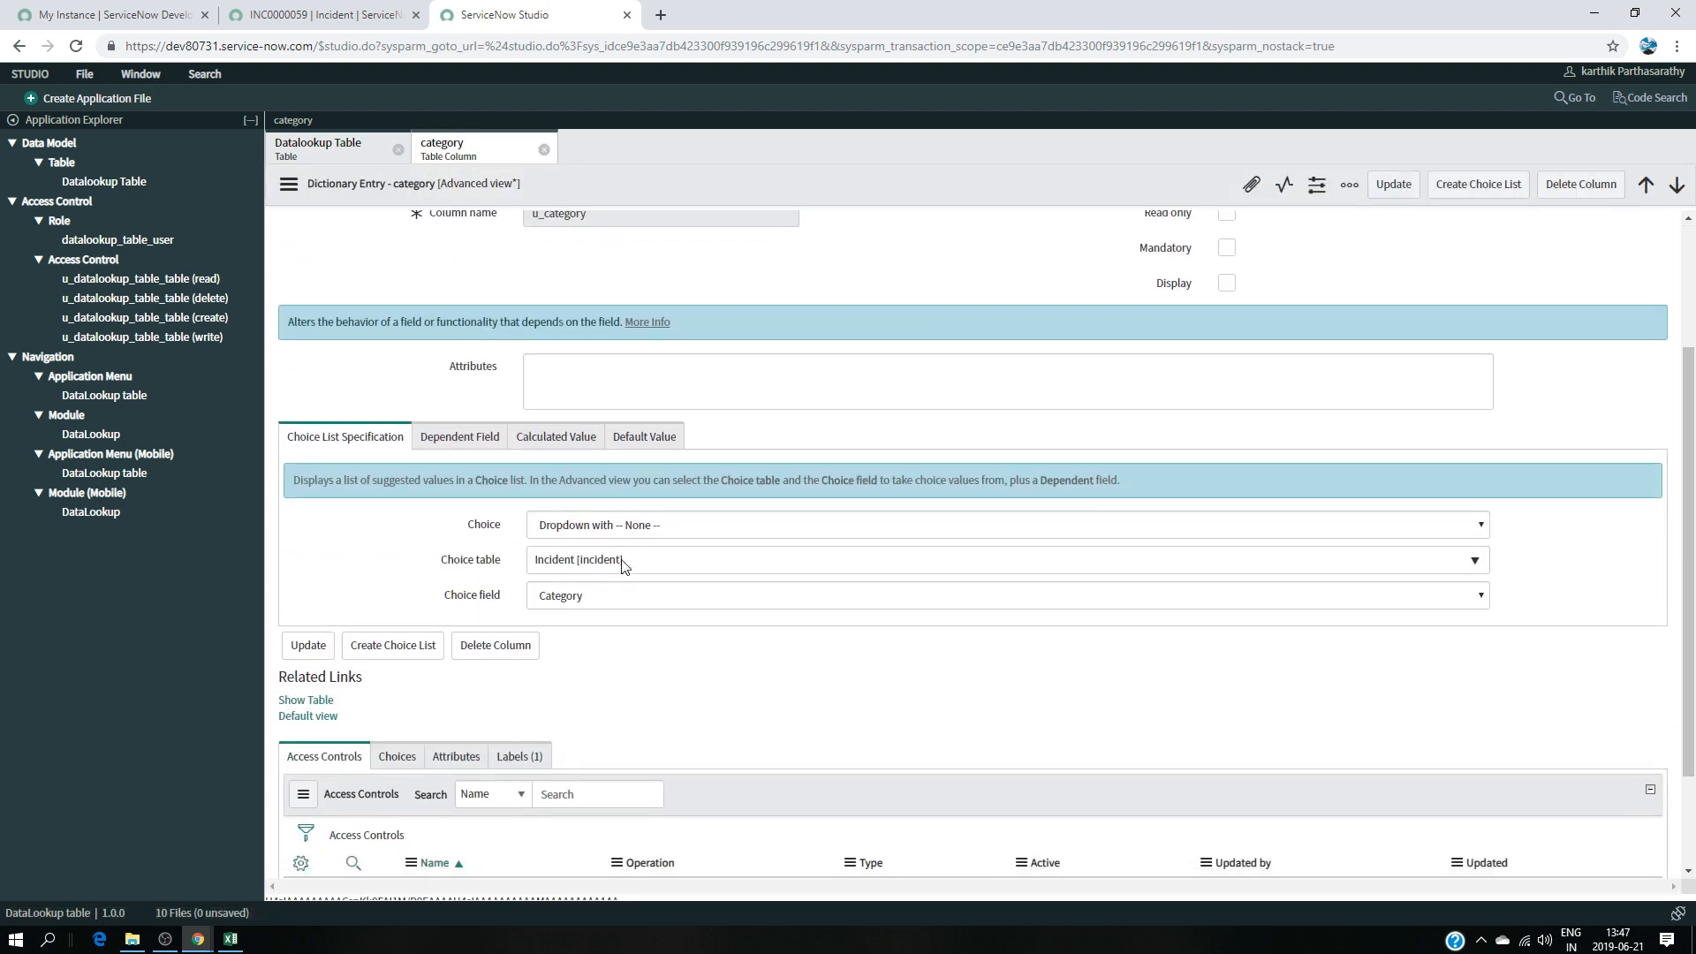
- Check the category column's choices and choice list specification, and close its dictionary entry
{"action": "left_click", "coordinate": [396, 620]}
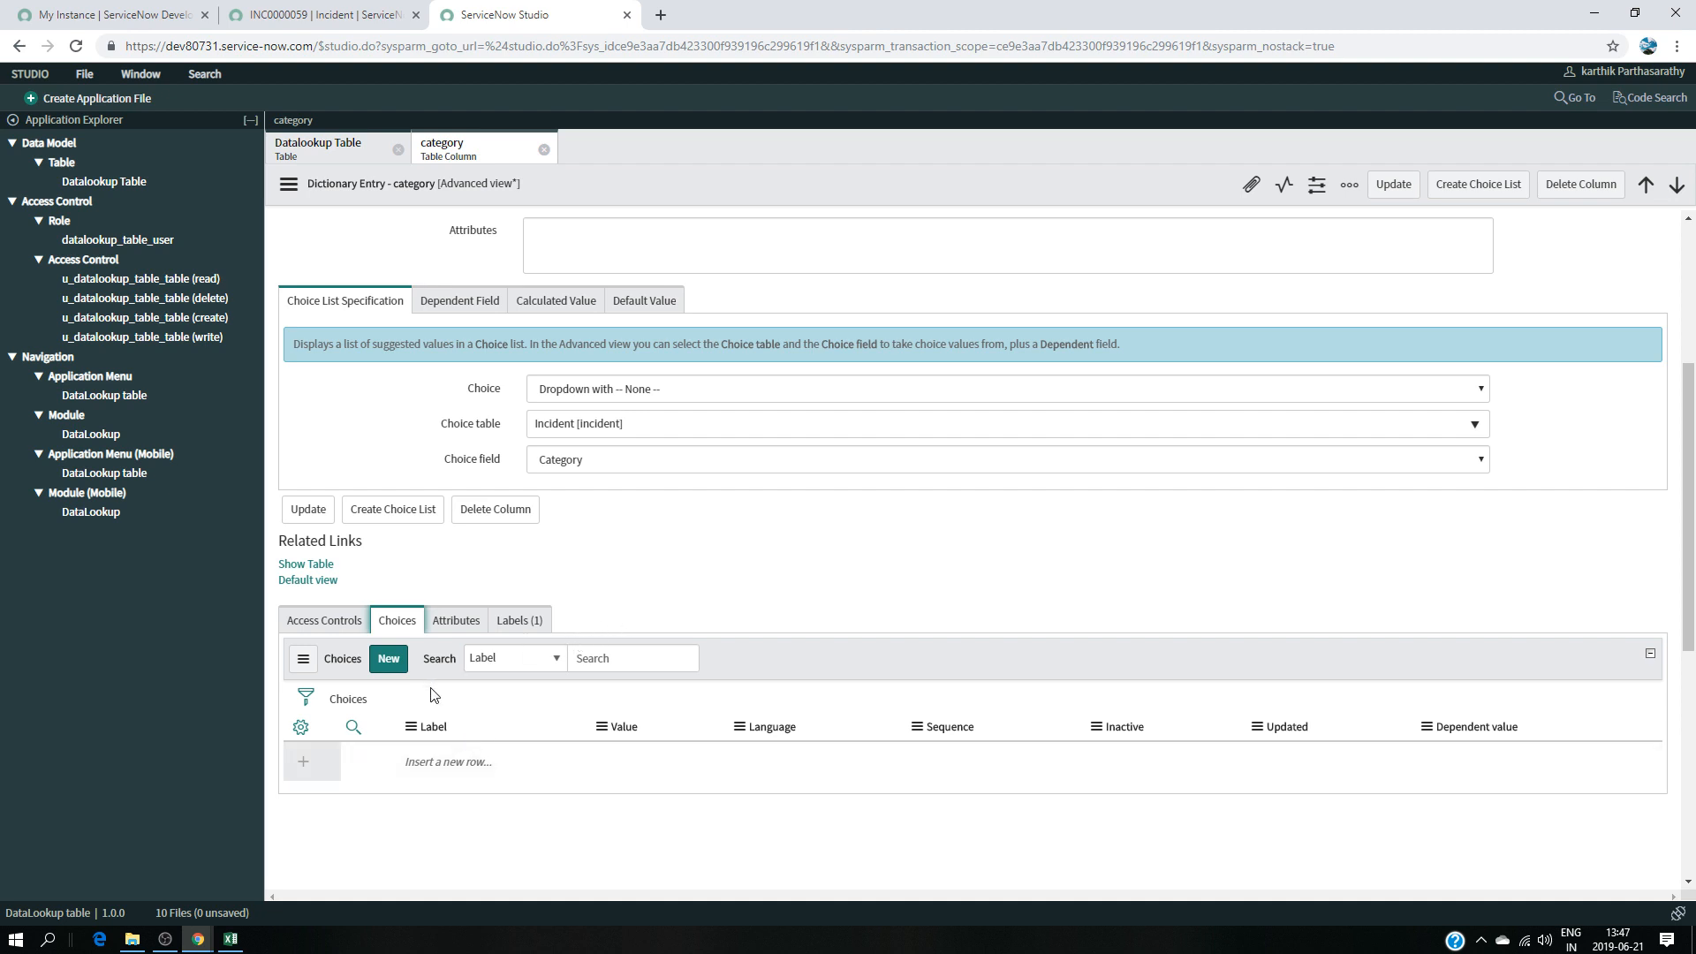
{"action": "scroll", "coordinate": [503, 797], "scroll_direction": "up", "scroll_amount": 4}
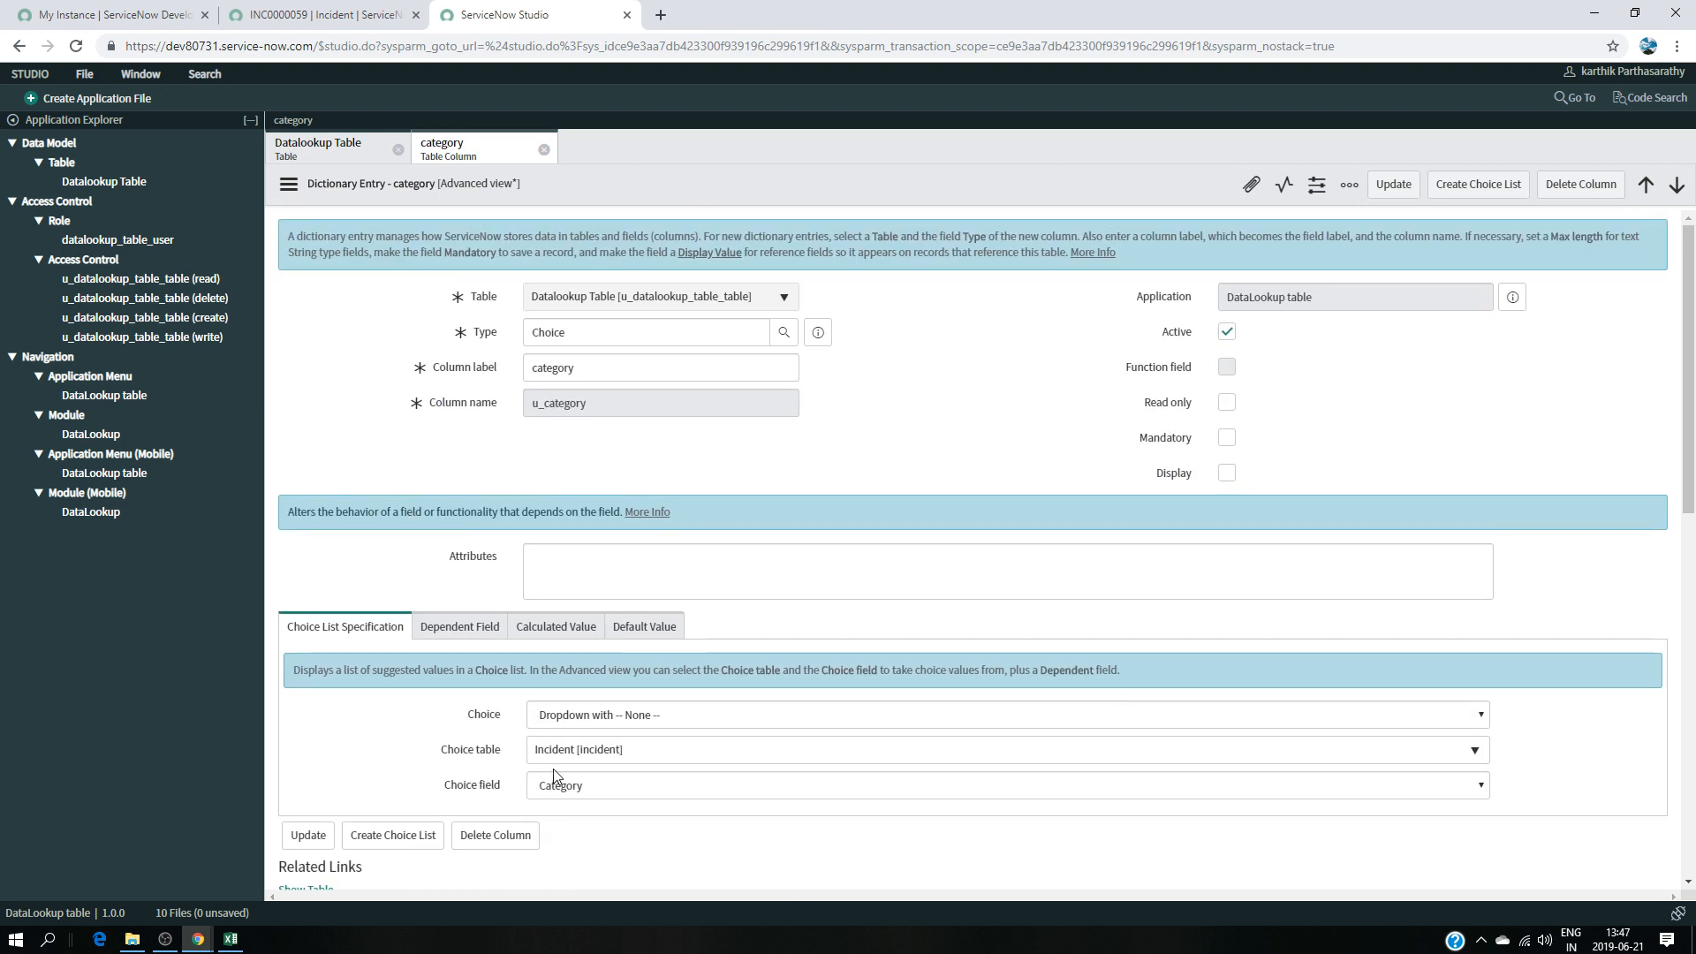
{"action": "left_click", "coordinate": [545, 149]}
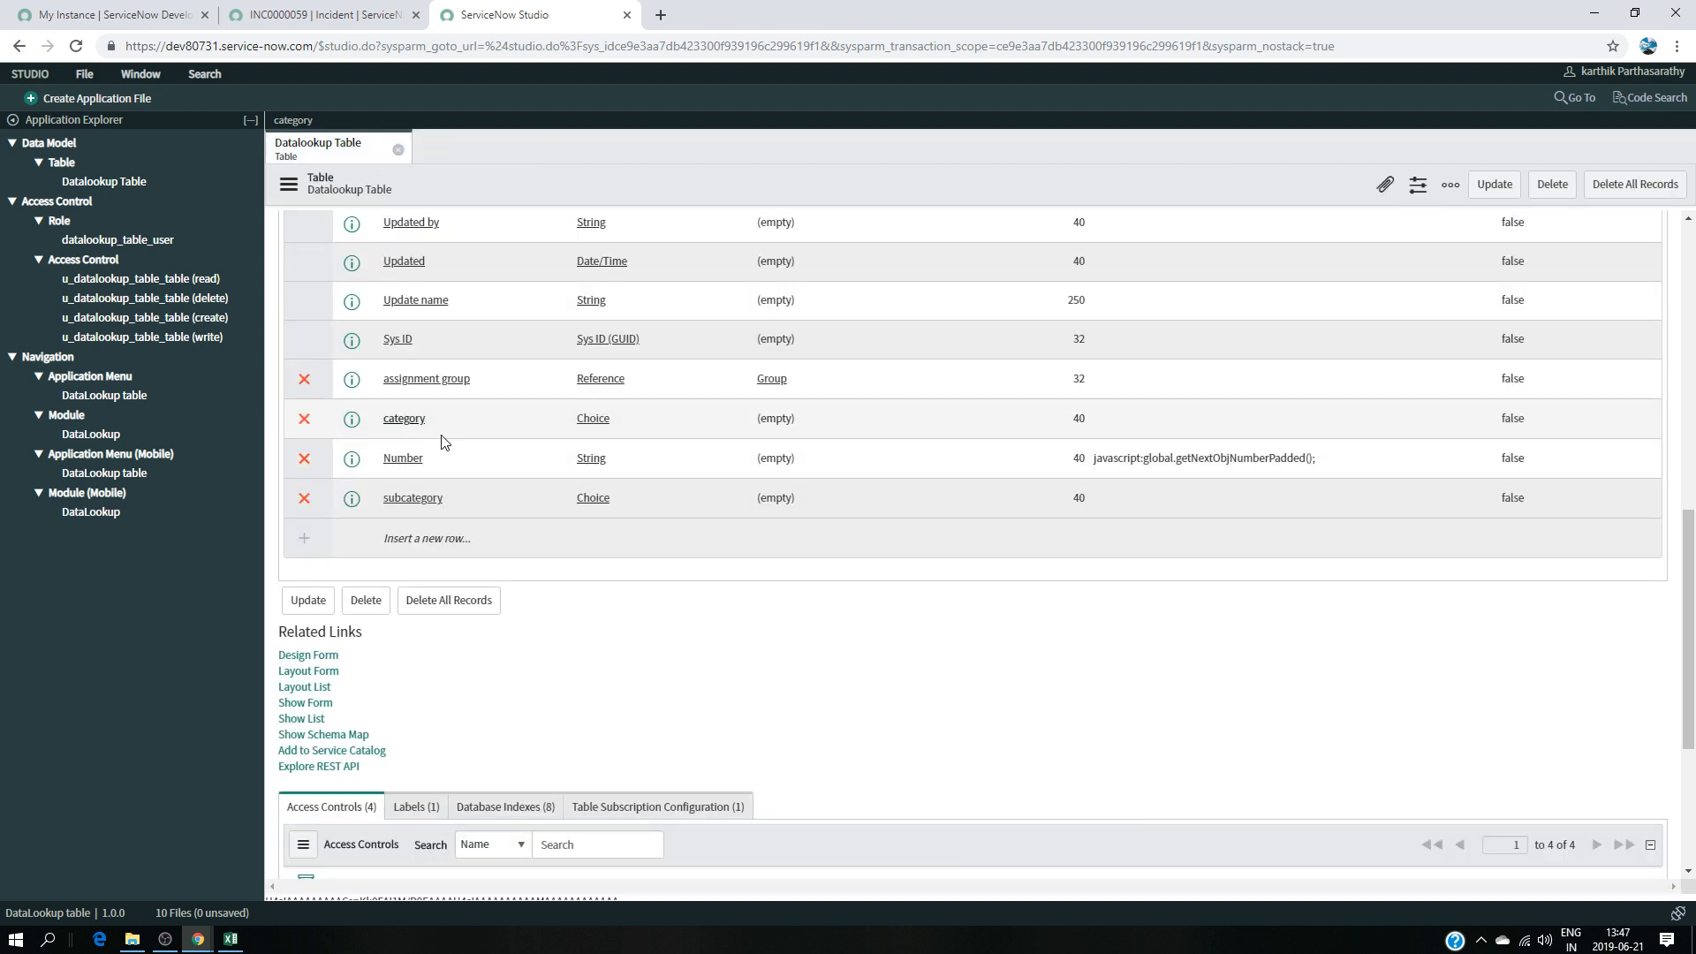
- Open the subcategory column's dictionary entry in Advanced view
{"action": "left_click", "coordinate": [420, 500]}
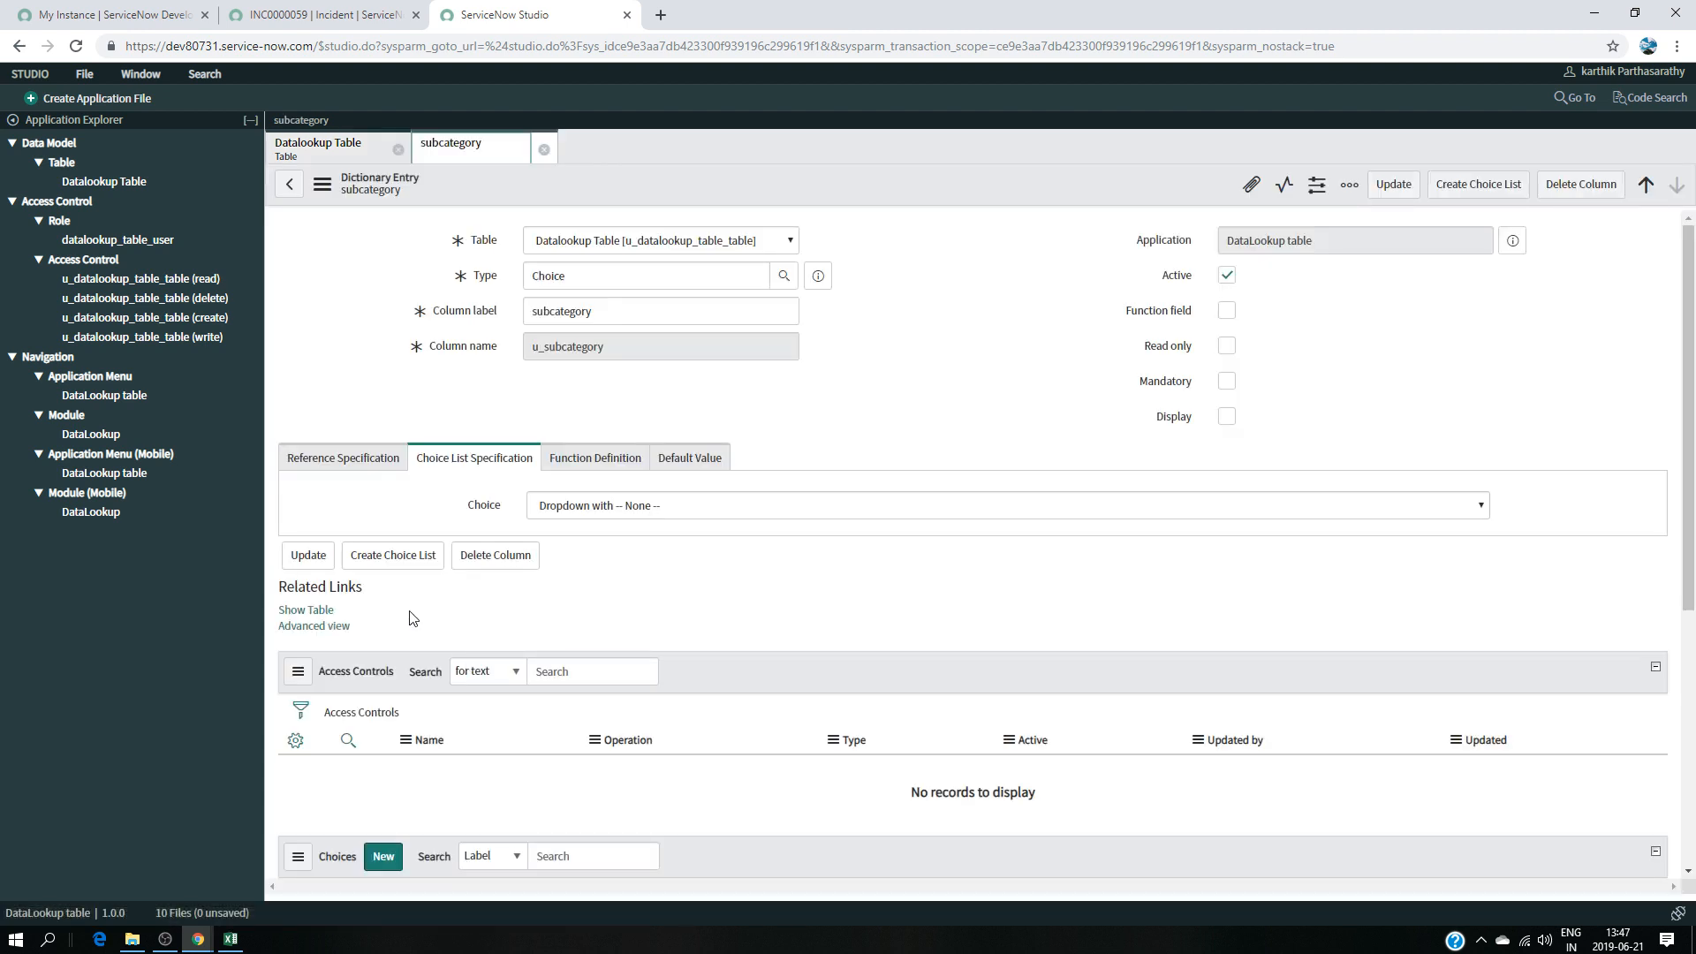
{"action": "left_click", "coordinate": [314, 655]}
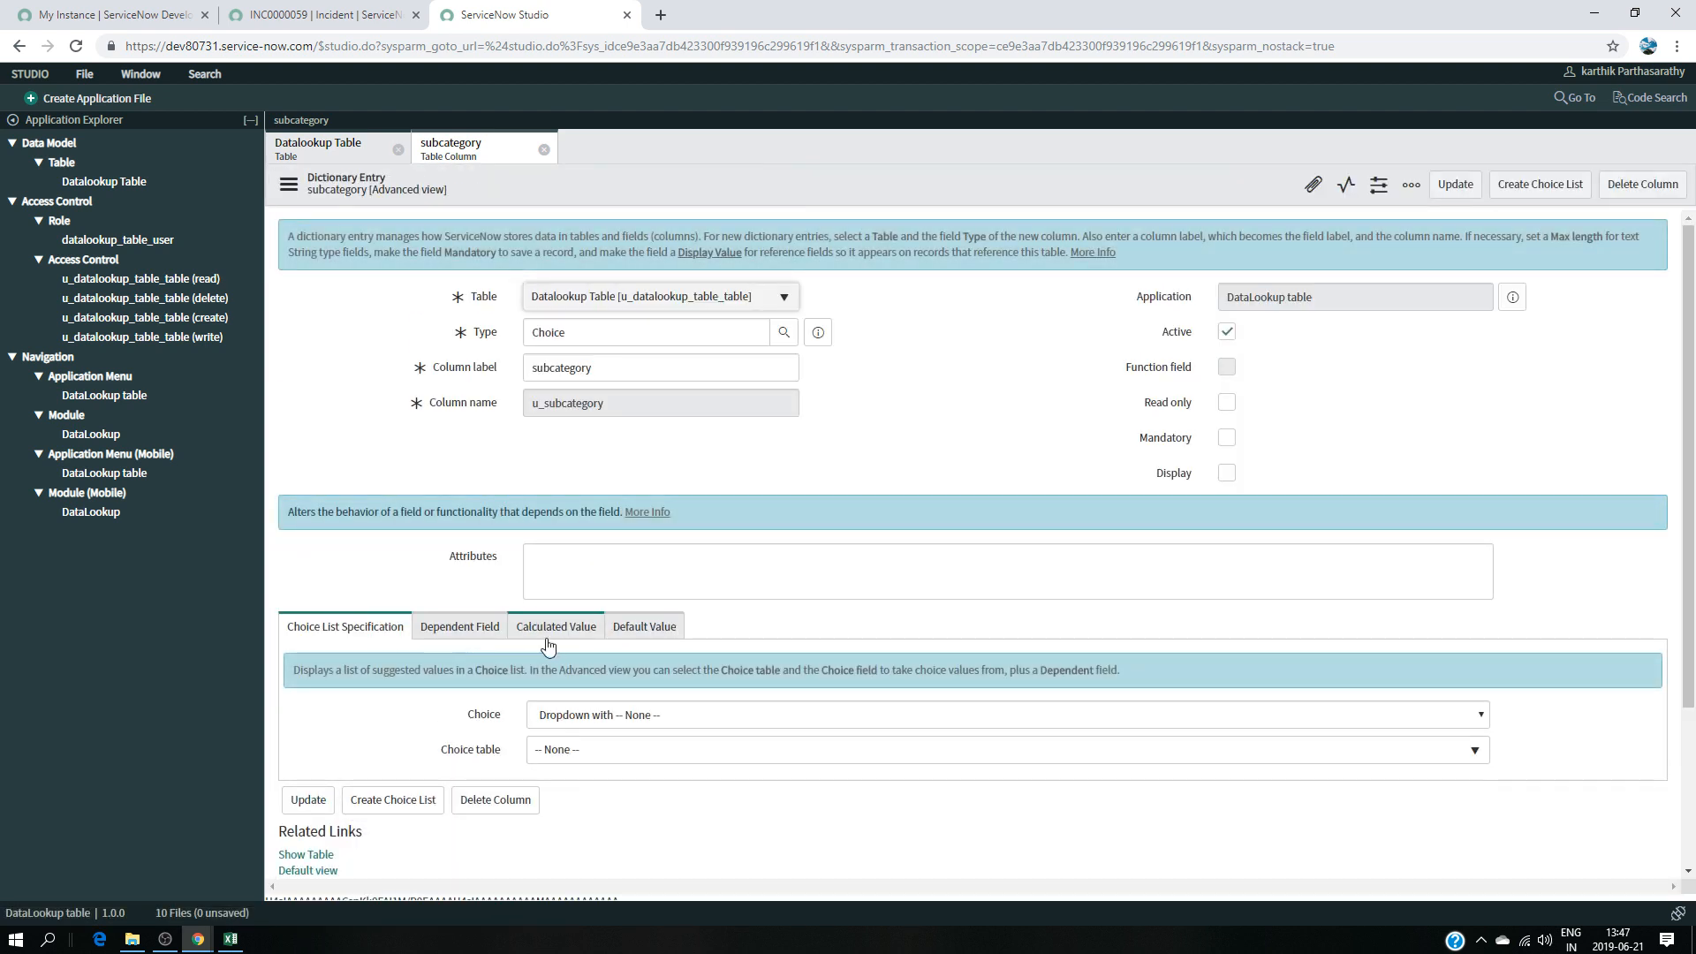
{"action": "scroll", "coordinate": [549, 642], "scroll_direction": "down", "scroll_amount": 3}
- Set the subcategory column's choice table to Incident [incident] and its choice field to Subcategory
{"action": "left_click", "coordinate": [638, 495]}
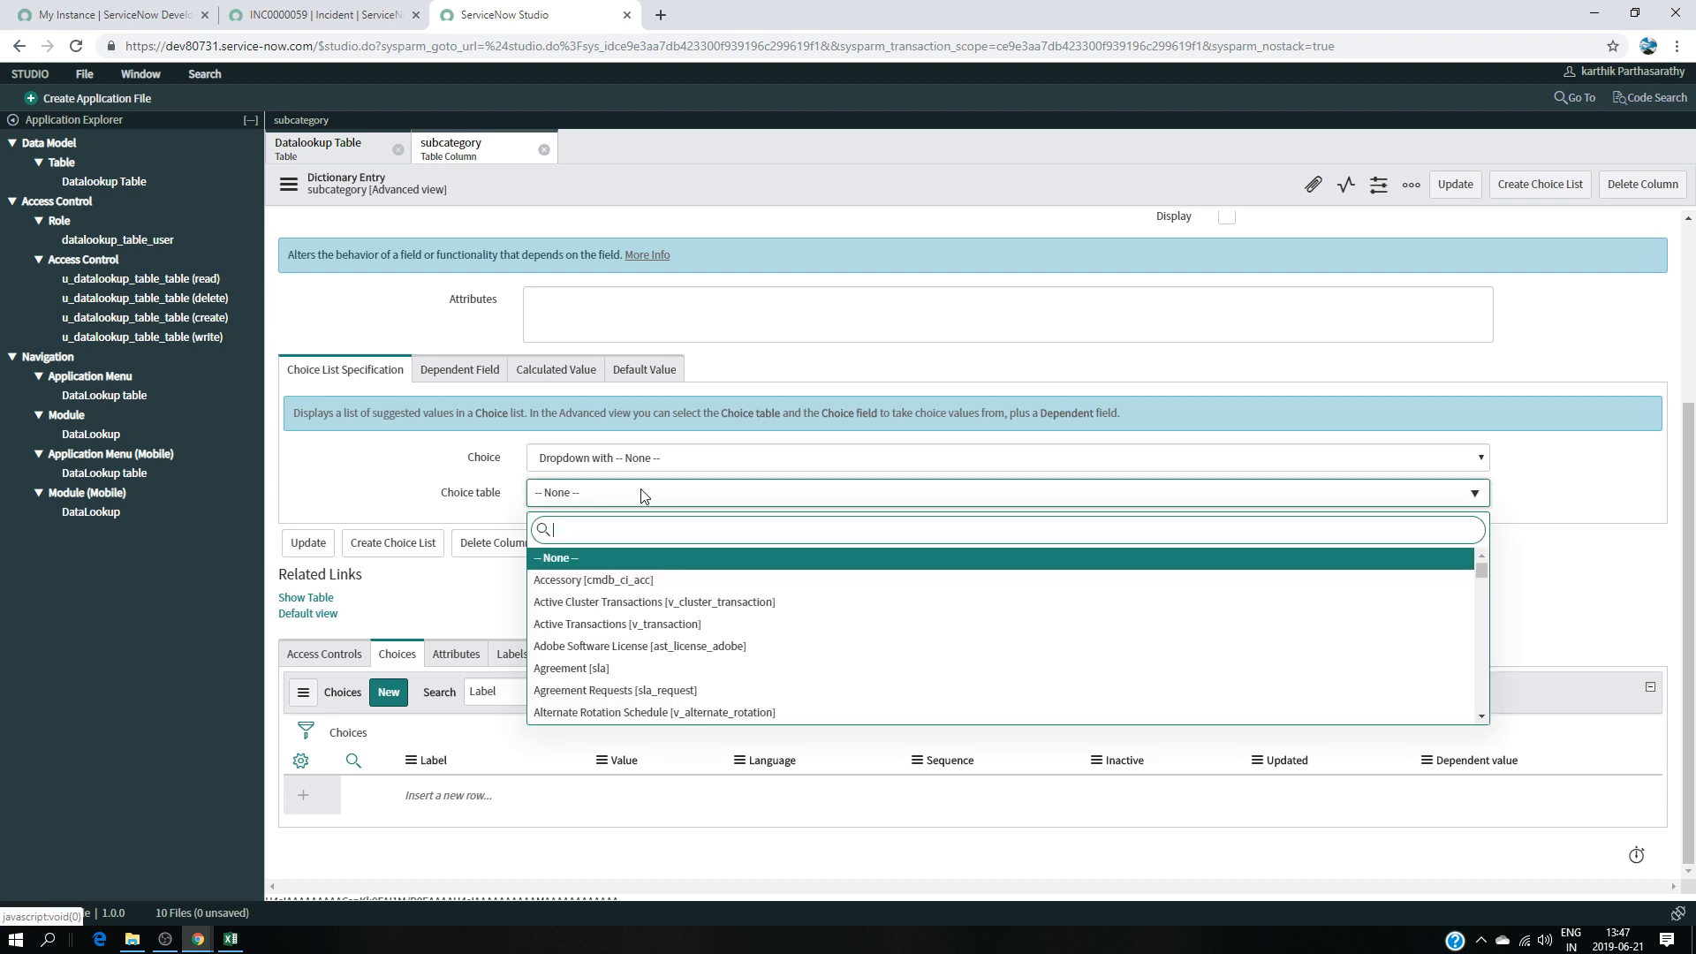
{"action": "type", "text": "in"}
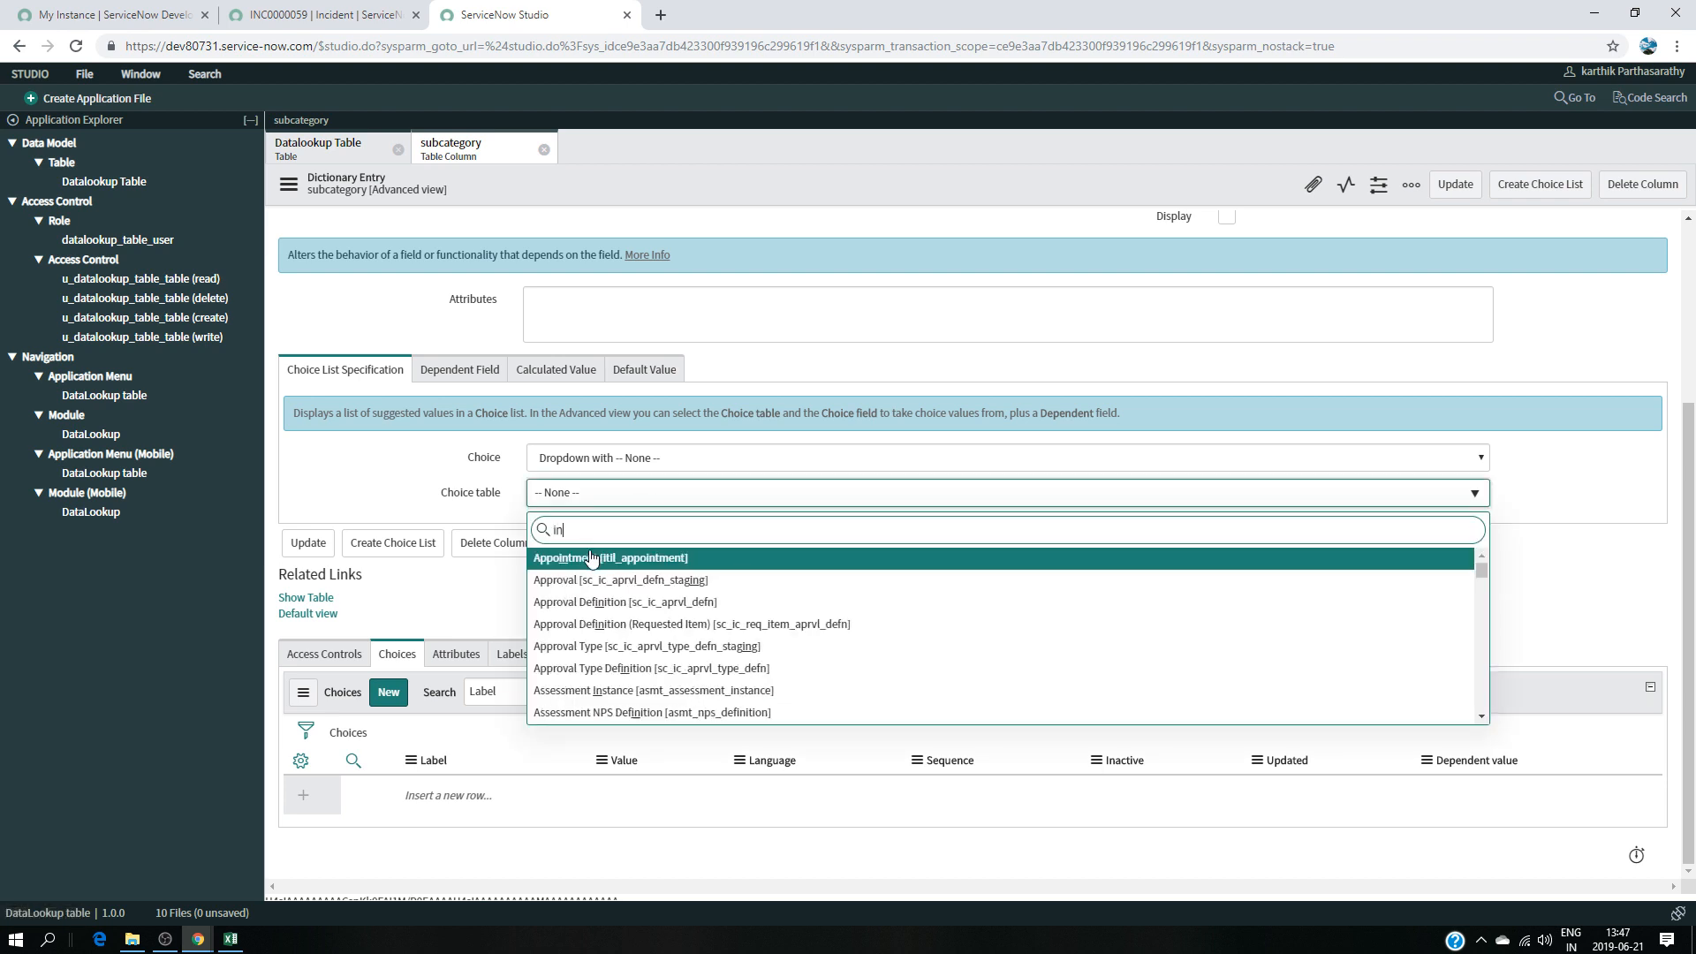
{"action": "type", "text": "c"}
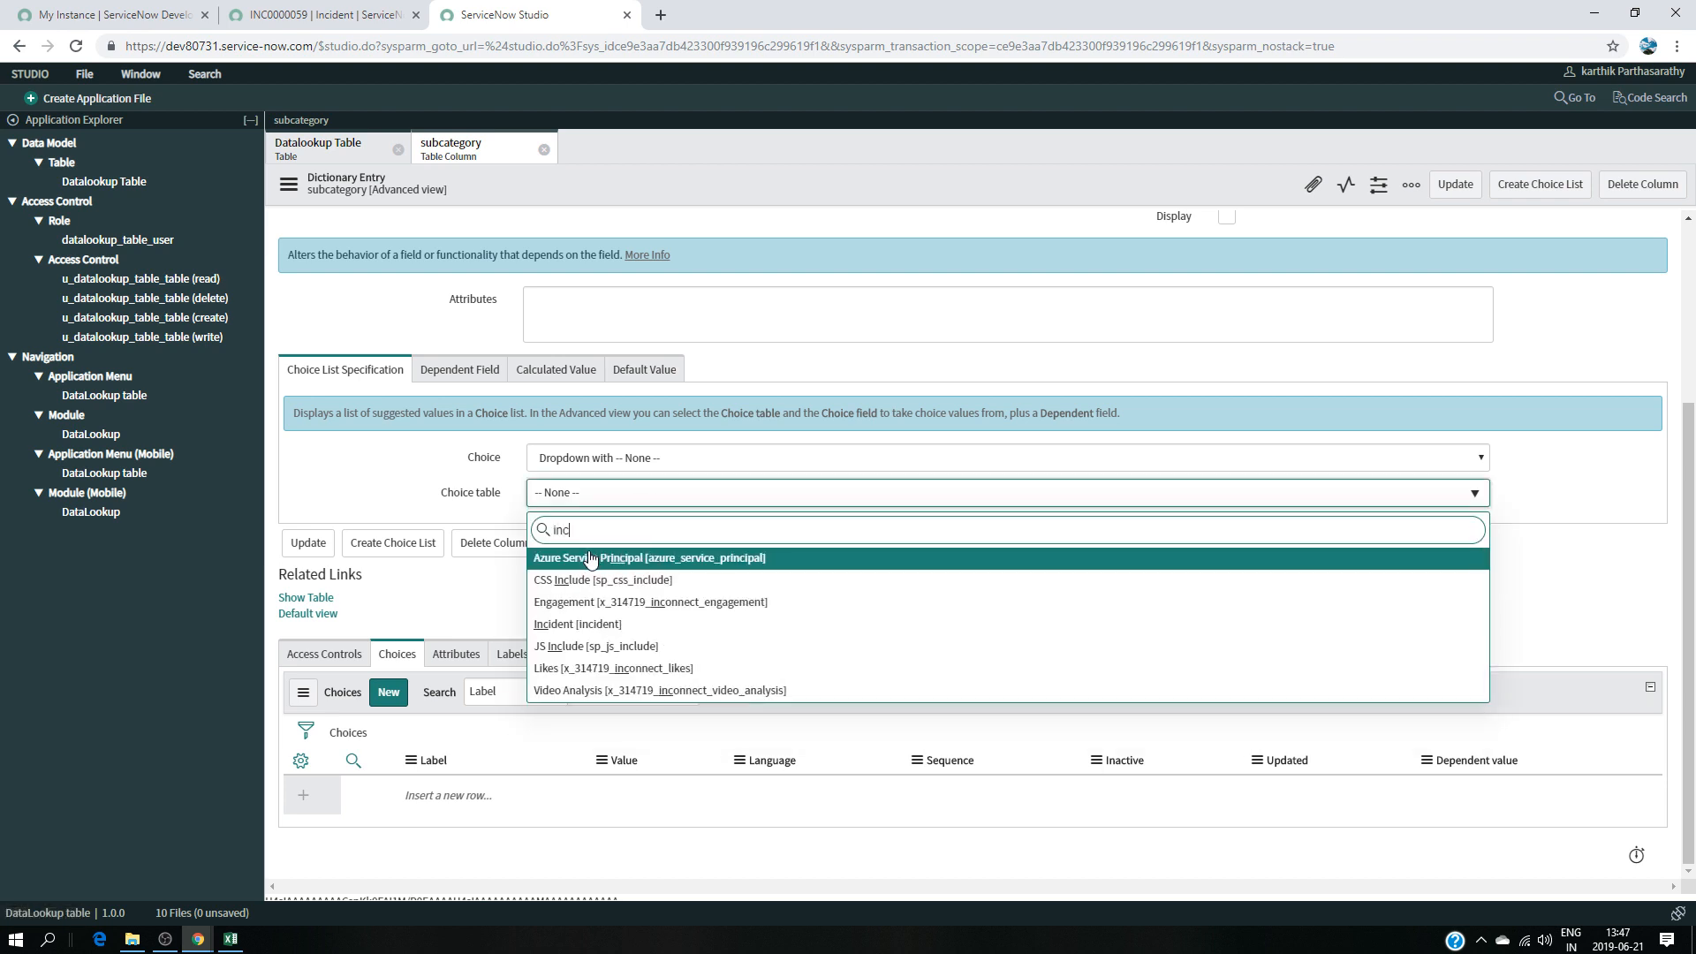
{"action": "left_click", "coordinate": [585, 629]}
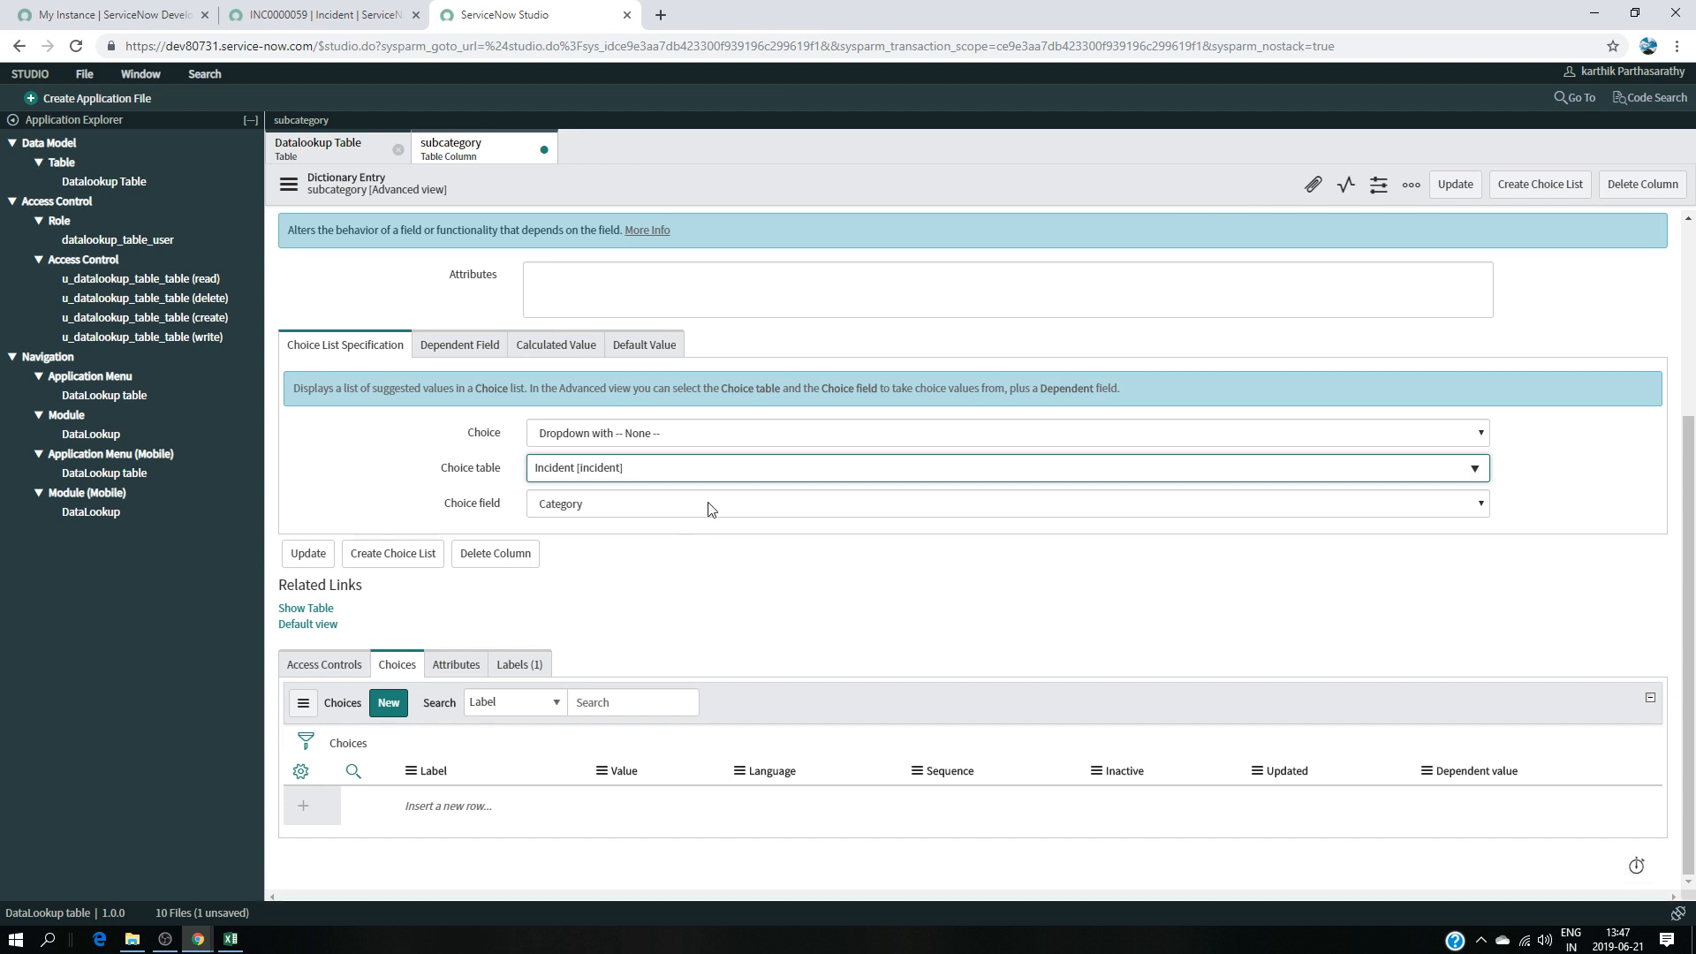
{"action": "left_click", "coordinate": [712, 505]}
{"action": "left_click", "coordinate": [650, 634]}
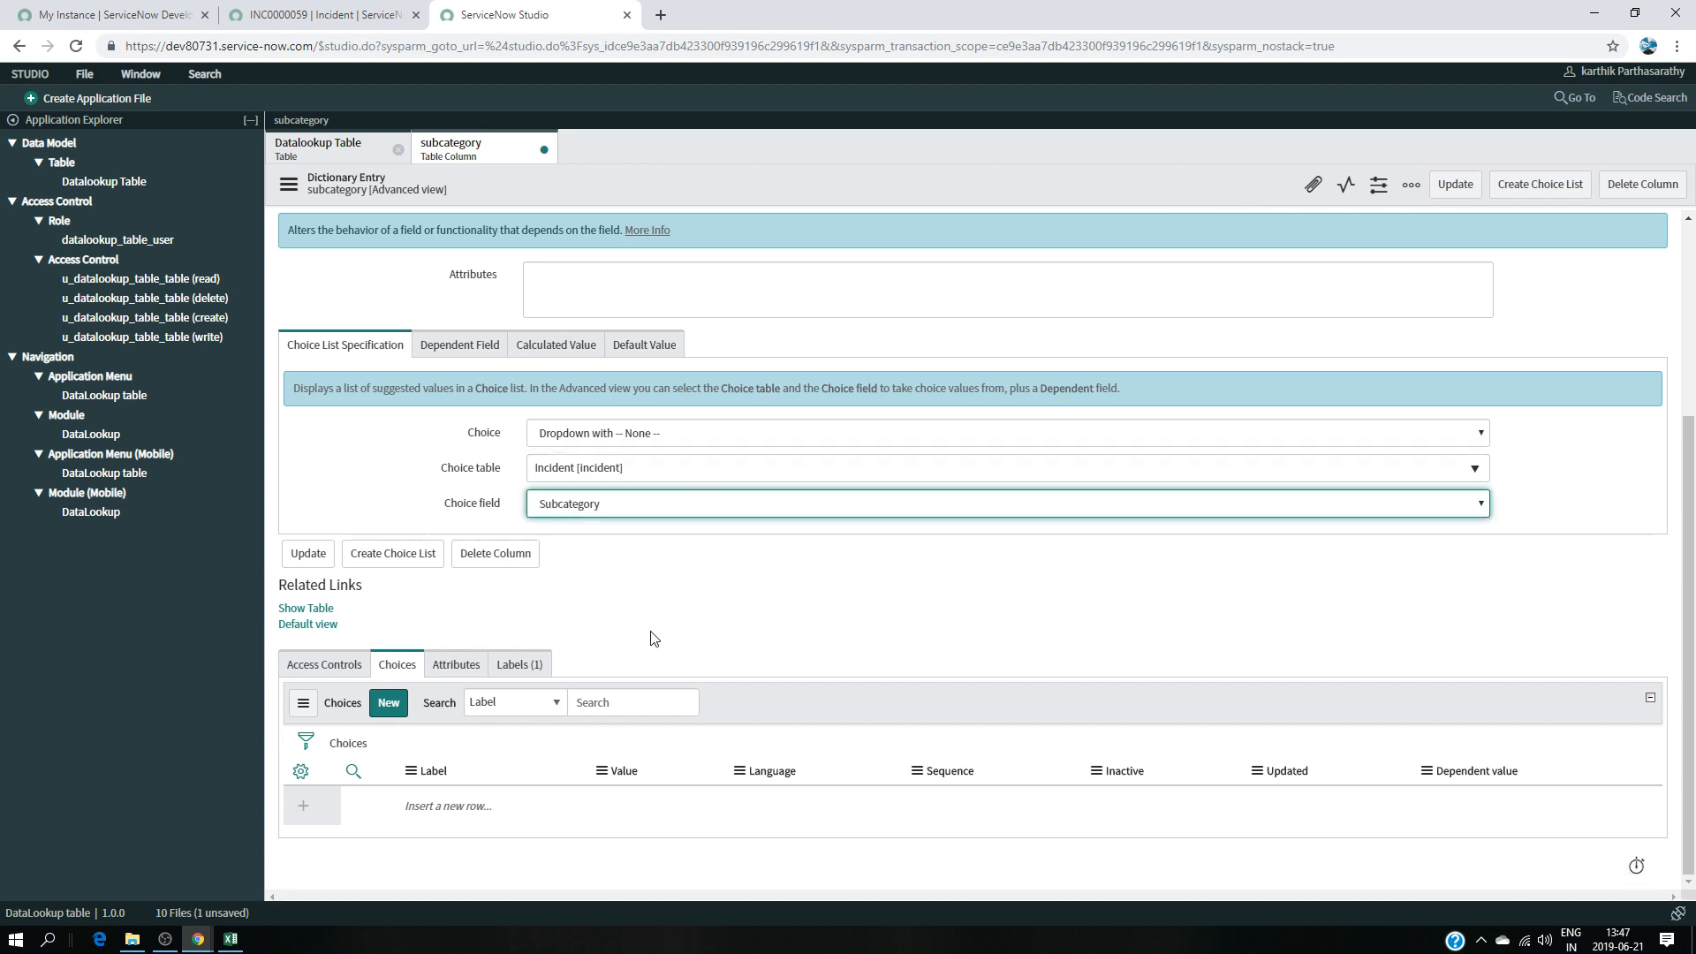
- Update the subcategory column's dictionary entry, check its saved choice list specification, and close the entry
{"action": "left_click", "coordinate": [309, 555]}
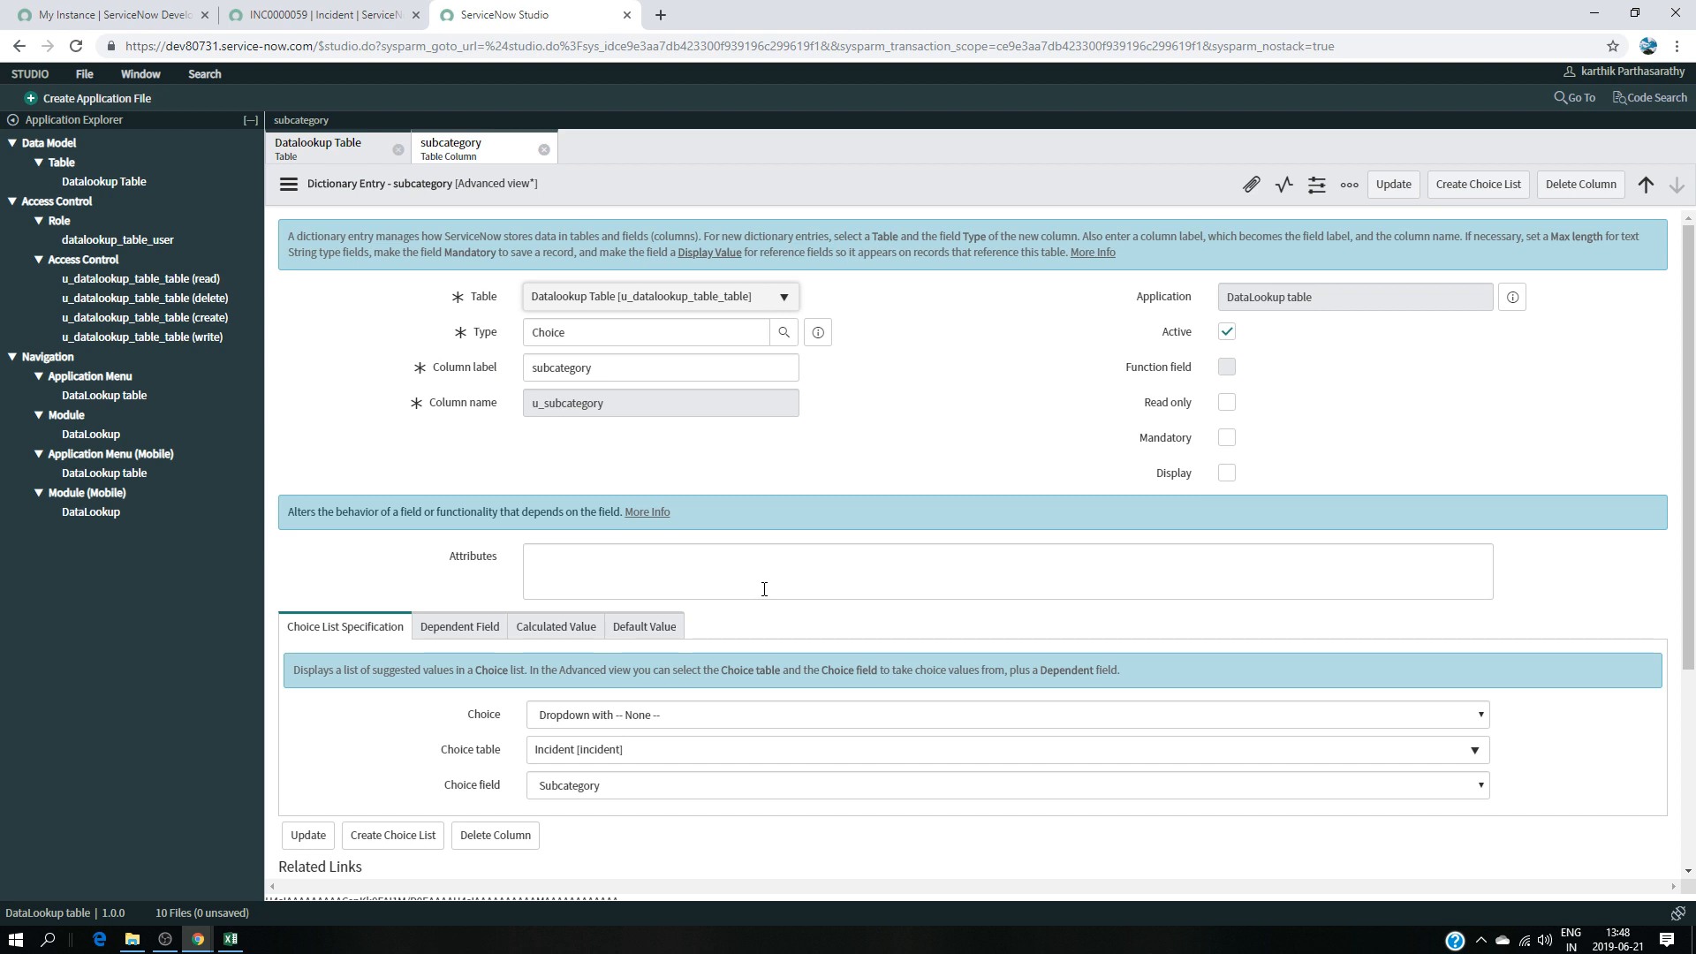
{"action": "scroll", "coordinate": [763, 588], "scroll_direction": "down", "scroll_amount": 3}
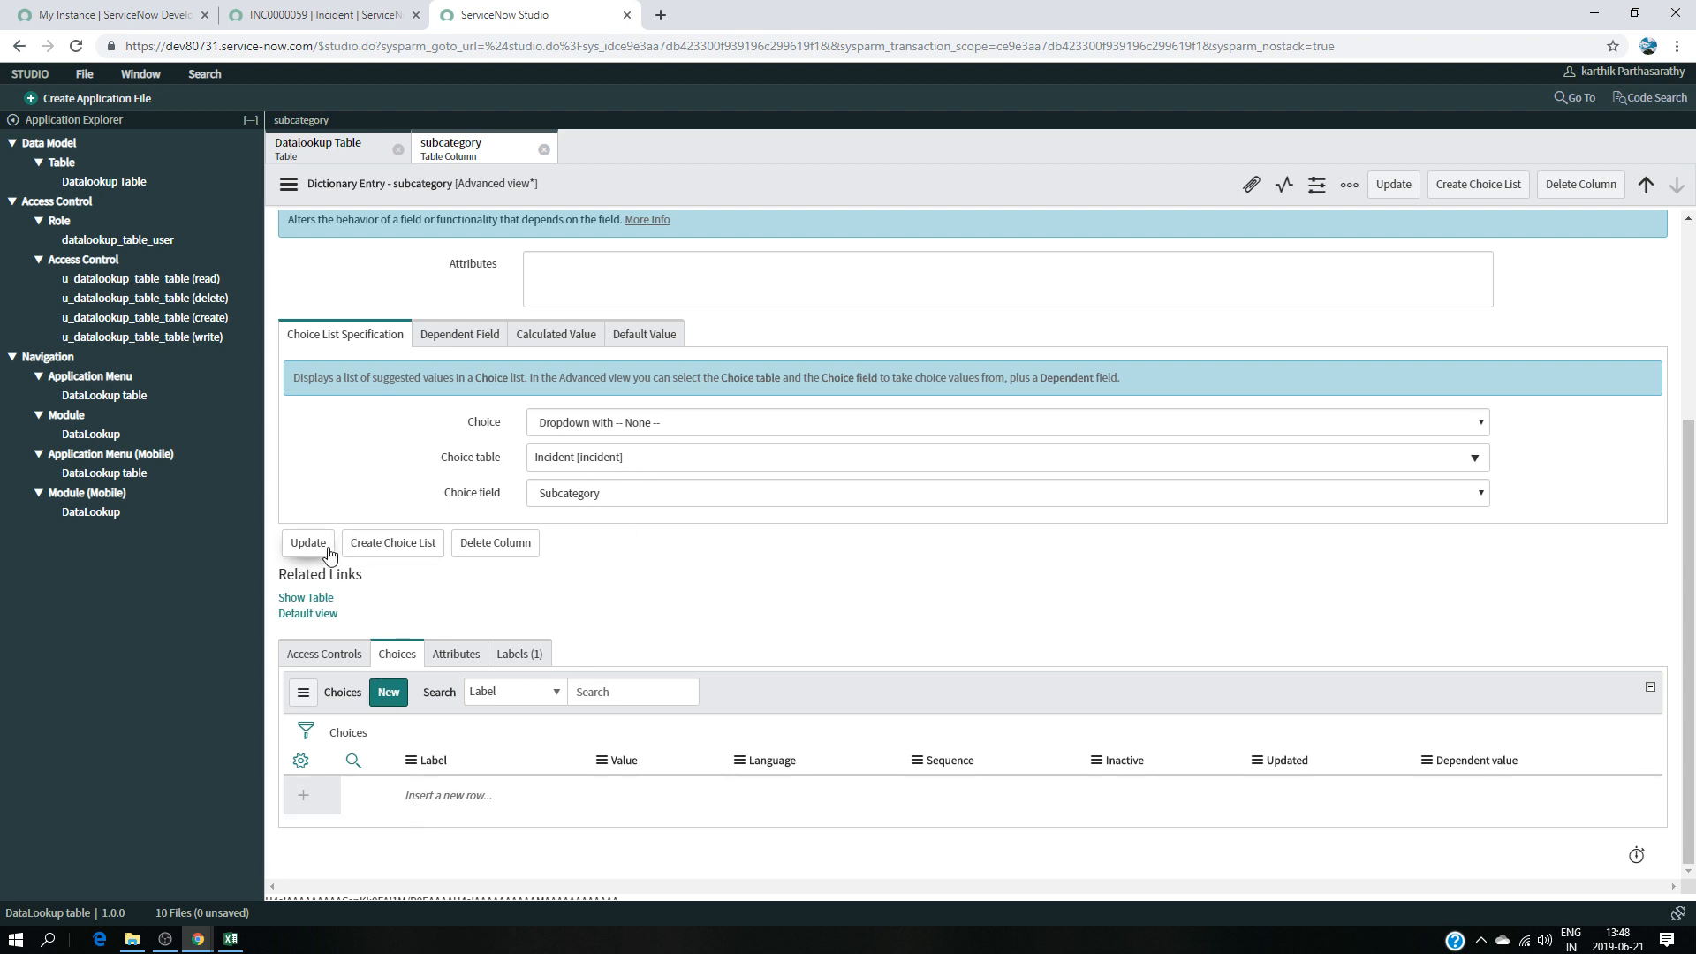
{"action": "left_click", "coordinate": [544, 150]}
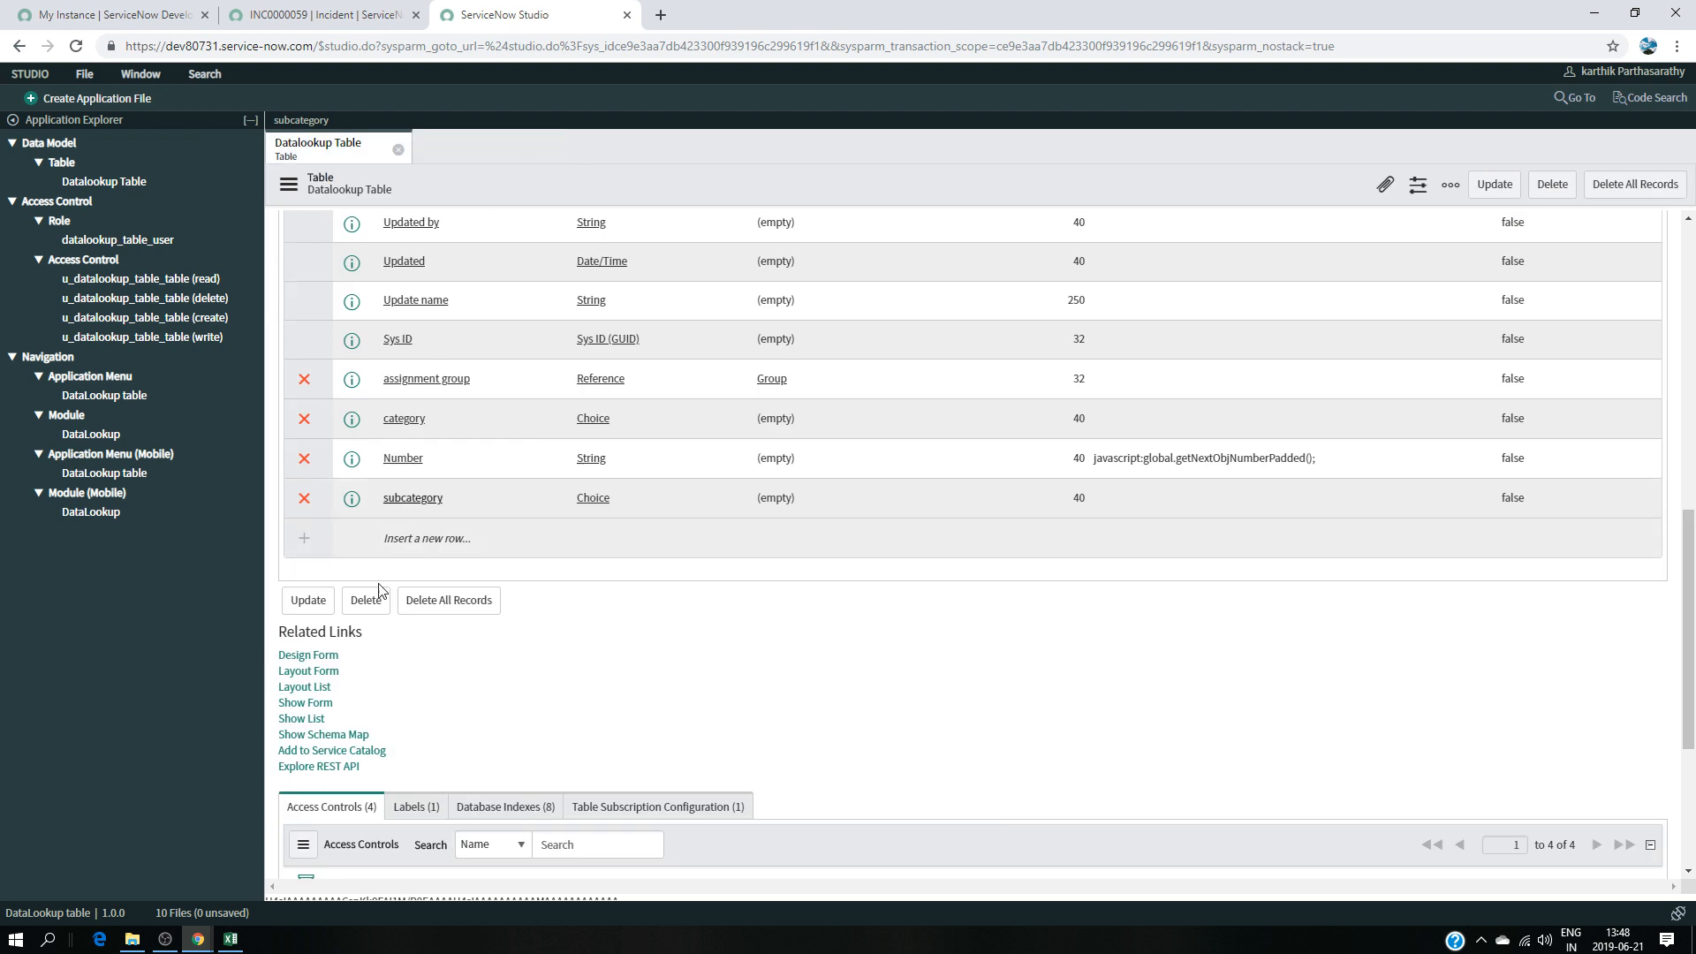
- Add the category, subcategory and assignment group fields to the Datalookup Table's default form view, then save and close the form design
{"action": "left_click", "coordinate": [311, 664]}
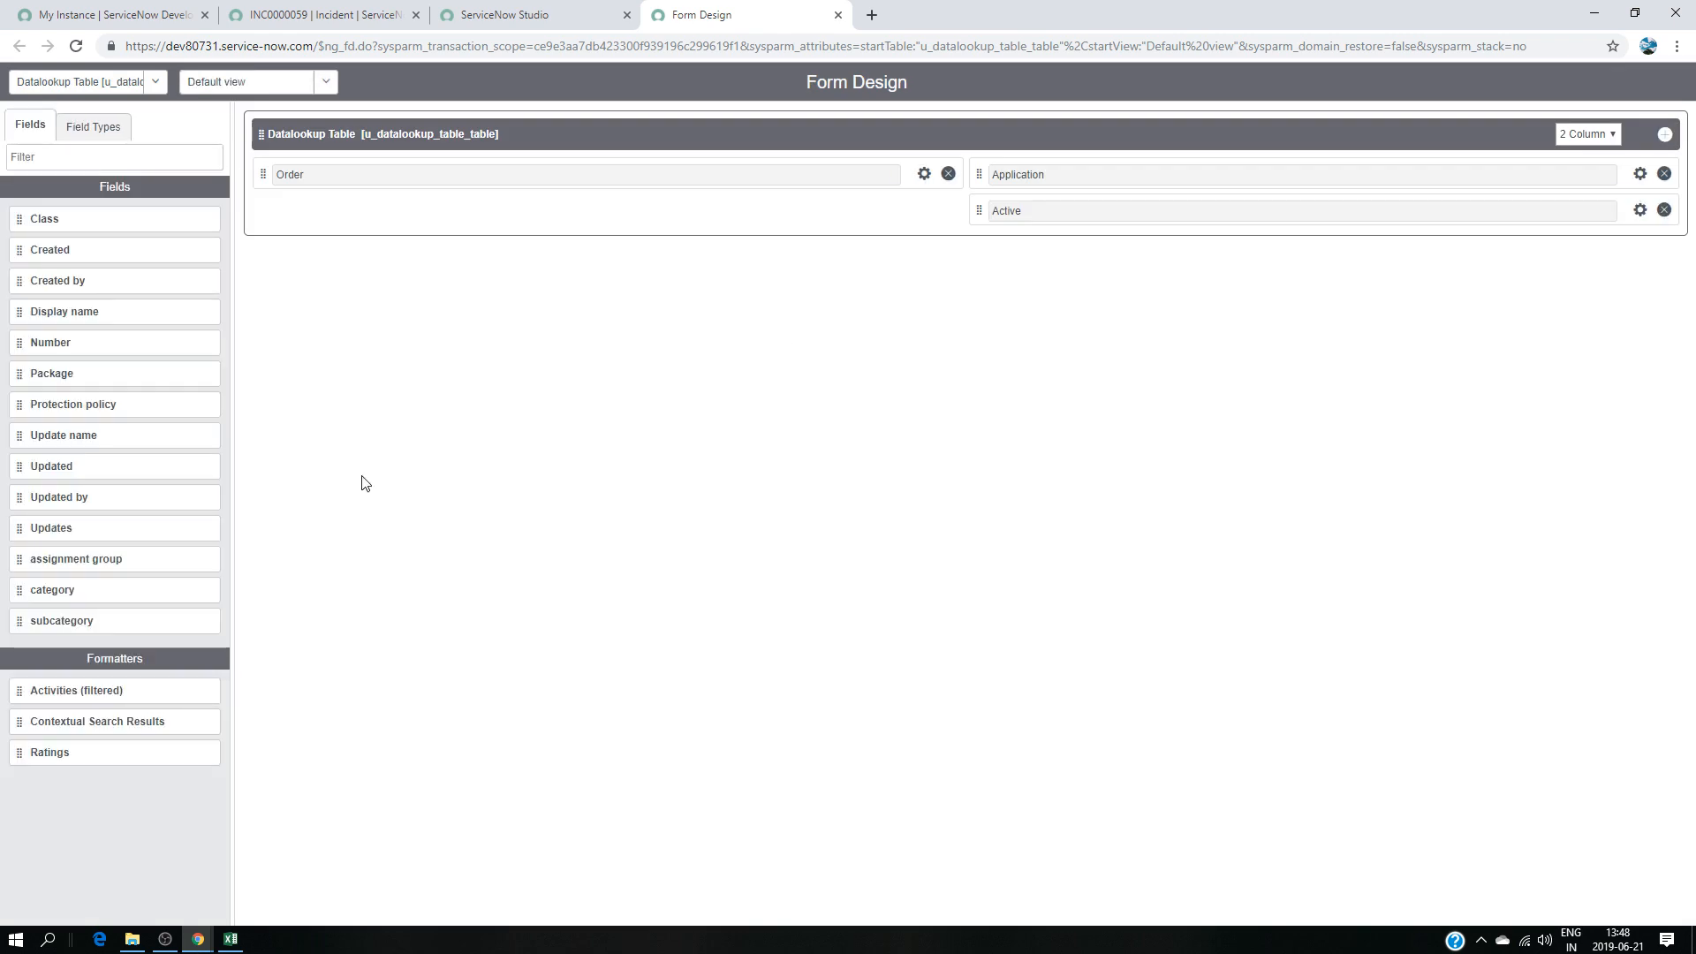
{"action": "left_click_drag", "start_coordinate": [93, 623], "coordinate": [541, 217]}
{"action": "left_click_drag", "start_coordinate": [70, 596], "coordinate": [397, 216]}
{"action": "left_click_drag", "start_coordinate": [94, 558], "coordinate": [1092, 264]}
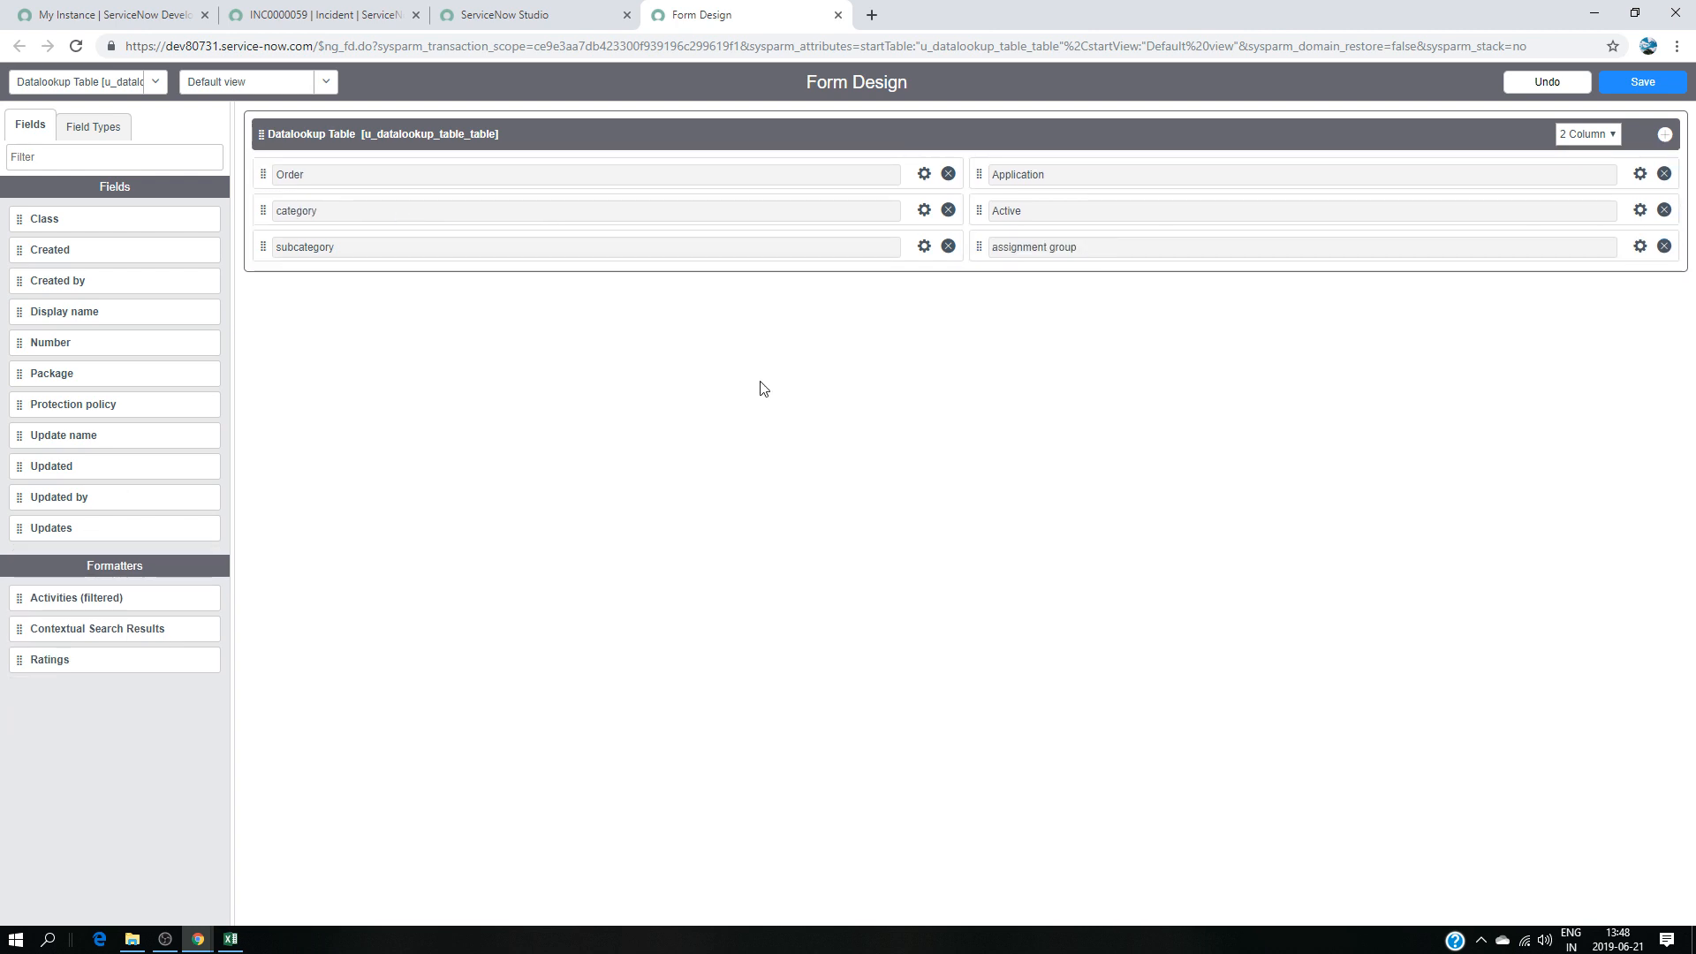
{"action": "left_click", "coordinate": [1644, 85]}
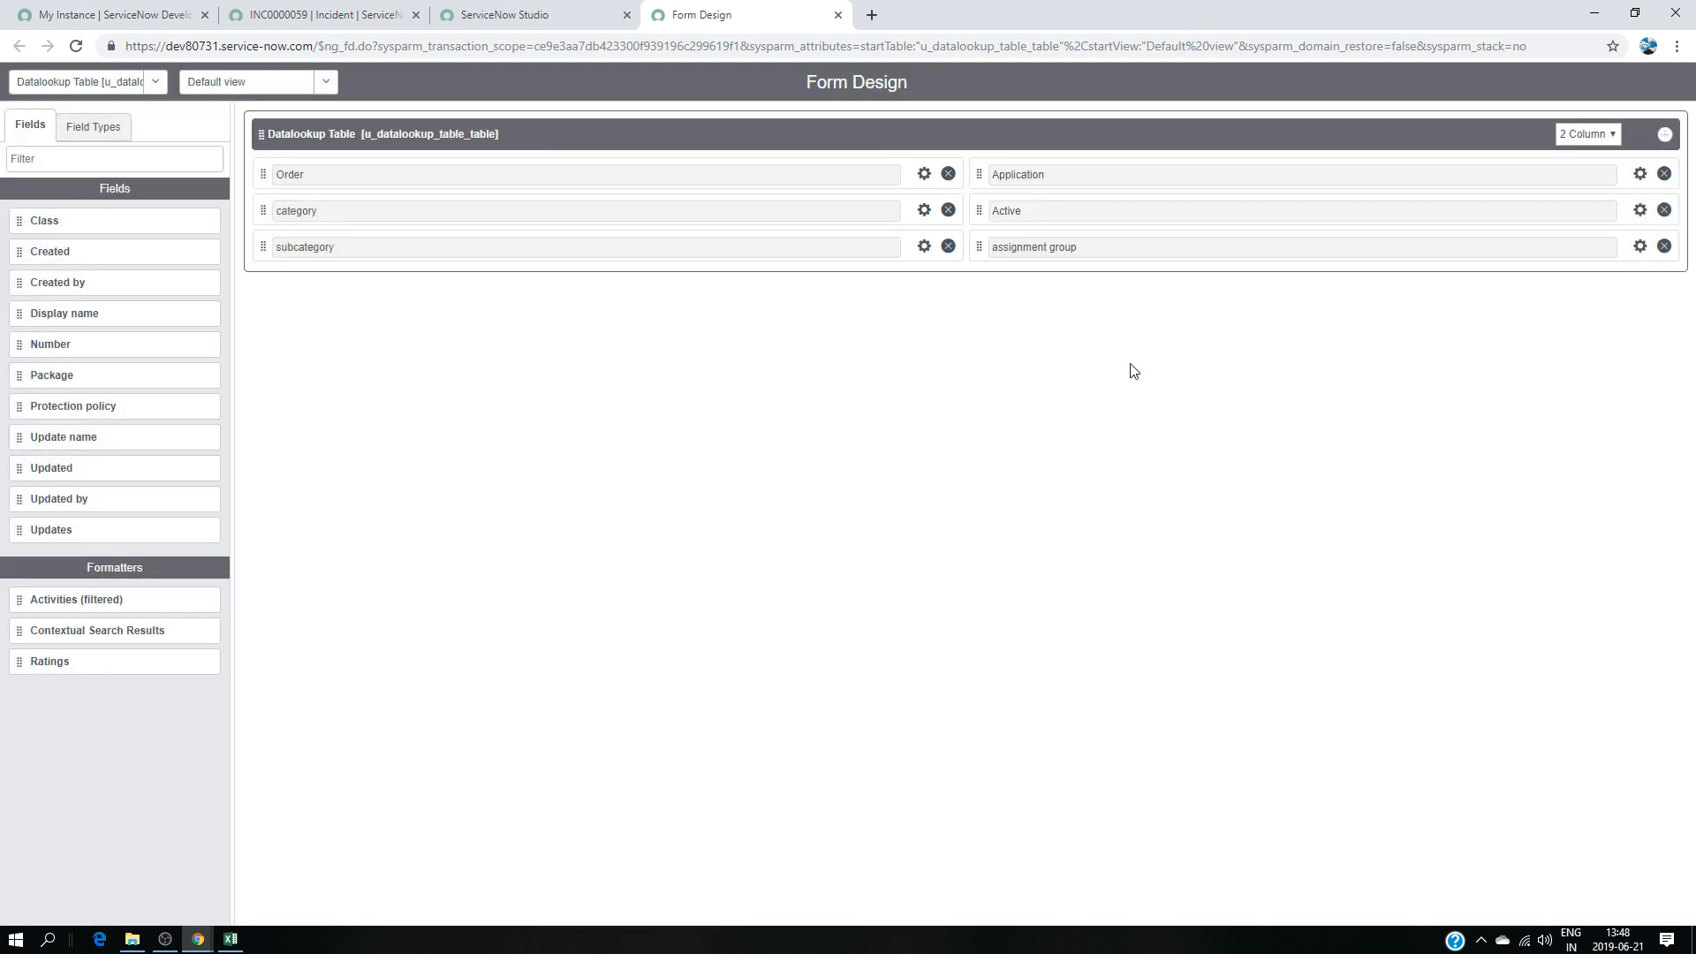
{"action": "left_click", "coordinate": [838, 14]}
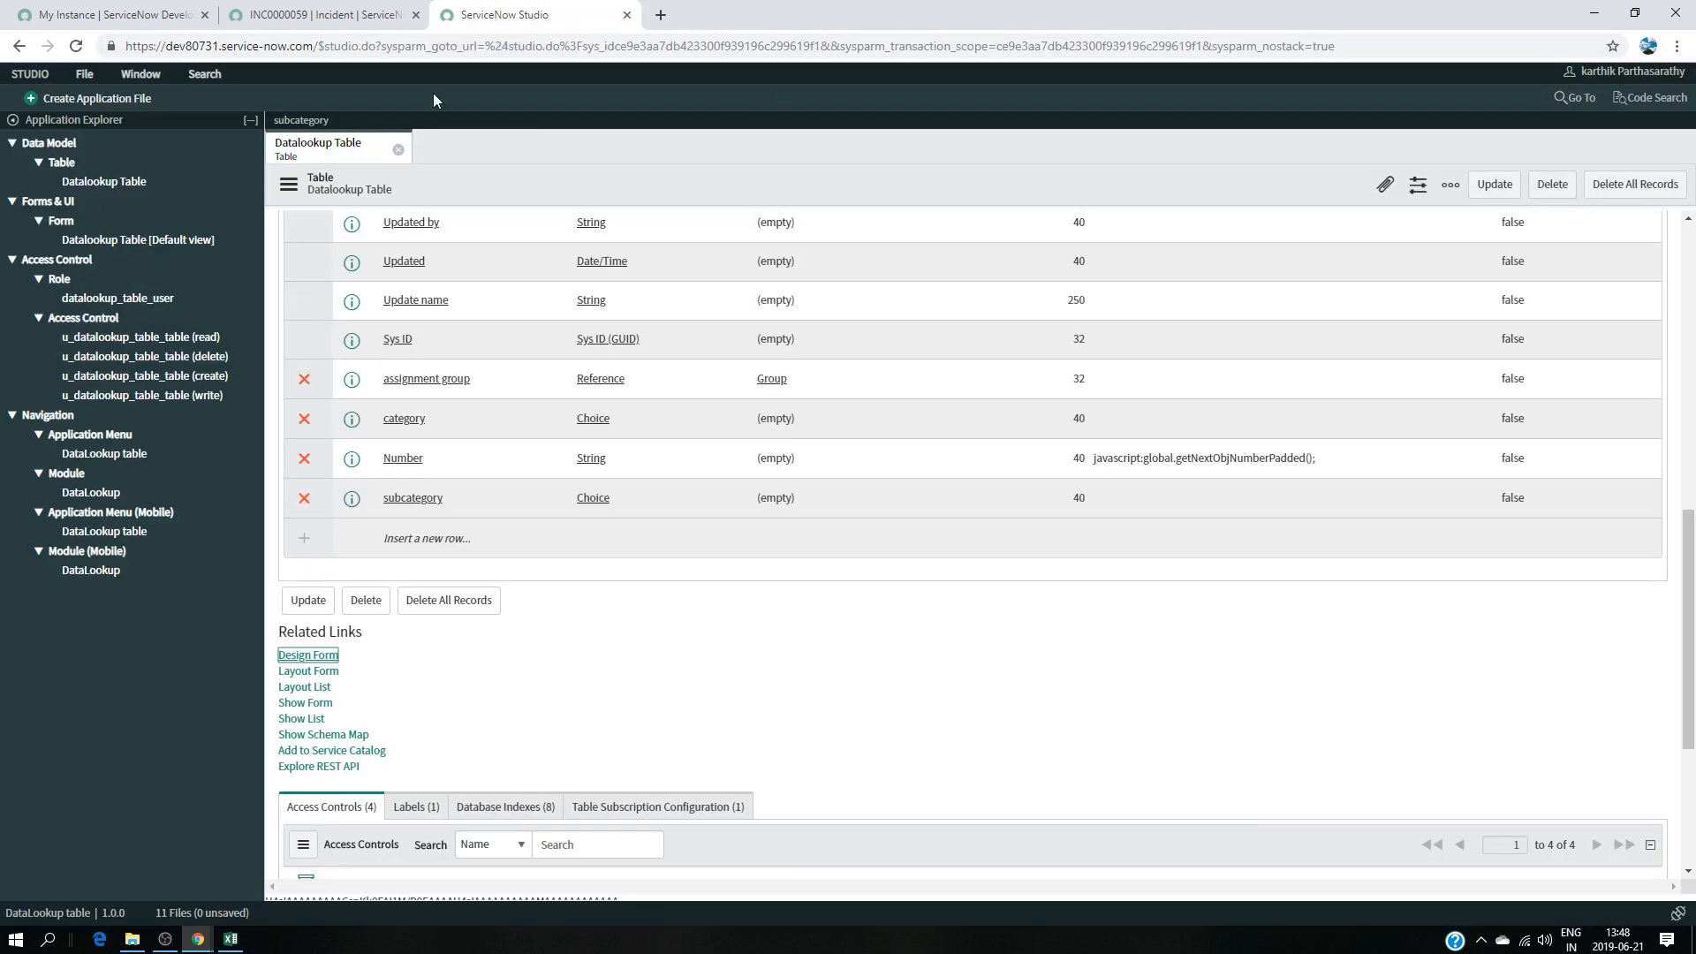
- Reopen the Datalookup Table record and open its subcategory column's dictionary entry
{"action": "left_click", "coordinate": [398, 149]}
{"action": "left_click", "coordinate": [103, 182]}
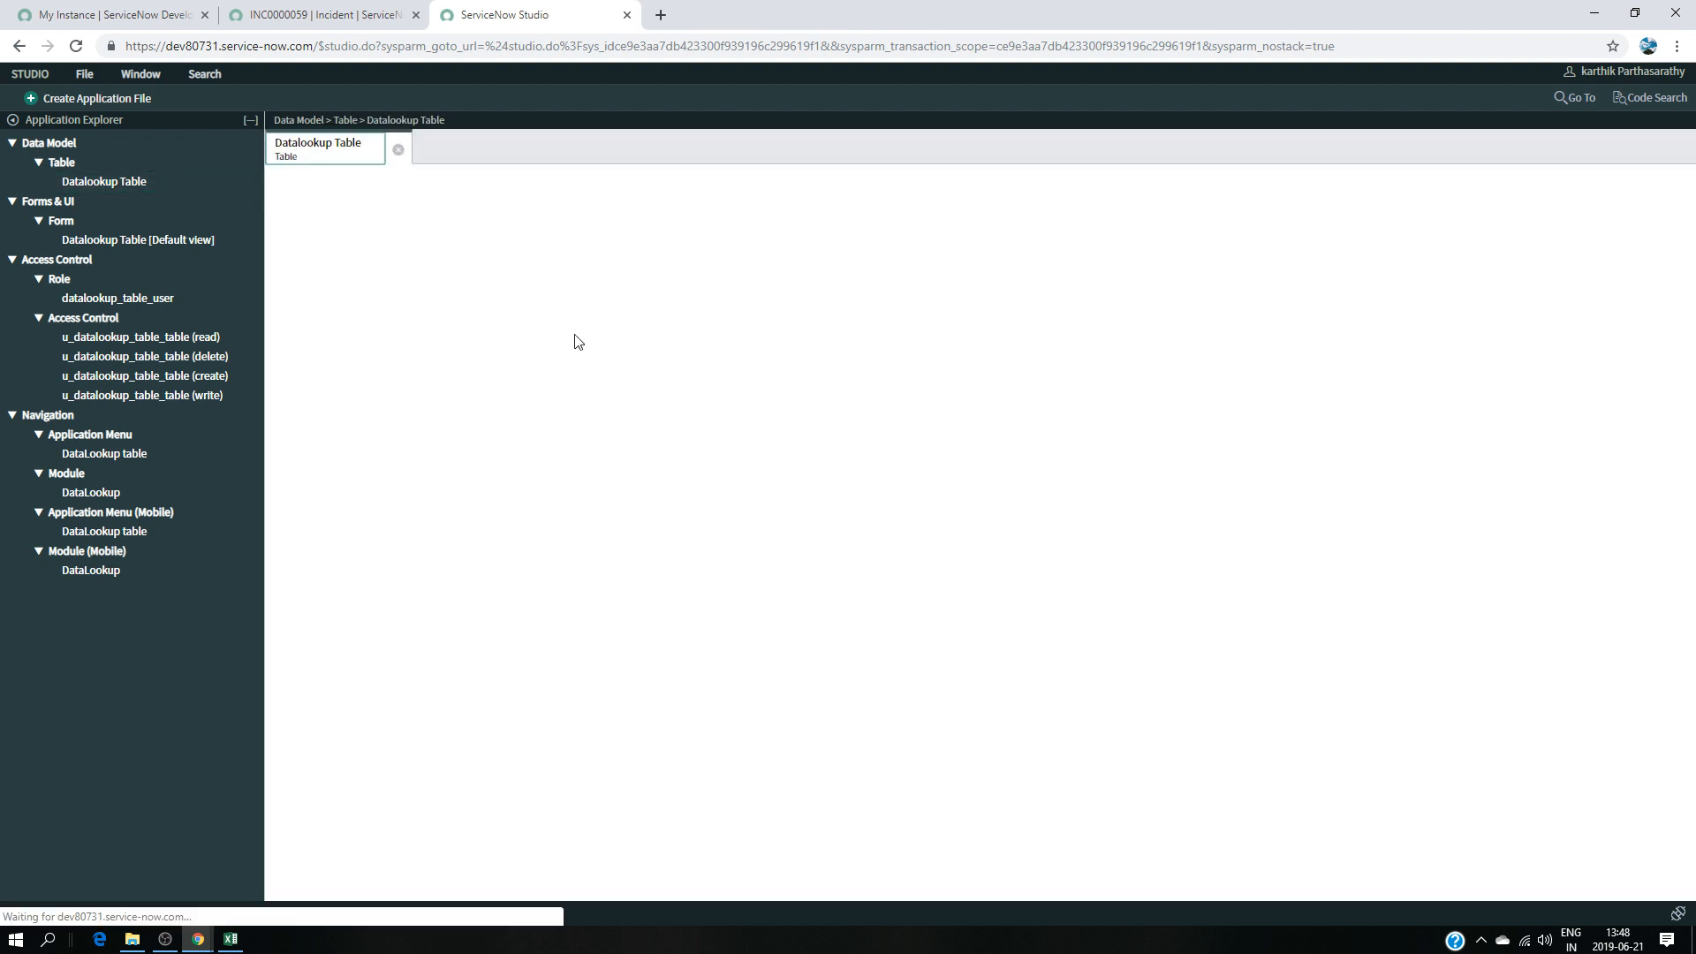
{"action": "scroll", "coordinate": [530, 589], "scroll_direction": "down", "scroll_amount": 12}
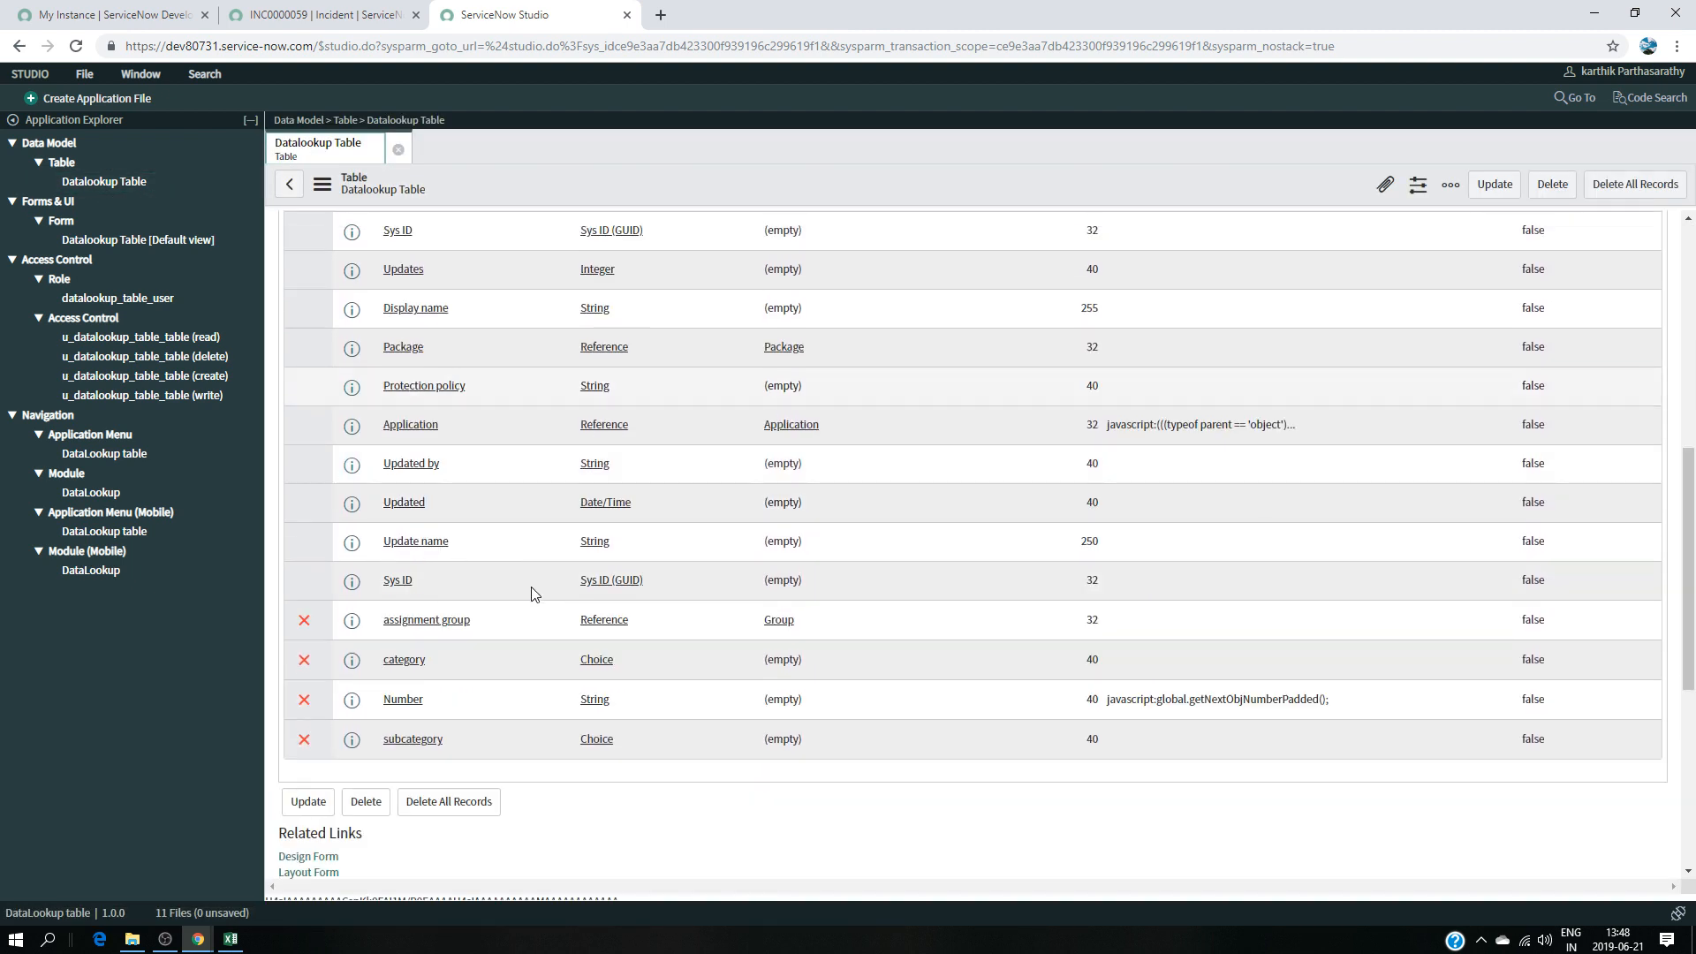
{"action": "scroll", "coordinate": [459, 806], "scroll_direction": "down", "scroll_amount": 12}
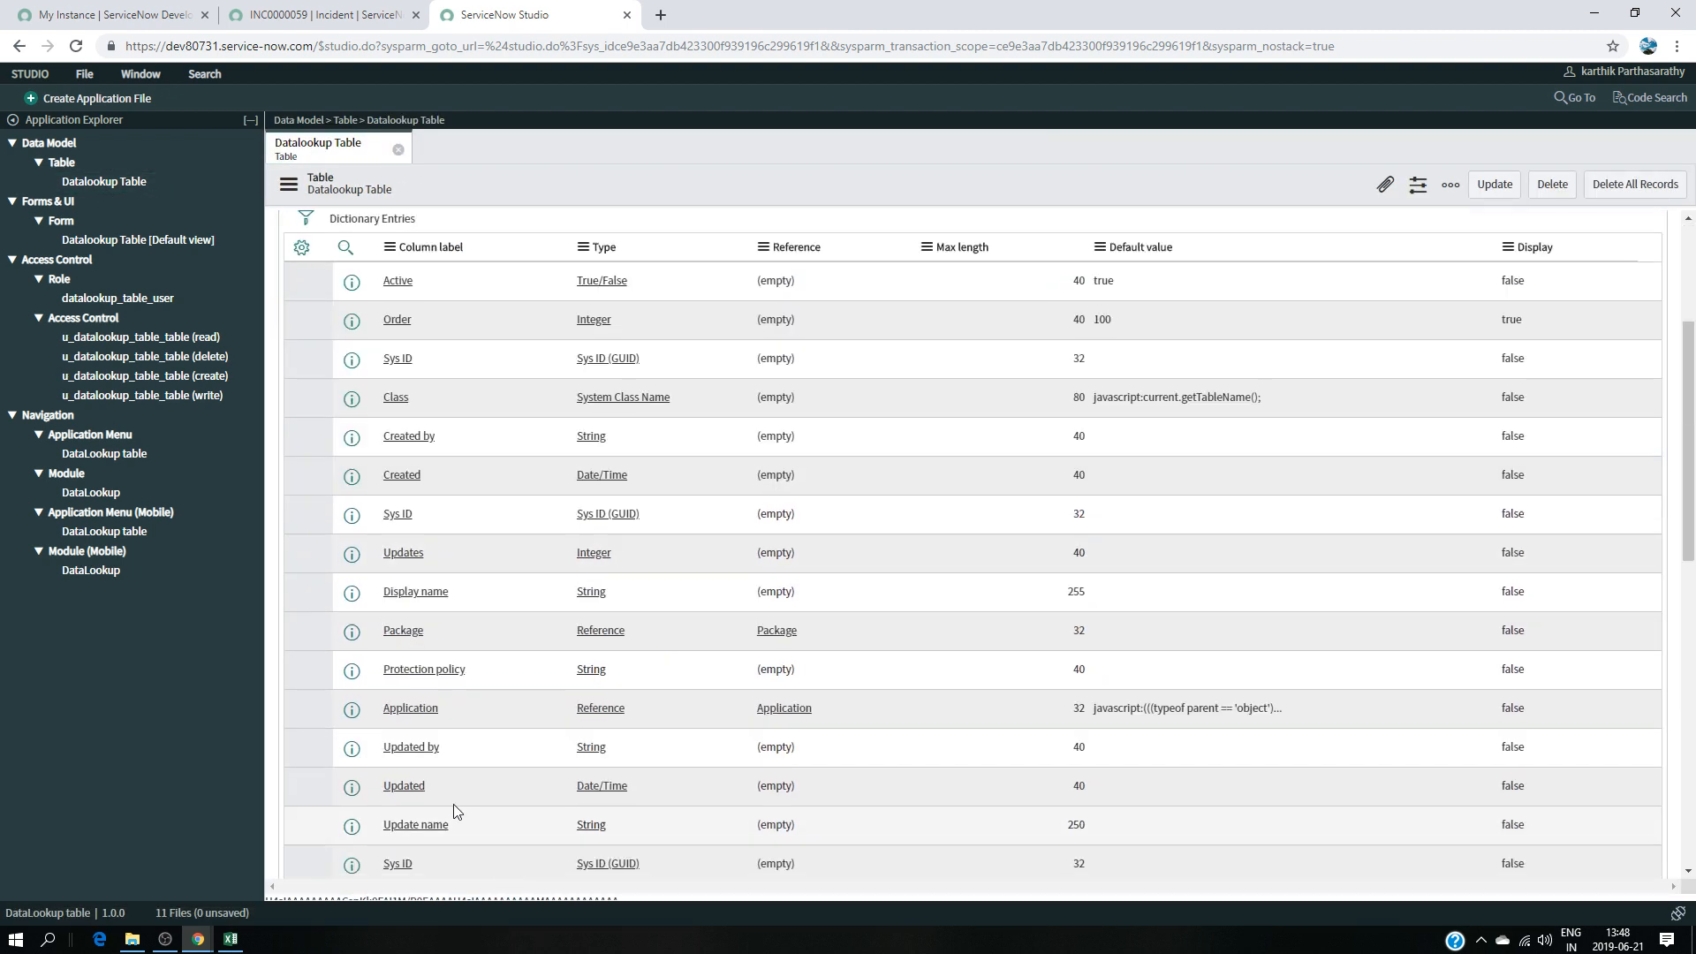
{"action": "scroll", "coordinate": [570, 766], "scroll_direction": "down", "scroll_amount": 3}
{"action": "left_click", "coordinate": [422, 482]}
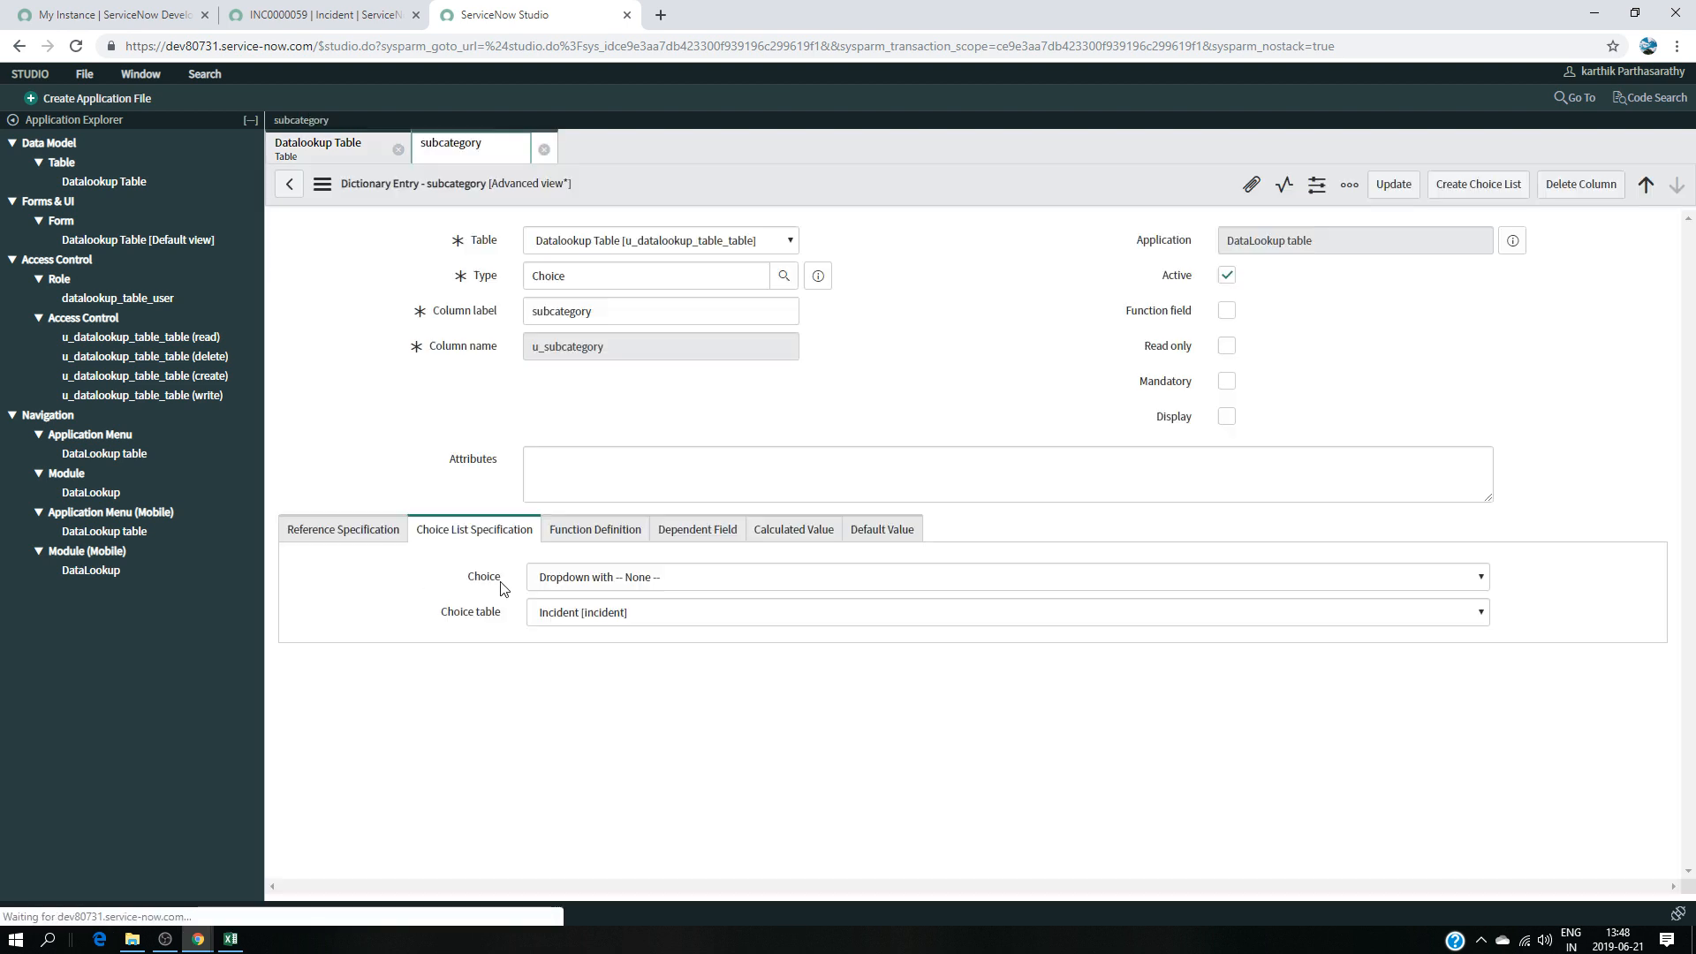
- Check the subcategory column's choices and choice list specification, and close its dictionary entry
{"action": "scroll", "coordinate": [530, 588], "scroll_direction": "down", "scroll_amount": 1}
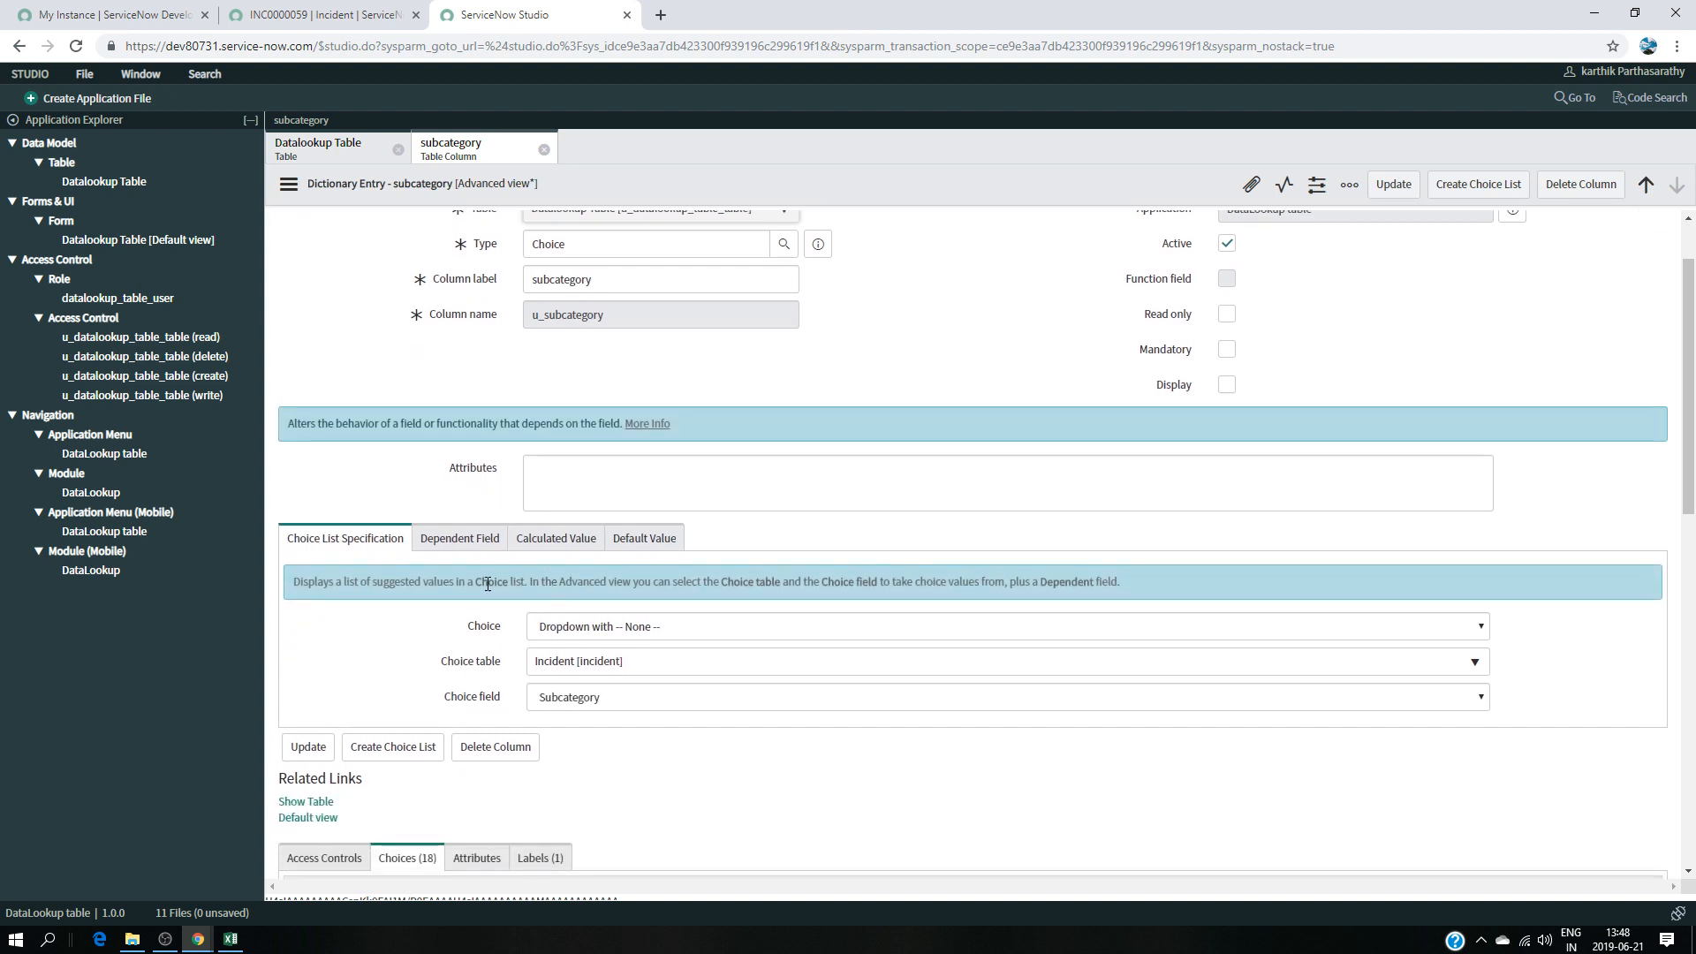
{"action": "scroll", "coordinate": [439, 589], "scroll_direction": "down", "scroll_amount": 4}
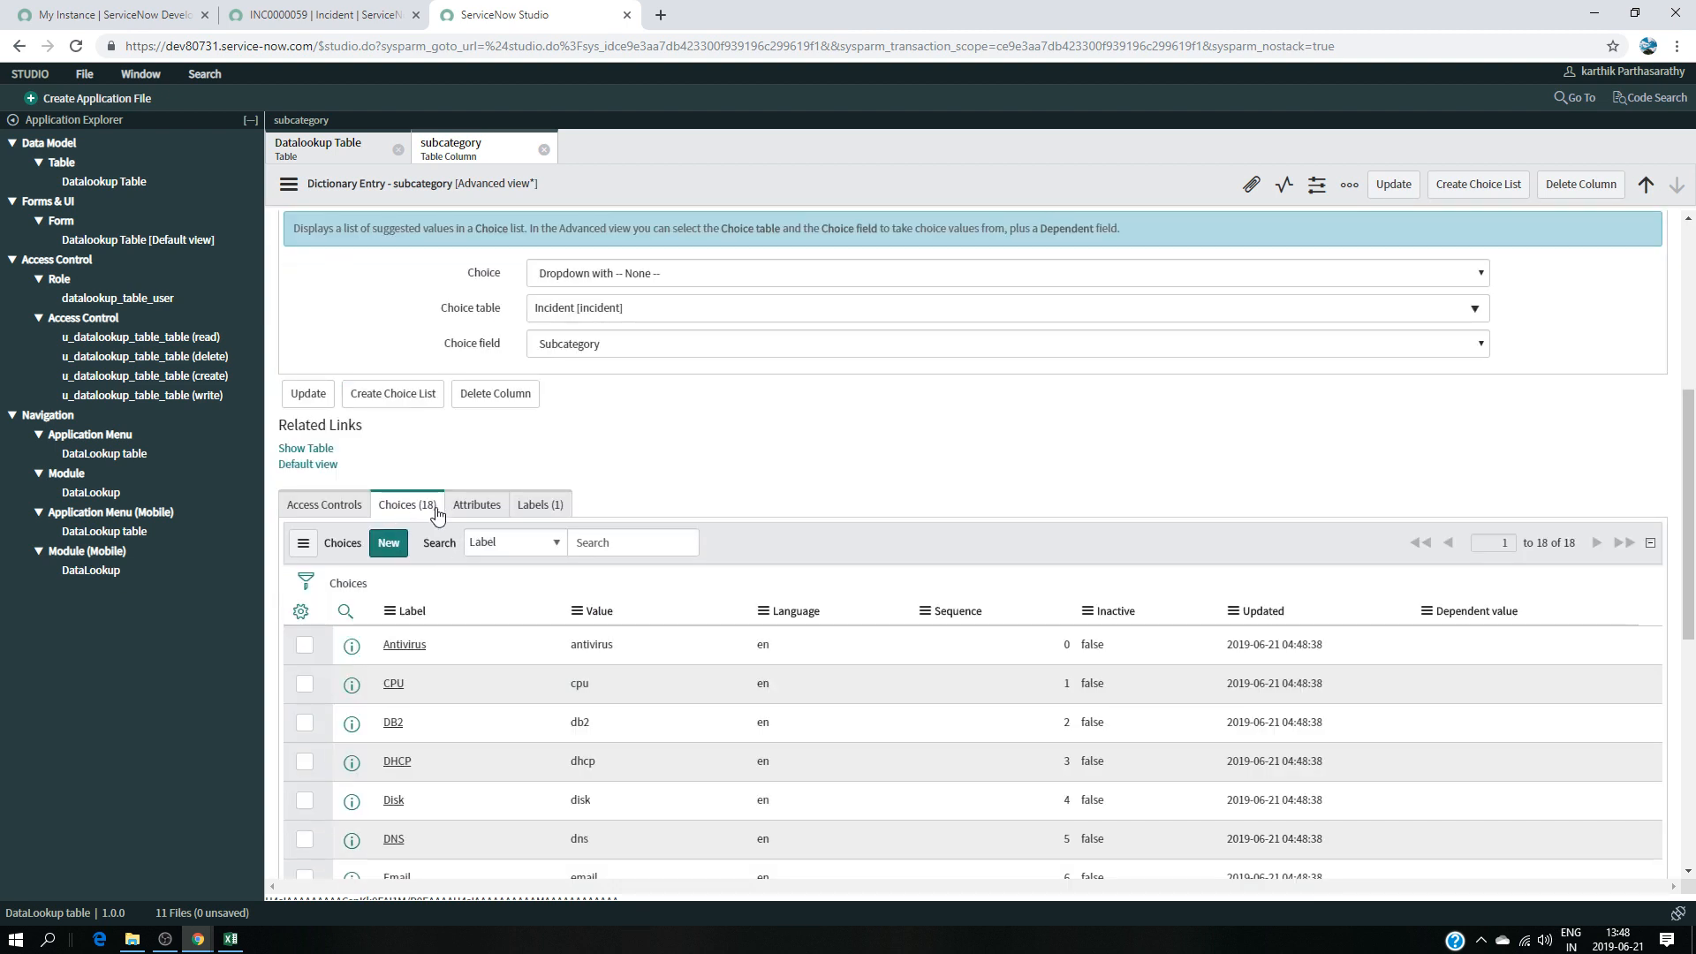
{"action": "scroll", "coordinate": [530, 531], "scroll_direction": "down", "scroll_amount": 4}
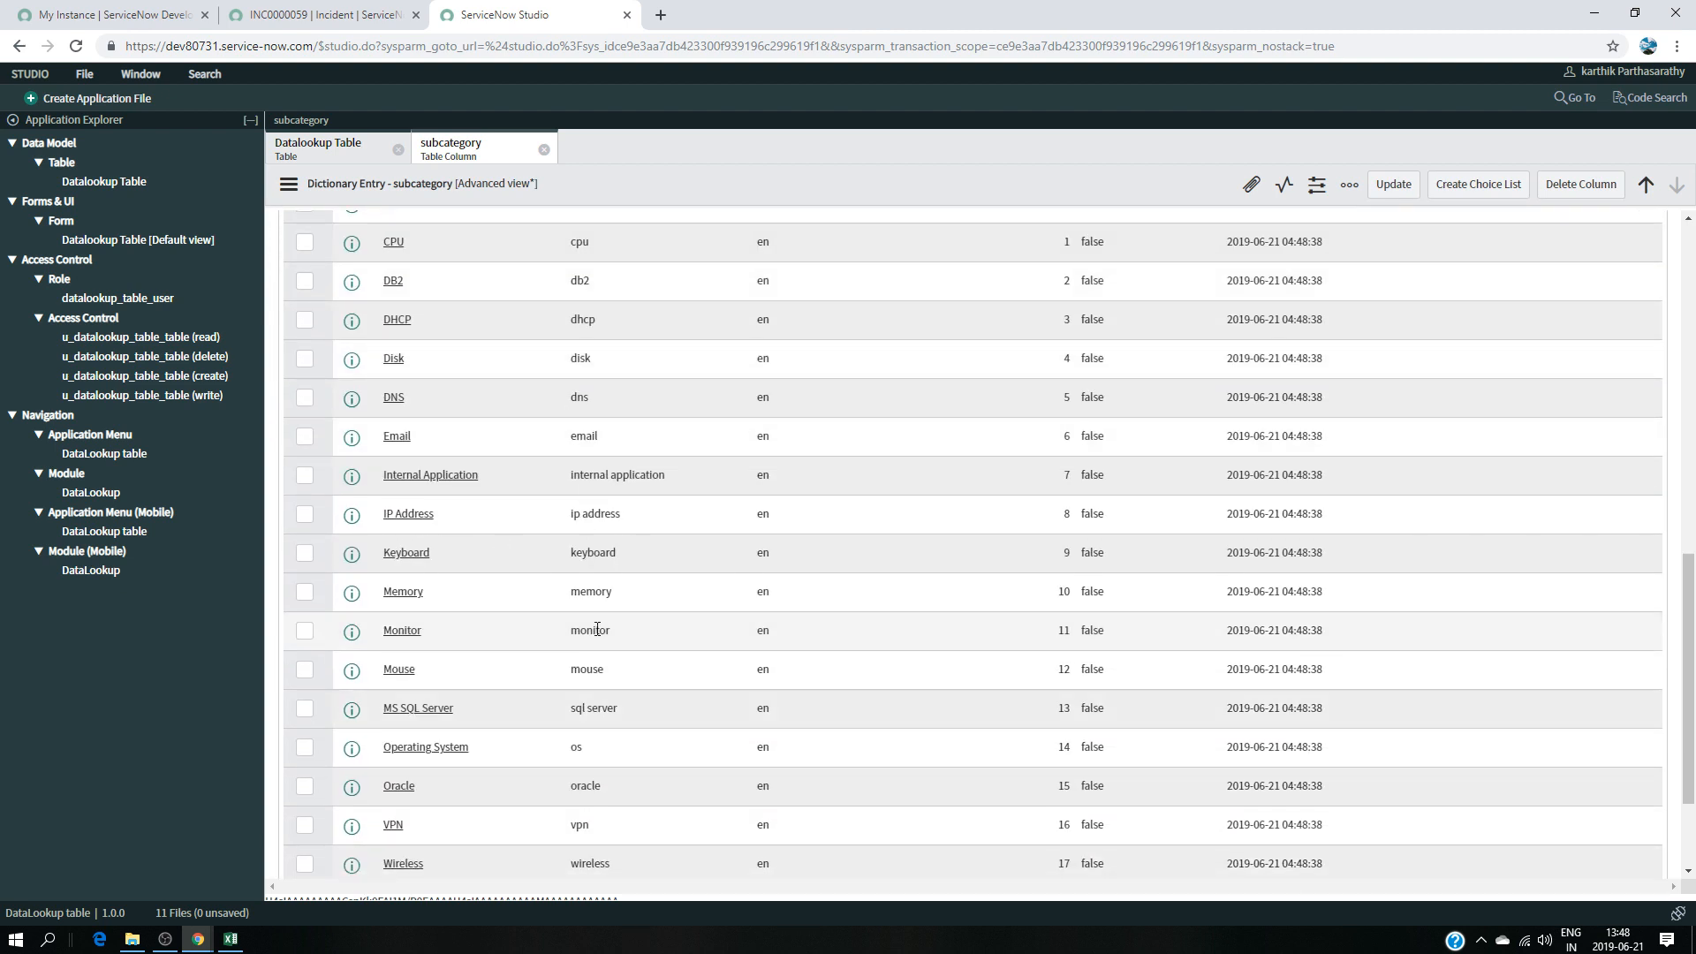
{"action": "scroll", "coordinate": [594, 704], "scroll_direction": "up", "scroll_amount": 4}
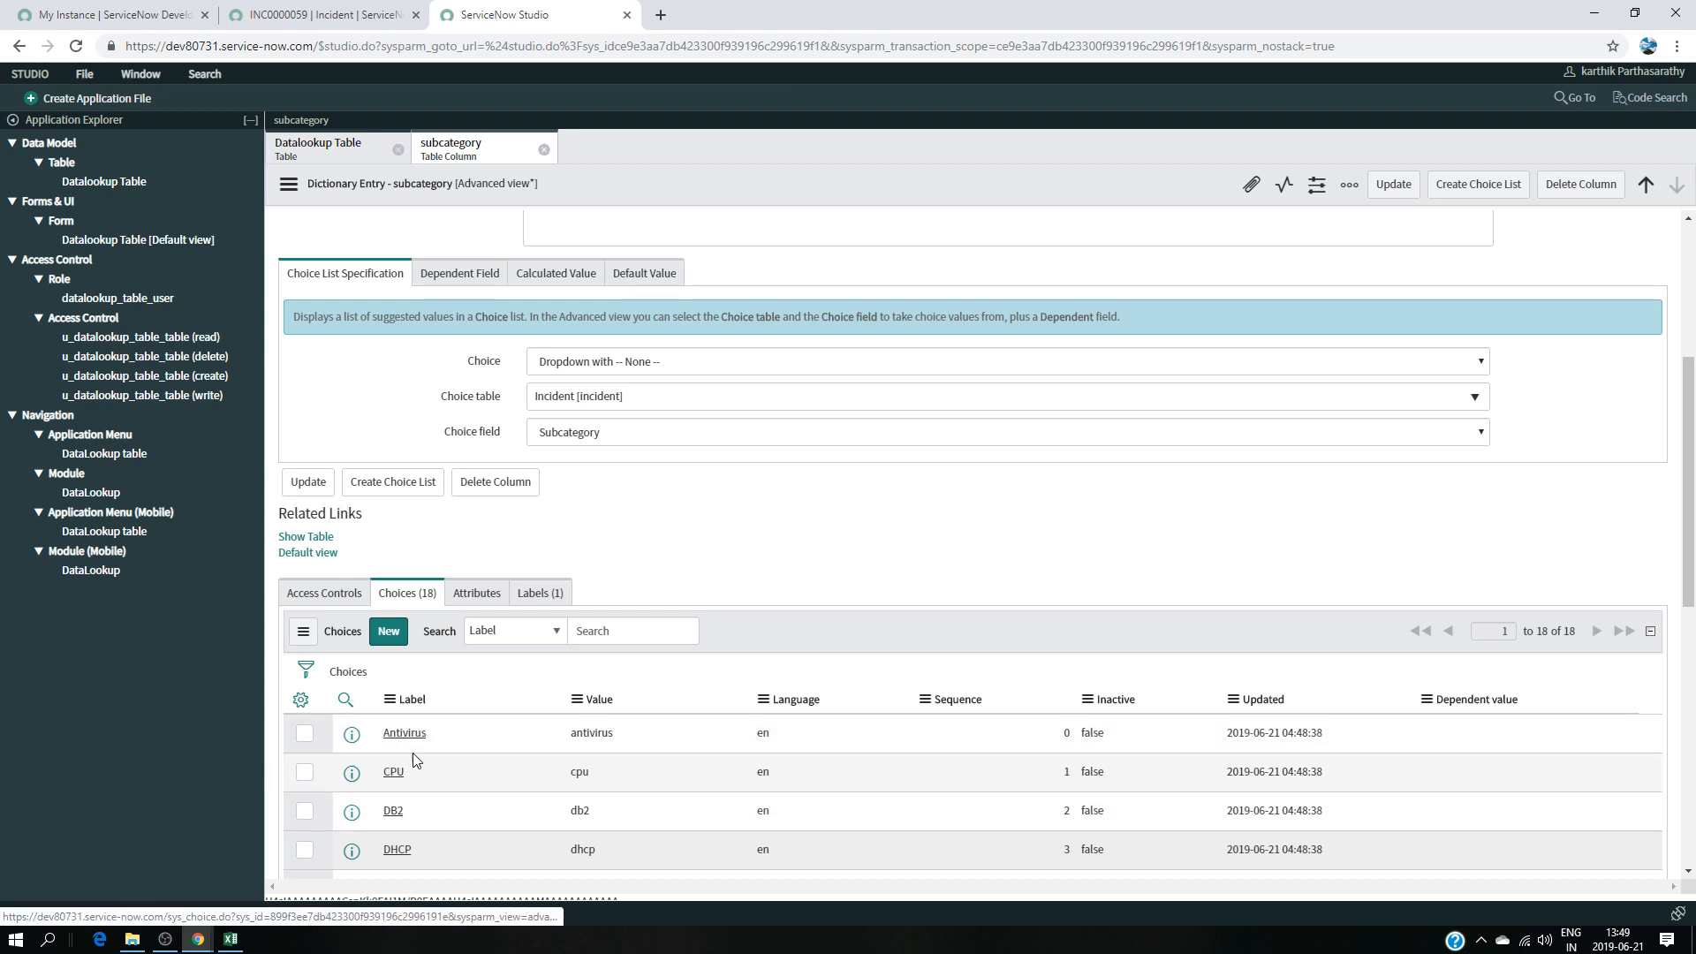
{"action": "scroll", "coordinate": [415, 654], "scroll_direction": "down", "scroll_amount": 2}
{"action": "scroll", "coordinate": [421, 632], "scroll_direction": "up", "scroll_amount": 3}
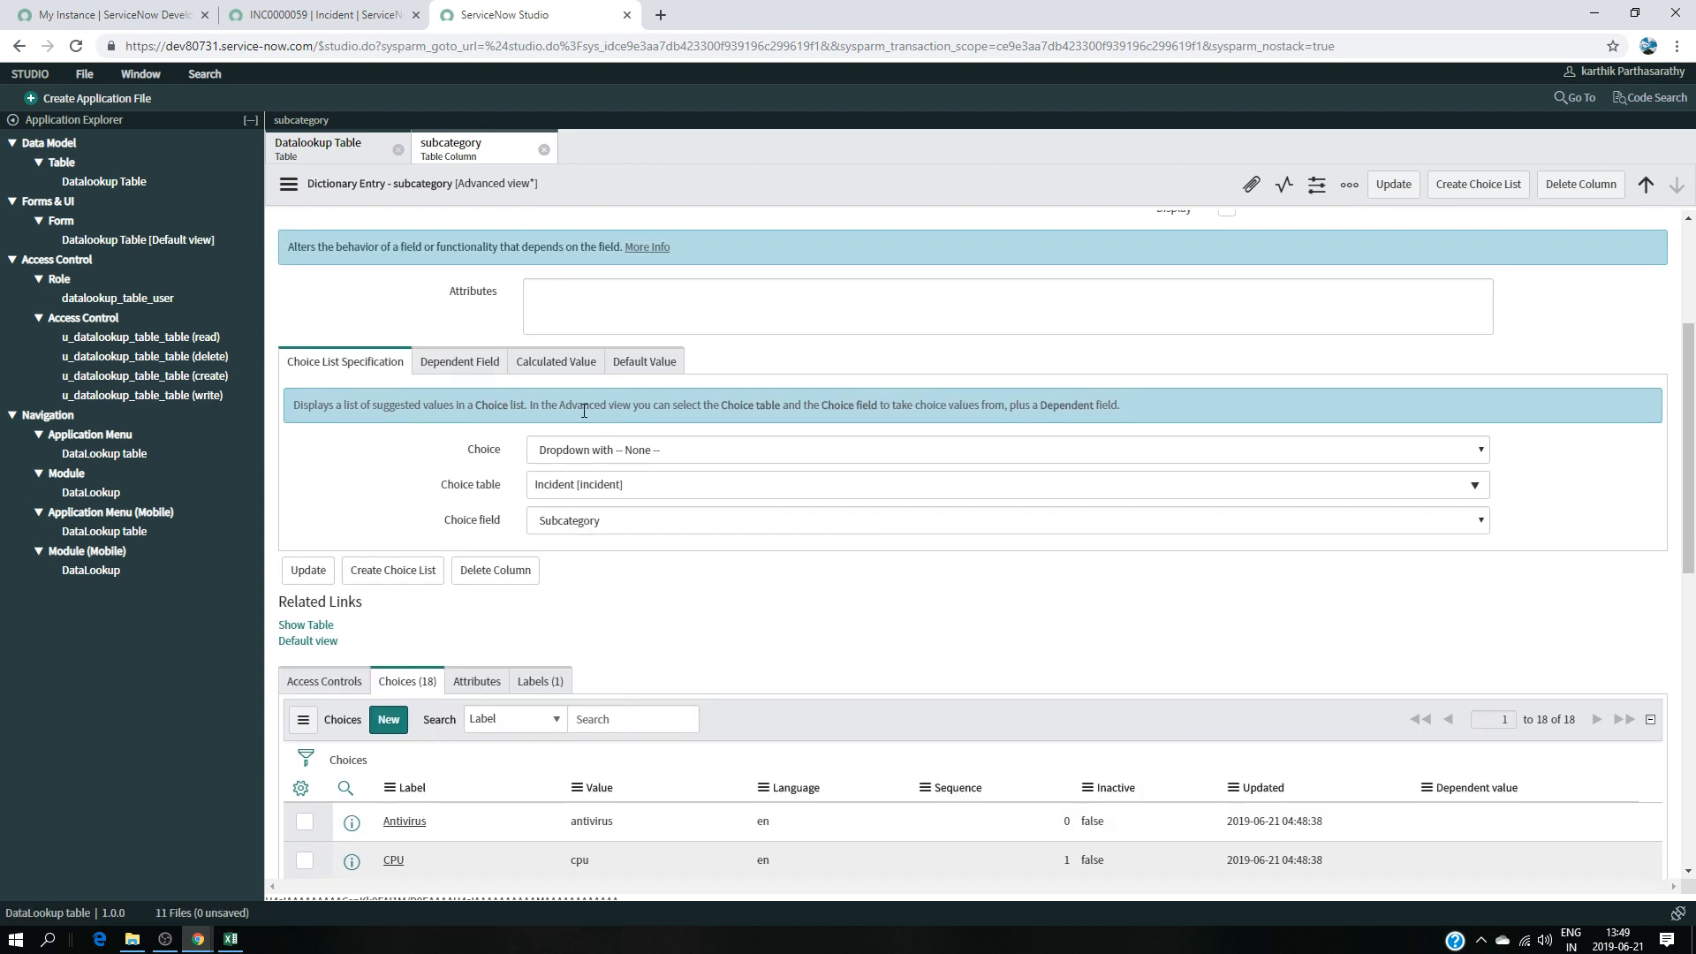
{"action": "left_click", "coordinate": [545, 149]}
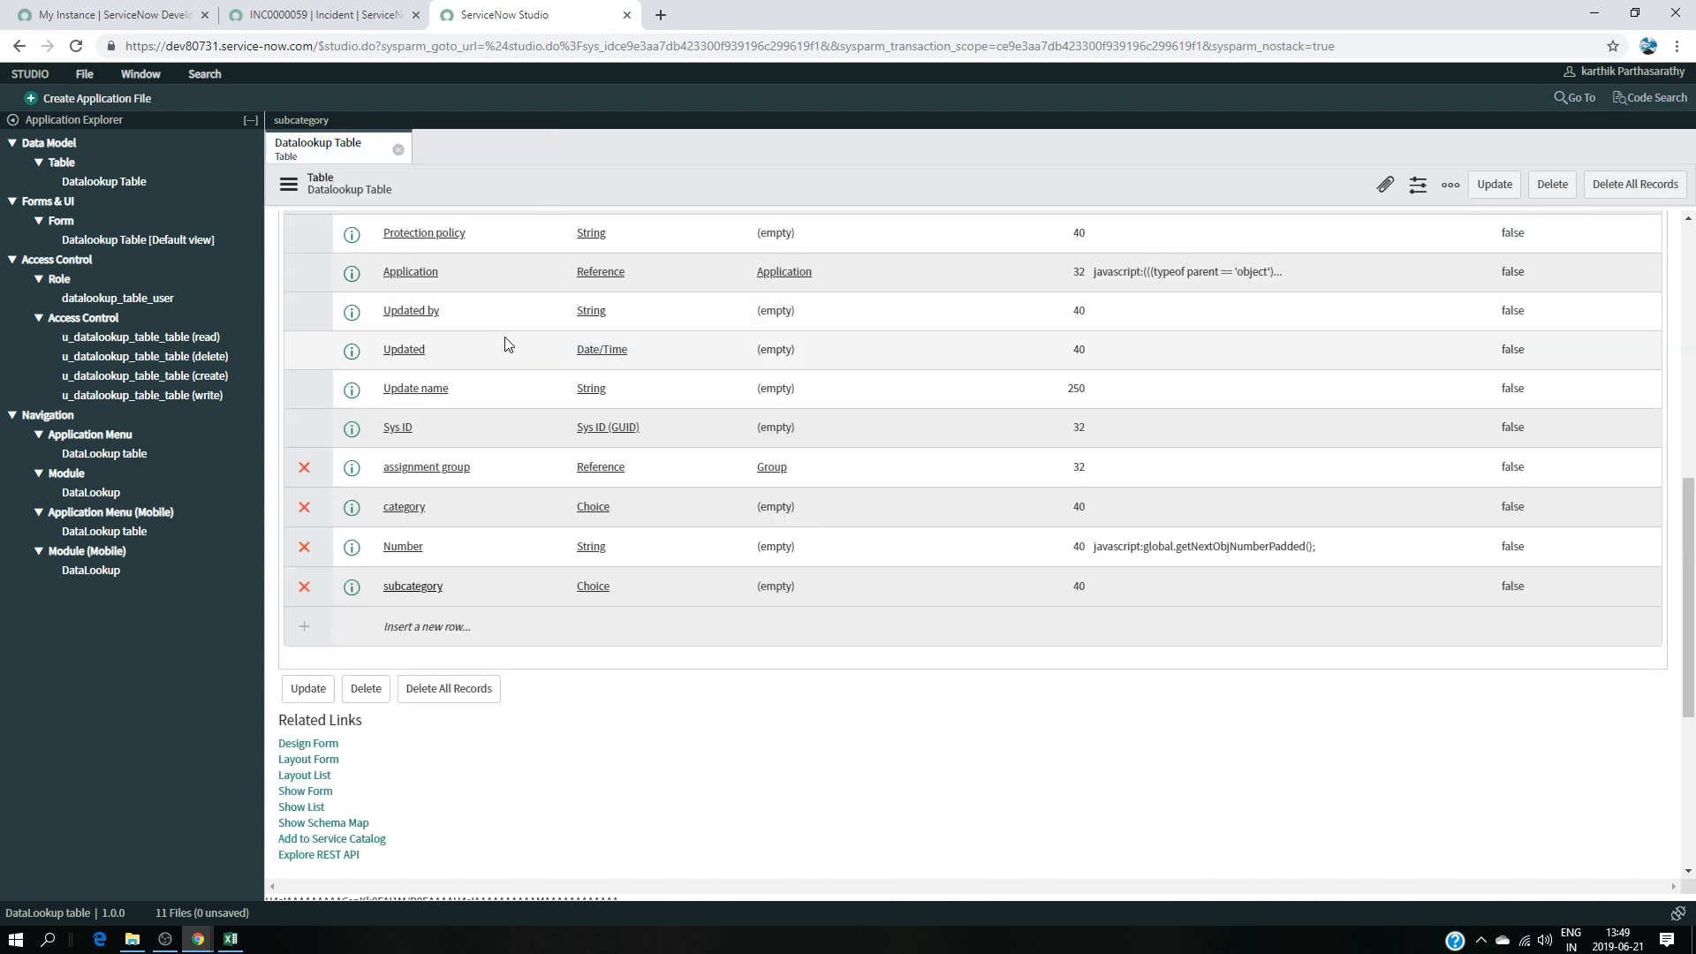
- Add the subcategory, category and assignment group columns to the Datalookup Table's default list layout
{"action": "scroll", "coordinate": [674, 674], "scroll_direction": "down", "scroll_amount": 2}
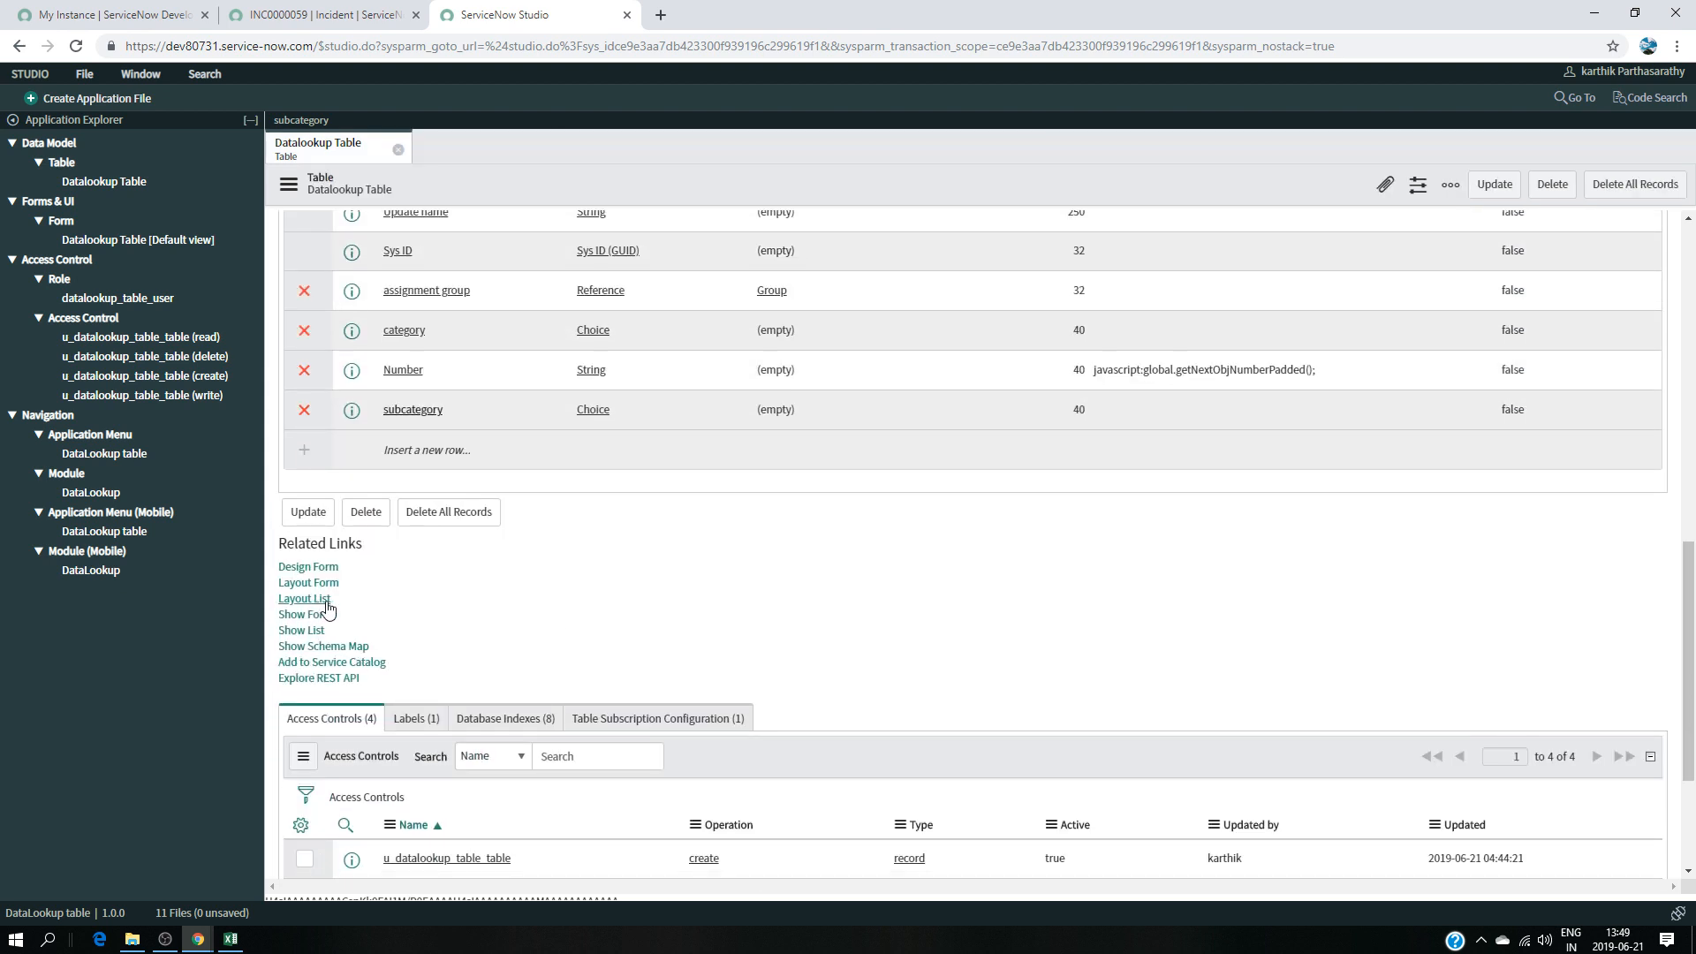
{"action": "left_click", "coordinate": [325, 601]}
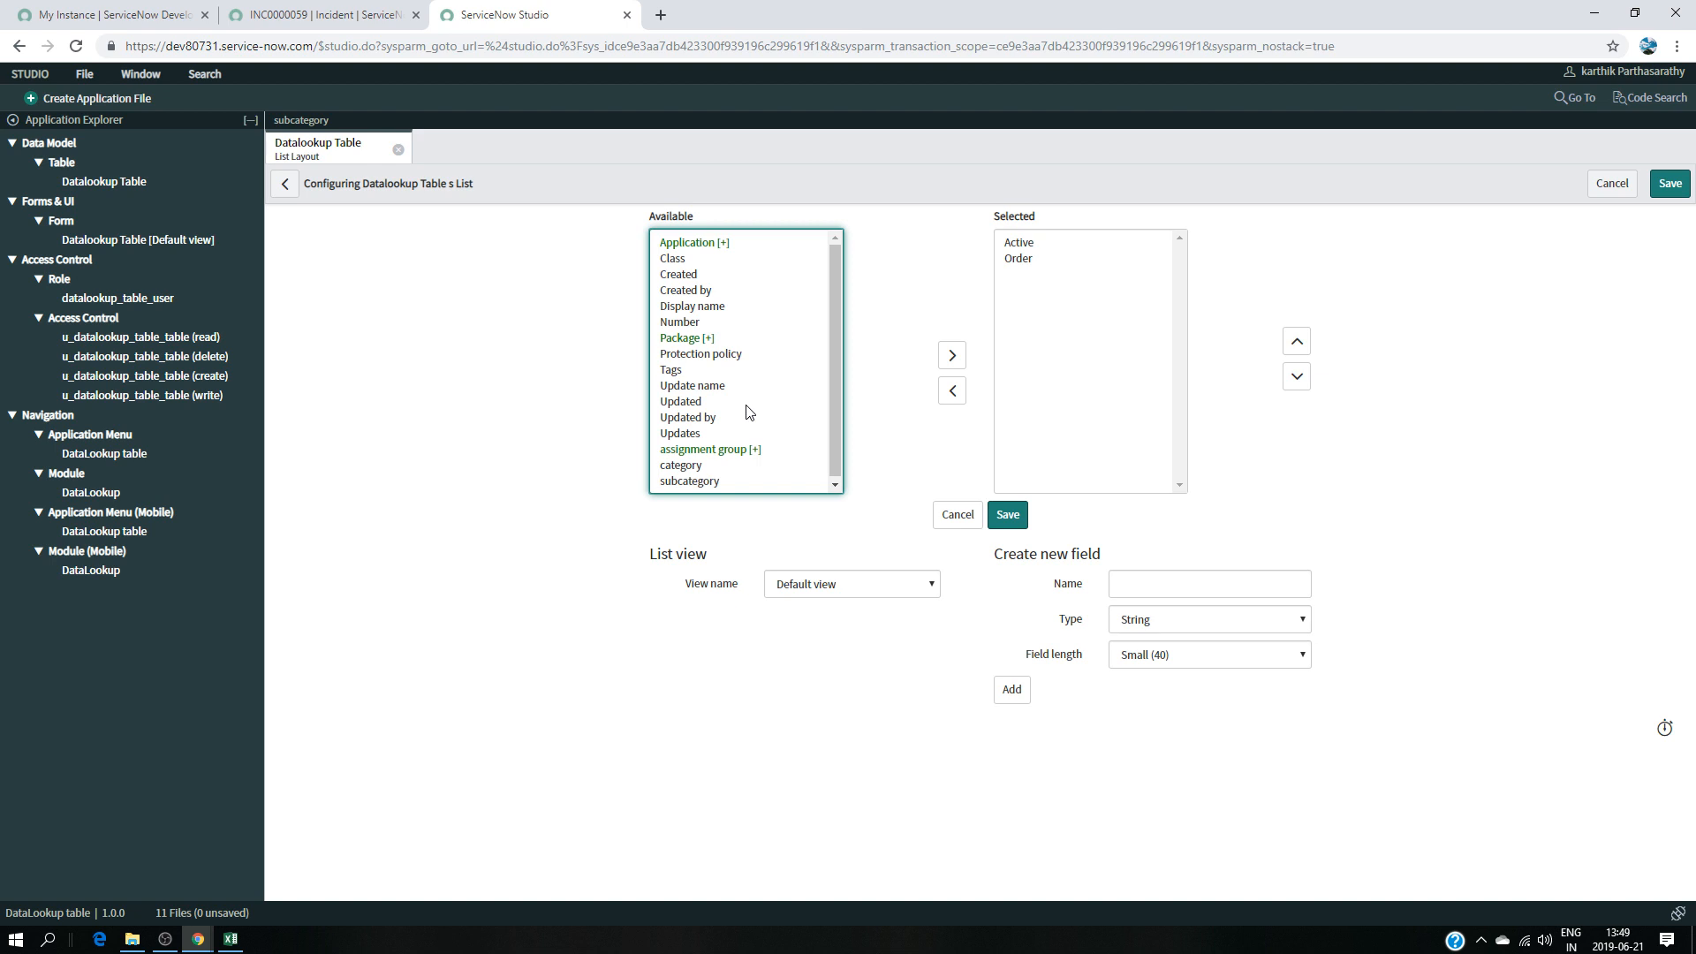
{"action": "left_click", "coordinate": [697, 481]}
{"action": "left_click", "coordinate": [952, 364]}
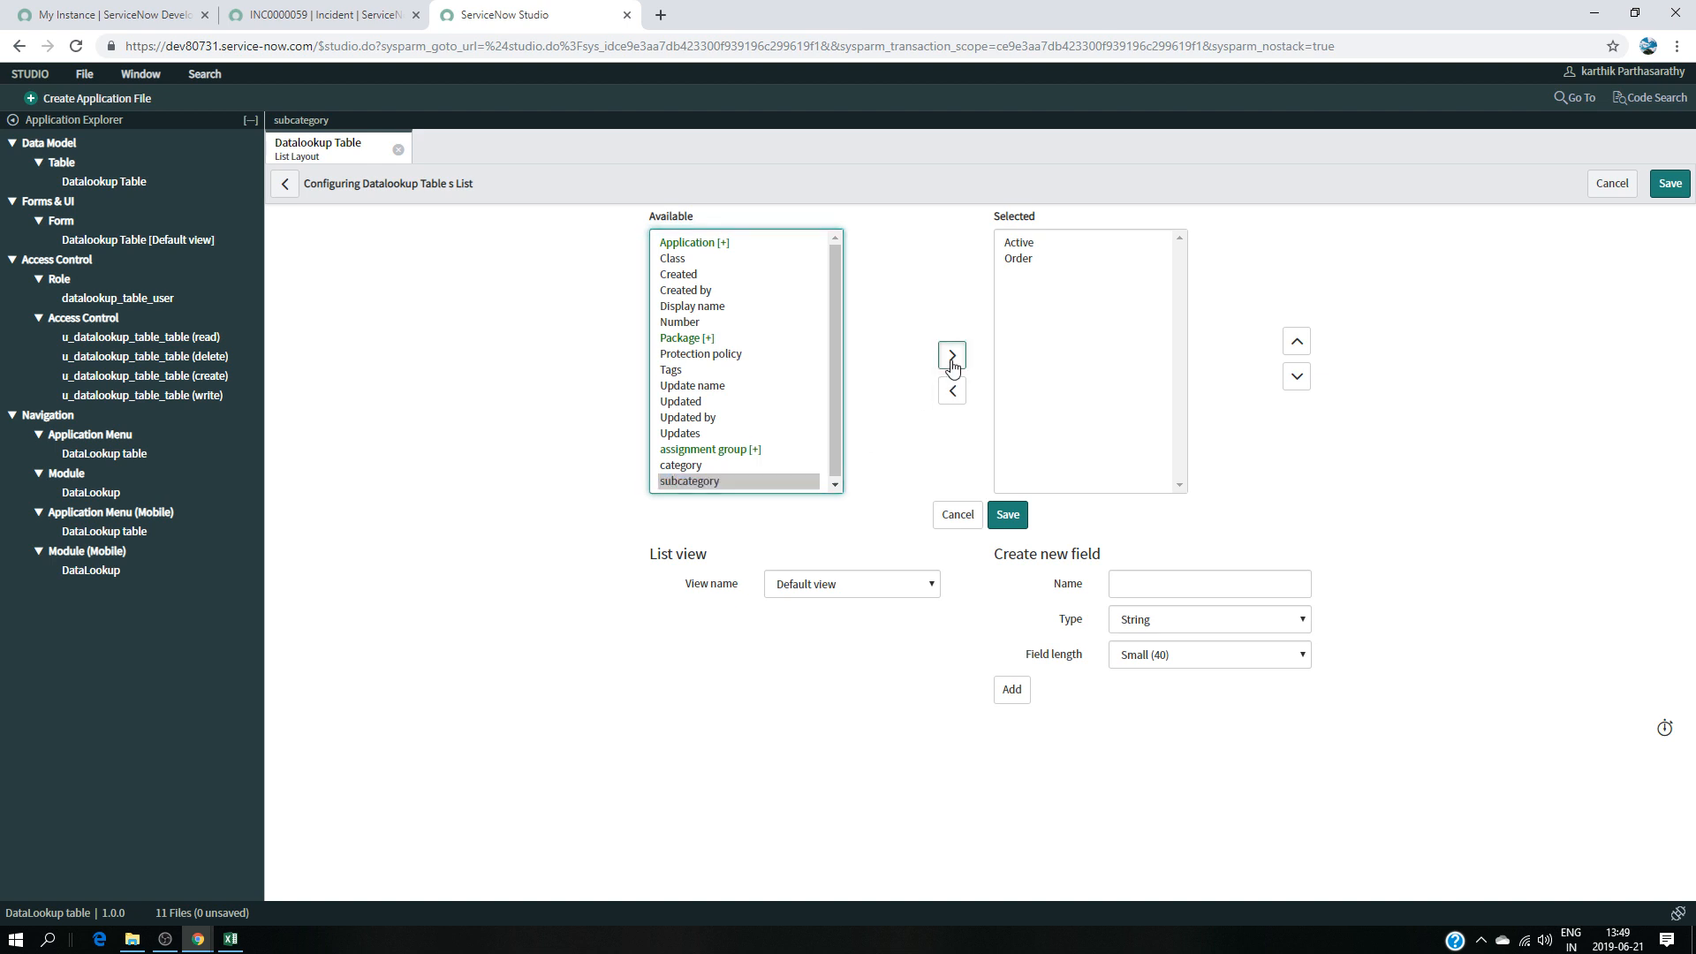
{"action": "left_click", "coordinate": [696, 466]}
{"action": "left_click", "coordinate": [952, 358]}
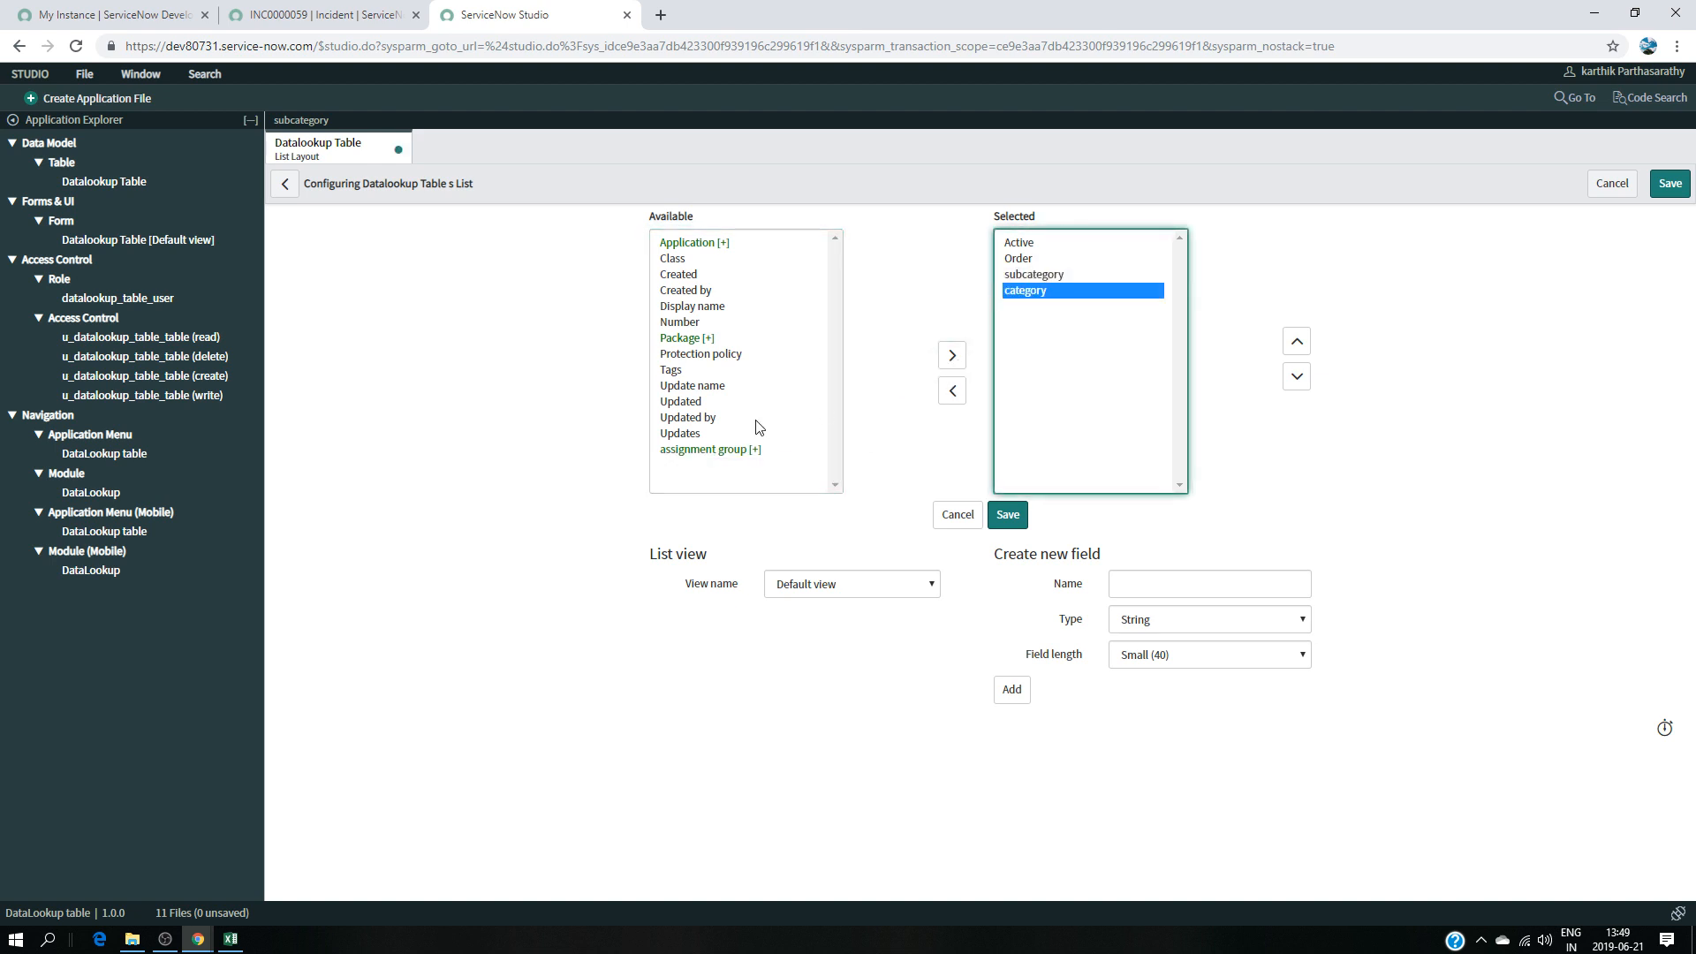
{"action": "left_click", "coordinate": [737, 448]}
{"action": "left_click", "coordinate": [952, 355]}
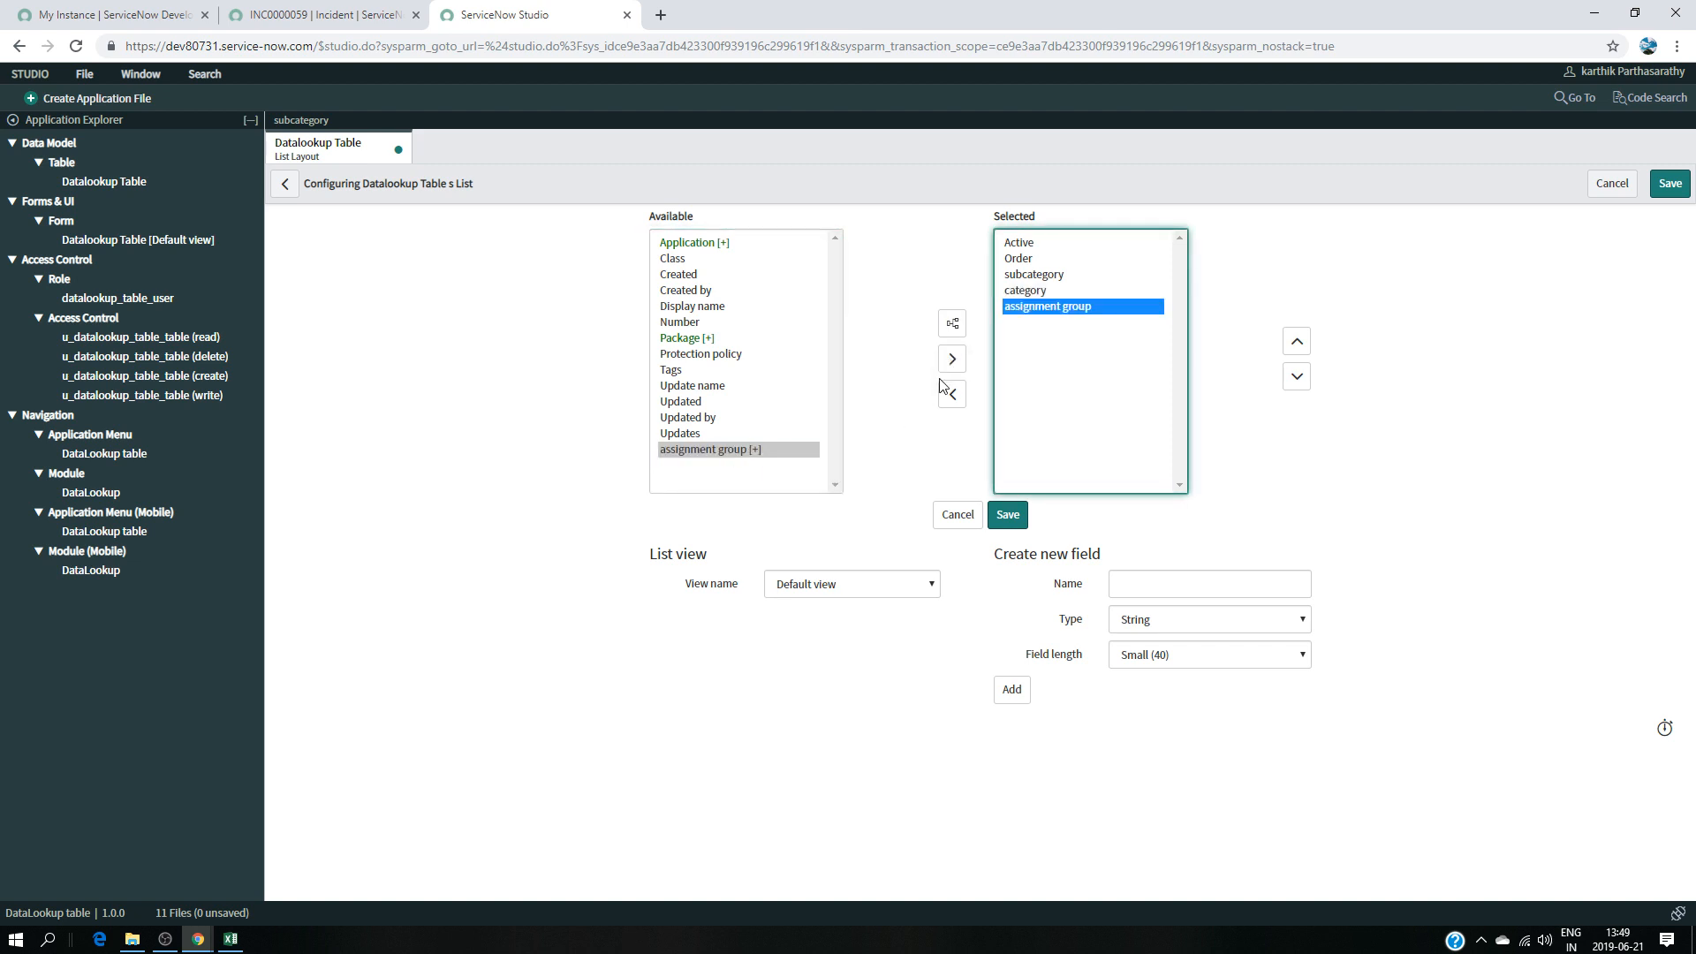
- Arrange the list columns as Order, category, subcategory, assignment group, Active, and save the list layout
{"action": "left_click", "coordinate": [1024, 292]}
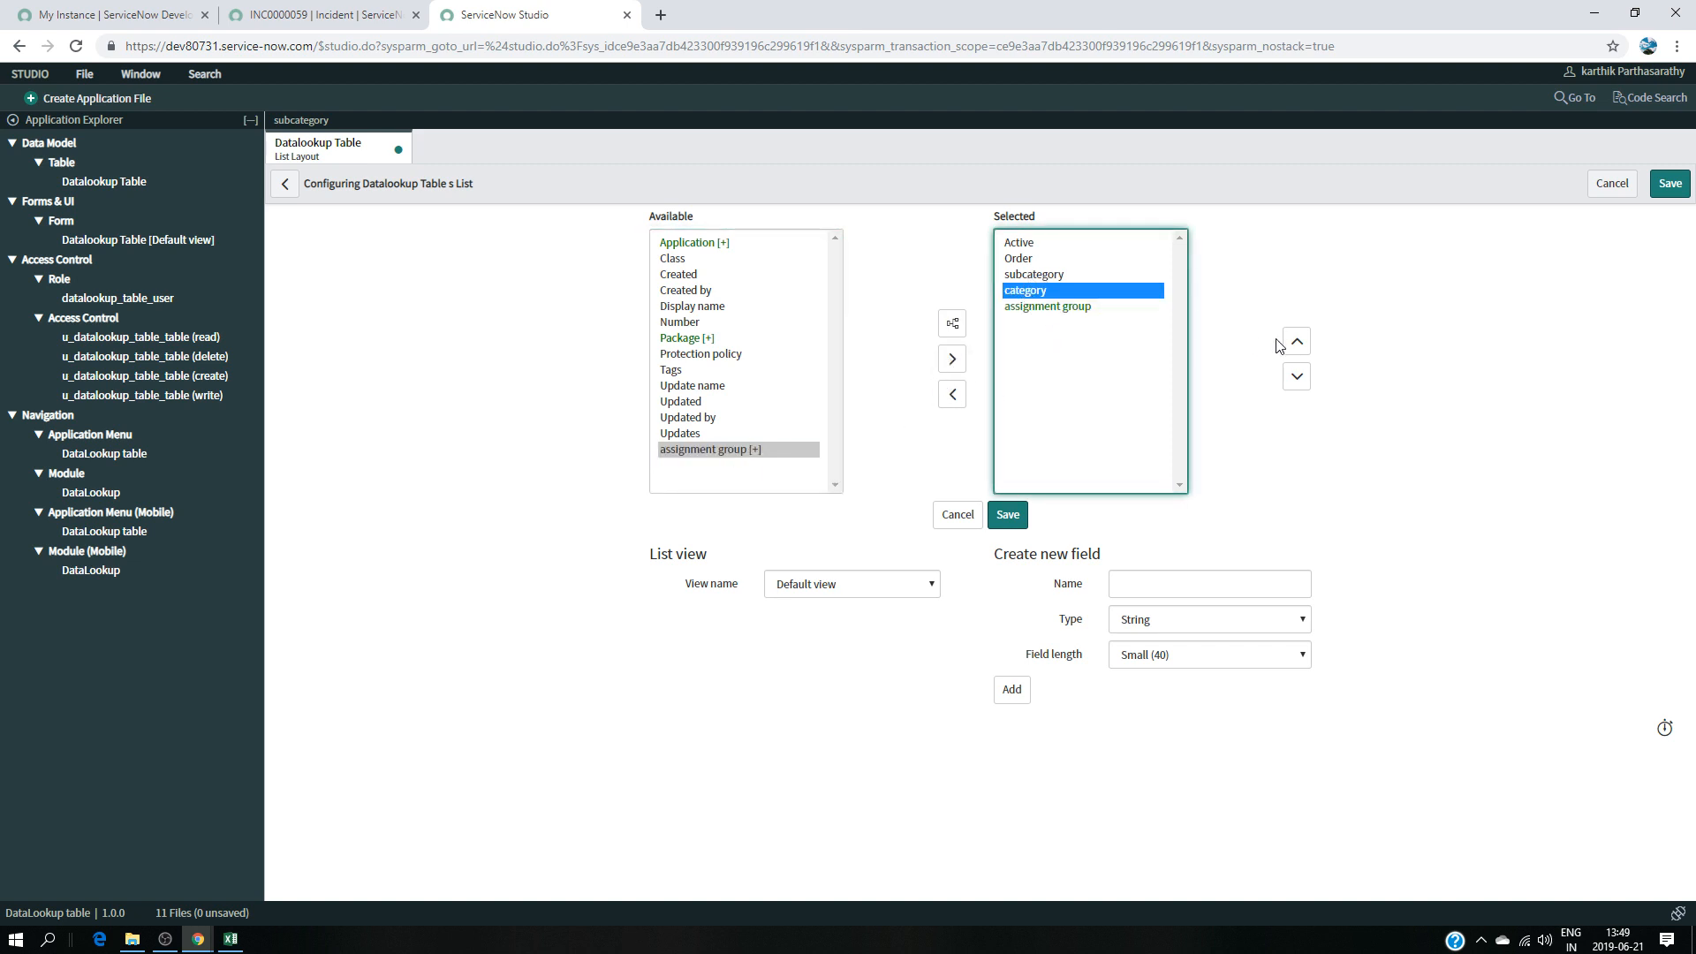
{"action": "left_click", "coordinate": [1295, 343]}
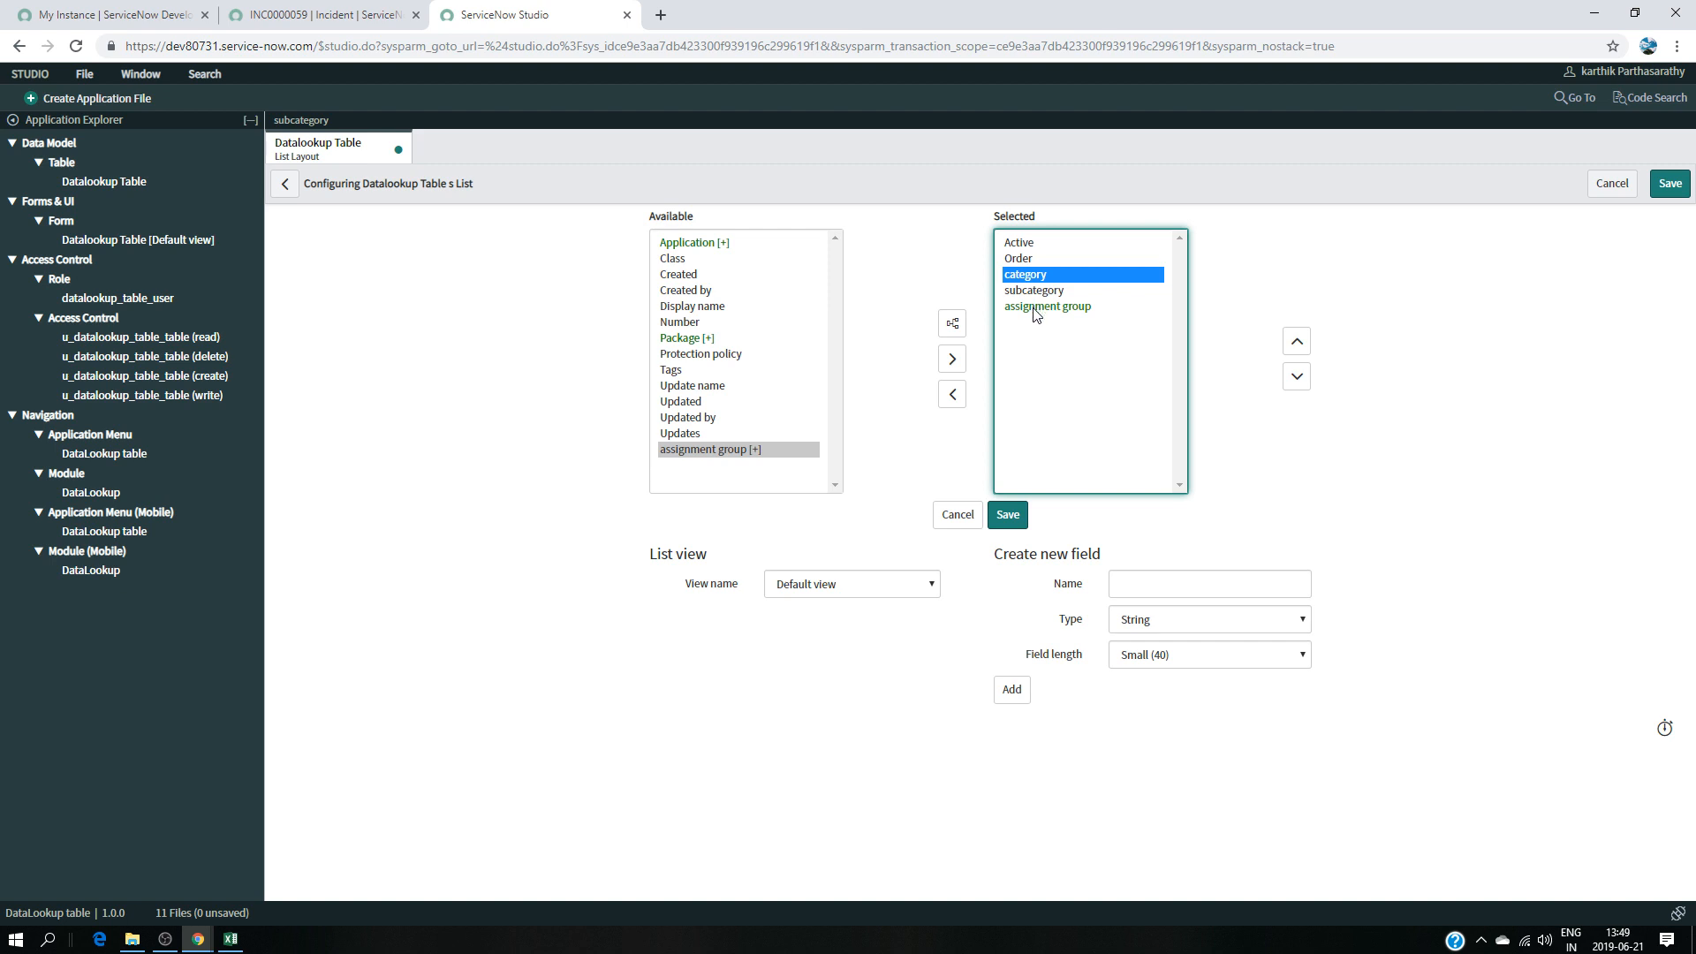
{"action": "left_click", "coordinate": [1020, 242]}
{"action": "left_click", "coordinate": [1296, 378]}
{"action": "left_click", "coordinate": [1297, 378]}
{"action": "left_click", "coordinate": [1297, 377]}
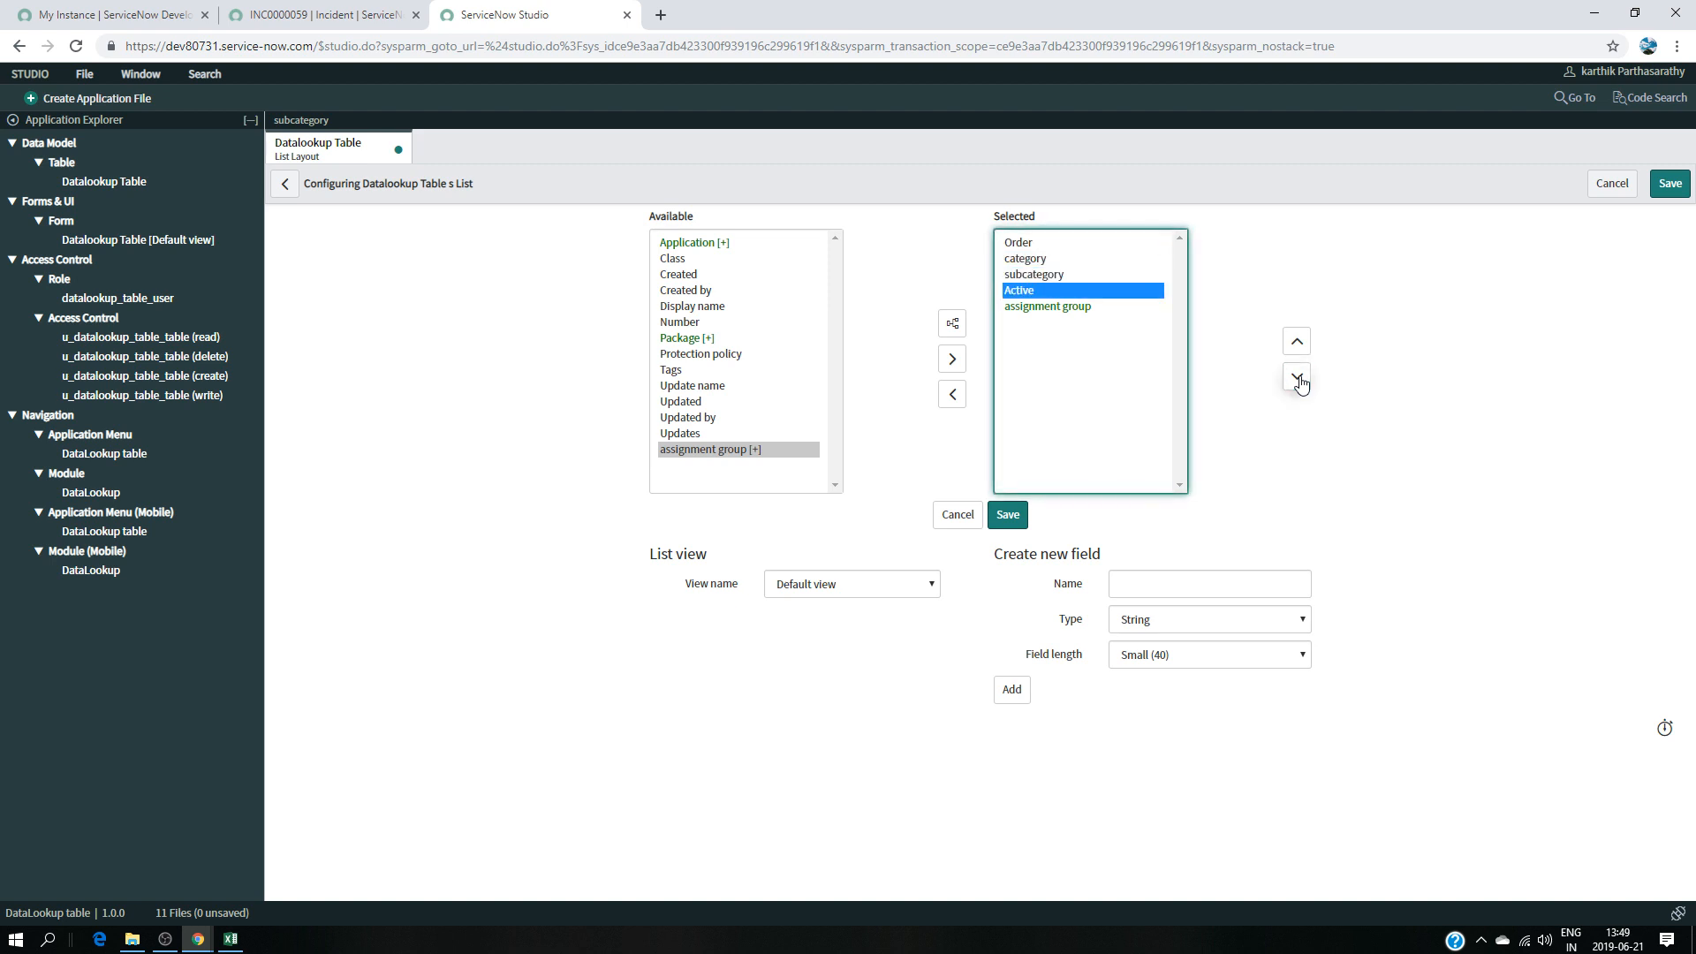
{"action": "left_click", "coordinate": [1297, 378]}
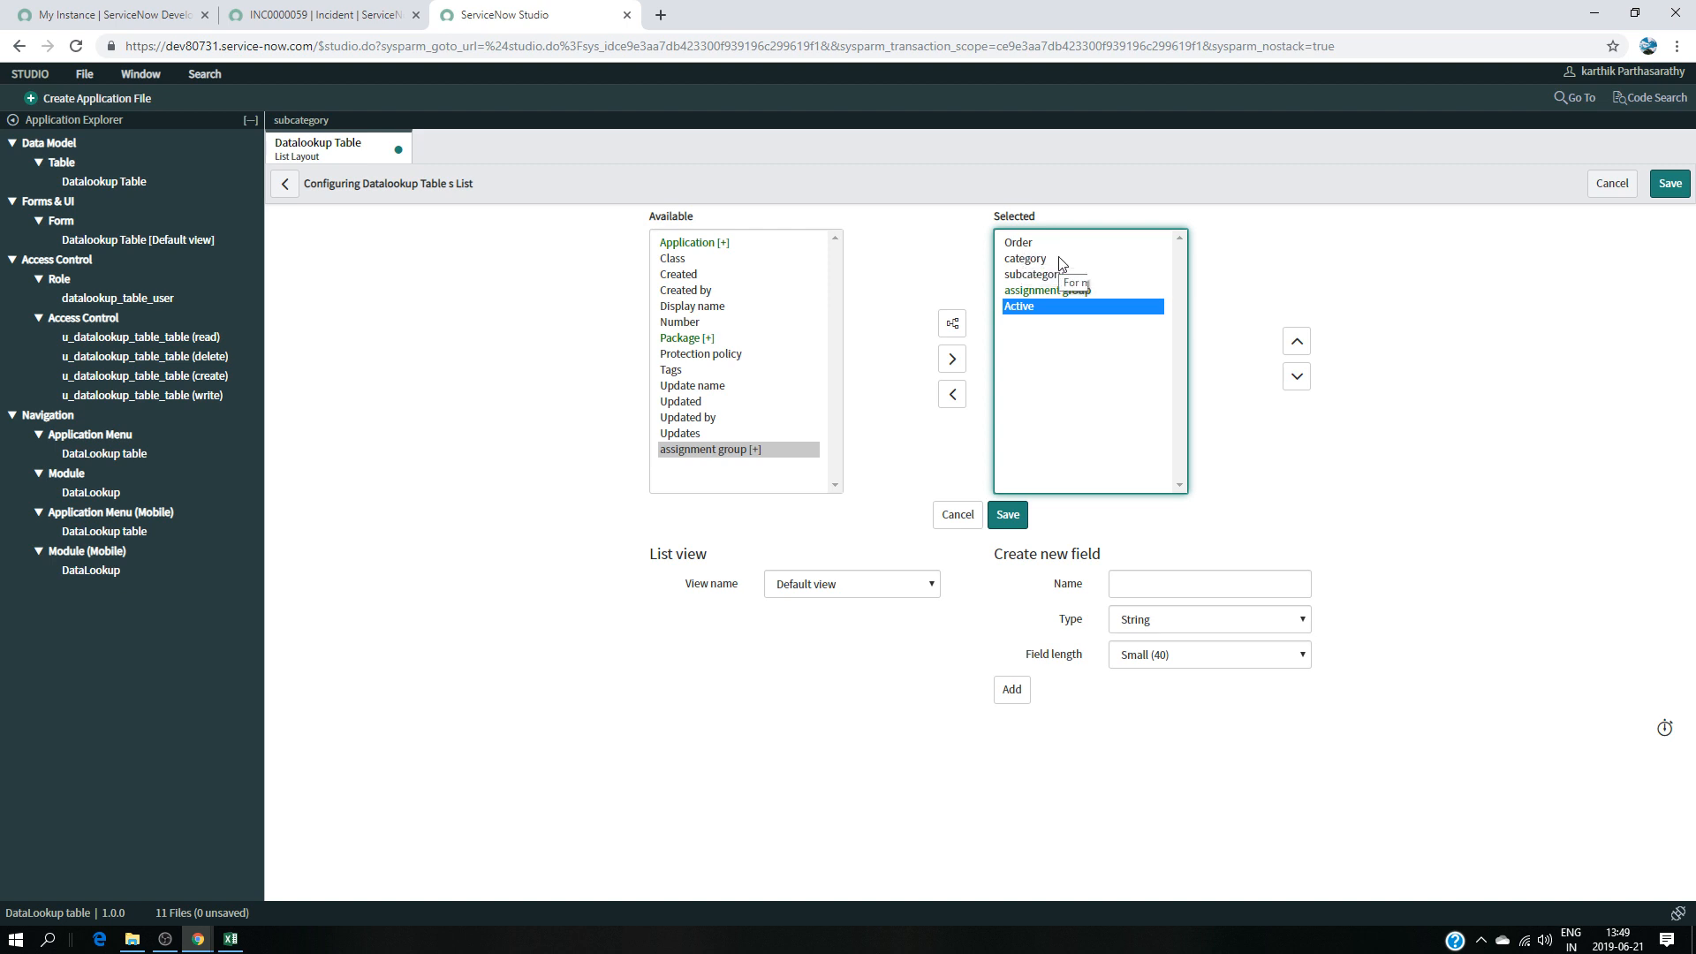
{"action": "left_click", "coordinate": [1007, 515]}
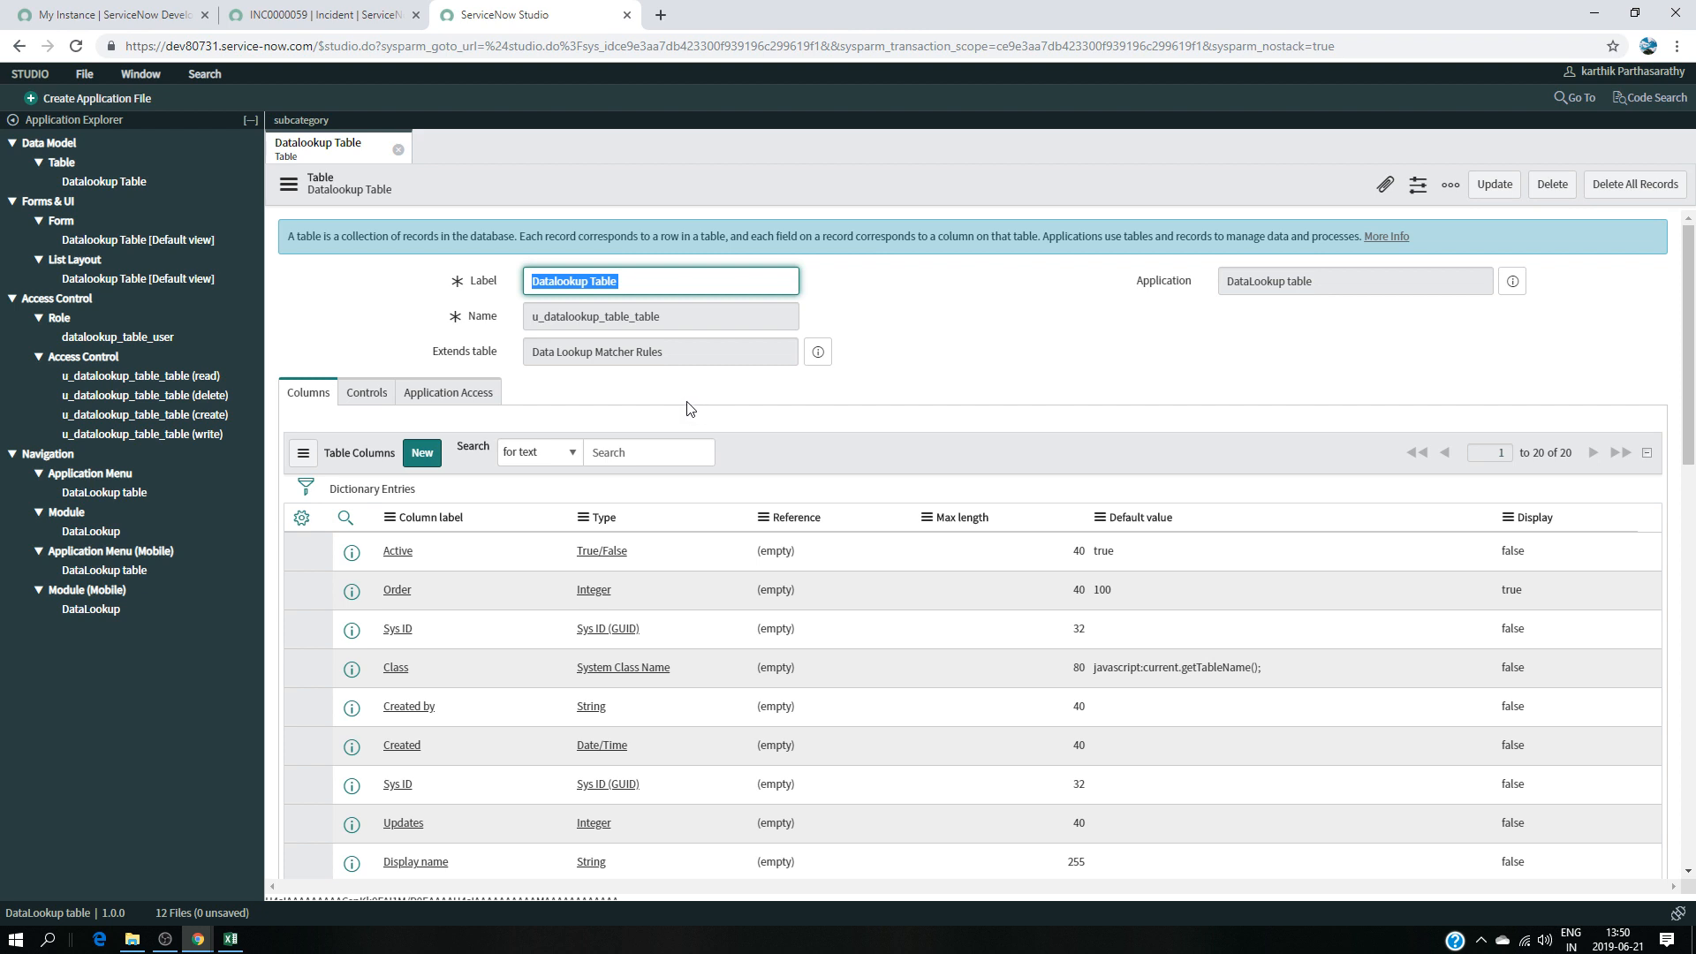
- Close Studio and open a new record form from the DataLookup module
{"action": "left_click", "coordinate": [628, 15]}
{"action": "left_click", "coordinate": [159, 248]}
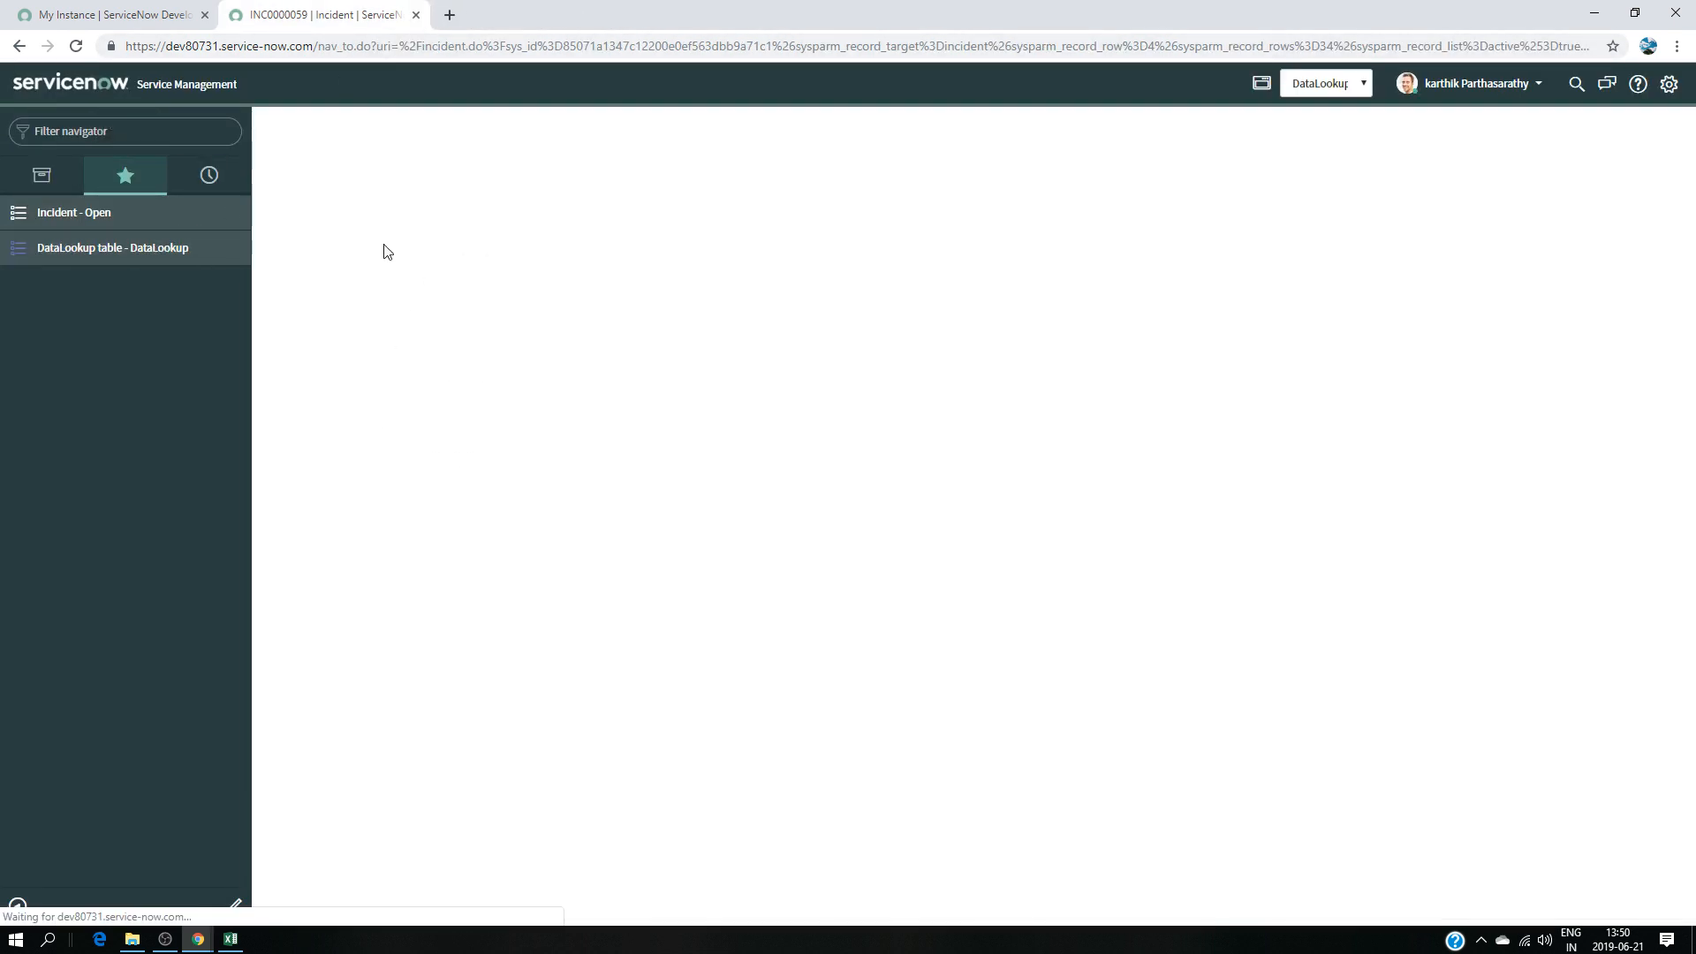
{"action": "left_click", "coordinate": [408, 129]}
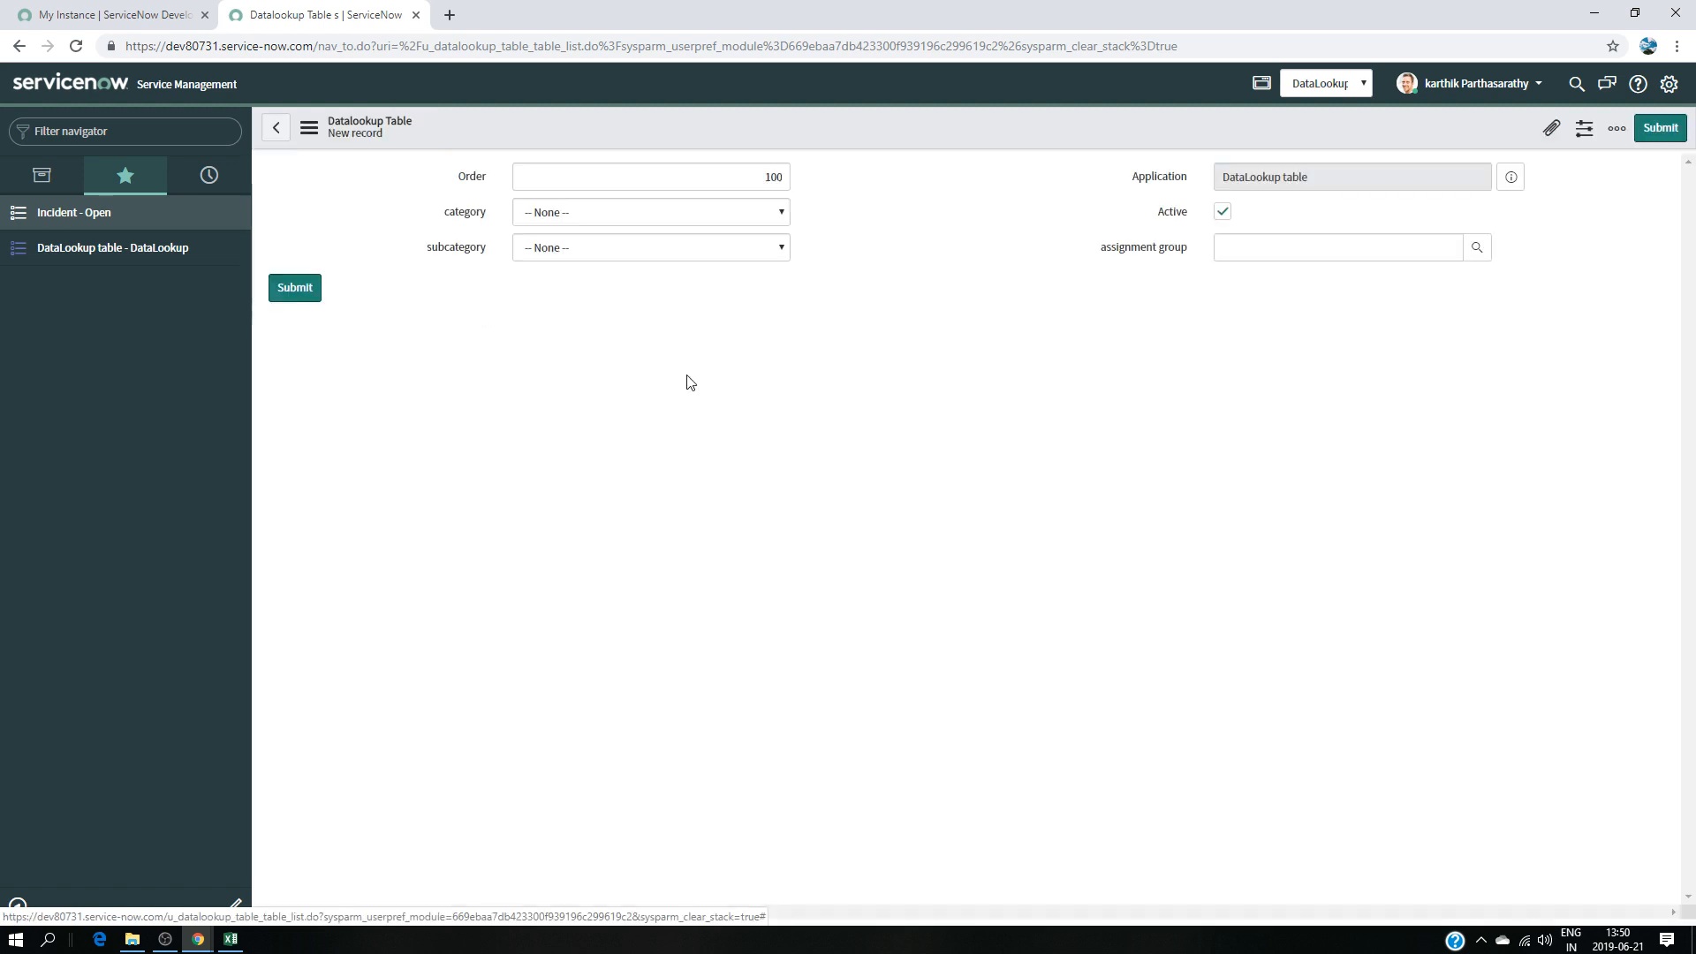
- Check the category and subcategory choices and the assignment group lookup on the blank form, and return to the record list
{"action": "left_click", "coordinate": [763, 215]}
{"action": "left_click", "coordinate": [771, 231]}
{"action": "left_click", "coordinate": [772, 244]}
{"action": "left_click", "coordinate": [774, 243]}
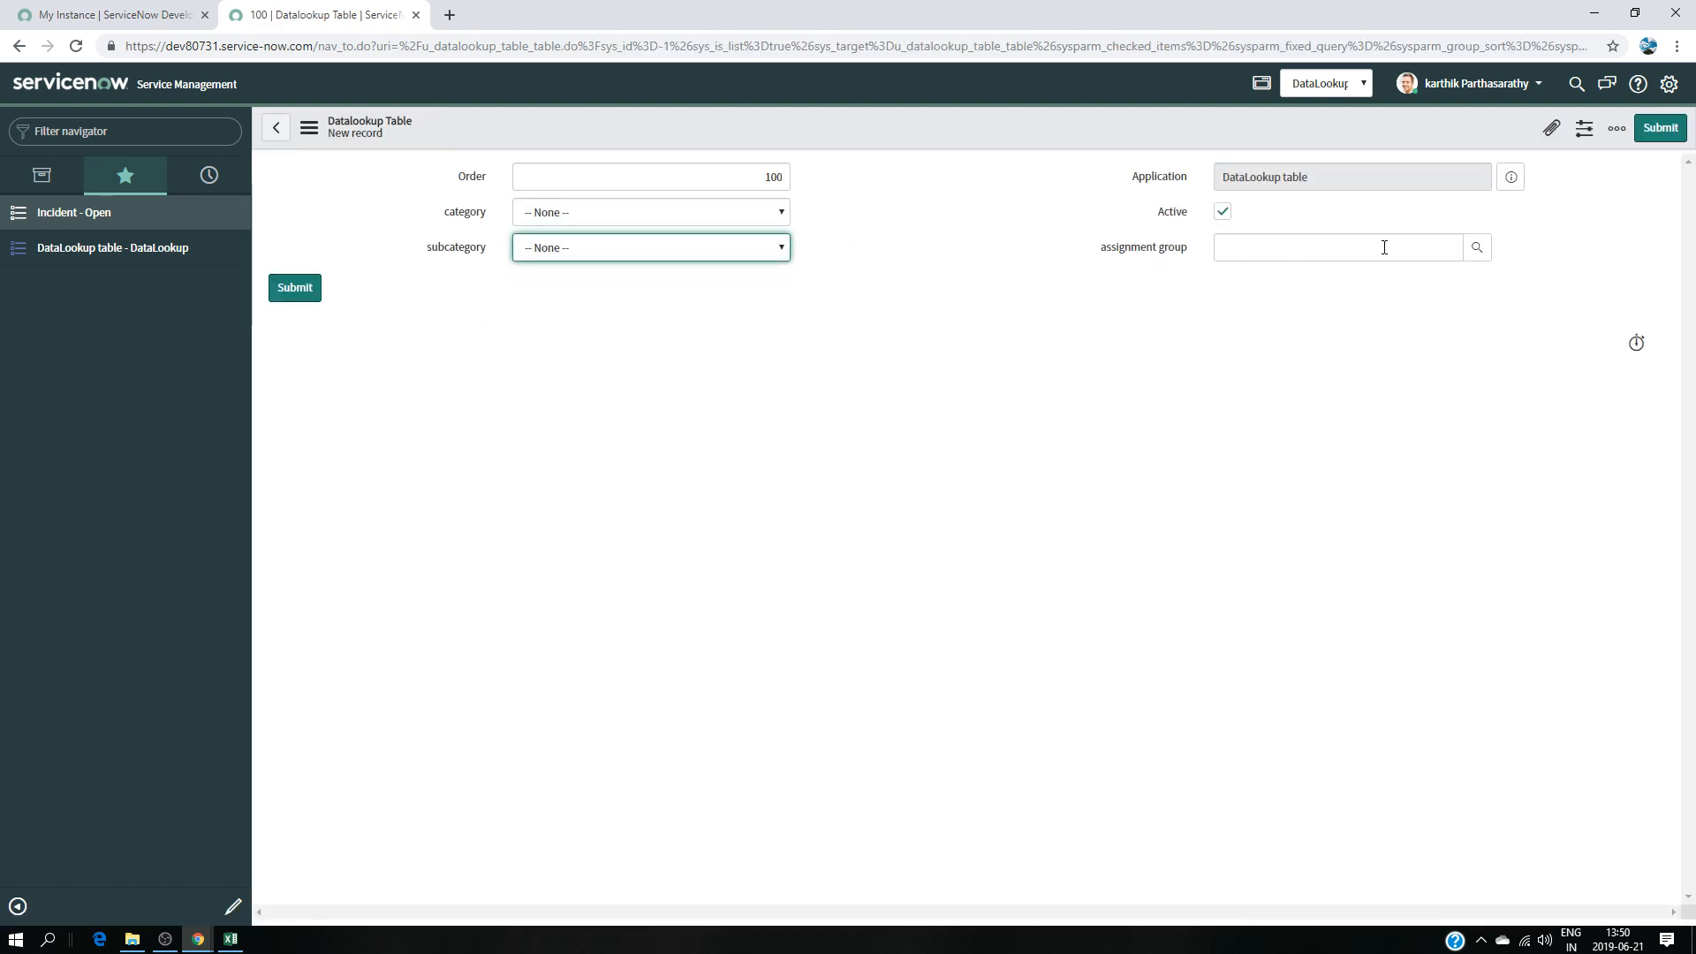
{"action": "left_click", "coordinate": [1476, 248]}
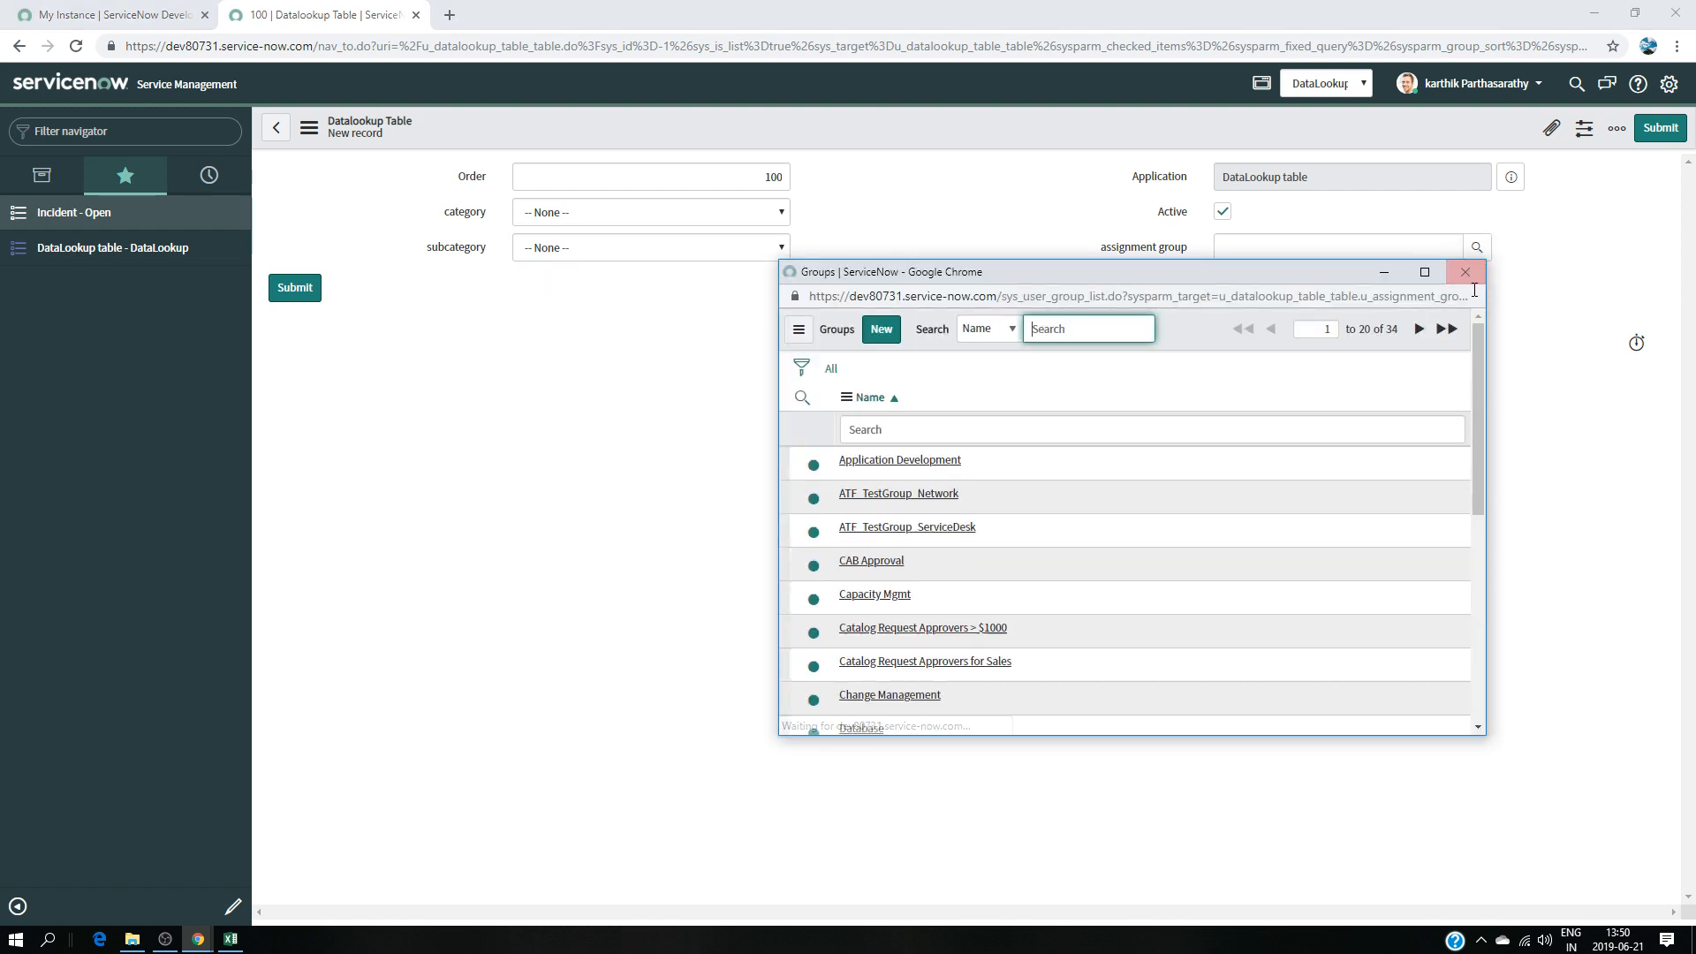
{"action": "left_click", "coordinate": [1465, 272]}
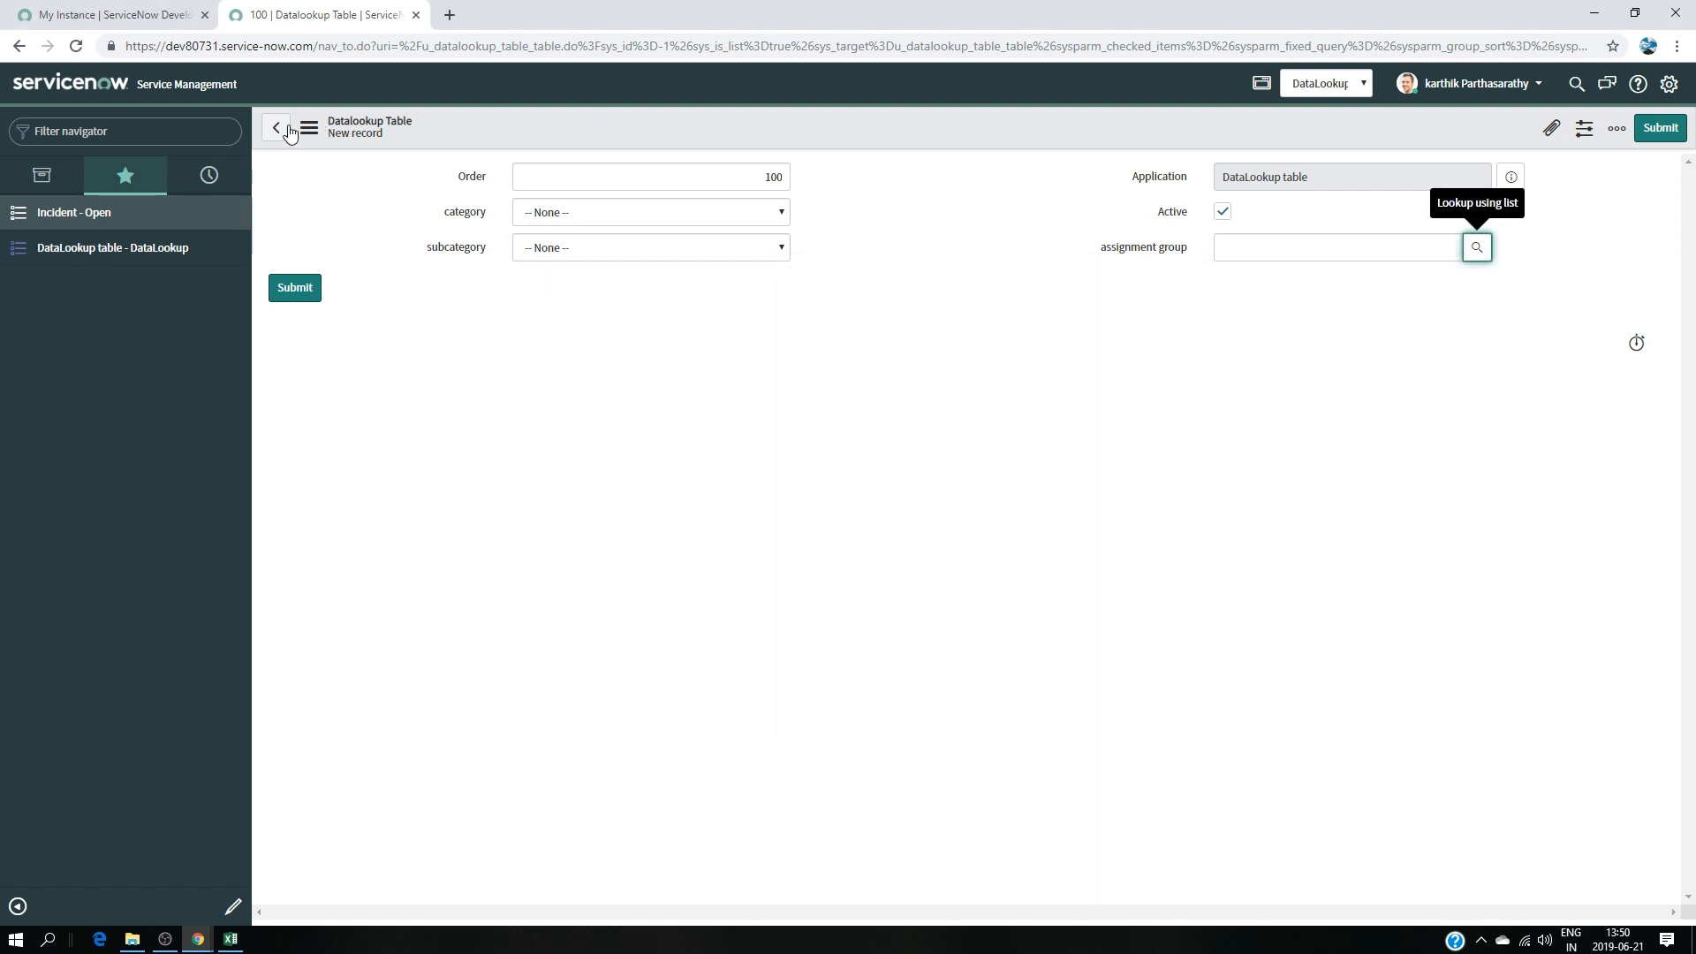
{"action": "left_click", "coordinate": [288, 130]}
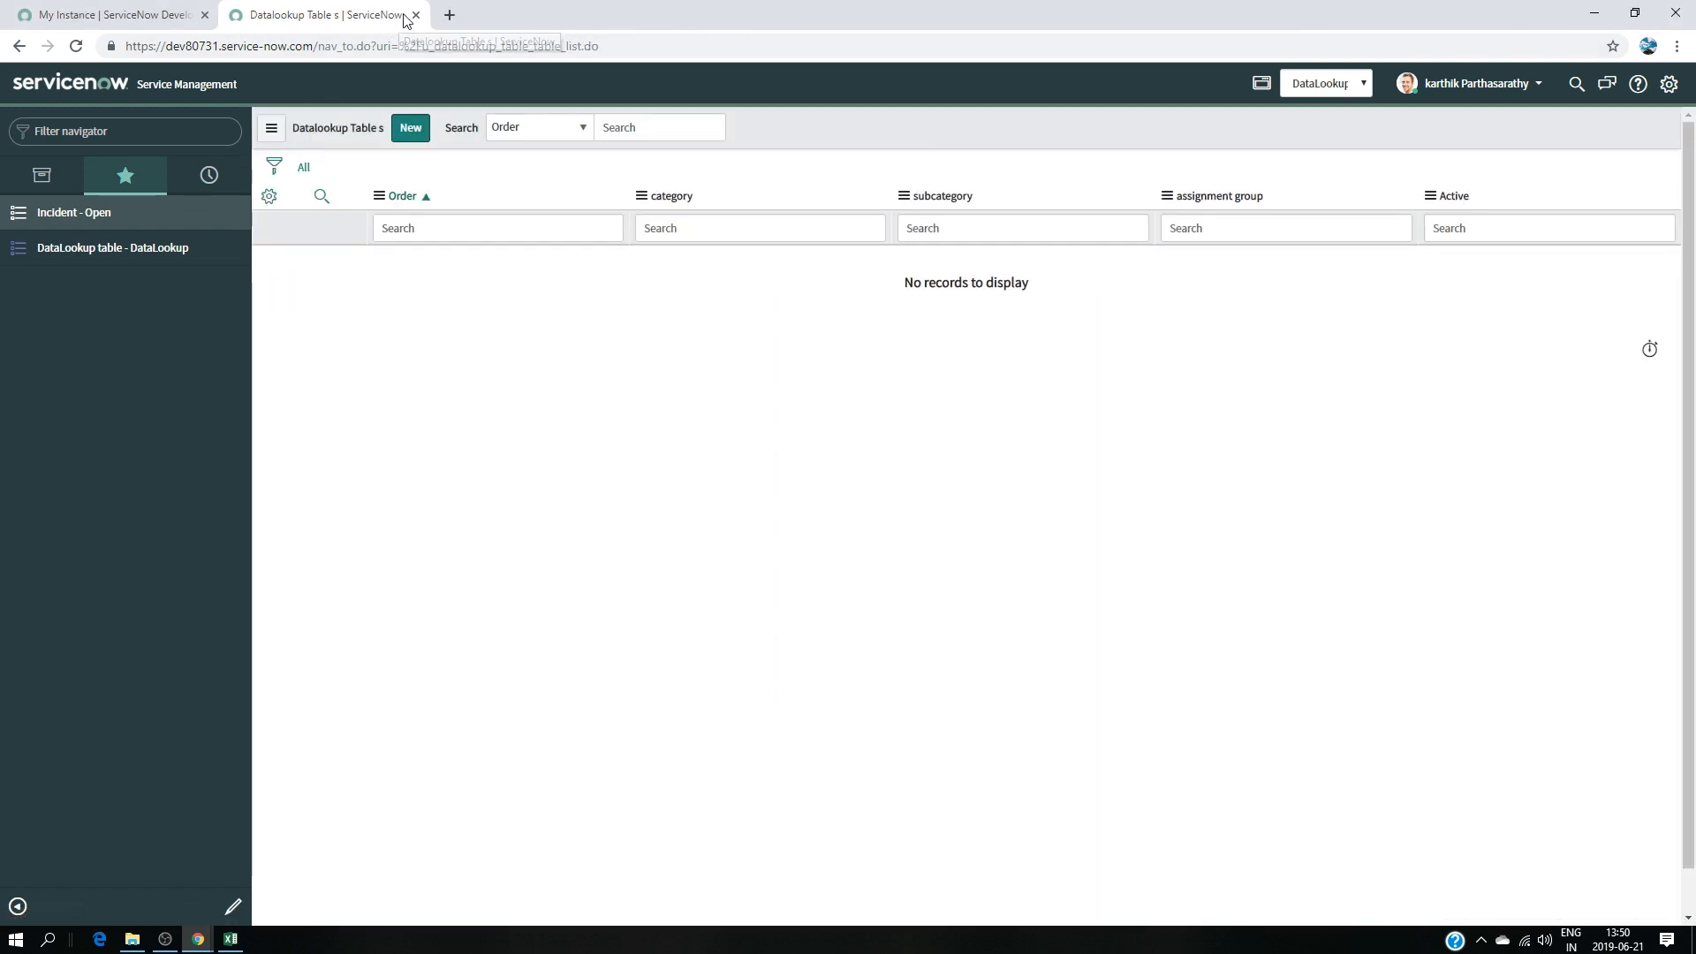
- Review the matcher and setter values in the DataLookup workbook in Excel, and return to the ServiceNow record list
{"action": "left_click", "coordinate": [151, 129]}
{"action": "left_click", "coordinate": [231, 939]}
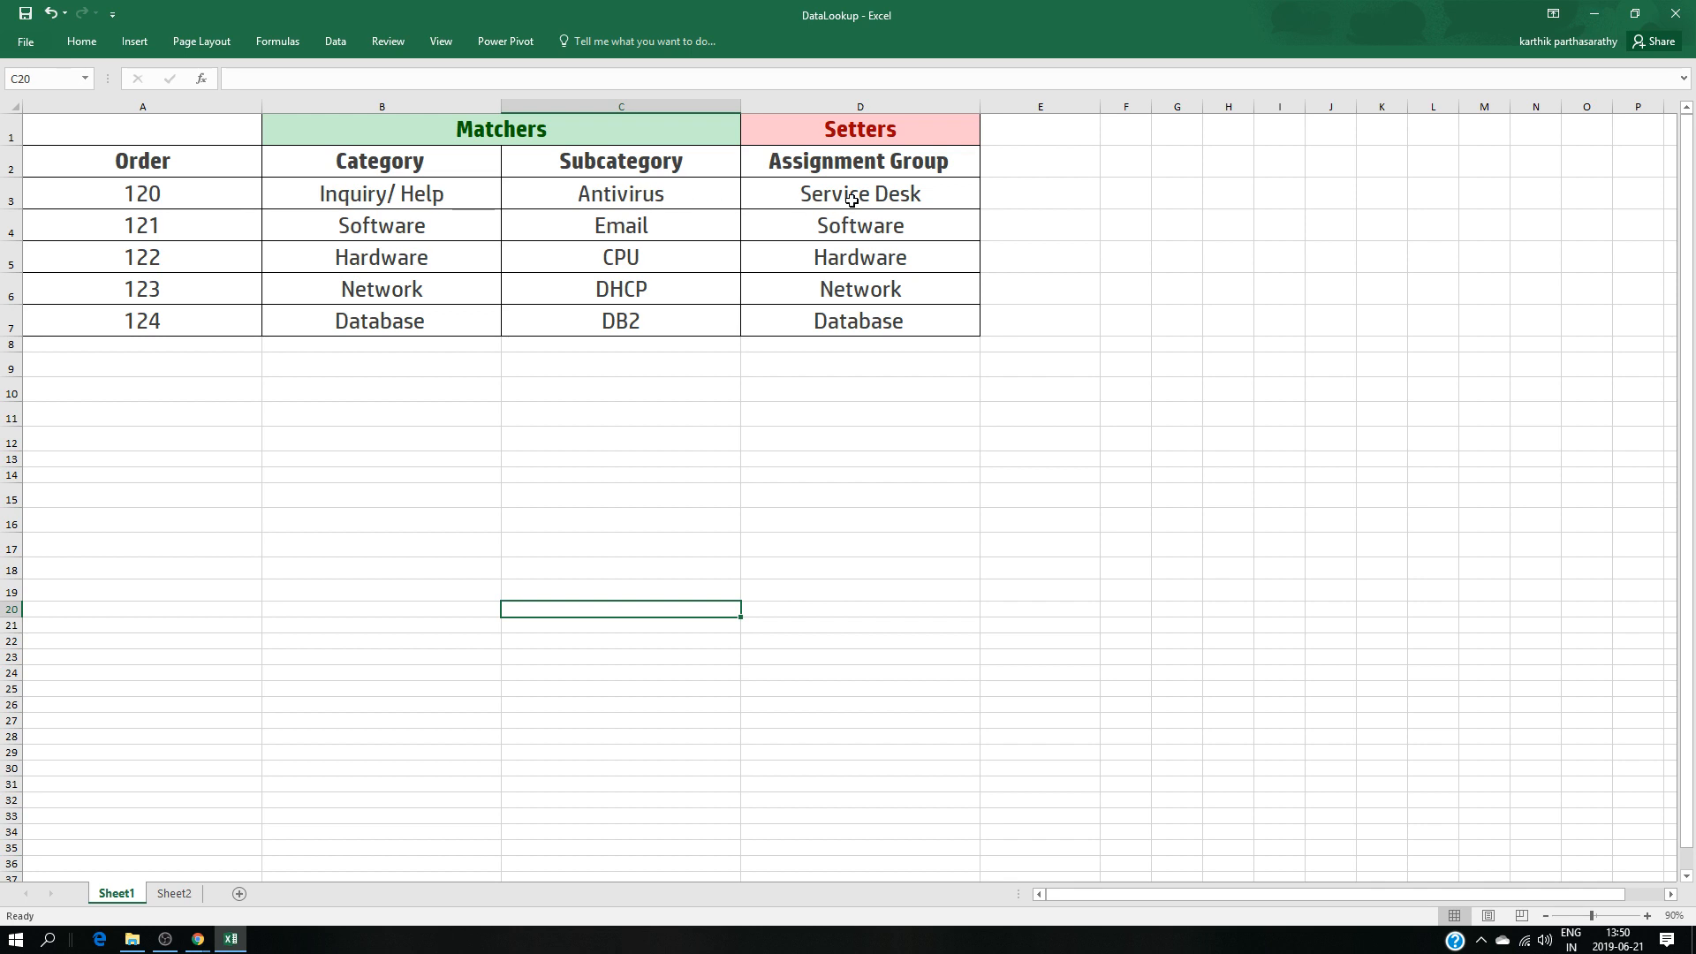
{"action": "left_click", "coordinate": [1594, 14]}
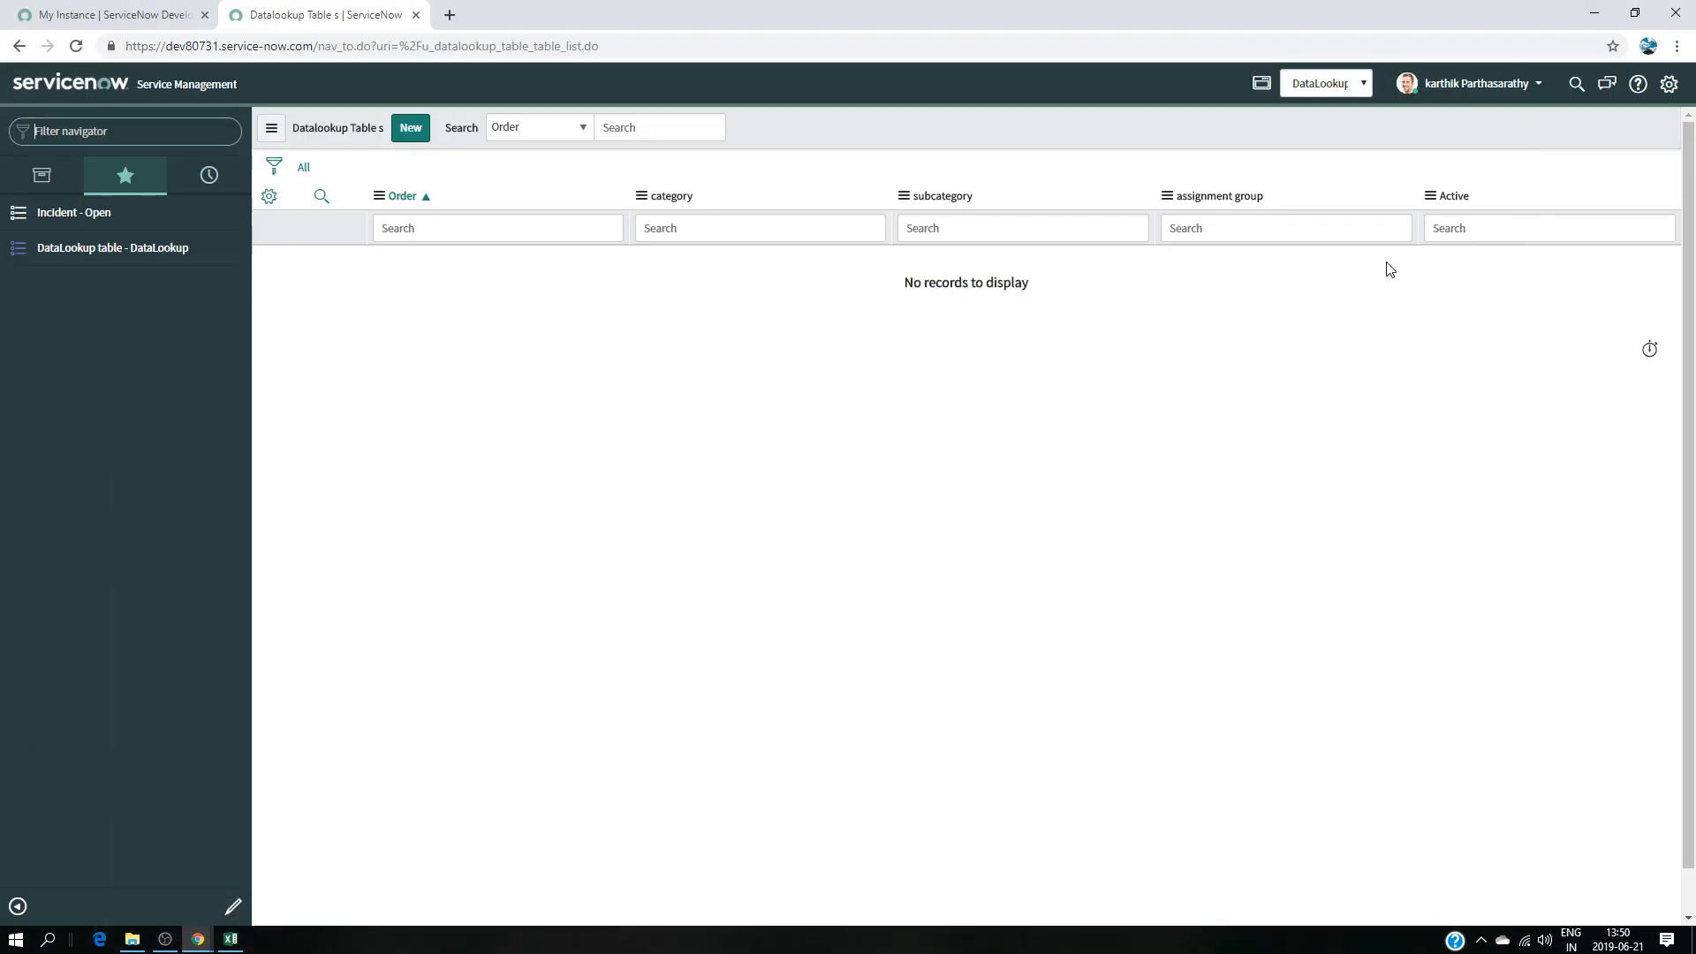
- Find the System Policy modules in the navigator, open Data Lookup Definitions, and start a new definition record
{"action": "type", "text": "s"}
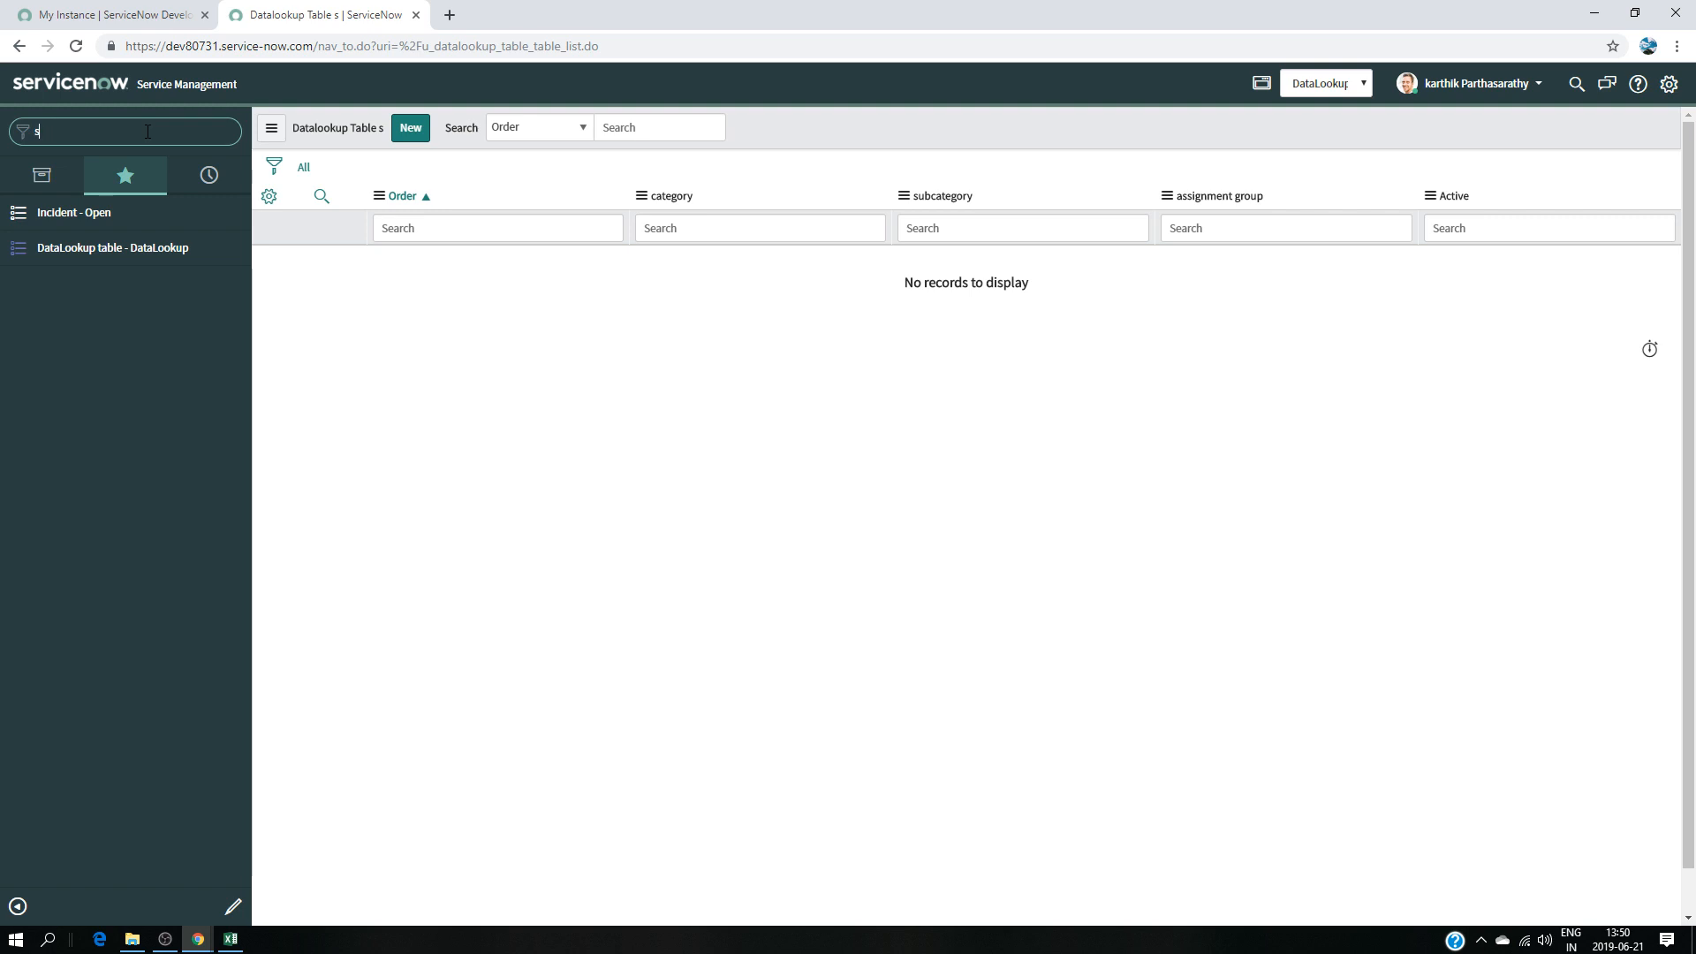
{"action": "type", "text": "ys"}
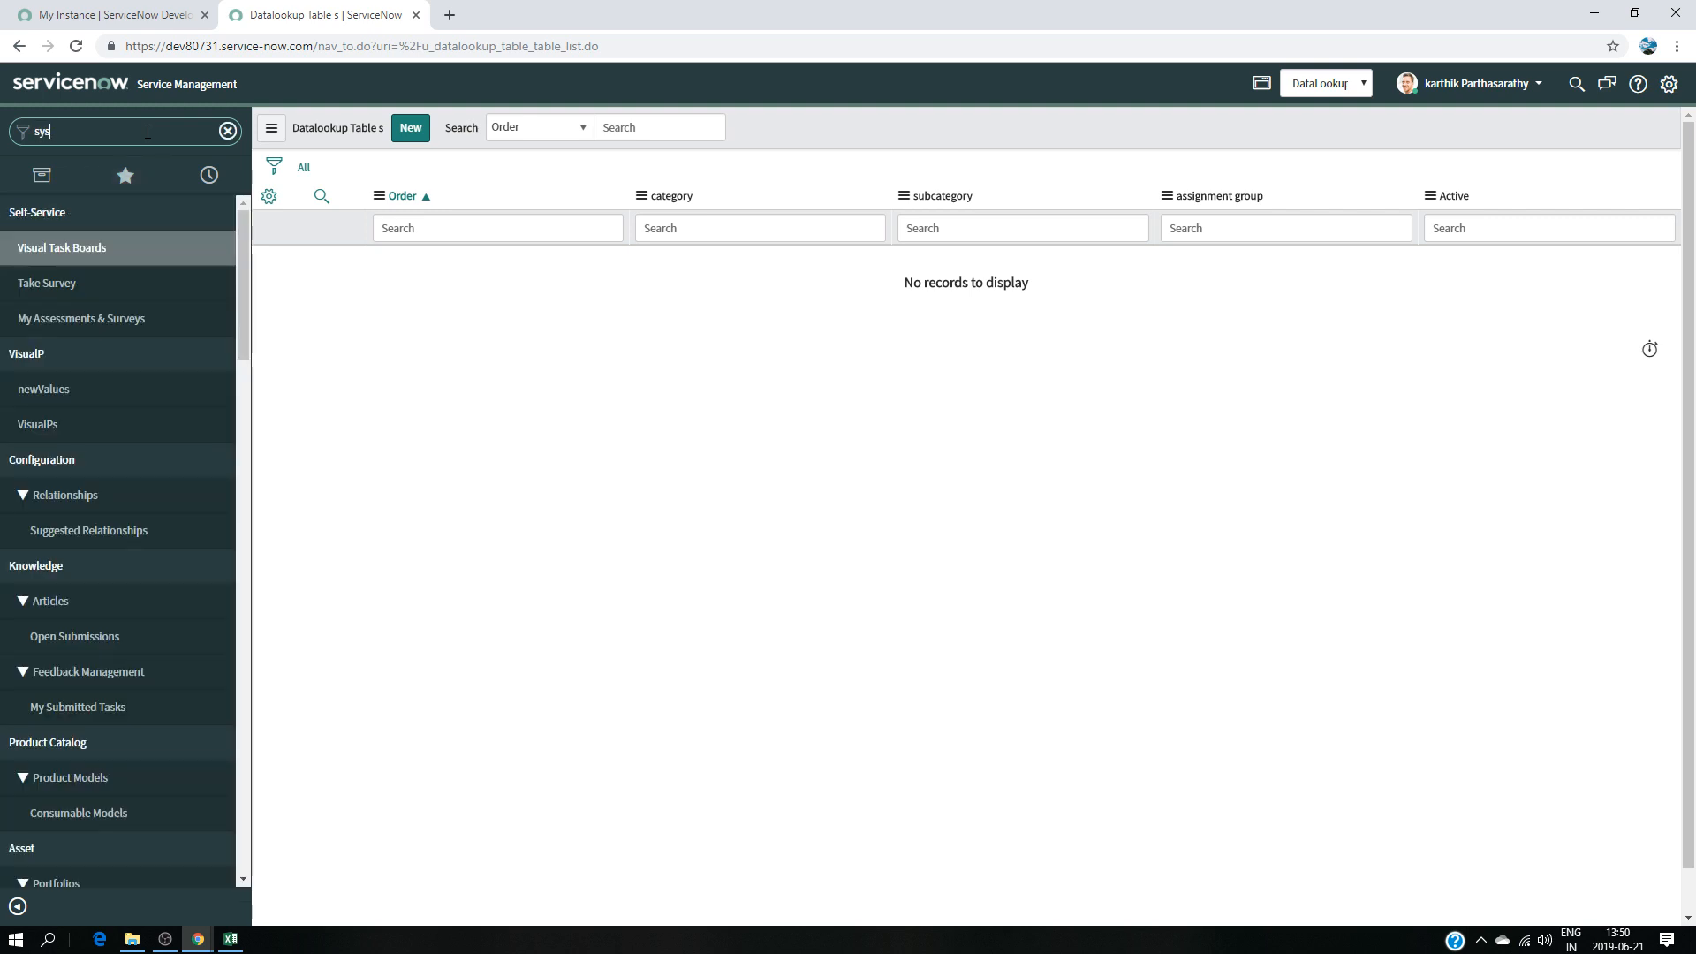
{"action": "type", "text": "tem polci"}
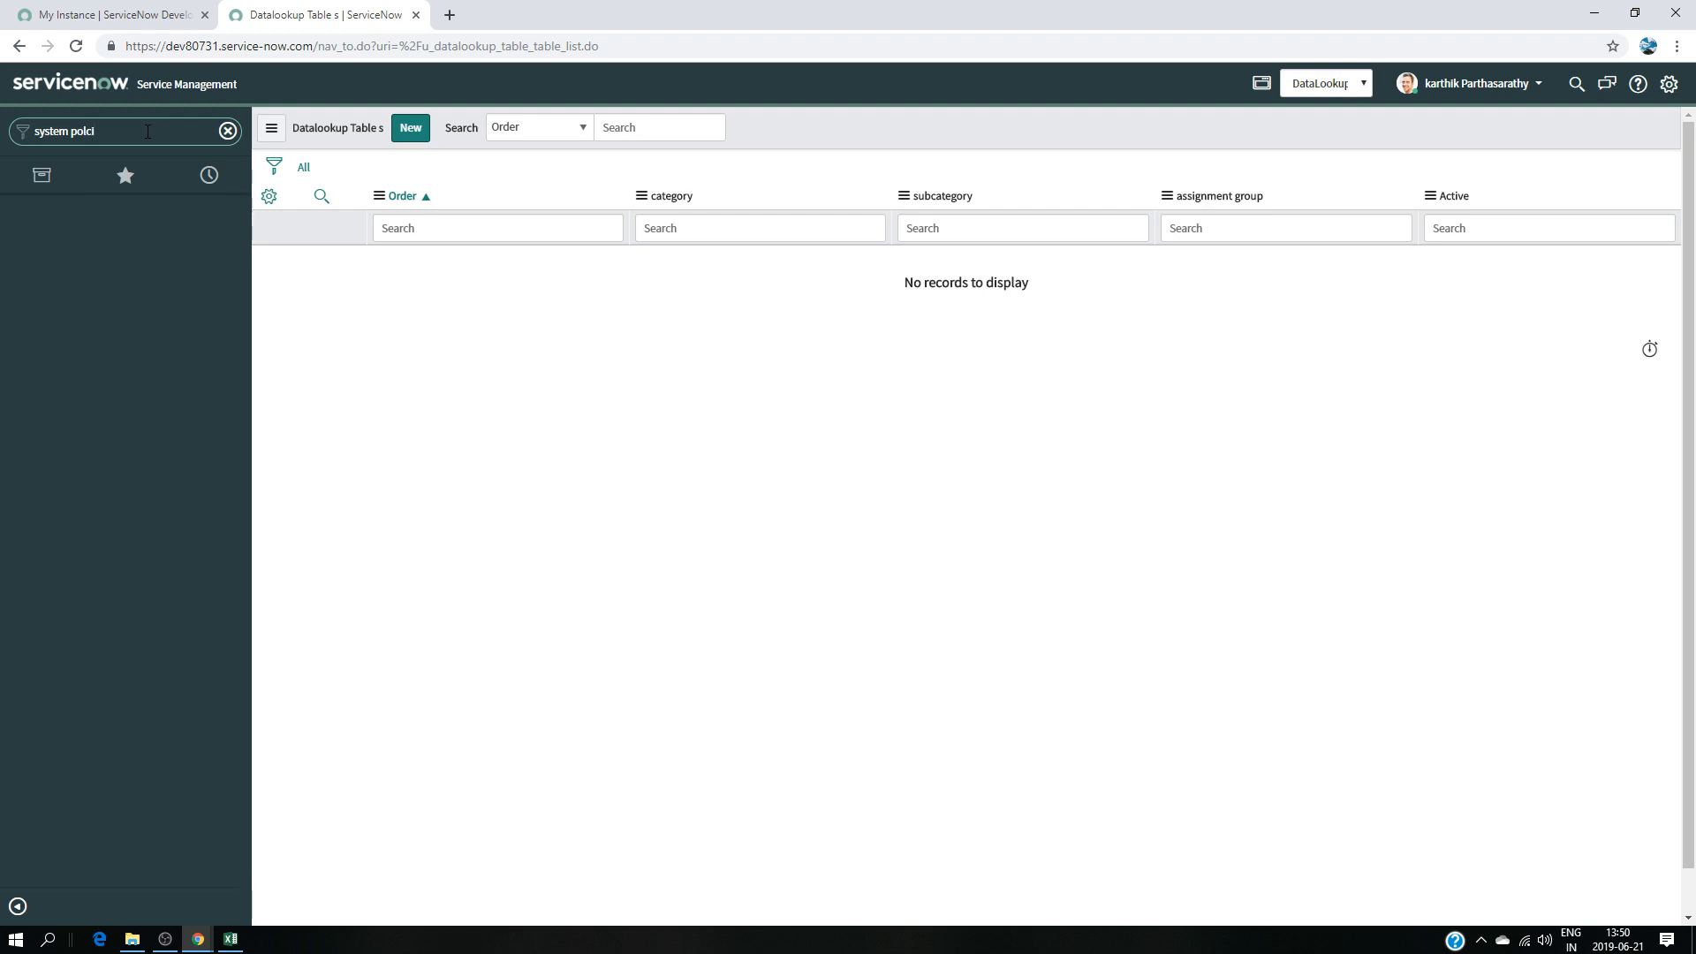
{"action": "key", "text": "BackSpace"}
{"action": "key", "text": "BackSpace"}
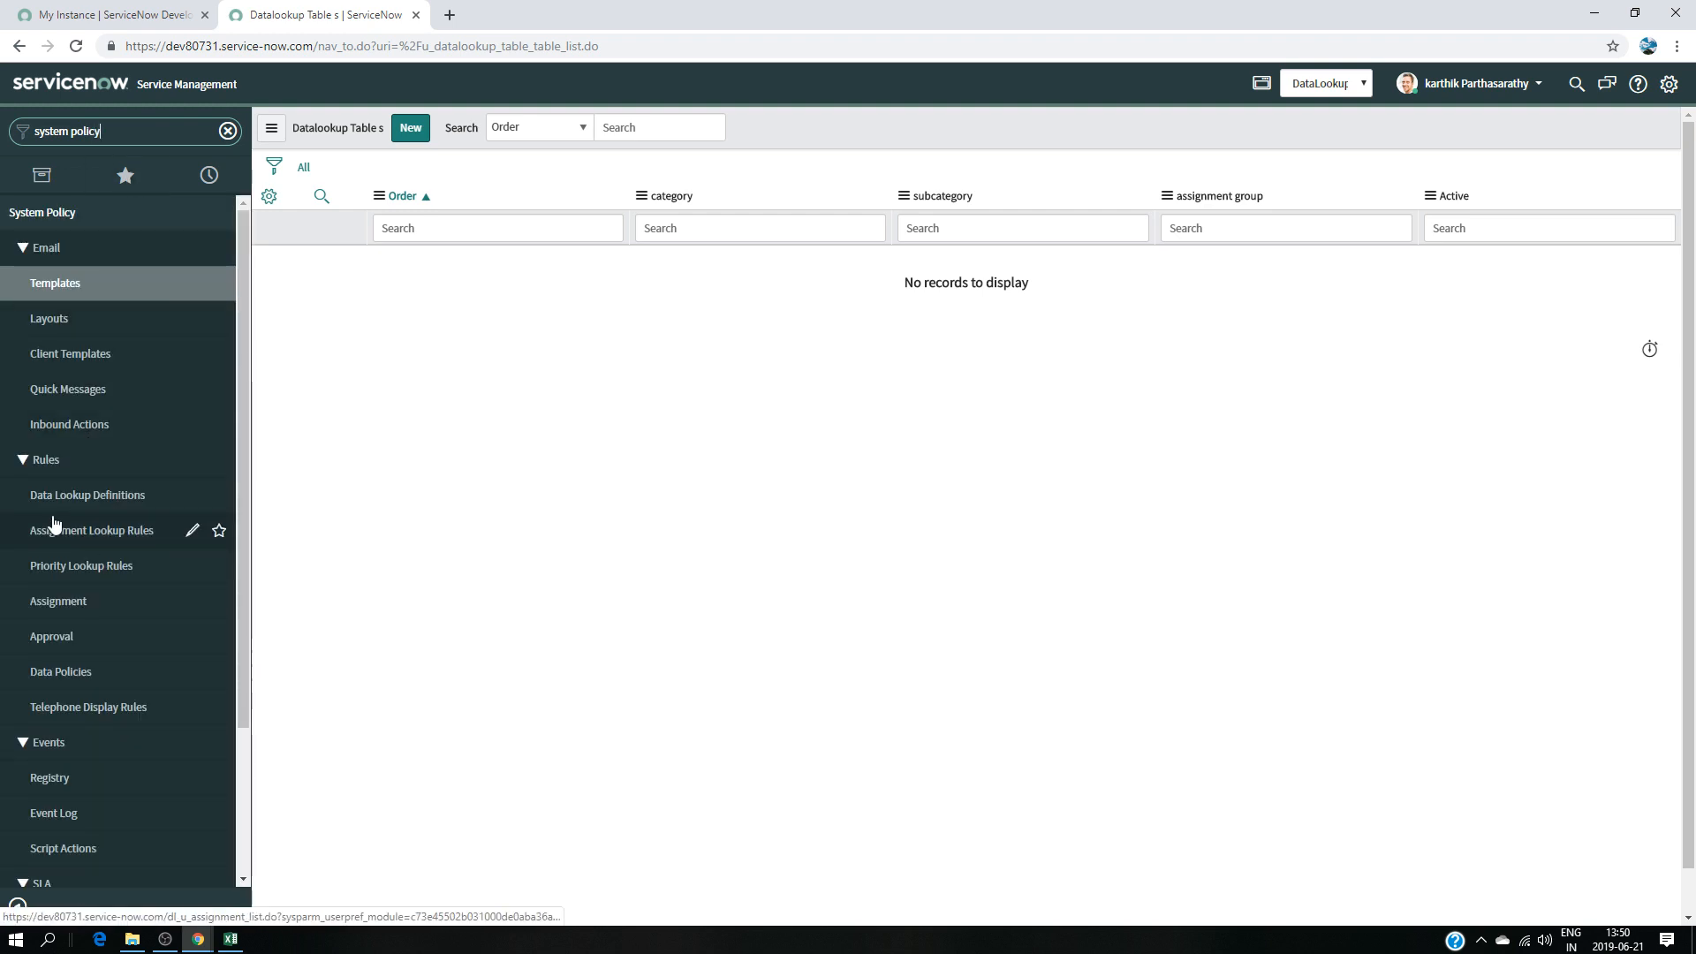
{"action": "left_click", "coordinate": [101, 502]}
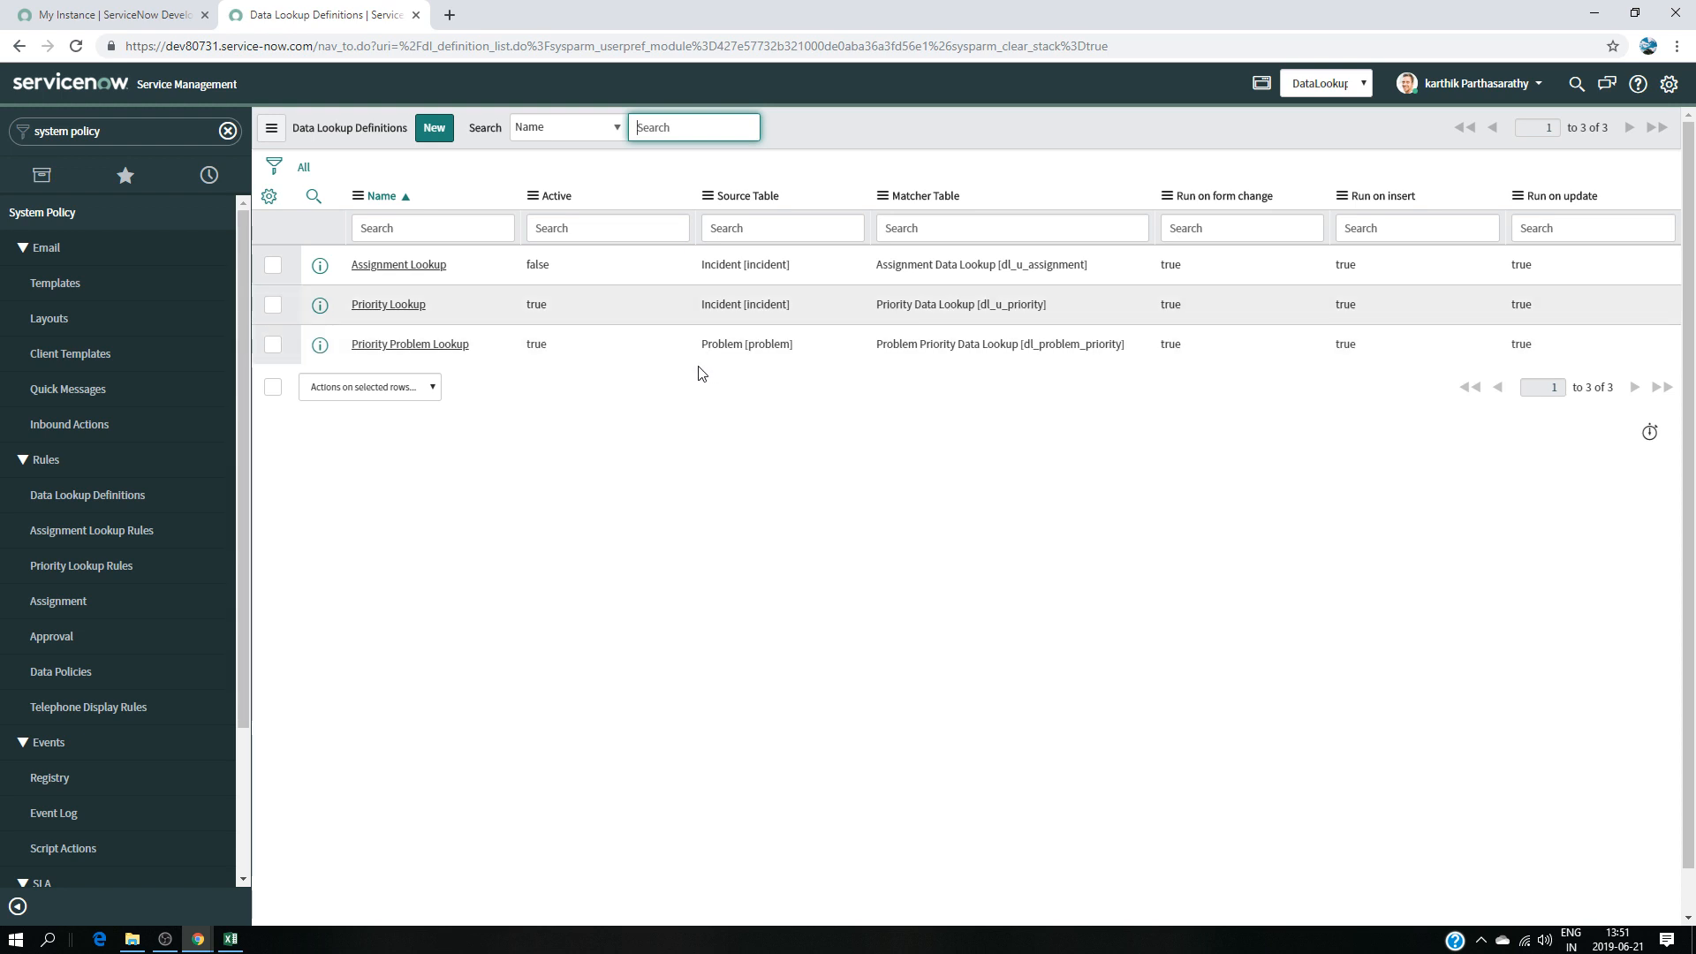
{"action": "left_click", "coordinate": [446, 131]}
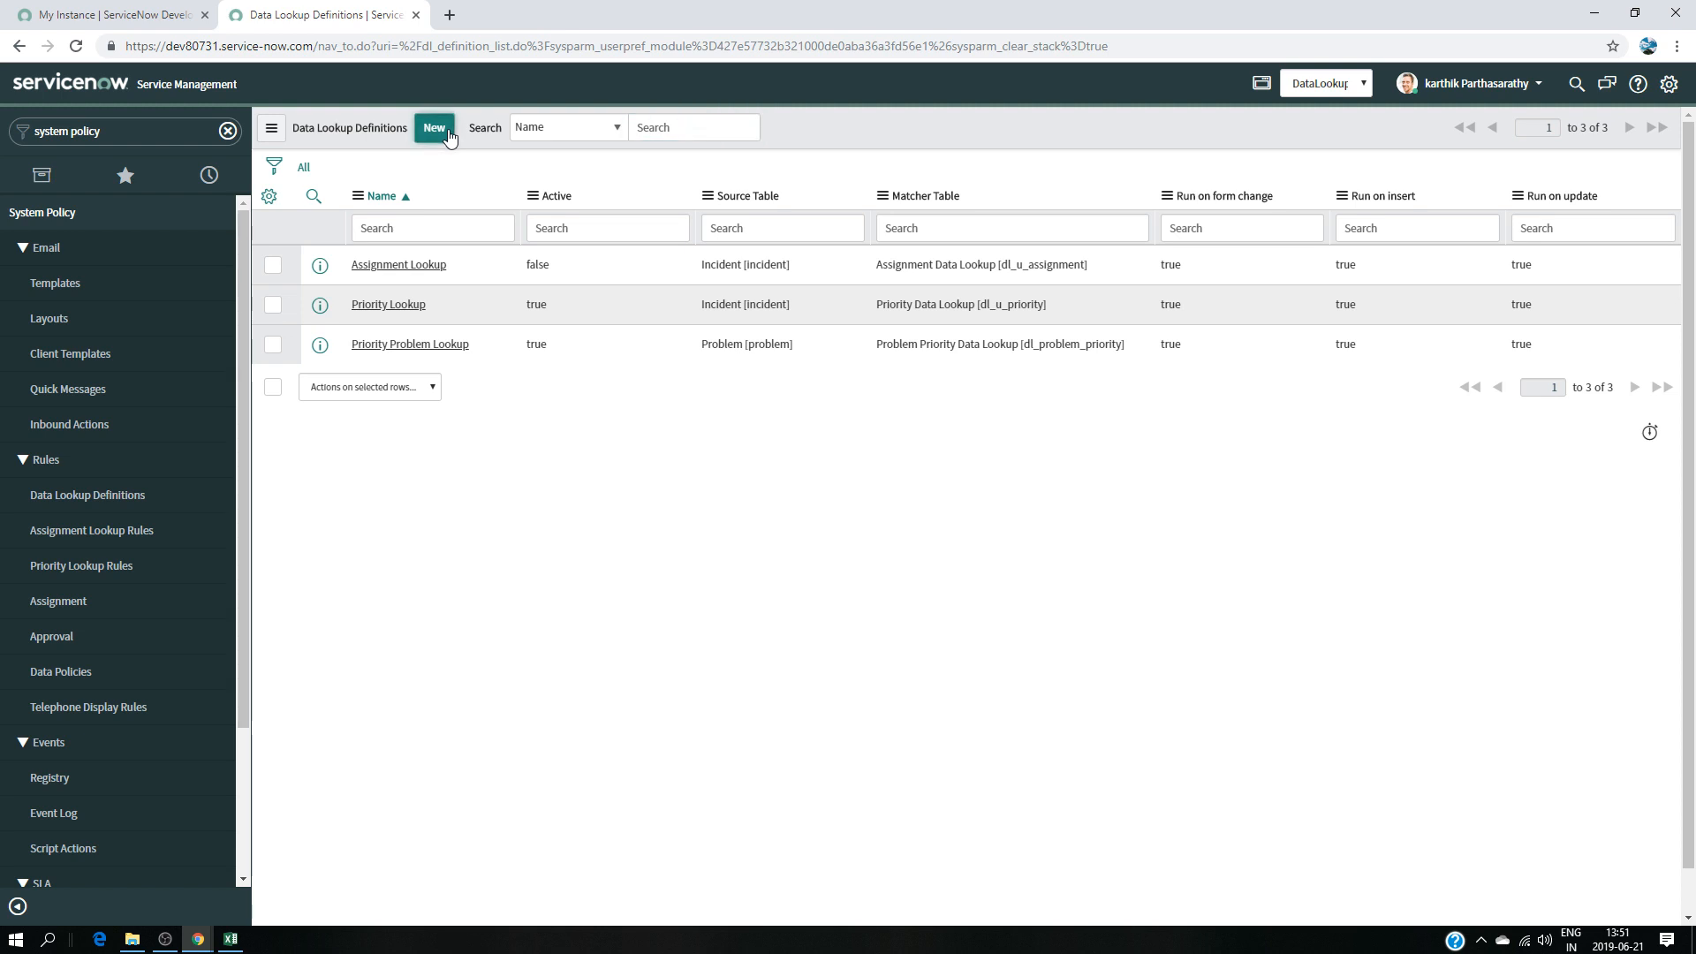
{"action": "left_click", "coordinate": [342, 199]}
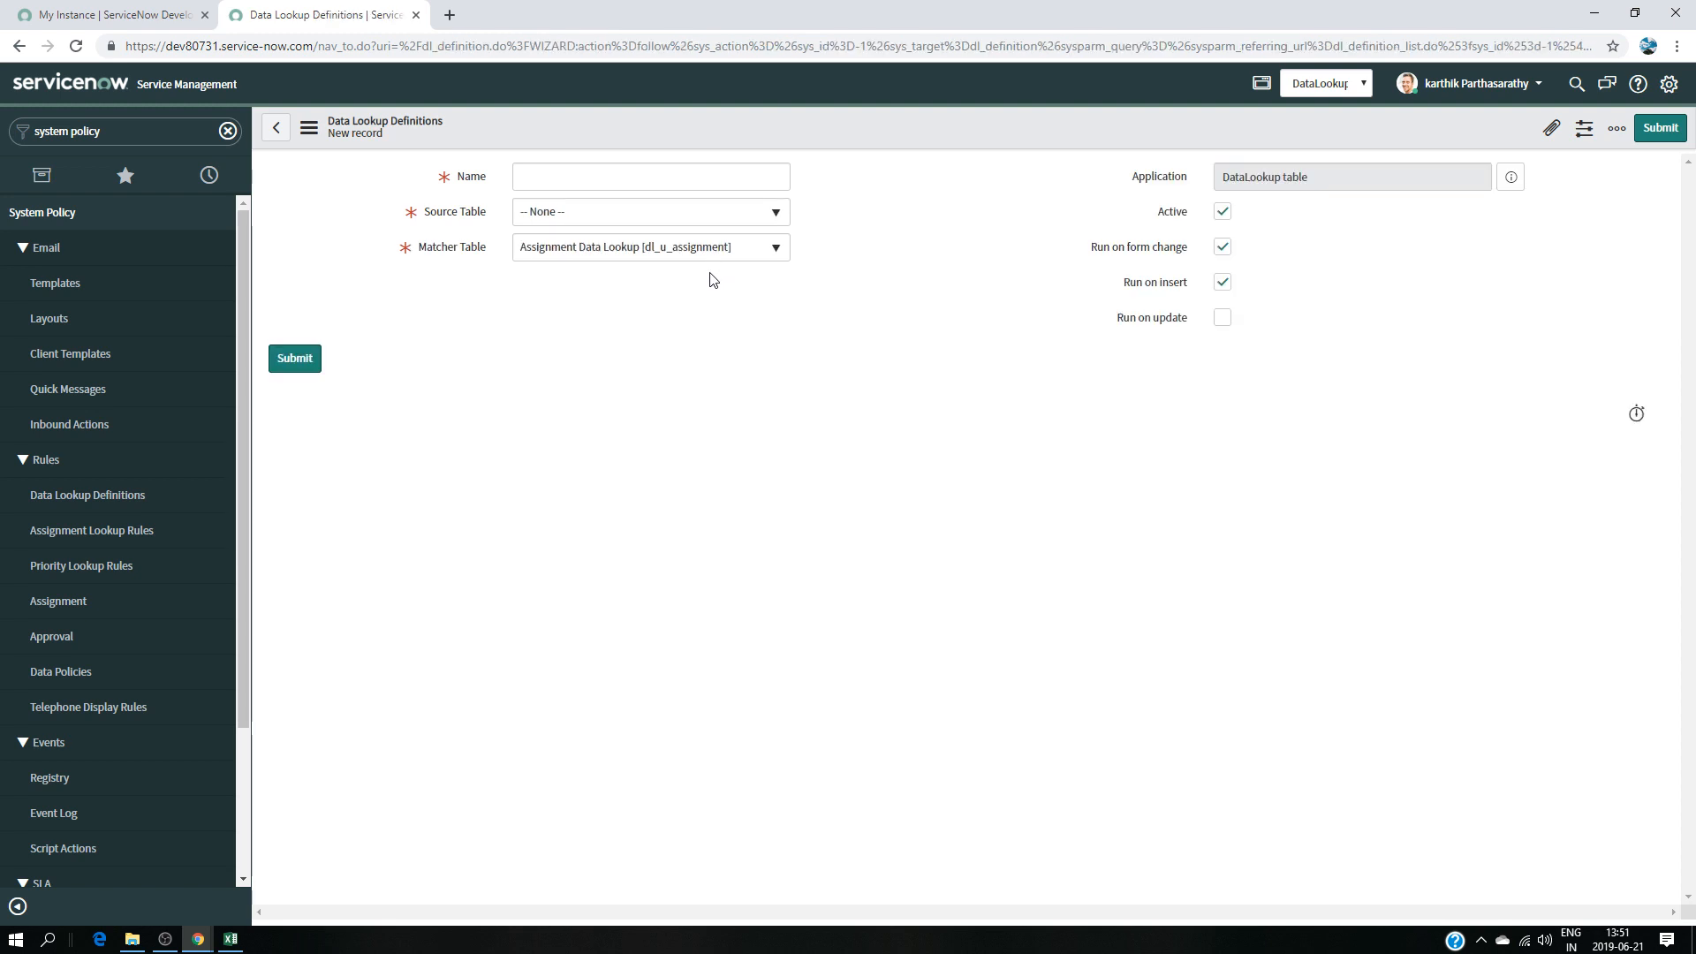
- Set the matcher table to Datalookup Table [u_datalookup_table_table] and the source table to Incident [incident]
{"action": "left_click", "coordinate": [724, 257]}
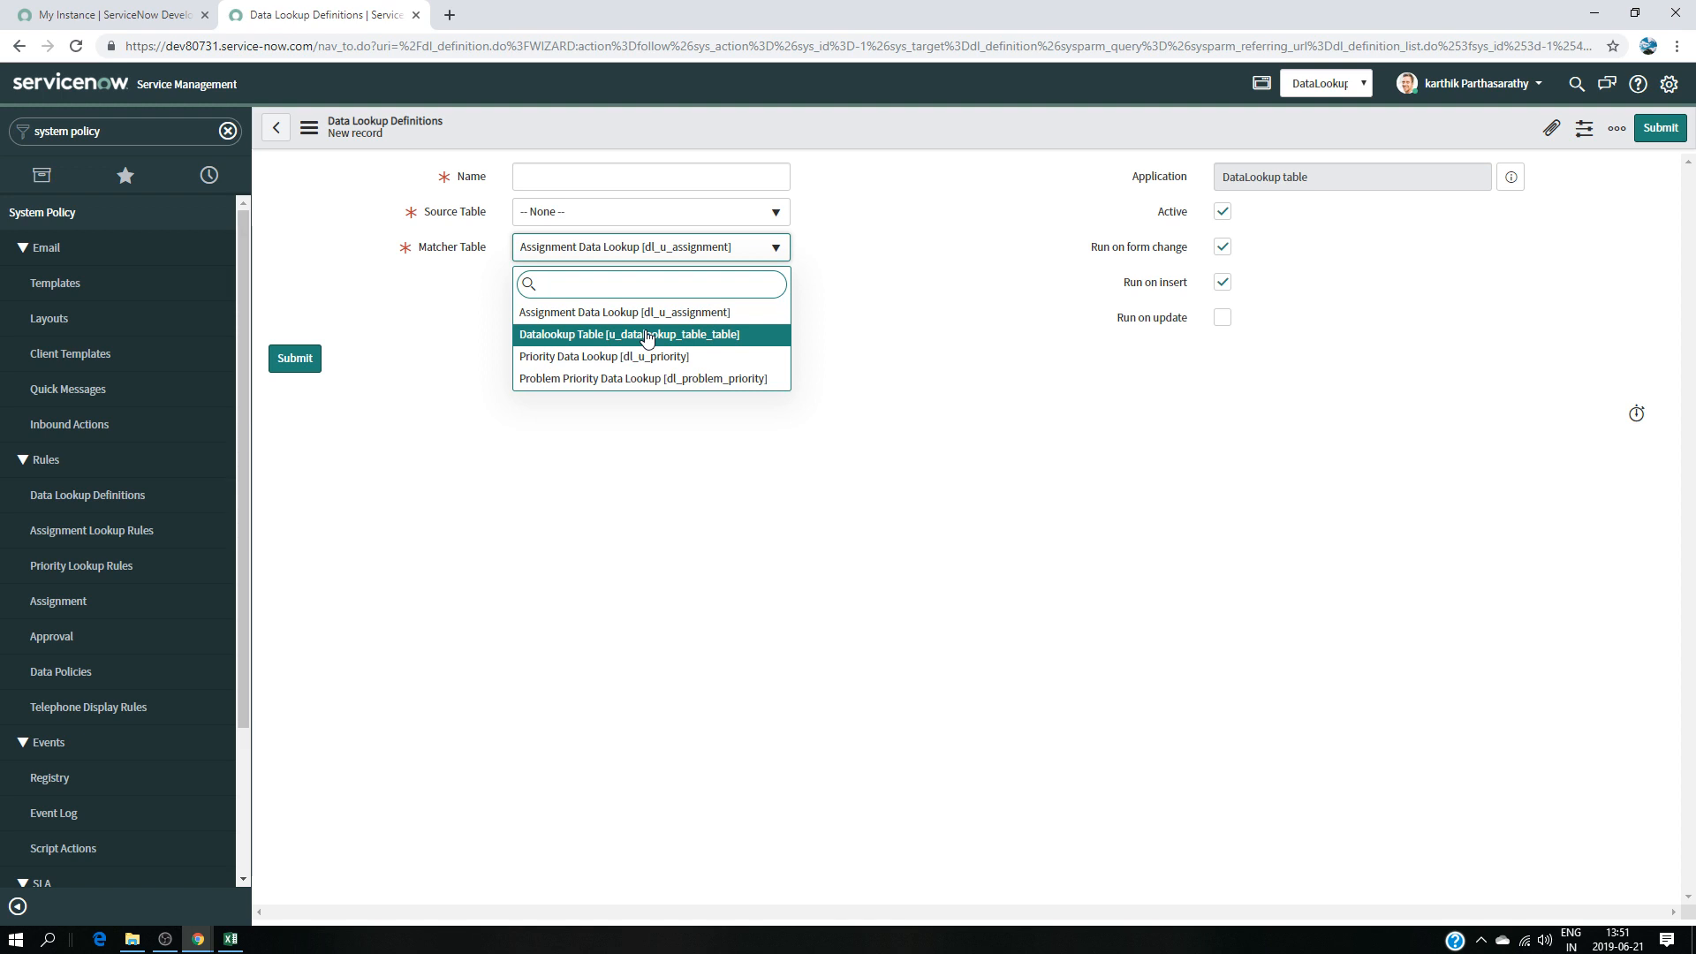
{"action": "left_click", "coordinate": [592, 339]}
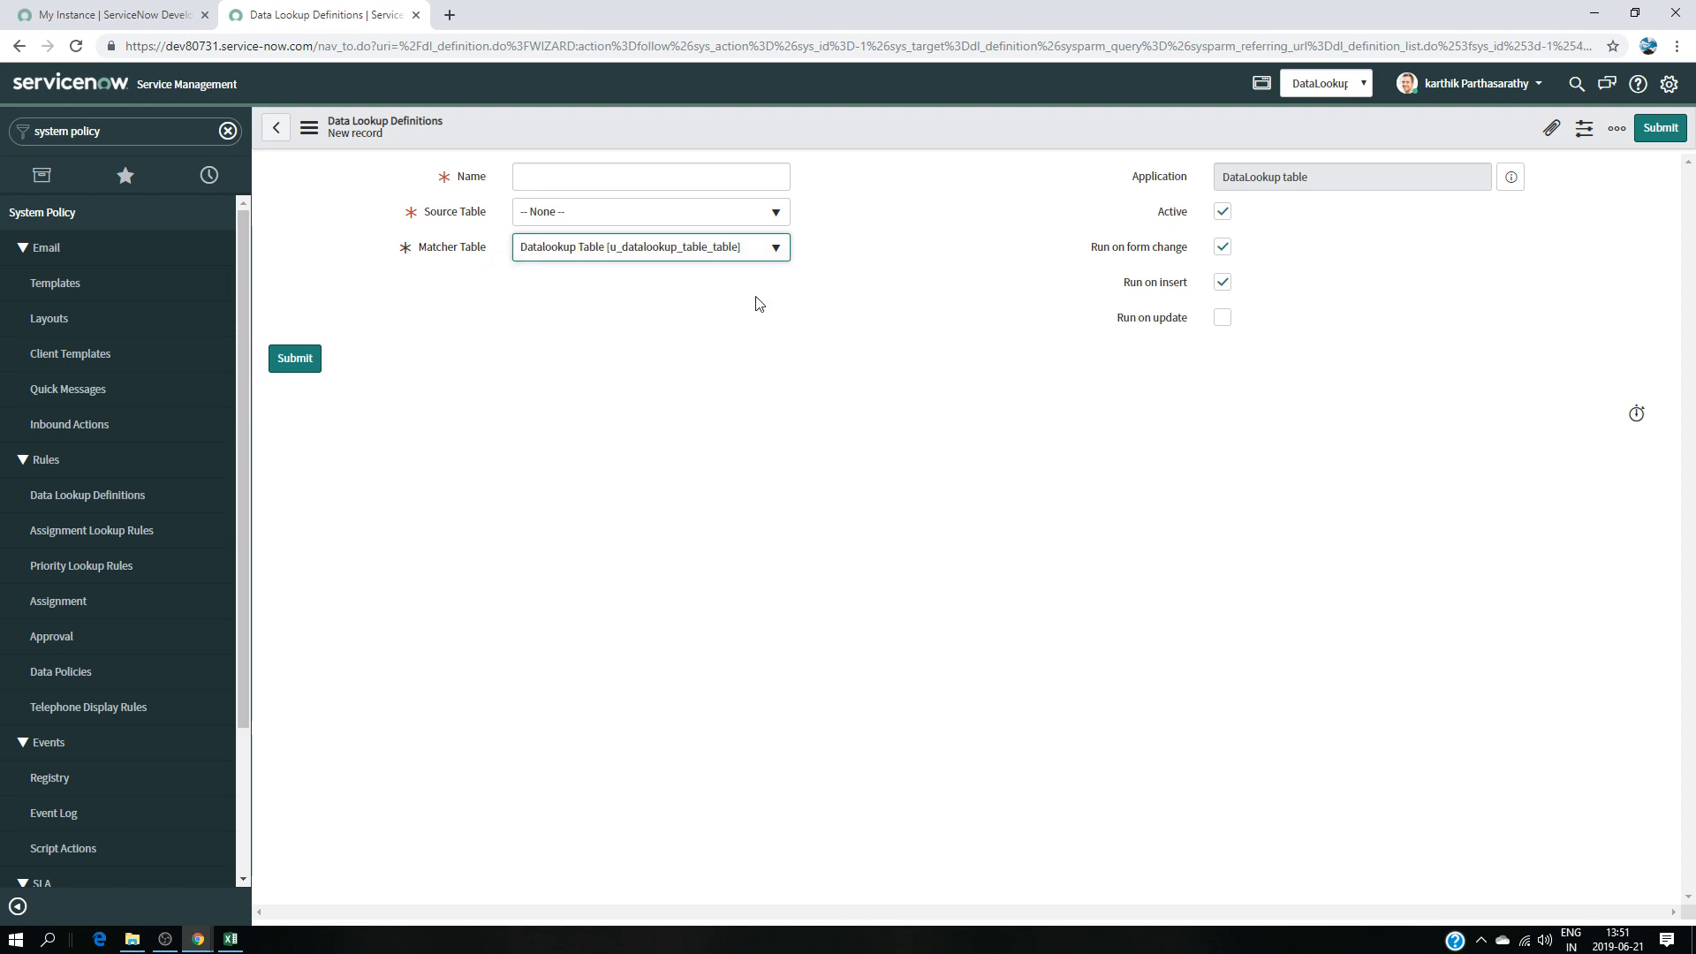
{"action": "left_click", "coordinate": [589, 218]}
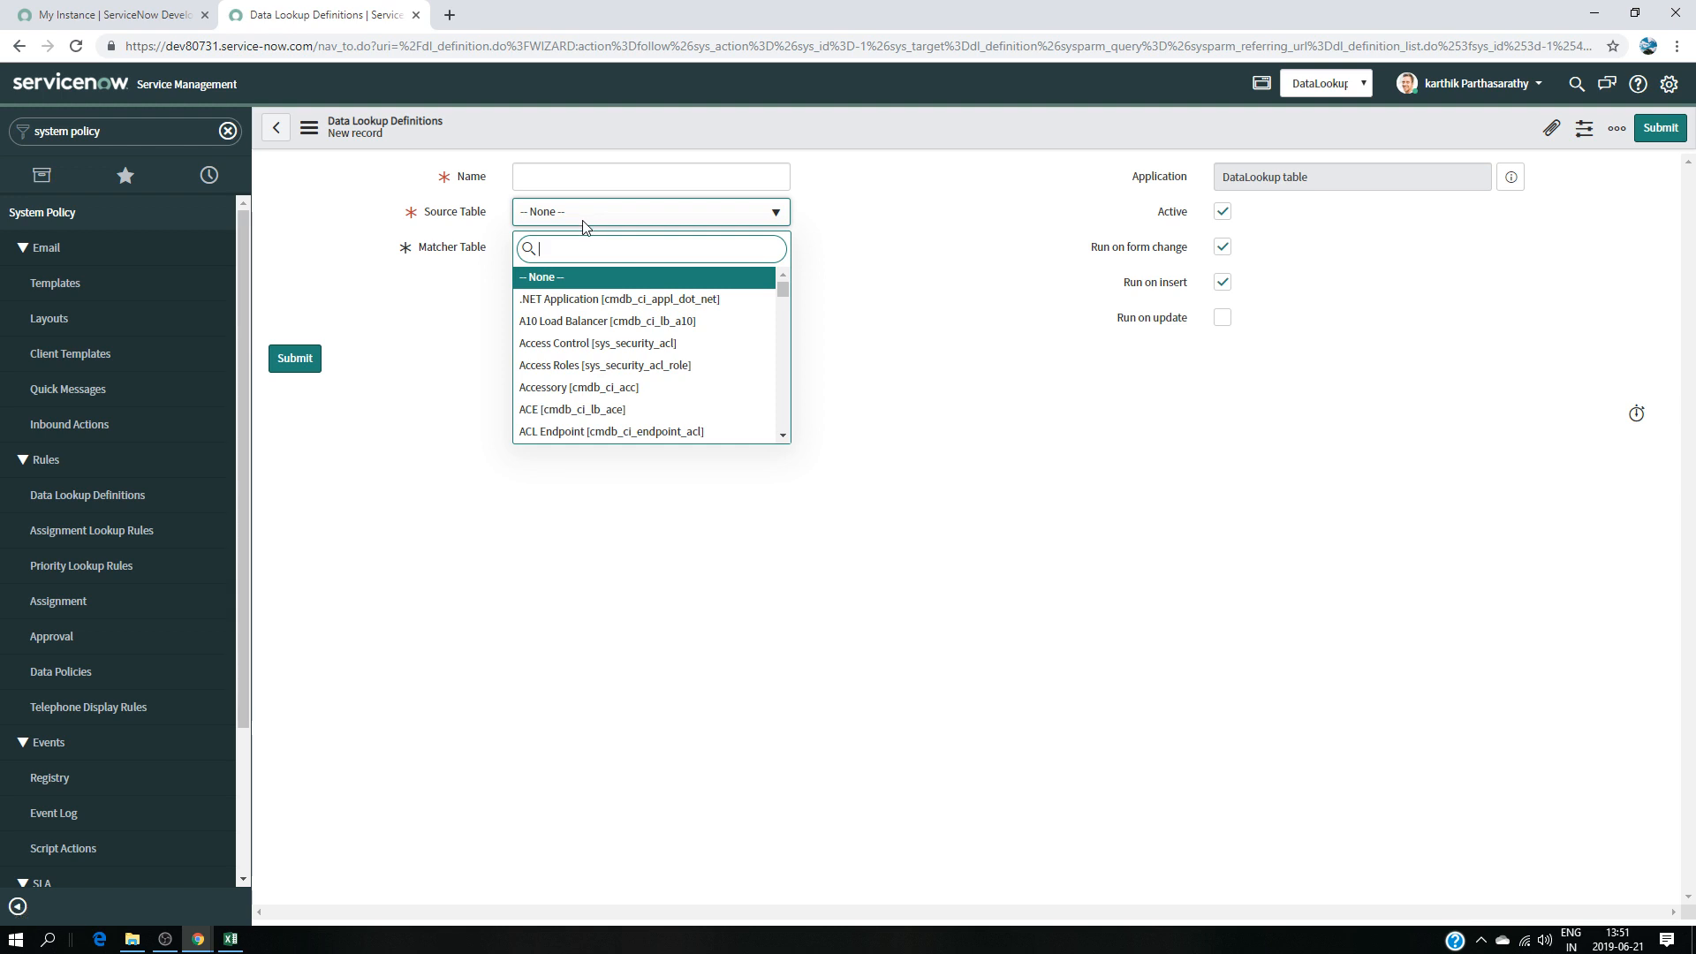
{"action": "type", "text": "in"}
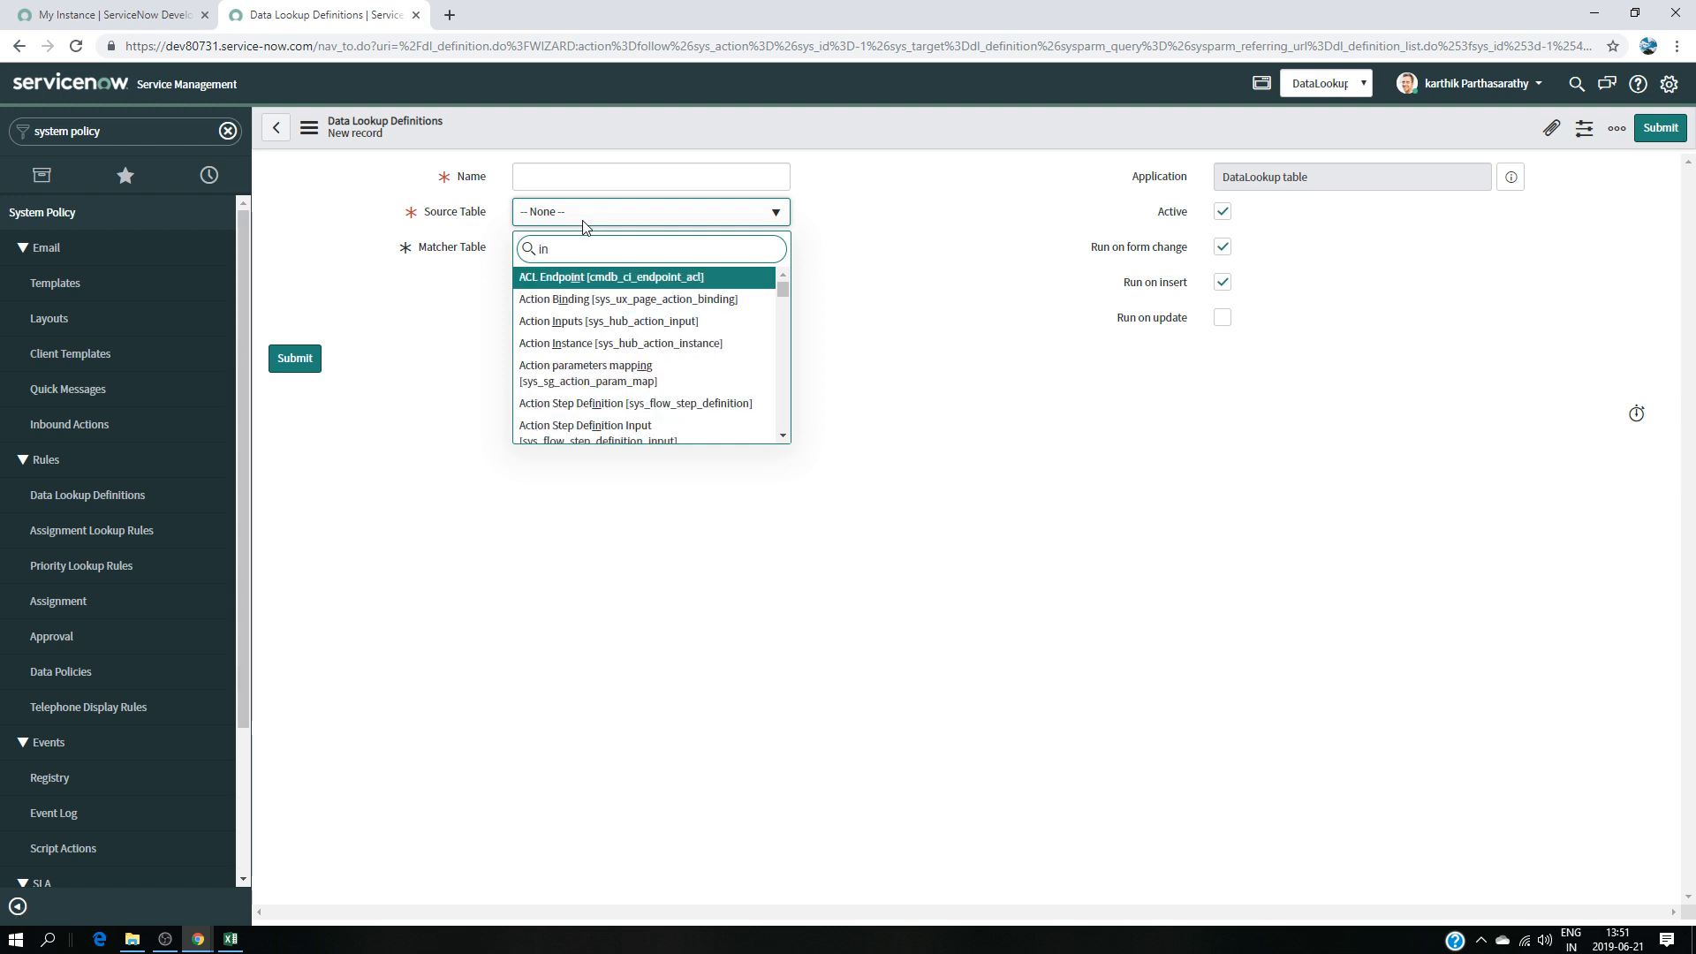
{"action": "type", "text": "ci"}
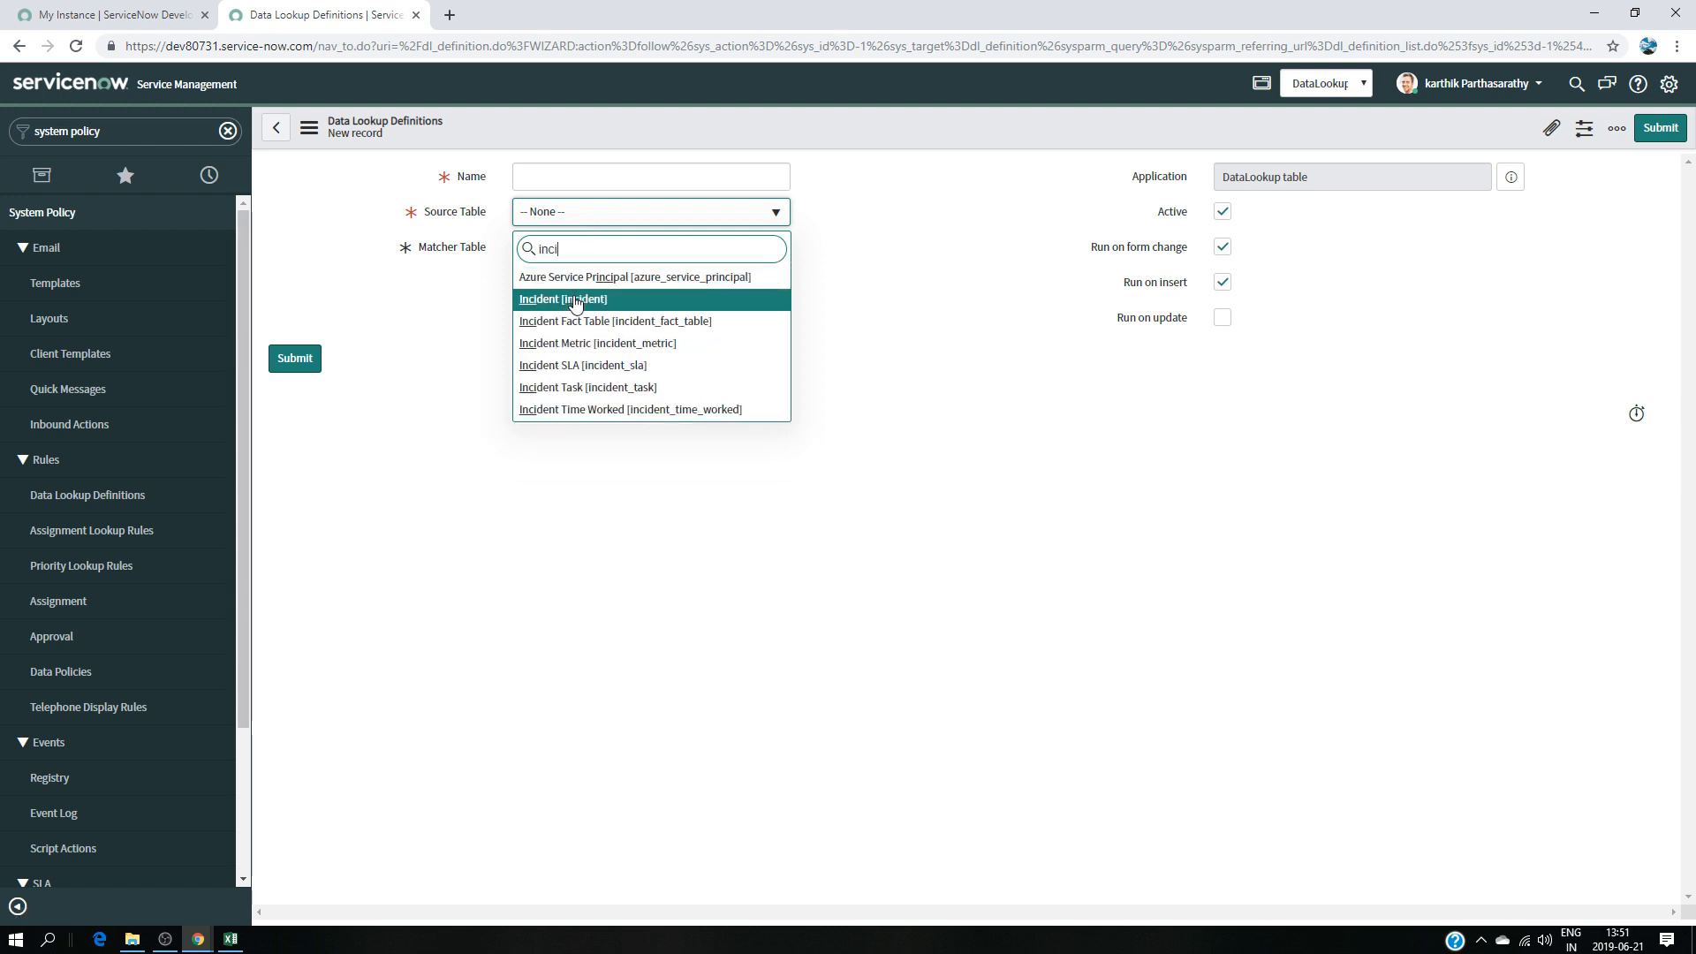
{"action": "left_click", "coordinate": [573, 301]}
- Enable Run on update, name the data lookup "Assignment group definition", and submit the record
{"action": "left_click", "coordinate": [1211, 315]}
{"action": "left_click", "coordinate": [1222, 317]}
{"action": "left_click", "coordinate": [570, 177]}
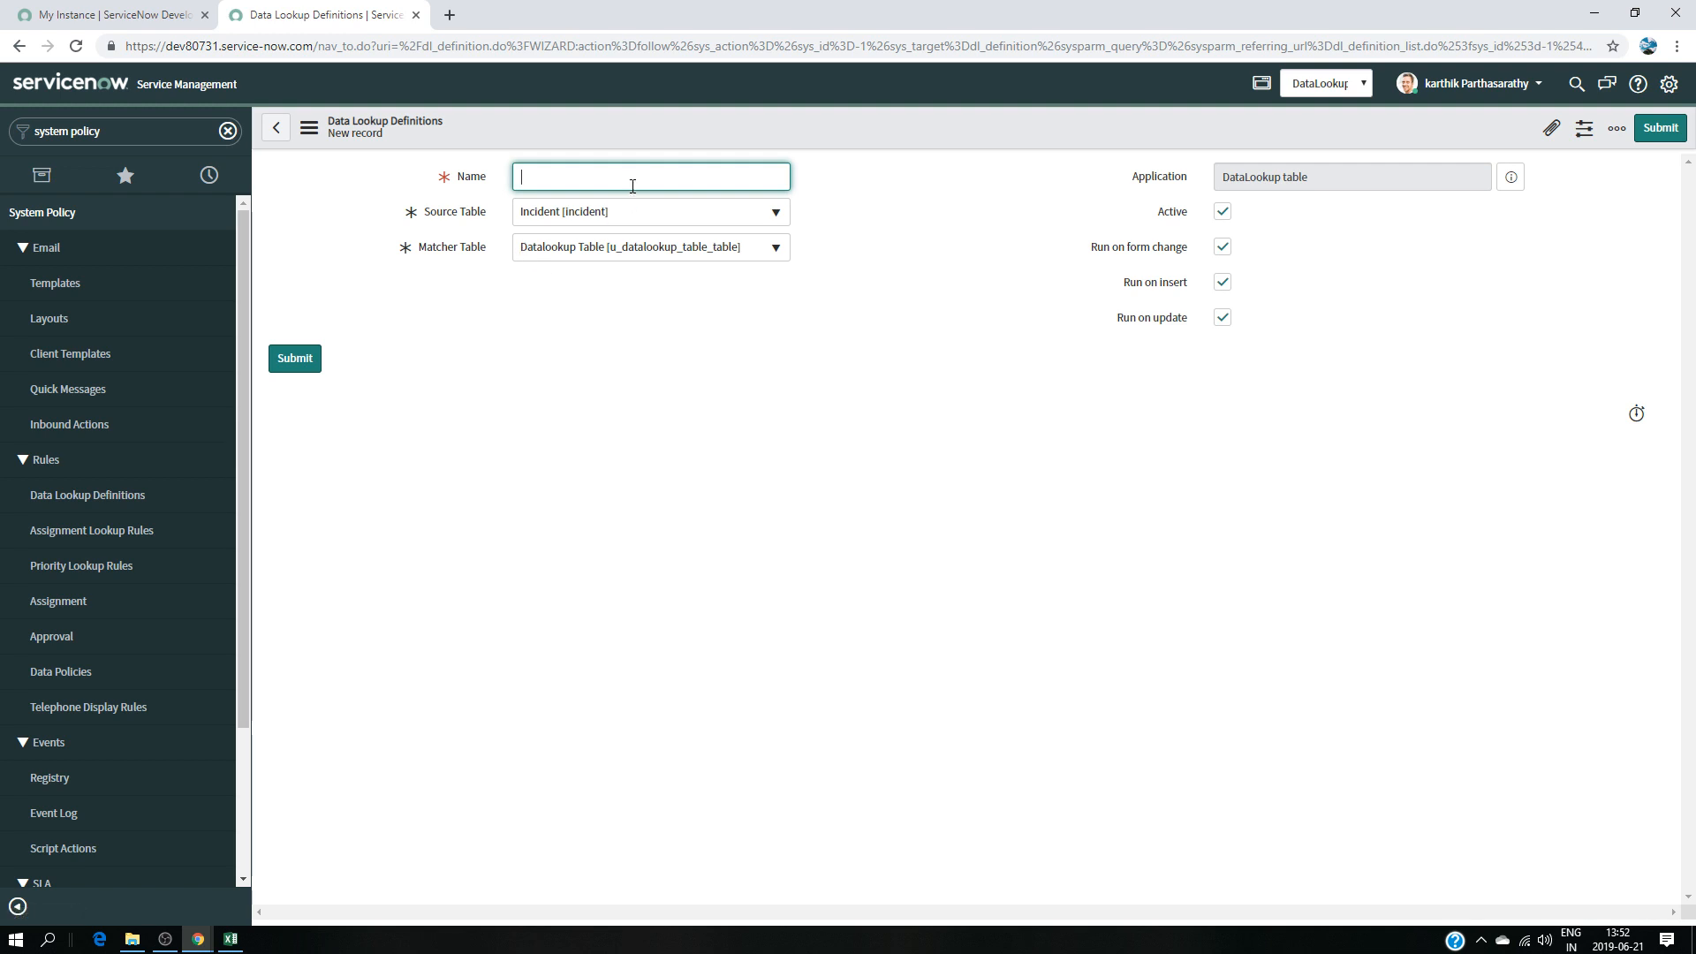
{"action": "type", "text": "Datal"}
{"action": "key", "text": "BackSpace"}
{"action": "key", "text": "BackSpace"}
{"action": "key", "text": "BackSpace"}
{"action": "key", "text": "BackSpace"}
{"action": "key", "text": "BackSpace"}
{"action": "type", "text": "Assignment group de"}
{"action": "type", "text": "finition"}
{"action": "left_click", "coordinate": [306, 362]}
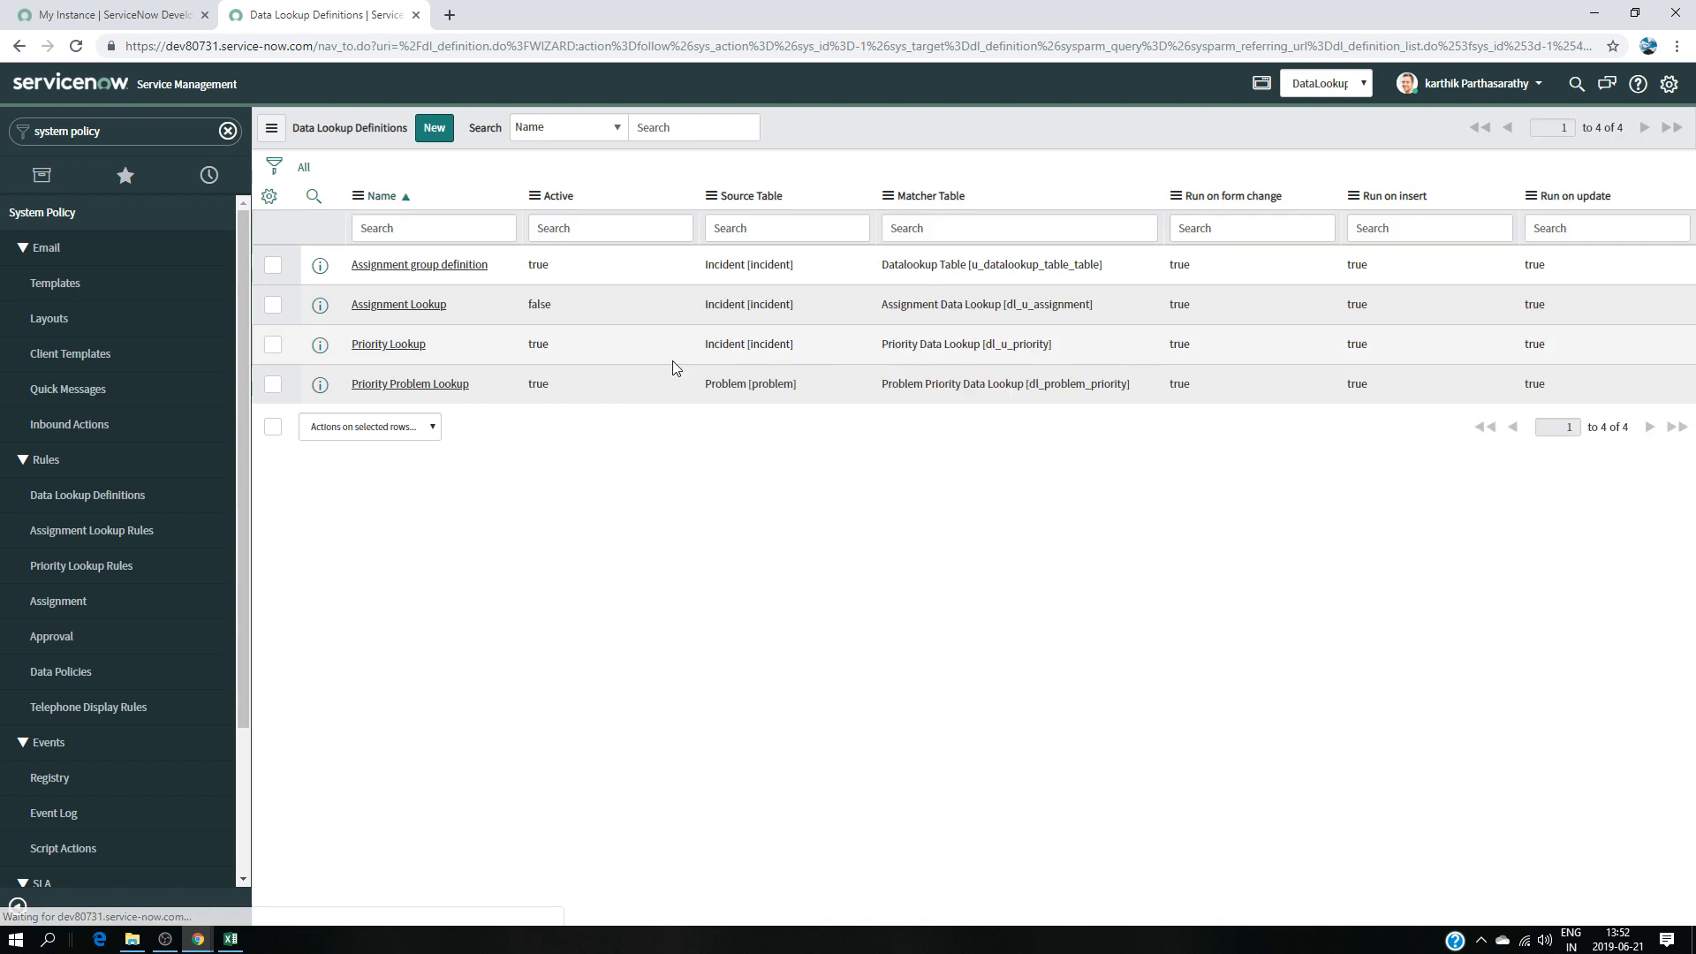
- Start a new matcher field definition in the Assignment group definition record, and check the matcher columns in the DataLookup workbook in Excel
{"action": "left_click", "coordinate": [421, 275]}
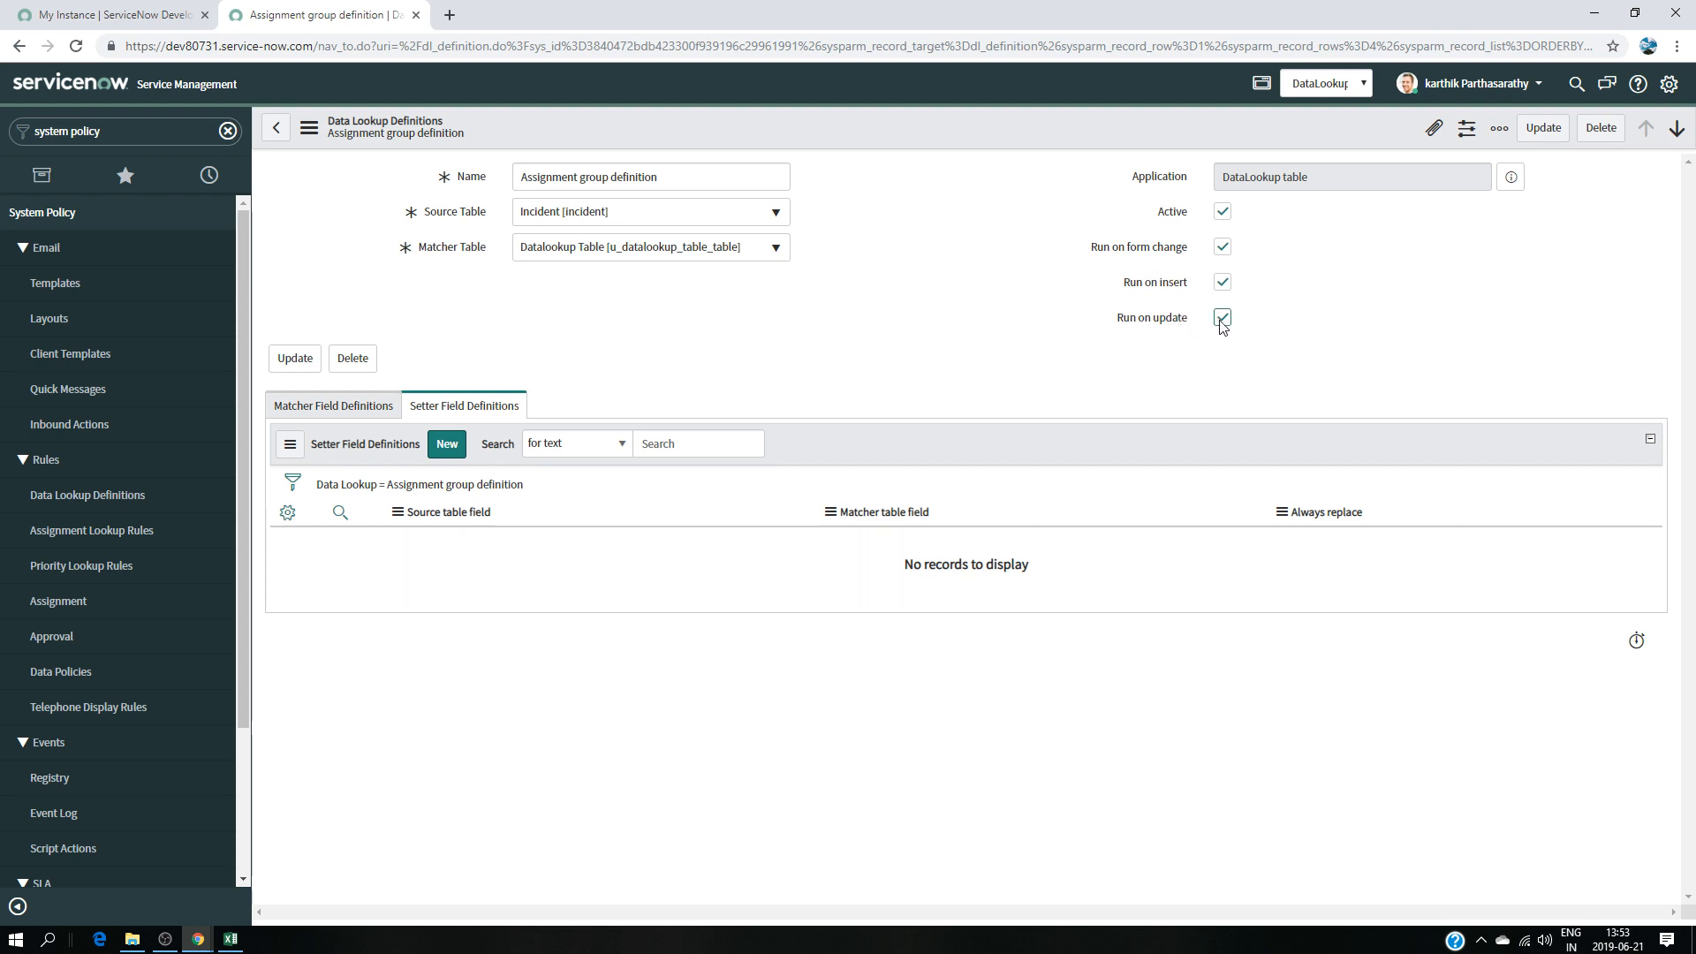
{"action": "mouse_move", "coordinate": [1140, 318]}
{"action": "left_click", "coordinate": [376, 406]}
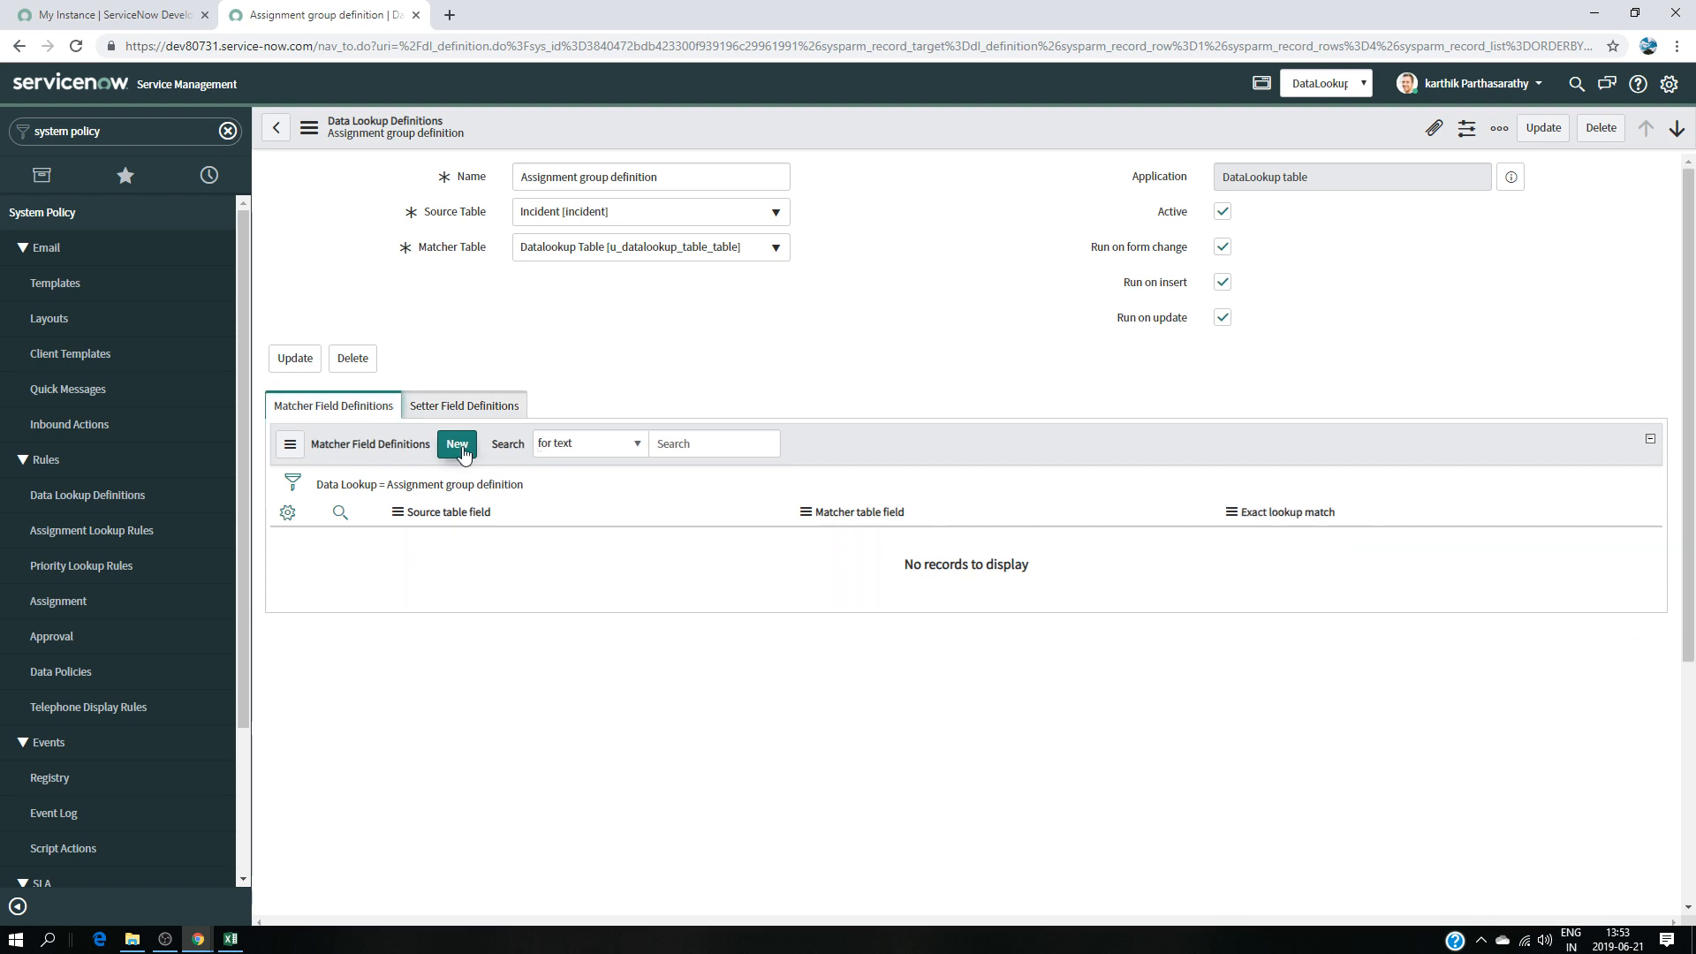
{"action": "left_click", "coordinate": [460, 445]}
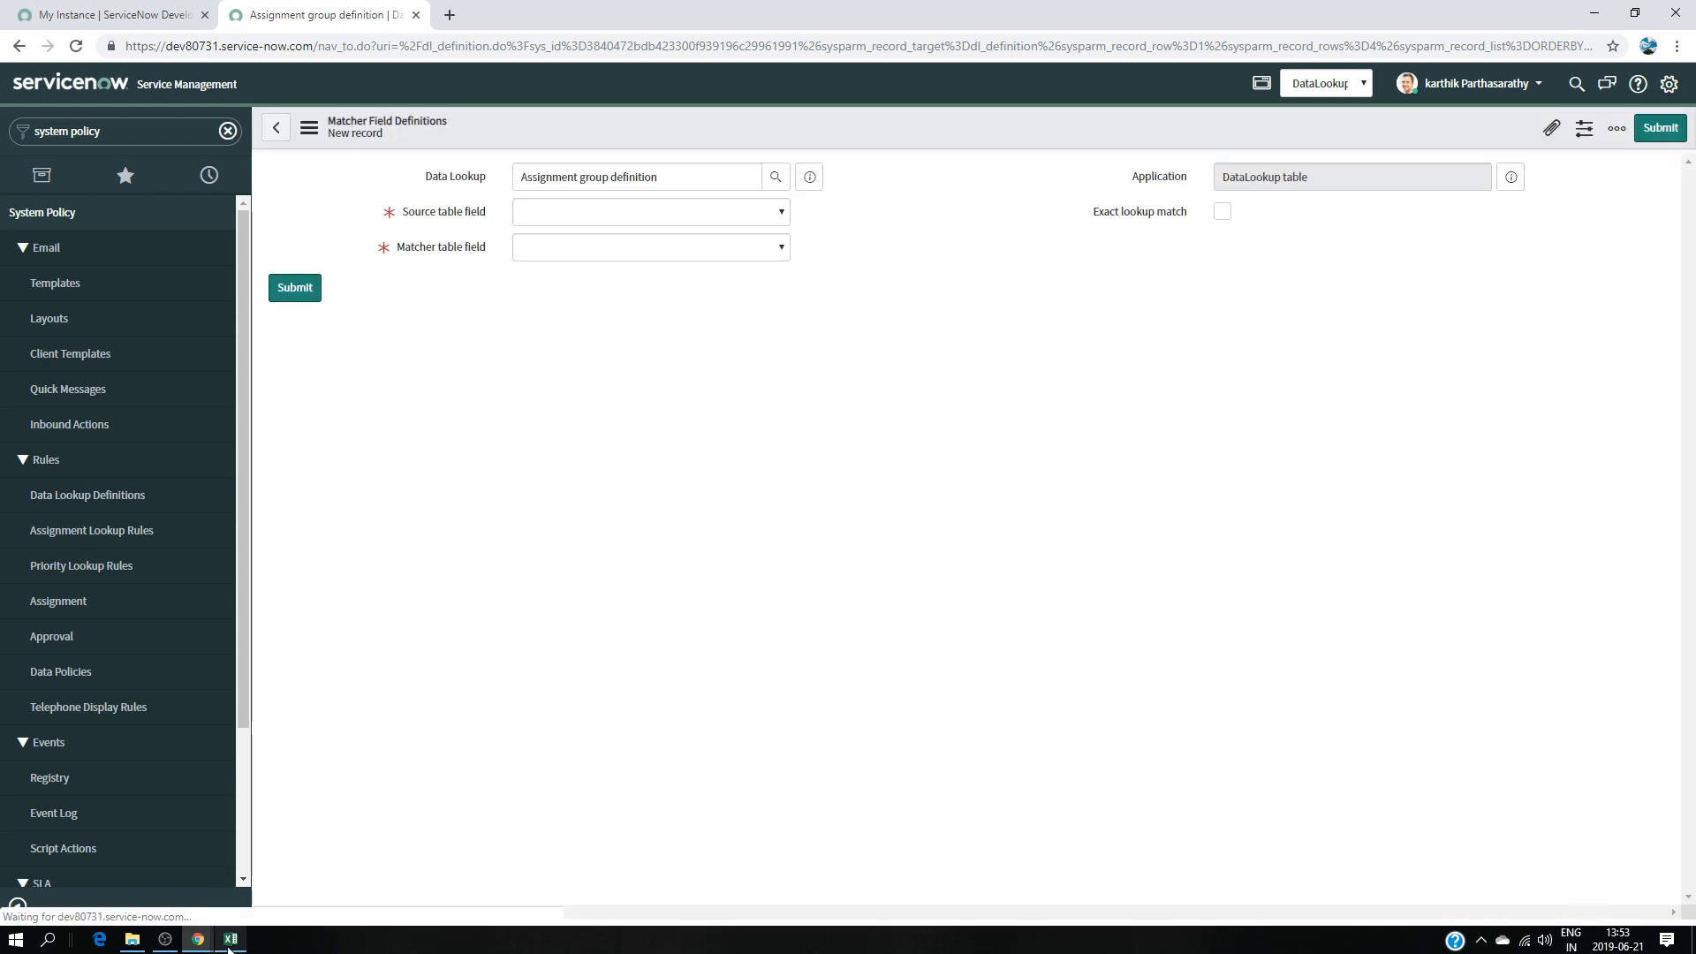
{"action": "left_click", "coordinate": [230, 939]}
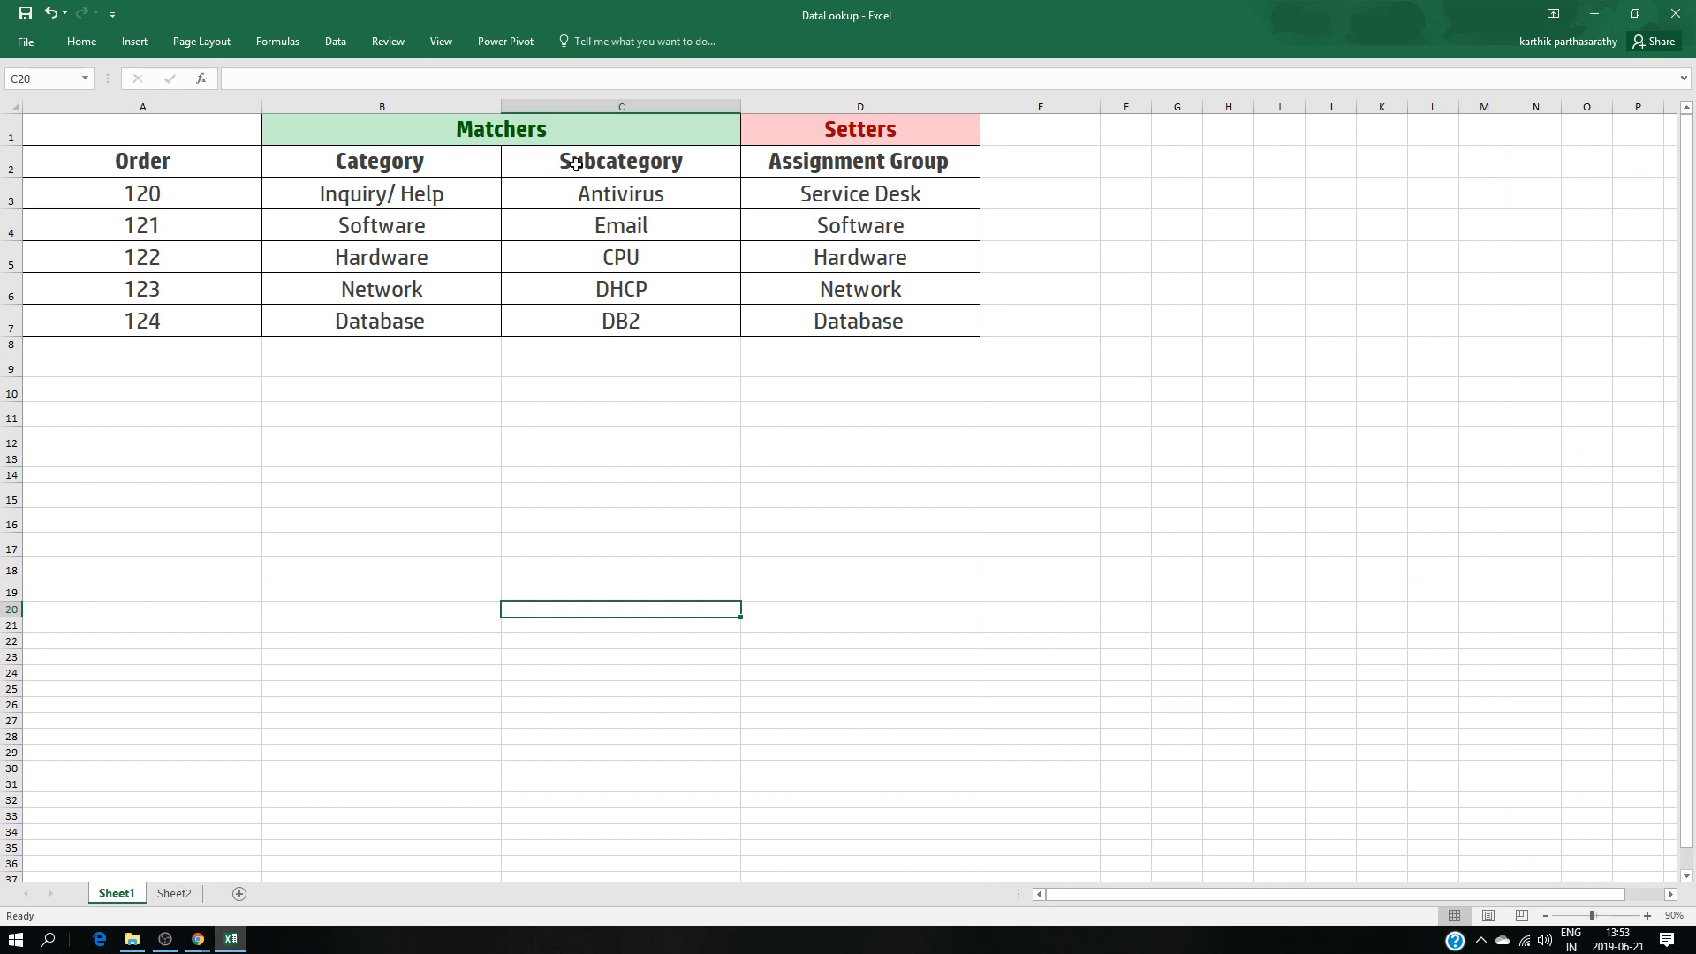
{"action": "left_click", "coordinate": [1594, 14]}
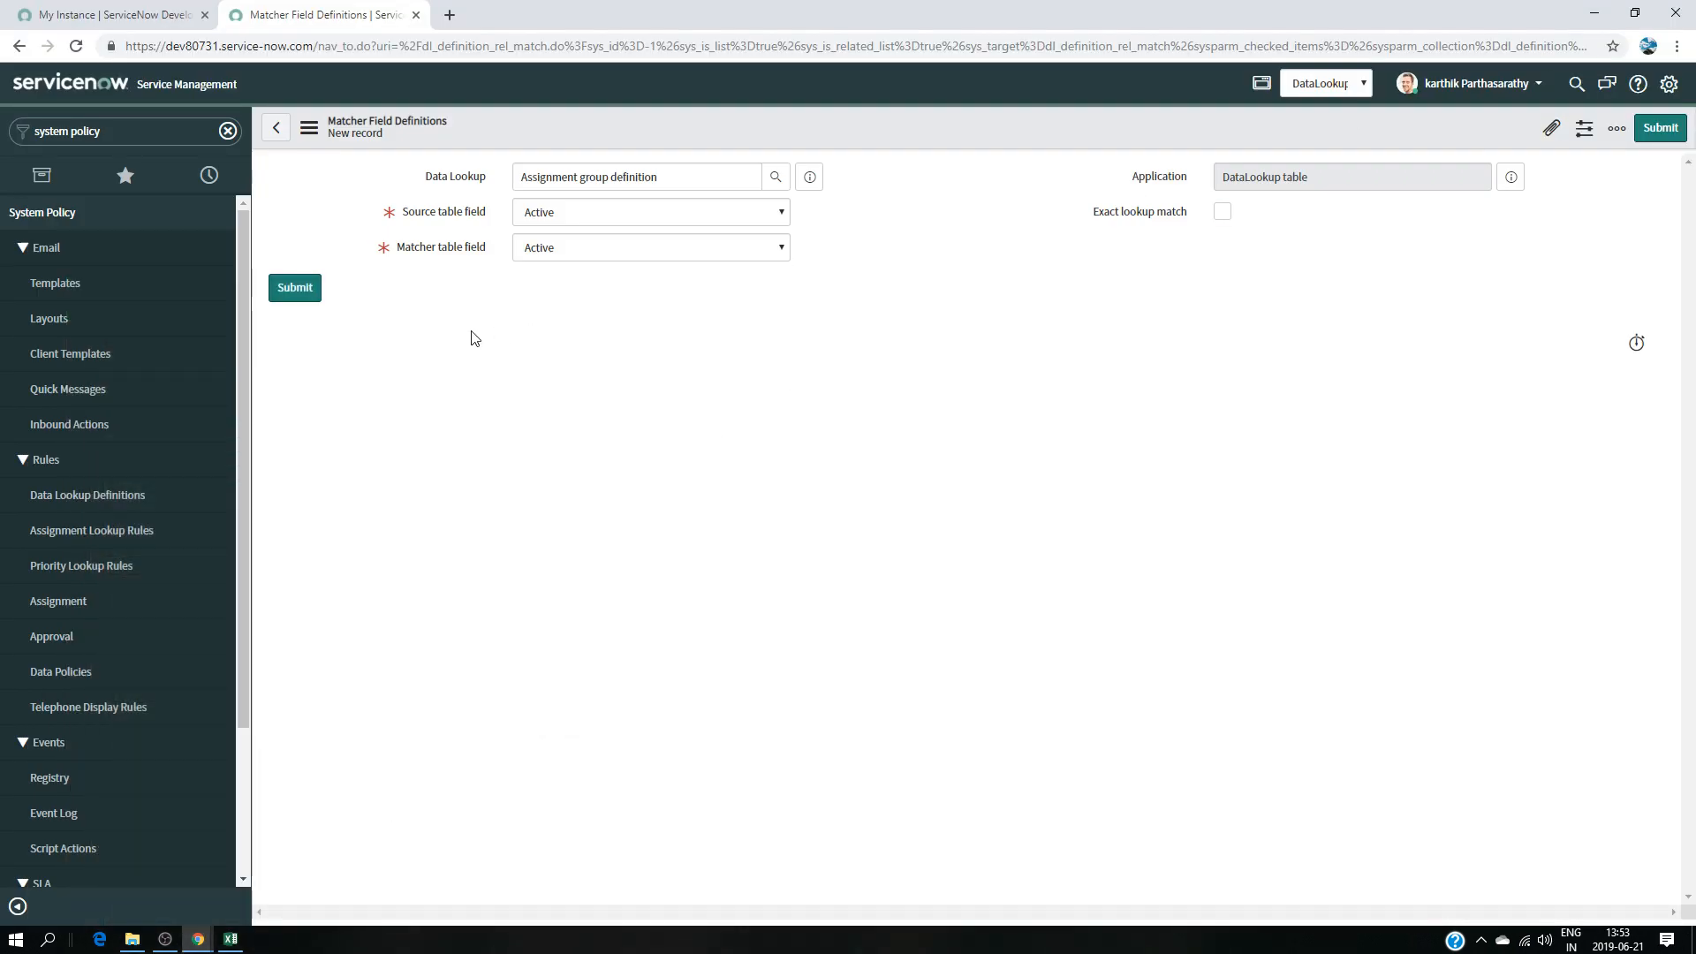
- Map the source field Category to the matcher field category with exact lookup match enabled, and submit the matcher definition
{"action": "left_click", "coordinate": [606, 214]}
{"action": "key", "text": "c"}
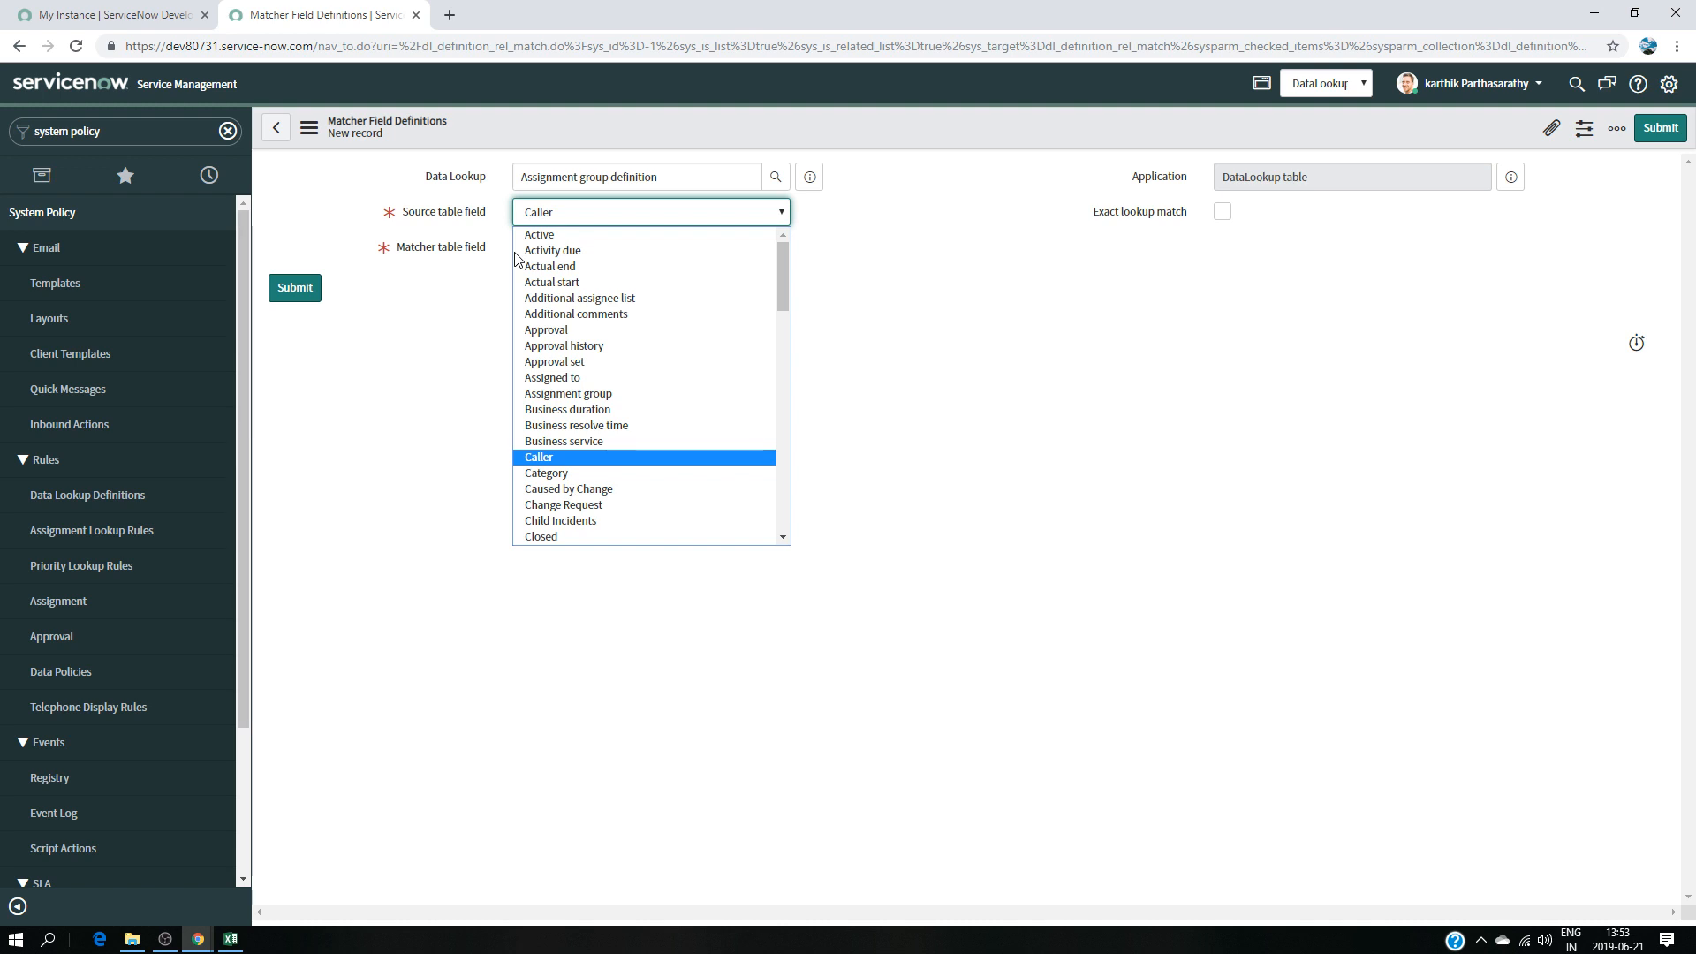
{"action": "left_click", "coordinate": [546, 472]}
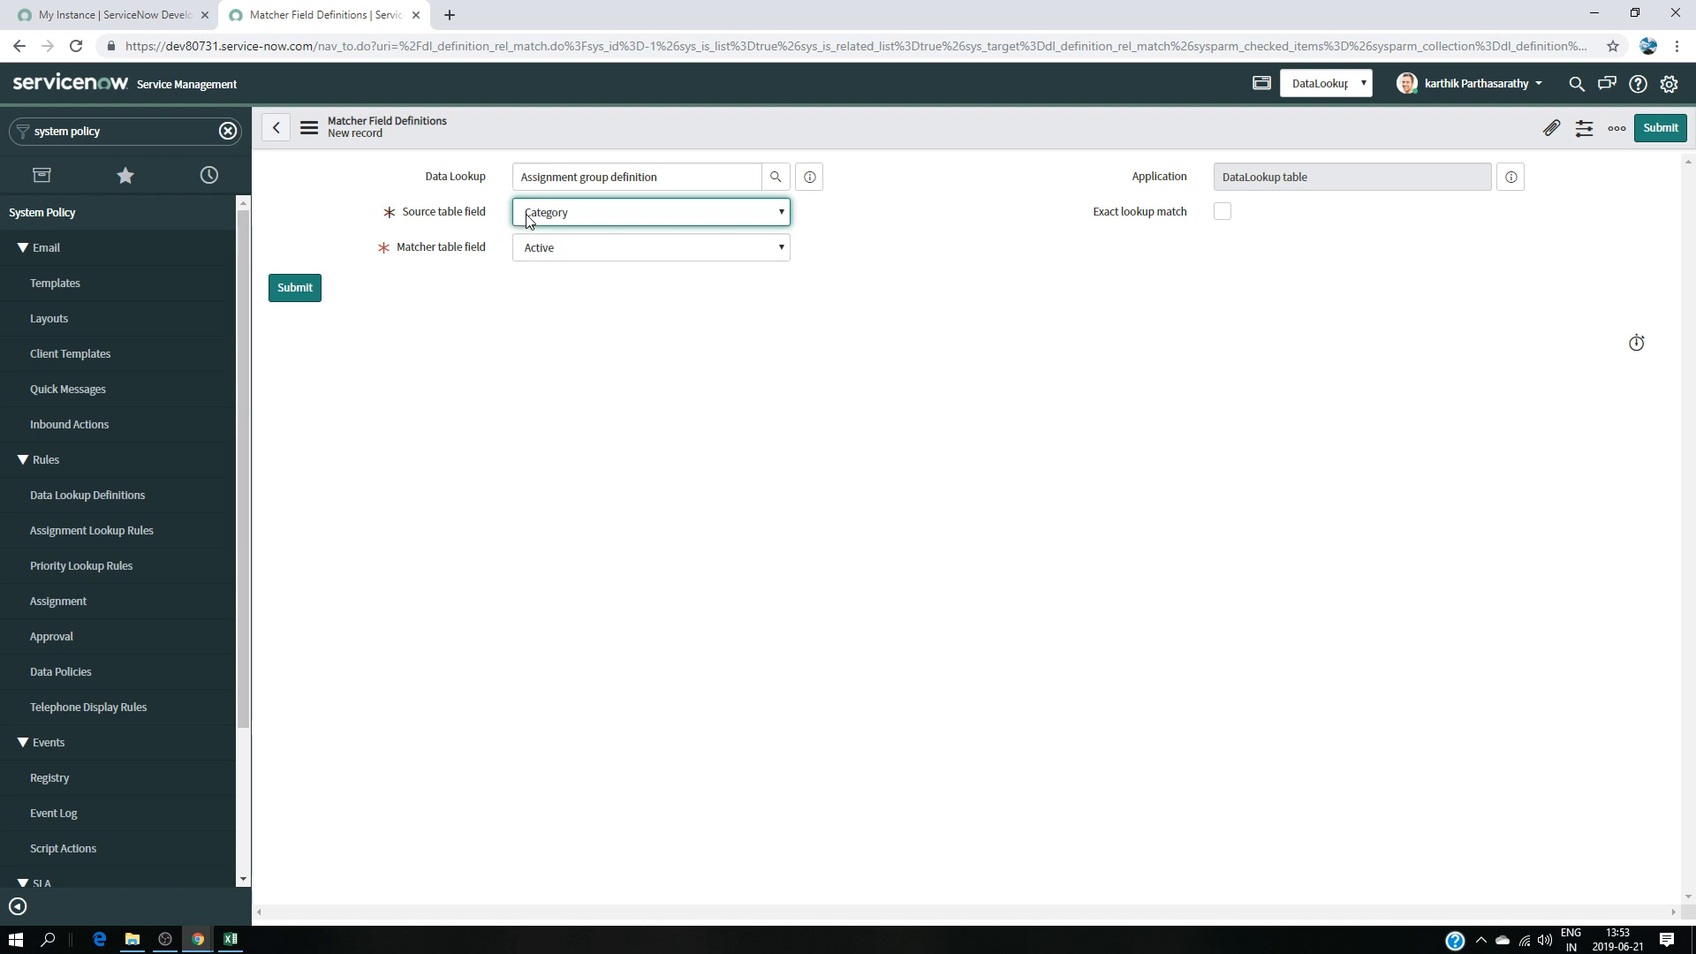
{"action": "left_click", "coordinate": [569, 248]}
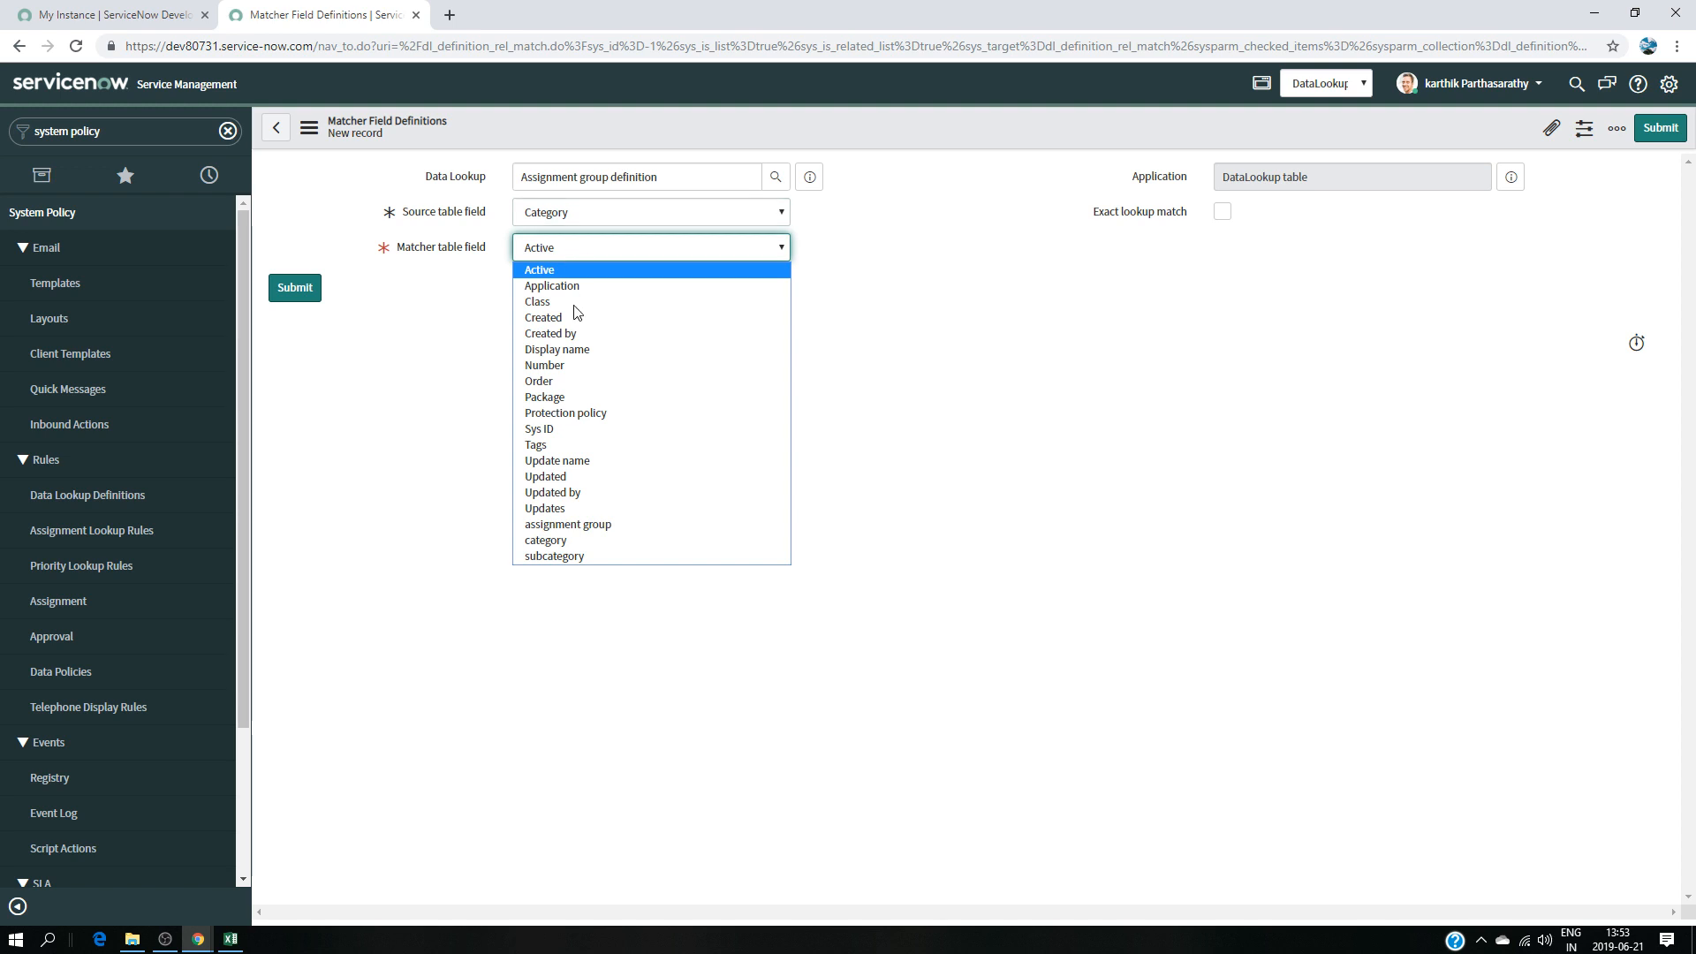
{"action": "left_click", "coordinate": [593, 540]}
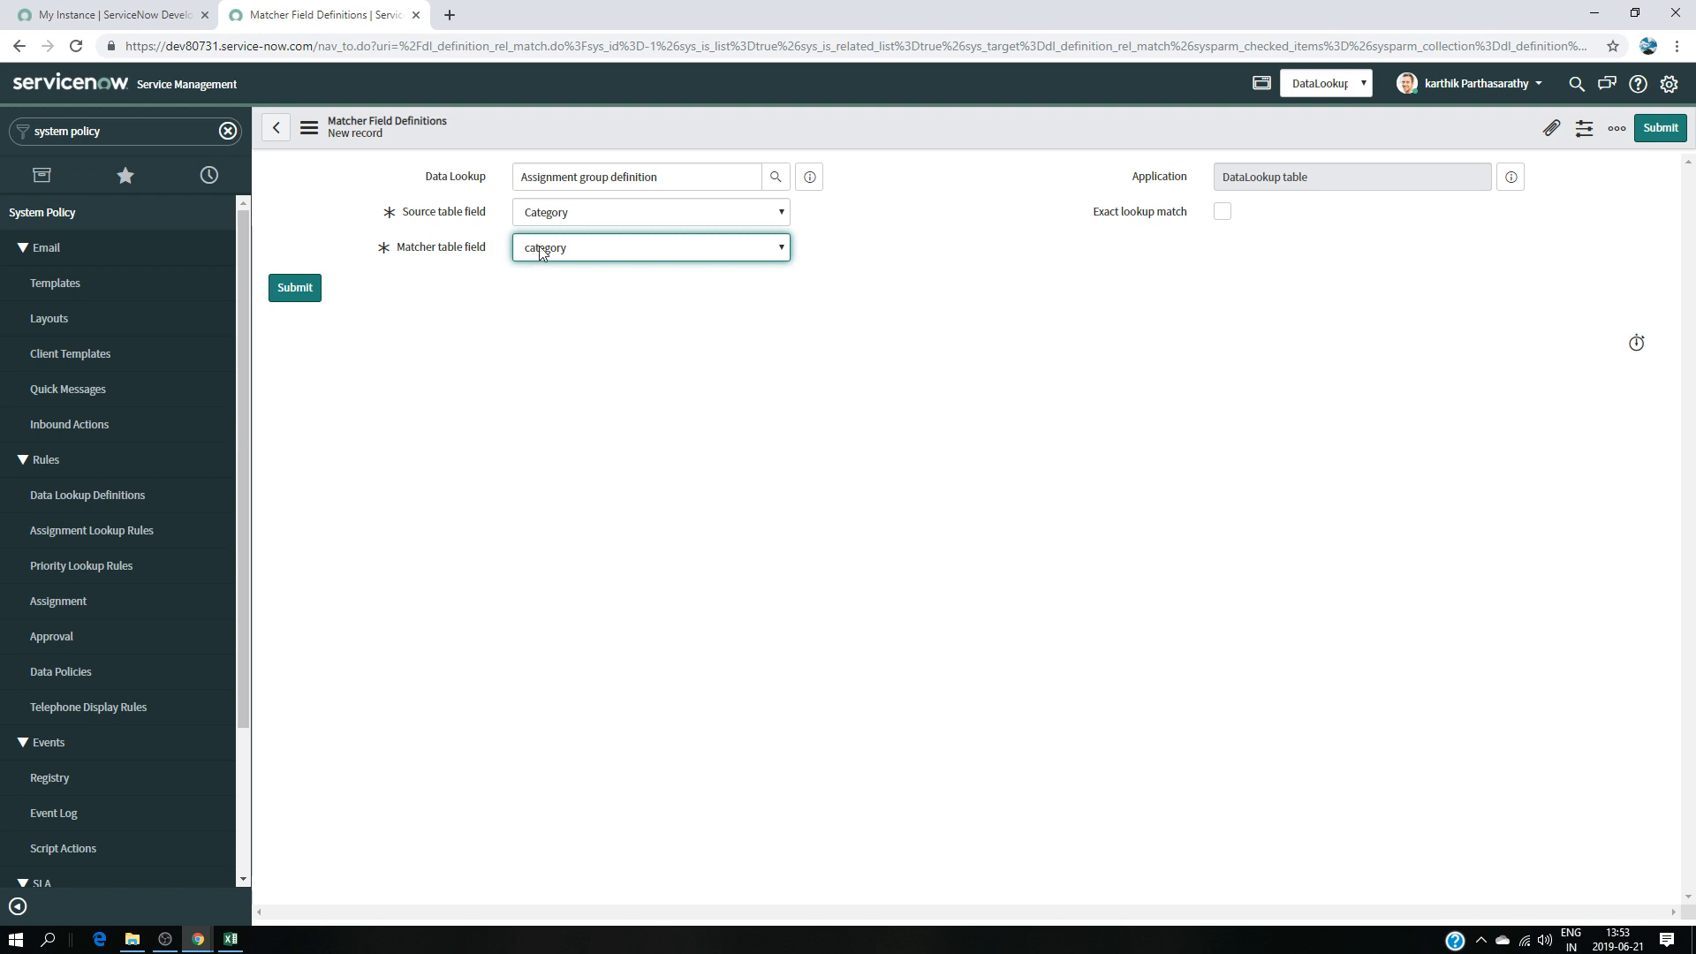
{"action": "left_click", "coordinate": [1222, 212]}
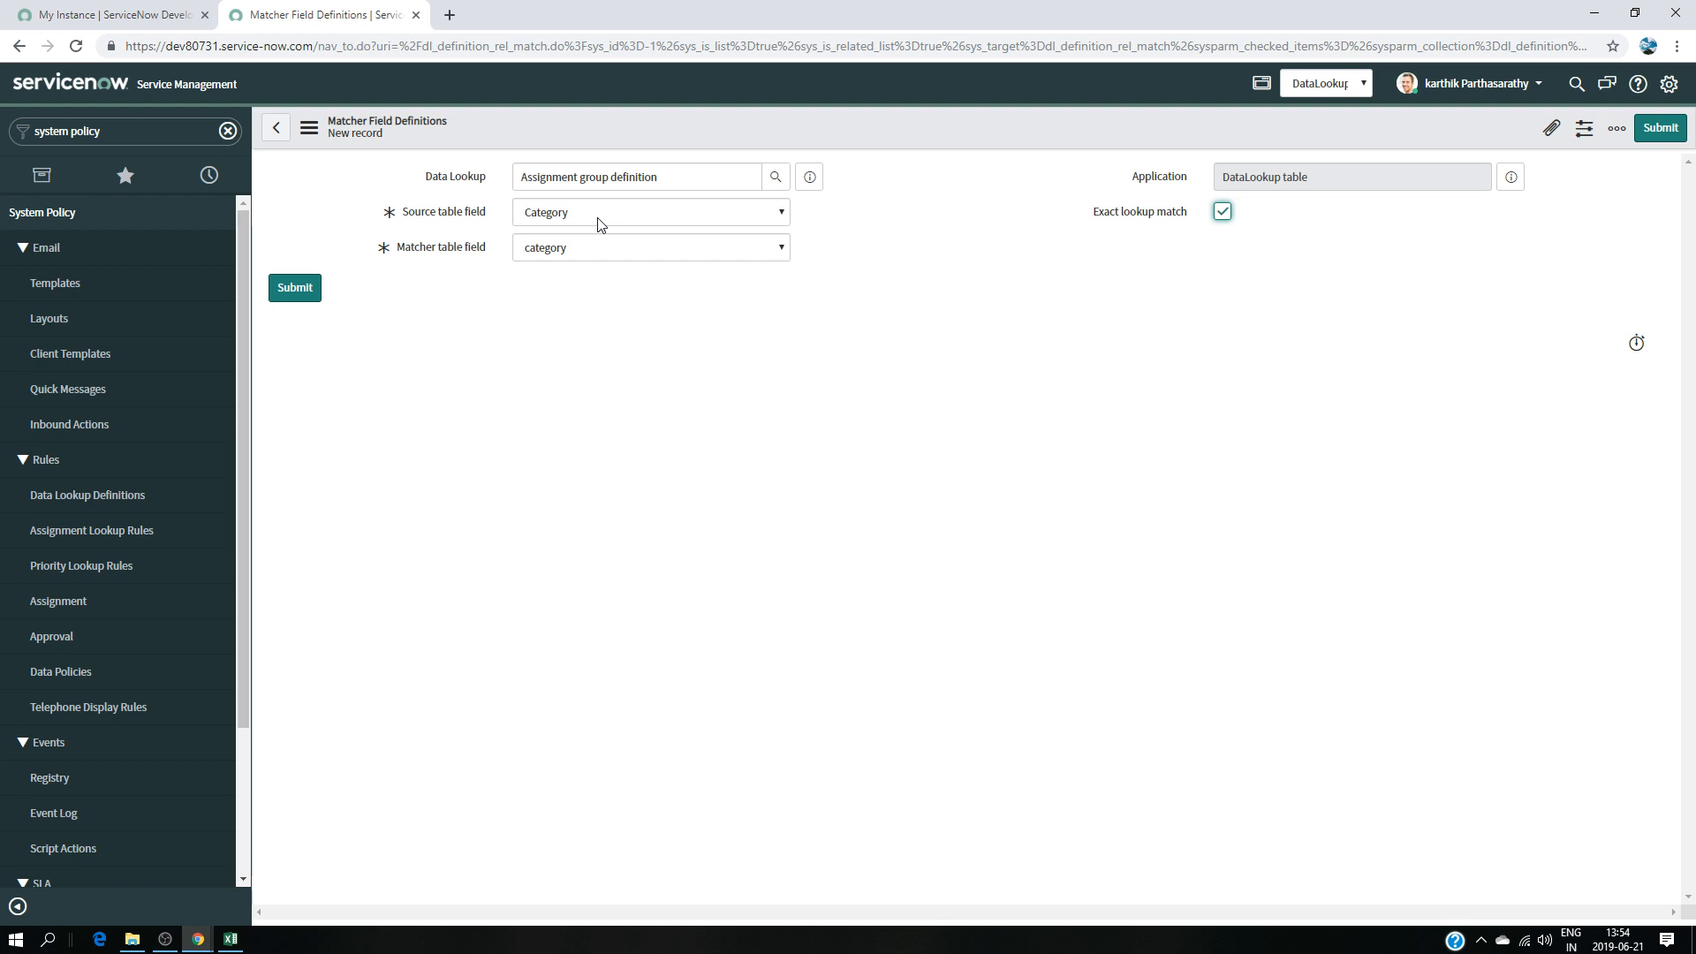
{"action": "left_click", "coordinate": [230, 940]}
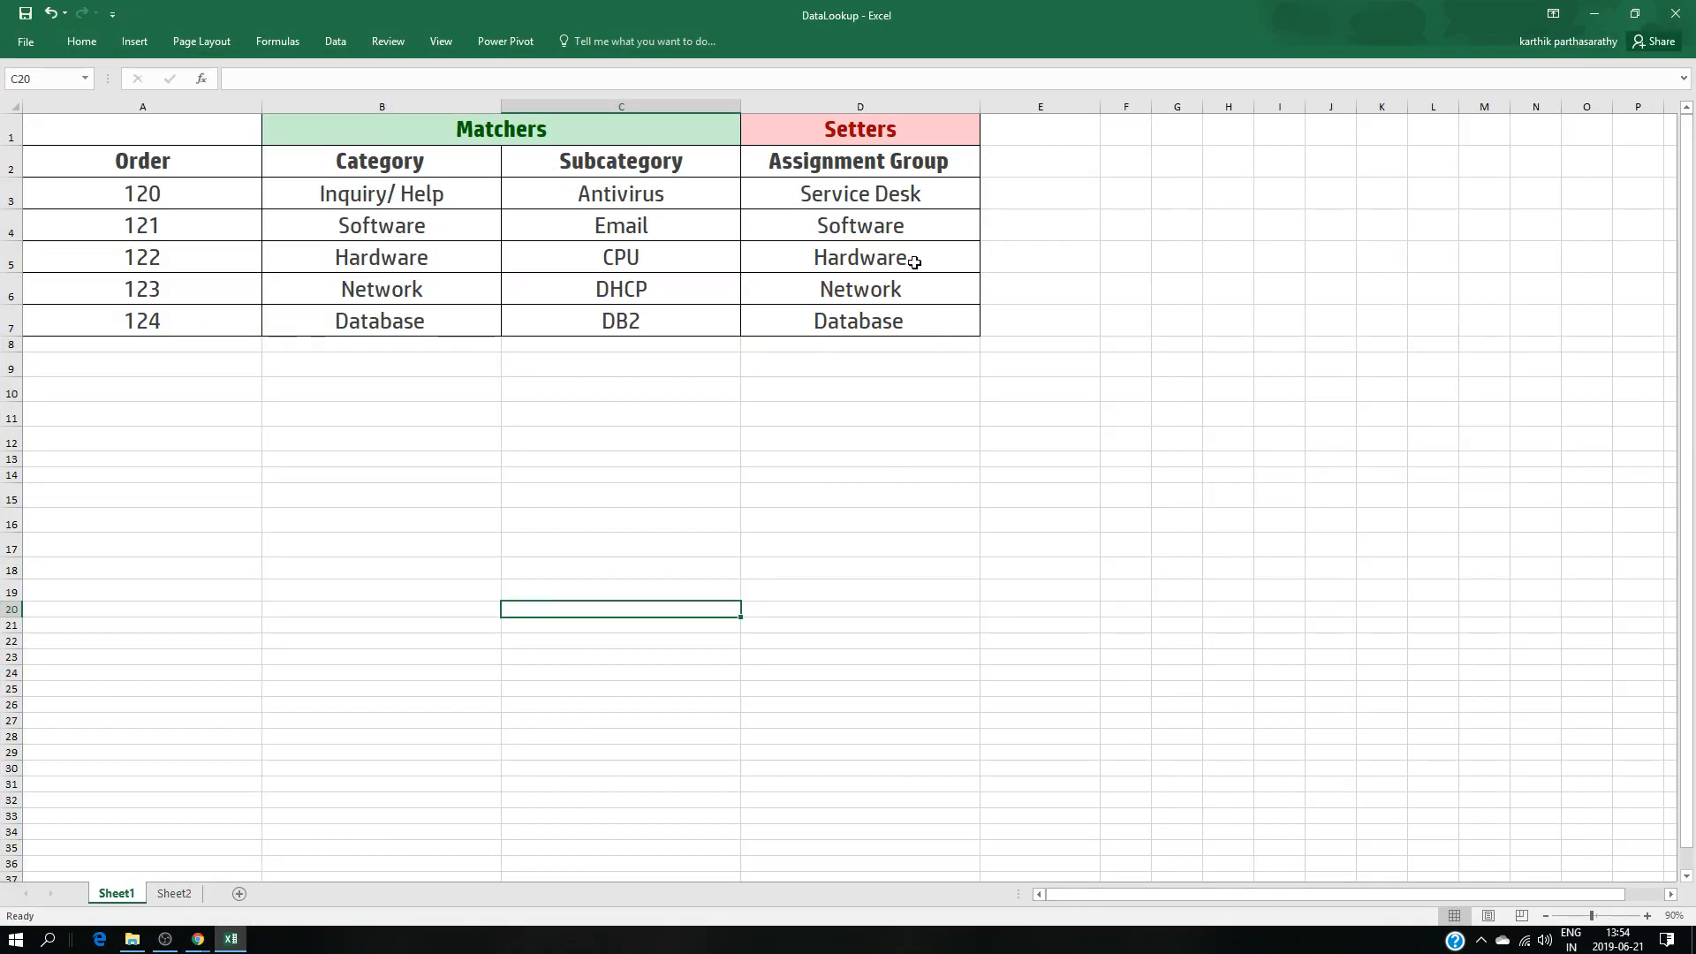
{"action": "left_click", "coordinate": [1595, 13]}
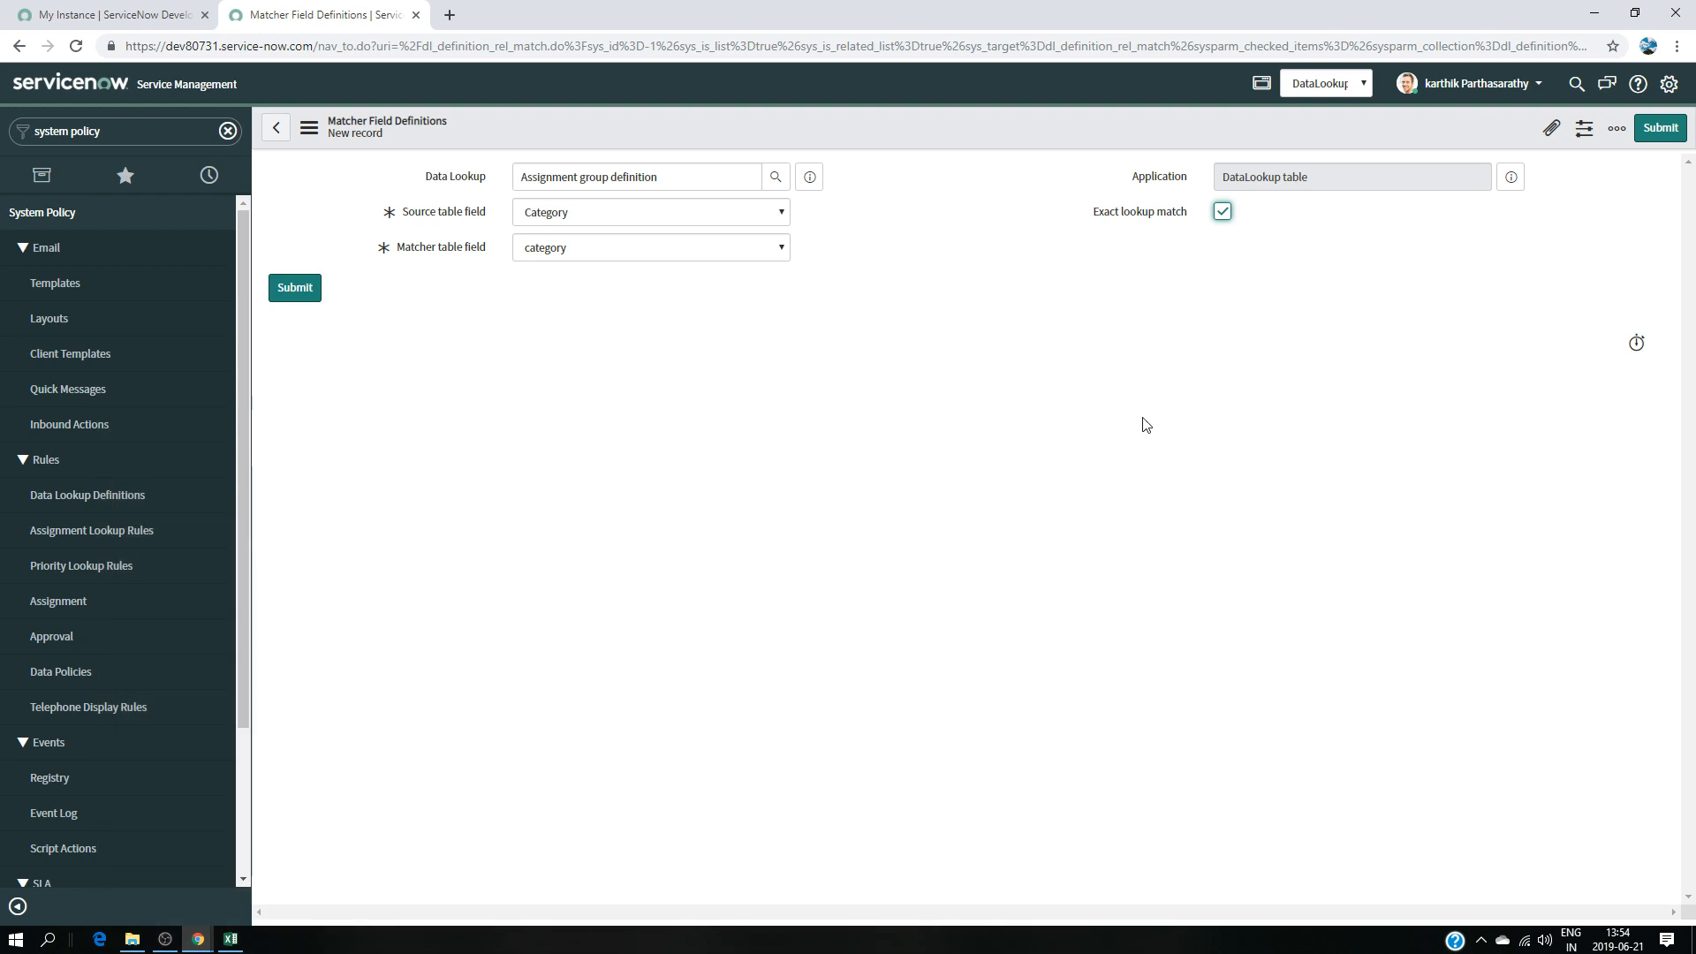
{"action": "left_click", "coordinate": [289, 288]}
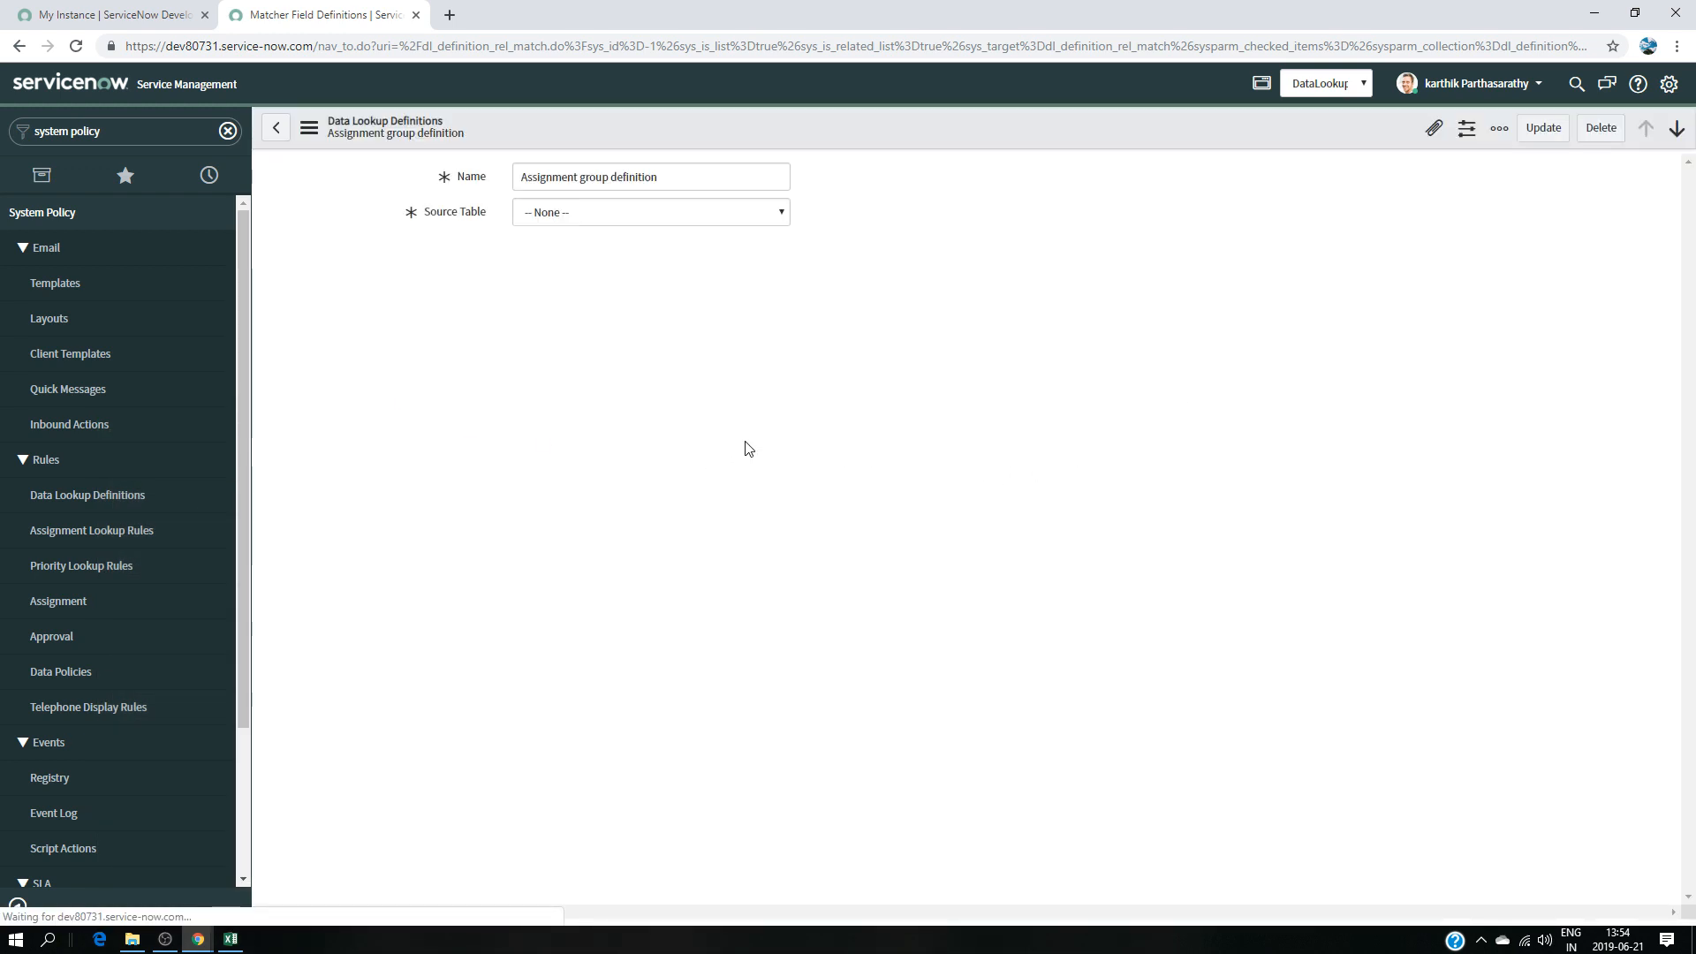
- Add a second matcher field definition mapping Subcategory to subcategory with exact lookup match enabled, and submit it
{"action": "left_click", "coordinate": [456, 447]}
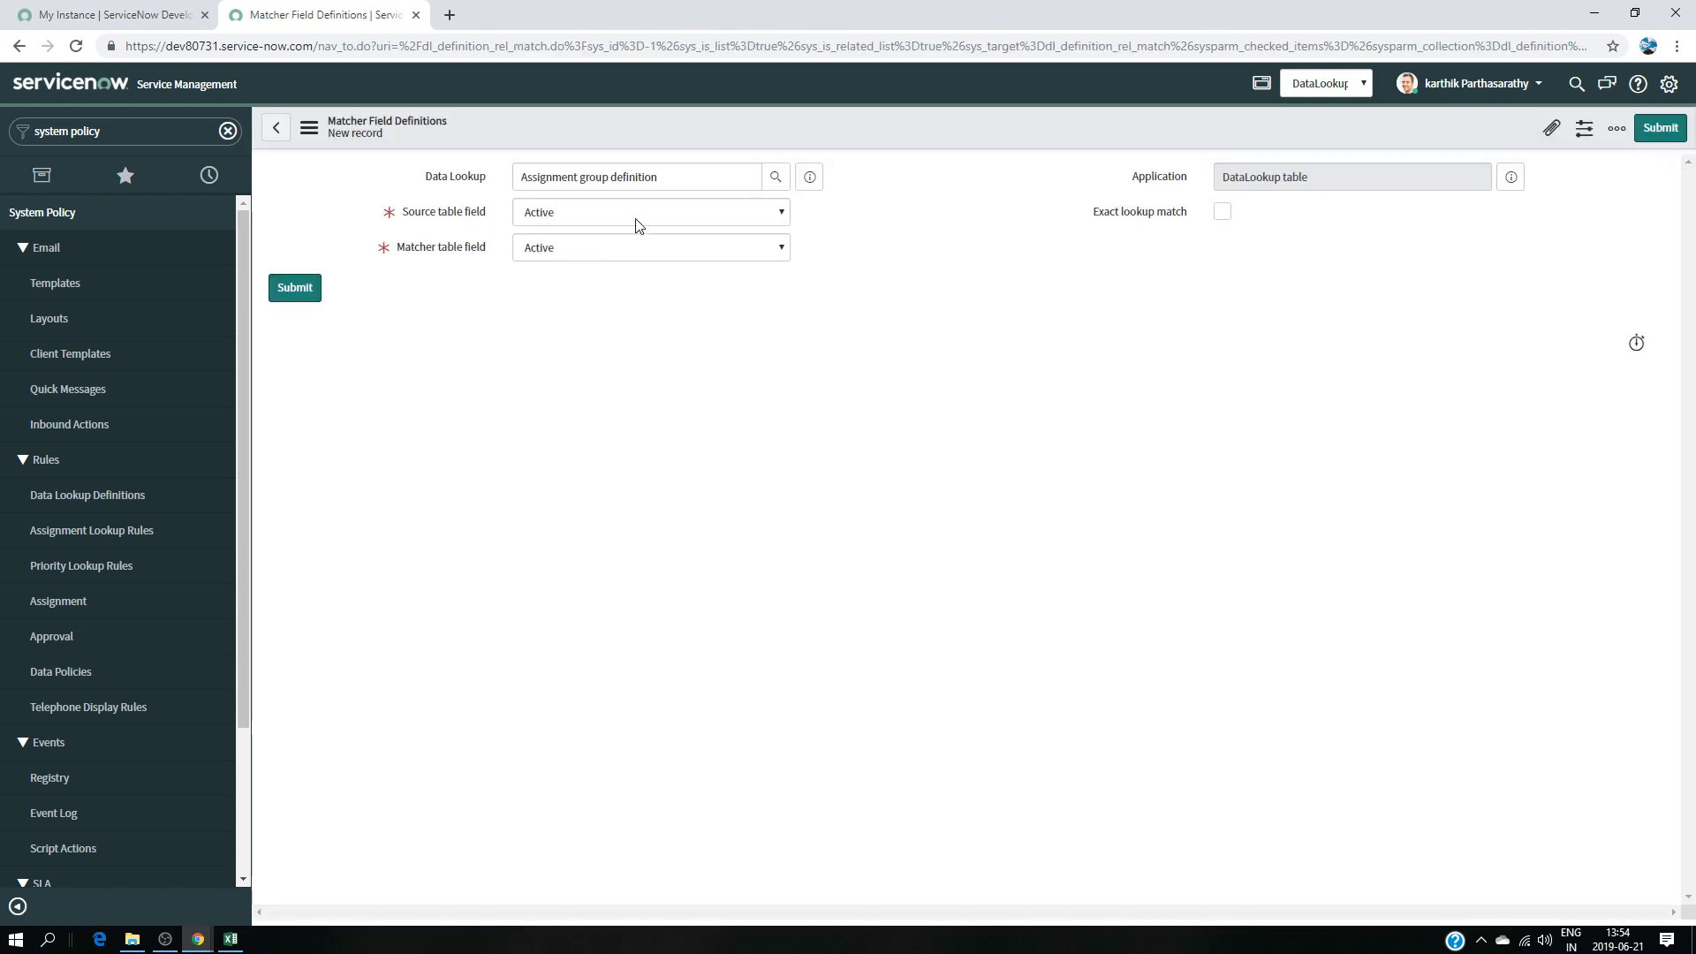
{"action": "left_click", "coordinate": [634, 214]}
{"action": "scroll", "coordinate": [621, 505], "scroll_direction": "down", "scroll_amount": 15}
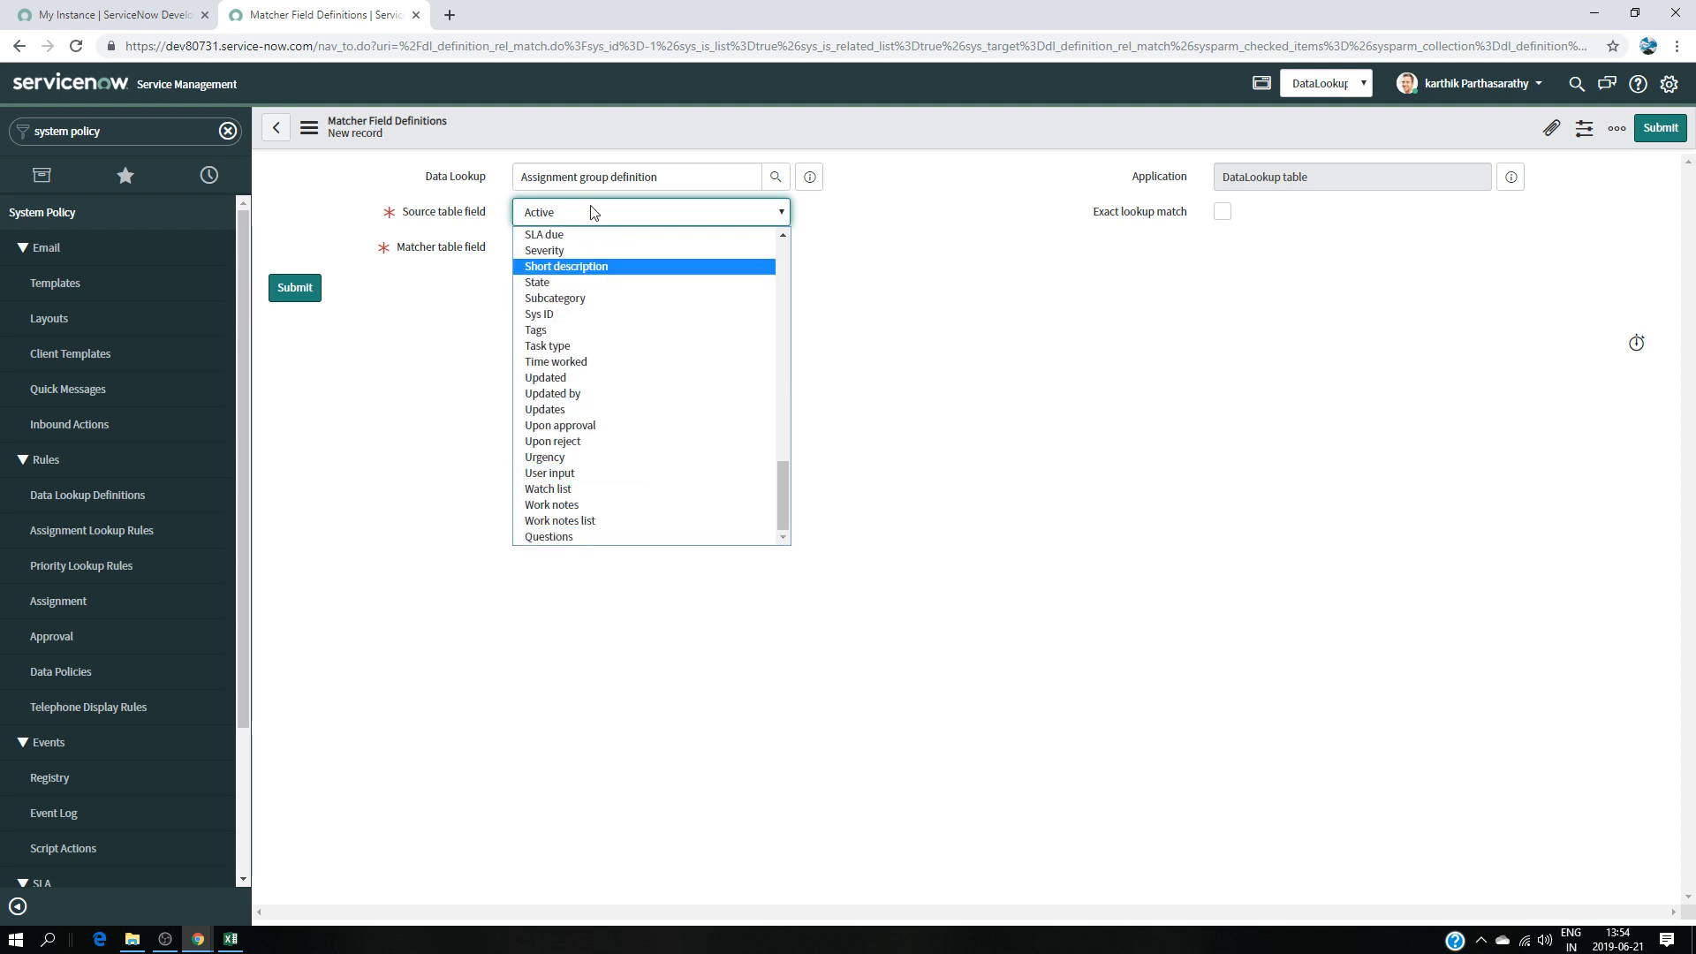
{"action": "key", "text": "Down"}
{"action": "key", "text": "Down"}
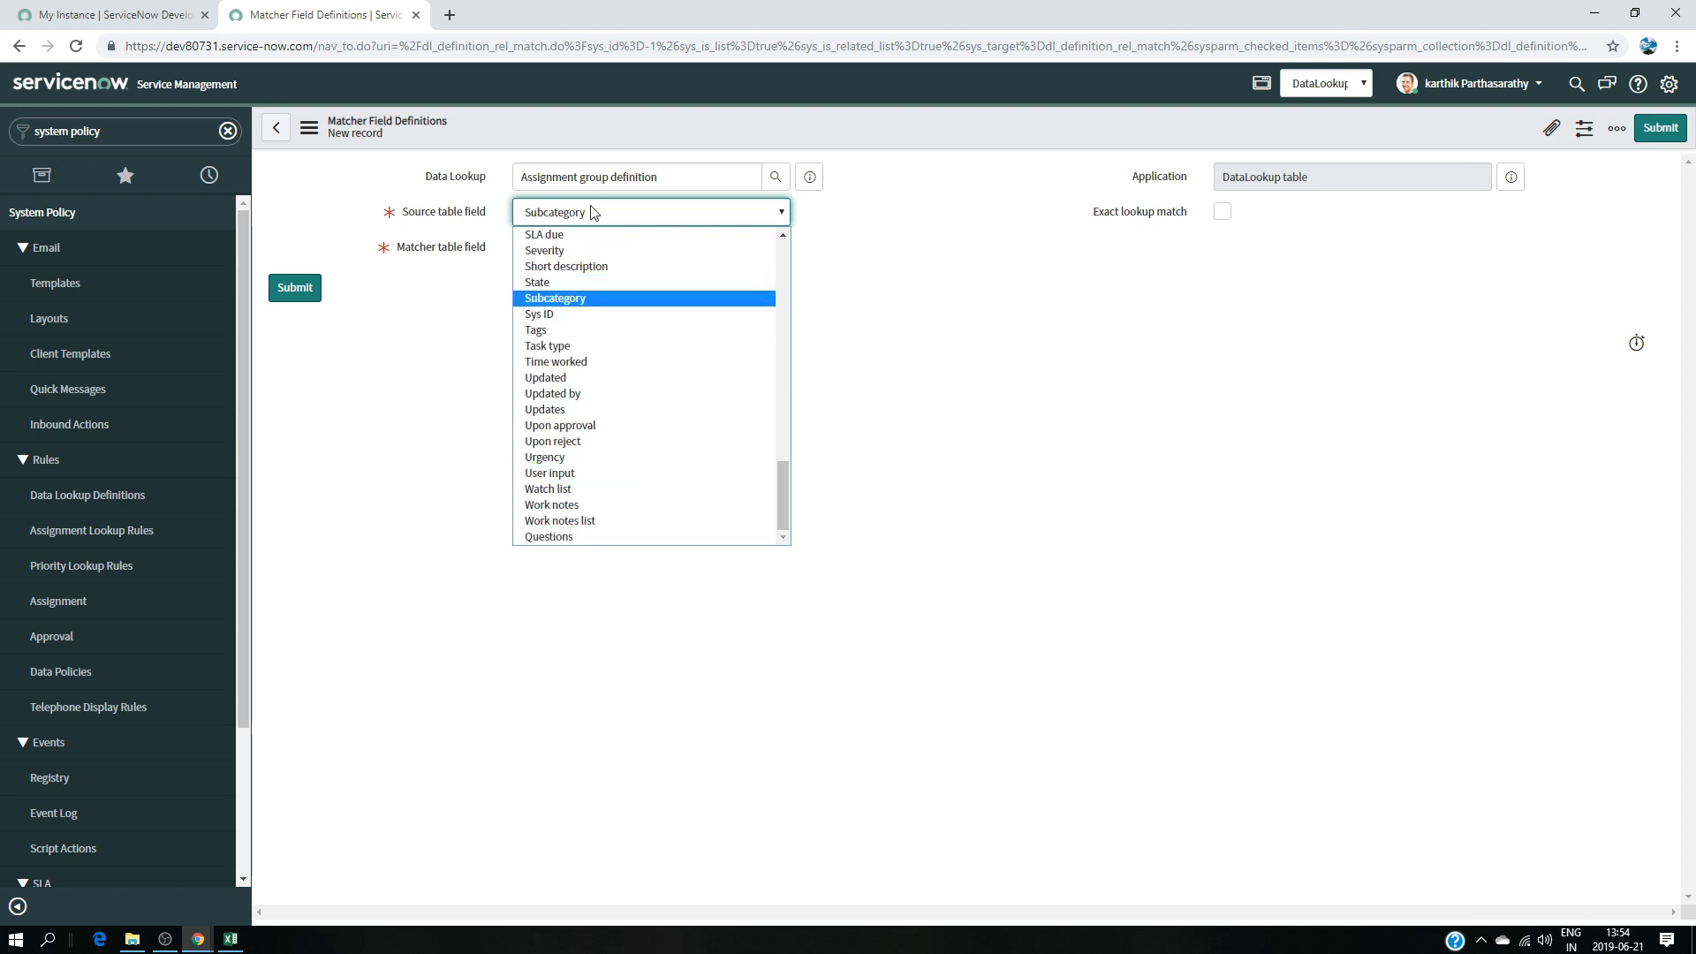
{"action": "left_click", "coordinate": [614, 300]}
{"action": "left_click", "coordinate": [585, 251]}
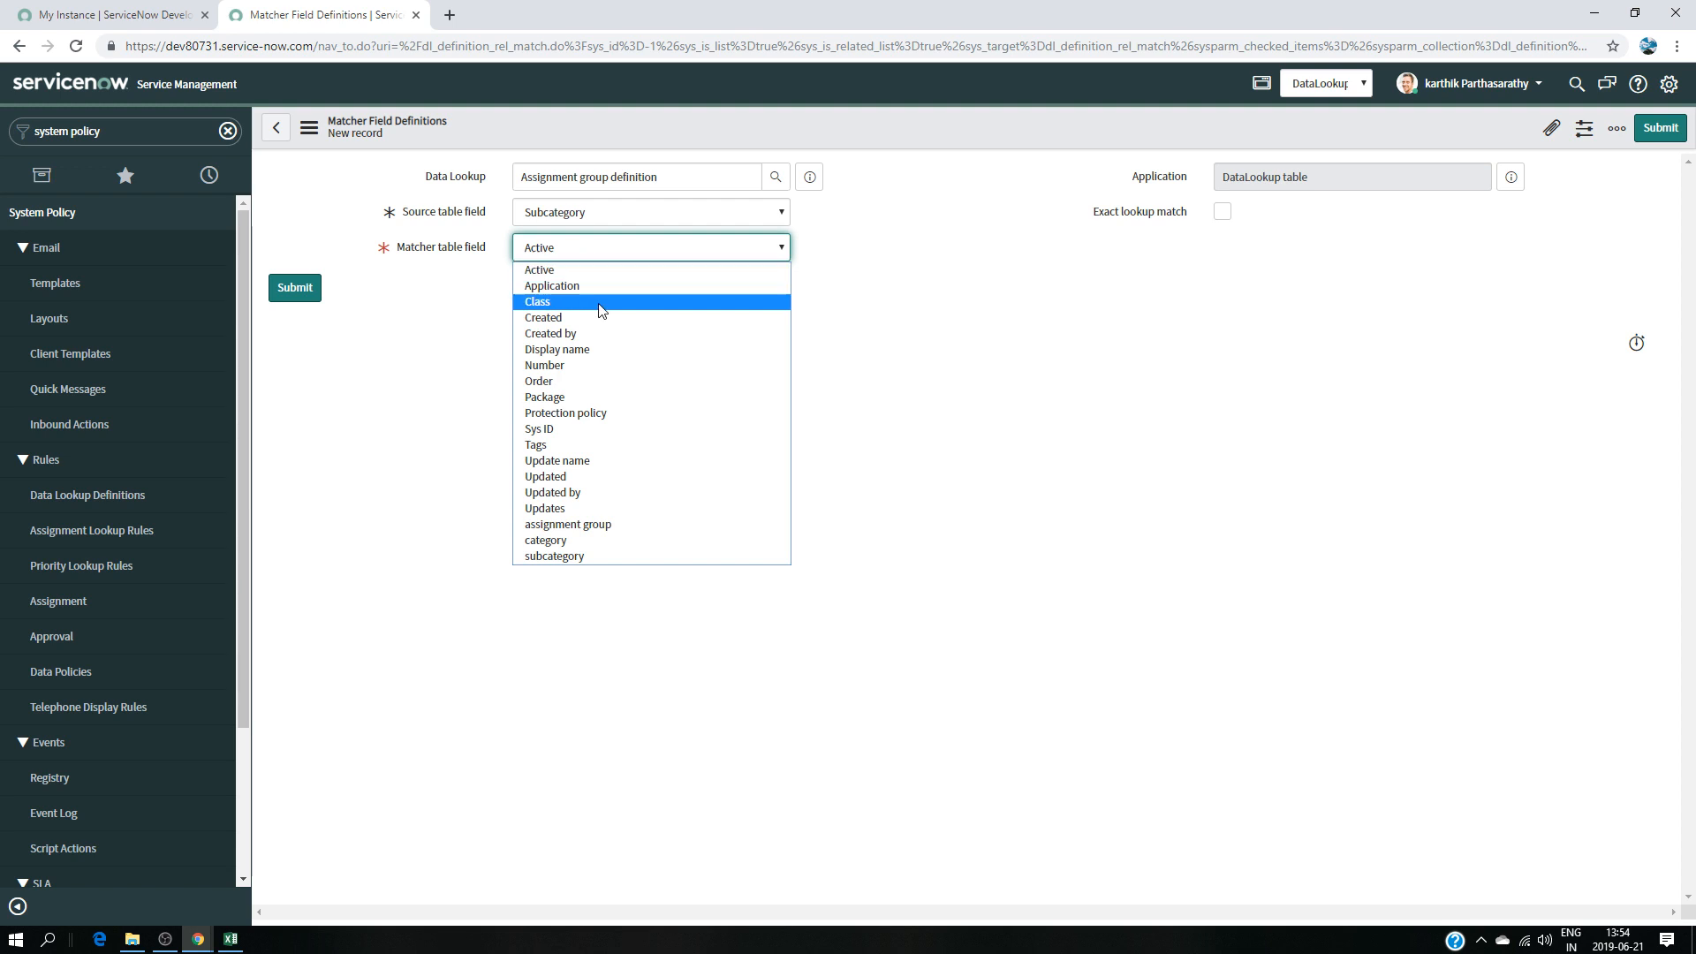
{"action": "left_click", "coordinate": [614, 556]}
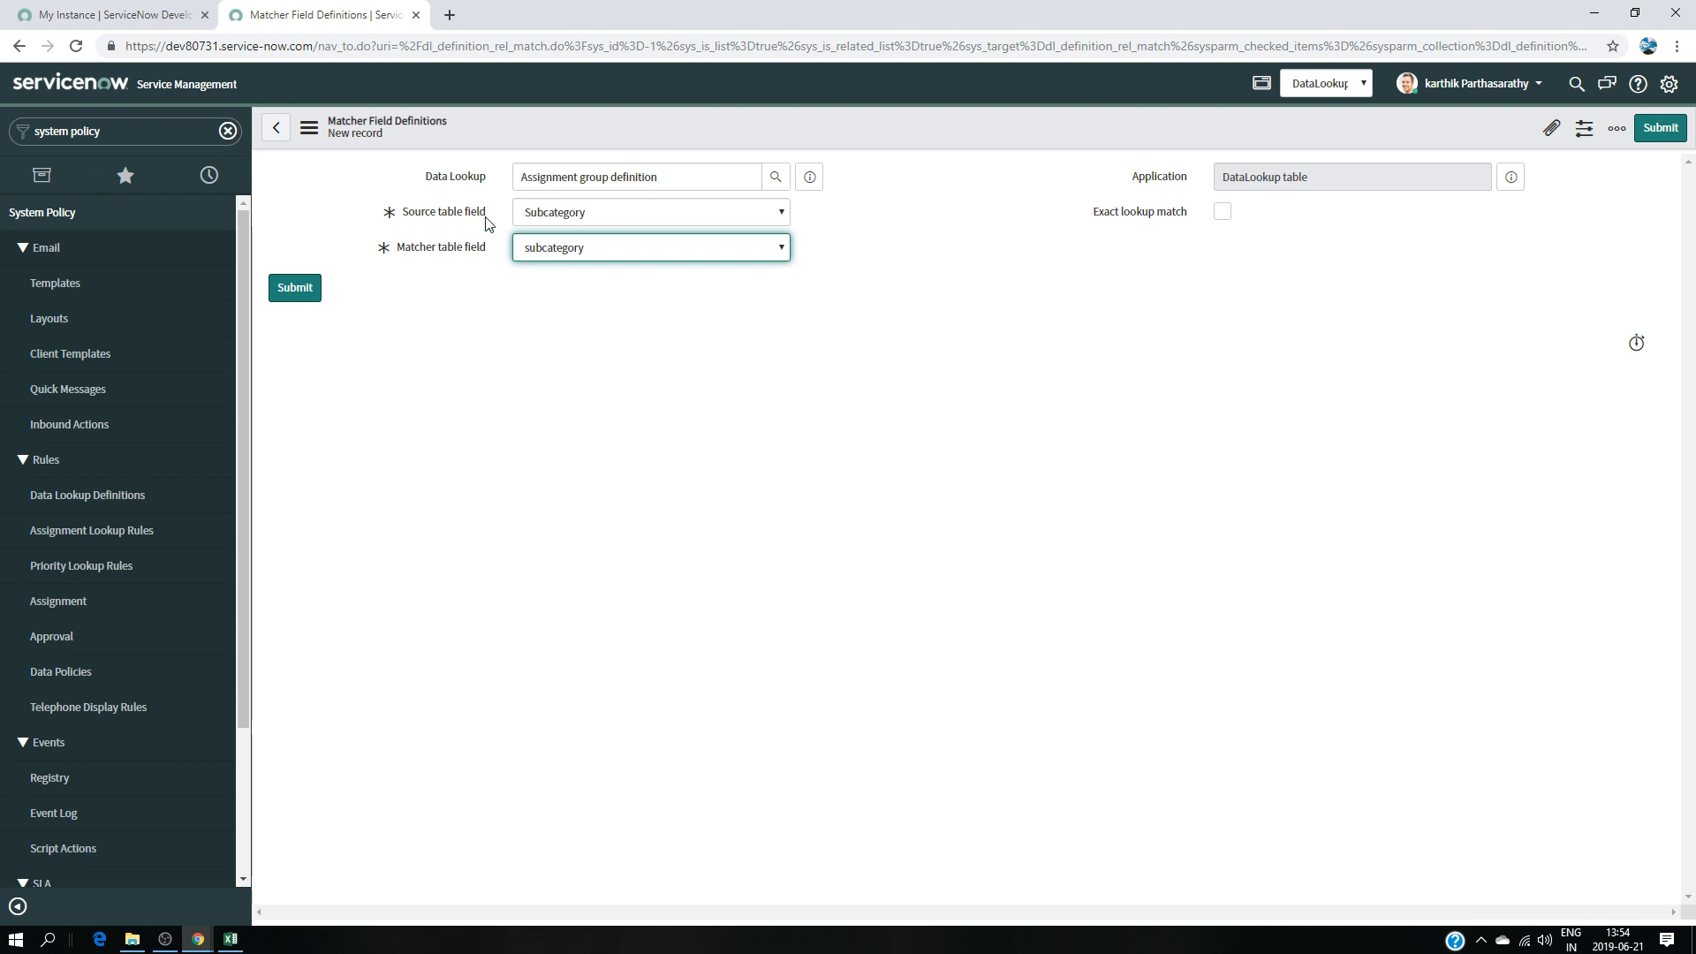
{"action": "left_click", "coordinate": [1223, 212]}
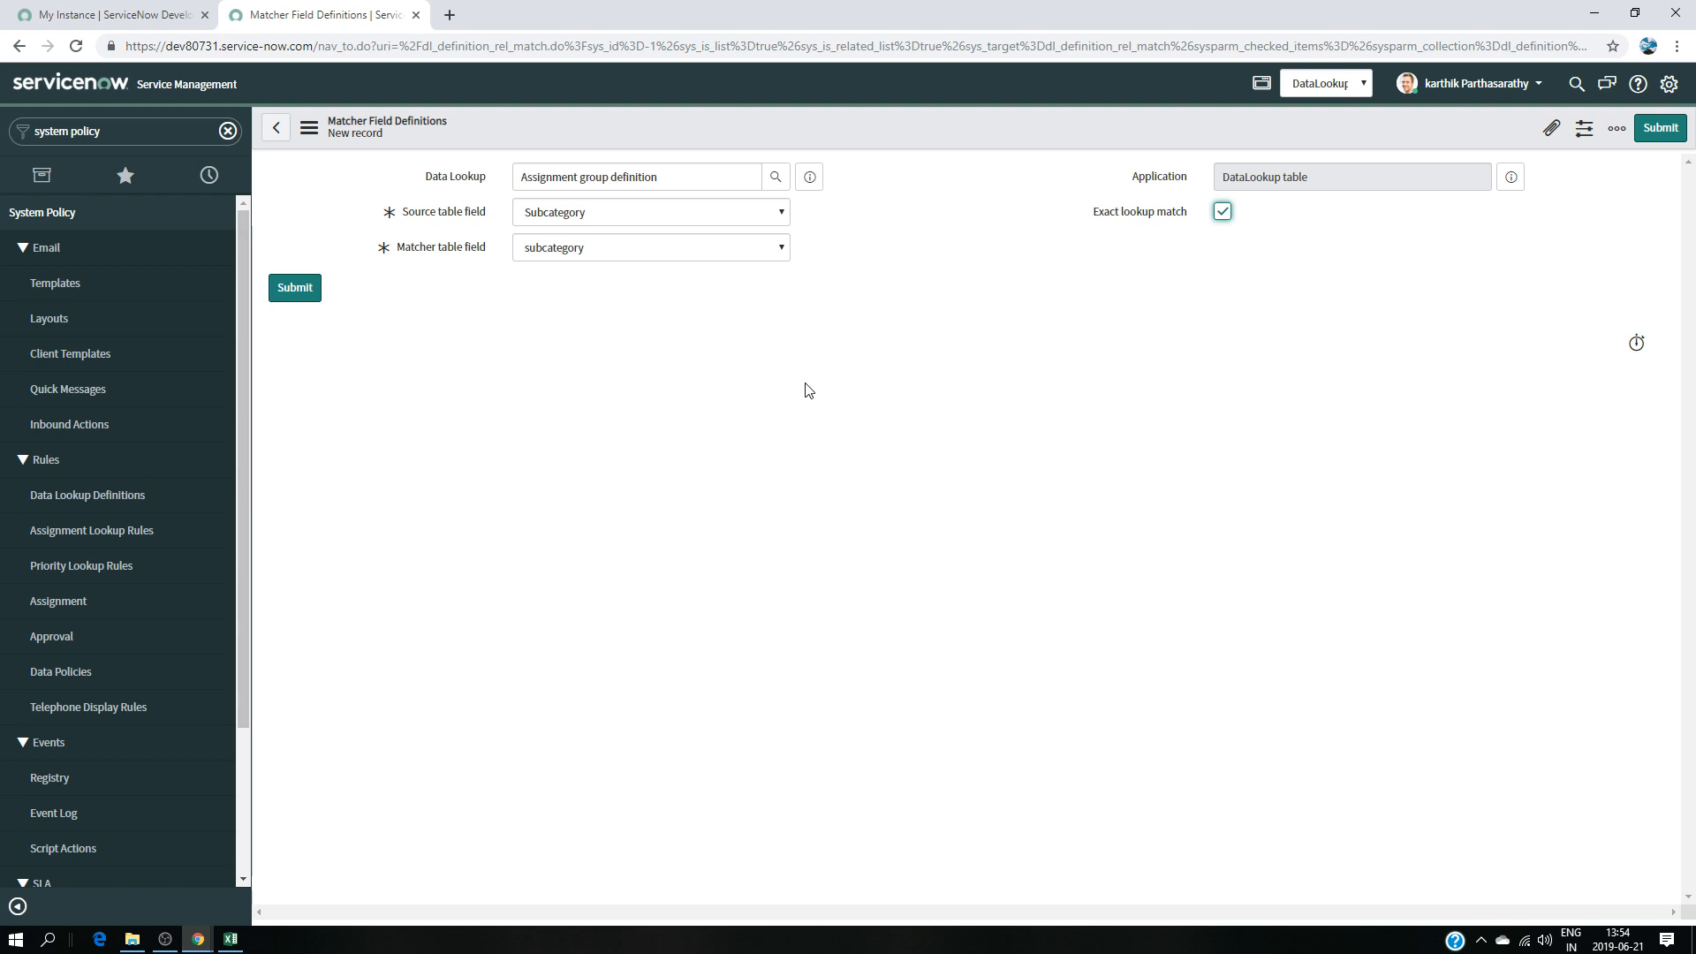
{"action": "left_click", "coordinate": [296, 289]}
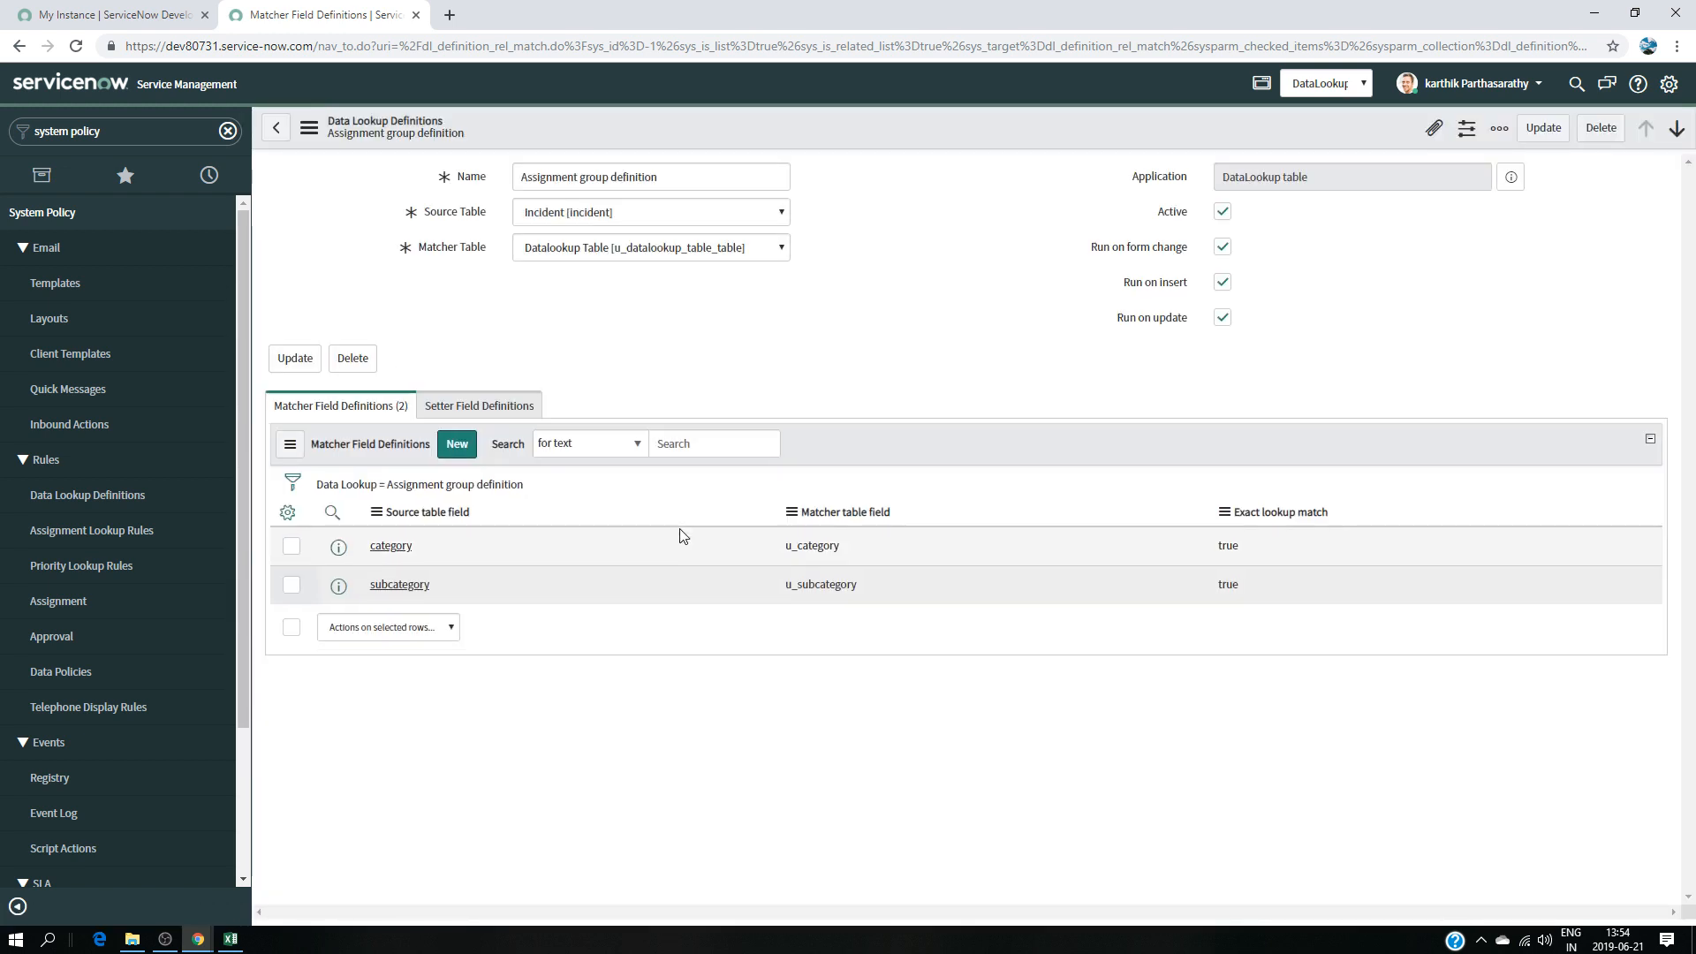
- Check the Setters column in the DataLookup workbook in Excel, and start a new setter field definition in the Assignment group definition record
{"action": "left_click", "coordinate": [231, 938]}
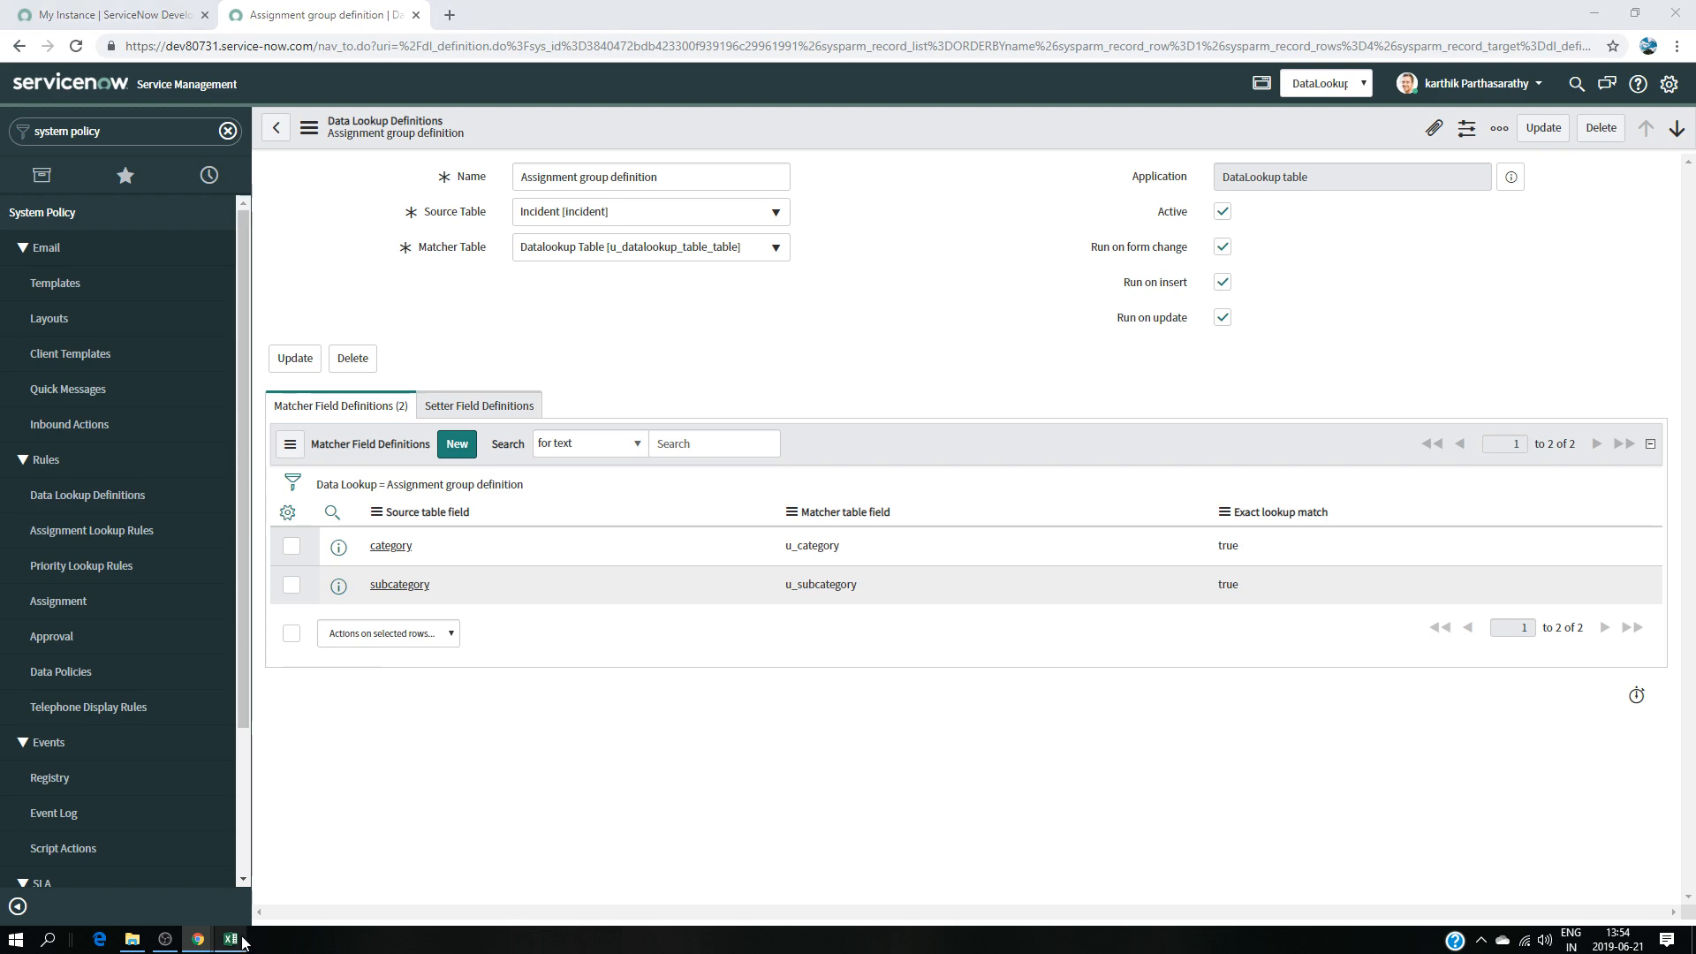
{"action": "left_click", "coordinate": [840, 171]}
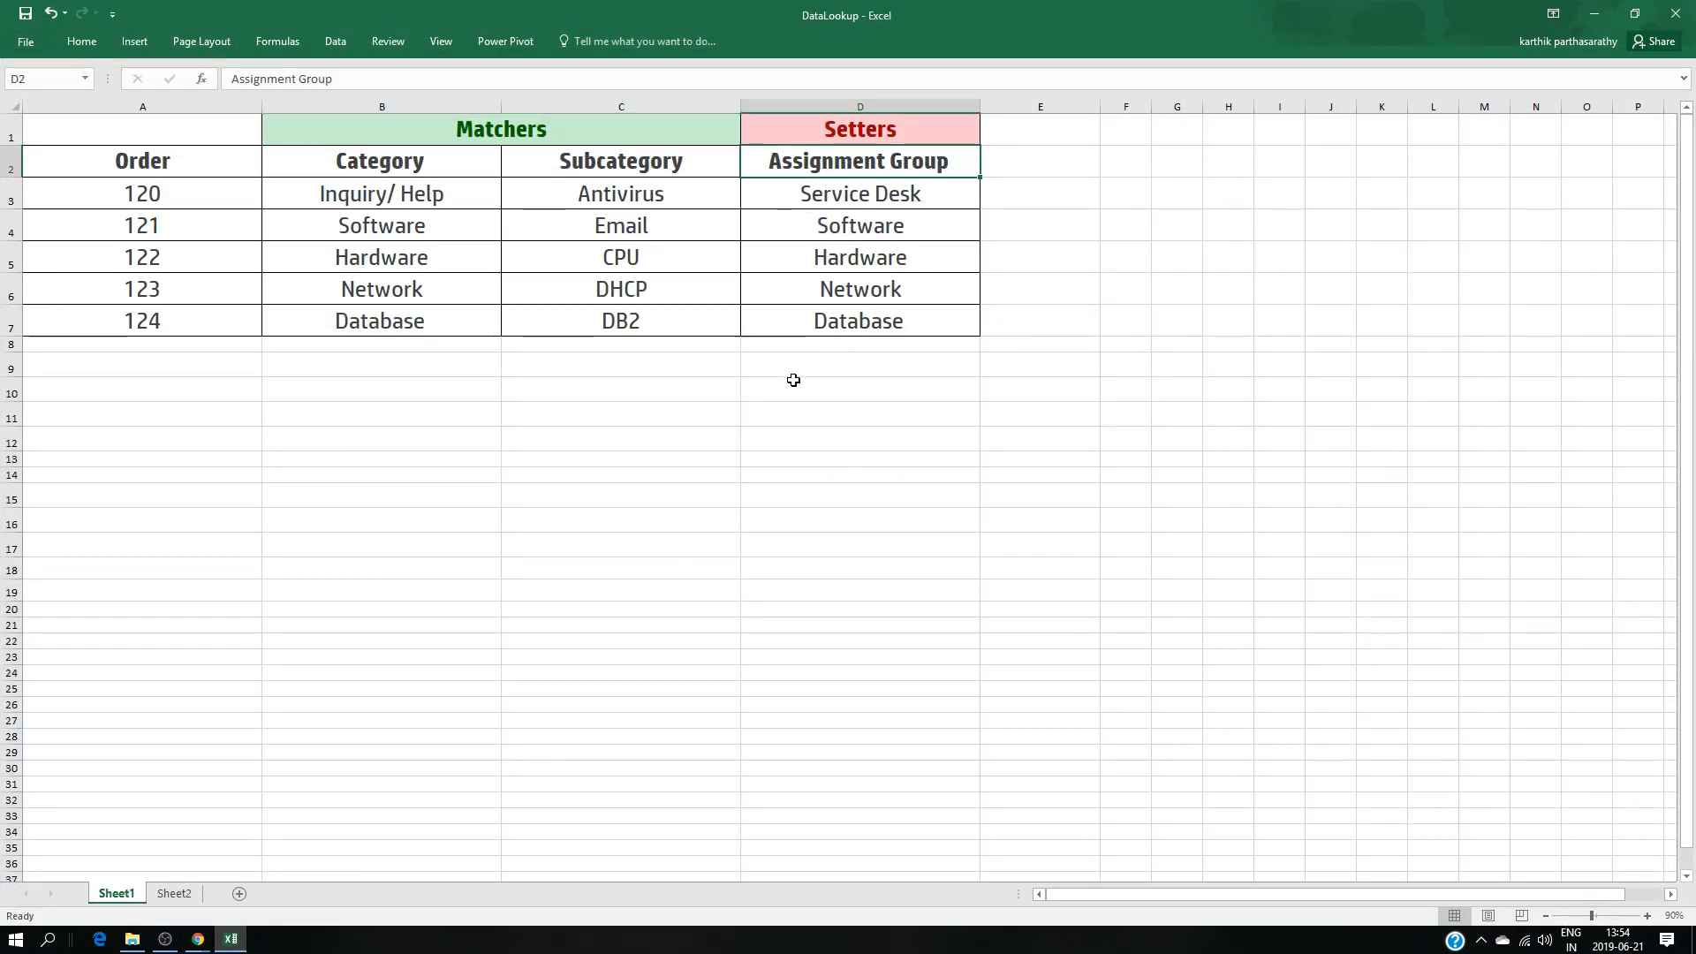
{"action": "left_click", "coordinate": [1604, 11]}
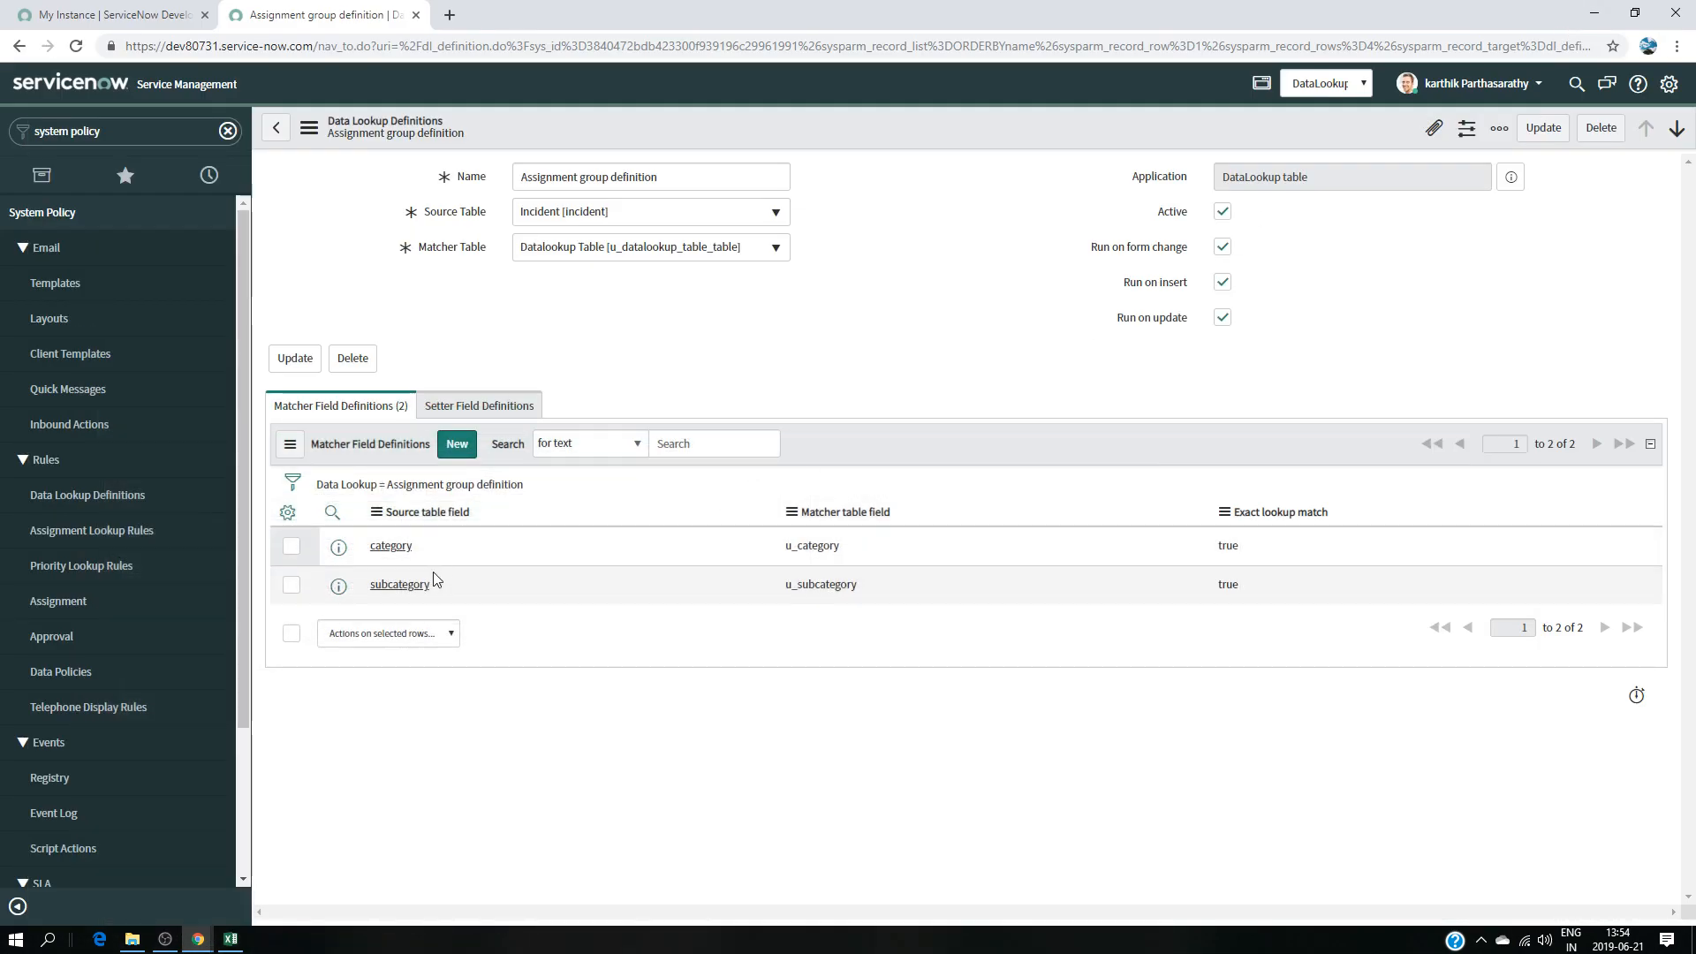
{"action": "left_click", "coordinate": [477, 409]}
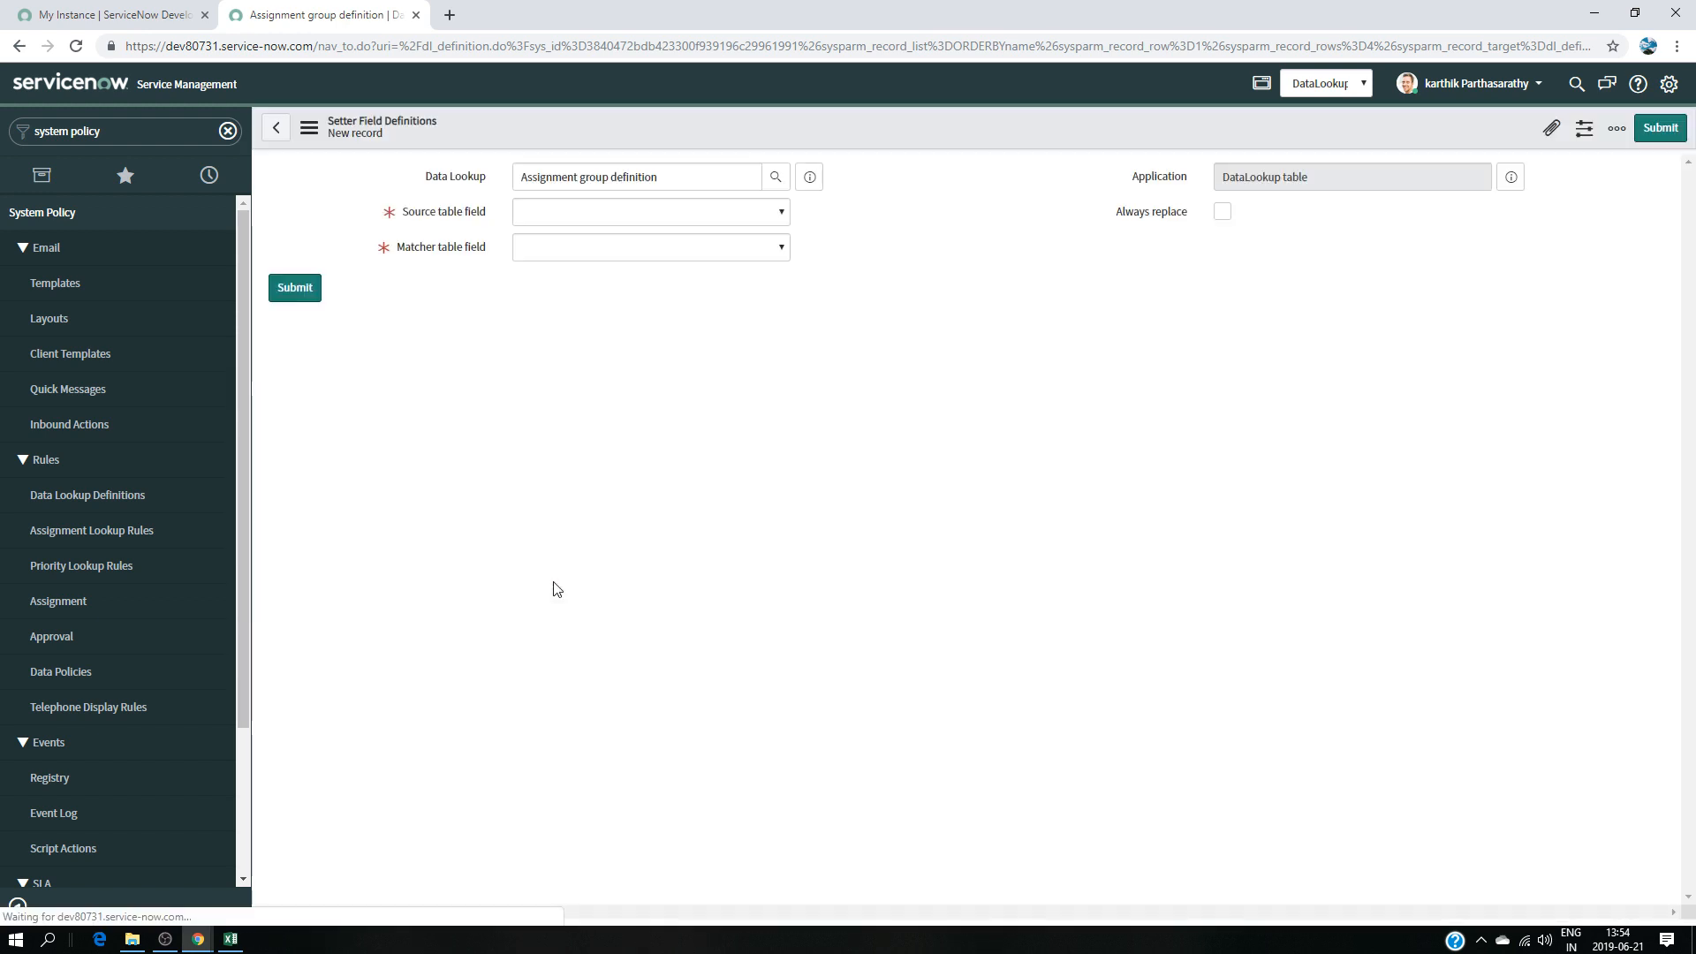
- Map the source field Assignment group to the matcher field assignment group with Always replace enabled, and submit the setter definition
{"action": "left_click", "coordinate": [685, 221]}
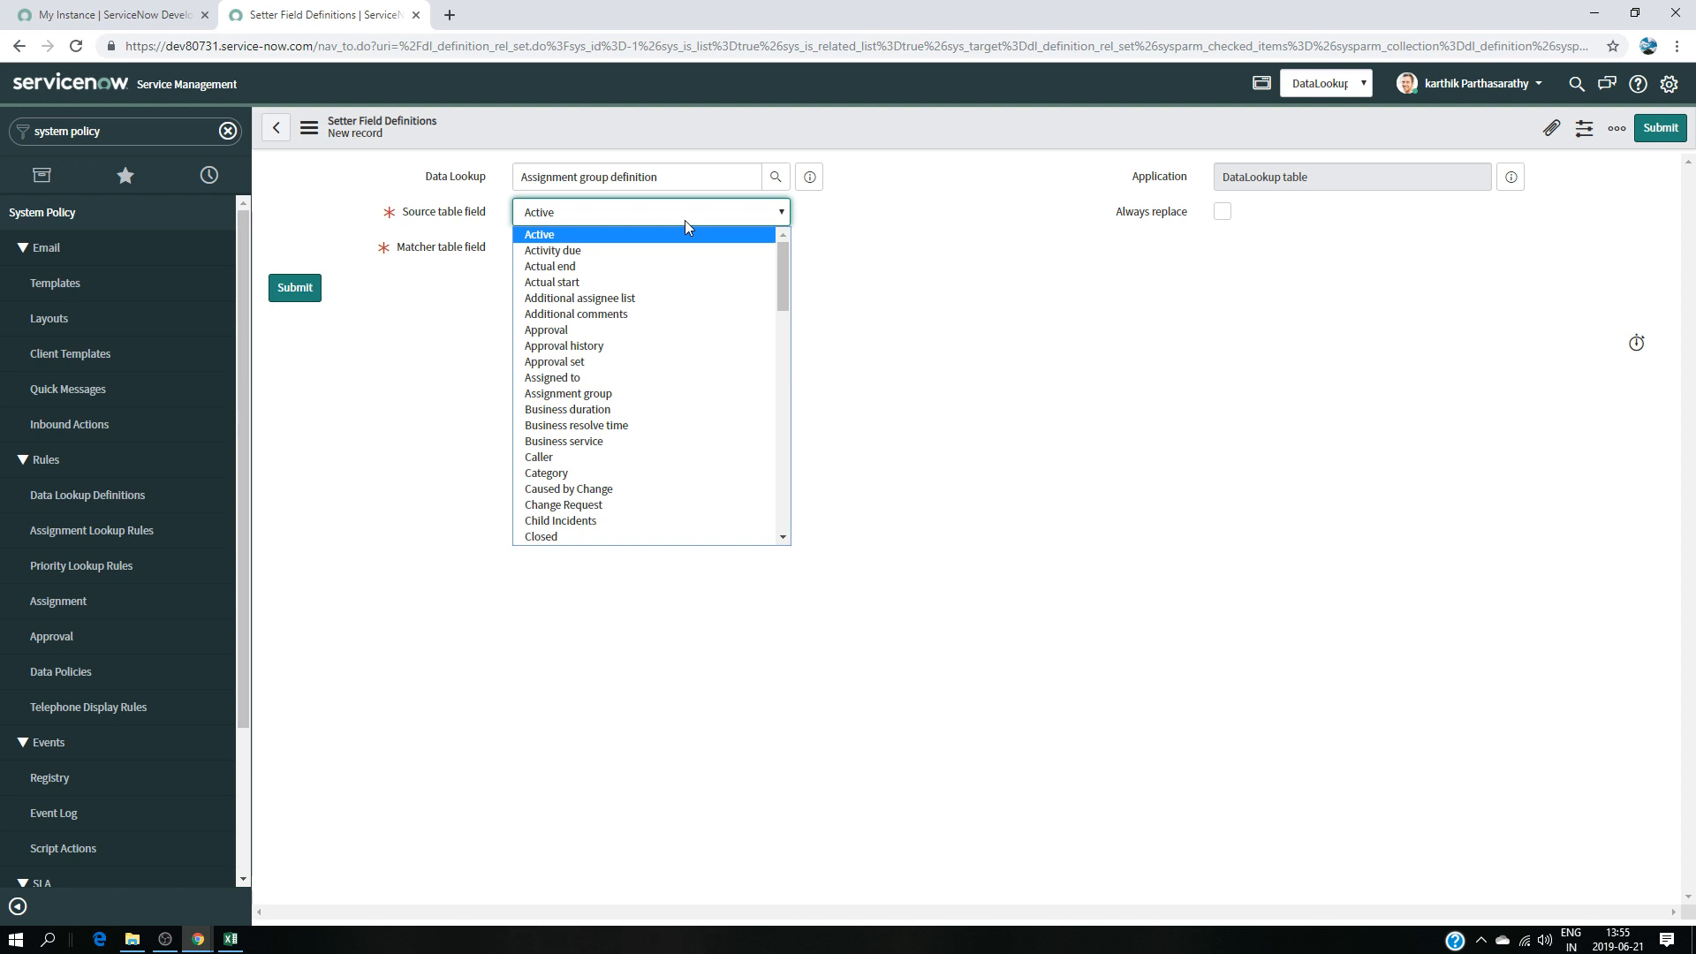
{"action": "type", "text": "as"}
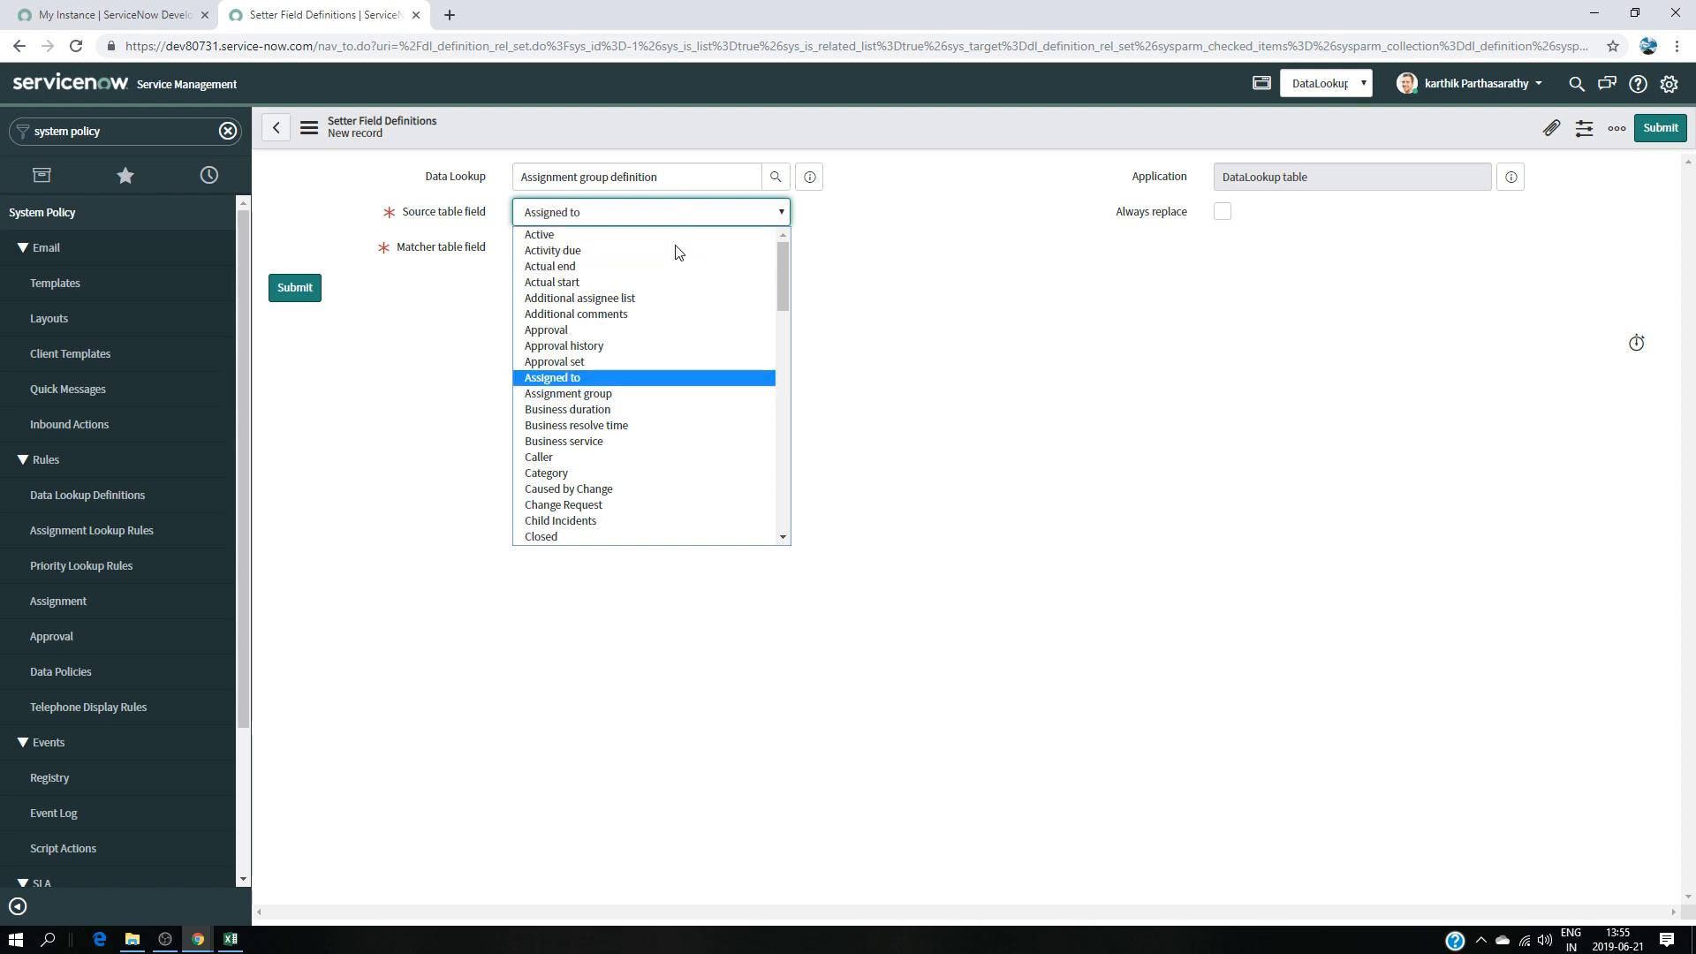
{"action": "left_click", "coordinate": [606, 395]}
{"action": "left_click", "coordinate": [580, 252]}
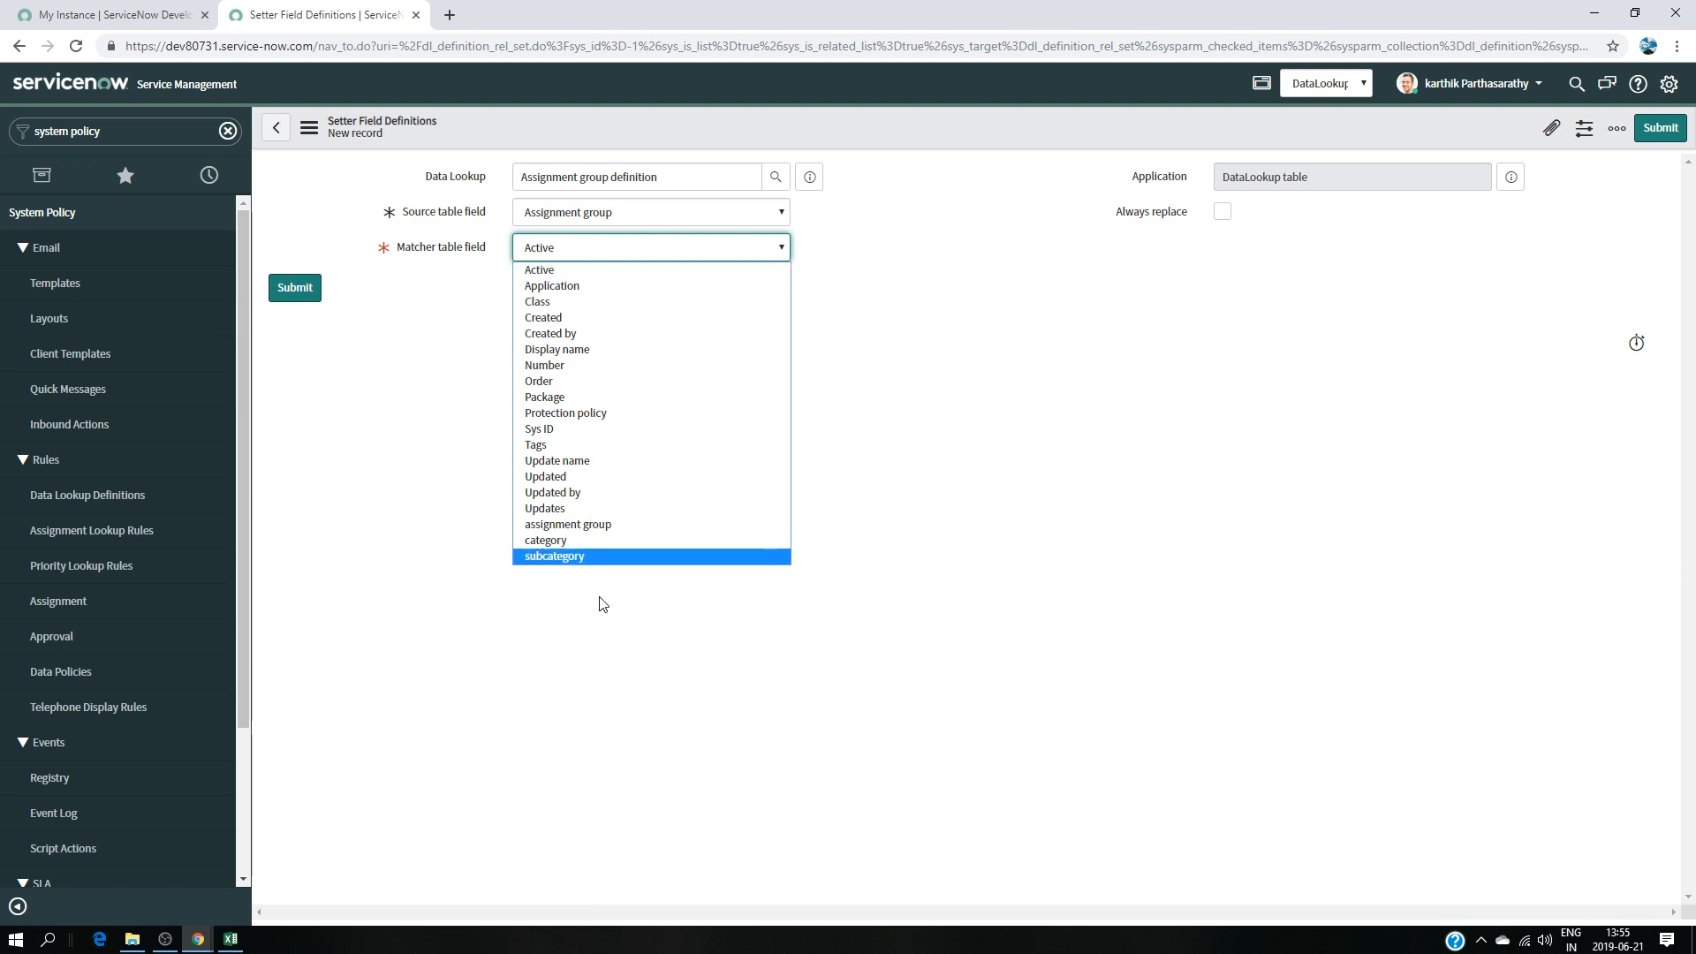
{"action": "left_click", "coordinate": [612, 524]}
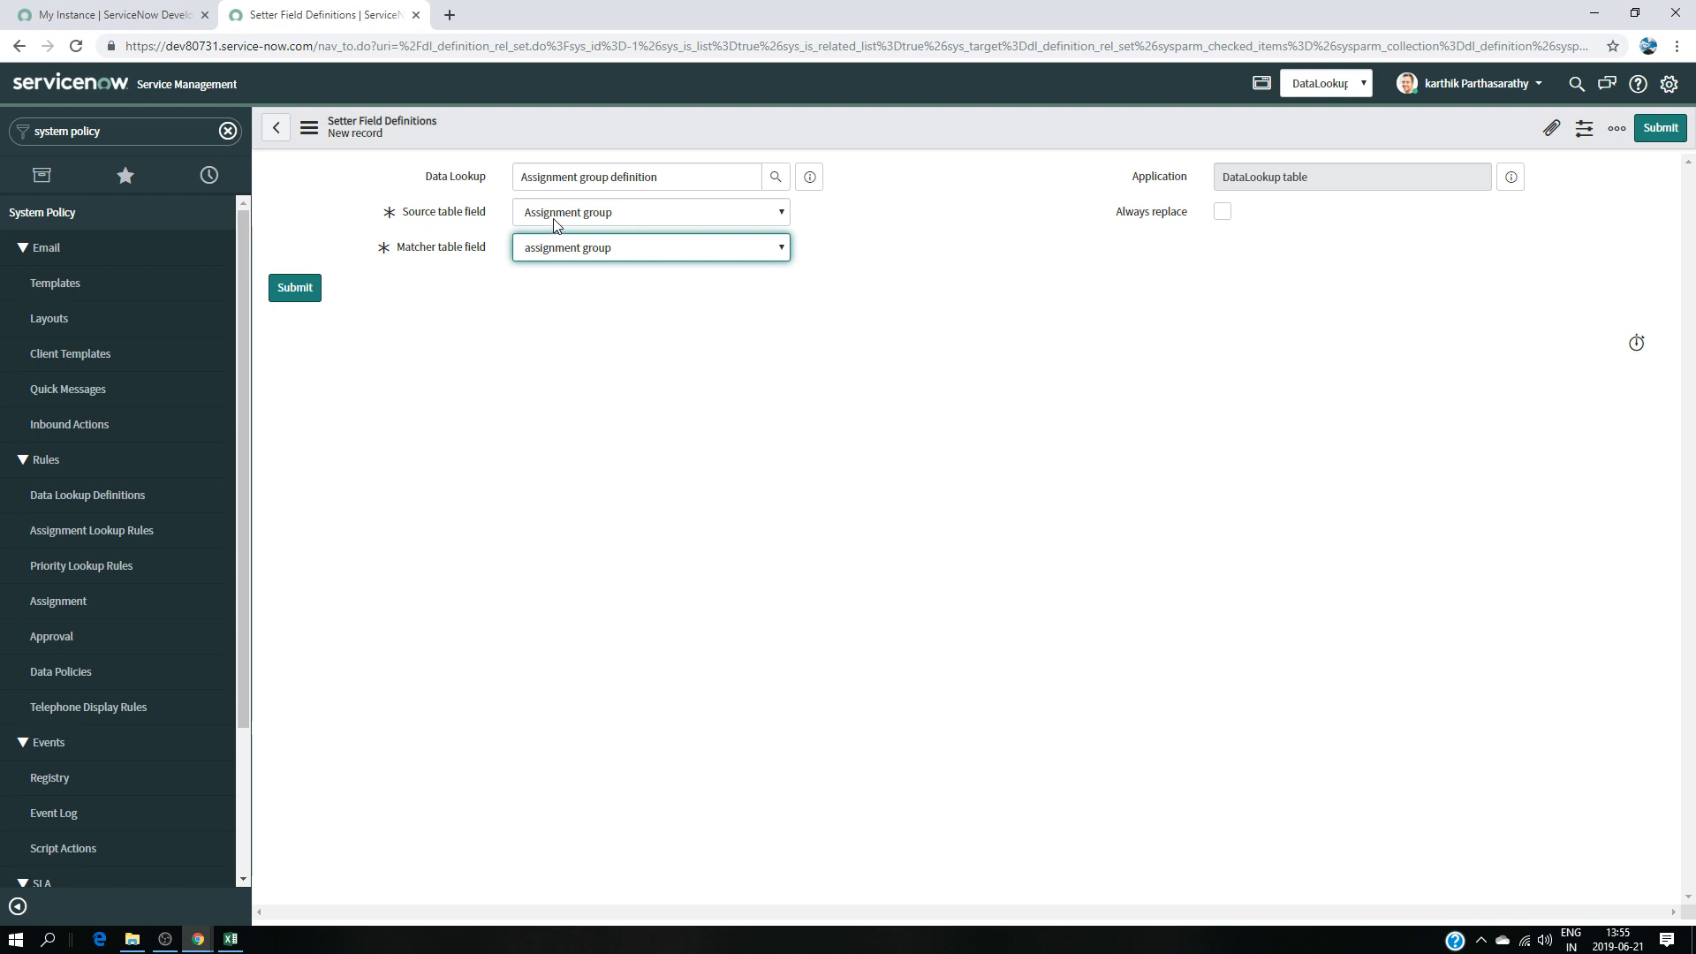
{"action": "left_click", "coordinate": [1223, 213]}
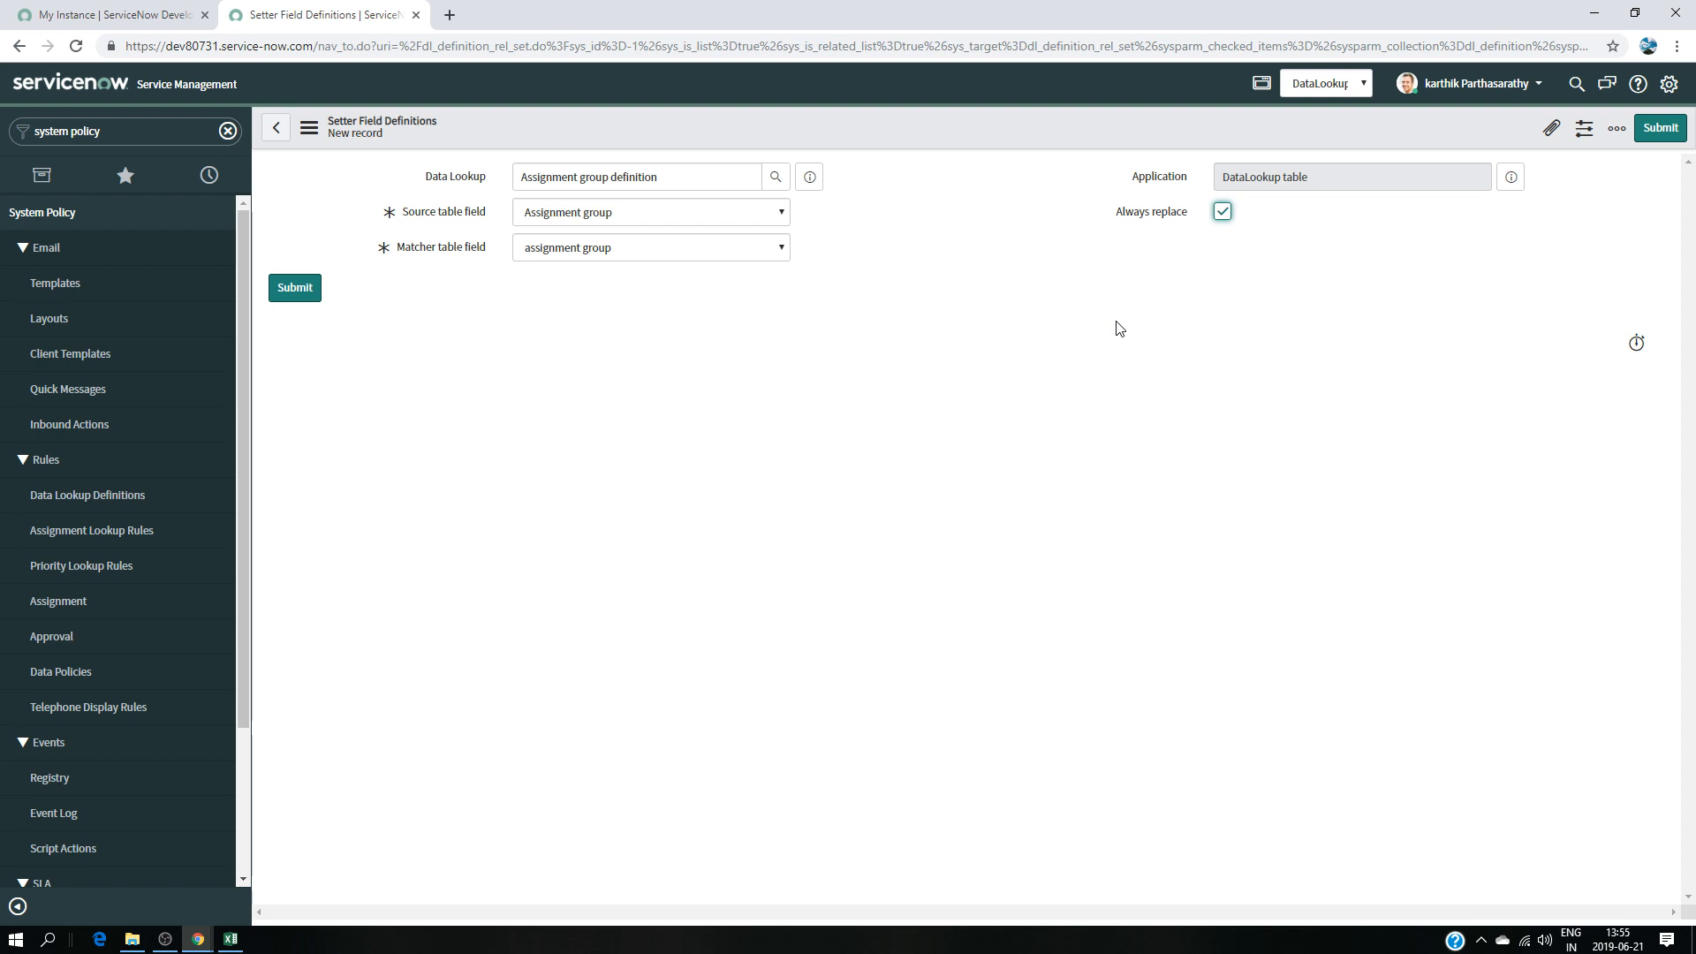
{"action": "left_click", "coordinate": [314, 289]}
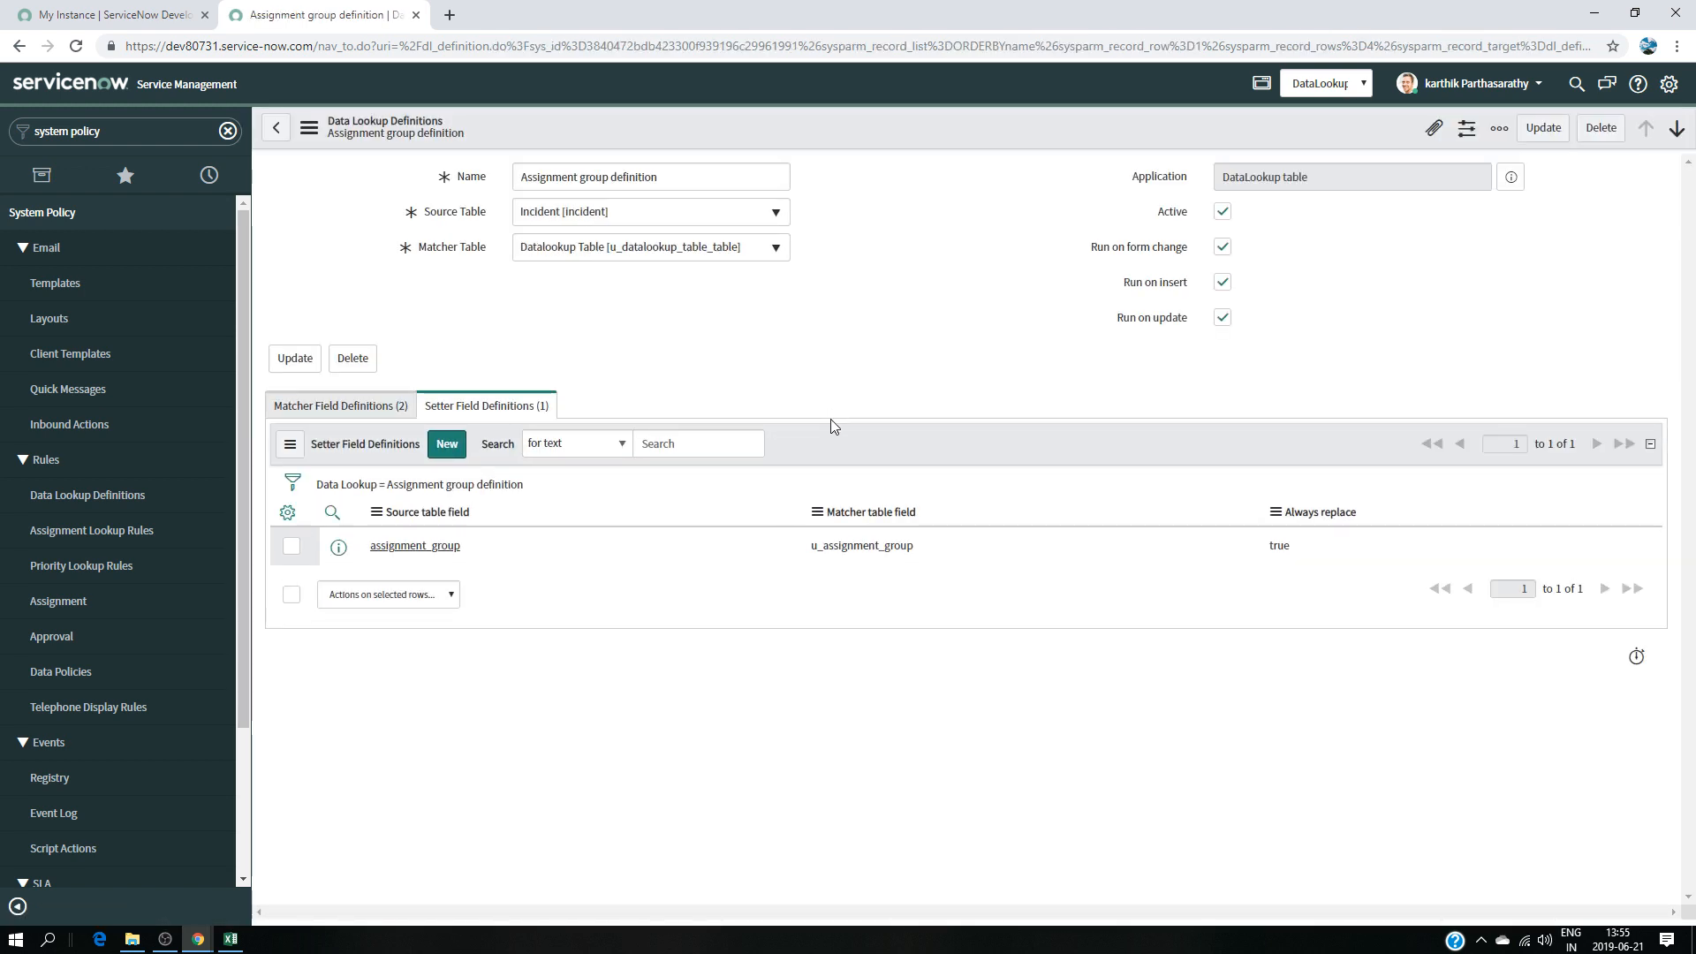
- Start a new record in the favorited DataLookup table, and check the order, category and assignment group rows in the DataLookup workbook in Excel
{"action": "left_click", "coordinate": [231, 939]}
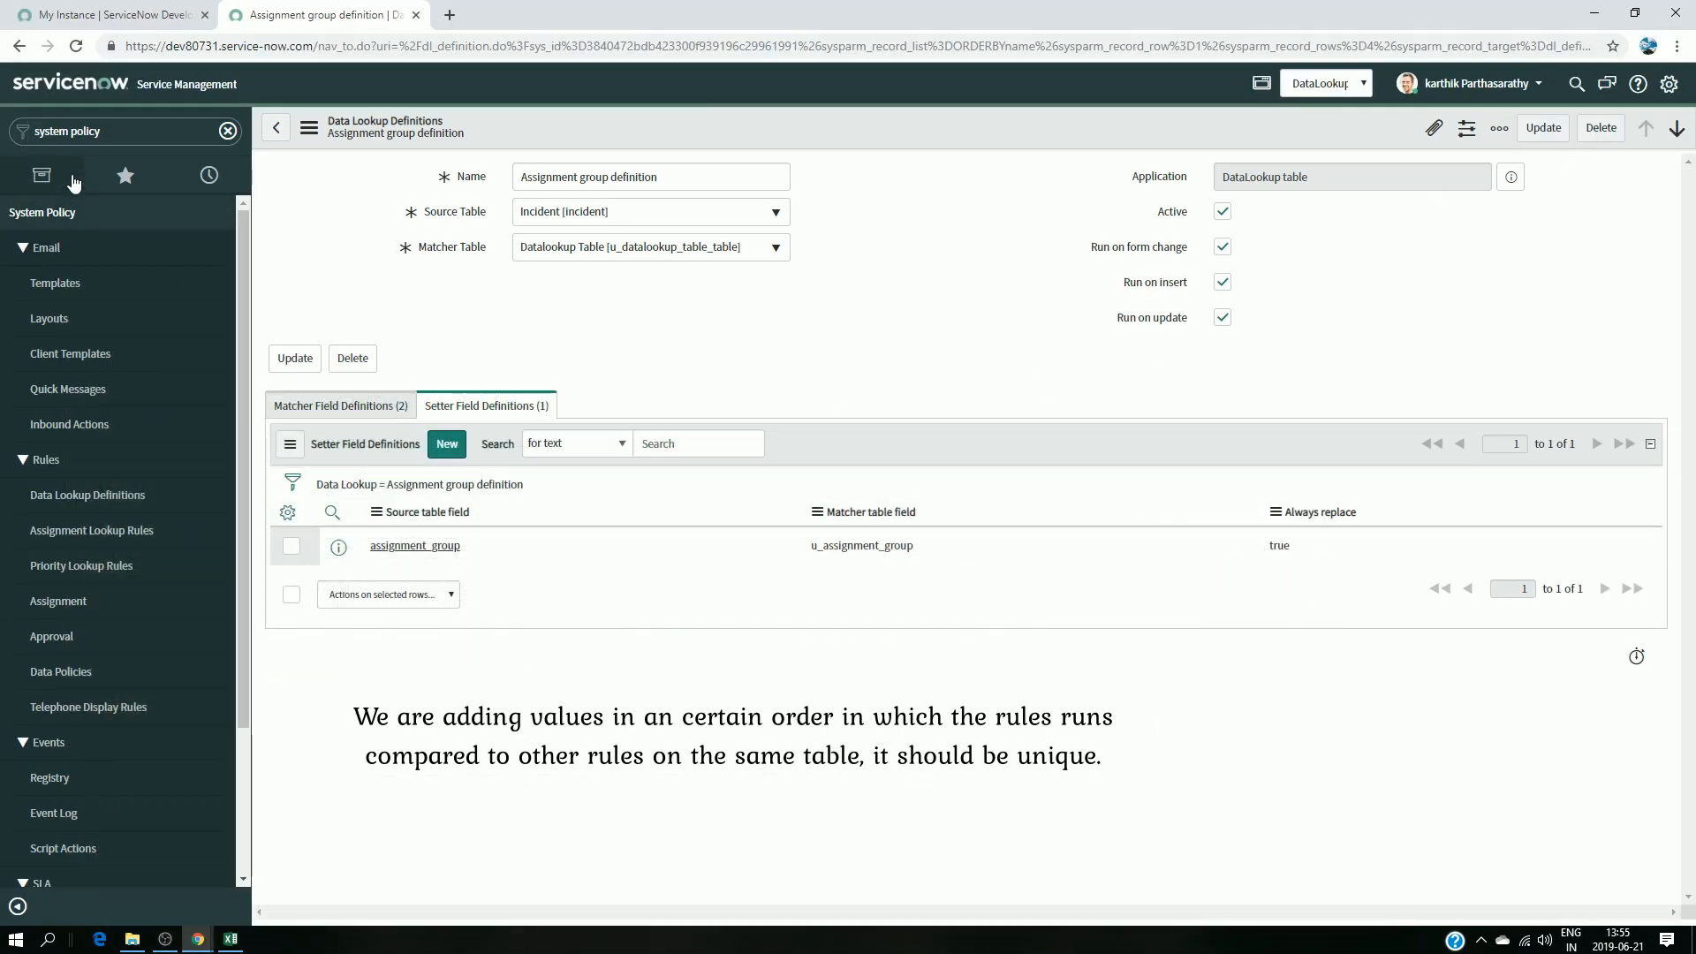
{"action": "left_click", "coordinate": [125, 175]}
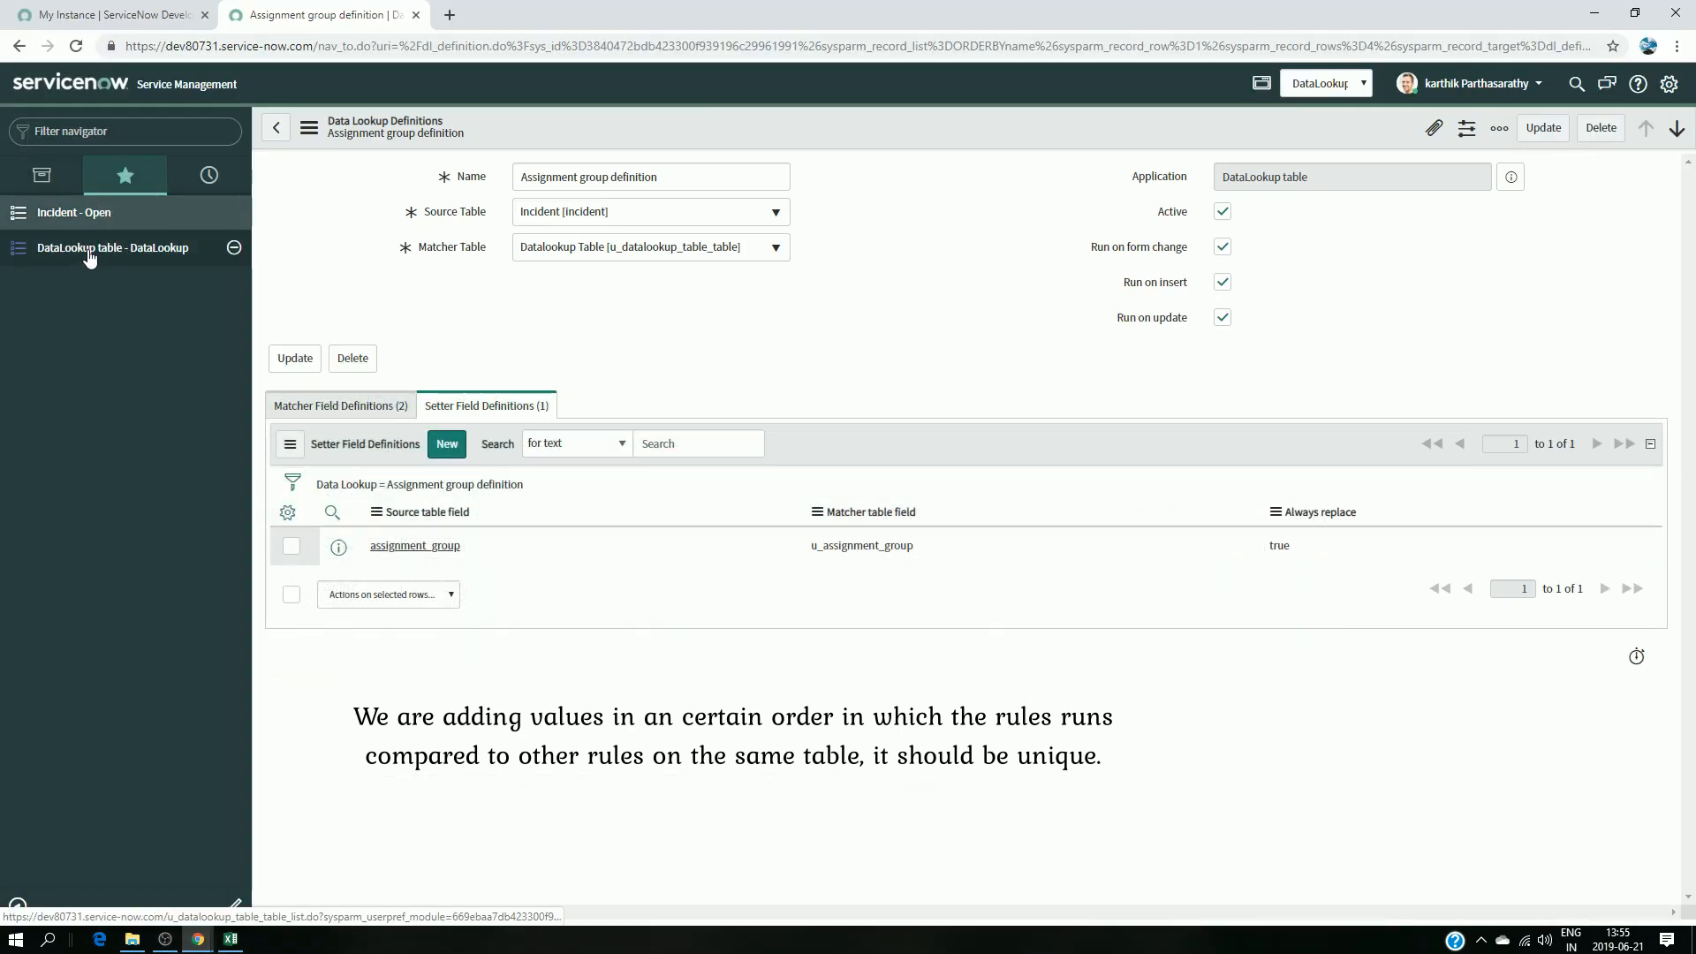
{"action": "left_click", "coordinate": [85, 251]}
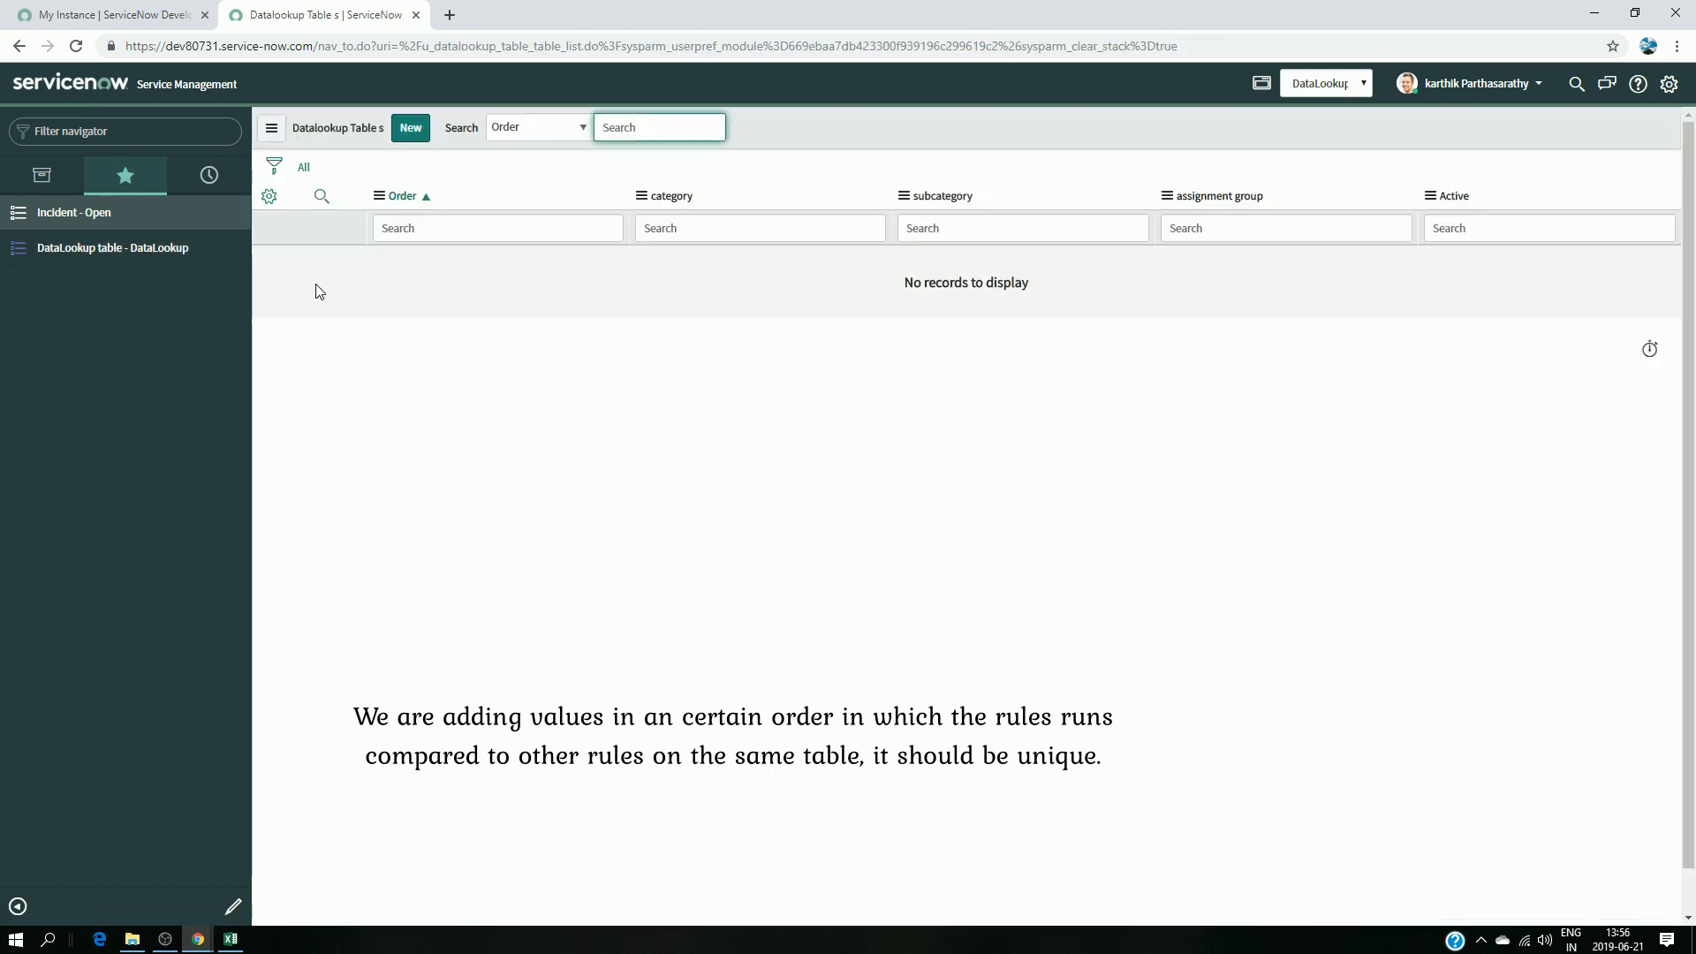
{"action": "left_click", "coordinate": [411, 135]}
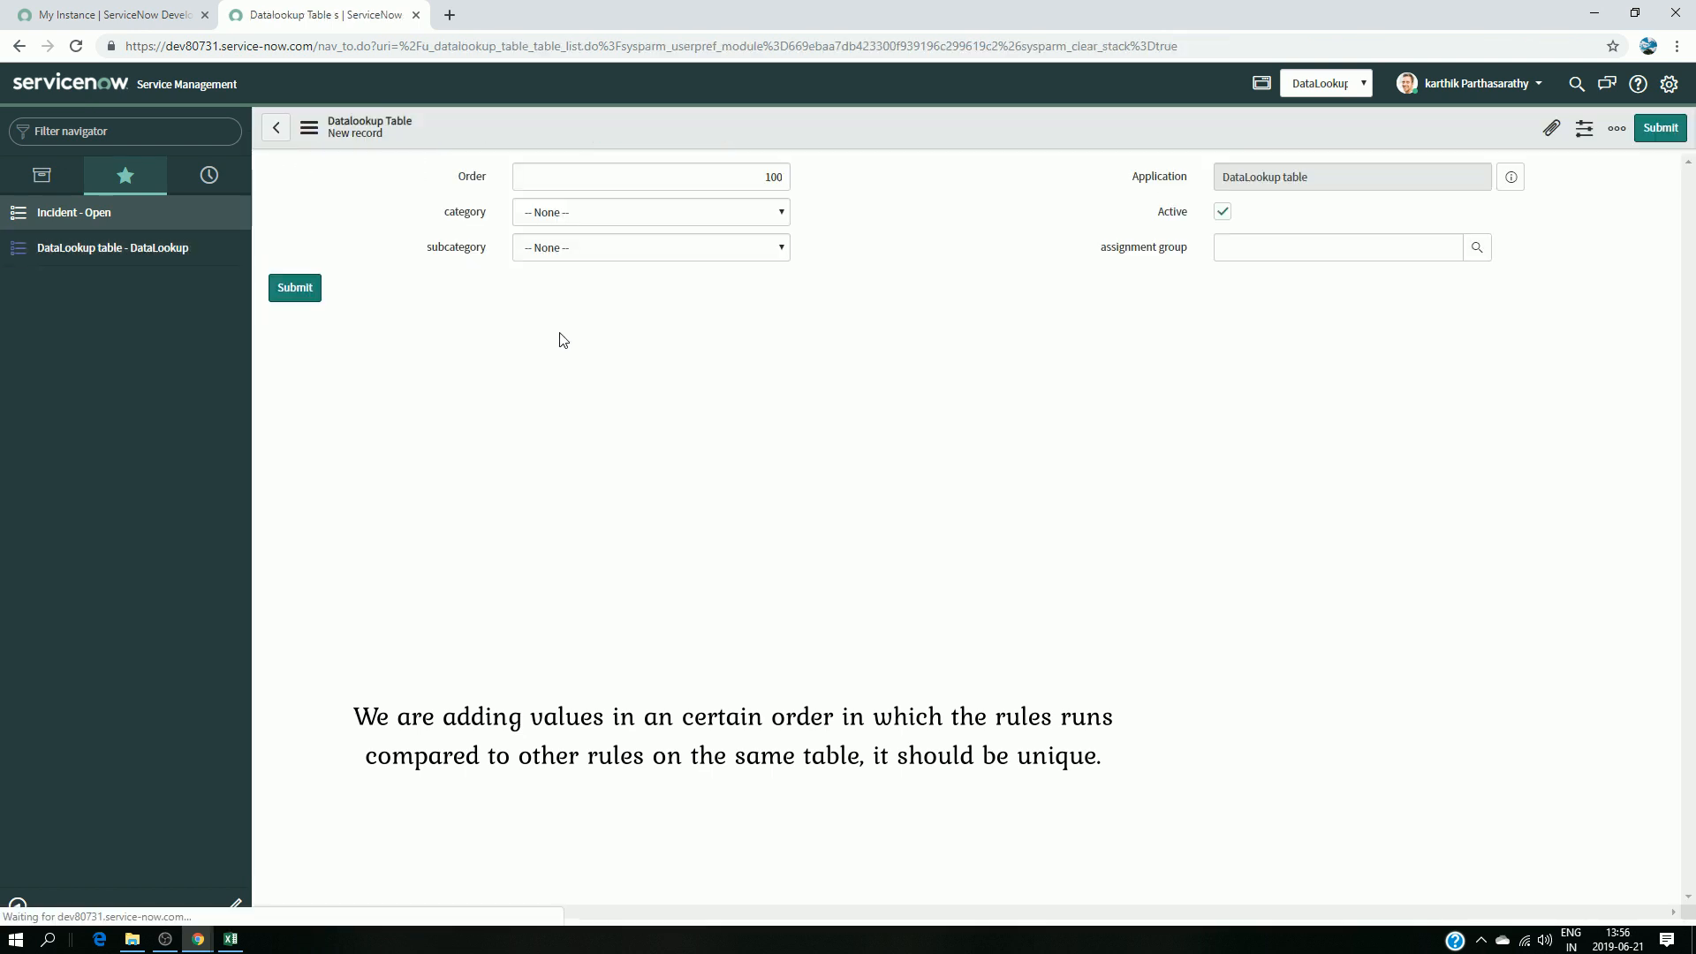
{"action": "left_click", "coordinate": [230, 940]}
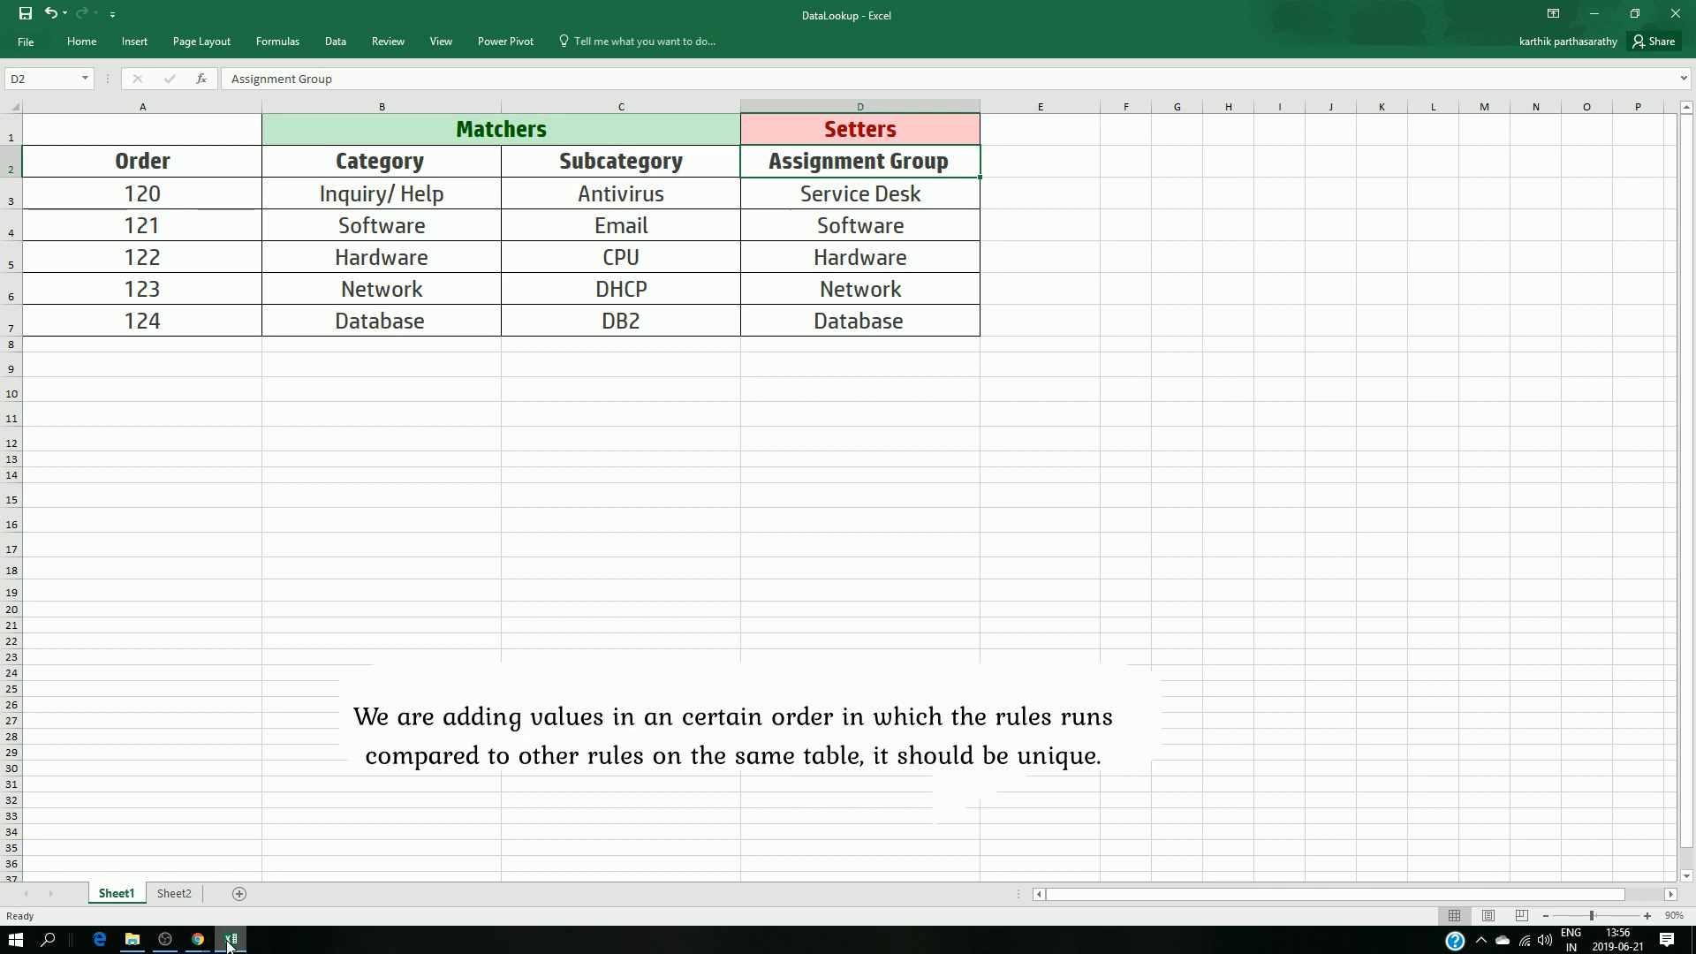
{"action": "left_click", "coordinate": [230, 940]}
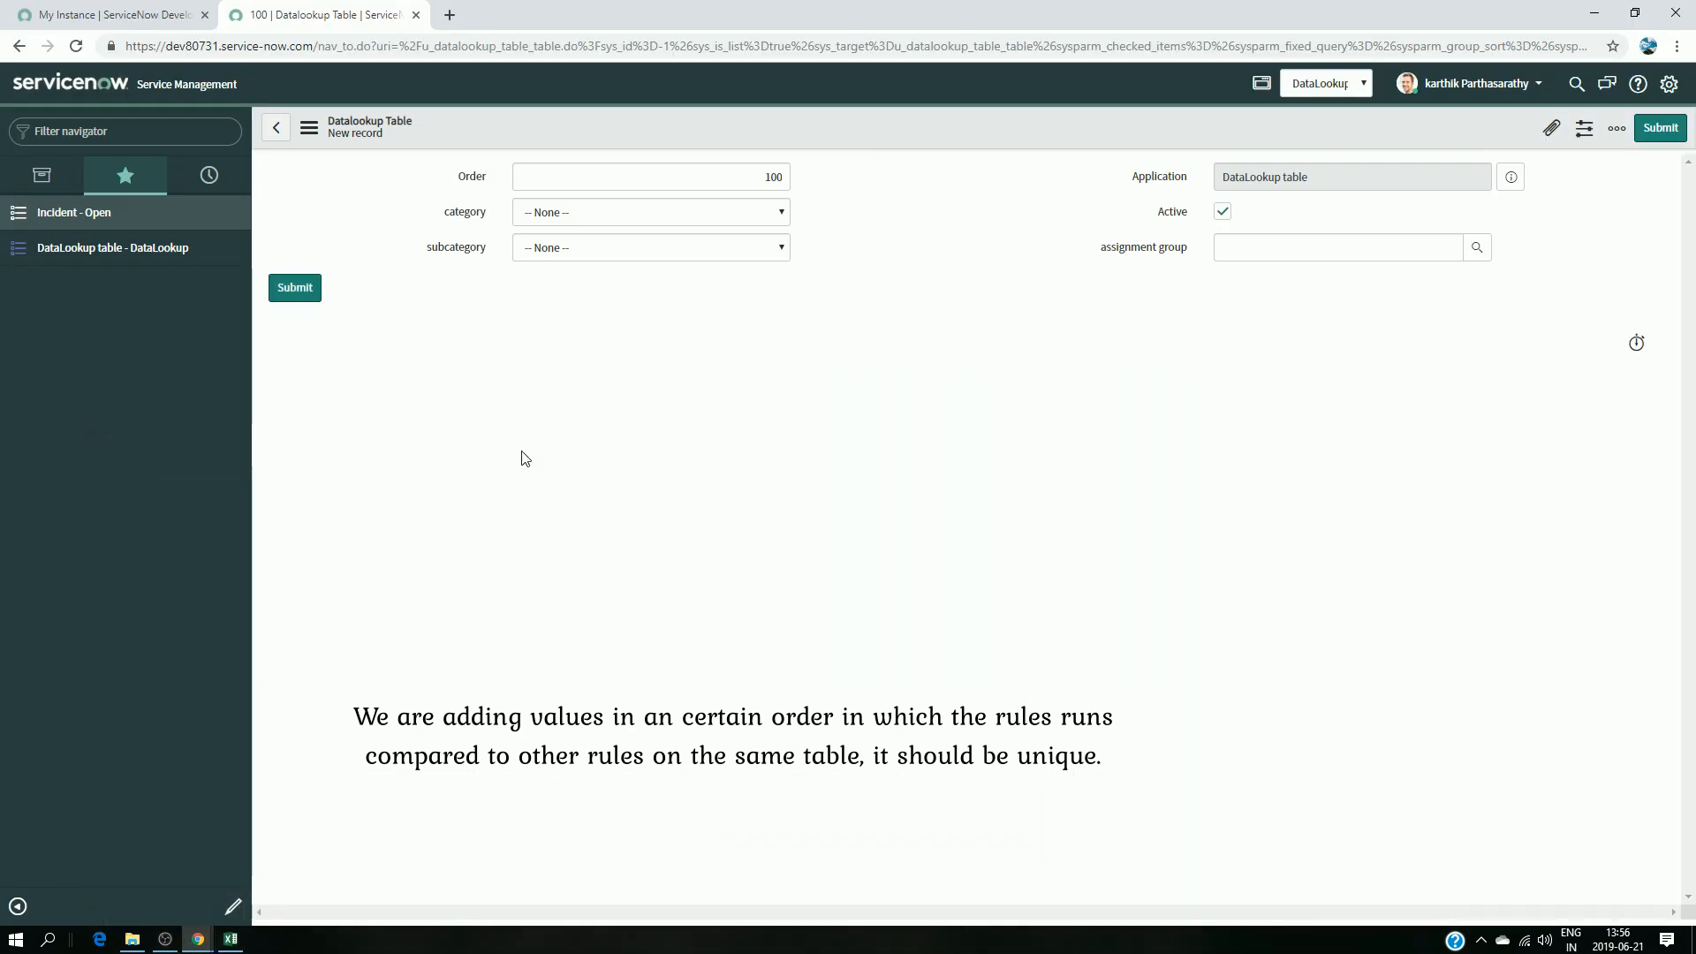
{"action": "left_click", "coordinate": [231, 940]}
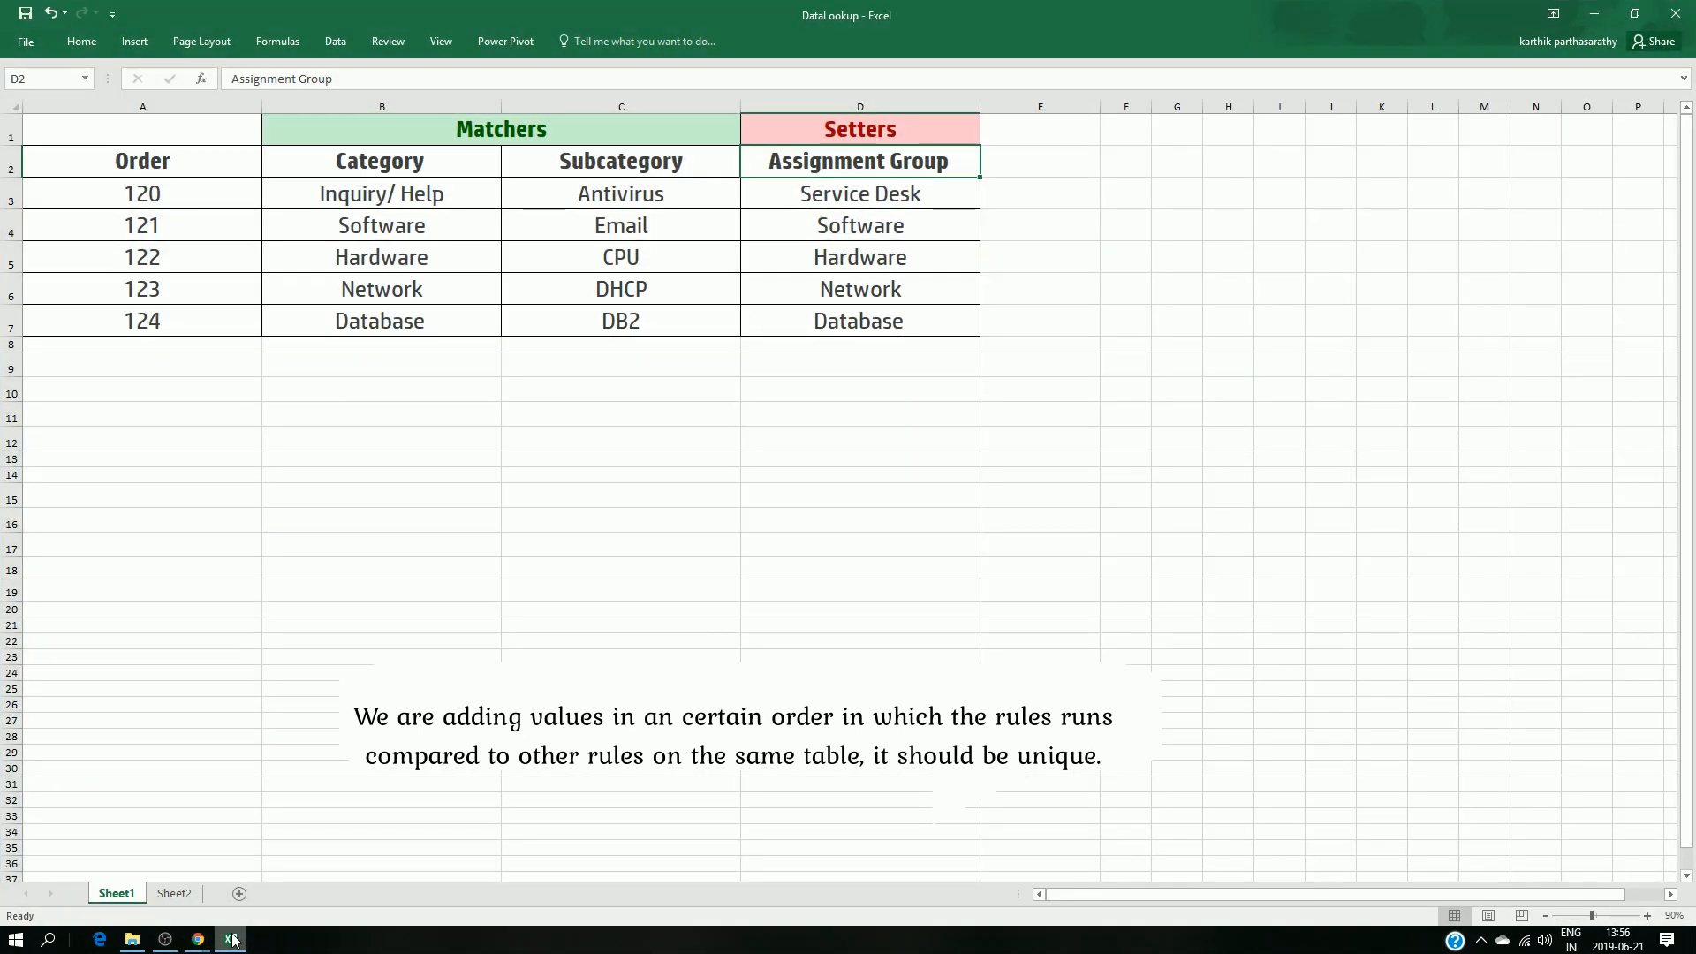
{"action": "left_click", "coordinate": [232, 940]}
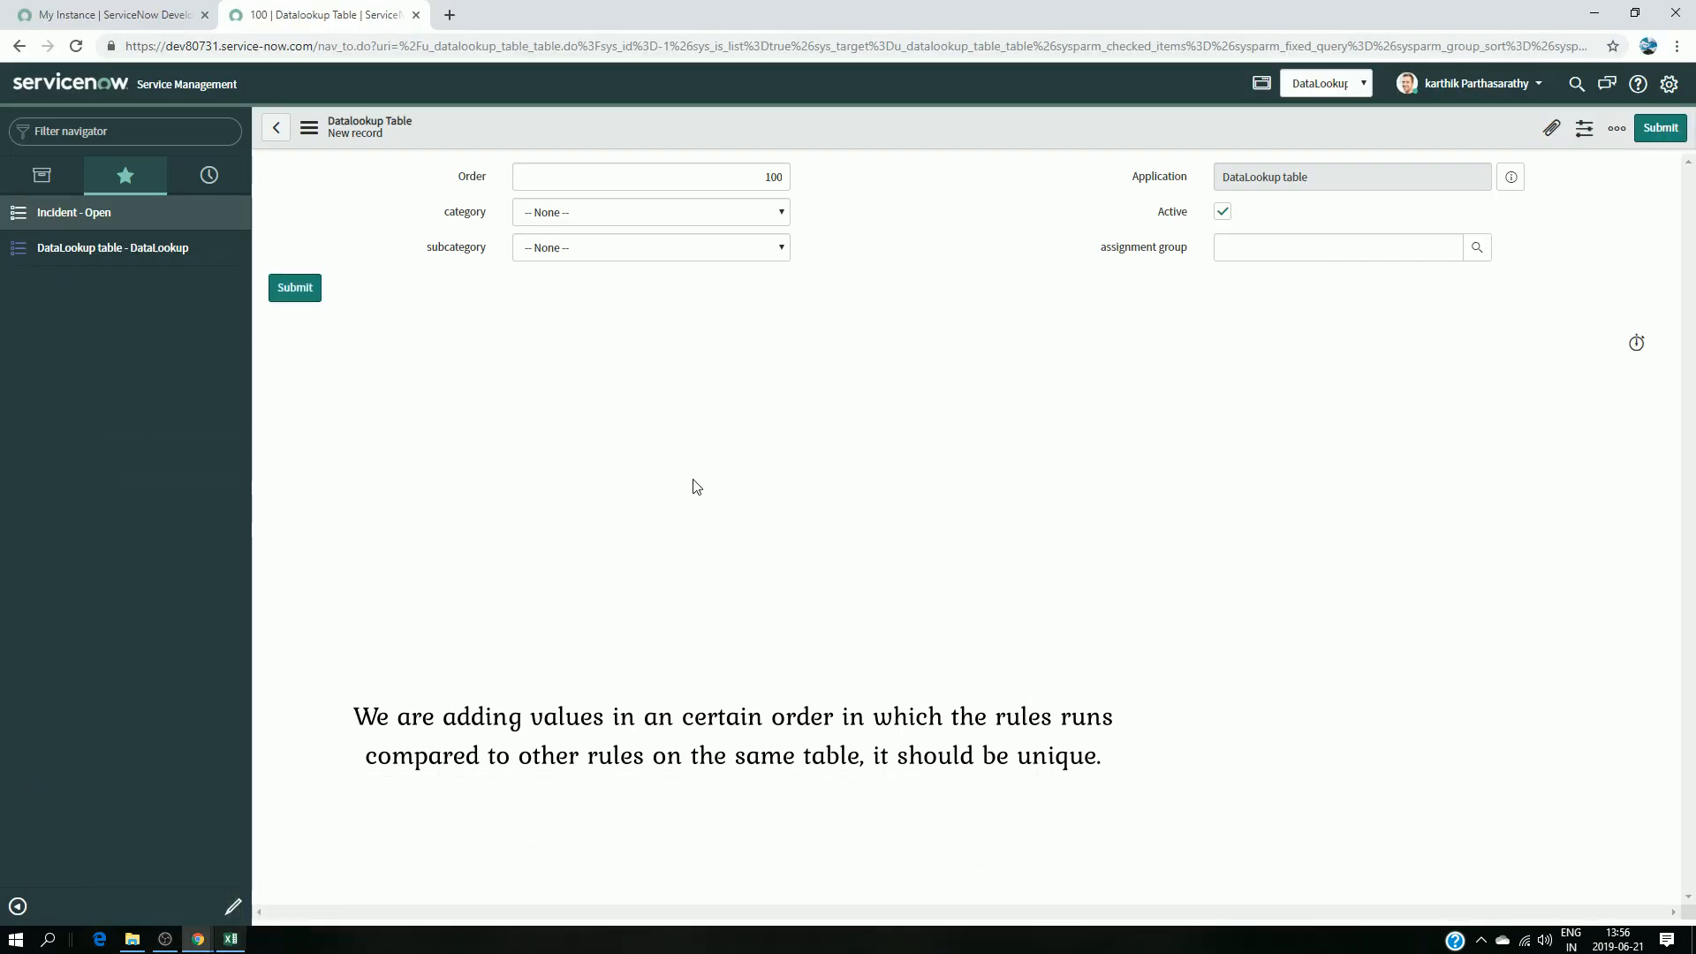
- Set the new lookup record's category to Inquiry / Help and its subcategory to Antivirus
{"action": "left_click", "coordinate": [784, 212]}
{"action": "left_click", "coordinate": [724, 250]}
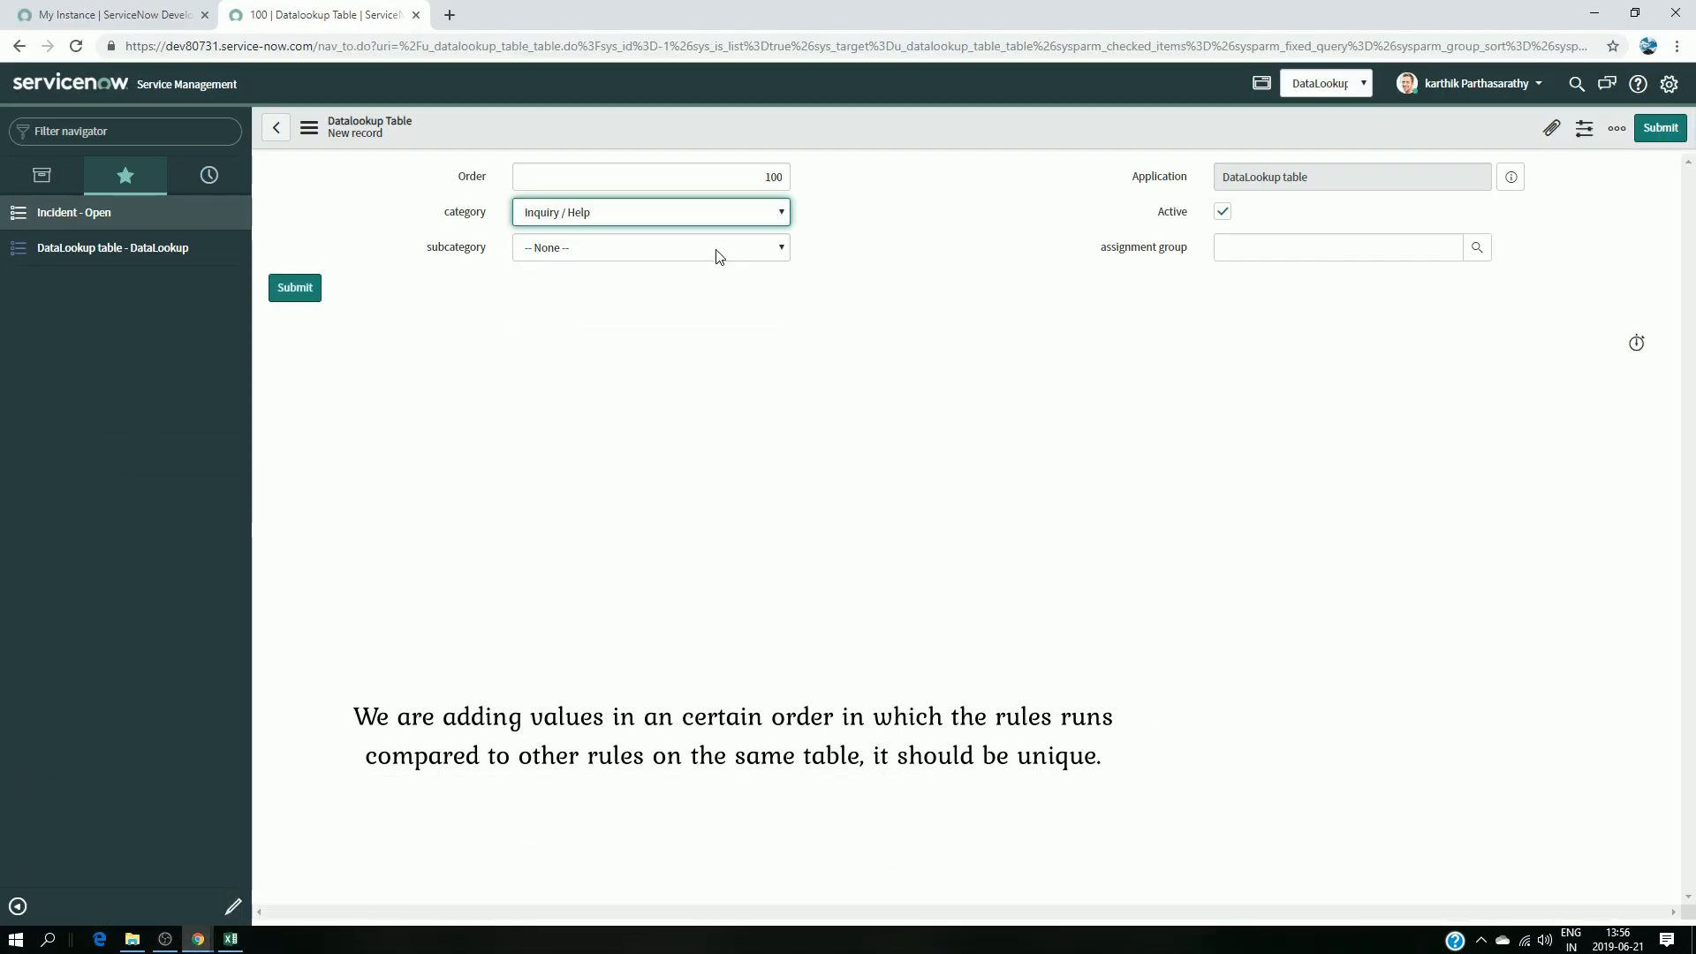
{"action": "left_click", "coordinate": [717, 250]}
{"action": "left_click", "coordinate": [677, 285]}
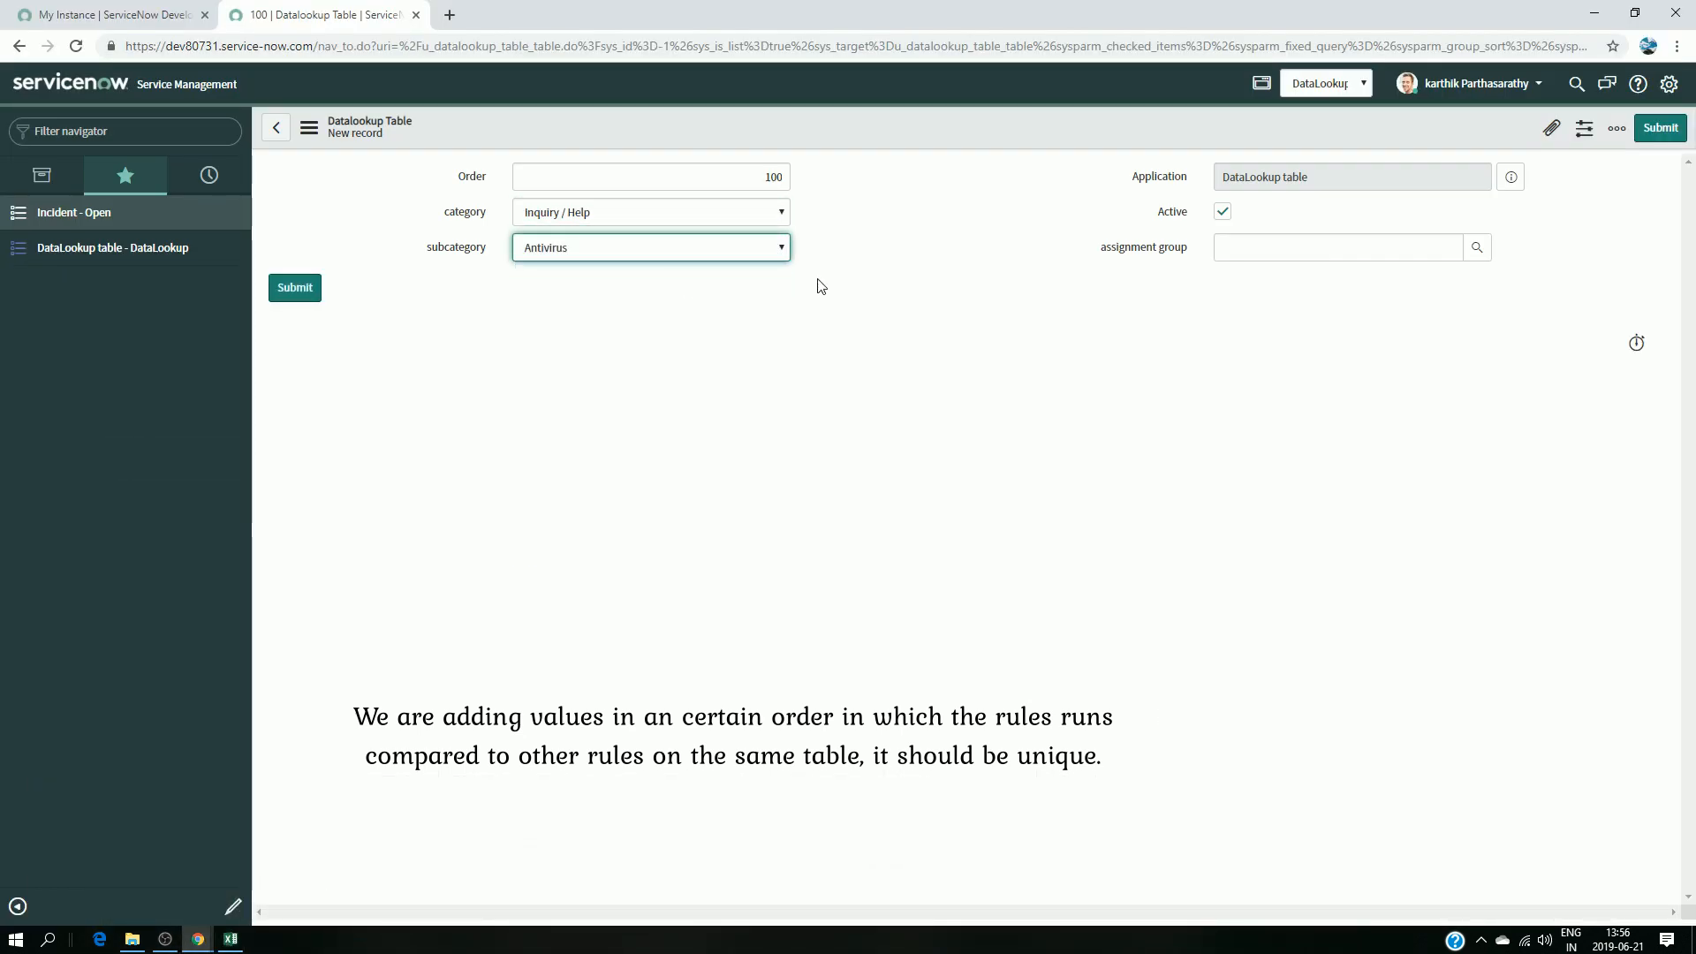
- Set the lookup record's assignment group to Service Desk and its order to 120, and submit the record
{"action": "left_click", "coordinate": [1477, 248]}
{"action": "scroll", "coordinate": [992, 576], "scroll_direction": "down", "scroll_amount": 5}
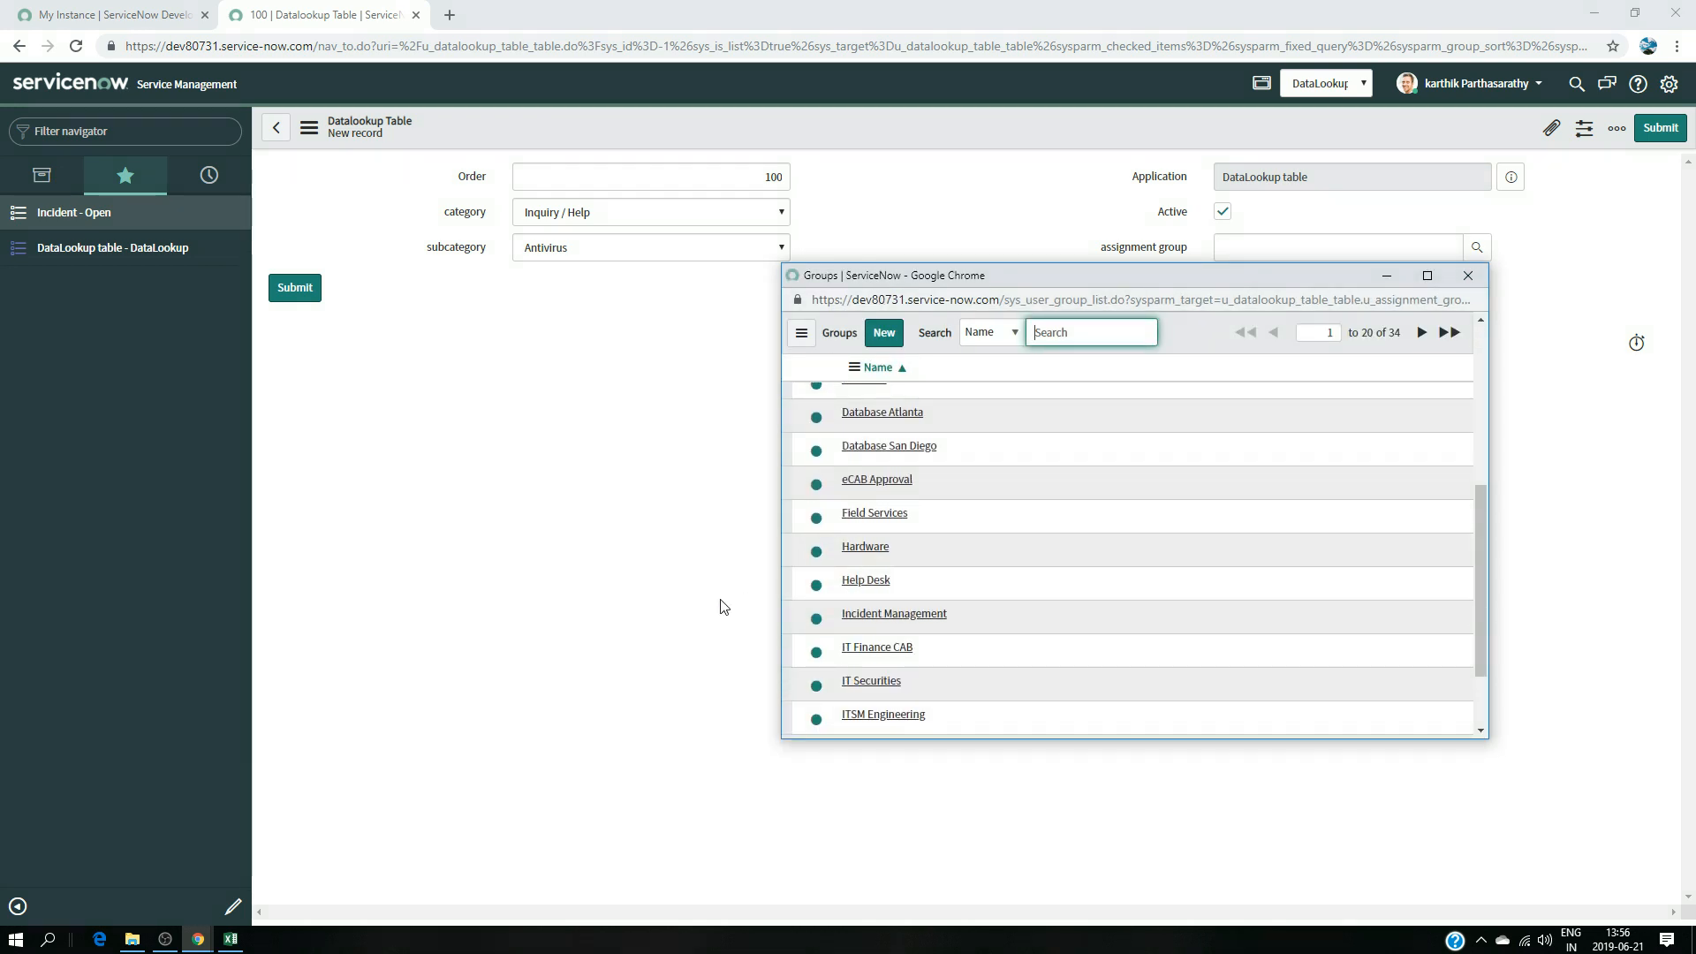
{"action": "left_click", "coordinate": [240, 943]}
{"action": "left_click", "coordinate": [239, 942]}
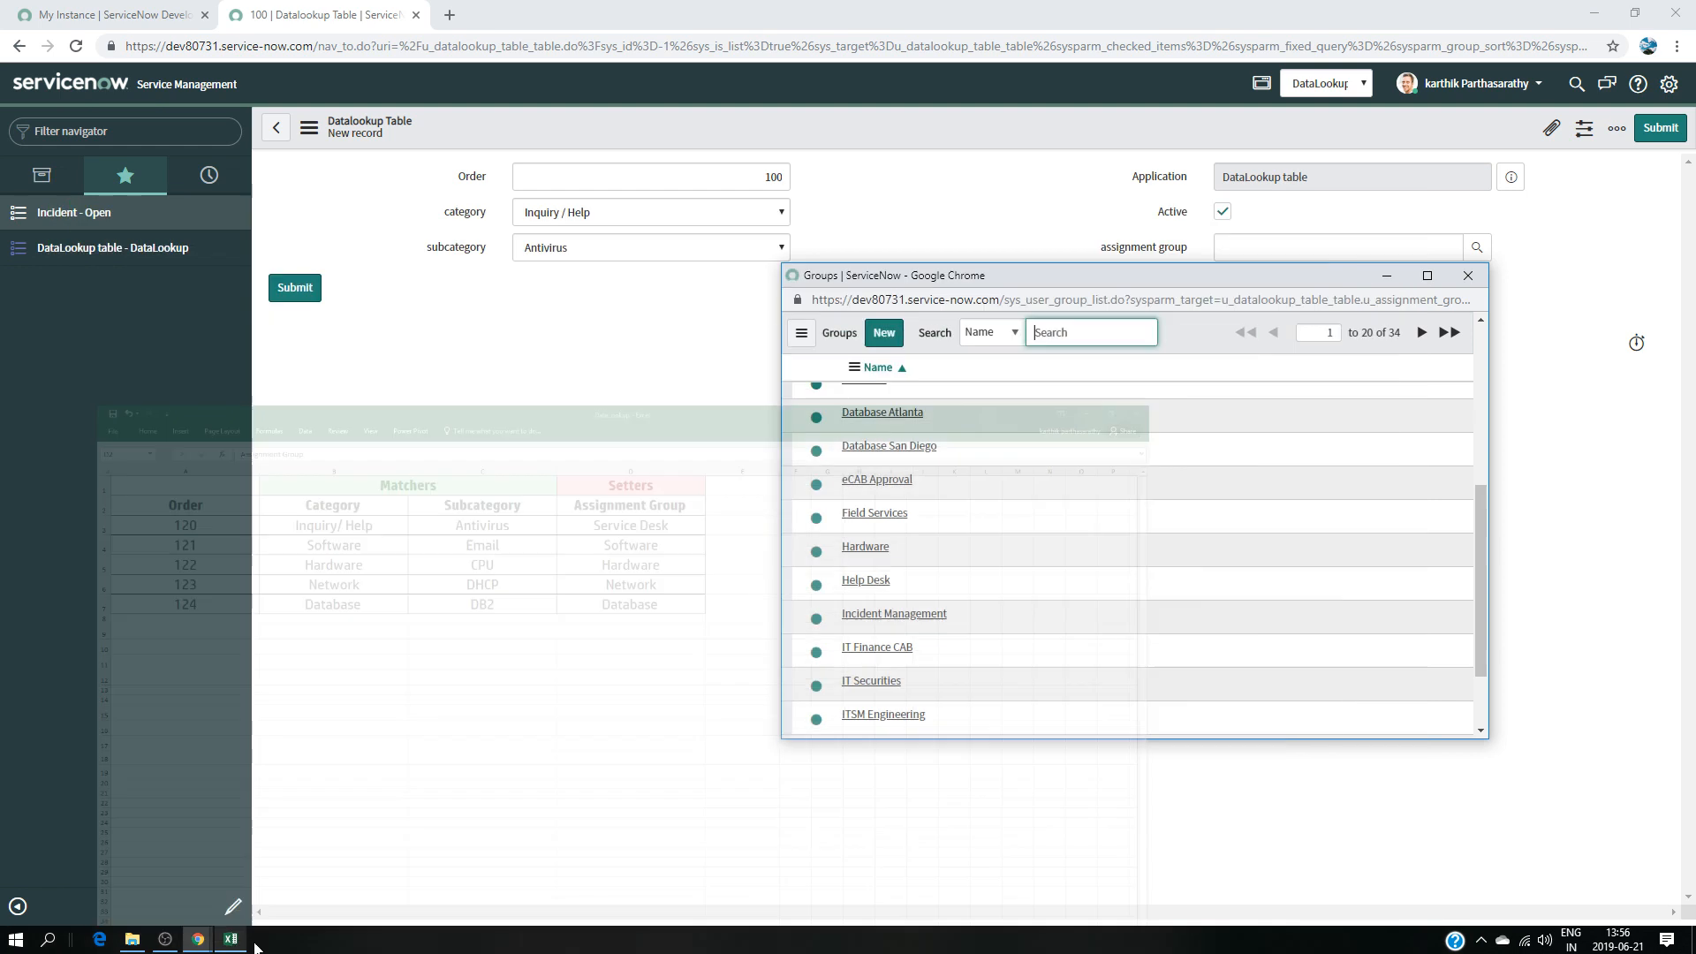
{"action": "scroll", "coordinate": [1018, 633], "scroll_direction": "down", "scroll_amount": 2}
{"action": "scroll", "coordinate": [1019, 630], "scroll_direction": "up", "scroll_amount": 8}
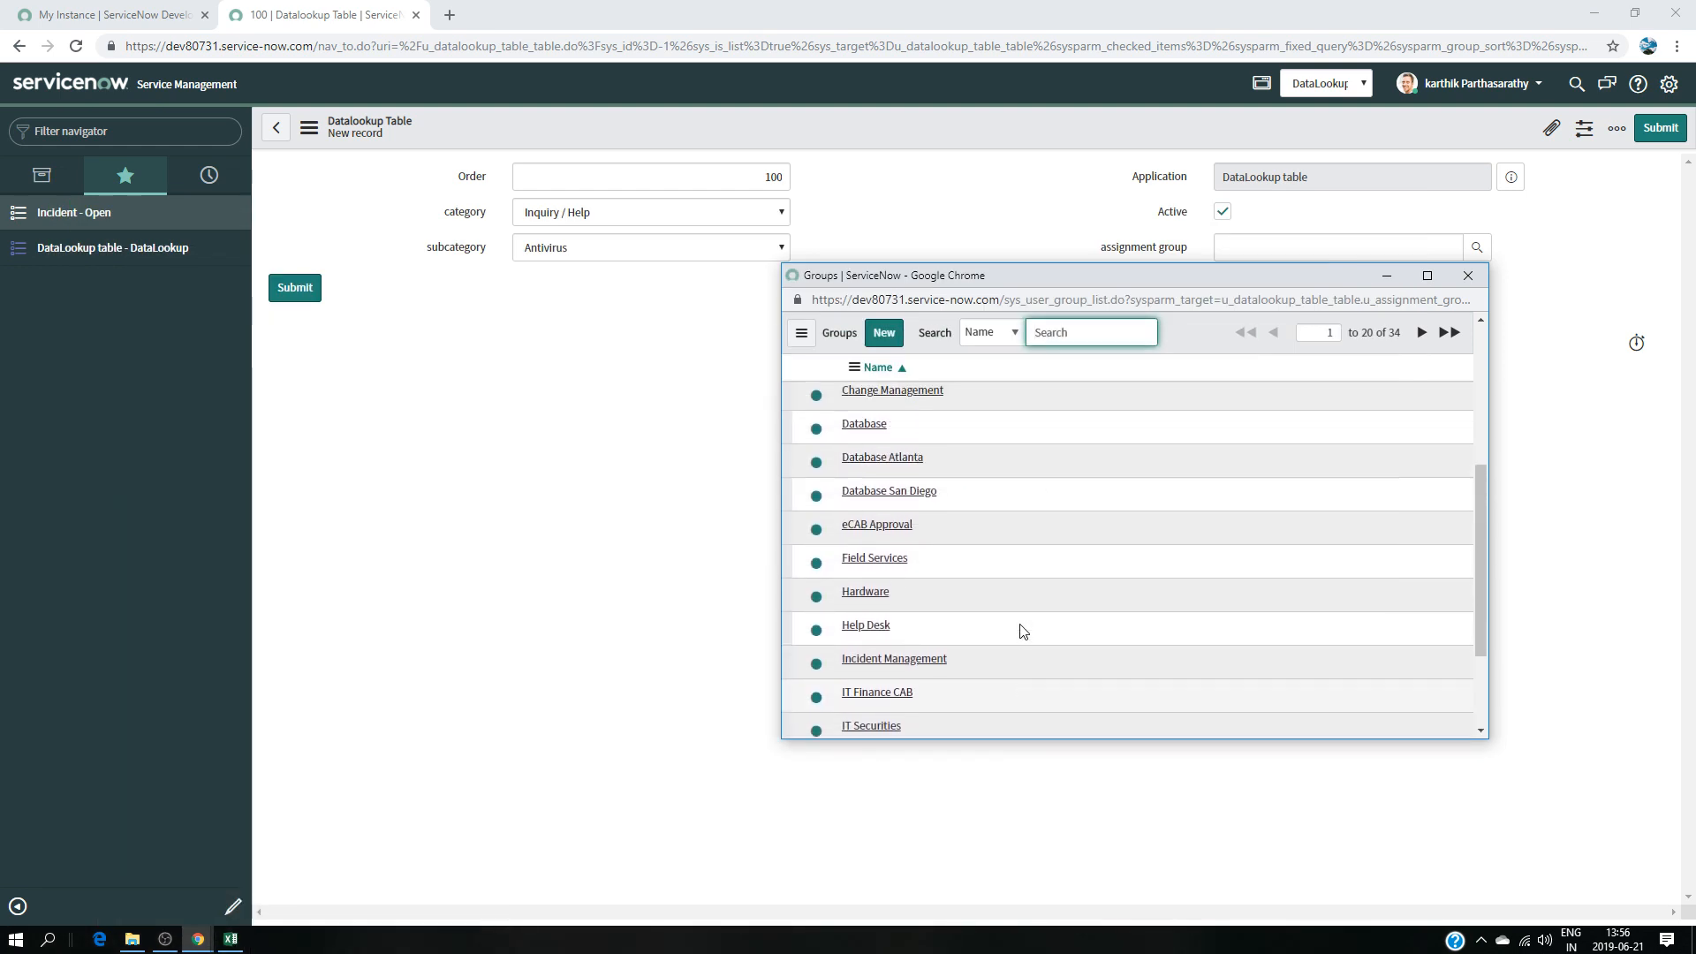
{"action": "scroll", "coordinate": [1022, 631], "scroll_direction": "down", "scroll_amount": 8}
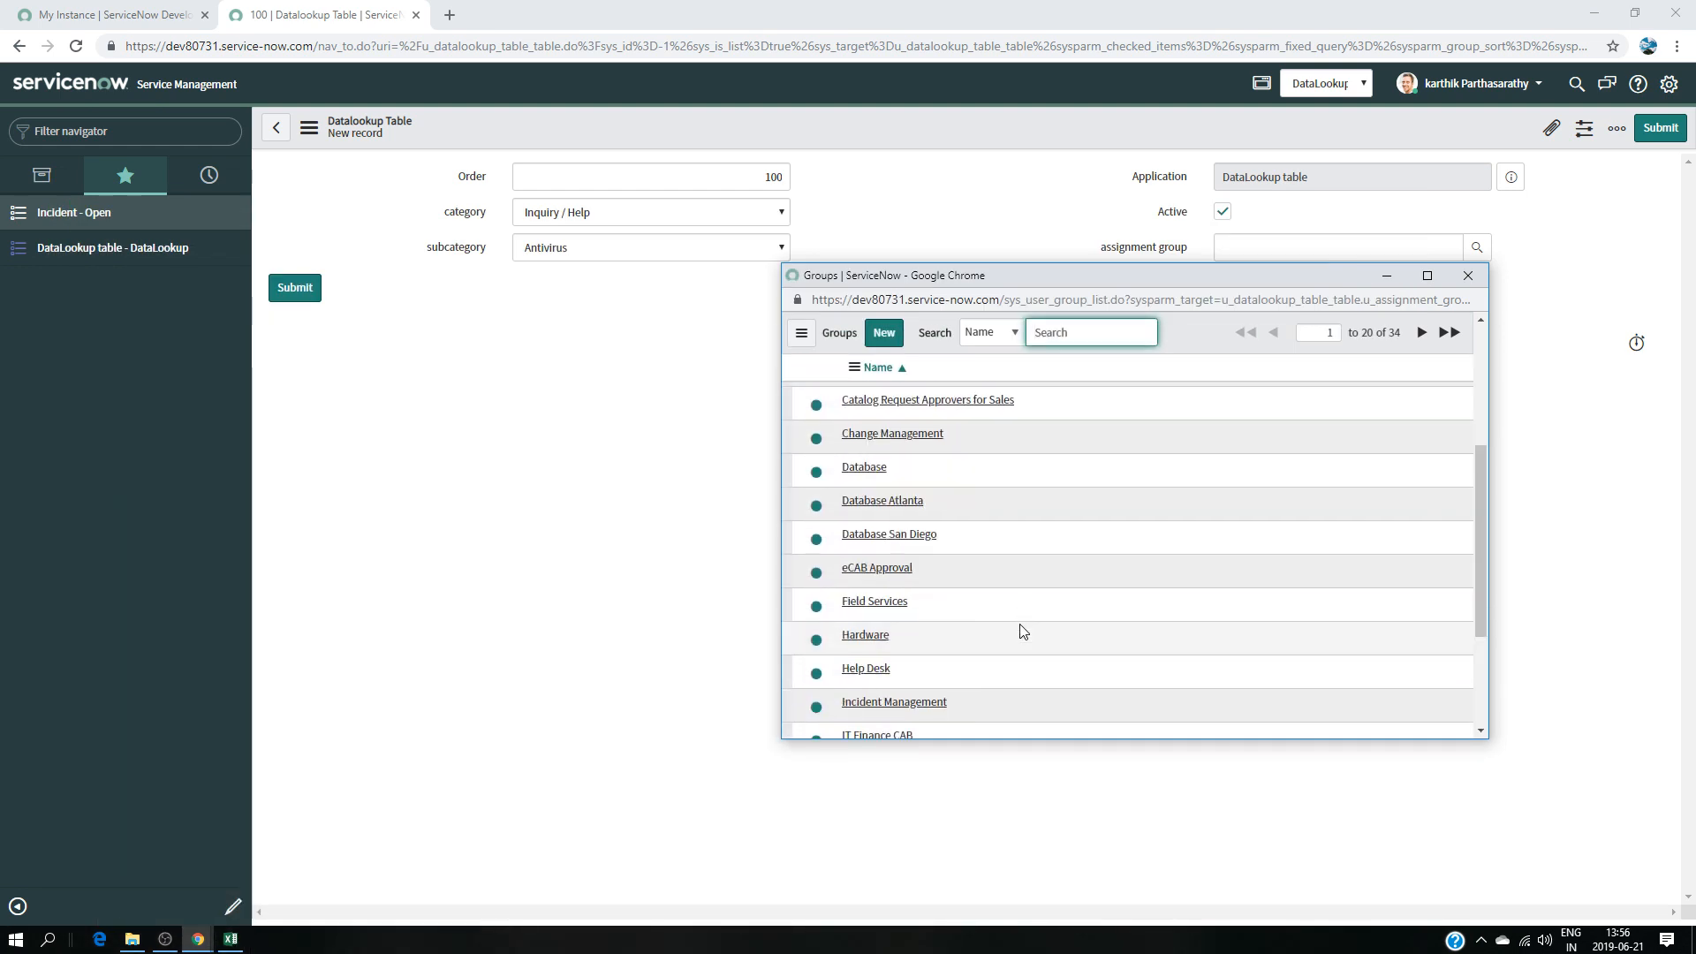
{"action": "left_click", "coordinate": [1454, 687]}
{"action": "scroll", "coordinate": [1071, 636], "scroll_direction": "down", "scroll_amount": 3}
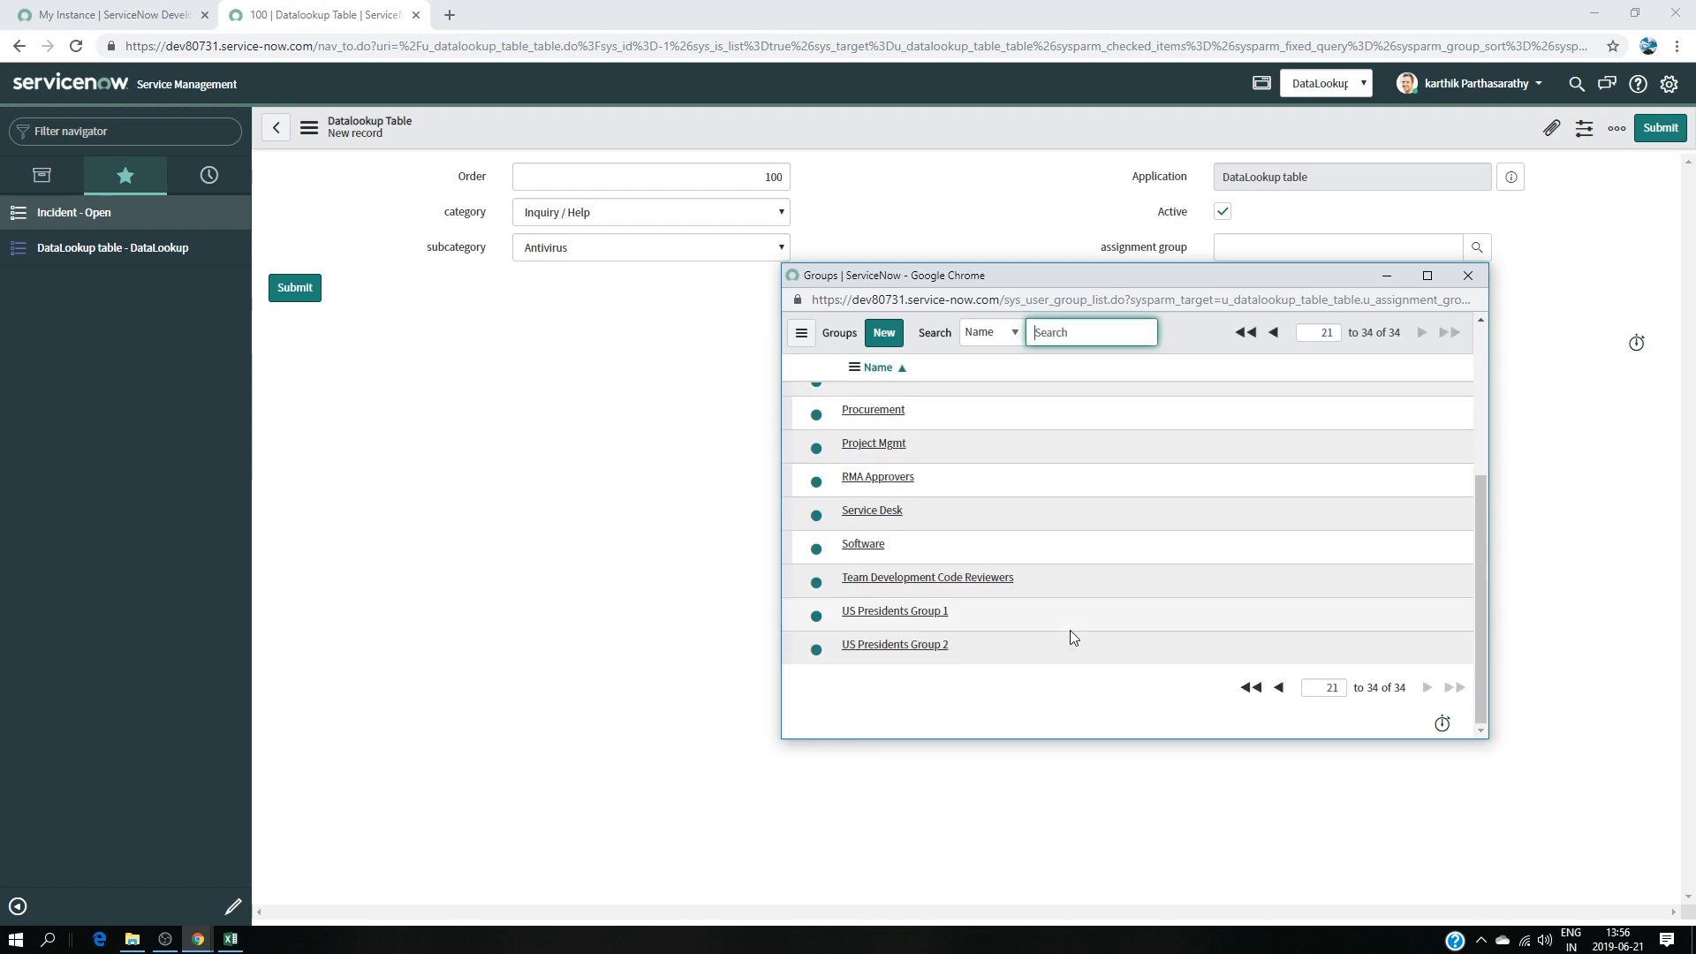
{"action": "left_click", "coordinate": [870, 511]}
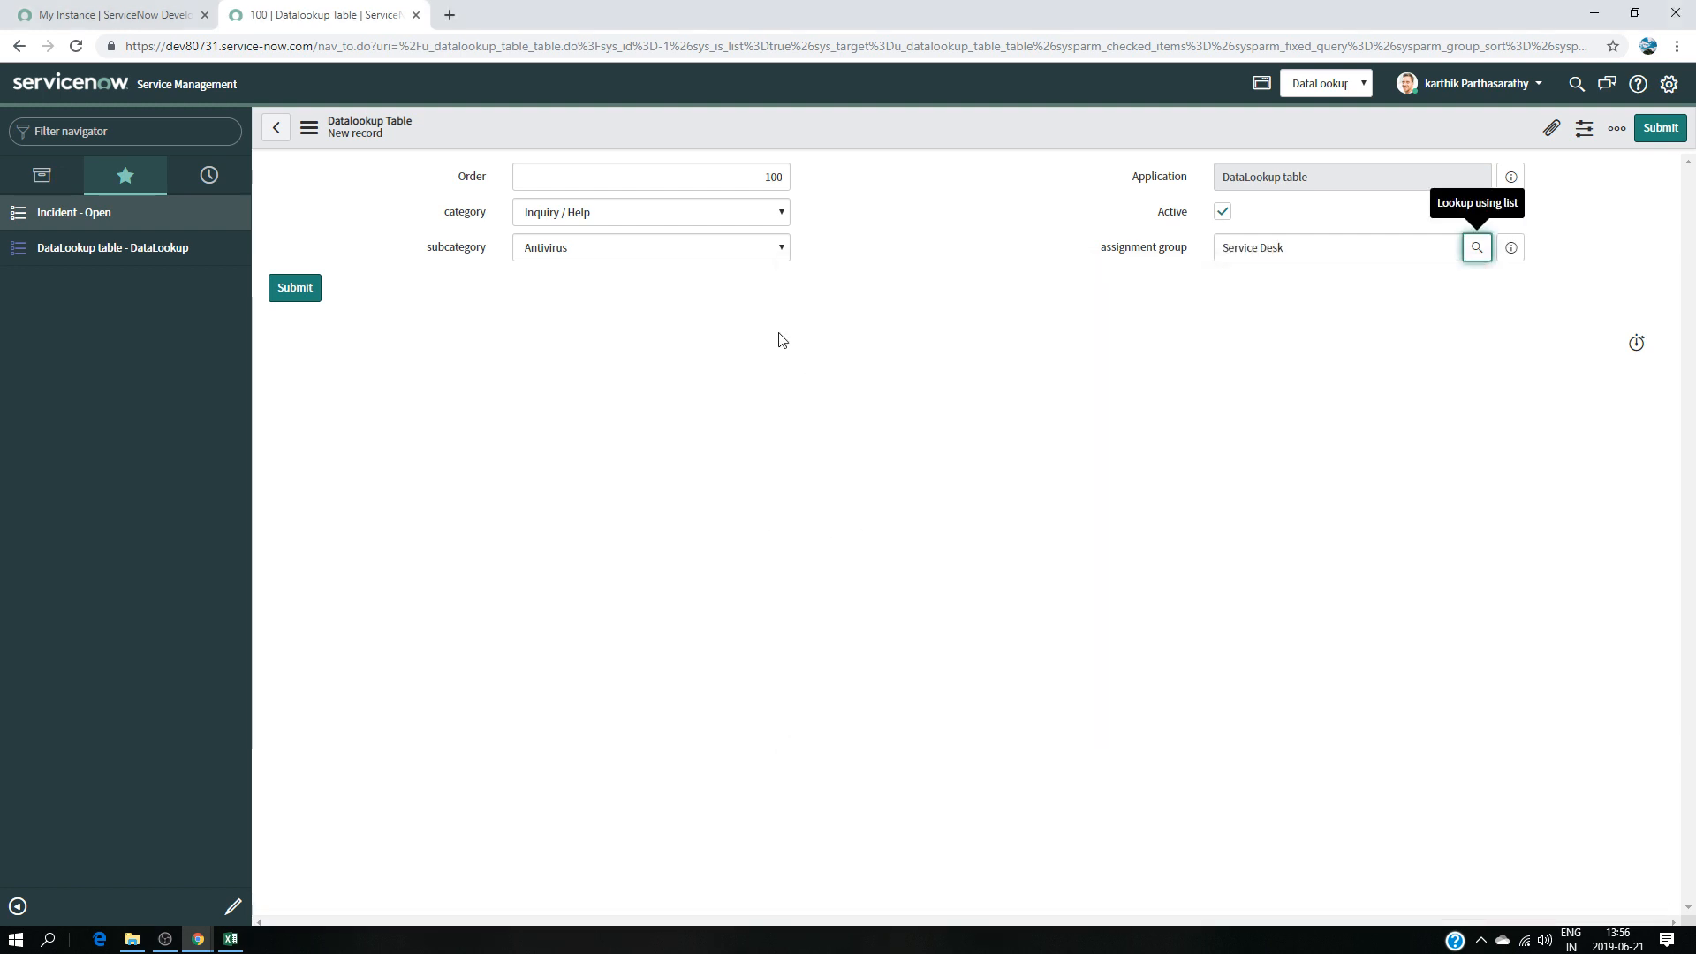
{"action": "left_click", "coordinate": [779, 176]}
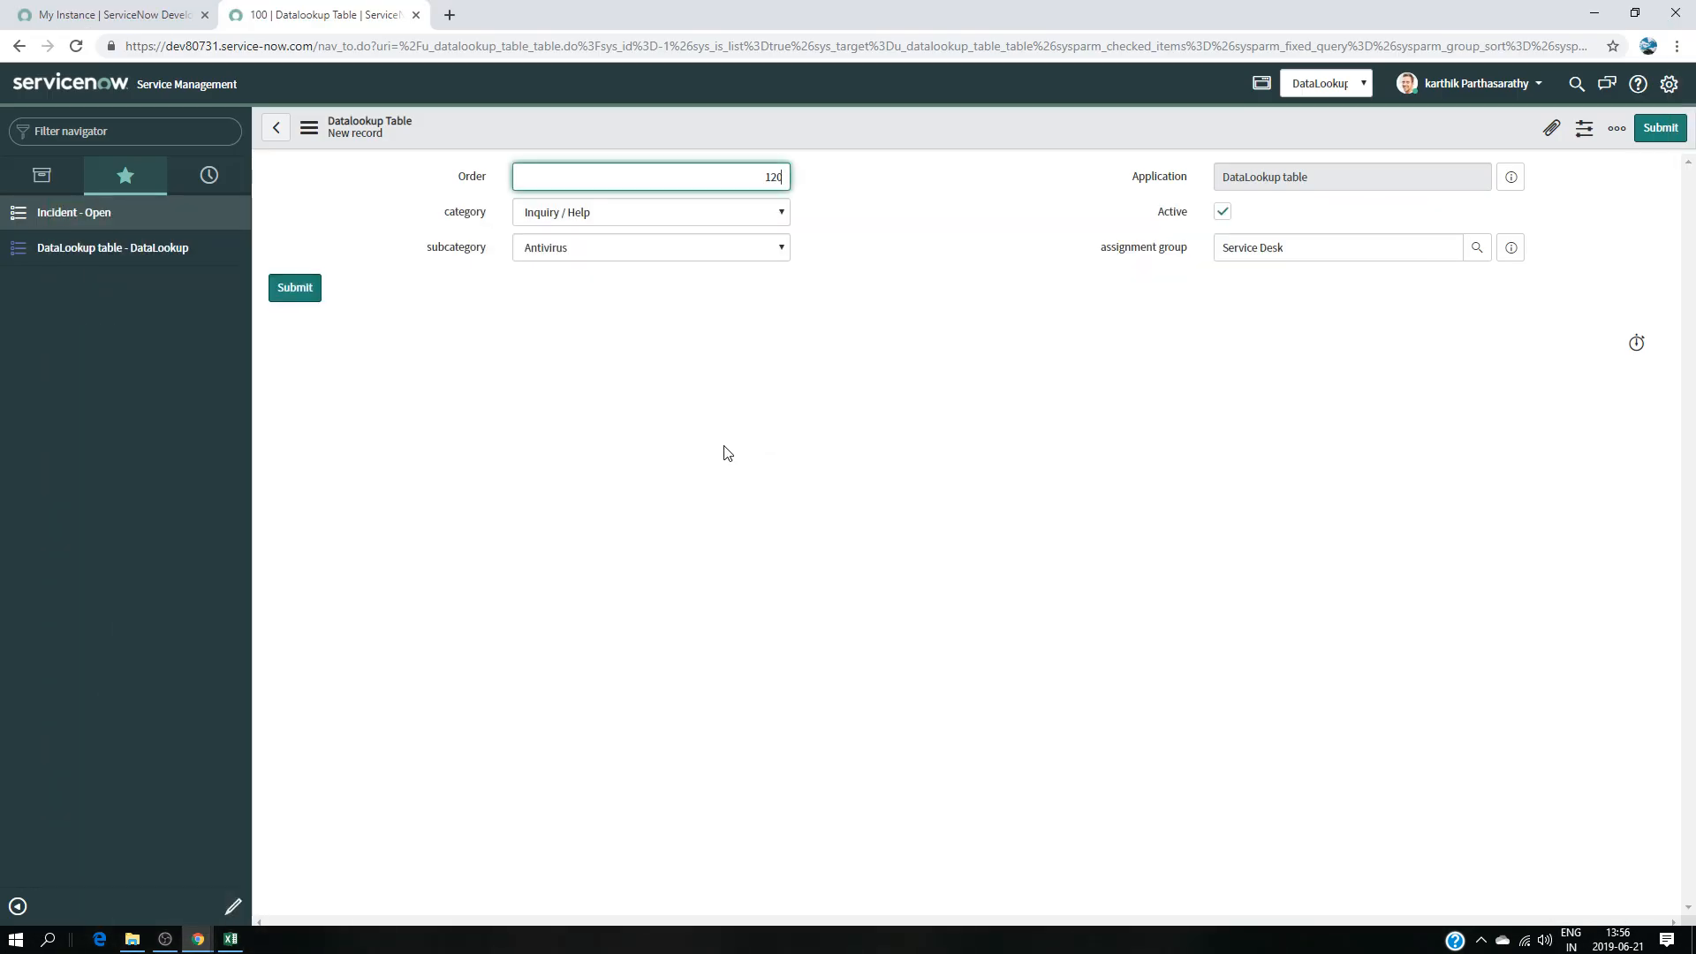
{"action": "left_click", "coordinate": [291, 289]}
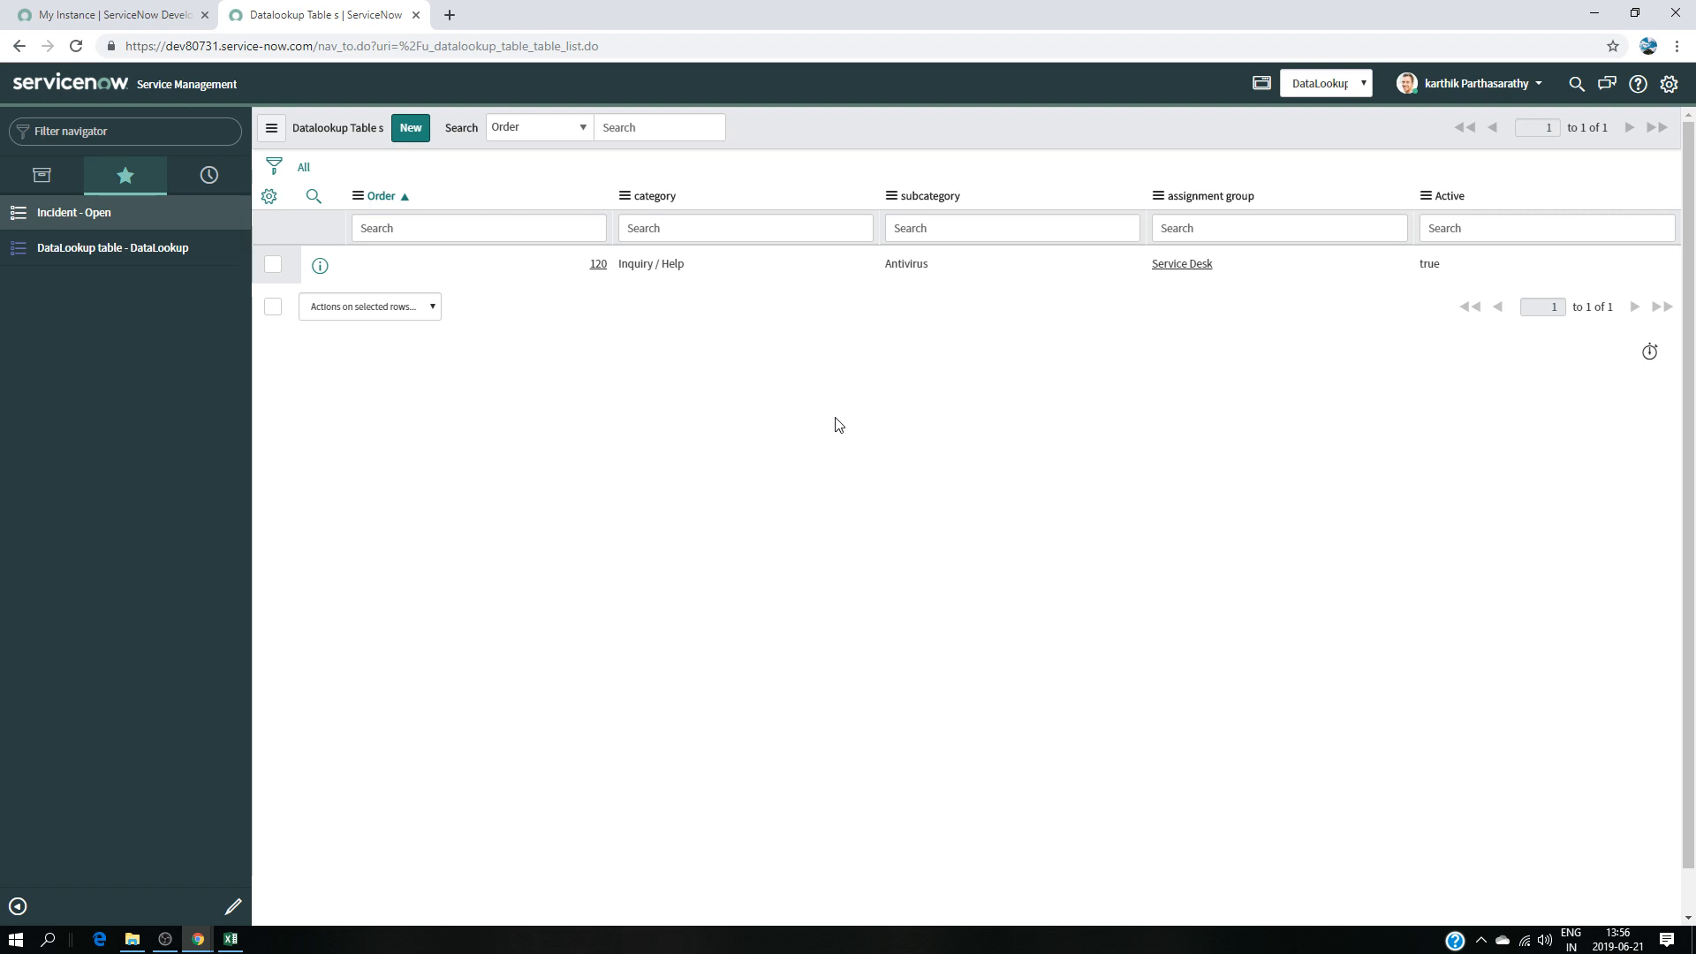
- Open the developer instance in another browser tab from the My Instance page, and impersonate the user who is active in the Datalookup Table tab
{"action": "left_click", "coordinate": [137, 11]}
{"action": "left_click", "coordinate": [270, 8]}
{"action": "left_click", "coordinate": [138, 12]}
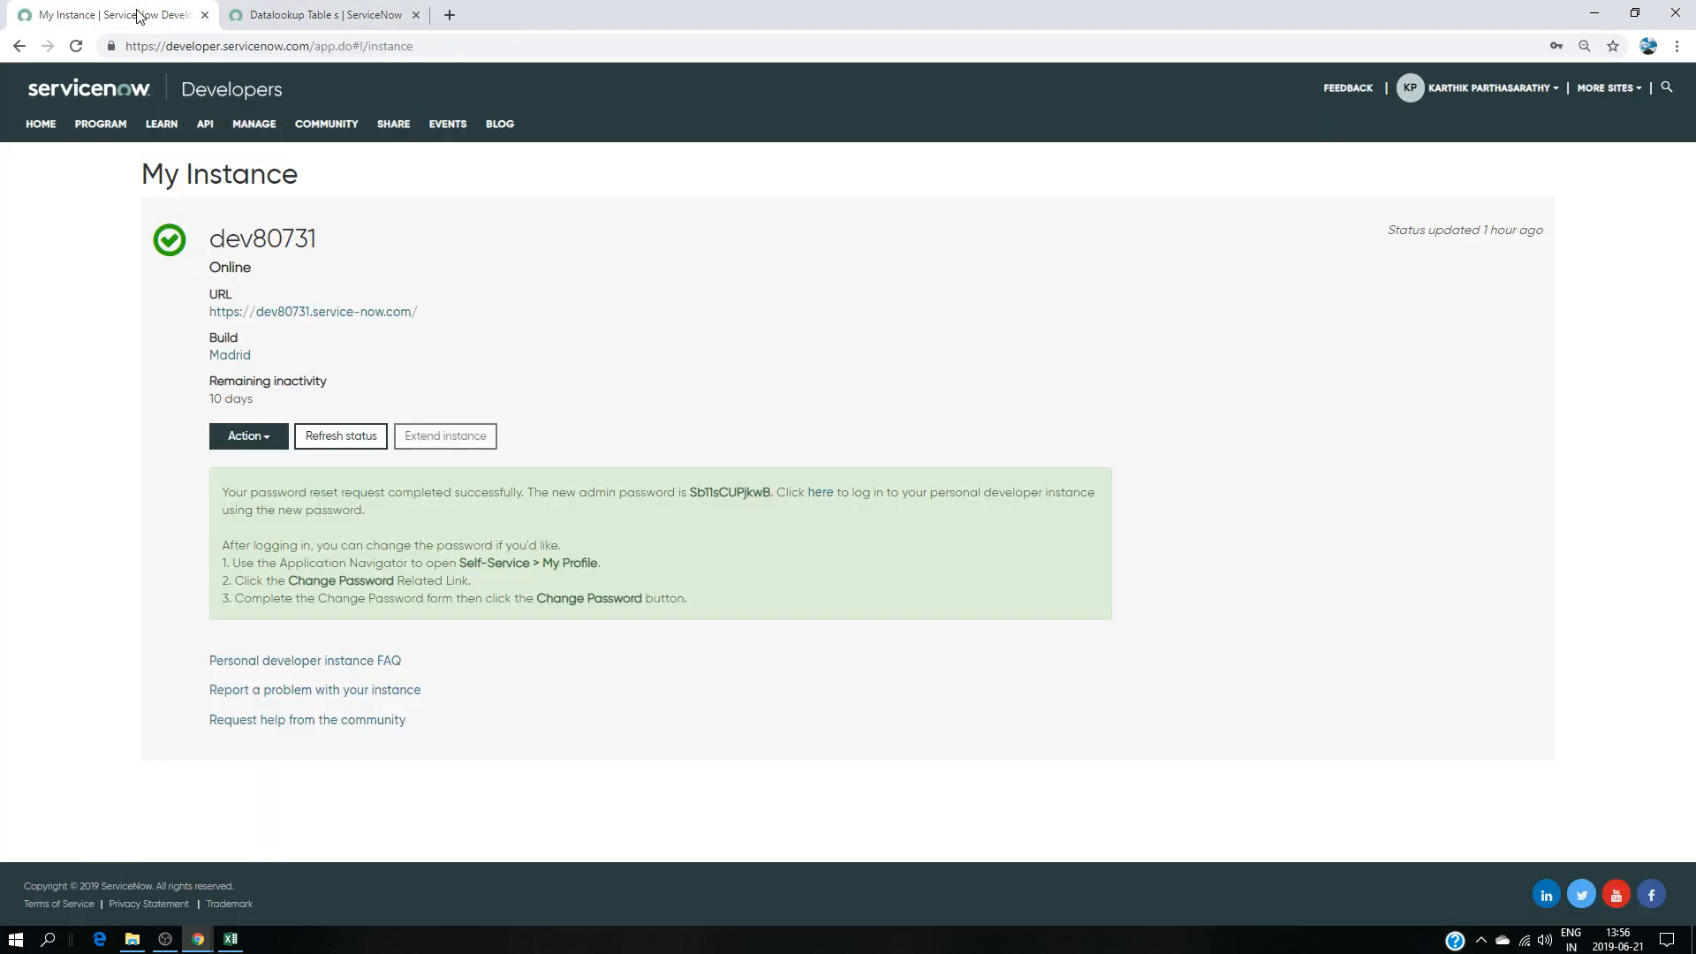
{"action": "left_click", "coordinate": [821, 493]}
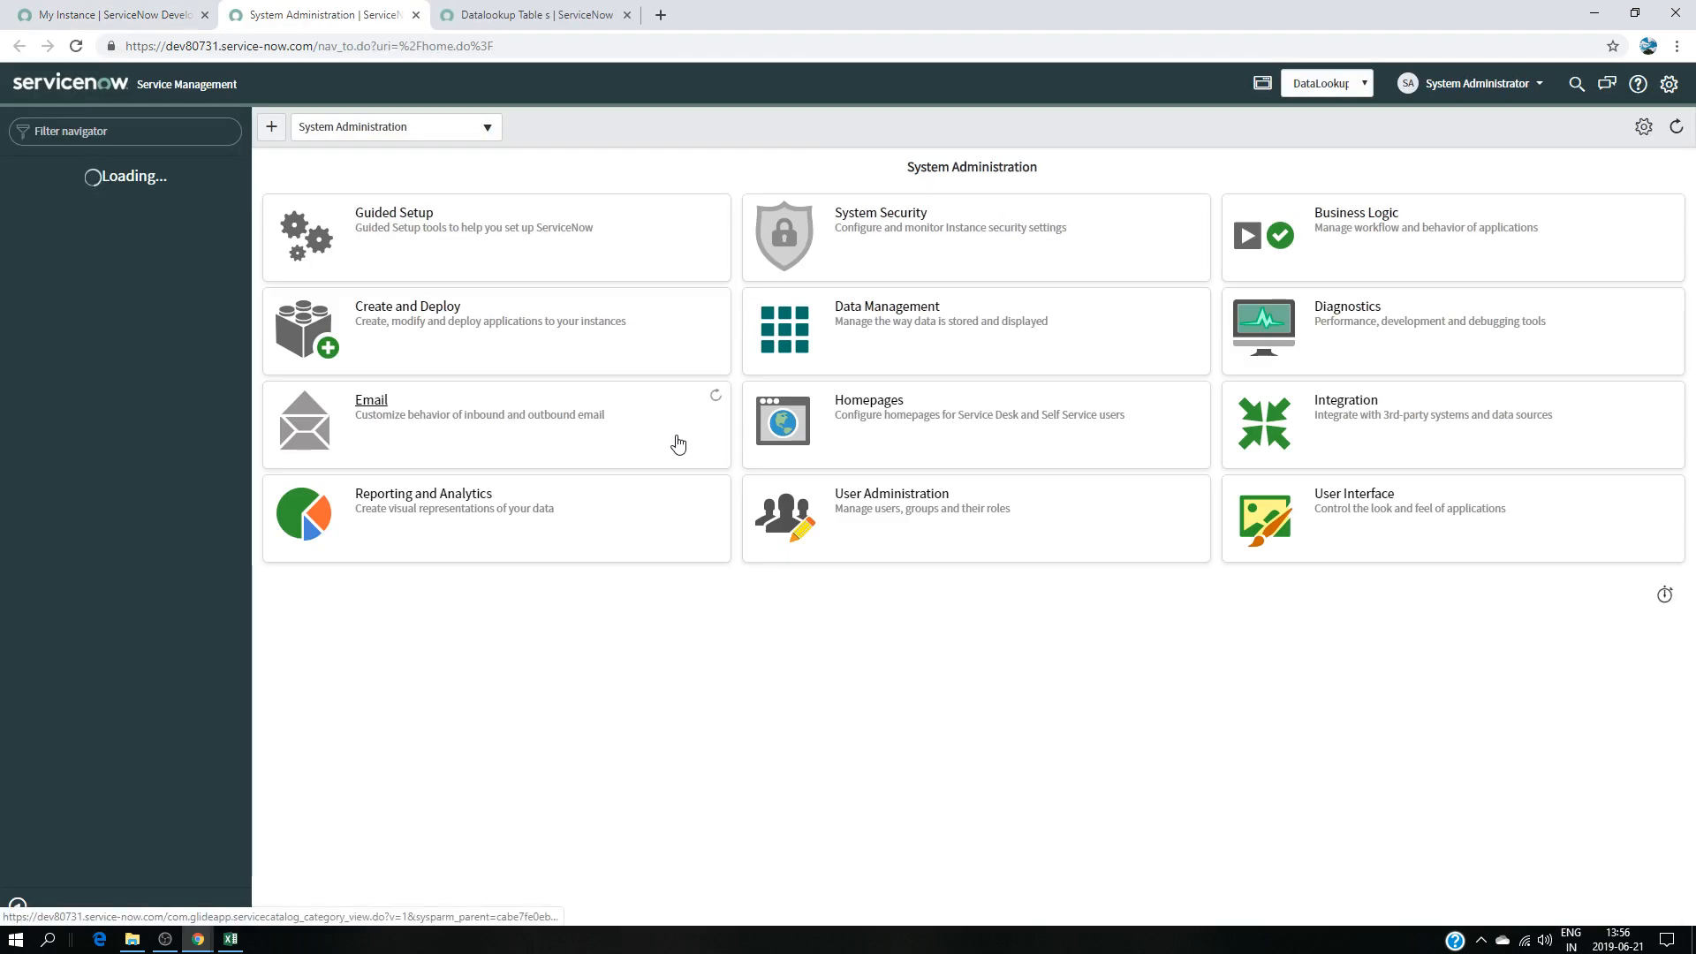
{"action": "left_click", "coordinate": [1484, 88]}
{"action": "left_click", "coordinate": [1477, 136]}
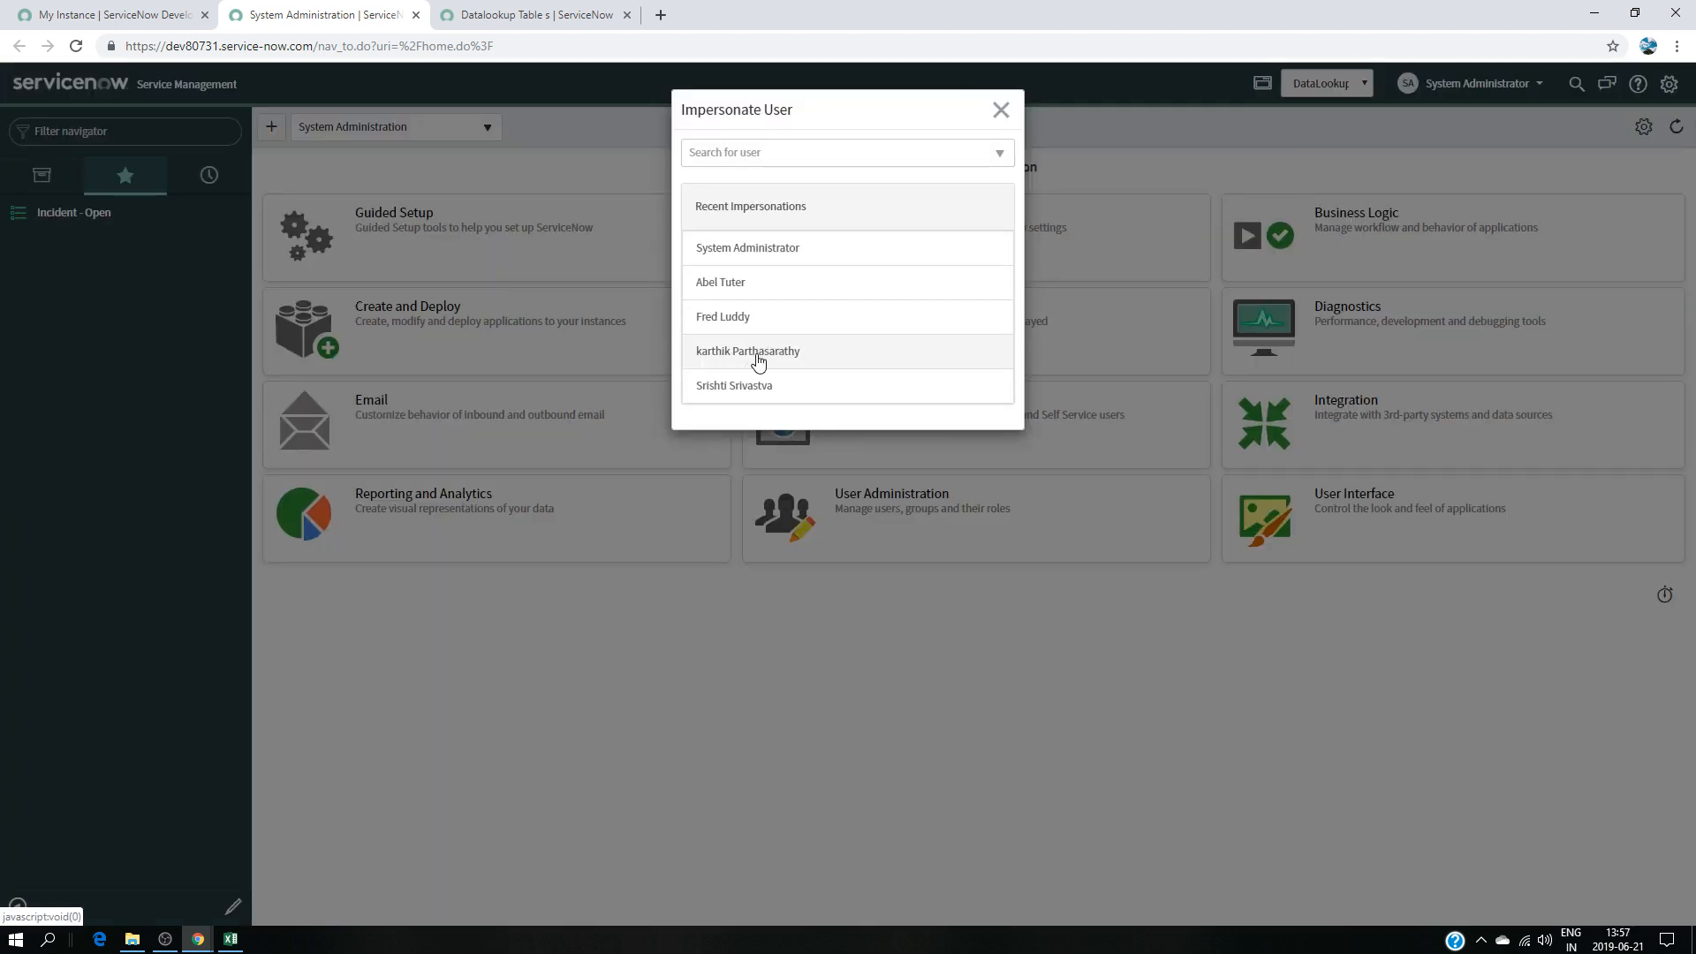
{"action": "left_click", "coordinate": [794, 362]}
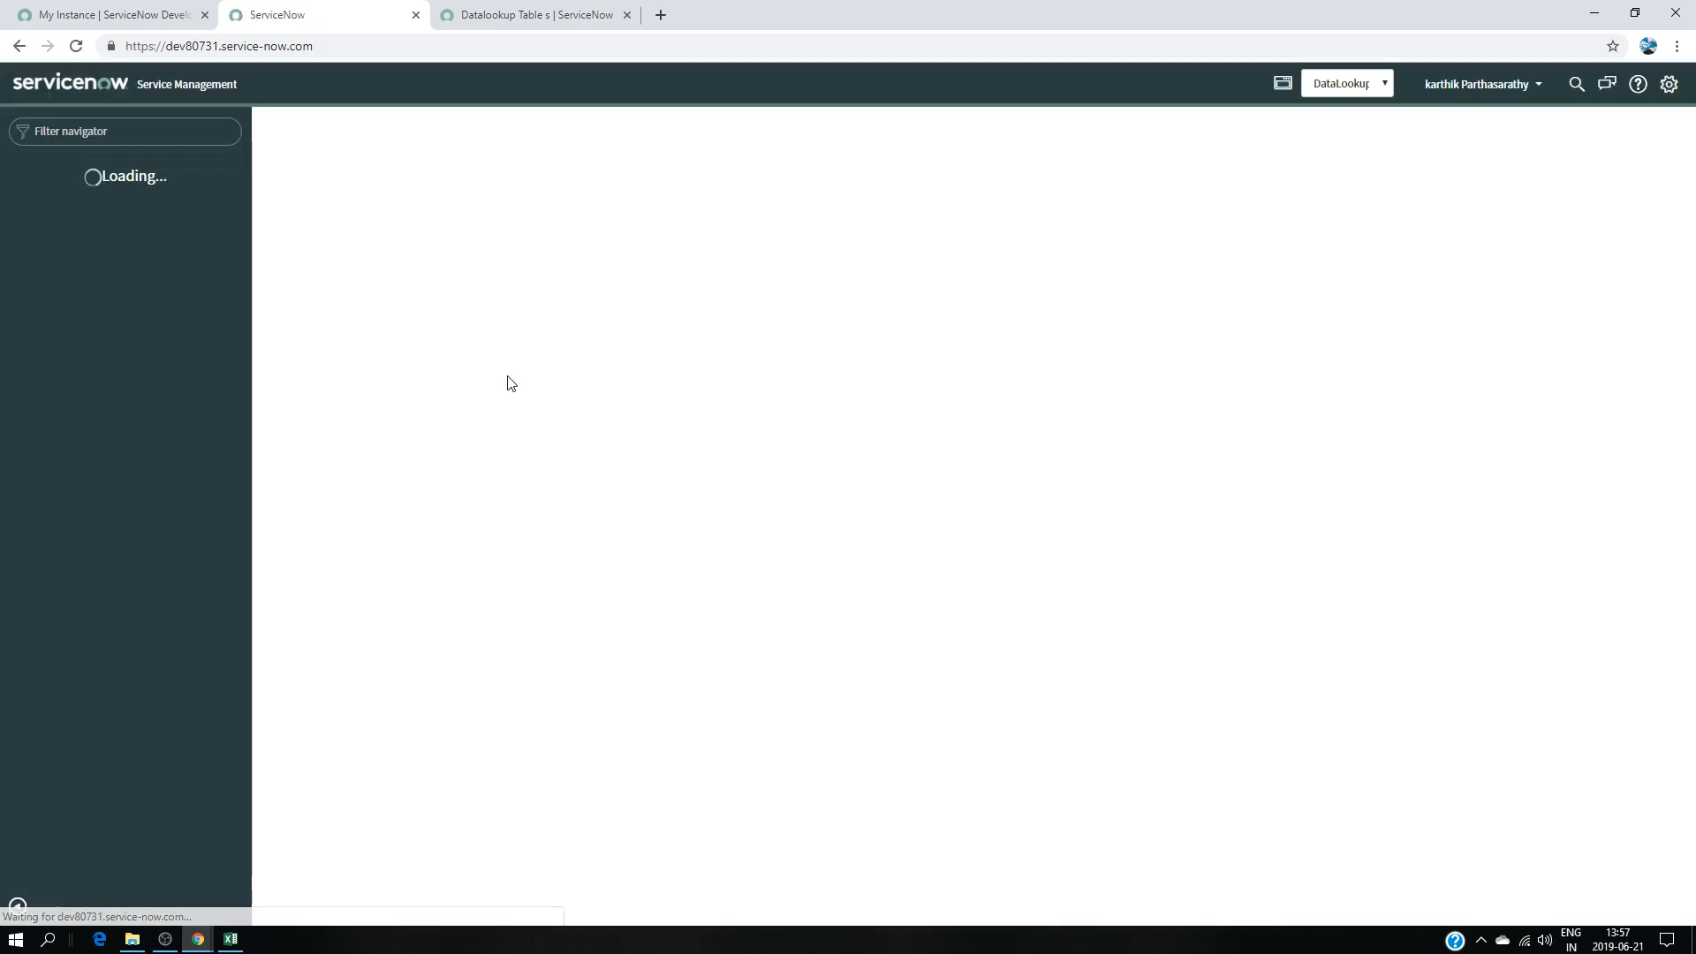
{"action": "left_click", "coordinate": [513, 13]}
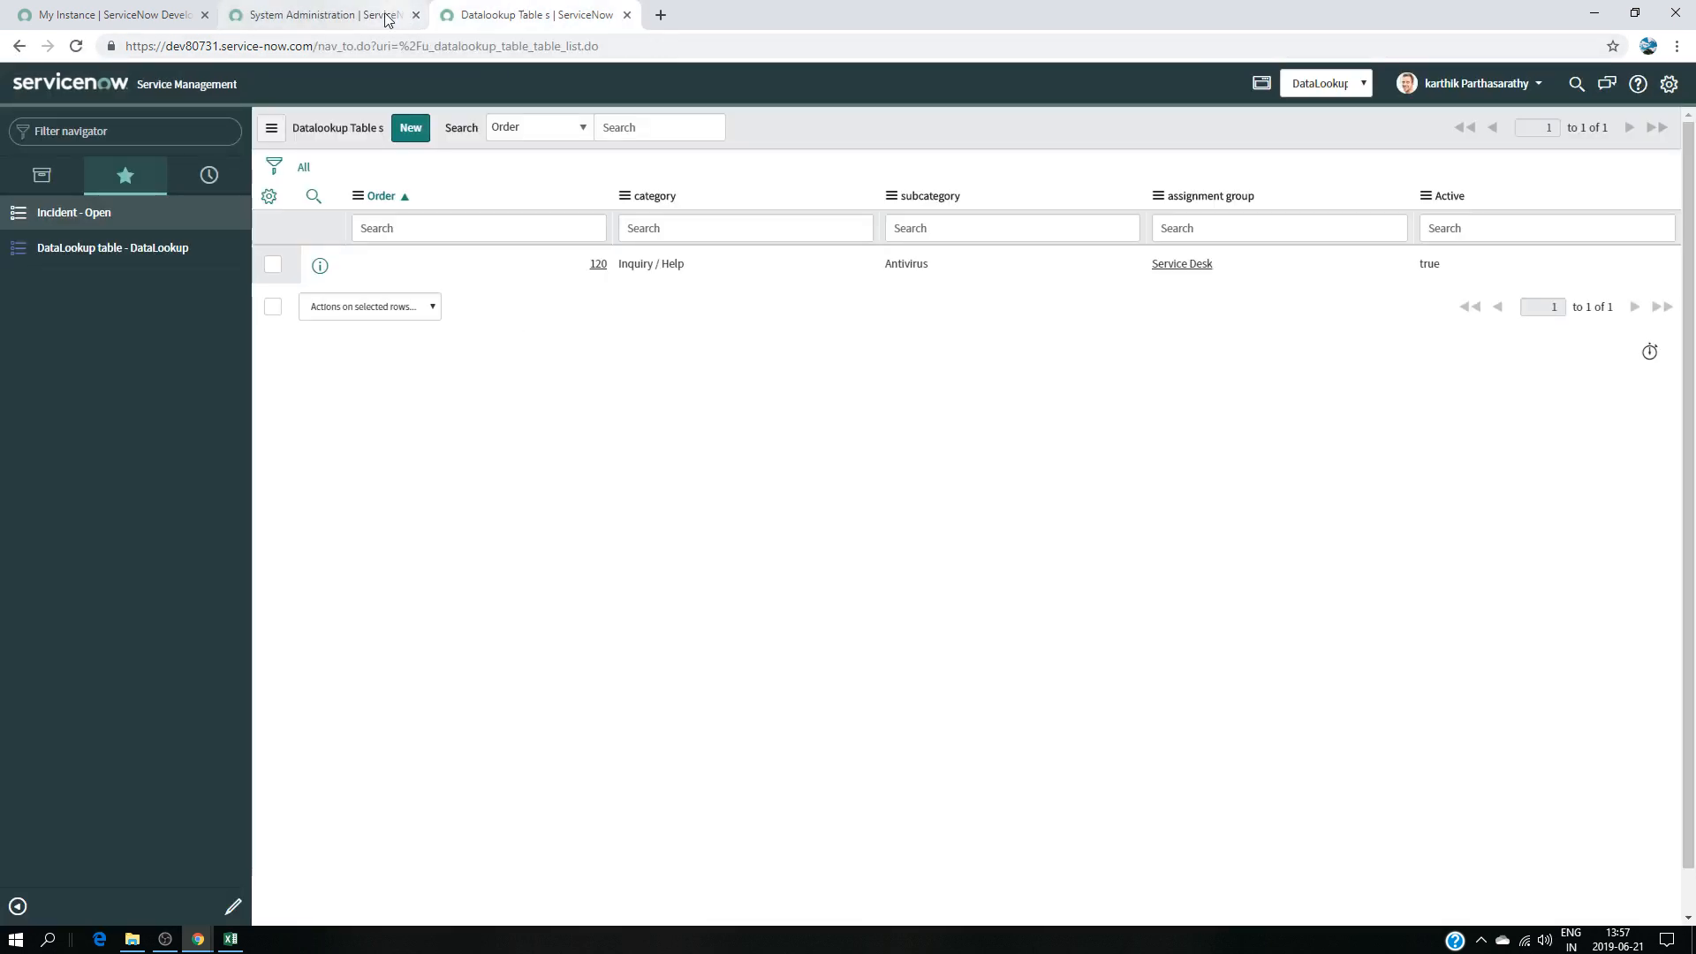
{"action": "left_click", "coordinate": [346, 13]}
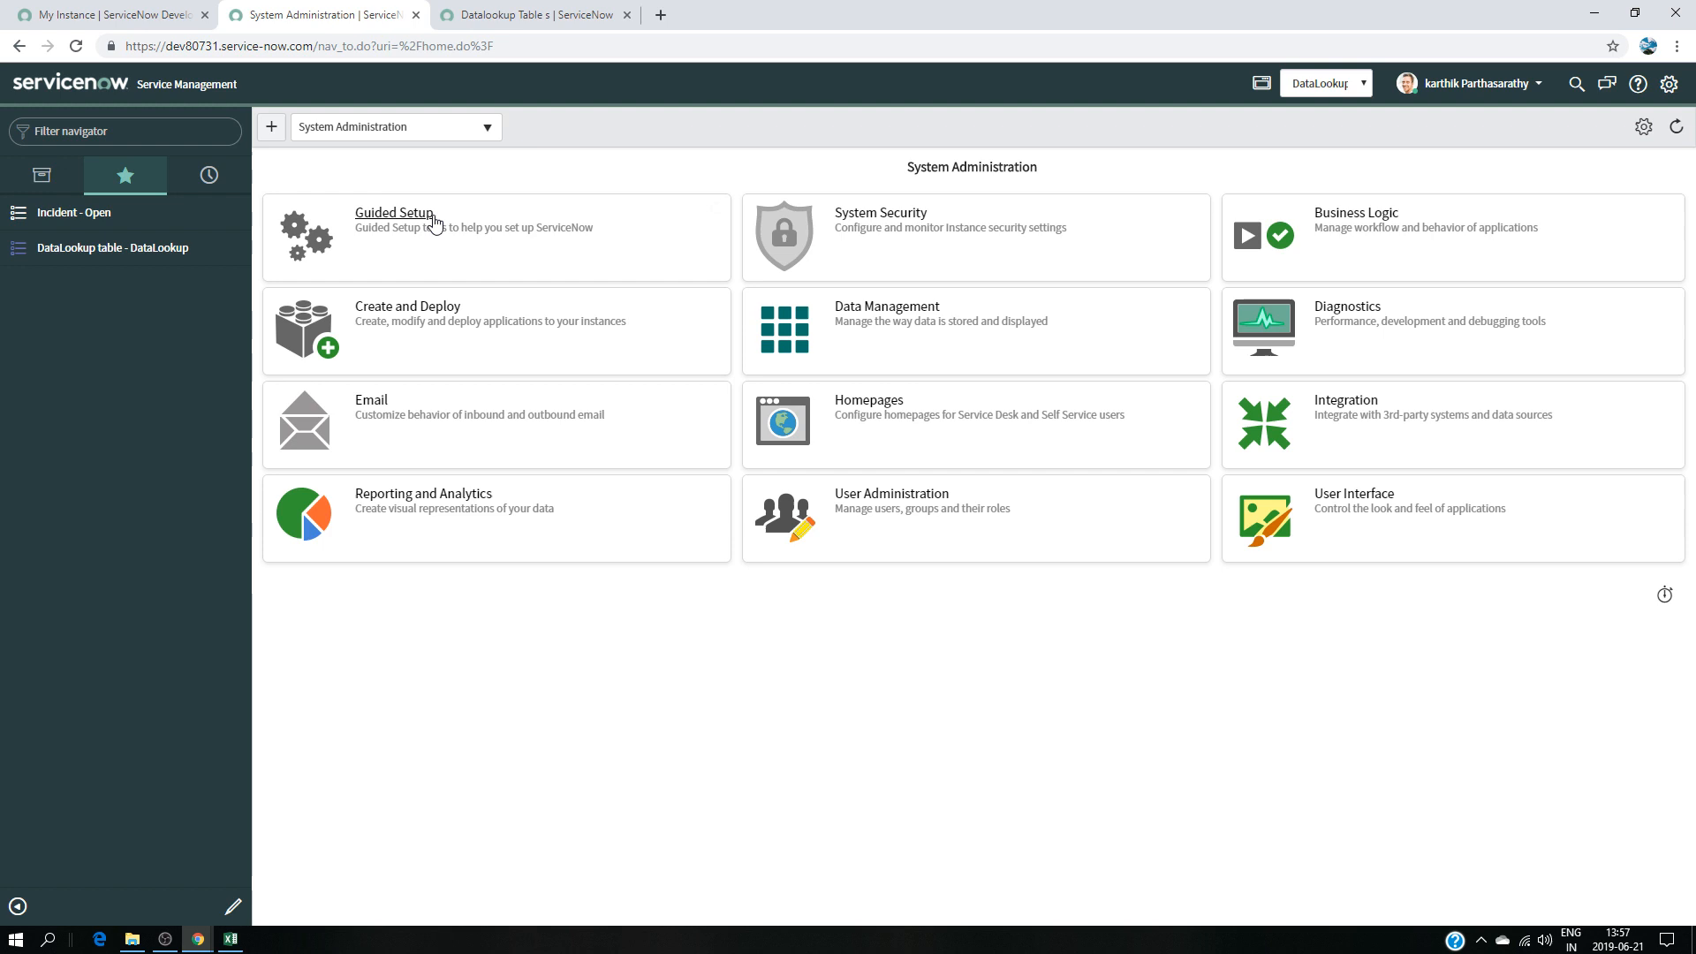
- Find the open incidents list by filtering the navigator for "inc", and open incident INC0009005
{"action": "left_click", "coordinate": [122, 133]}
{"action": "type", "text": "Inci"}
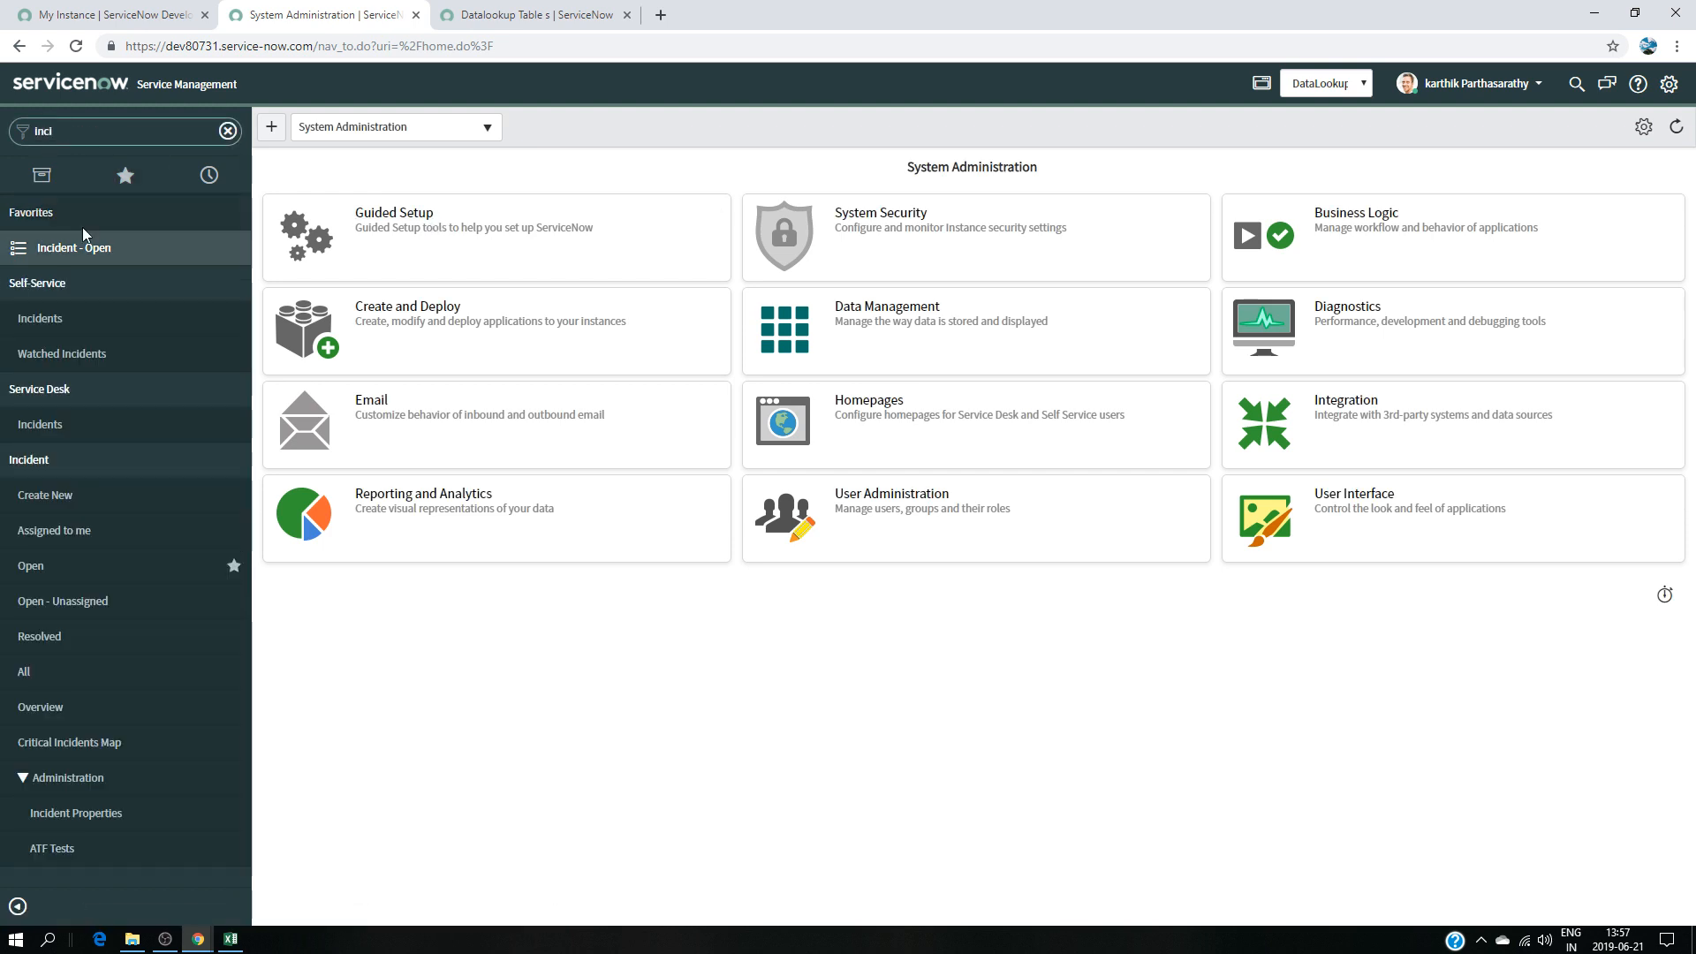
{"action": "left_click", "coordinate": [121, 179]}
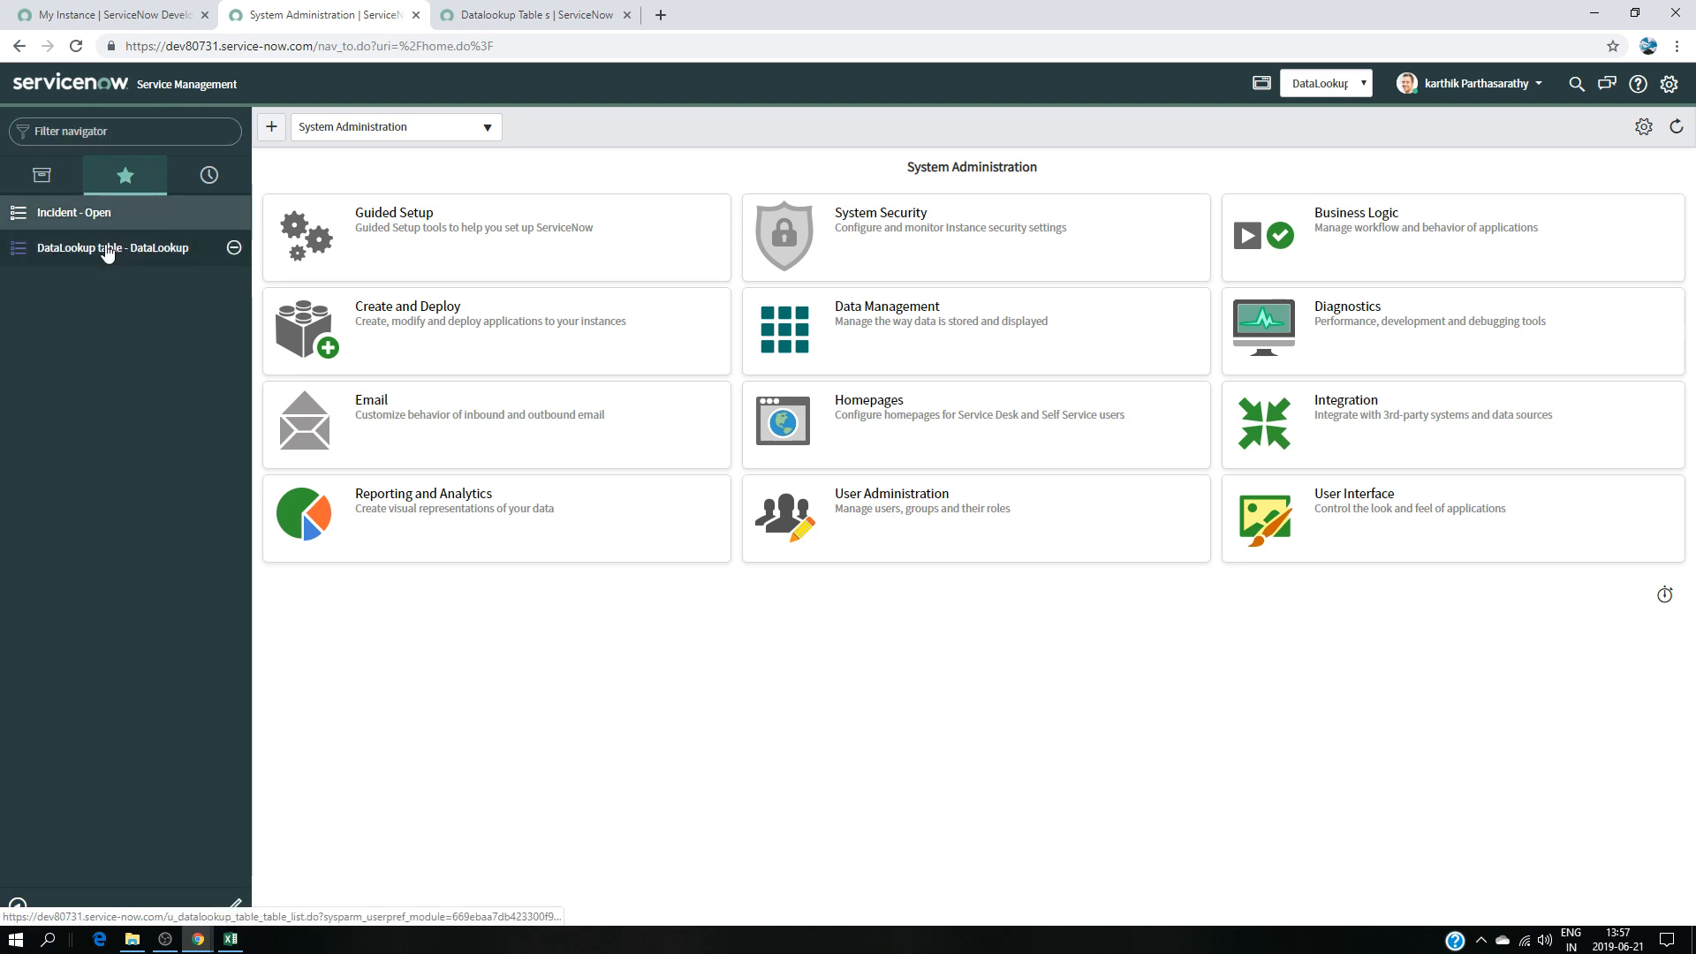
{"action": "left_click", "coordinate": [69, 133]}
{"action": "type", "text": "inc"}
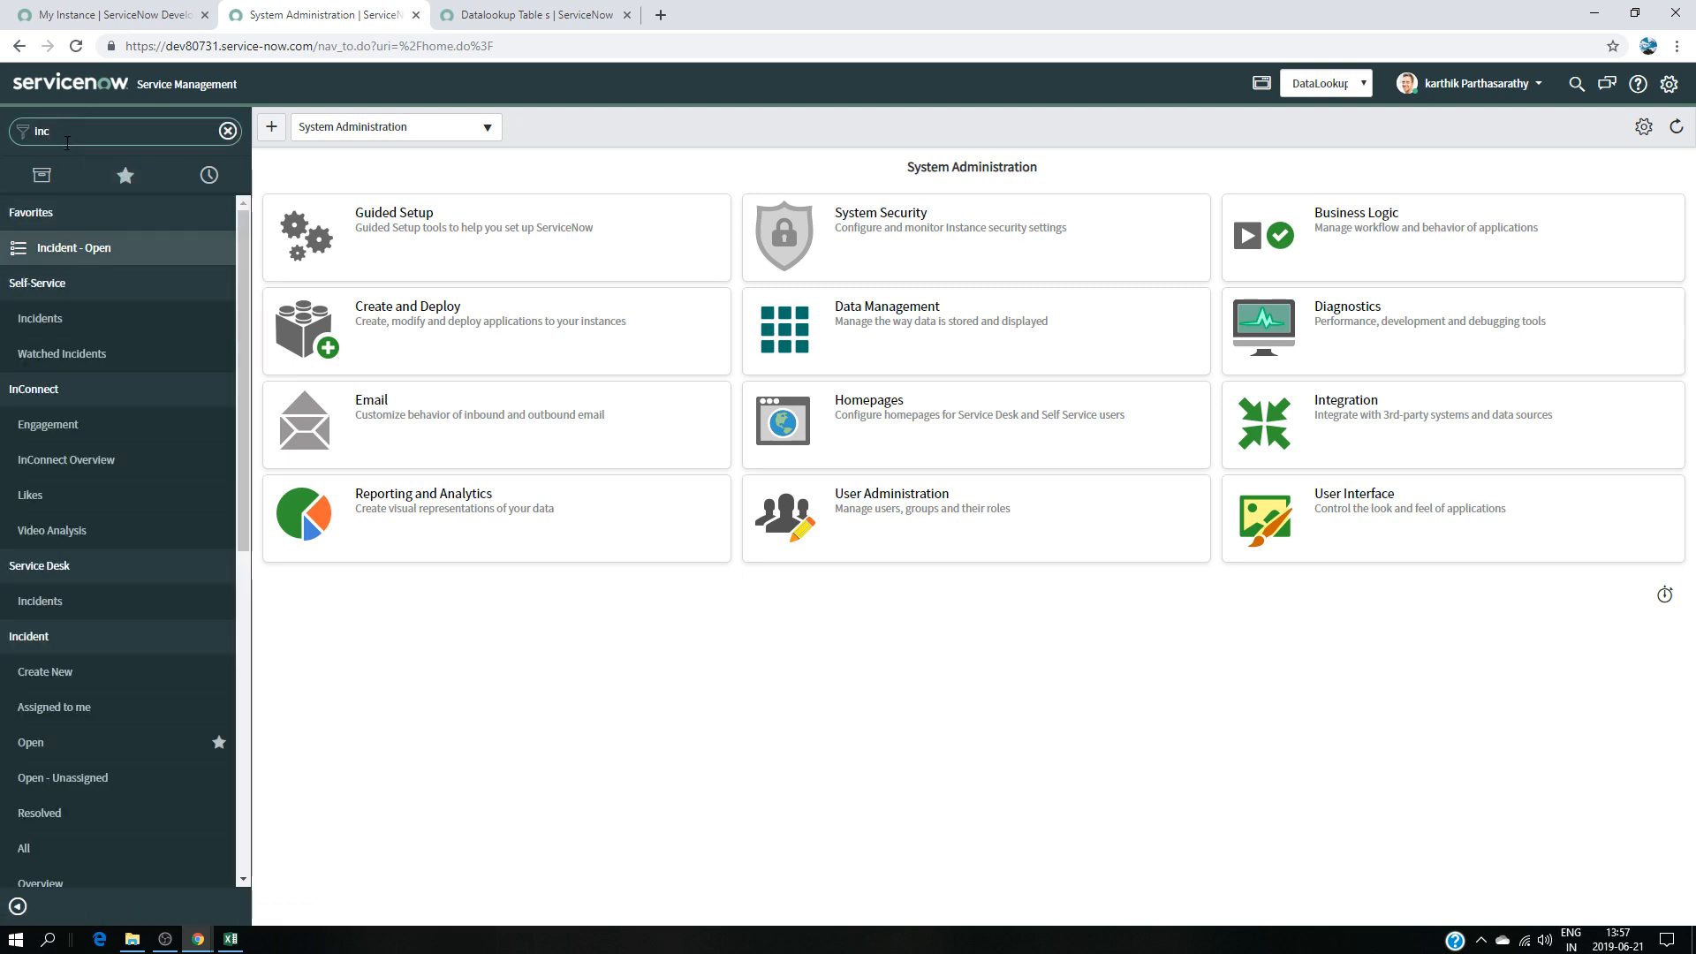
{"action": "left_click", "coordinate": [31, 743]}
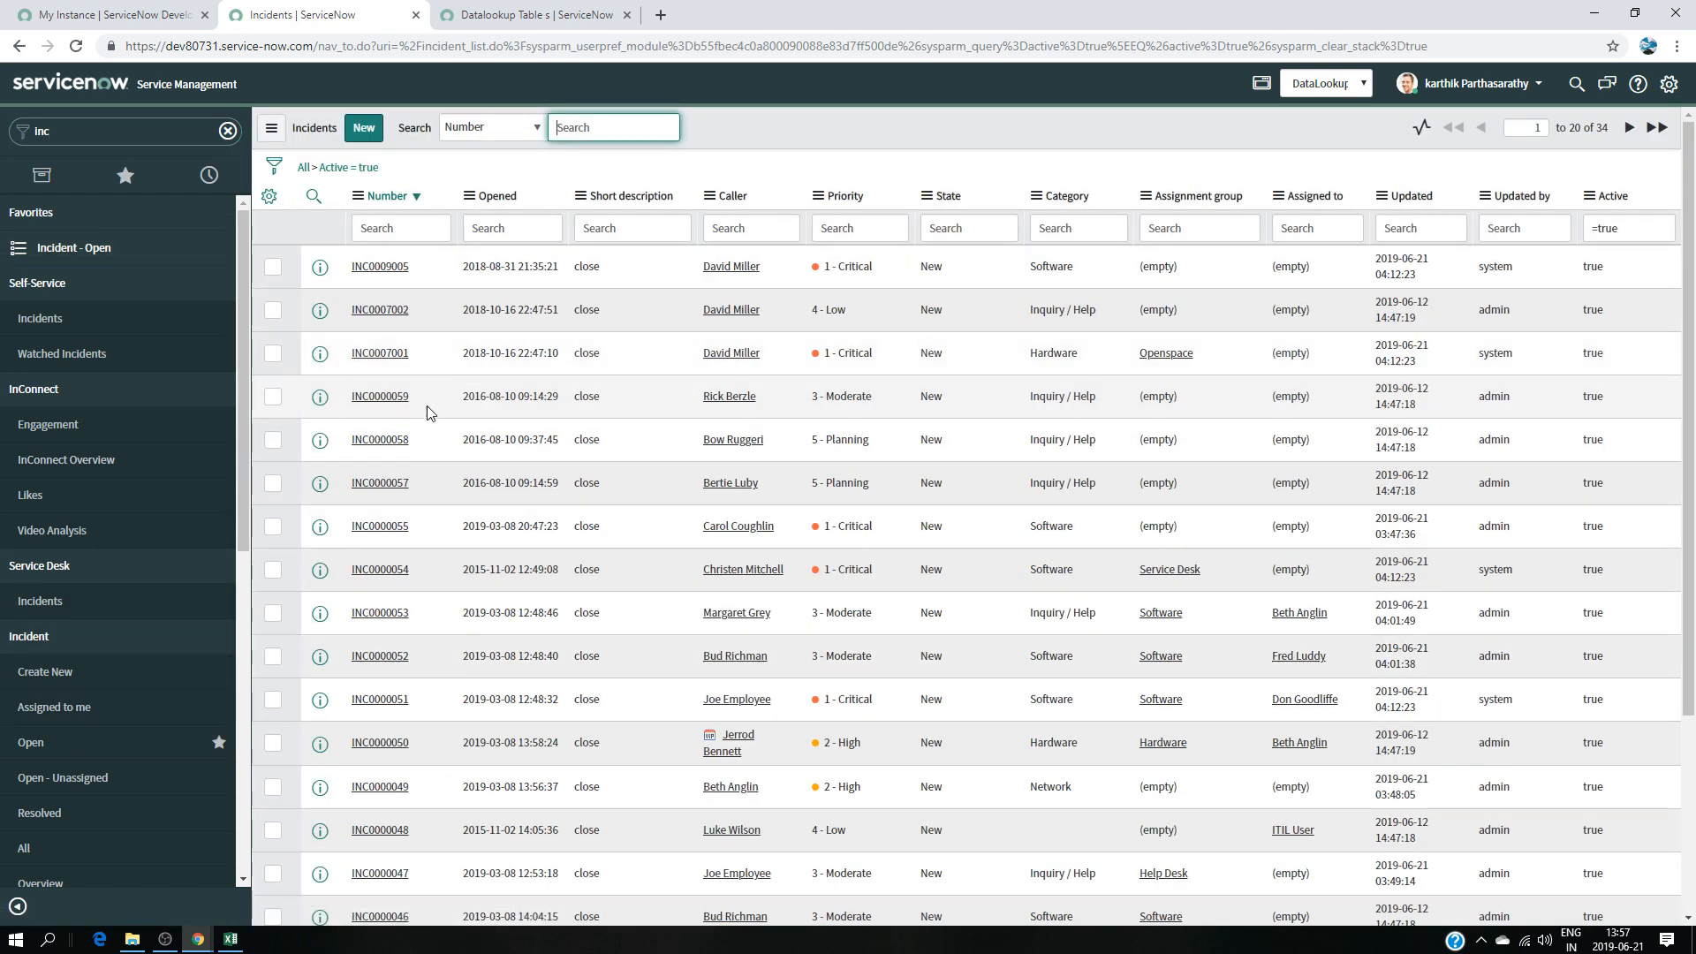
{"action": "left_click", "coordinate": [382, 266]}
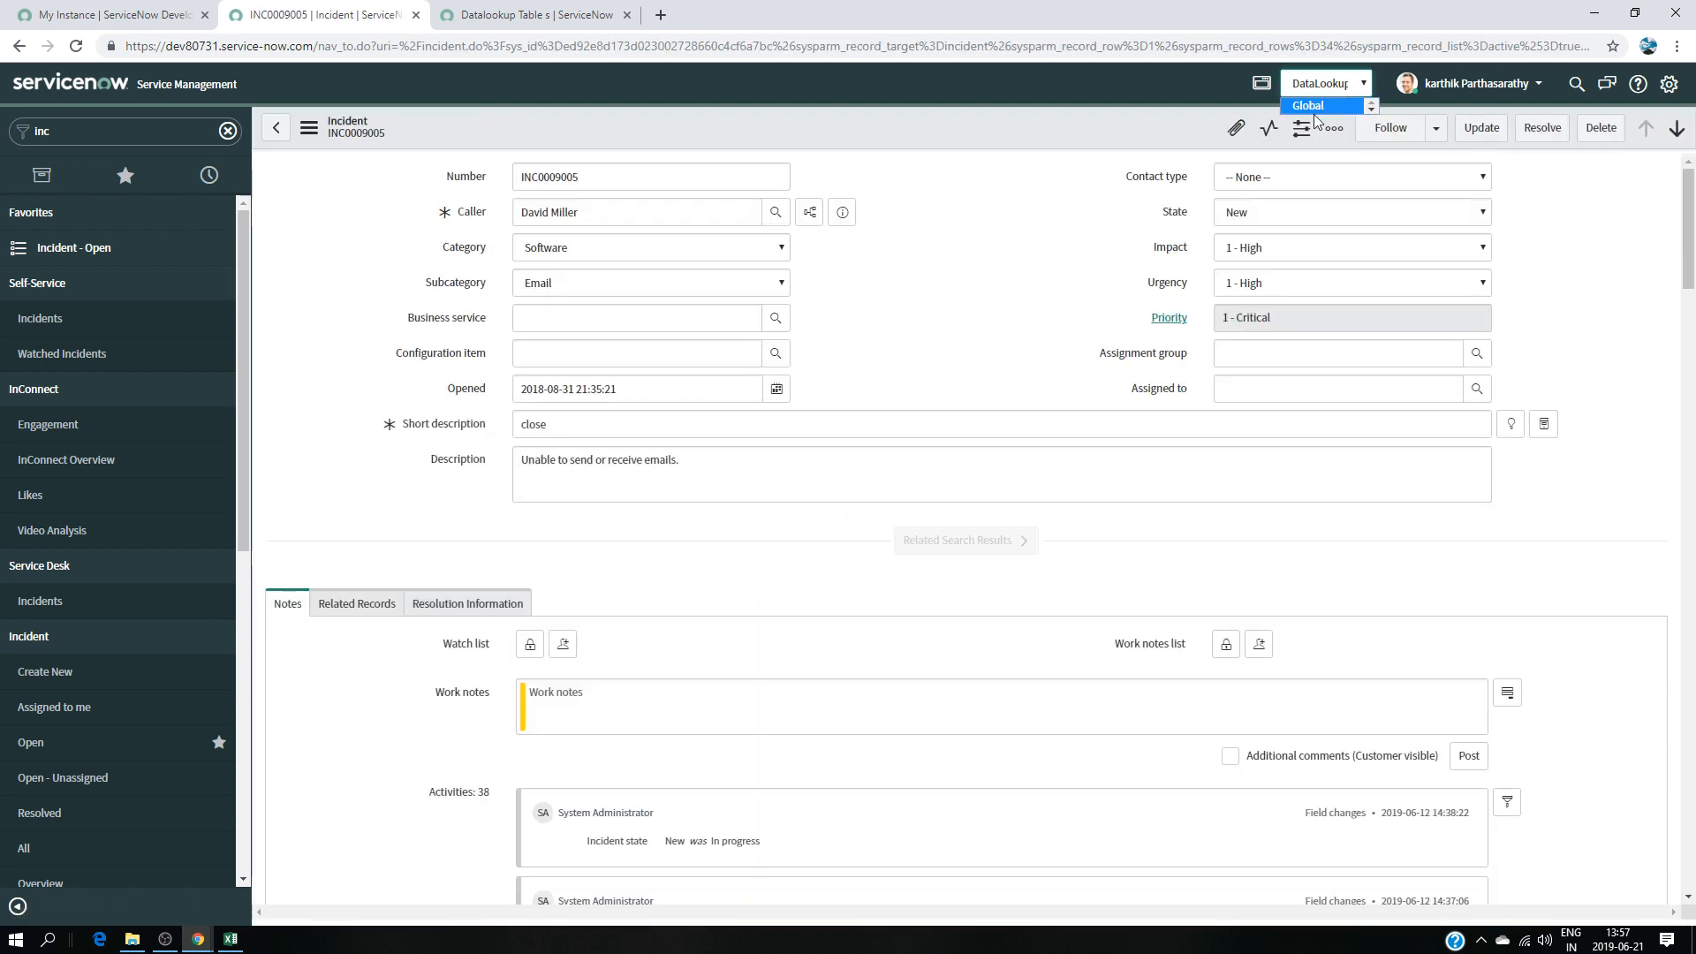
- Switch the current application scope from DataLookup to Global for the open incident
{"action": "left_click", "coordinate": [1322, 88]}
{"action": "left_click", "coordinate": [1363, 85]}
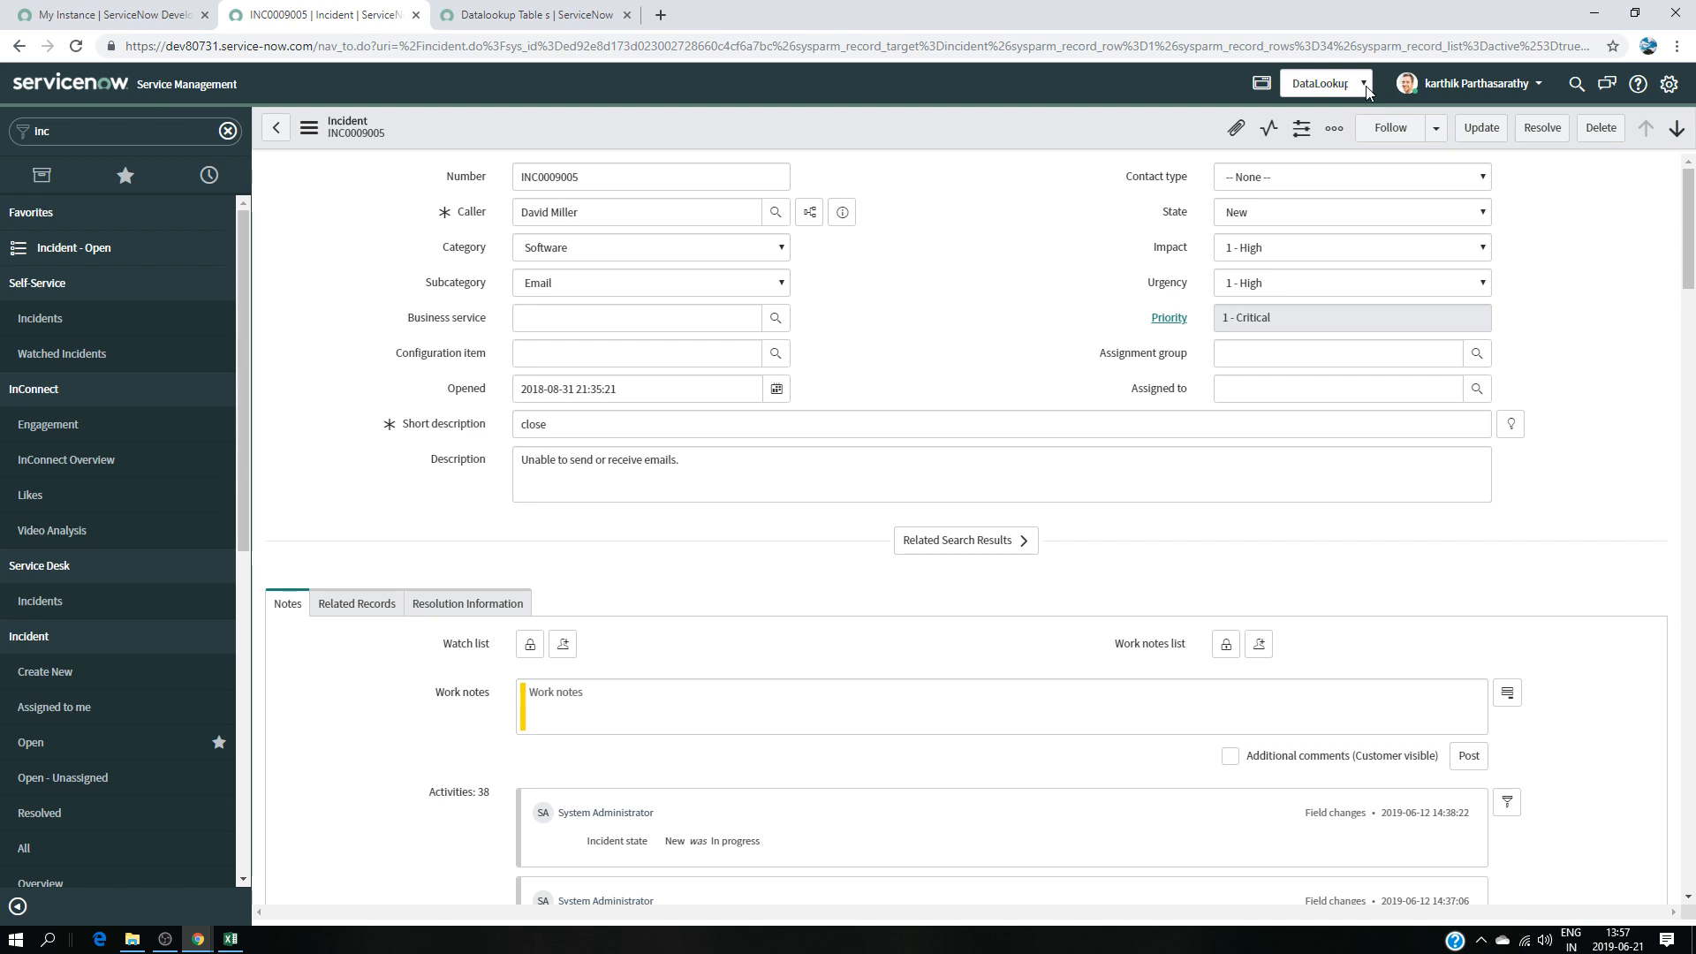
{"action": "left_click", "coordinate": [1365, 89]}
{"action": "left_click", "coordinate": [1343, 104]}
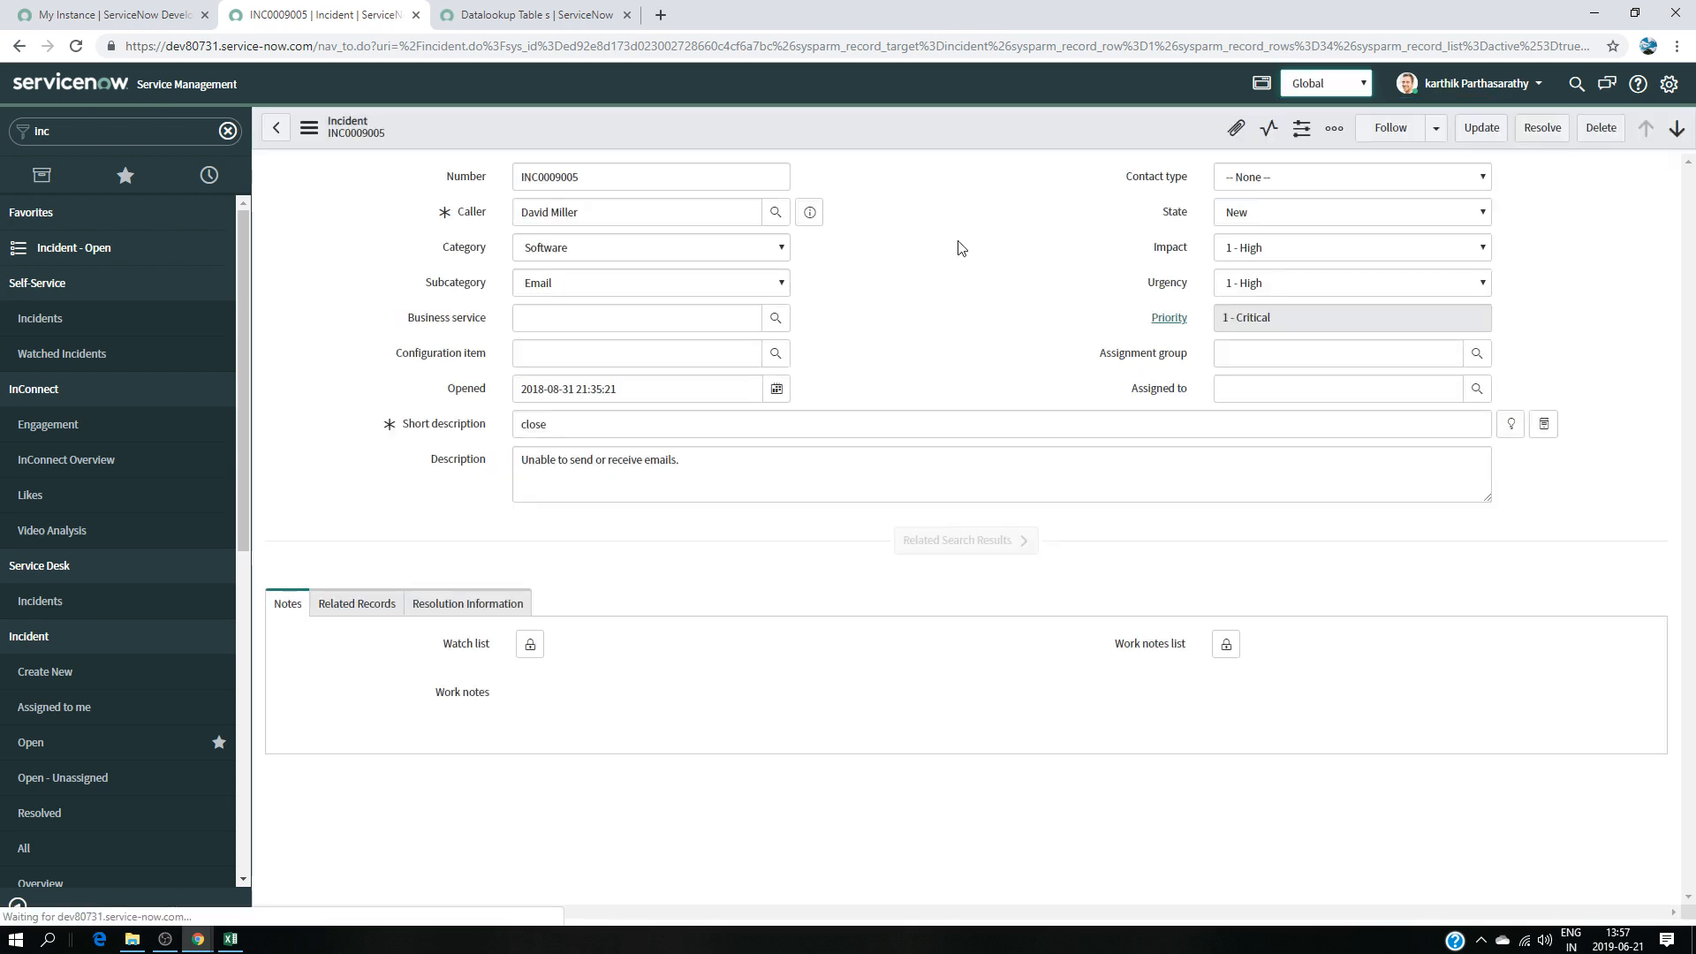
- Set the incident's category to Inquiry / Help and subcategory to Antivirus, and compare its assignment group with the DataLookup workbook in Excel
{"action": "left_click", "coordinate": [687, 251]}
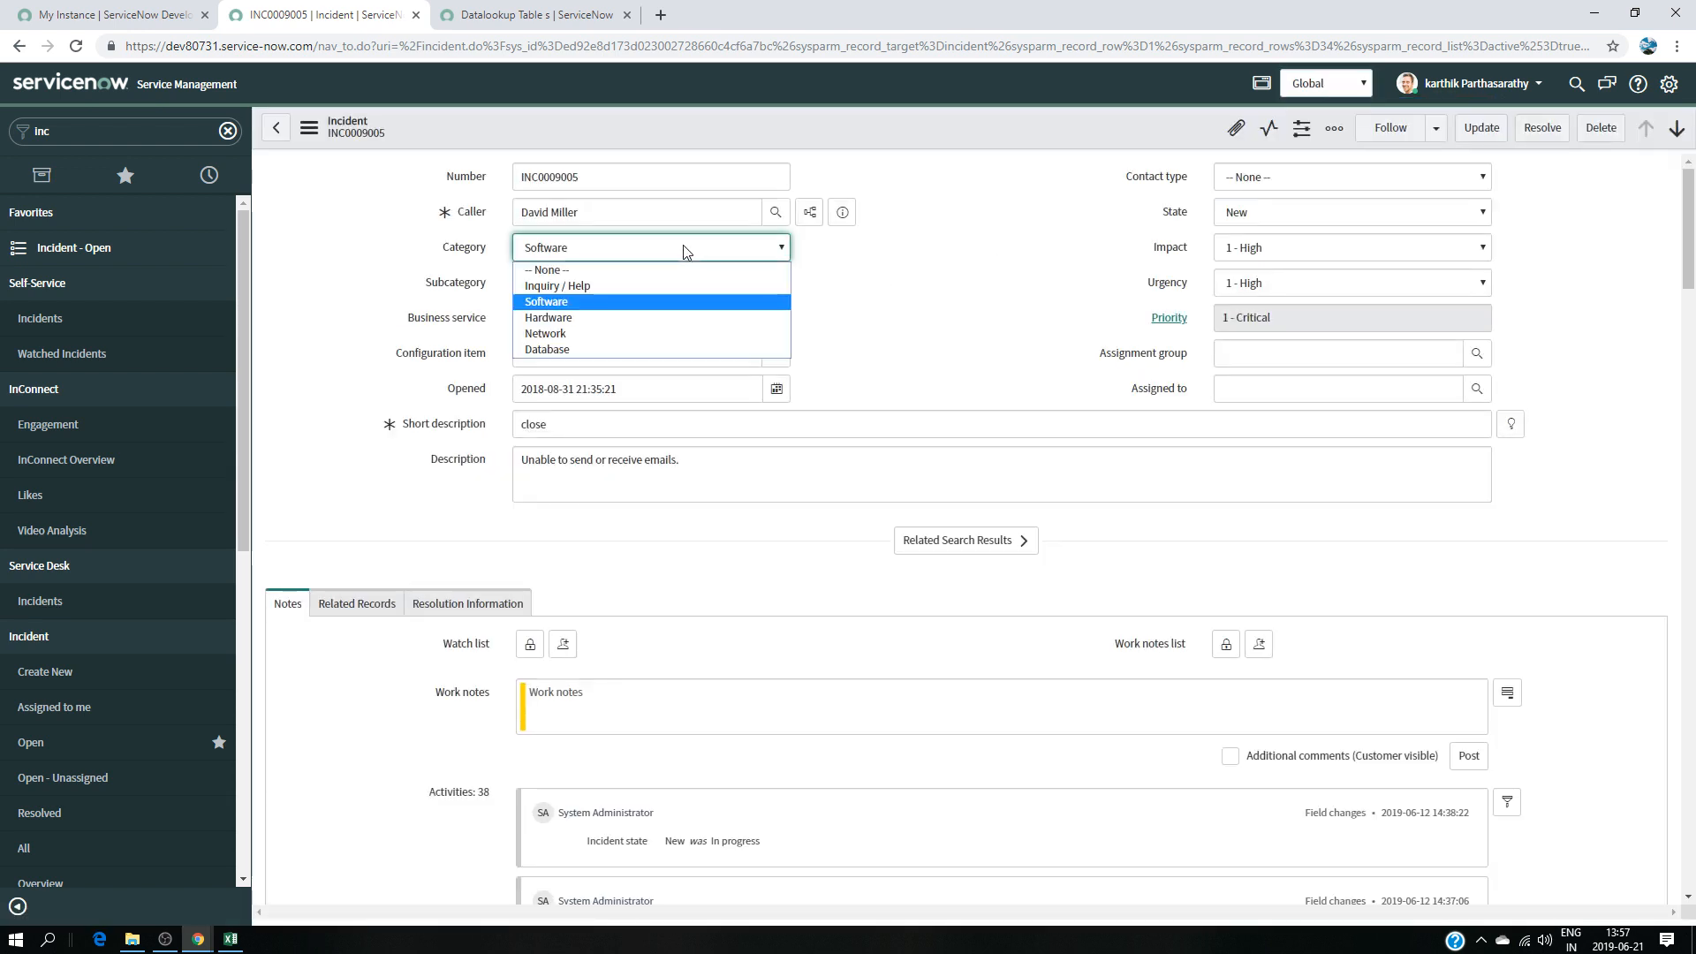
{"action": "left_click", "coordinate": [633, 286]}
{"action": "left_click", "coordinate": [668, 283]}
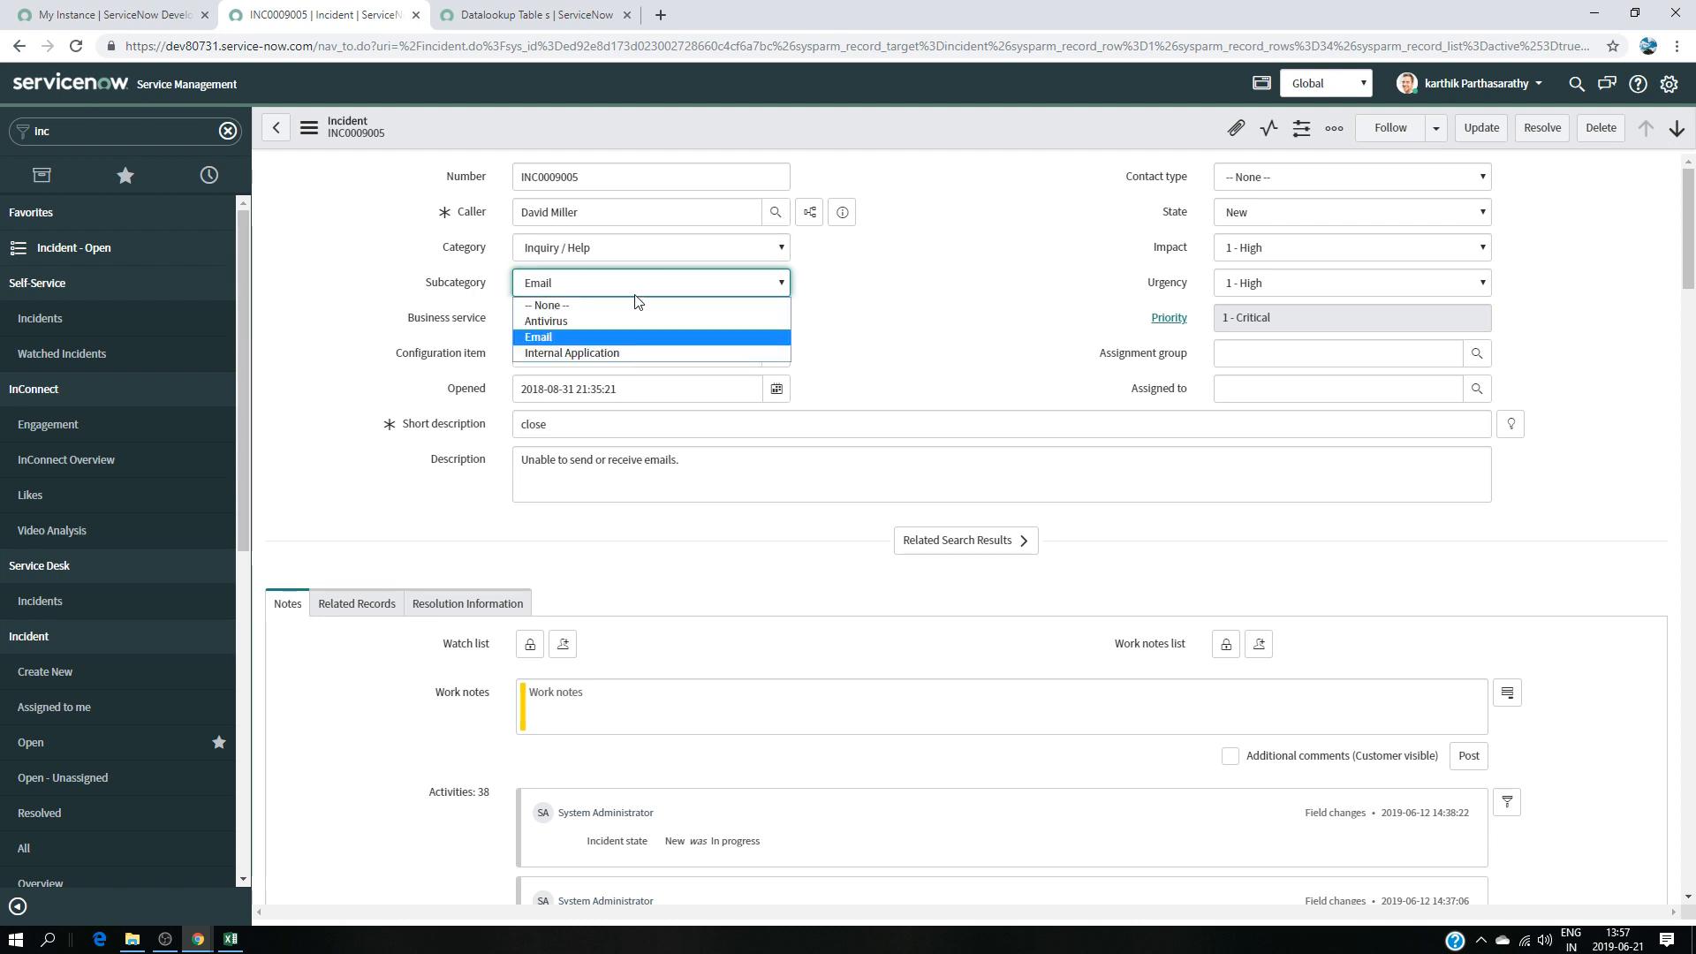
{"action": "left_click", "coordinate": [624, 322]}
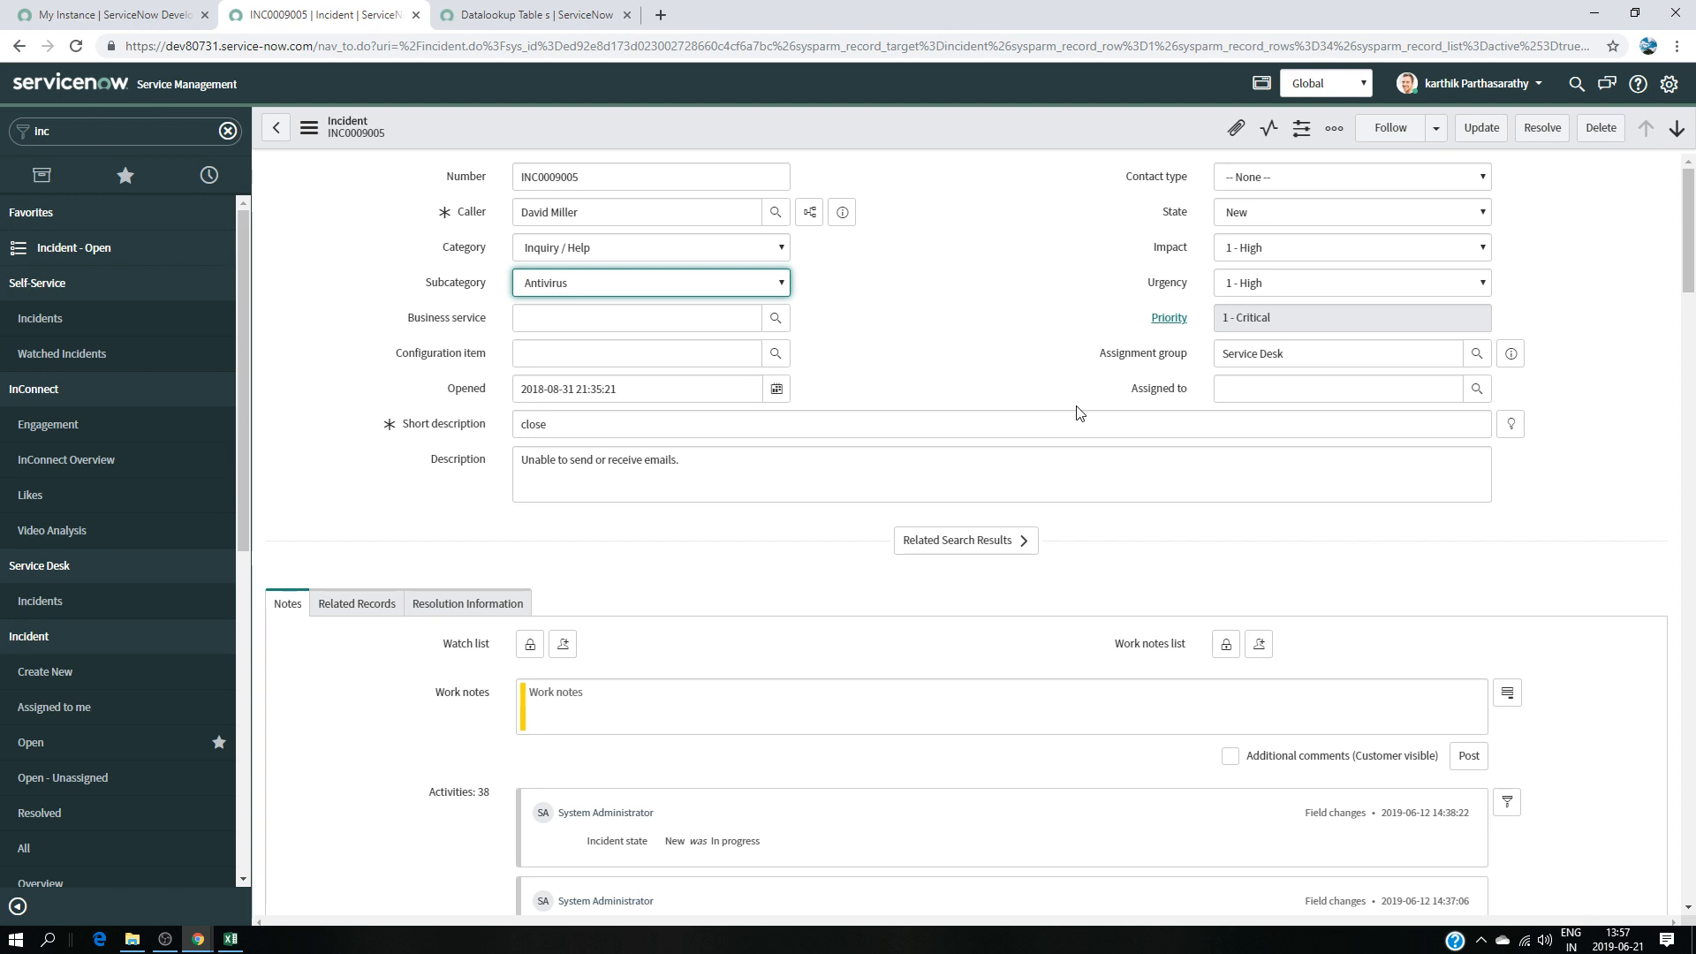
{"action": "left_click", "coordinate": [231, 938]}
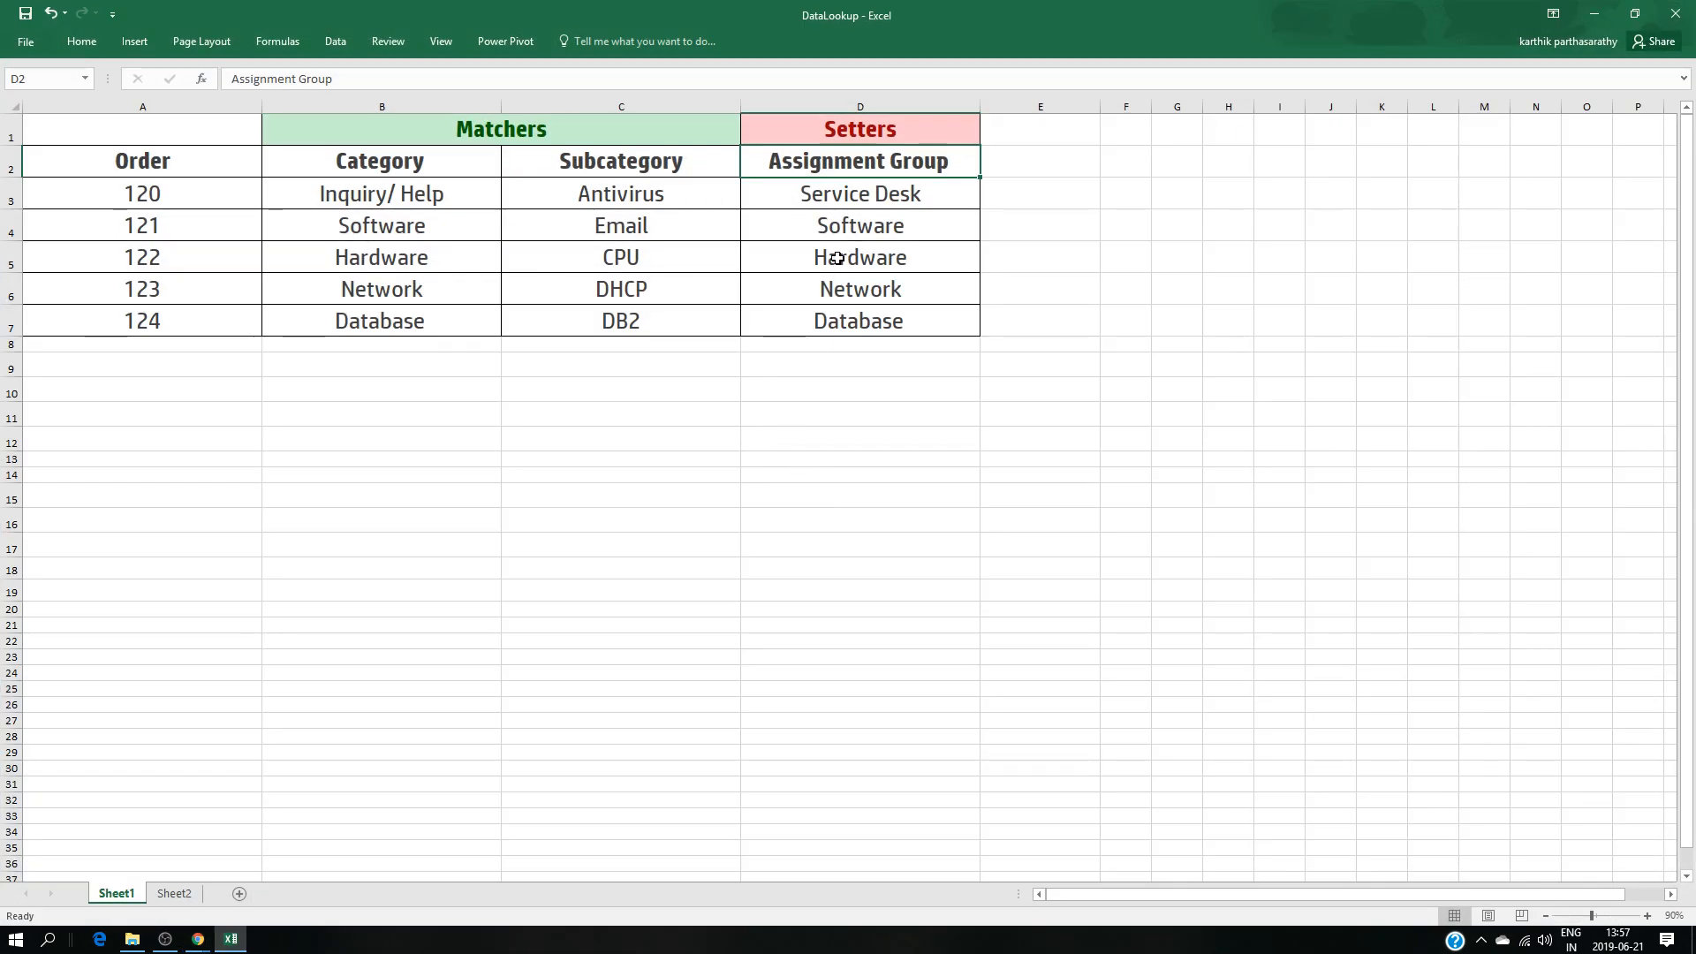
{"action": "left_click", "coordinate": [1581, 6]}
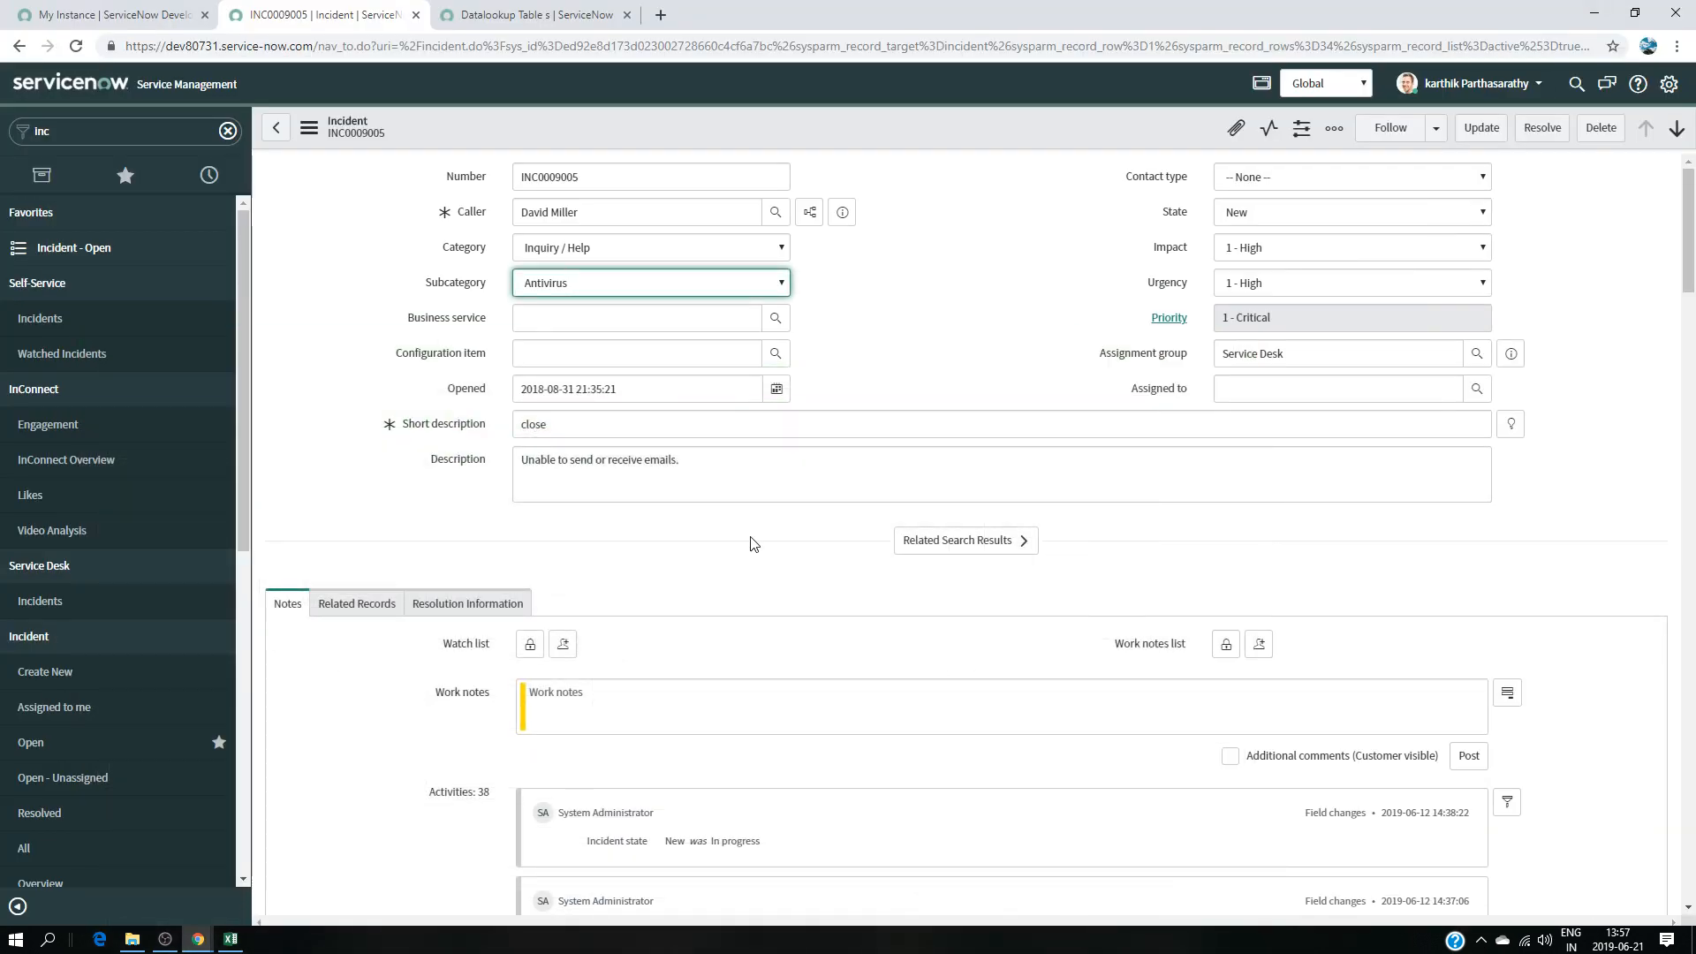
- Start a new record in the Datalookup Table browser tab with order 121 and category Software
{"action": "left_click", "coordinate": [526, 16]}
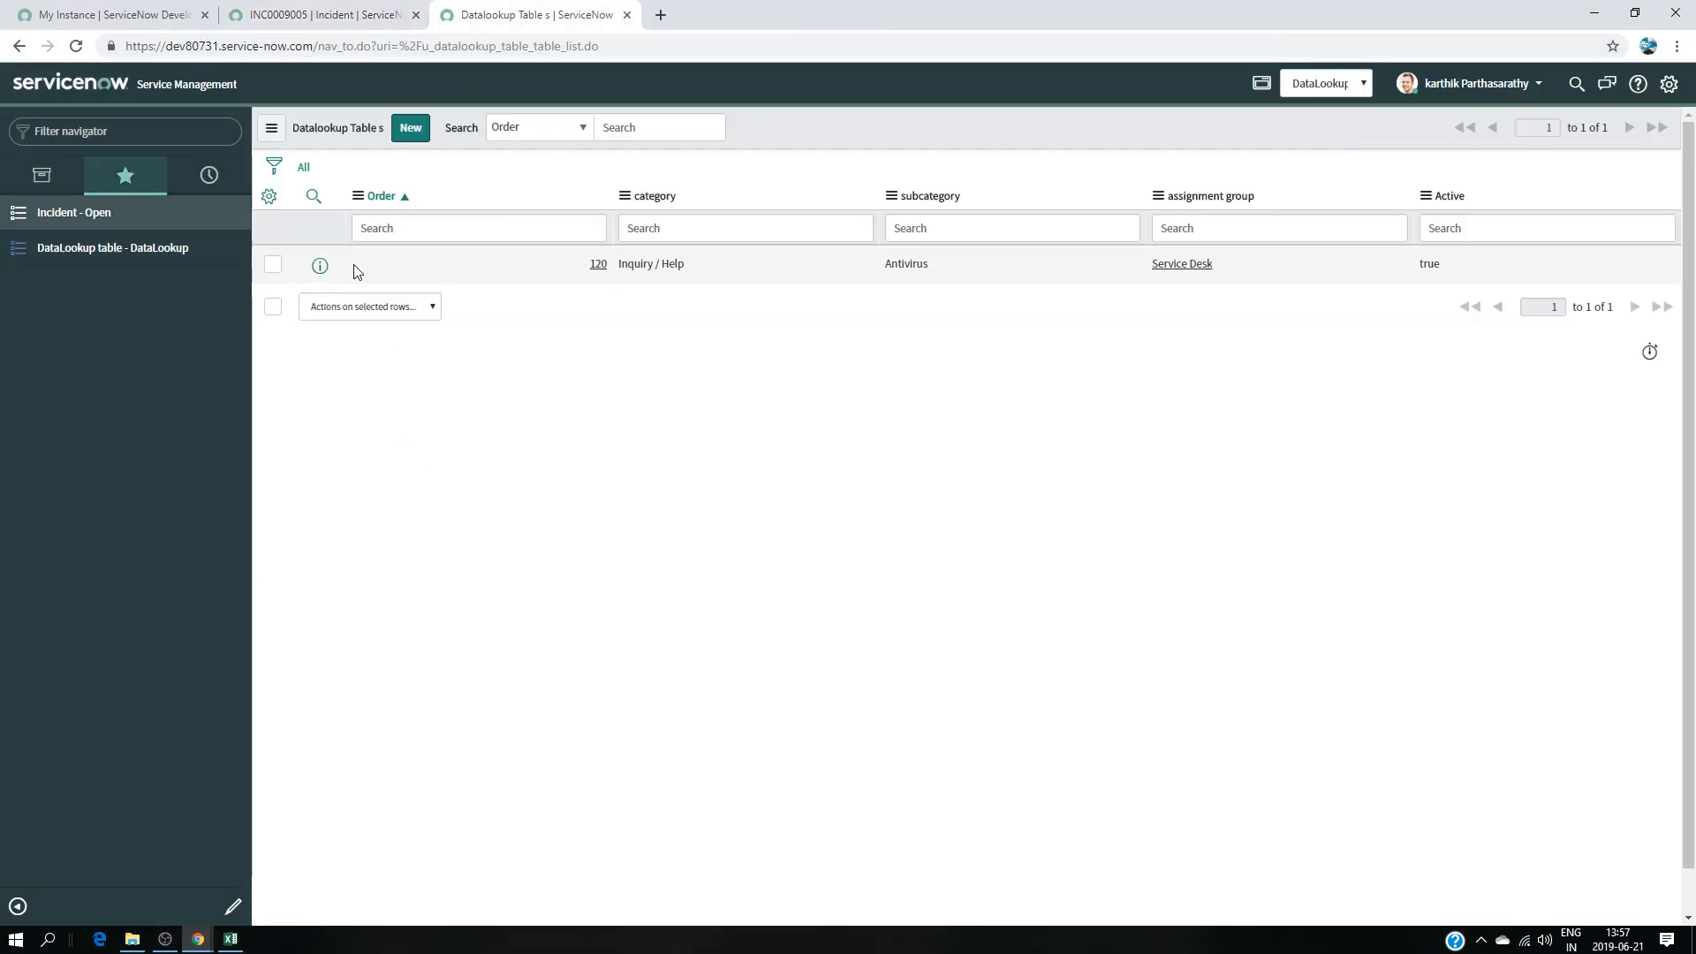
{"action": "left_click", "coordinate": [409, 126]}
{"action": "left_click", "coordinate": [294, 268]}
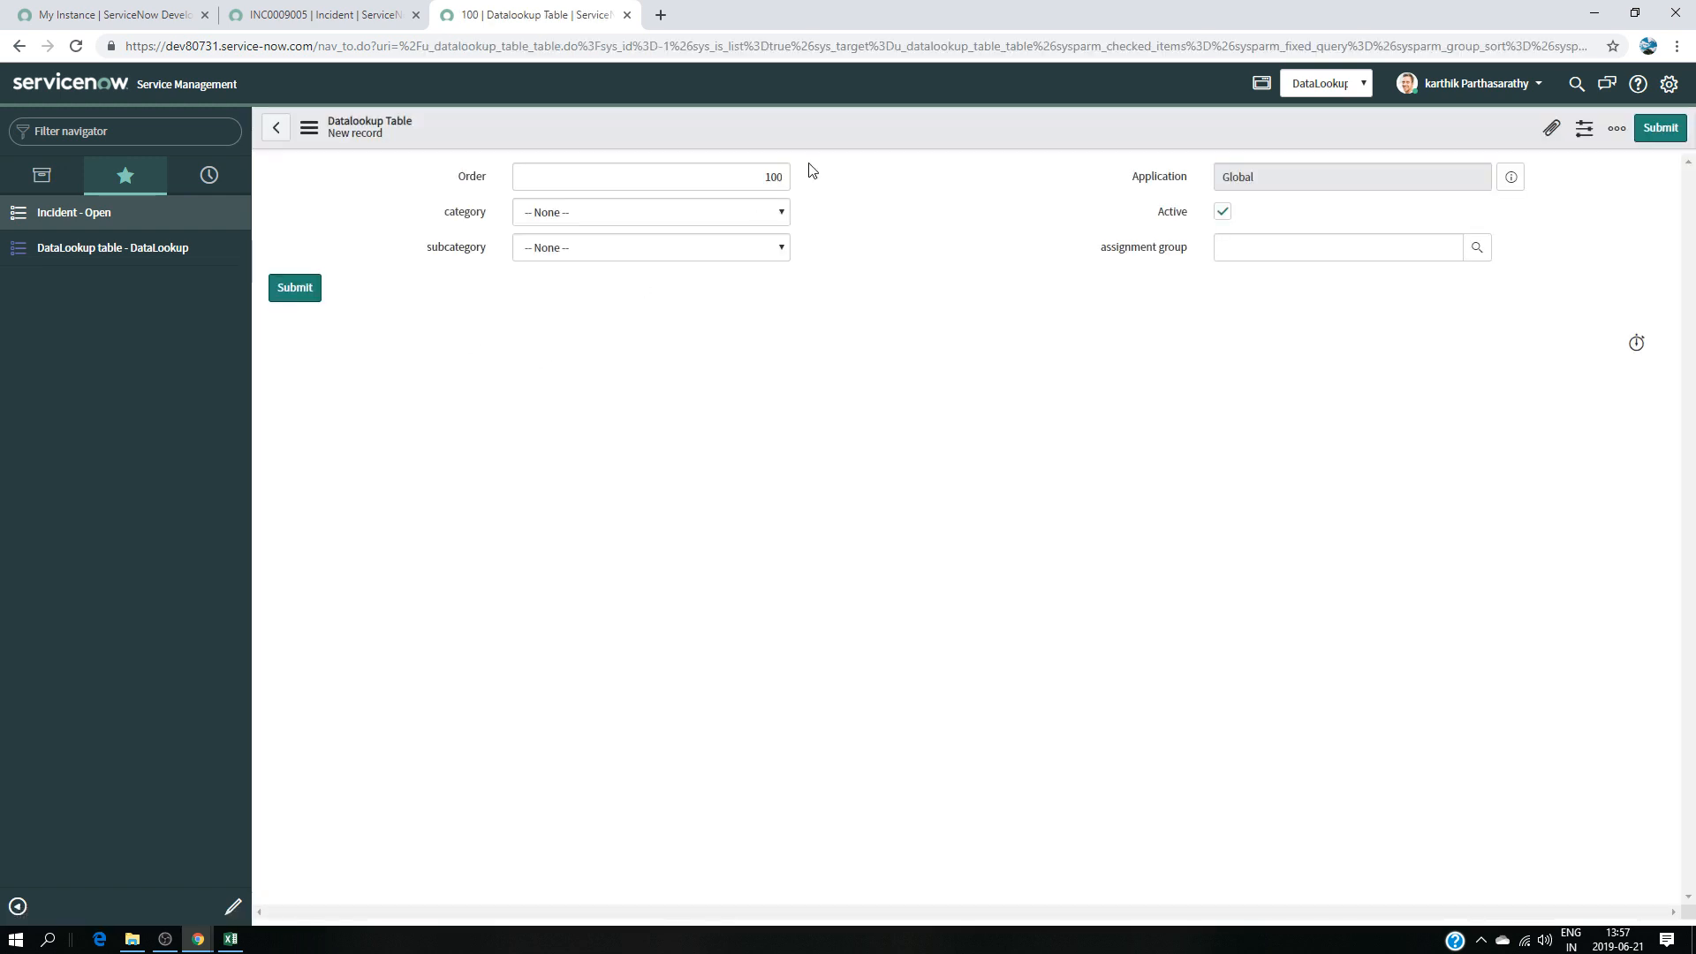
{"action": "left_click", "coordinate": [785, 175]}
{"action": "key", "text": "BackSpace"}
{"action": "key", "text": "BackSpace"}
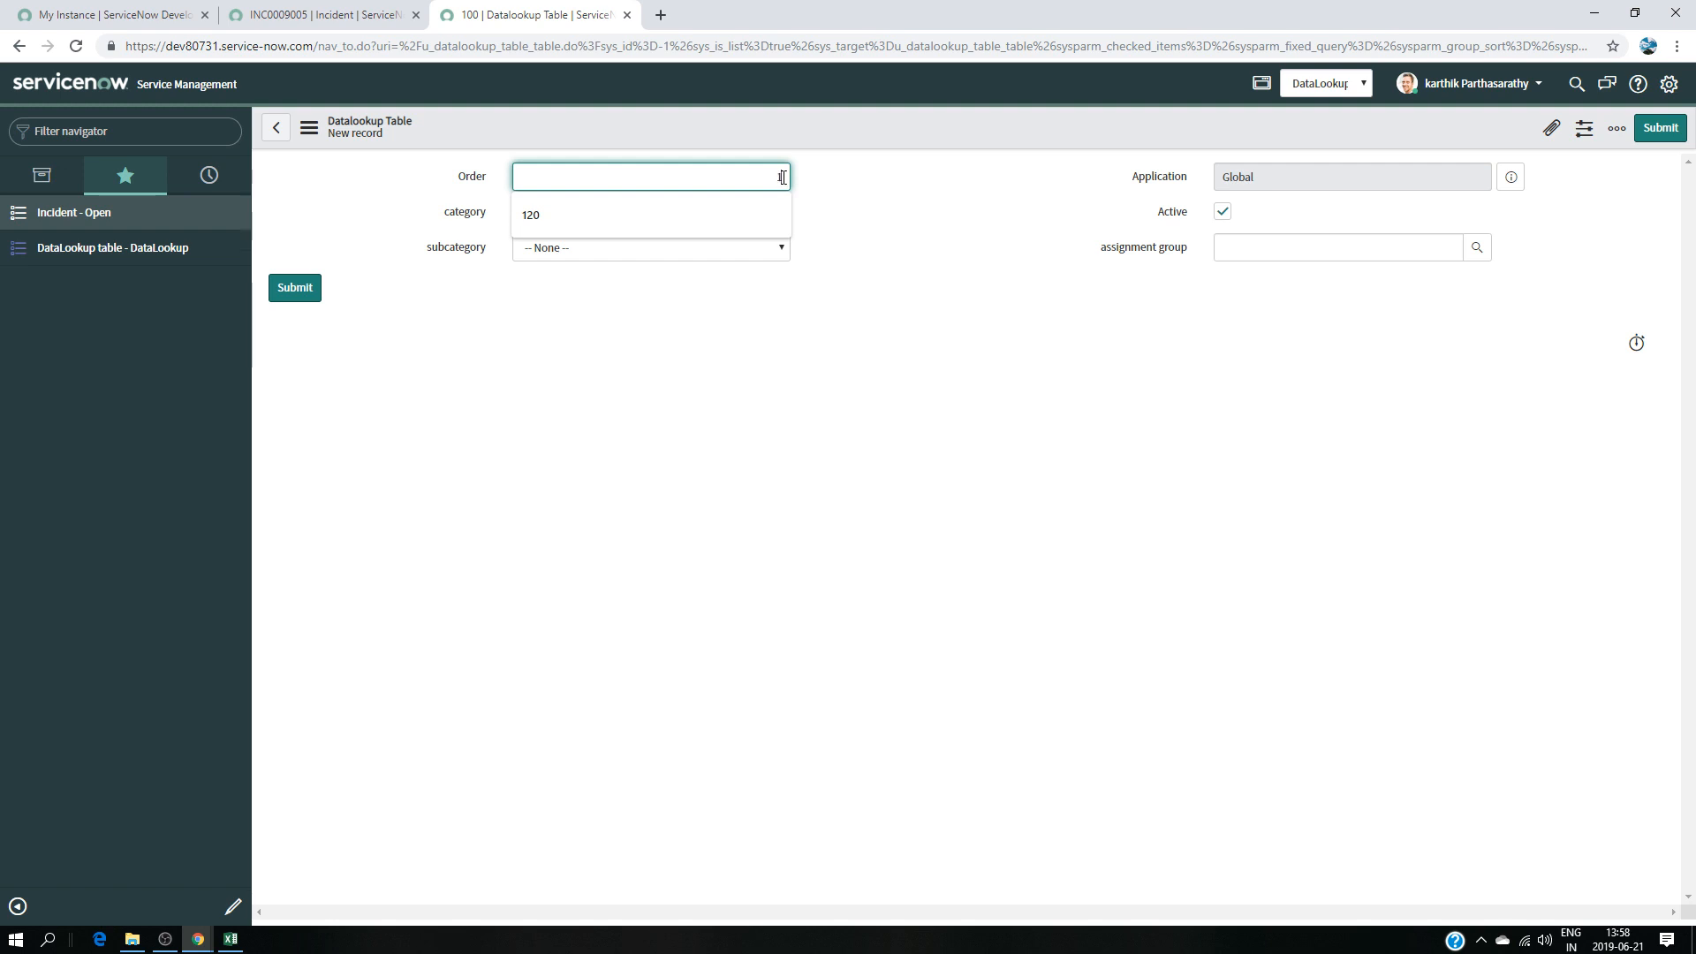
{"action": "type", "text": "21"}
{"action": "left_click", "coordinate": [782, 214]}
{"action": "left_click", "coordinate": [693, 265]}
- Check the Software row in the Excel workbook and set the lookup record's subcategory to Email
{"action": "left_click", "coordinate": [718, 251]}
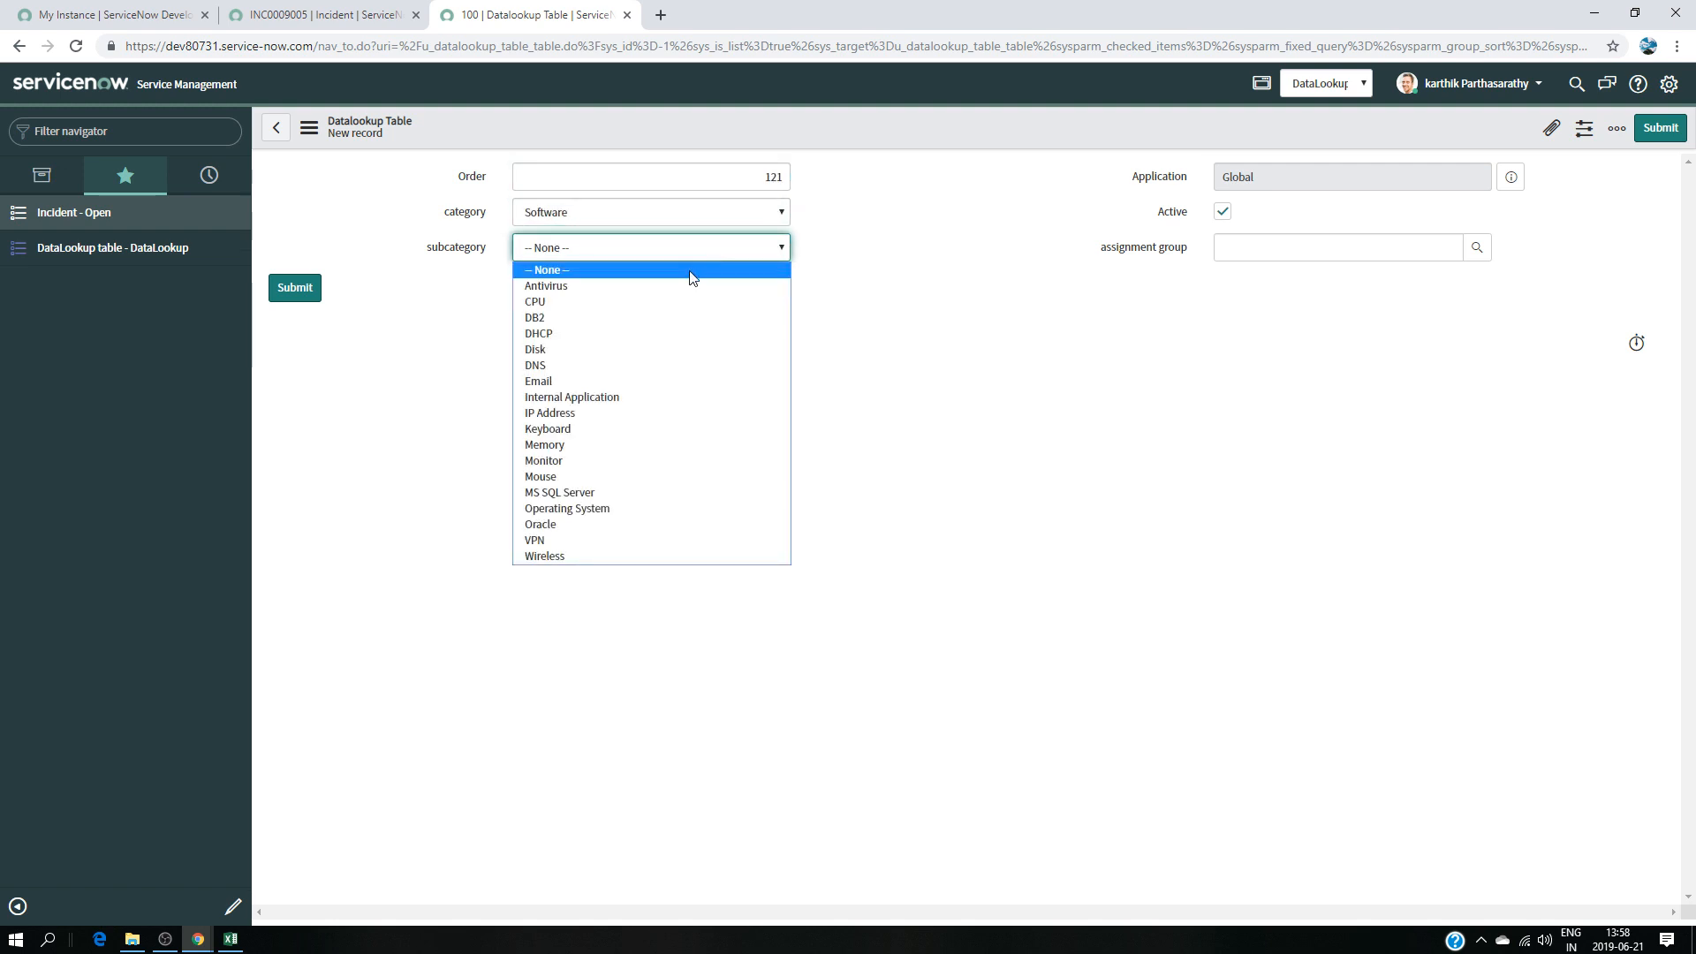
{"action": "left_click", "coordinate": [228, 941]}
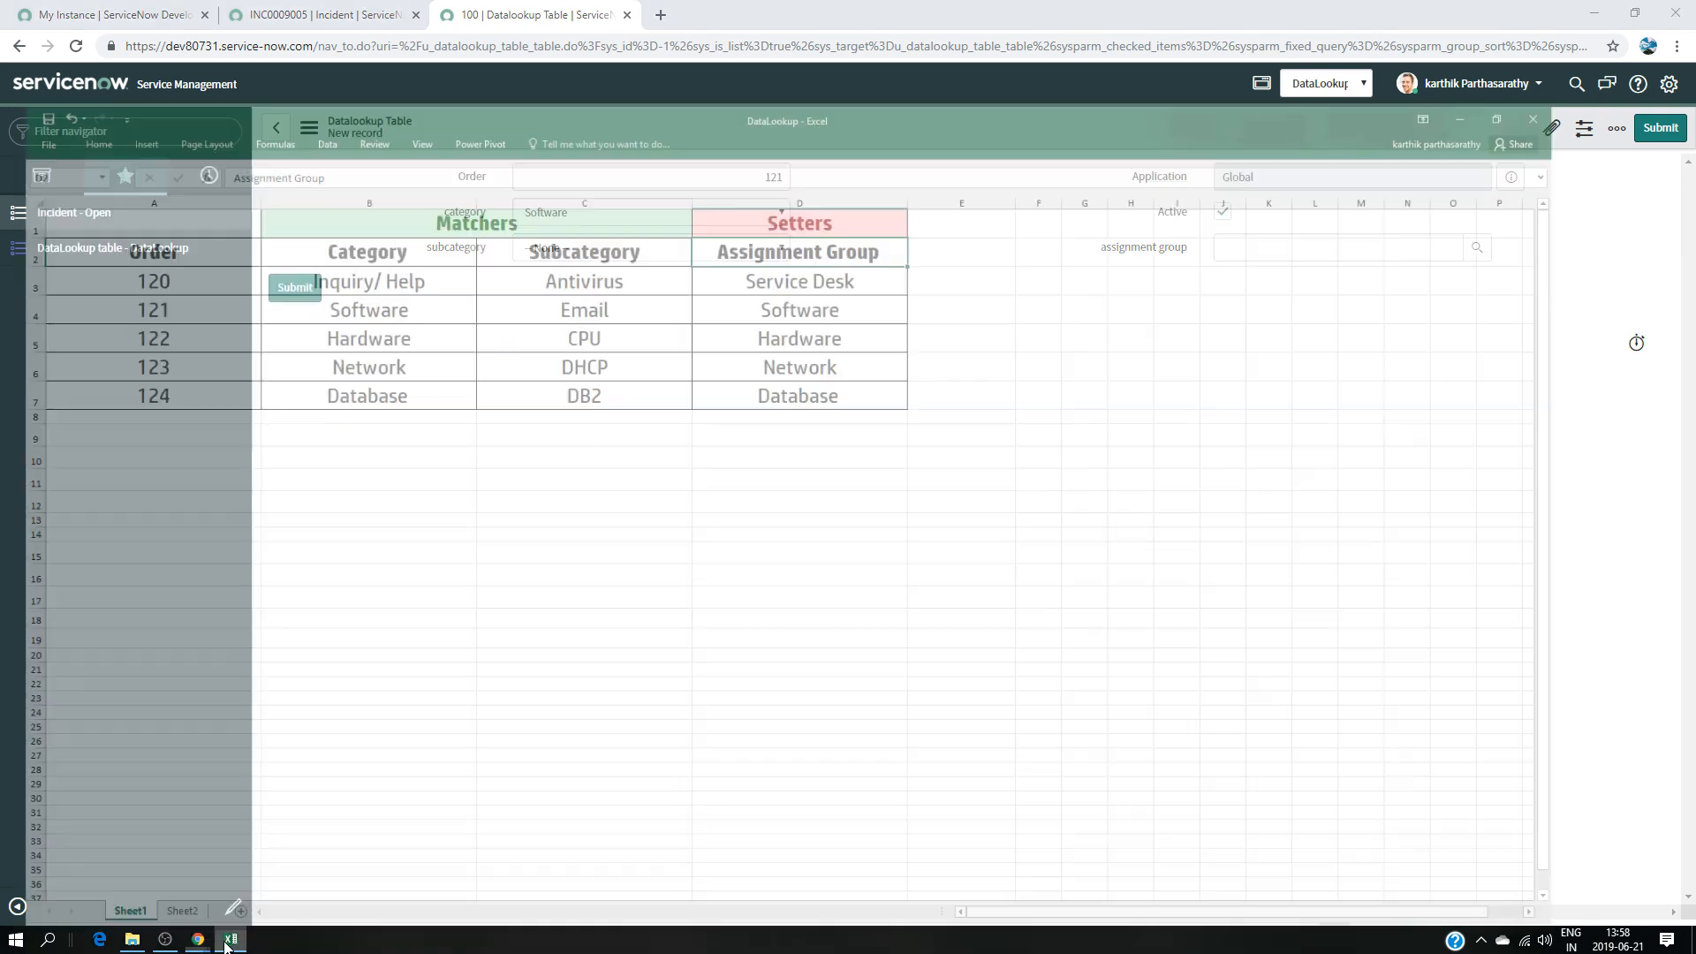
{"action": "left_click", "coordinate": [227, 941]}
{"action": "left_click", "coordinate": [689, 250]}
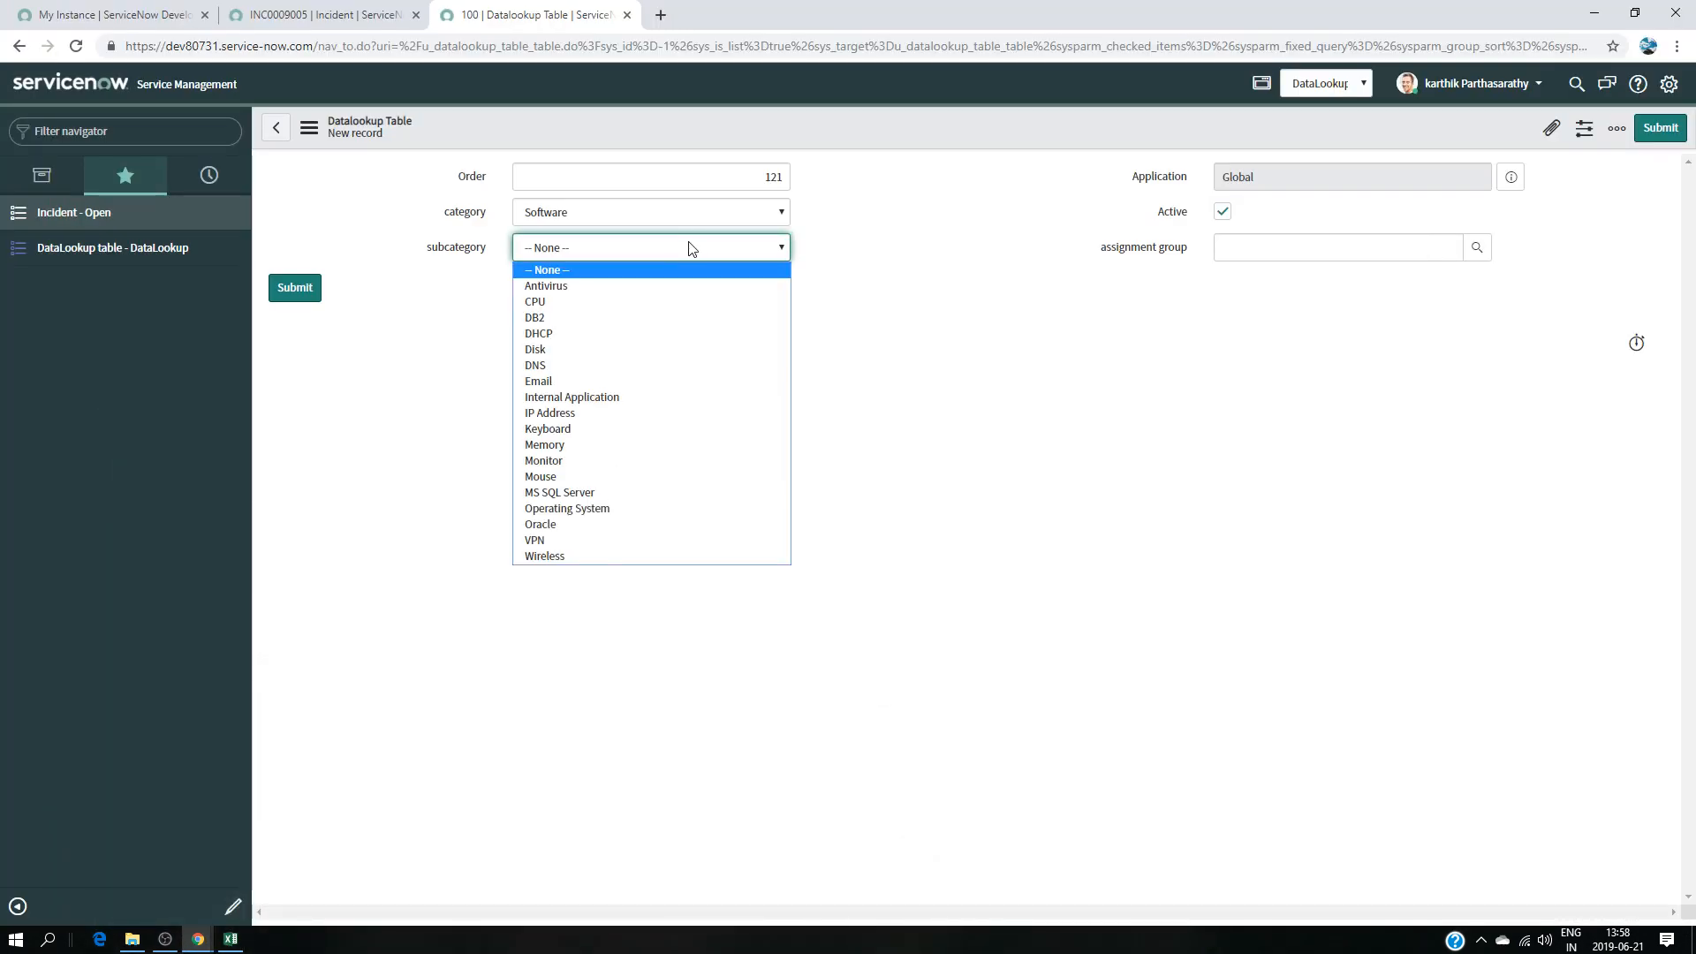
{"action": "left_click", "coordinate": [611, 380]}
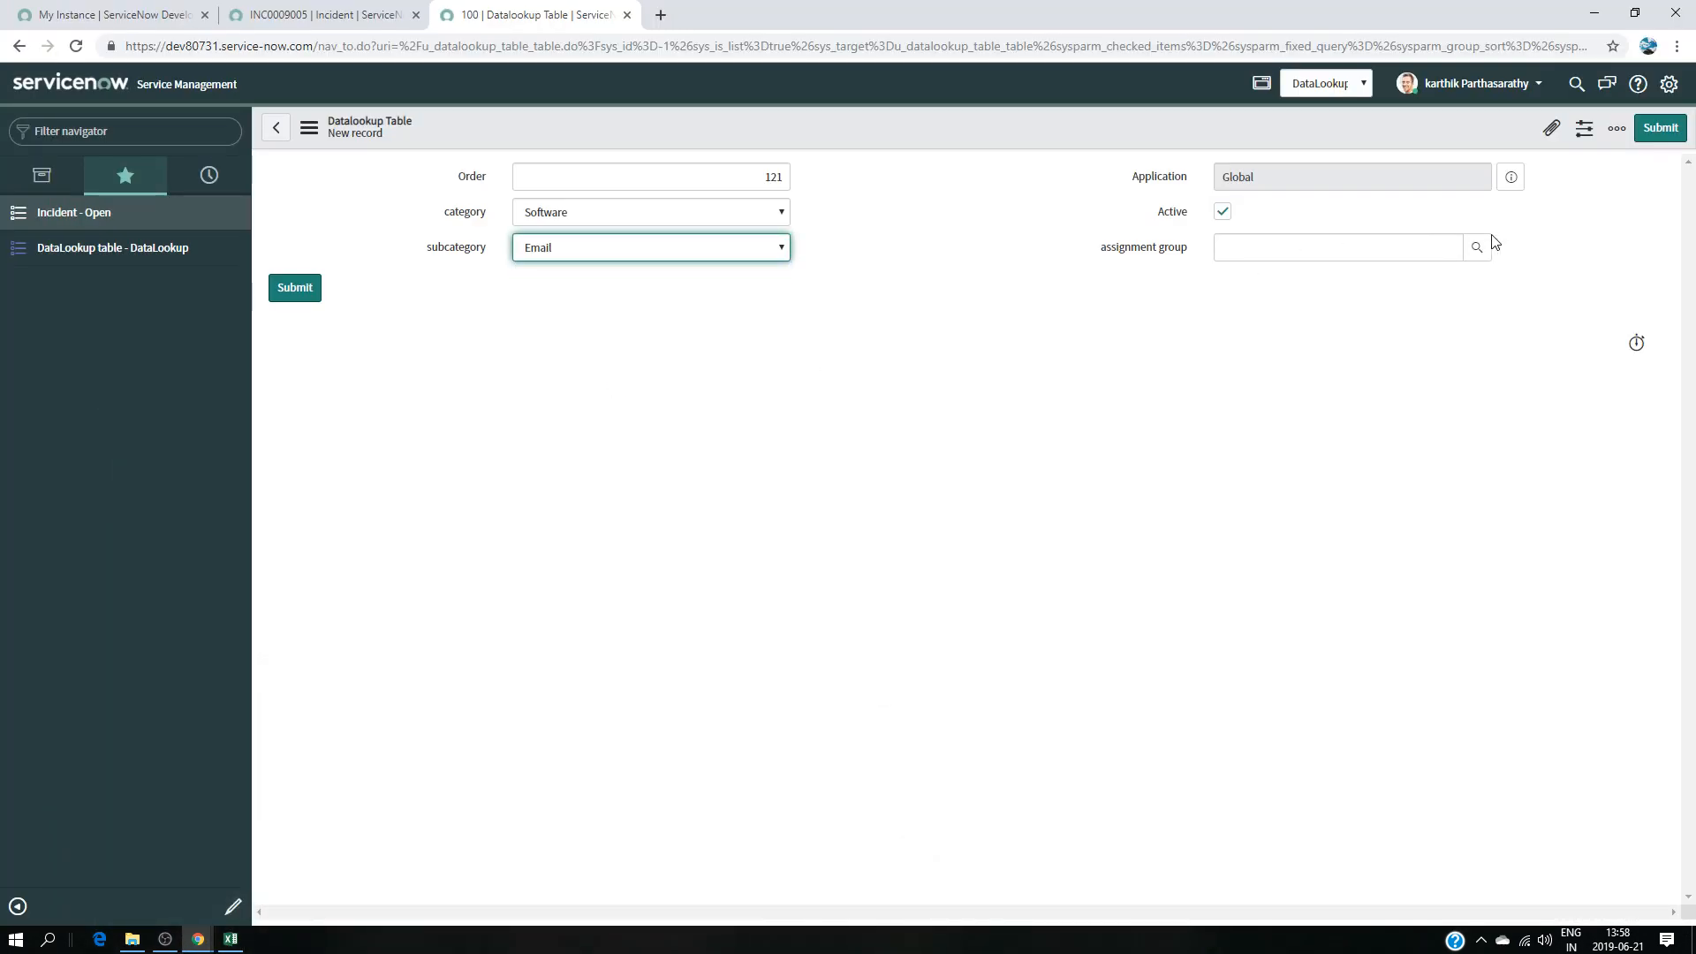
- Set the lookup record's assignment group to Software, submit it, and reopen the DataLookup table list
{"action": "left_click", "coordinate": [1477, 249]}
{"action": "type", "text": "soft"}
{"action": "key", "text": "Return"}
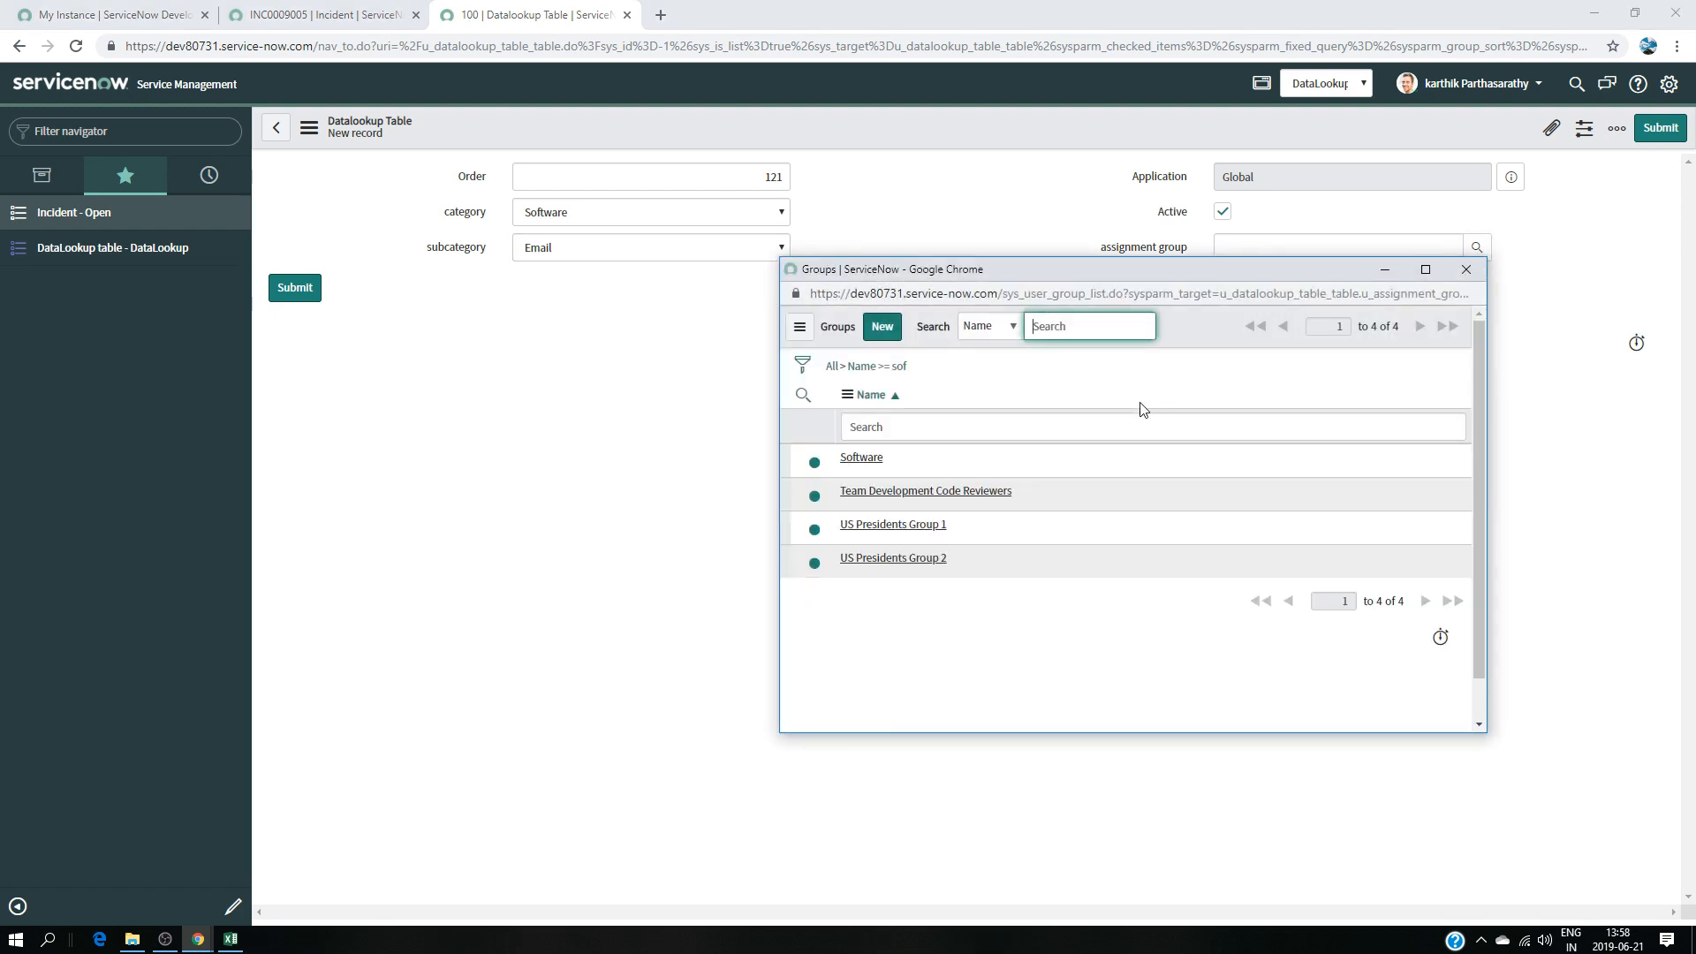
{"action": "left_click", "coordinate": [854, 457]}
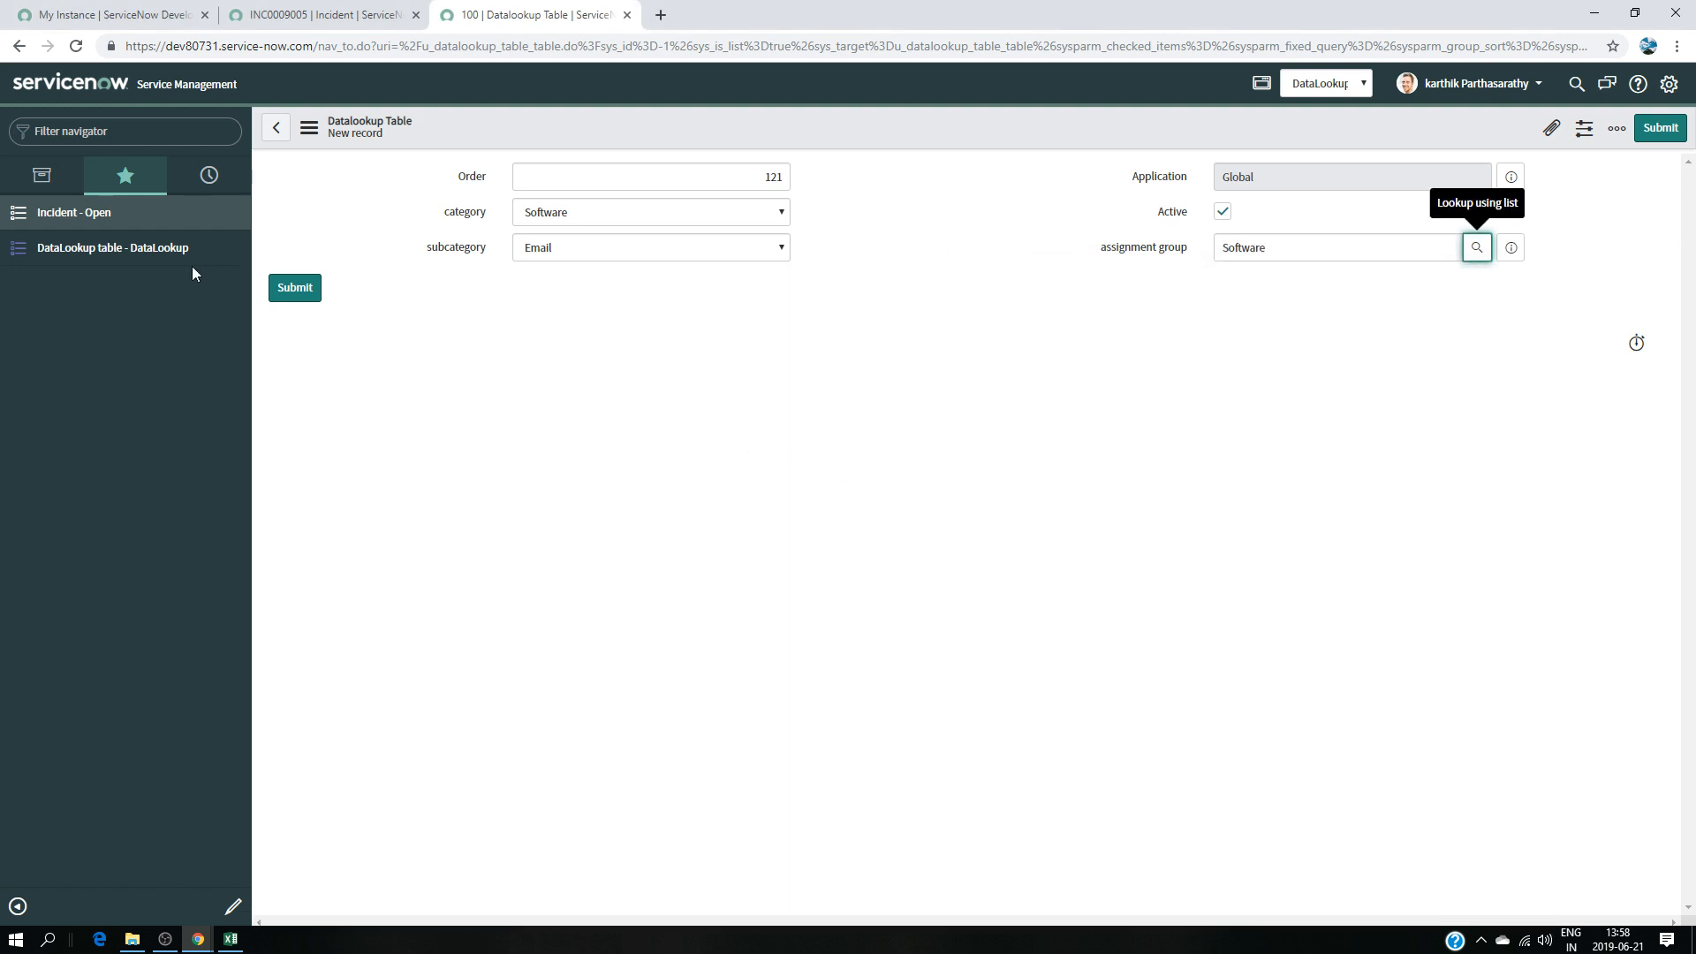
{"action": "left_click", "coordinate": [285, 289]}
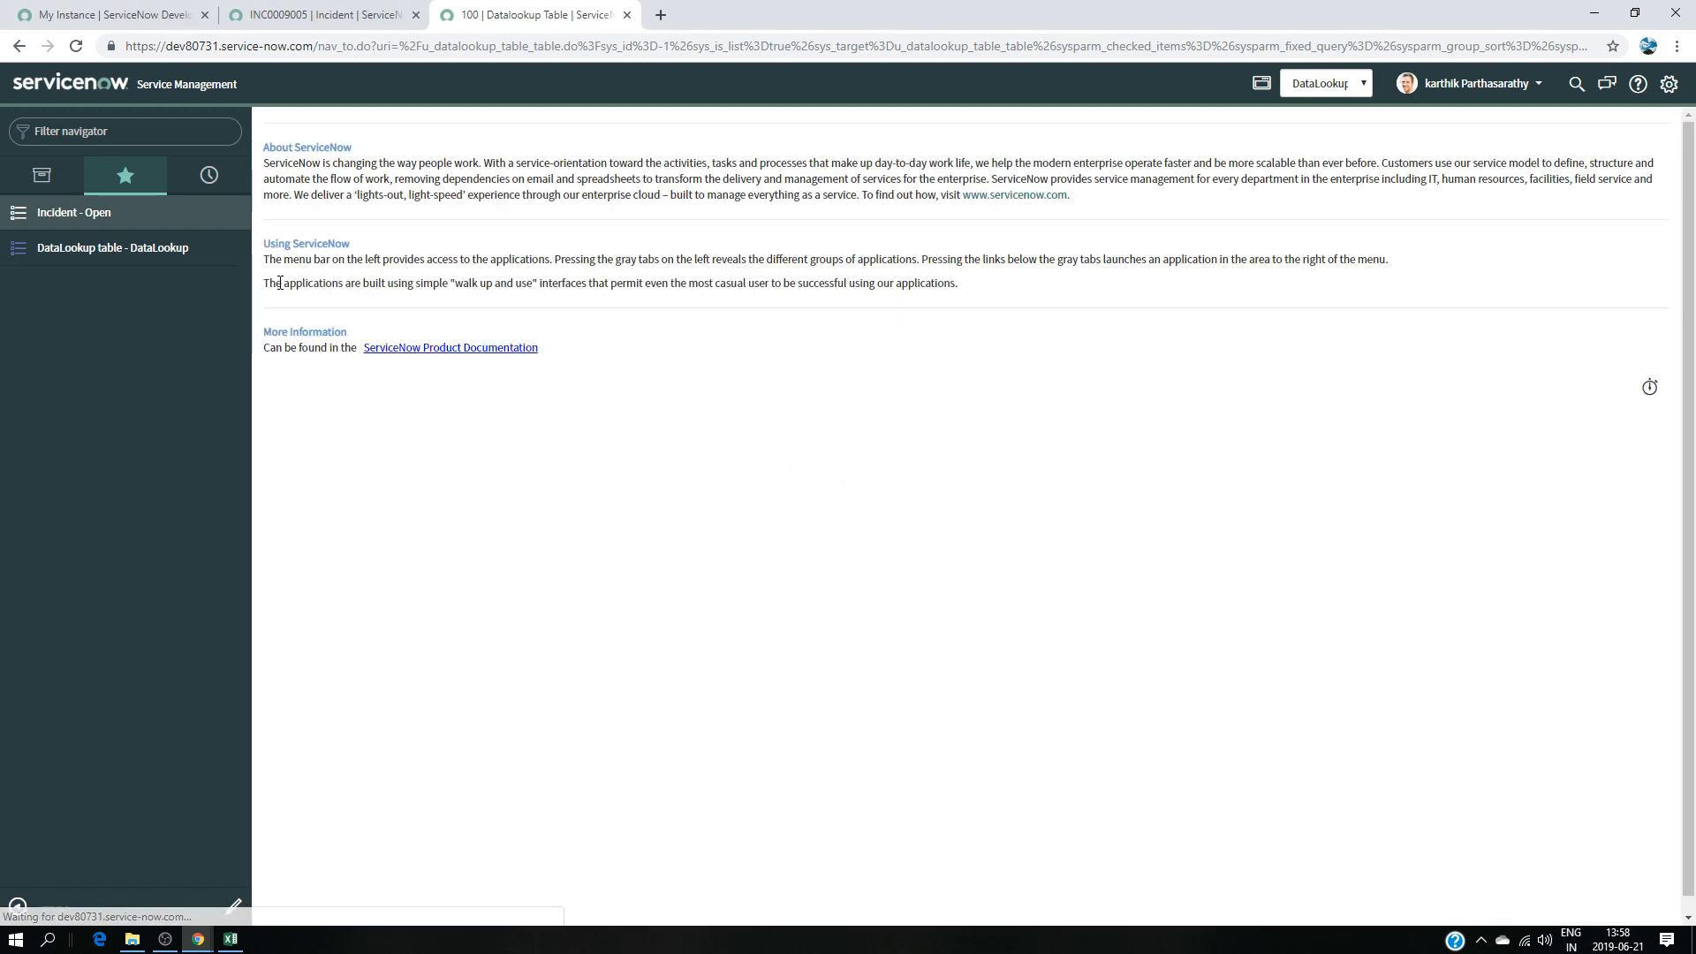
{"action": "left_click", "coordinate": [187, 261]}
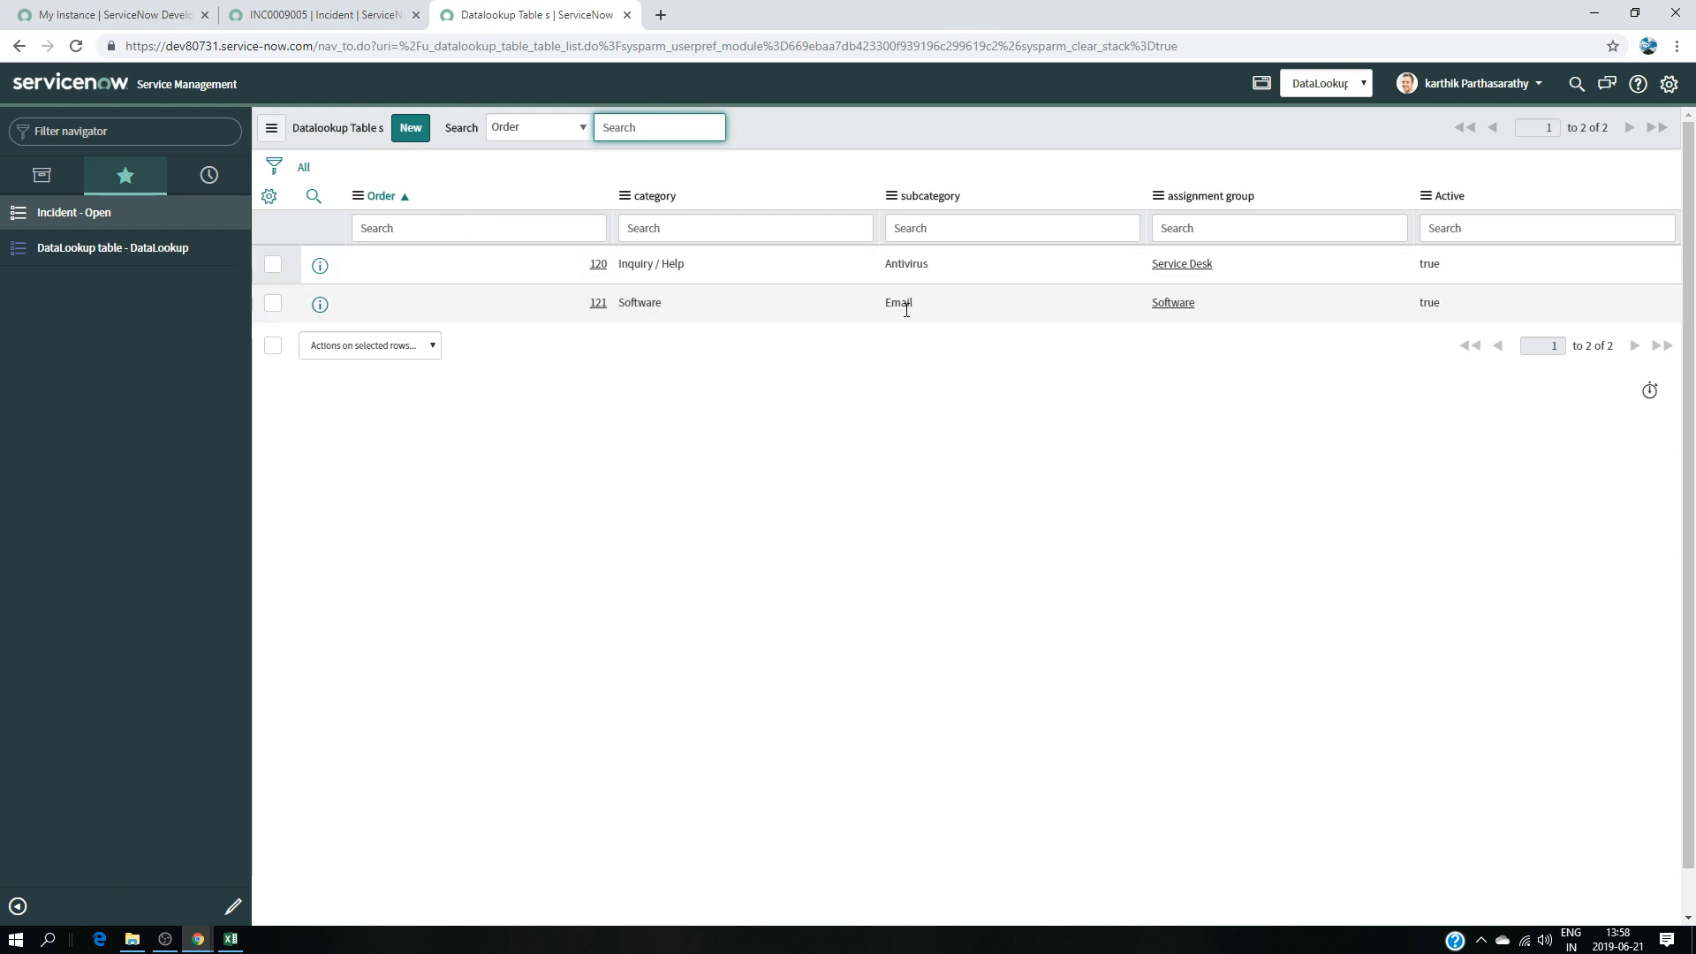
- Start a new lookup record with category Hardware and subcategory CPU, checking the matching row in the Excel workbook
{"action": "left_click", "coordinate": [411, 128]}
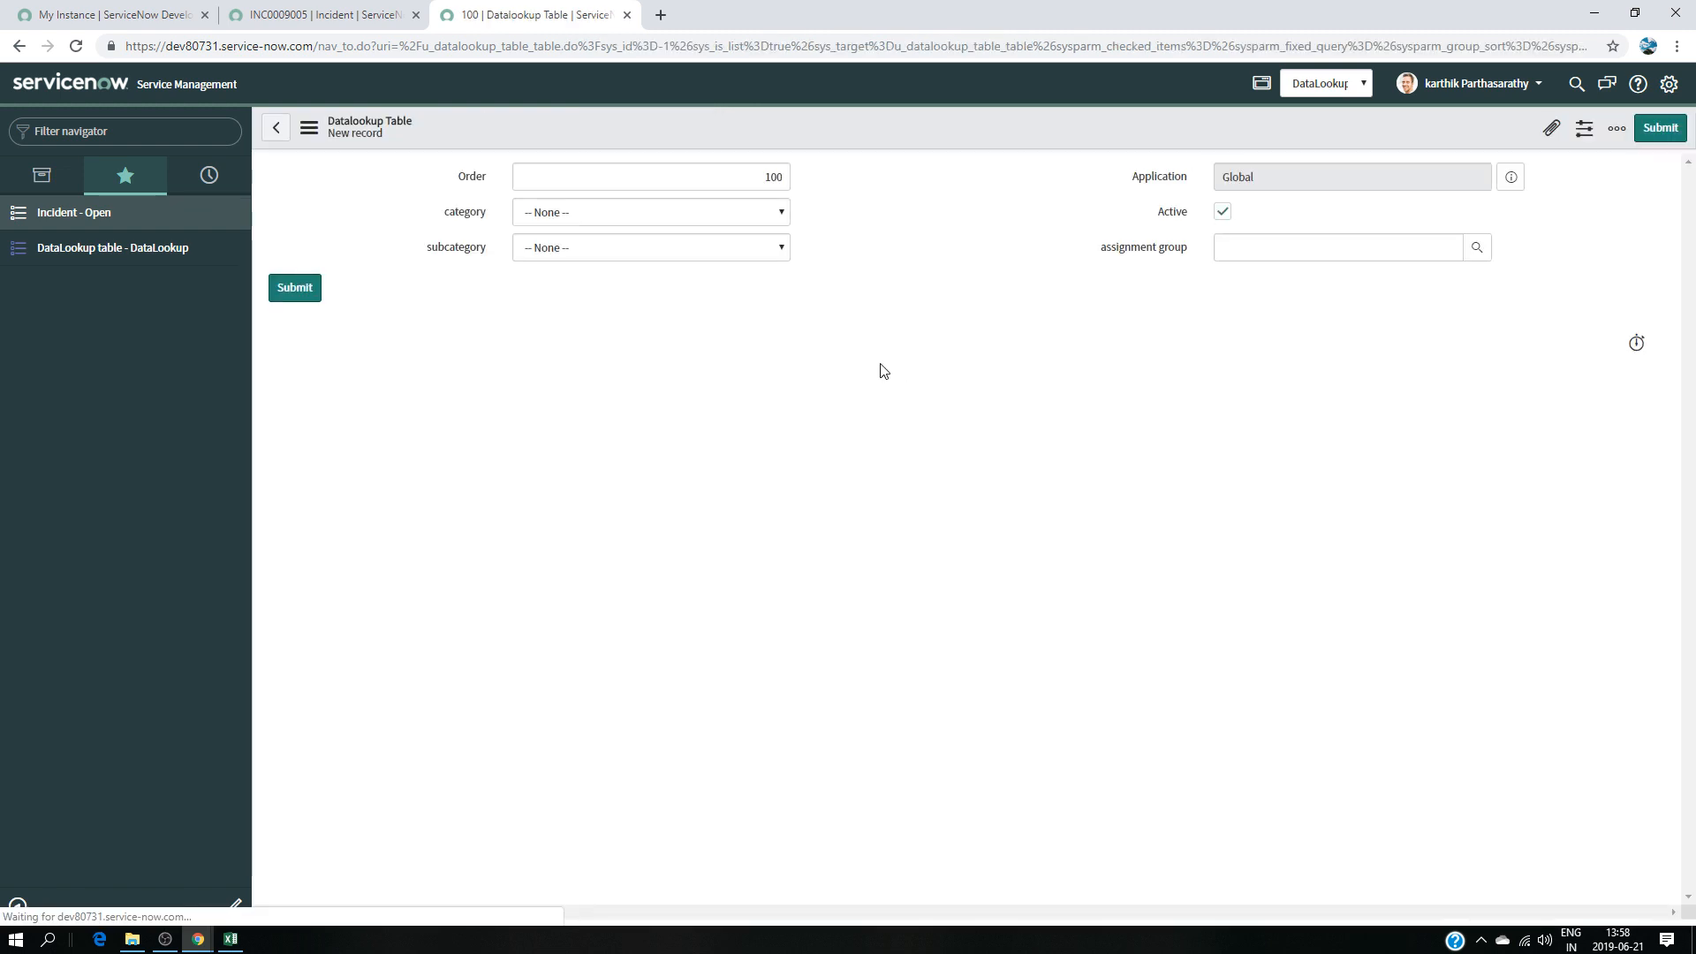
{"action": "left_click", "coordinate": [740, 212]}
{"action": "left_click", "coordinate": [692, 283]}
{"action": "left_click", "coordinate": [708, 247]}
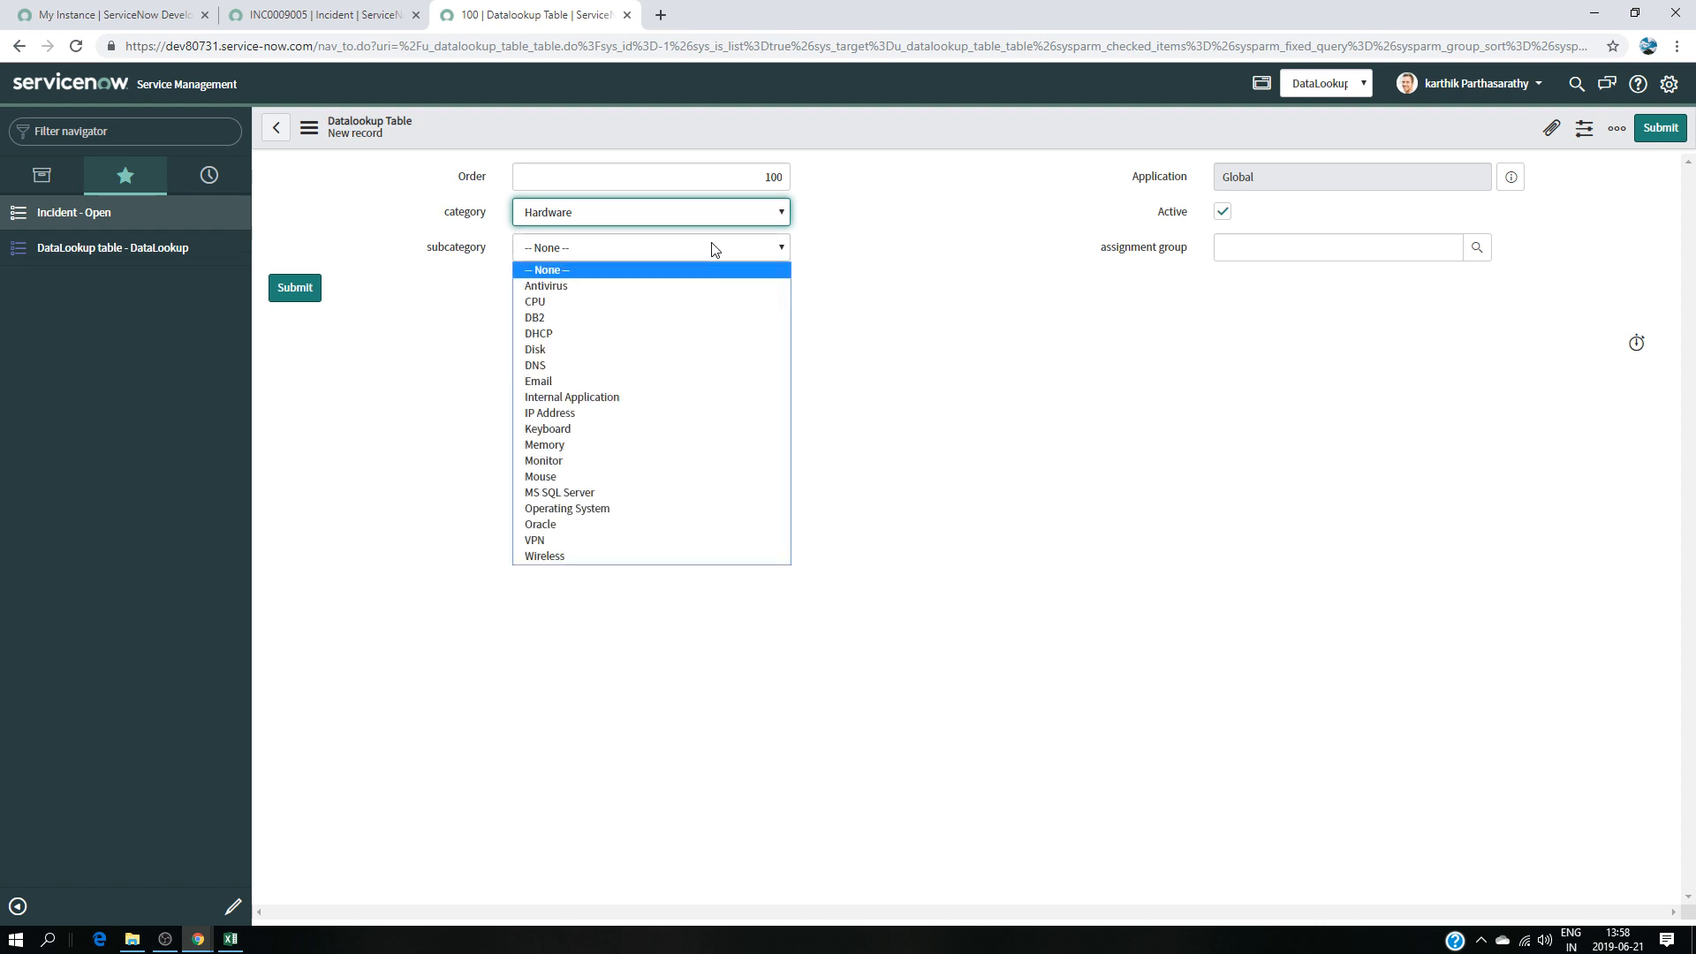
{"action": "left_click", "coordinate": [233, 940]}
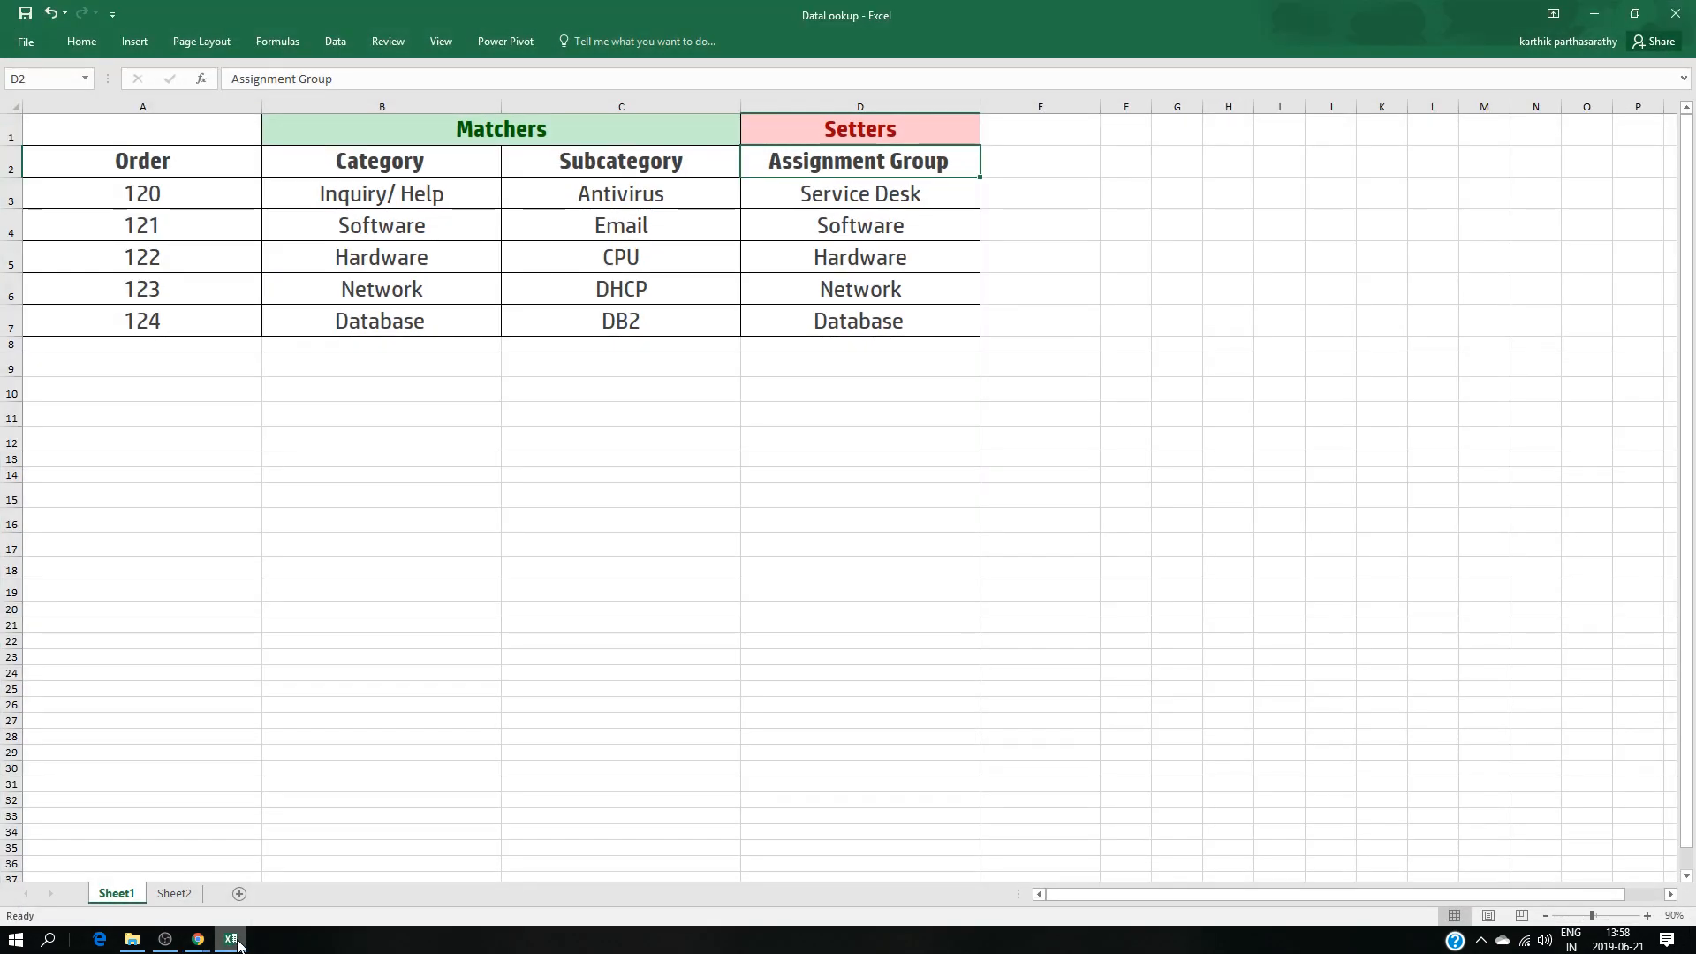
{"action": "left_click", "coordinate": [234, 940]}
{"action": "left_click", "coordinate": [708, 249]}
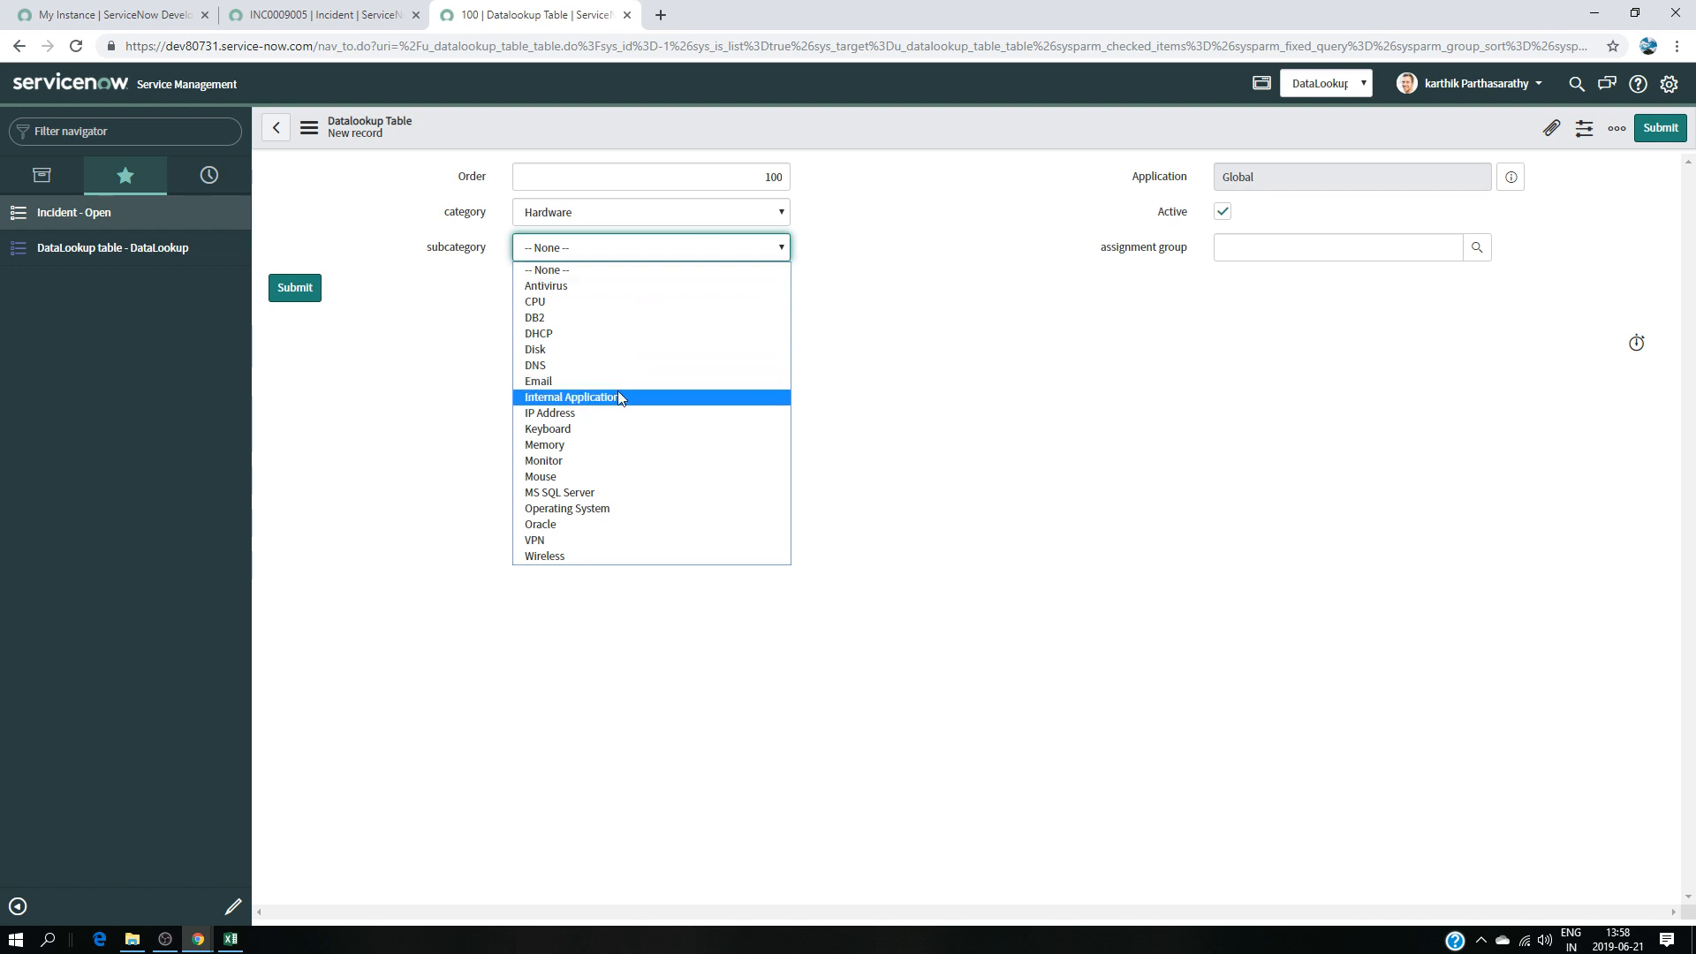
{"action": "left_click", "coordinate": [606, 301]}
- Set the lookup record's assignment group to Hardware and its order to 122, and submit the record
{"action": "left_click", "coordinate": [1338, 248]}
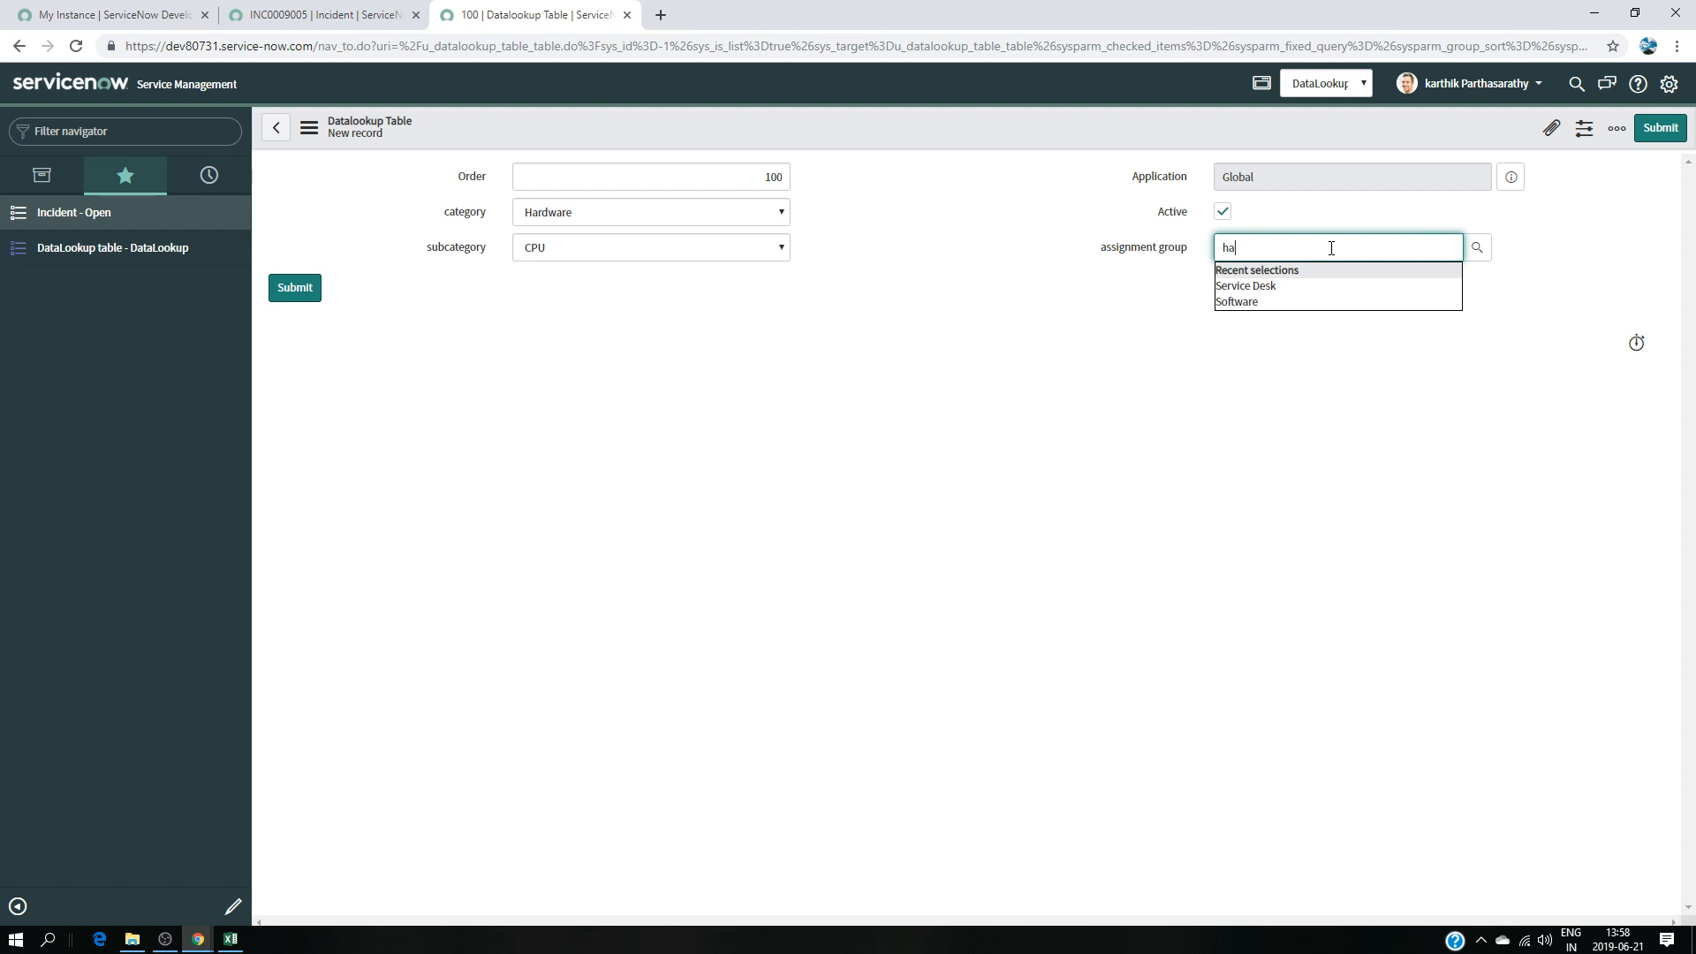
{"action": "left_click", "coordinate": [1304, 277]}
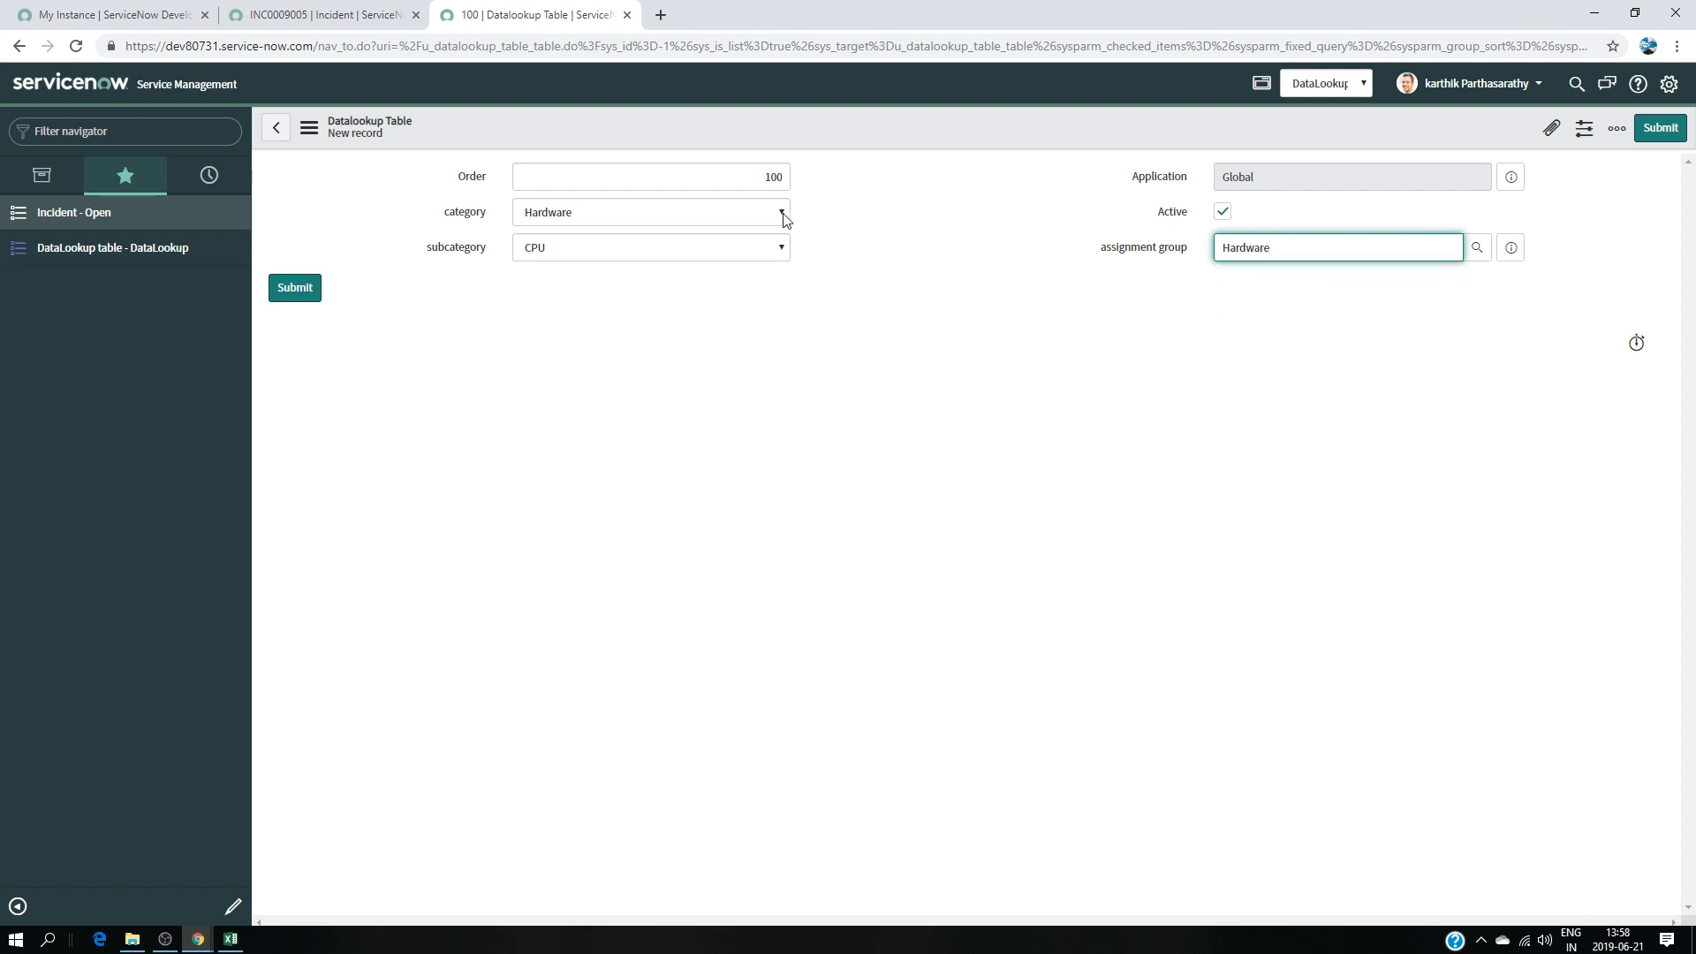
{"action": "left_click", "coordinate": [782, 176]}
{"action": "key", "text": "BackSpace"}
{"action": "key", "text": "BackSpace"}
{"action": "key", "text": "BackSpace"}
{"action": "type", "text": "122"}
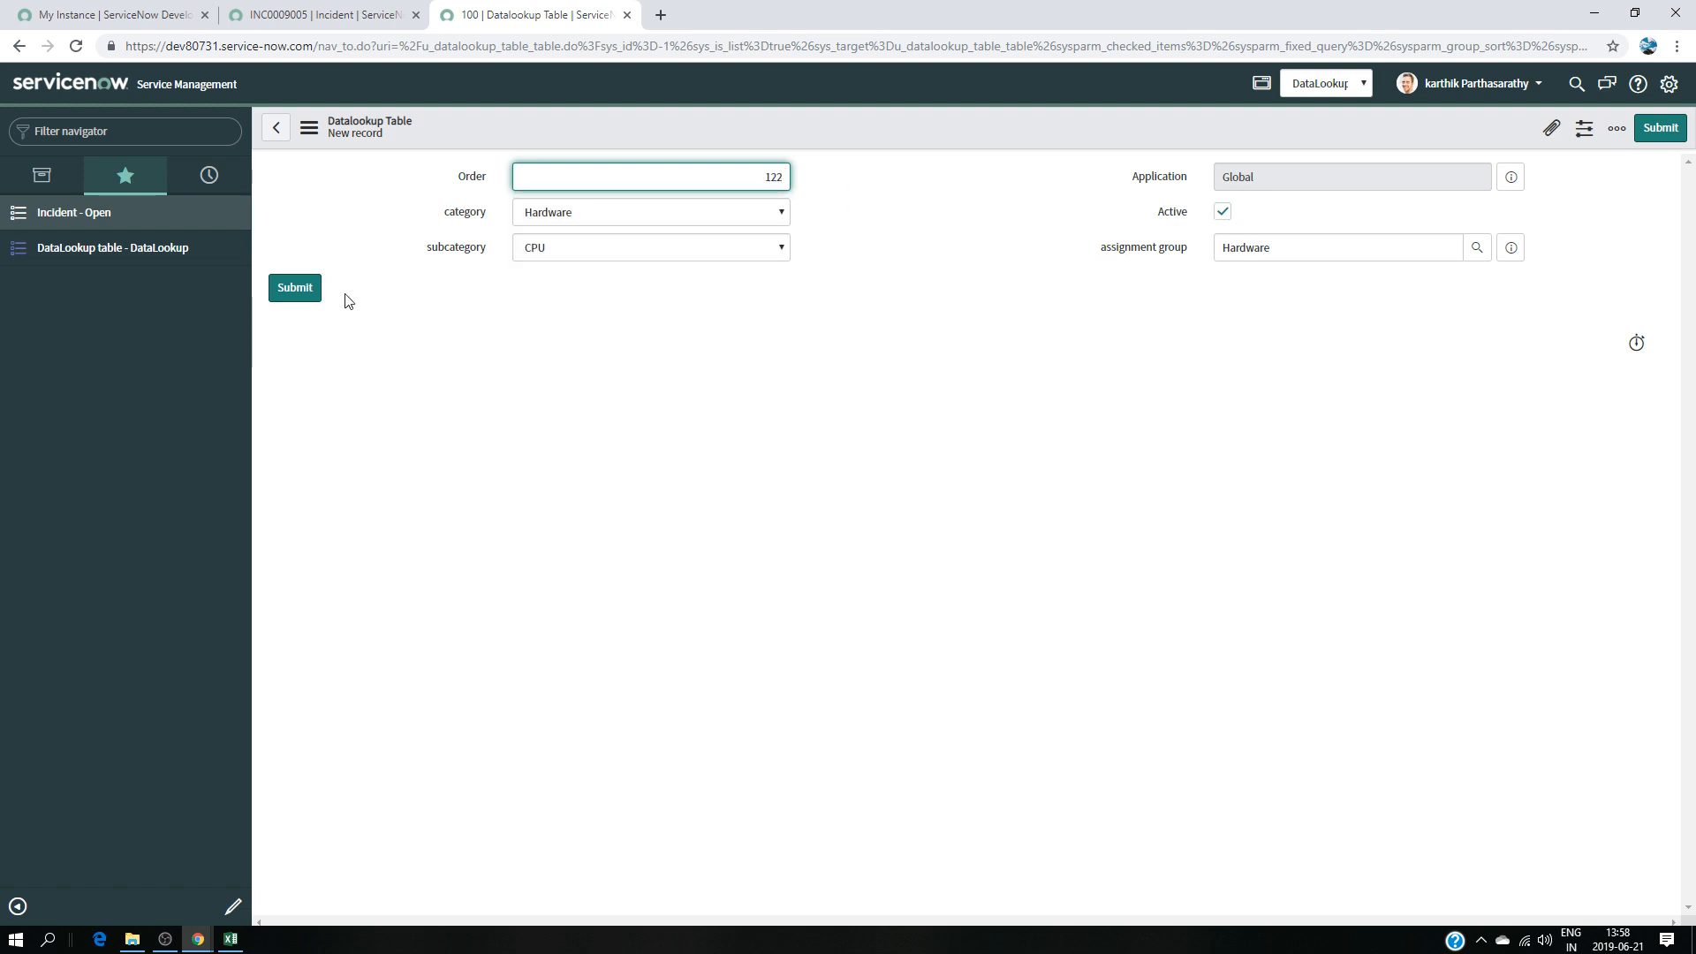
{"action": "left_click", "coordinate": [318, 292]}
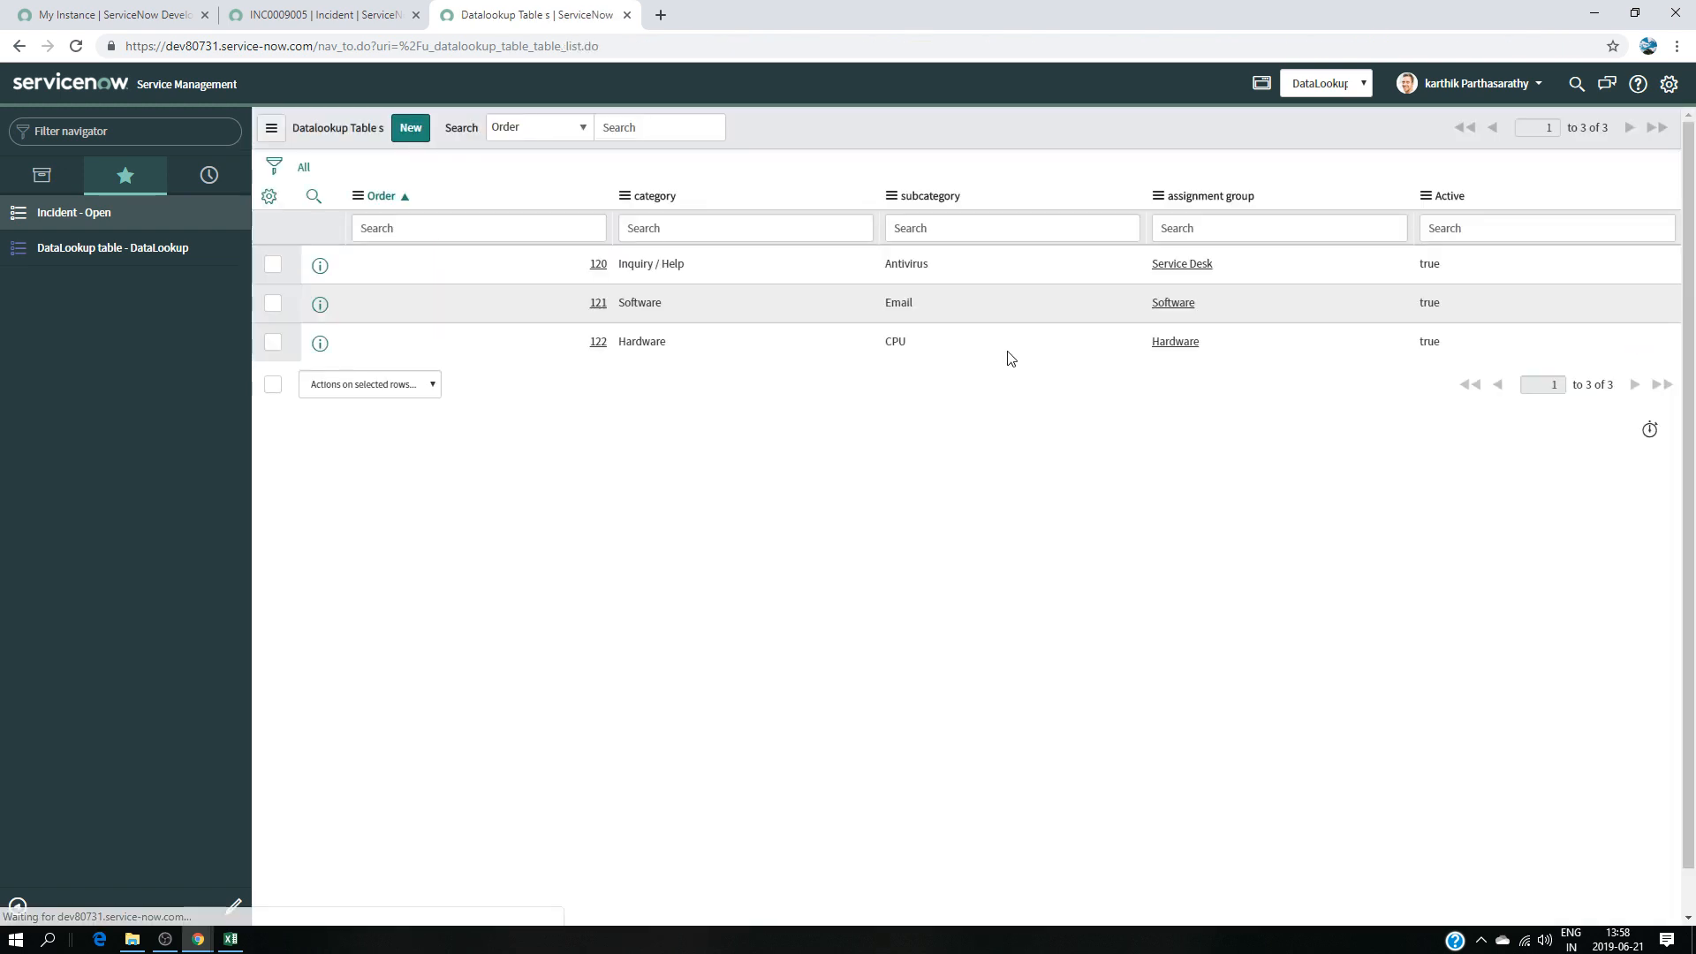
- Start a new lookup record with category Network and subcategory DHCP
{"action": "left_click", "coordinate": [411, 127]}
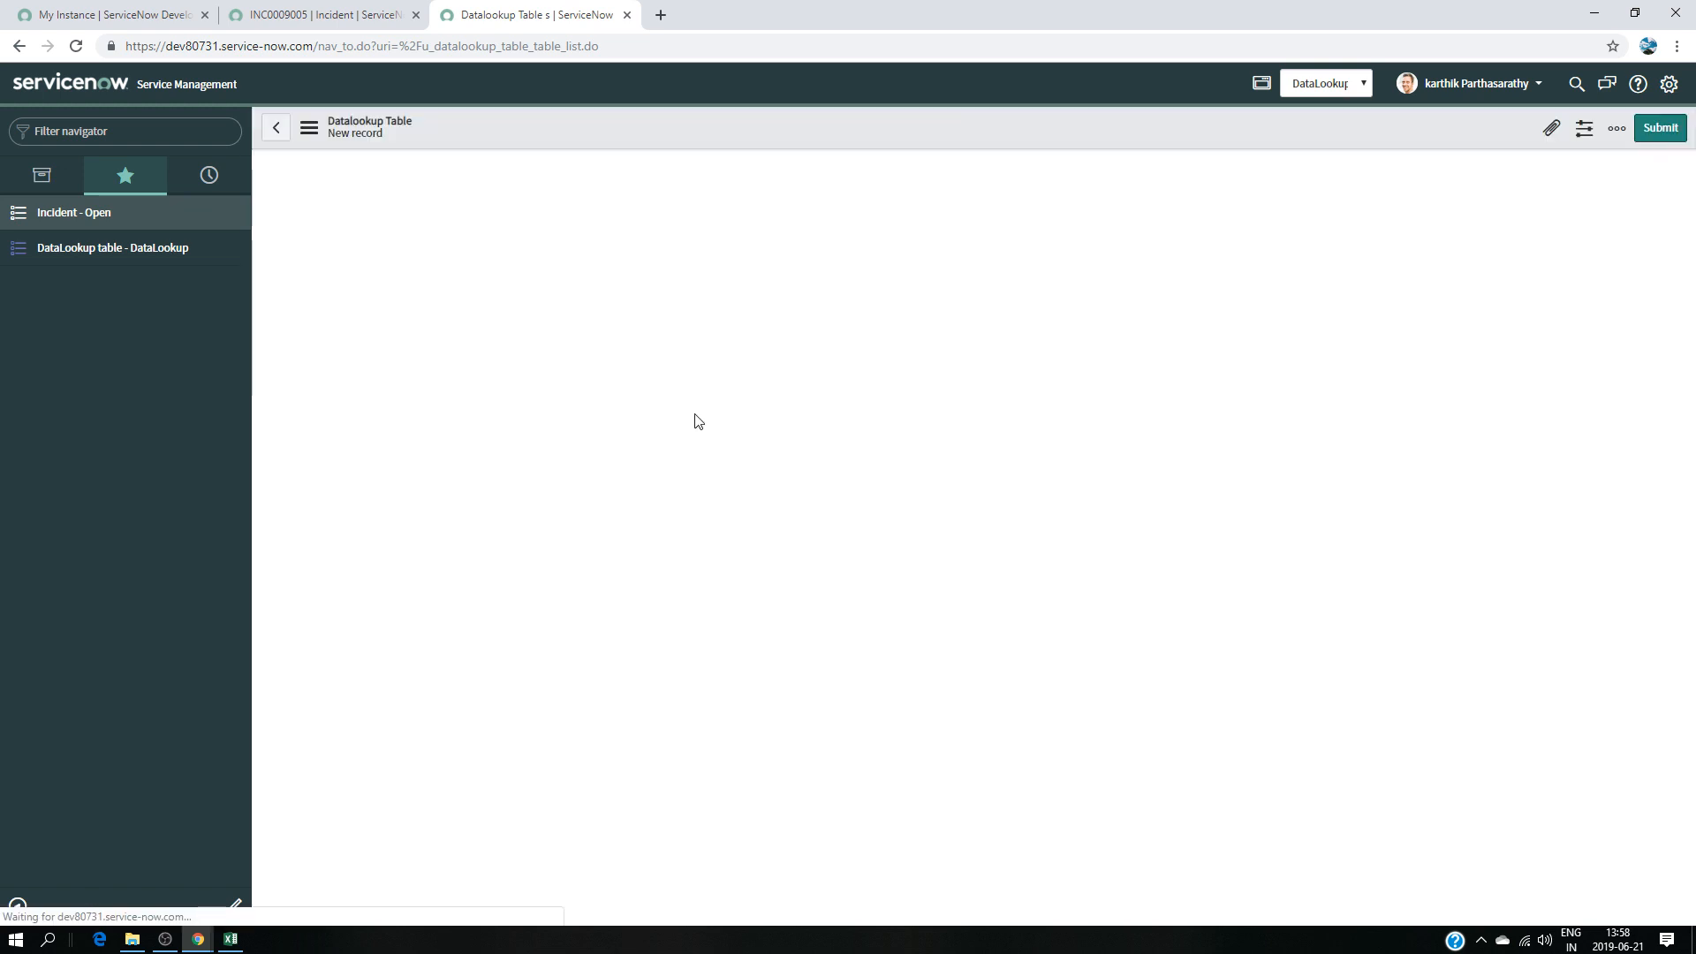
{"action": "left_click", "coordinate": [680, 214]}
{"action": "left_click", "coordinate": [636, 298]}
{"action": "left_click", "coordinate": [707, 256]}
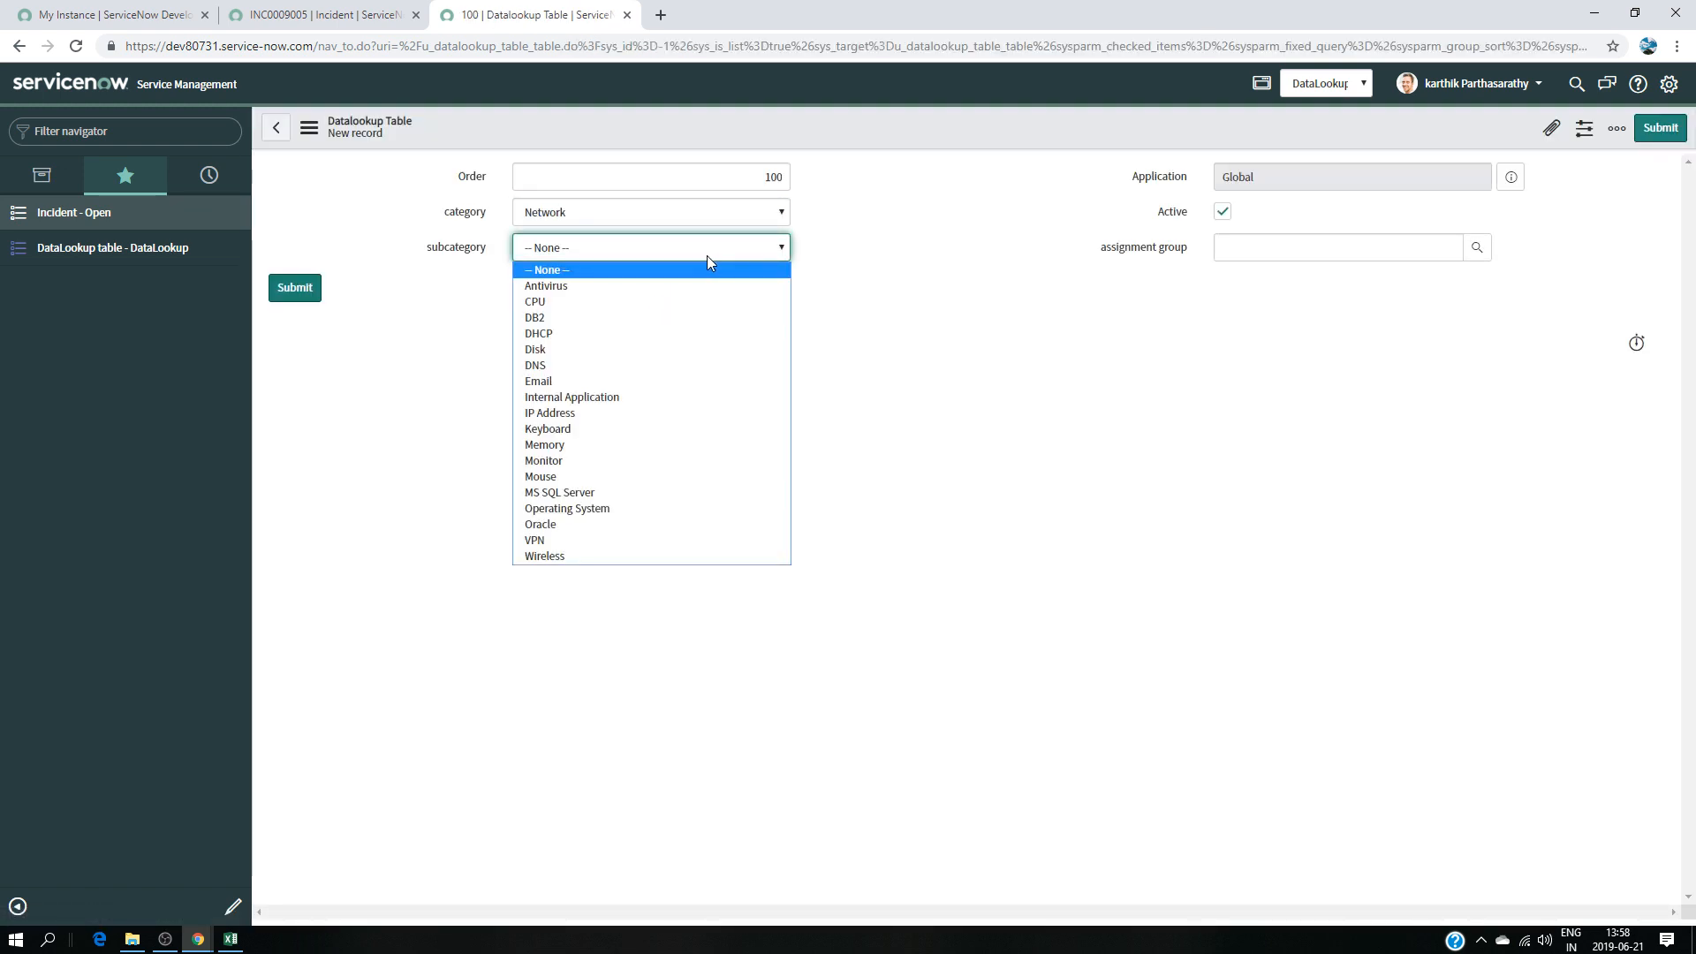
{"action": "left_click", "coordinate": [633, 334]}
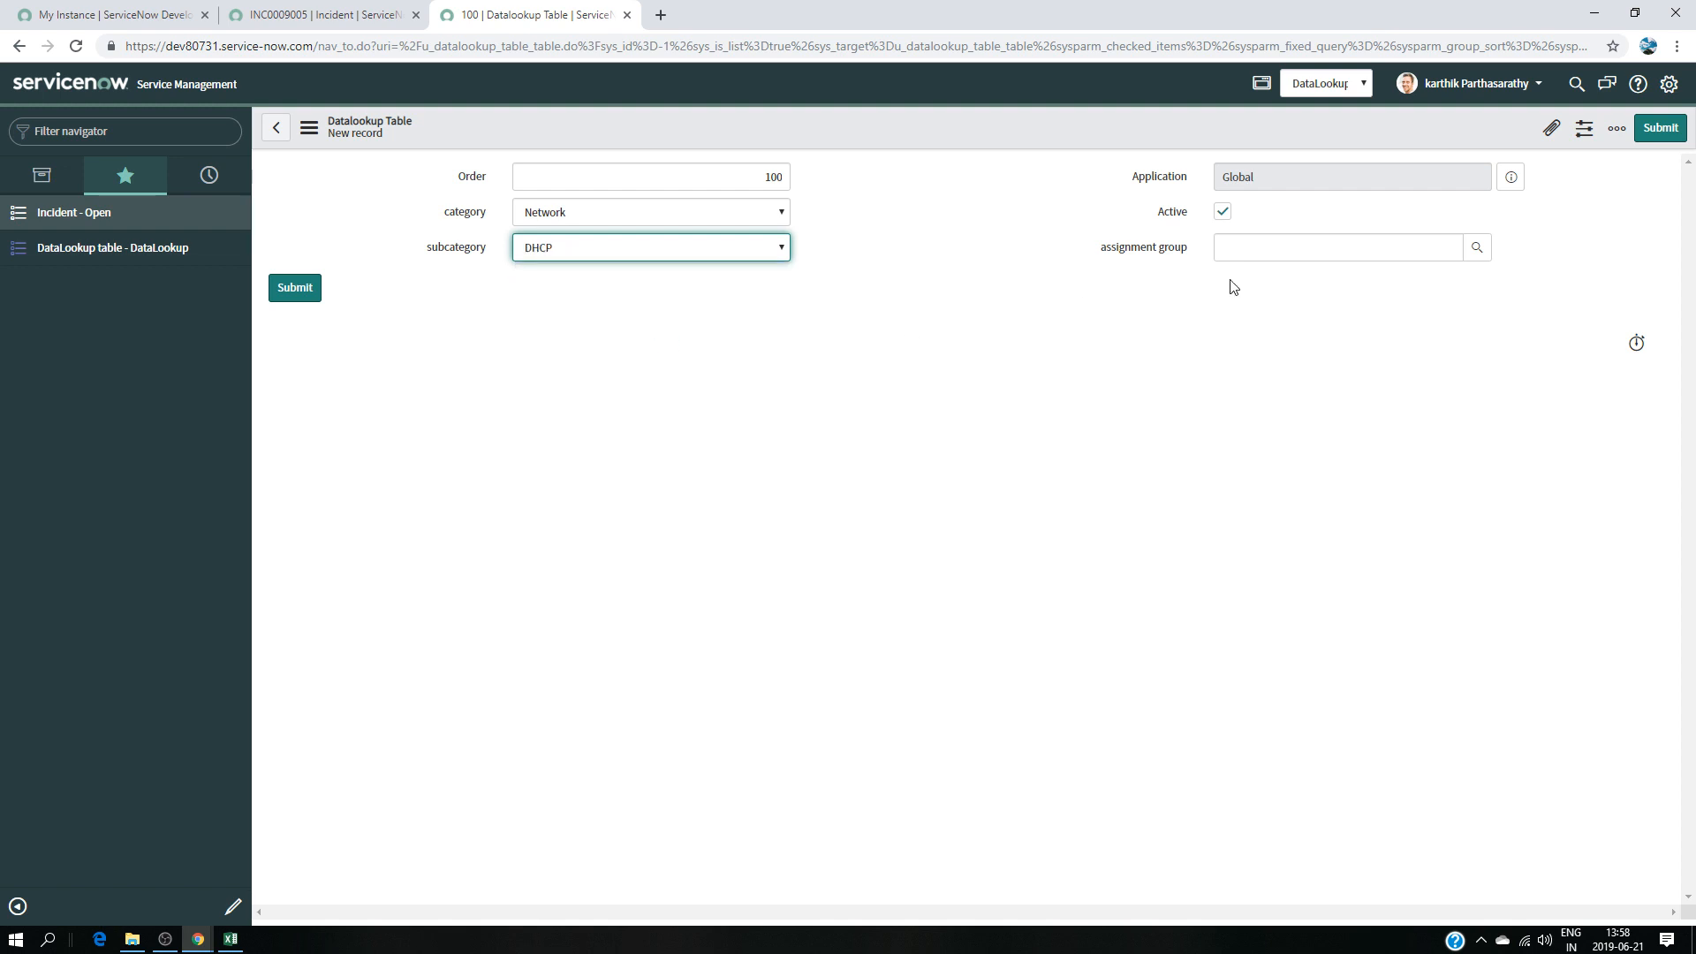
- Set the lookup record's assignment group to Network and its order to 123, and submit the record
{"action": "left_click", "coordinate": [1367, 245]}
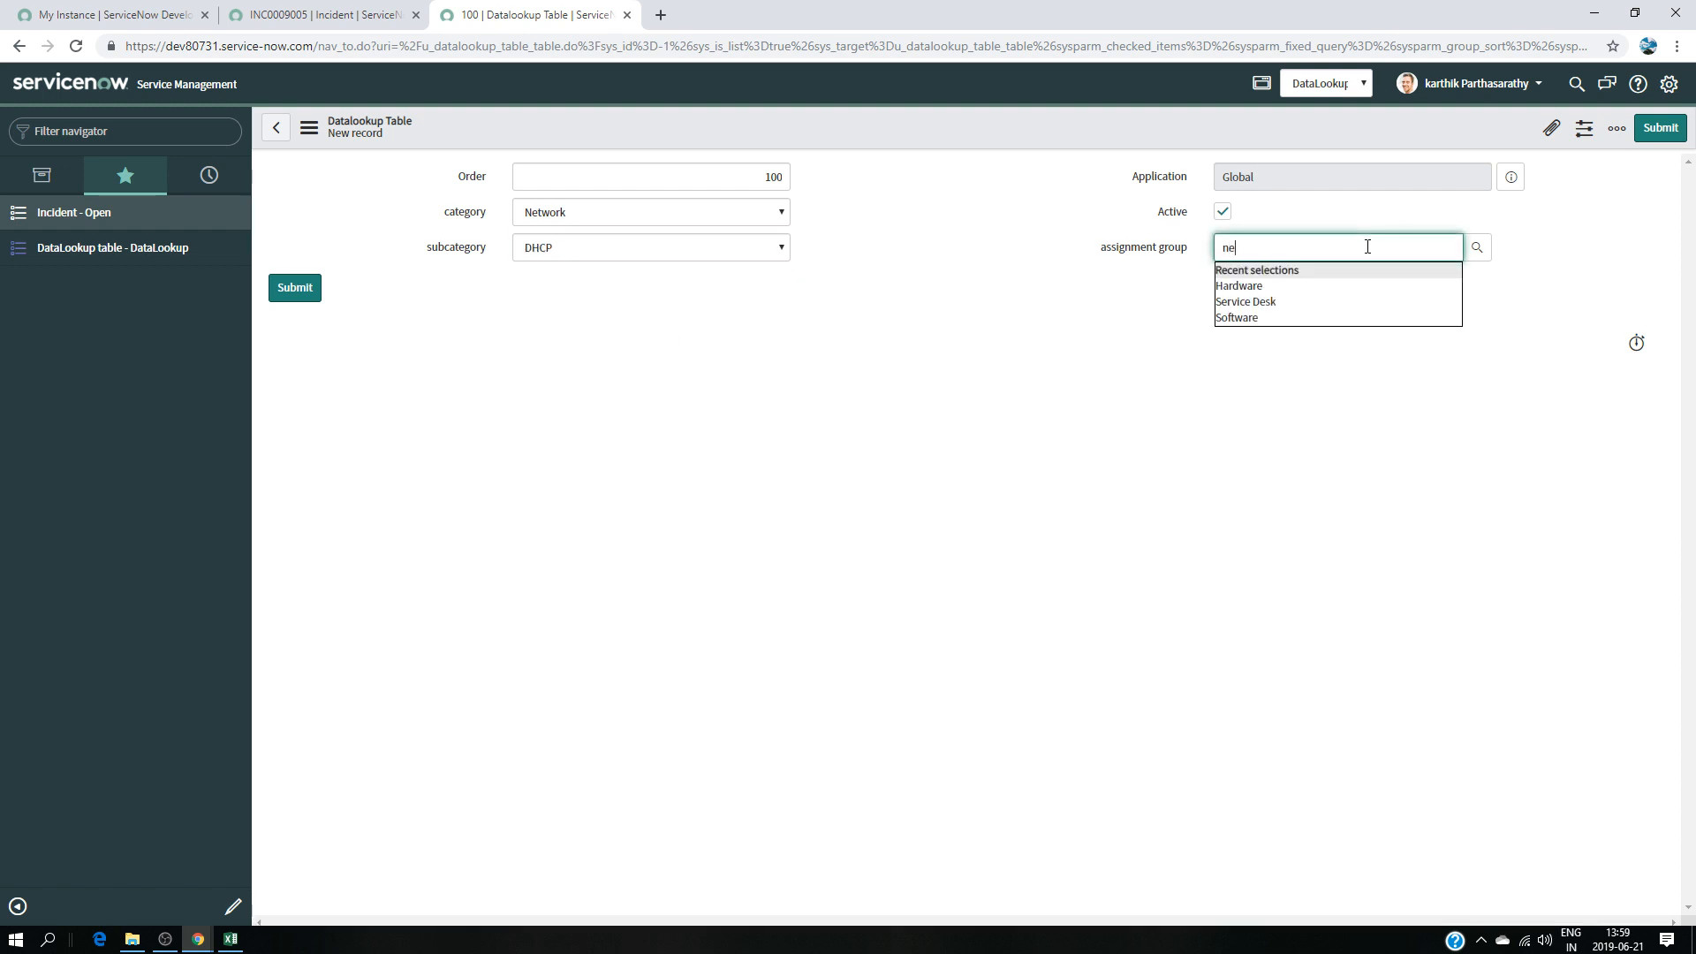
{"action": "type", "text": "ne"}
{"action": "left_click", "coordinate": [1328, 271]}
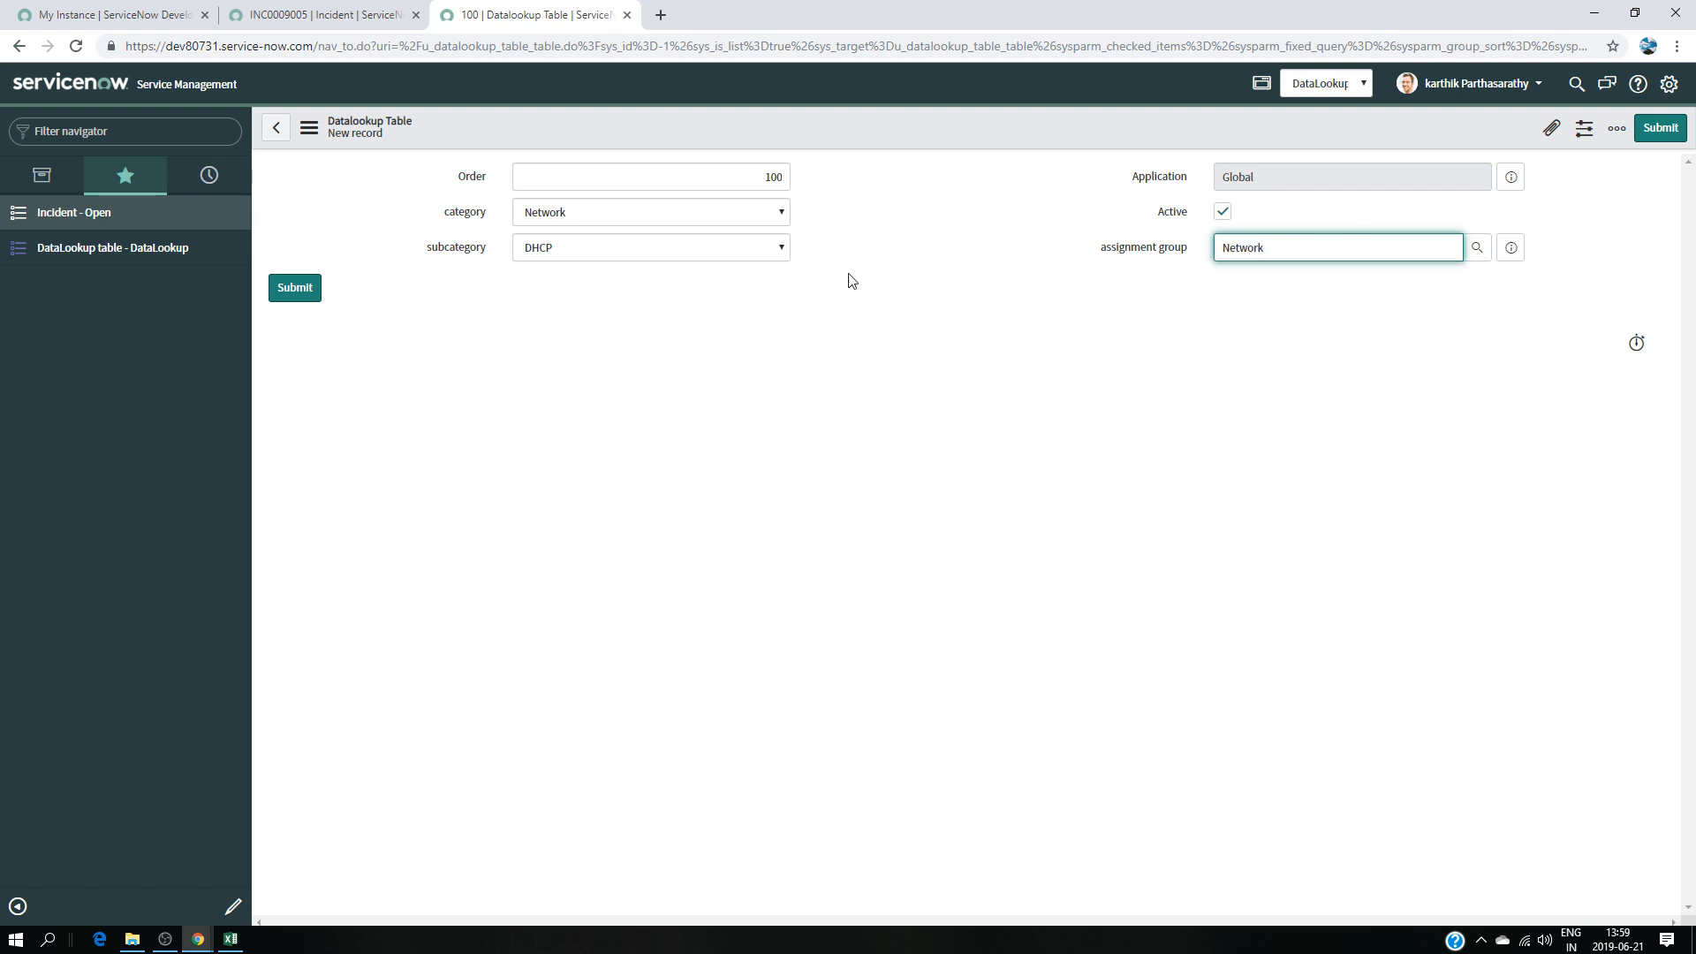
{"action": "left_click", "coordinate": [785, 176]}
{"action": "key", "text": "BackSpace"}
{"action": "key", "text": "BackSpace"}
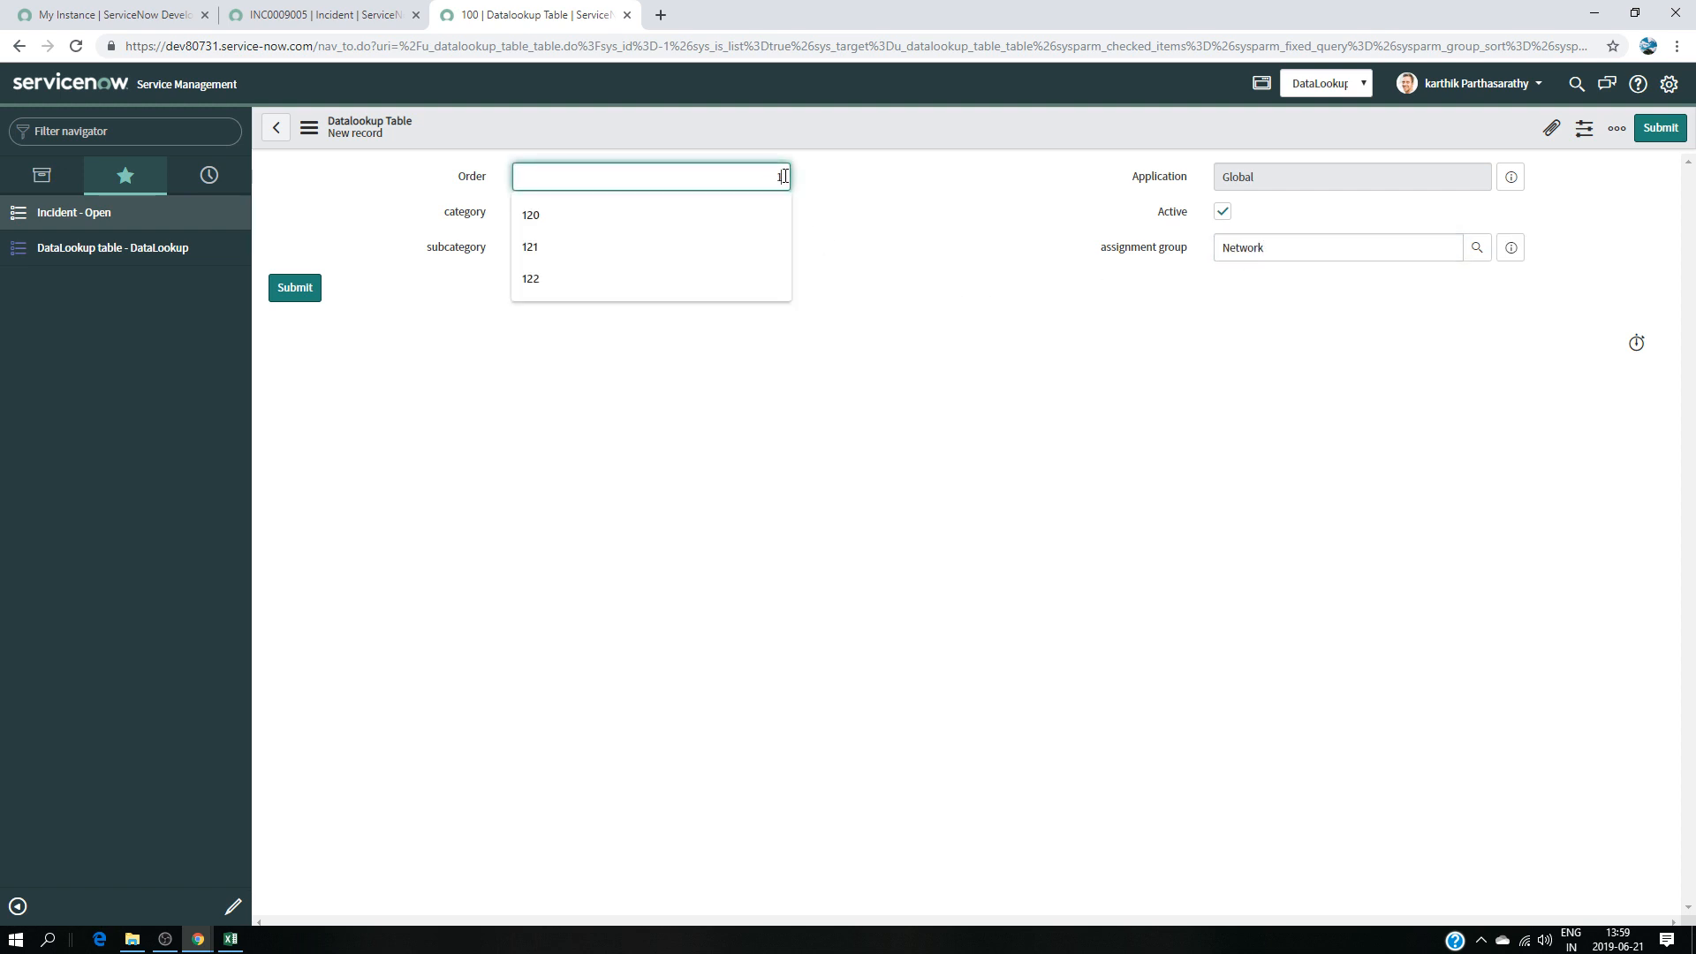
{"action": "type", "text": "23"}
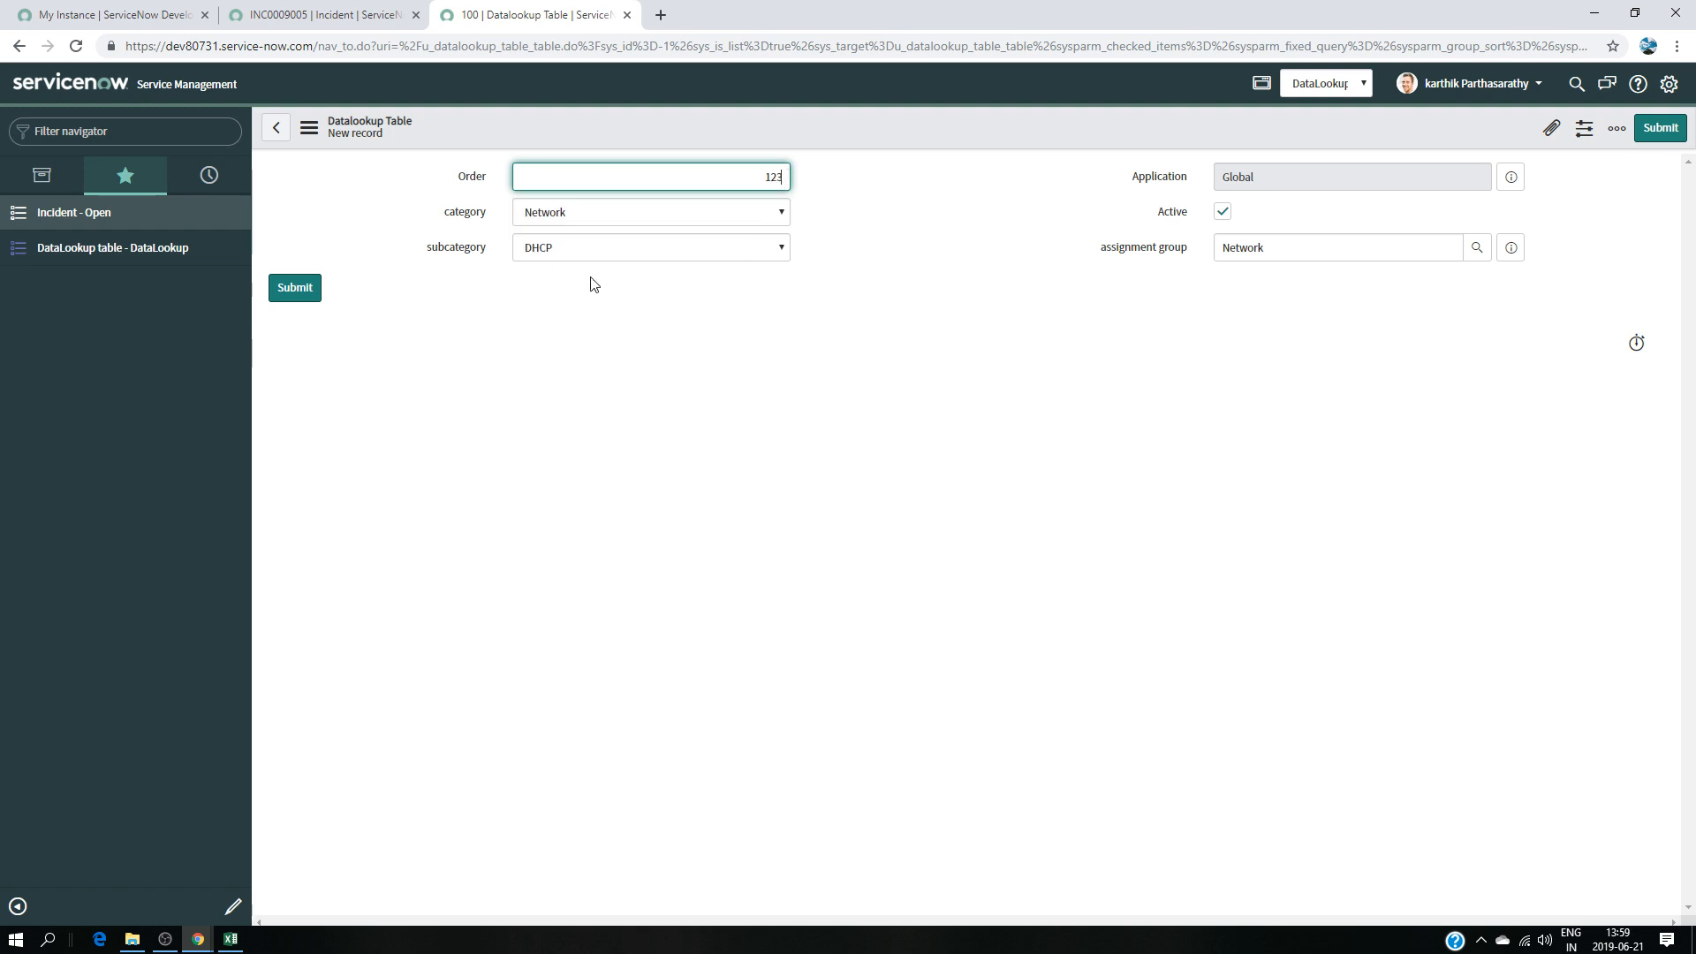
{"action": "left_click", "coordinate": [311, 288]}
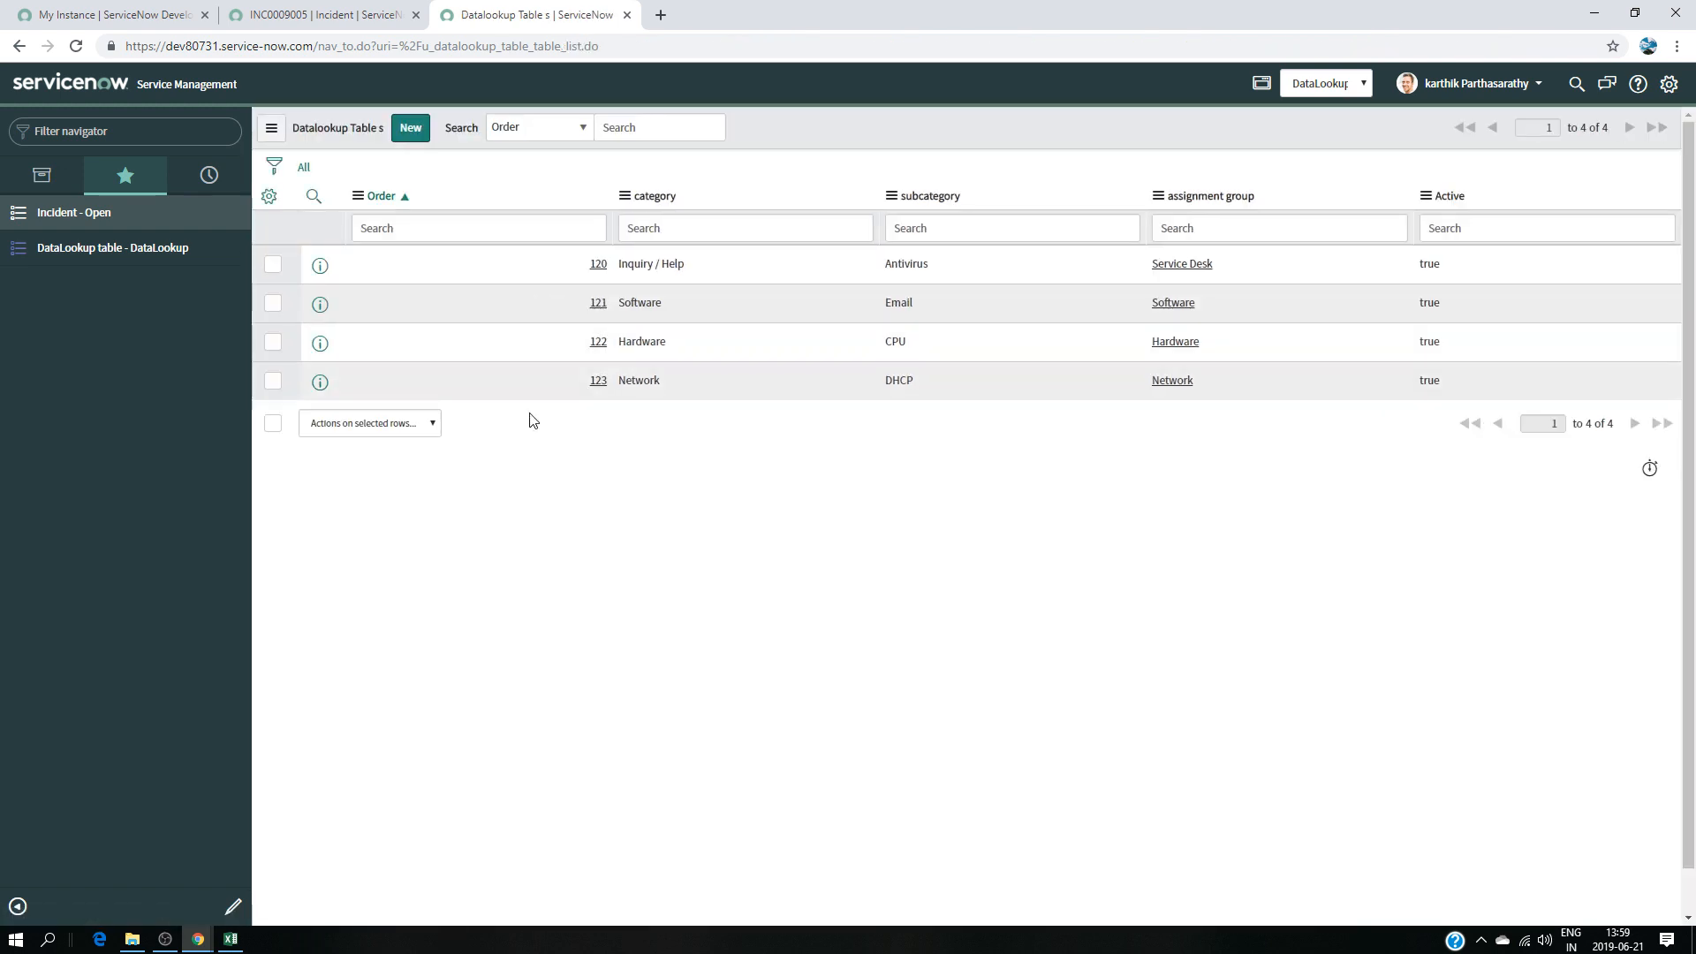
- Start another lookup record with category Database and subcategory DB2
{"action": "left_click", "coordinate": [411, 128]}
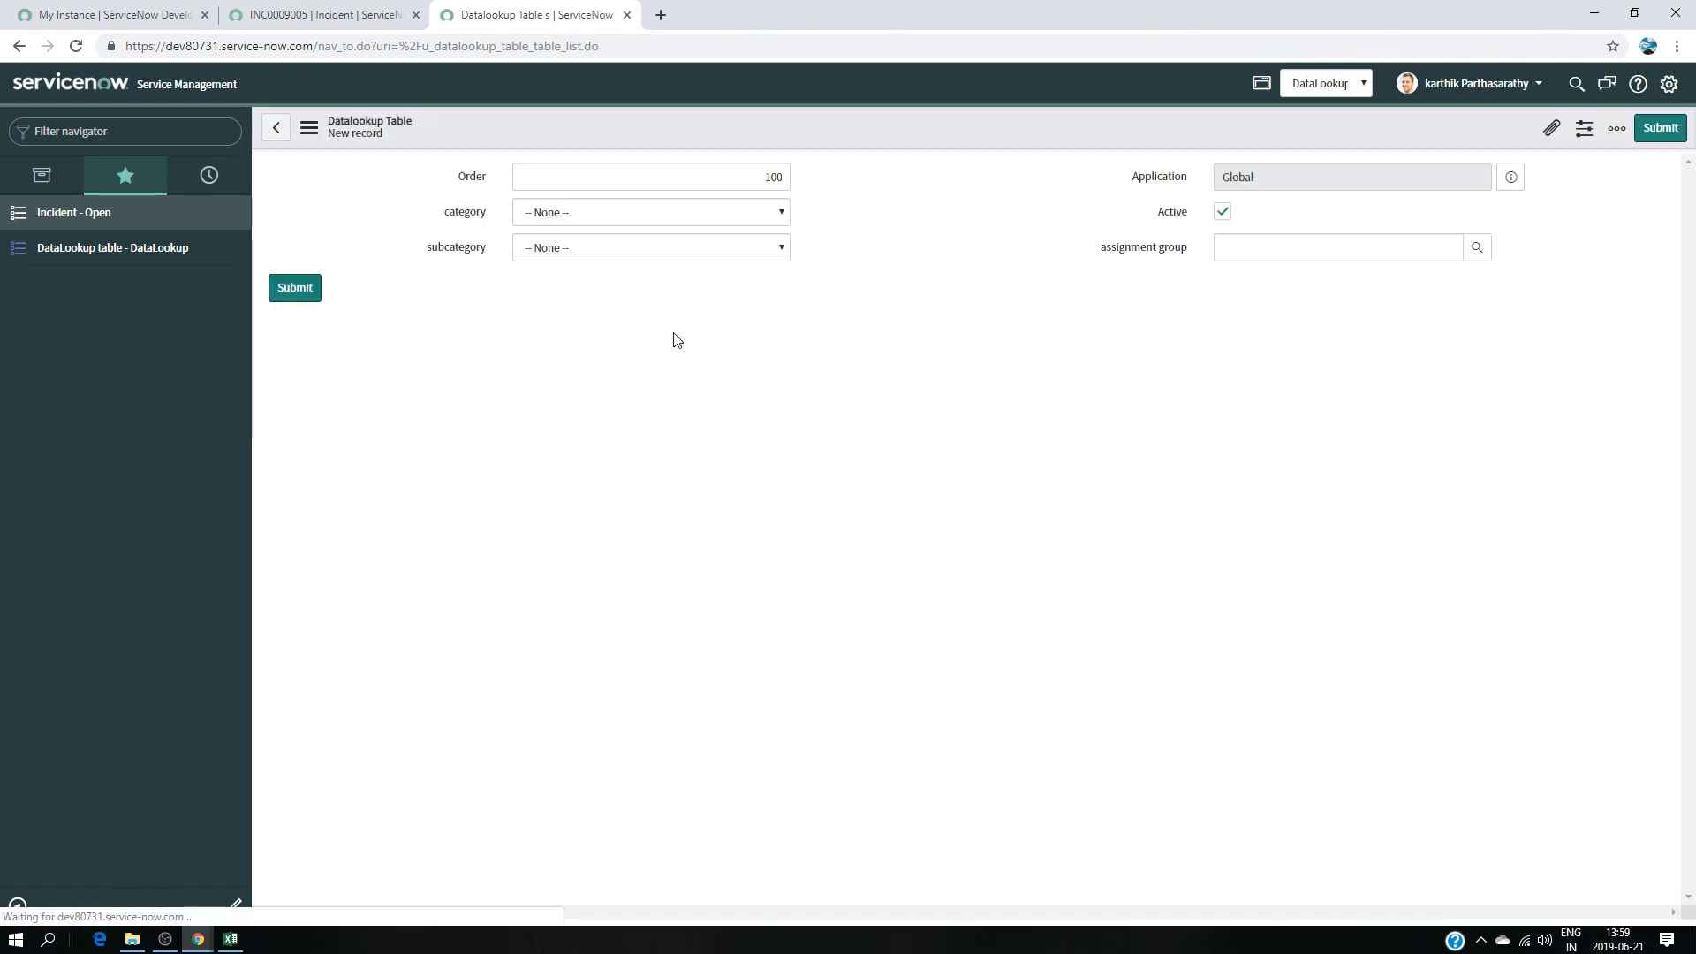
{"action": "left_click", "coordinate": [651, 213]}
{"action": "left_click", "coordinate": [621, 314]}
{"action": "left_click", "coordinate": [650, 251]}
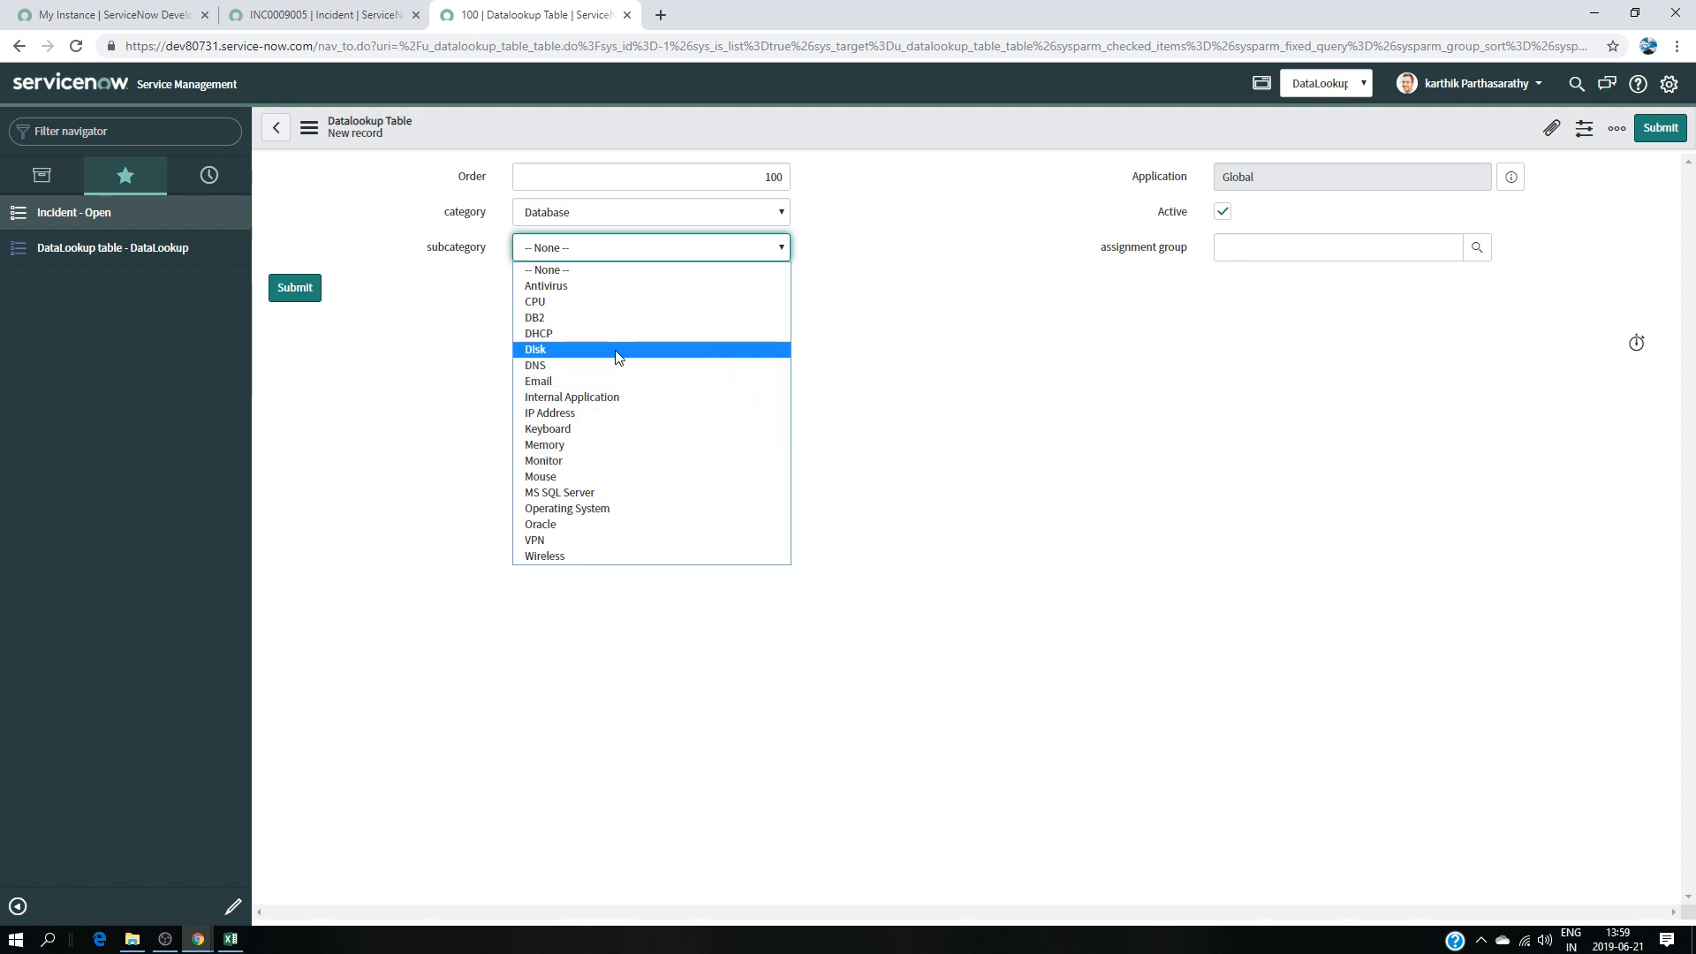
{"action": "left_click", "coordinate": [618, 320]}
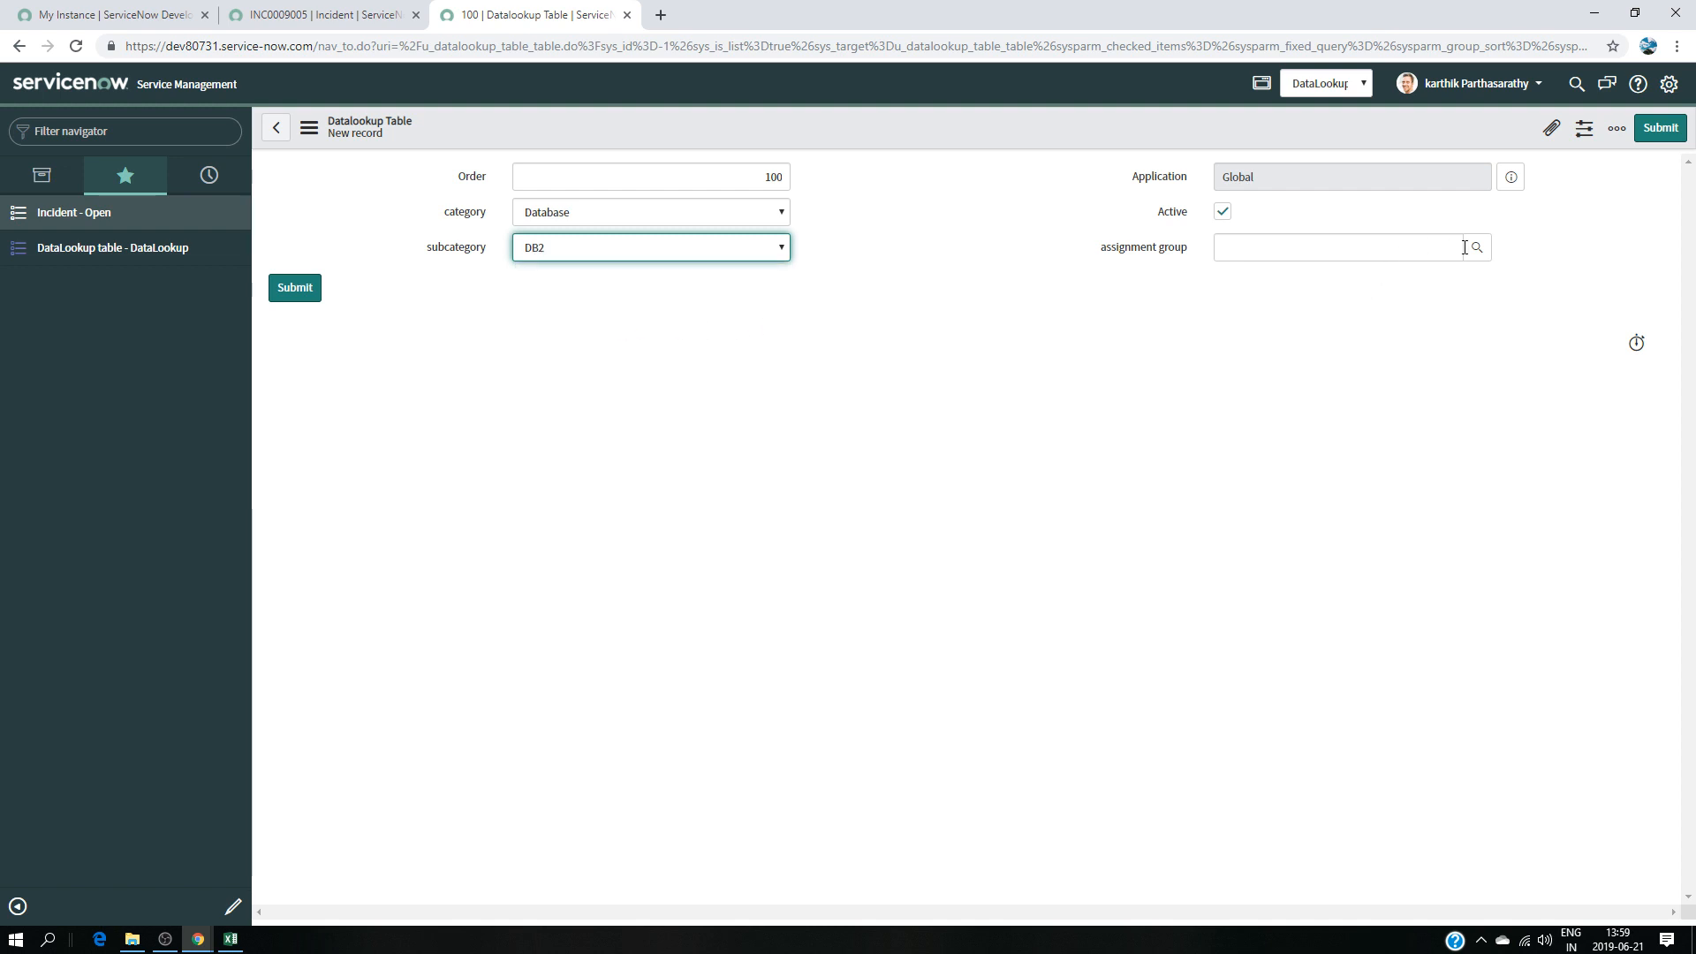
- Set the lookup record's assignment group to Database and its order to 124, and submit the record
{"action": "left_click", "coordinate": [1347, 252]}
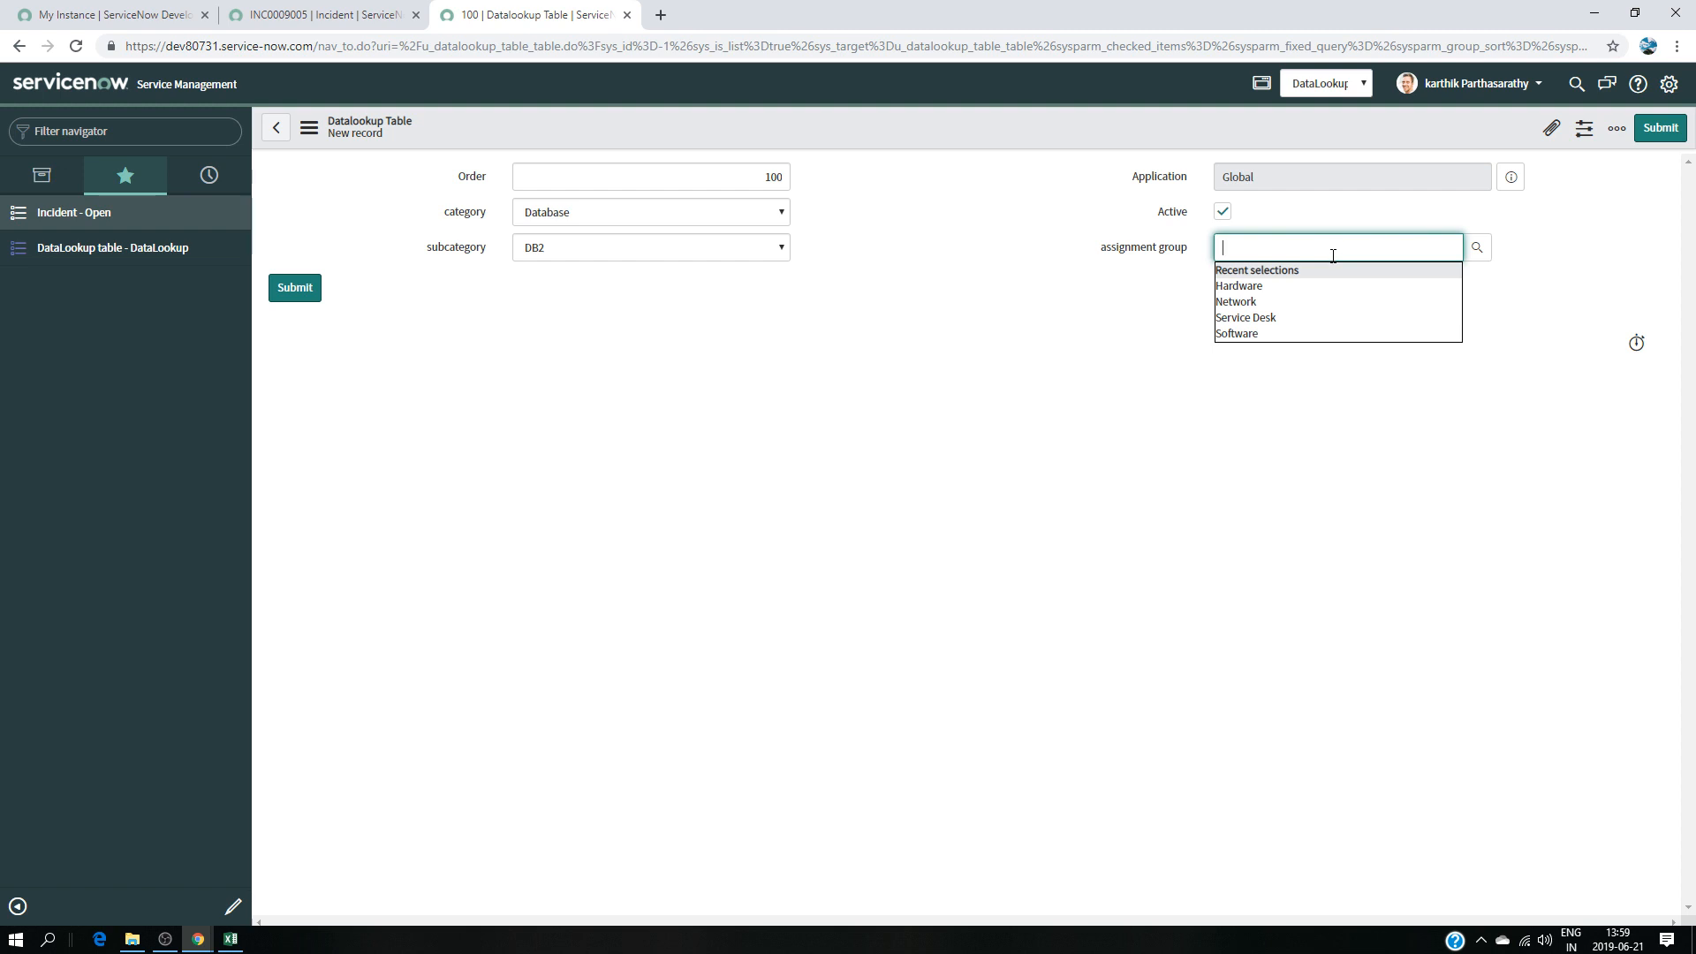
{"action": "type", "text": "da"}
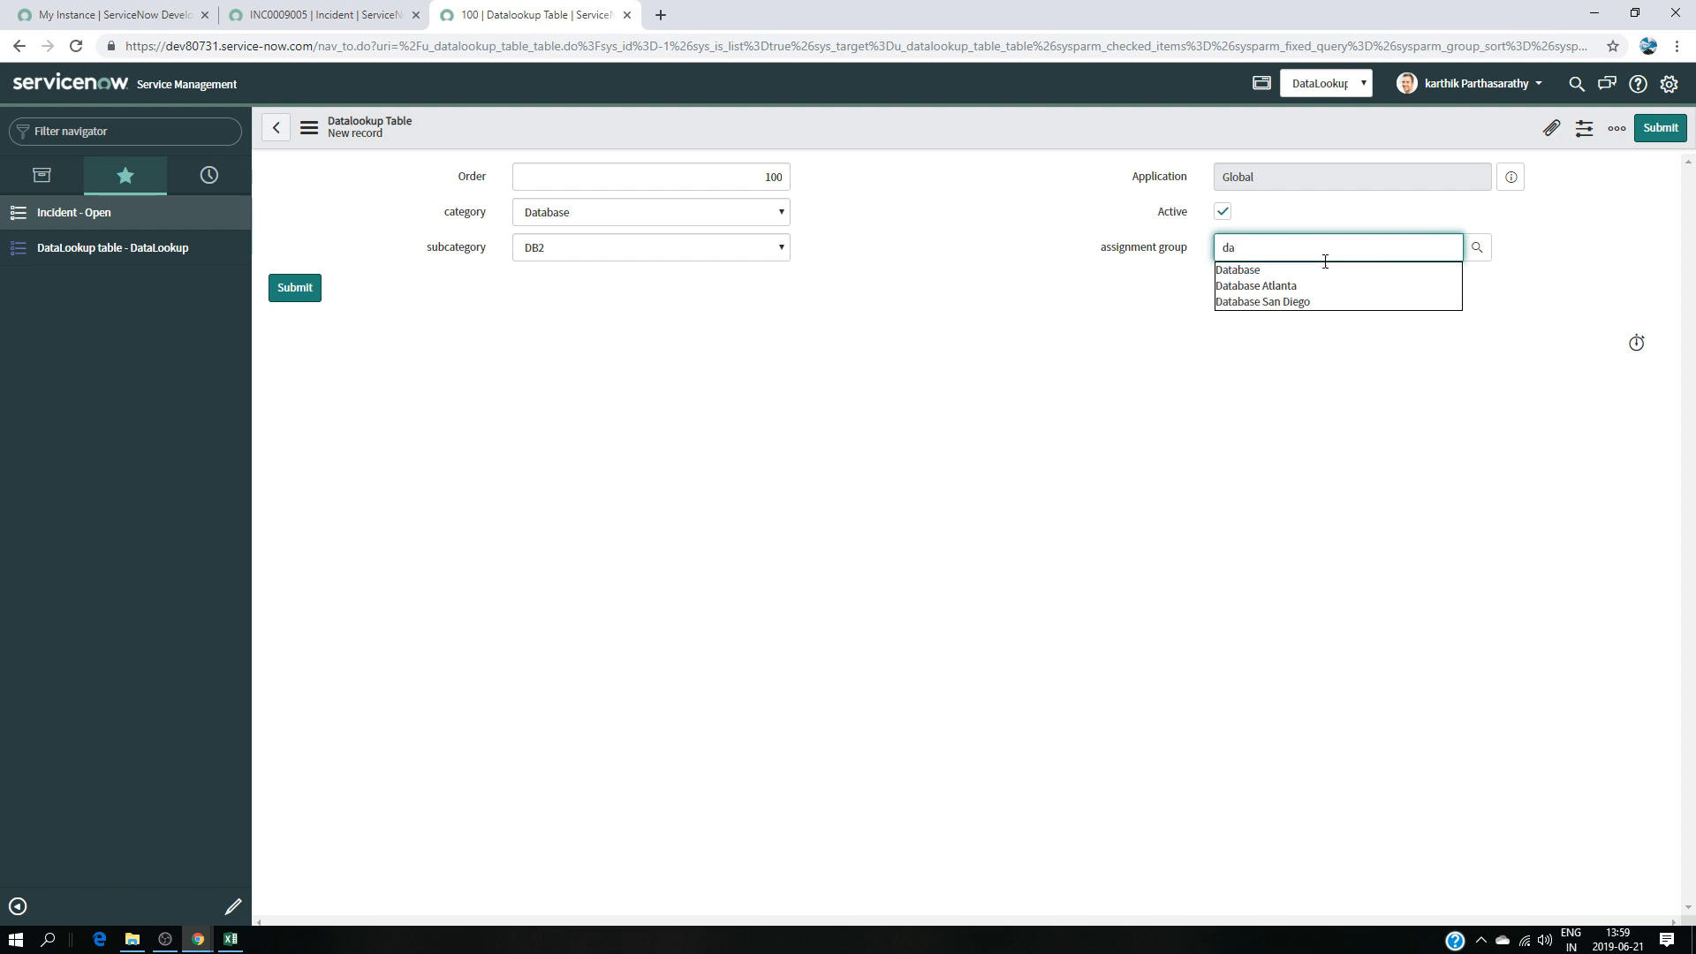
{"action": "left_click", "coordinate": [1253, 271]}
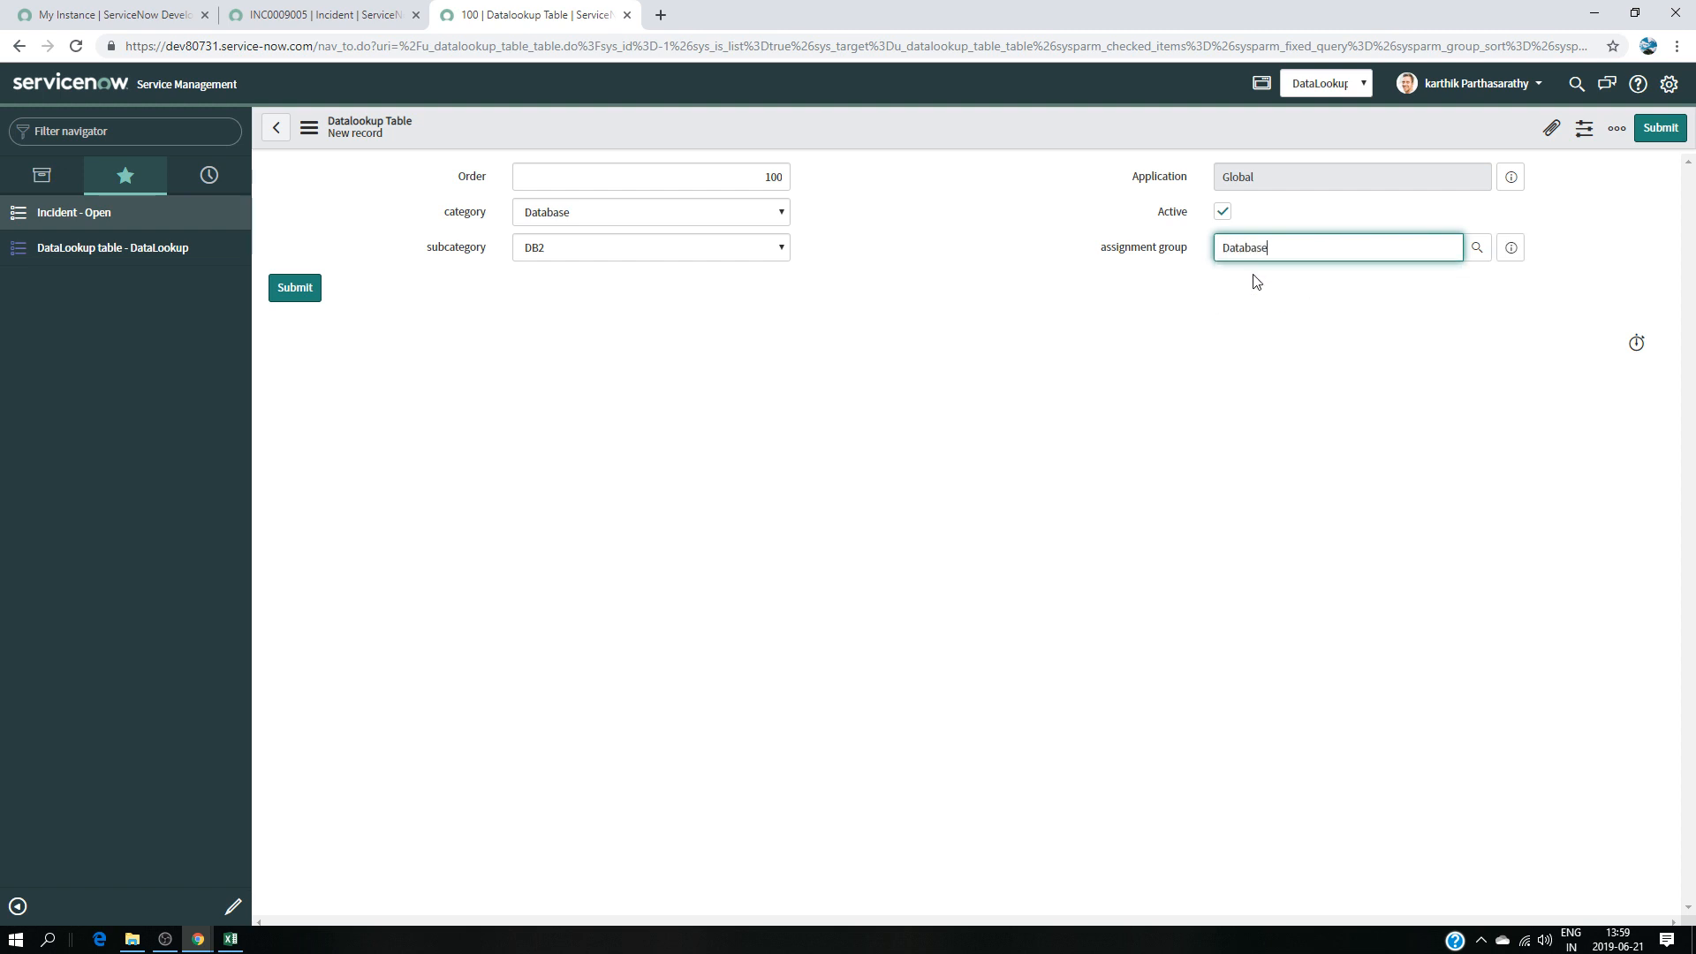
{"action": "left_click", "coordinate": [784, 177]}
{"action": "key", "text": "BackSpace"}
{"action": "key", "text": "BackSpace"}
{"action": "key", "text": "BackSpace"}
{"action": "type", "text": "124"}
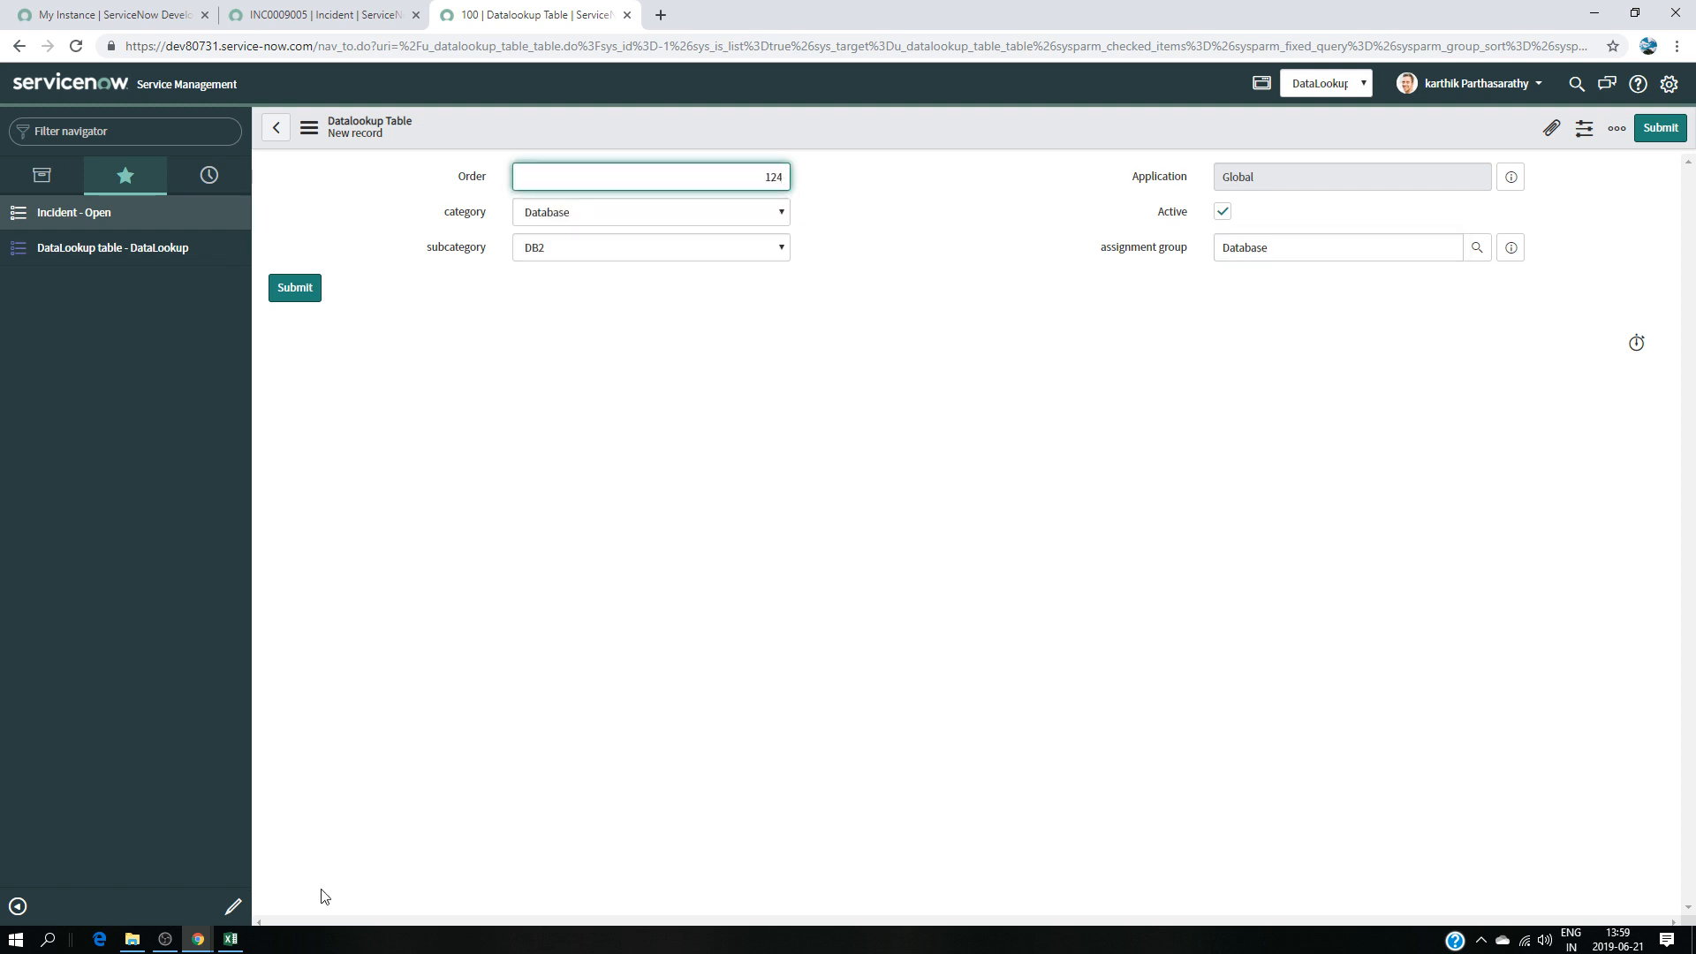
{"action": "left_click", "coordinate": [230, 941]}
{"action": "left_click", "coordinate": [197, 939]}
{"action": "type", "text": "24"}
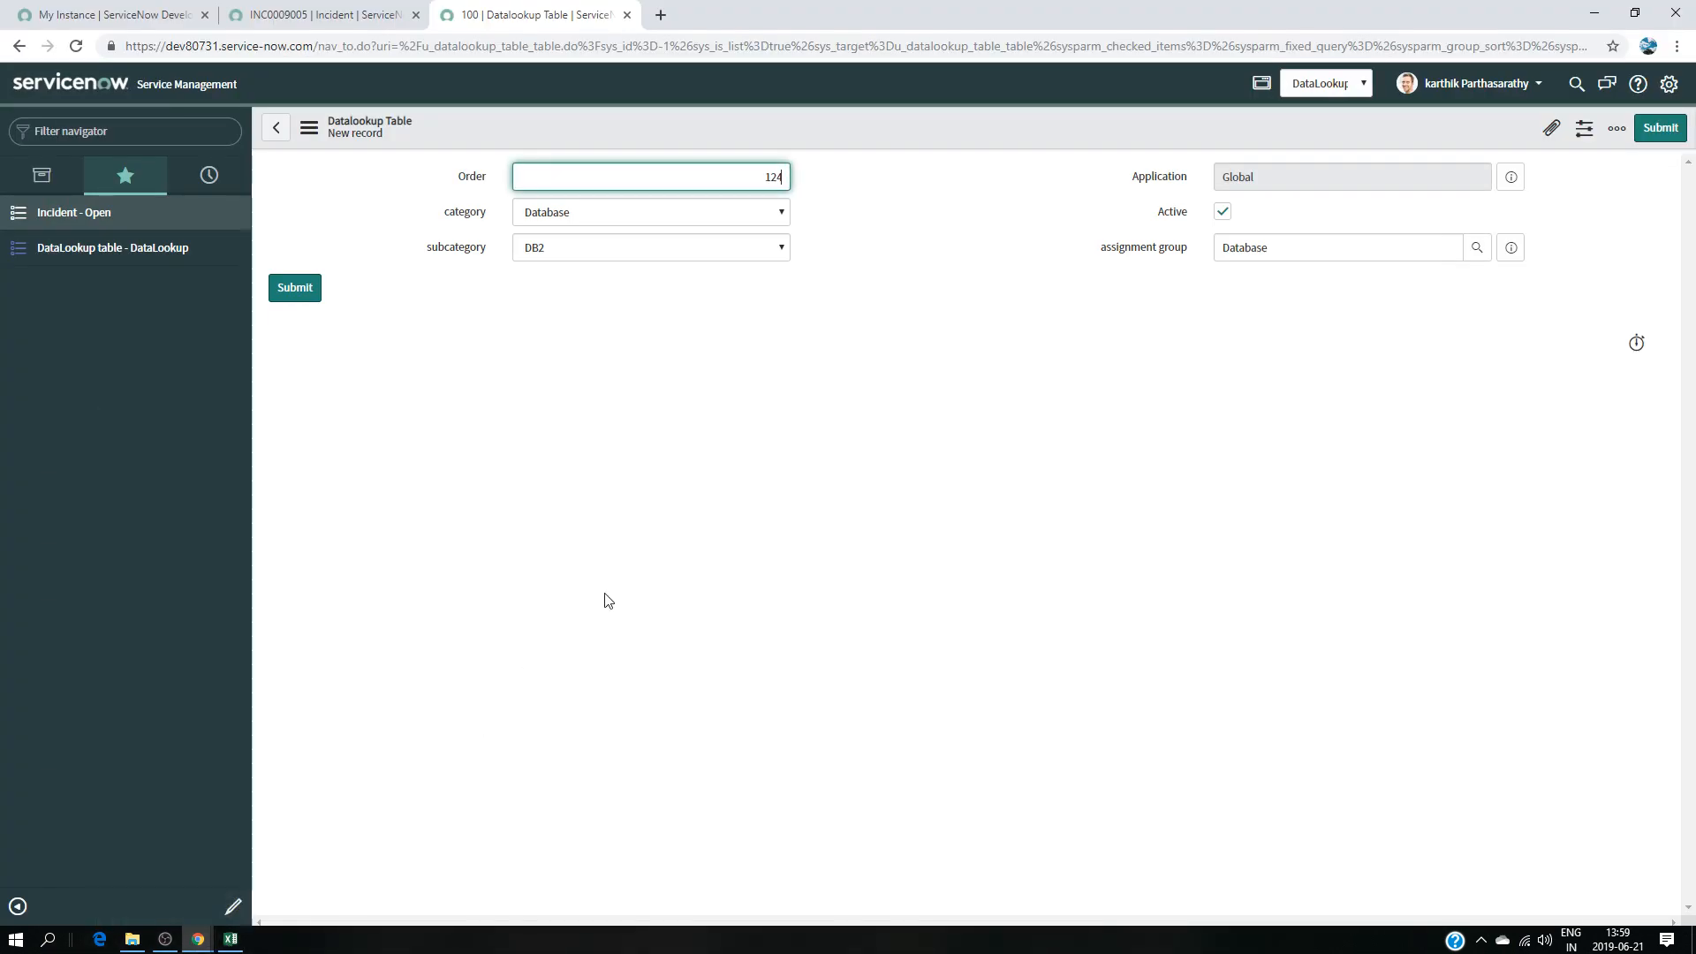
{"action": "left_click", "coordinate": [295, 288]}
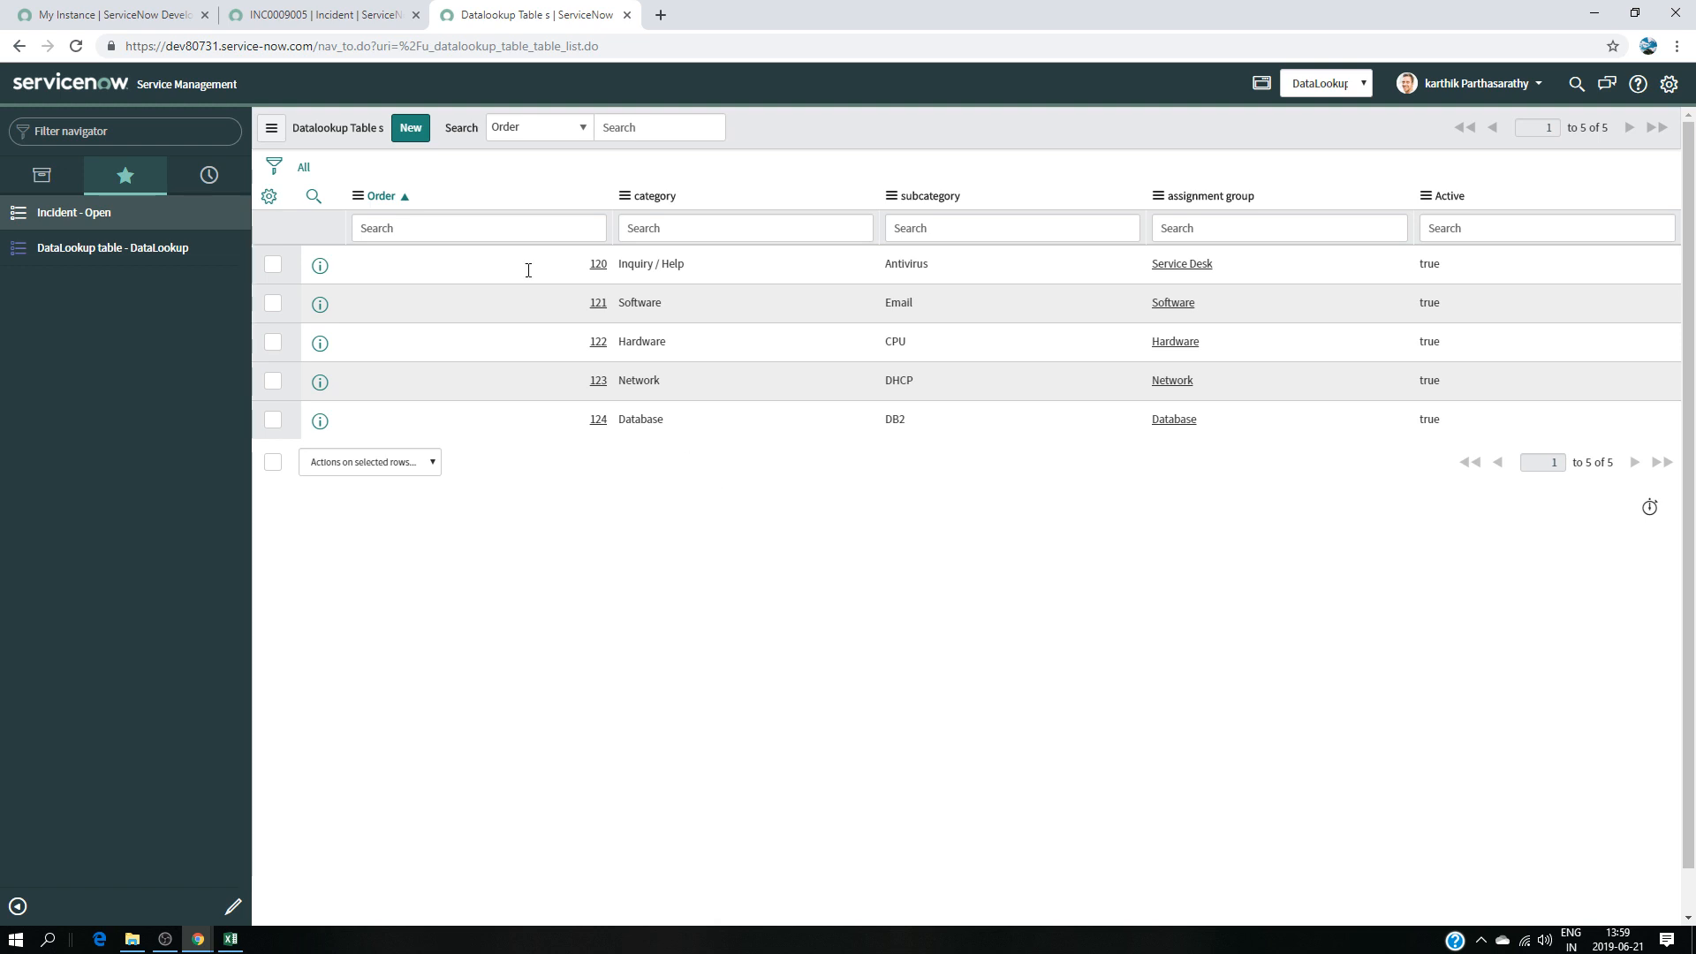
- Close the browser tab showing incident INC0009005 and log in to the instance again from the developer site's My Instance page
{"action": "key", "text": "ctrl+shift+Tab"}
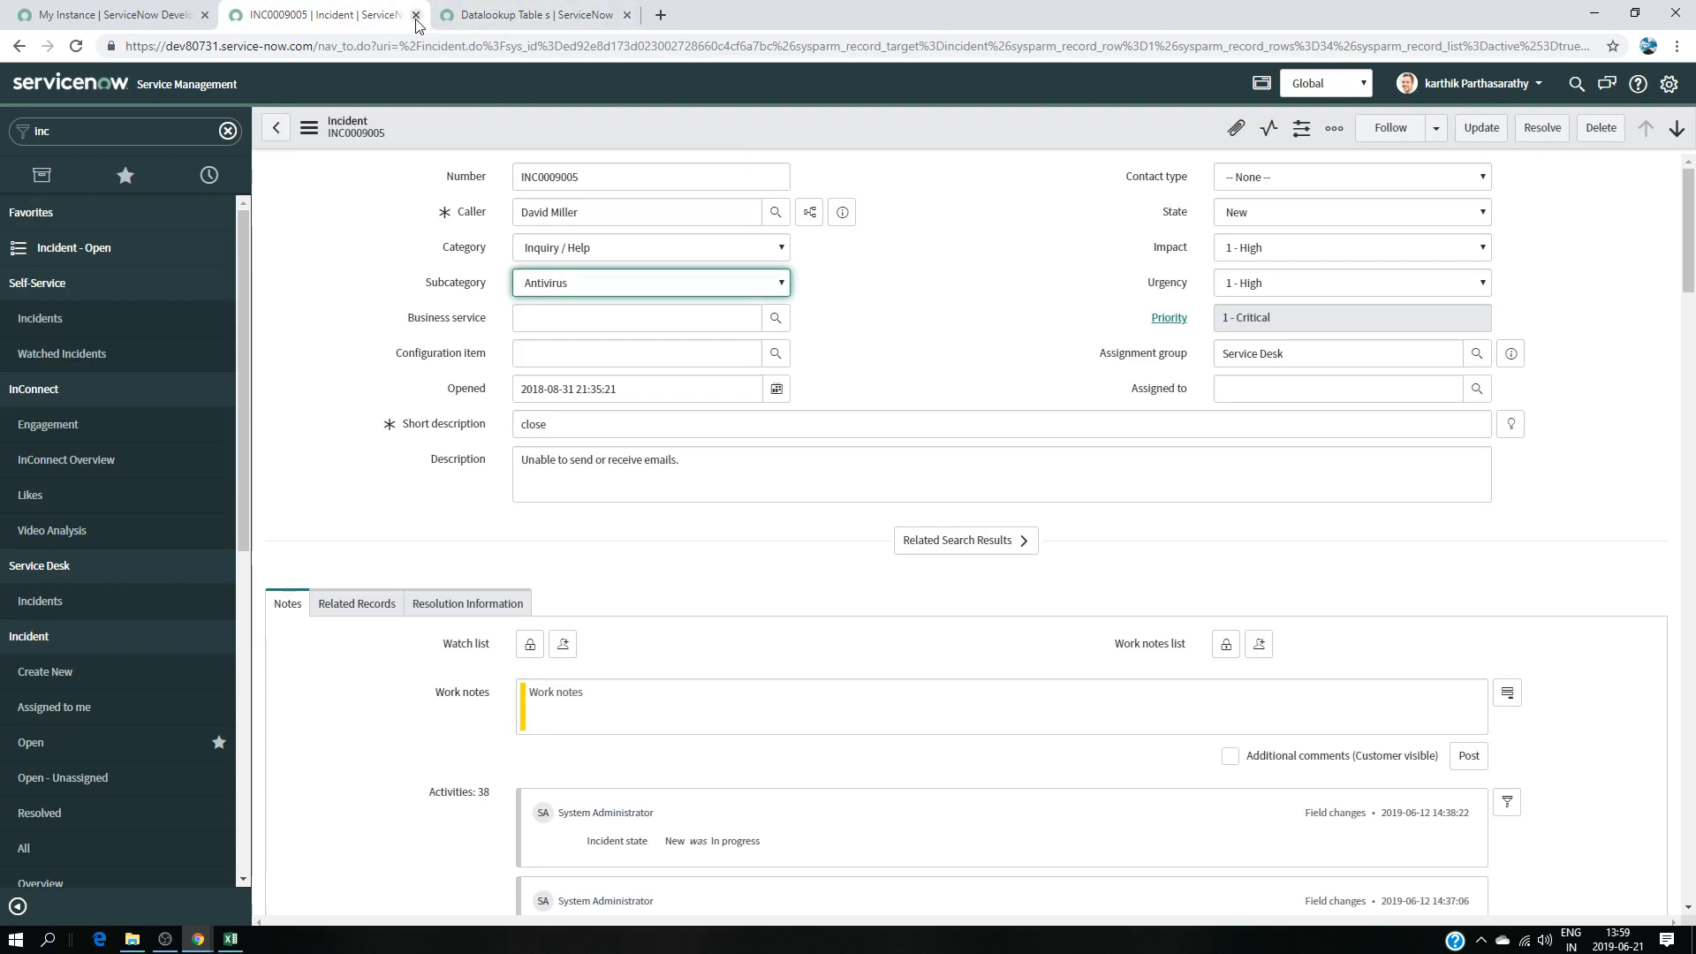
{"action": "left_click", "coordinate": [416, 16]}
{"action": "left_click", "coordinate": [949, 148]}
{"action": "left_click", "coordinate": [103, 9]}
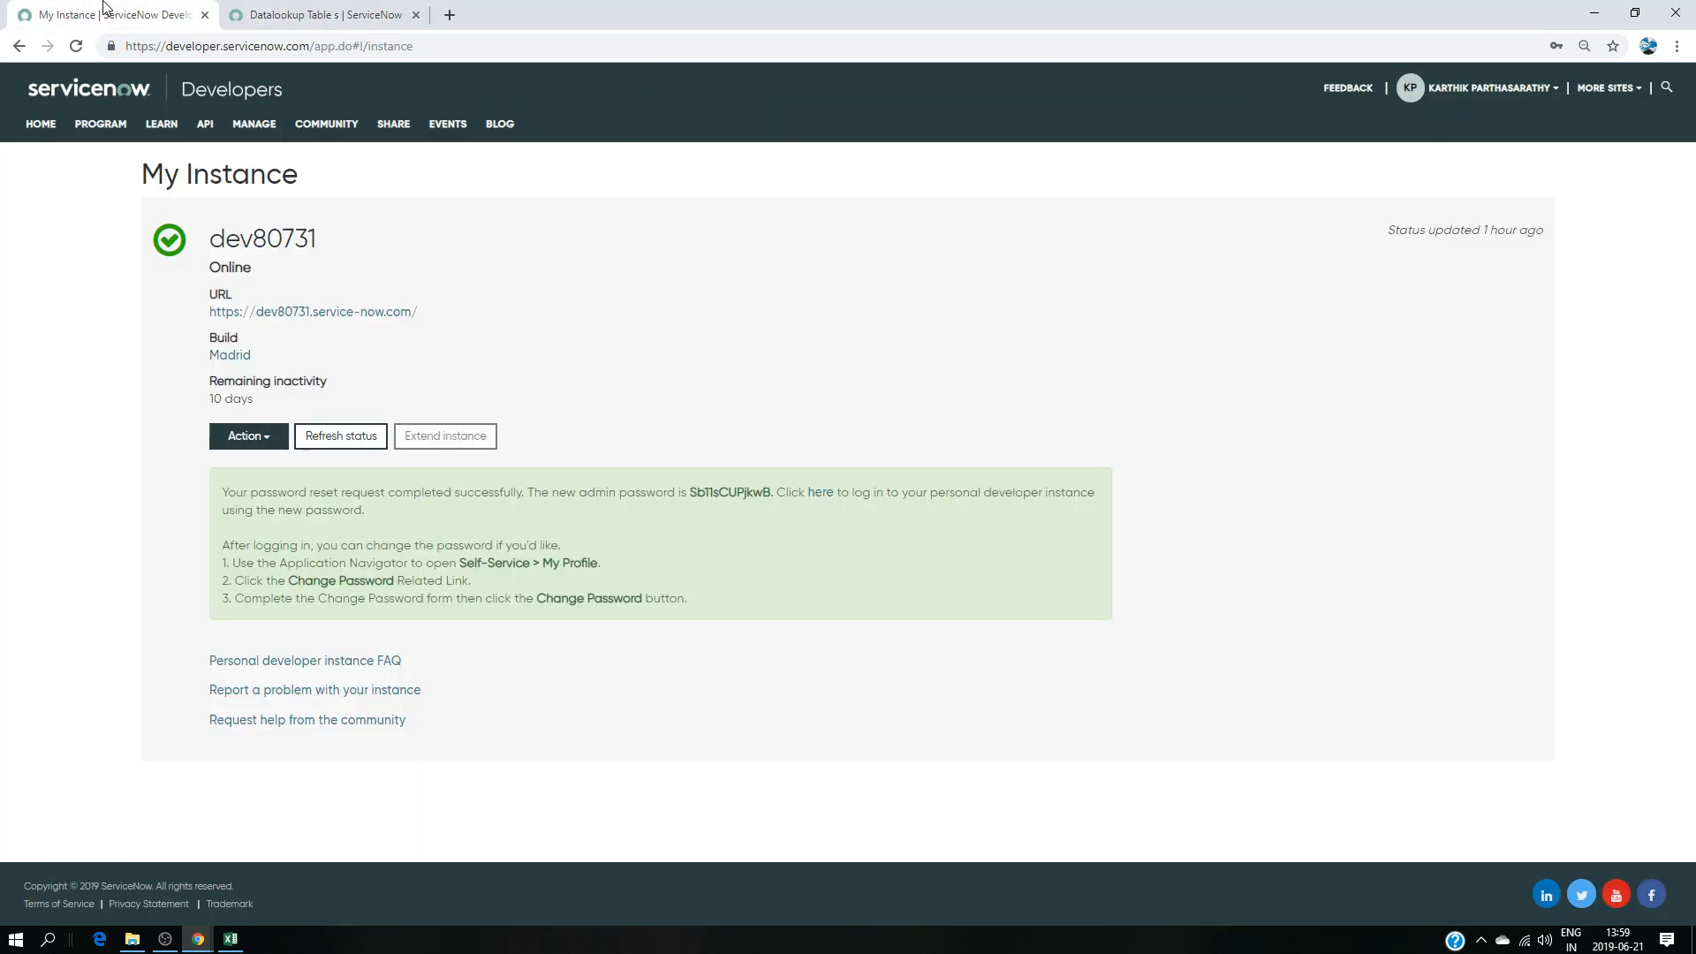
{"action": "left_click", "coordinate": [821, 500]}
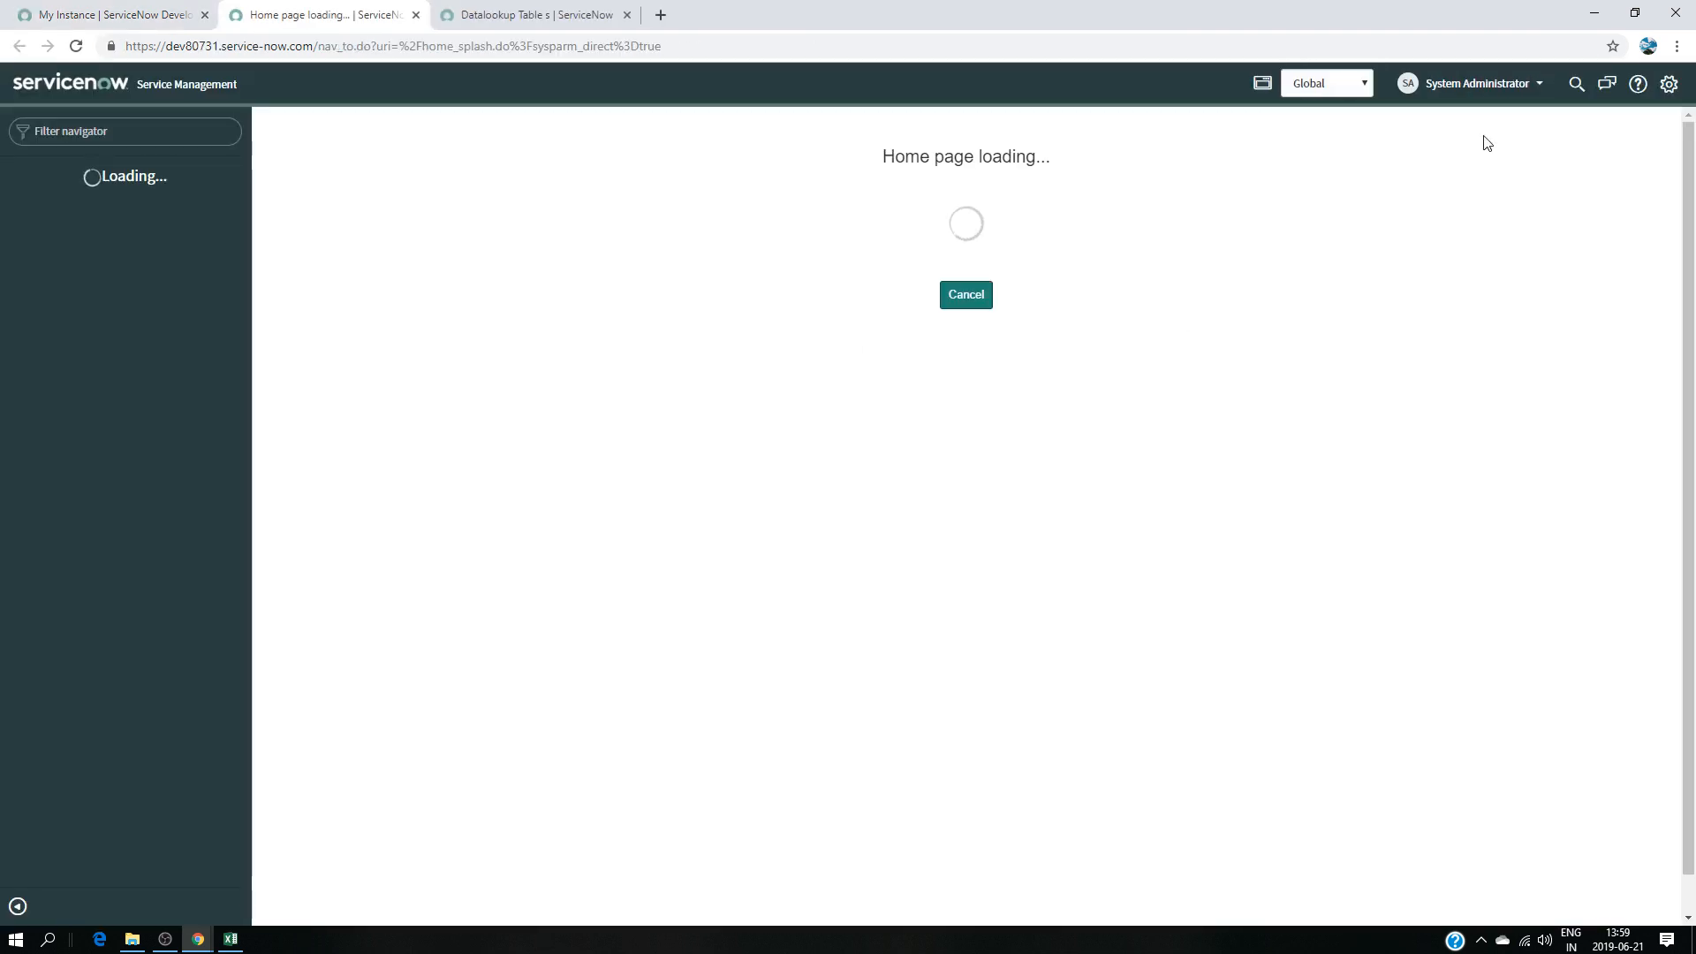
- Impersonate the account used for the lookup setup, choosing it from the recent impersonations
{"action": "left_click", "coordinate": [1489, 84]}
{"action": "left_click", "coordinate": [1471, 137]}
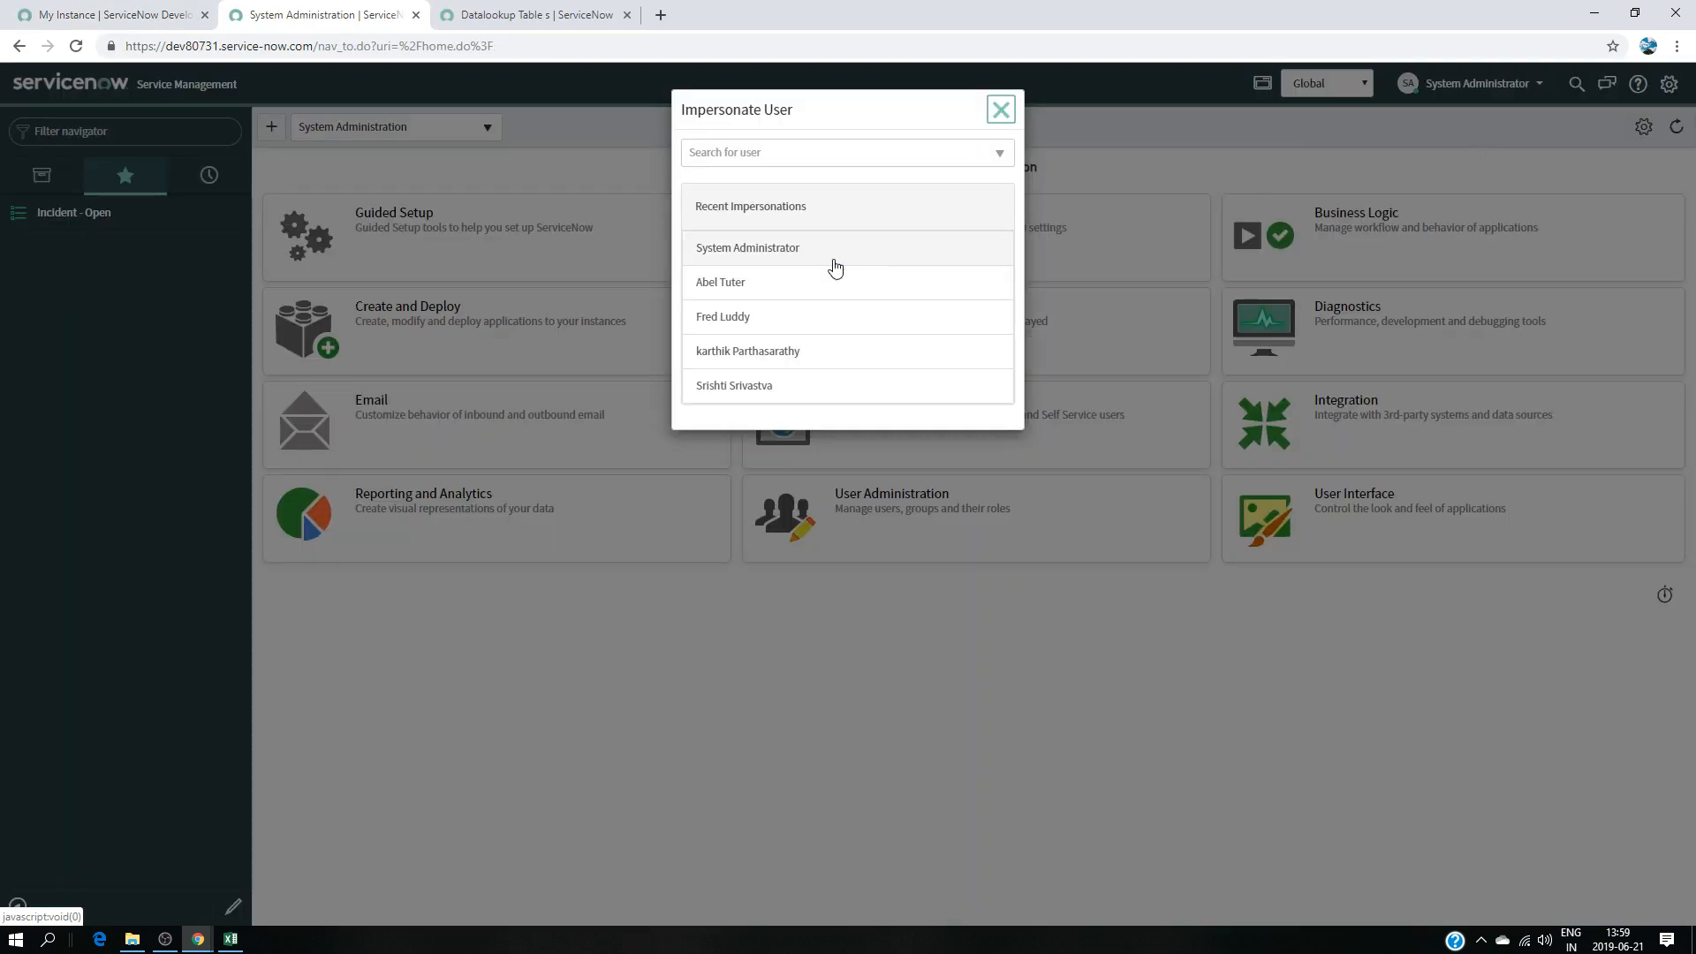
{"action": "left_click", "coordinate": [781, 352]}
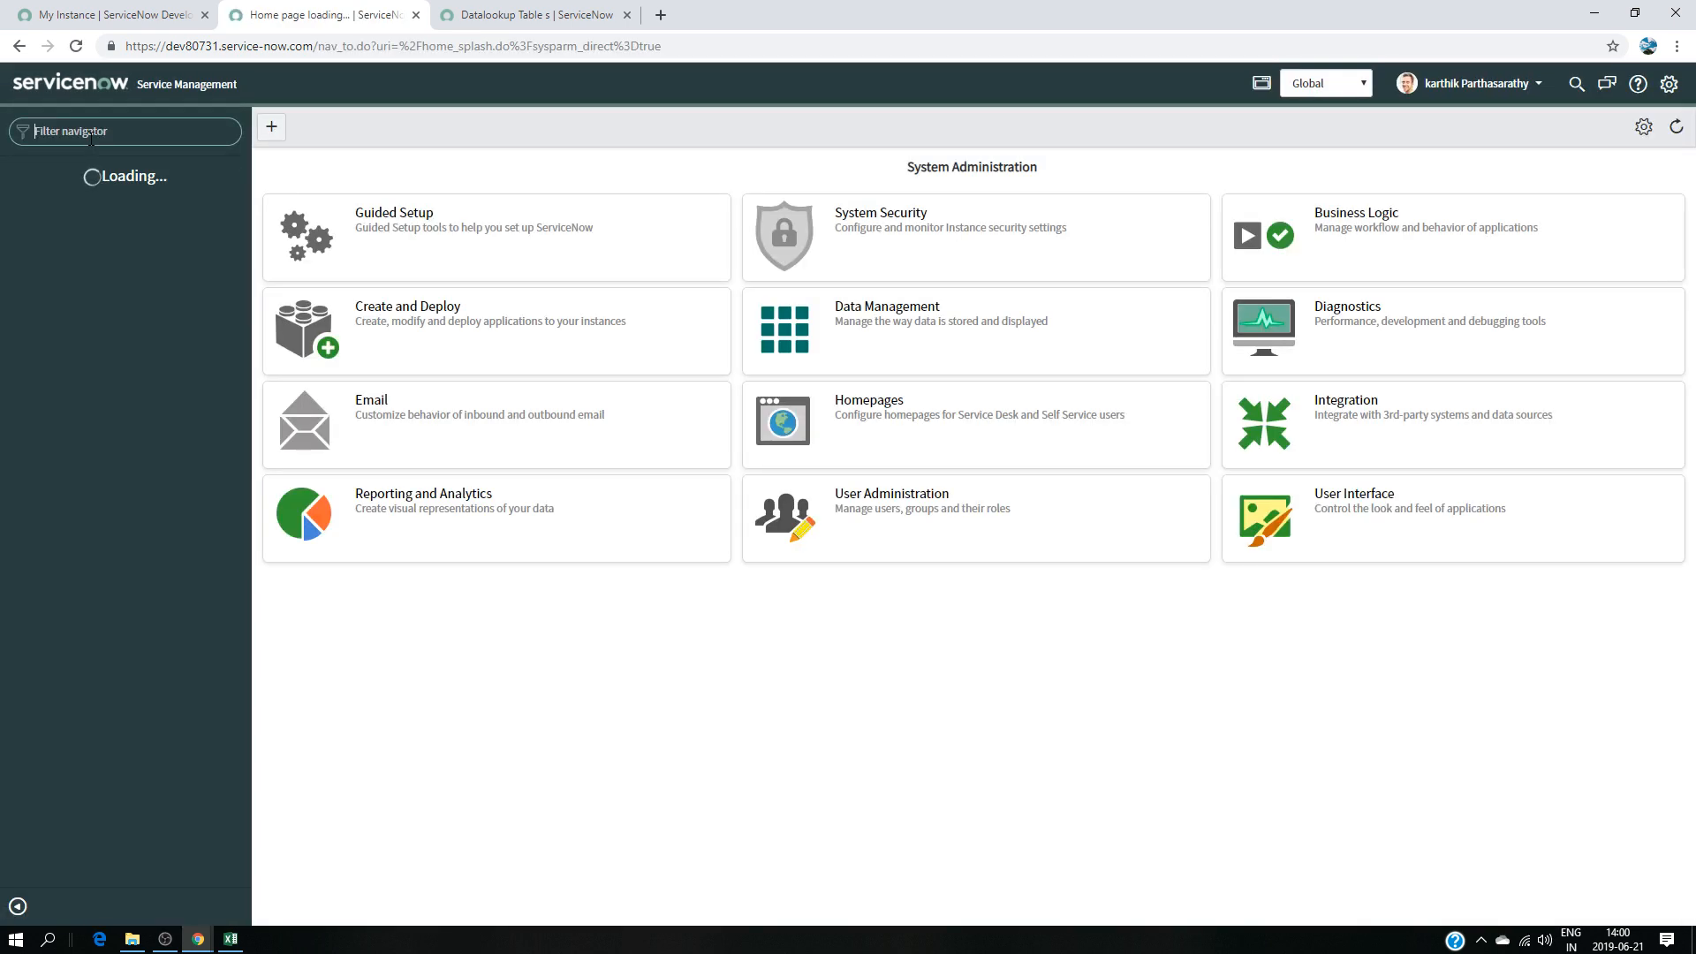
- Find the open incidents list through the navigator filter and open incident INC0009005
{"action": "left_click", "coordinate": [84, 139]}
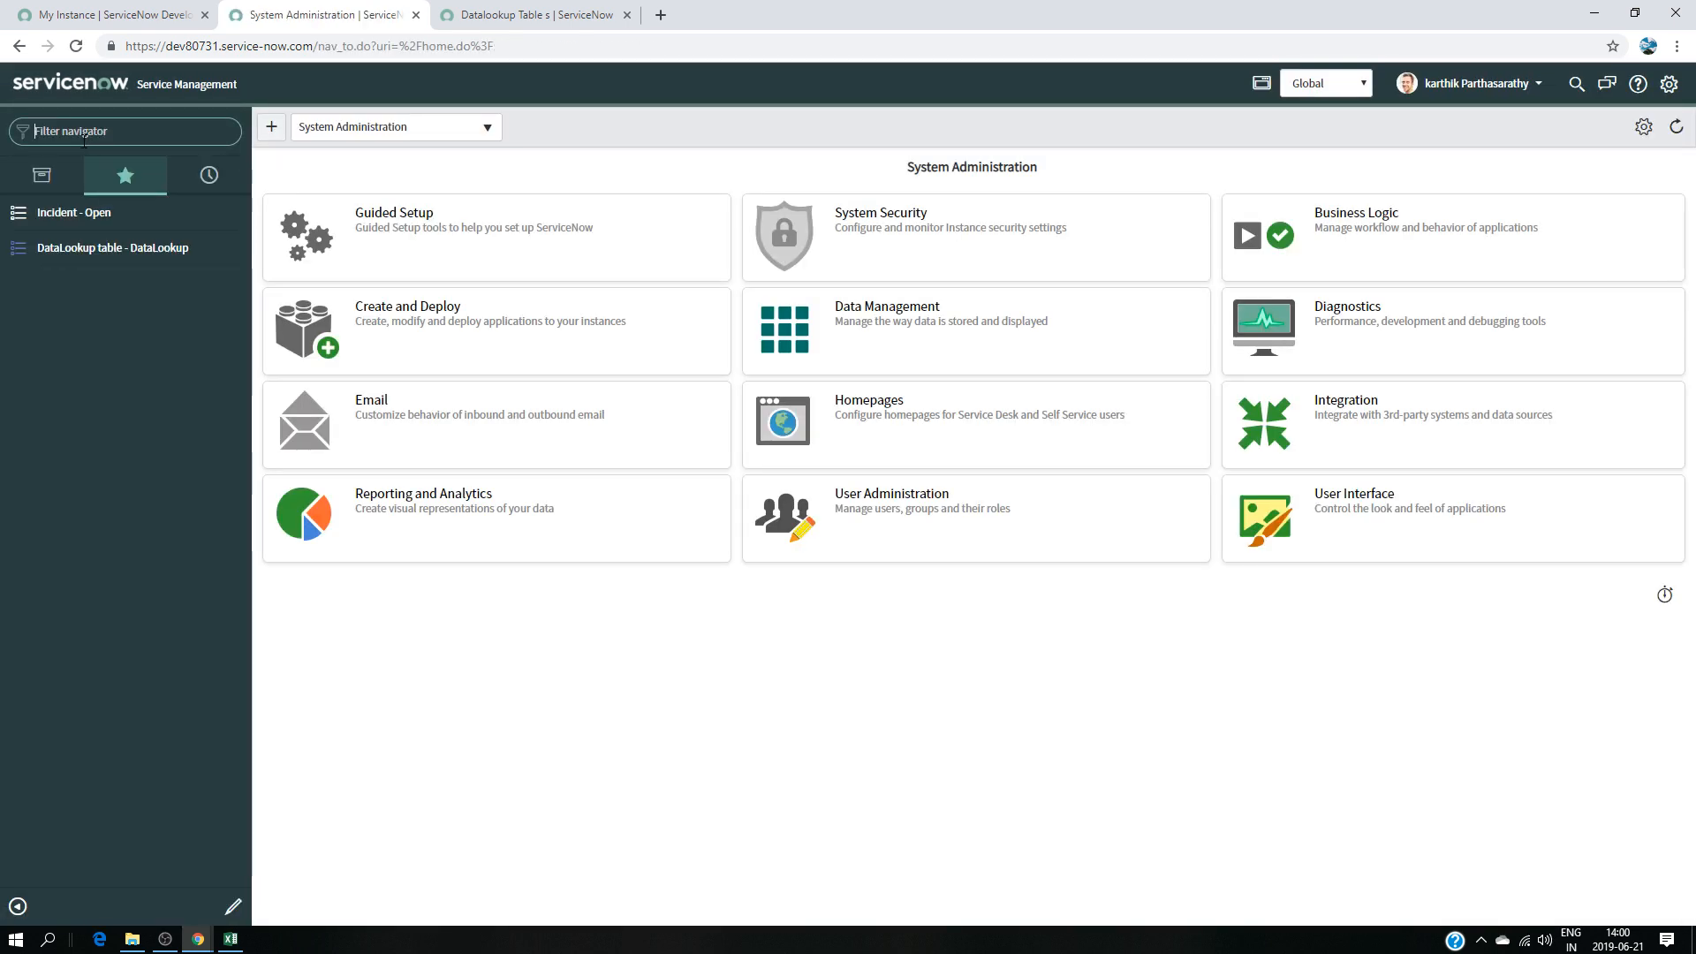
{"action": "type", "text": "inci"}
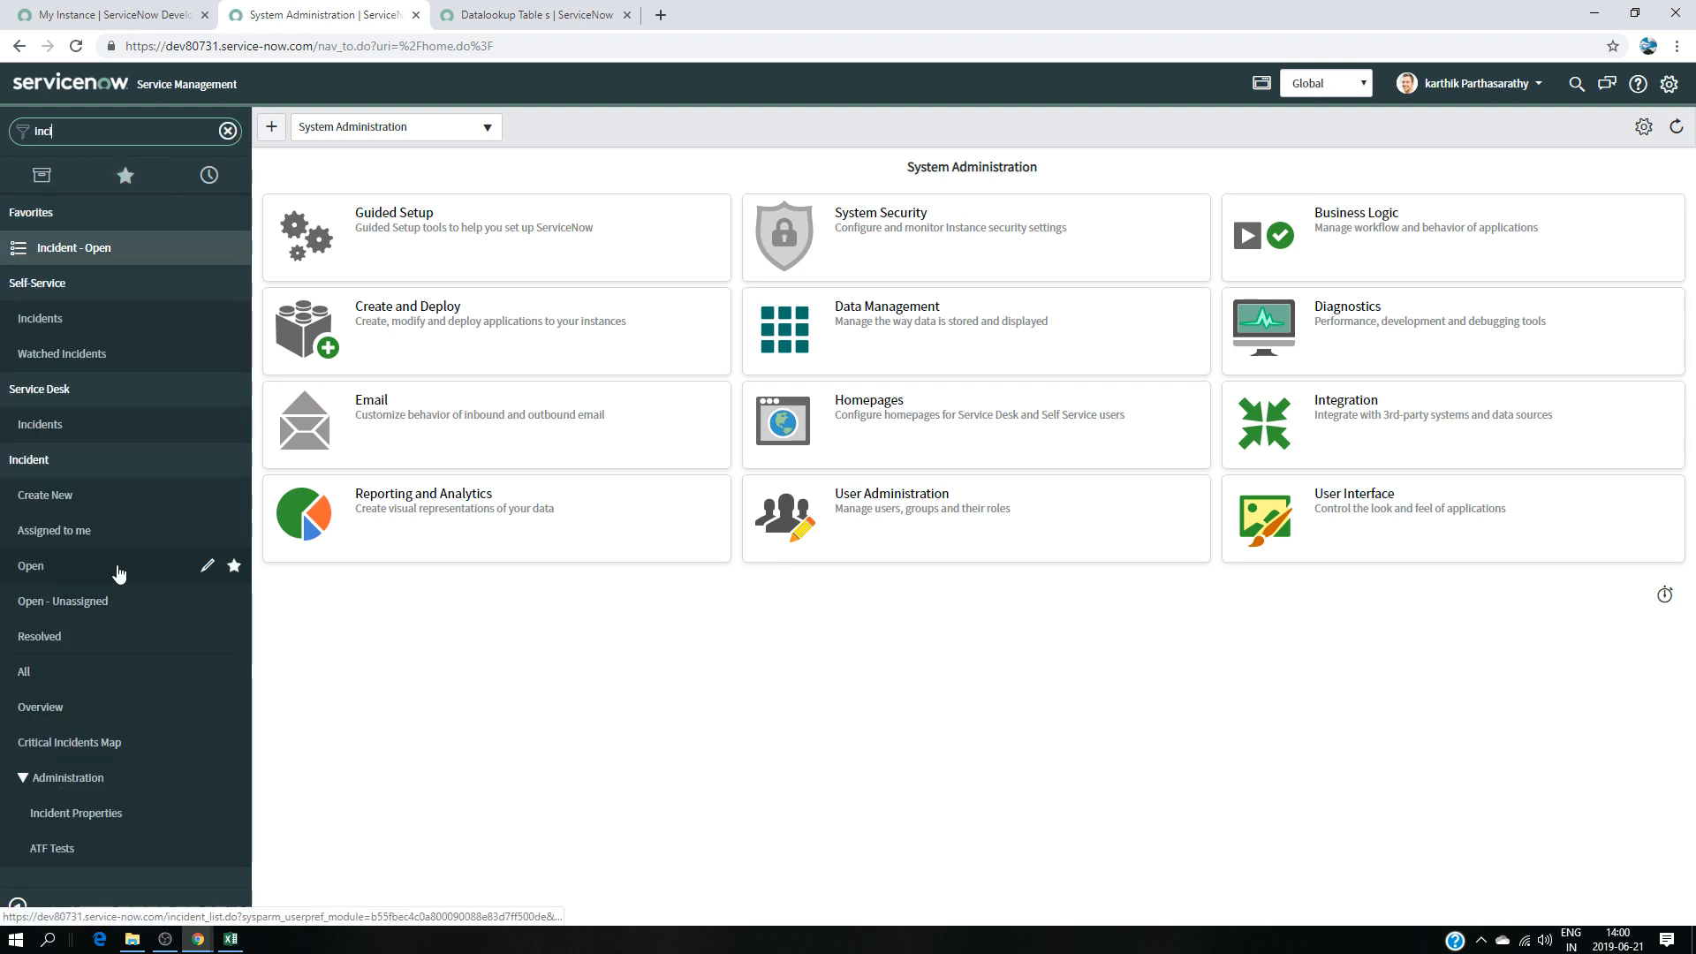
{"action": "left_click", "coordinate": [114, 567]}
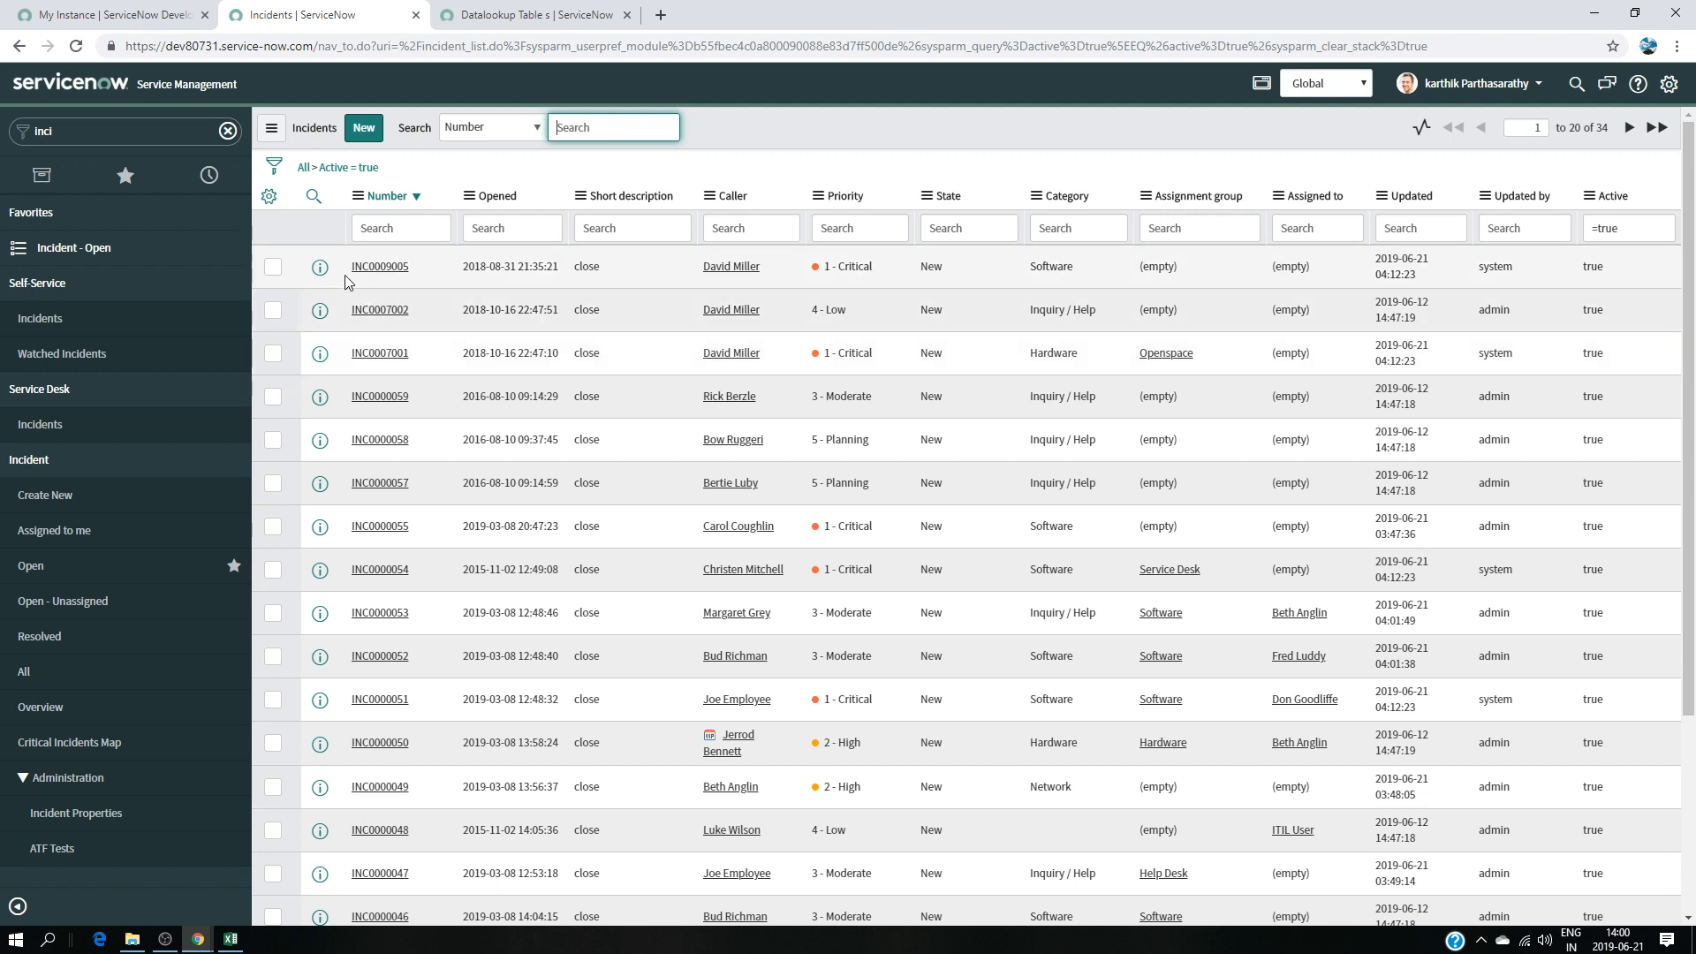
{"action": "left_click", "coordinate": [380, 267]}
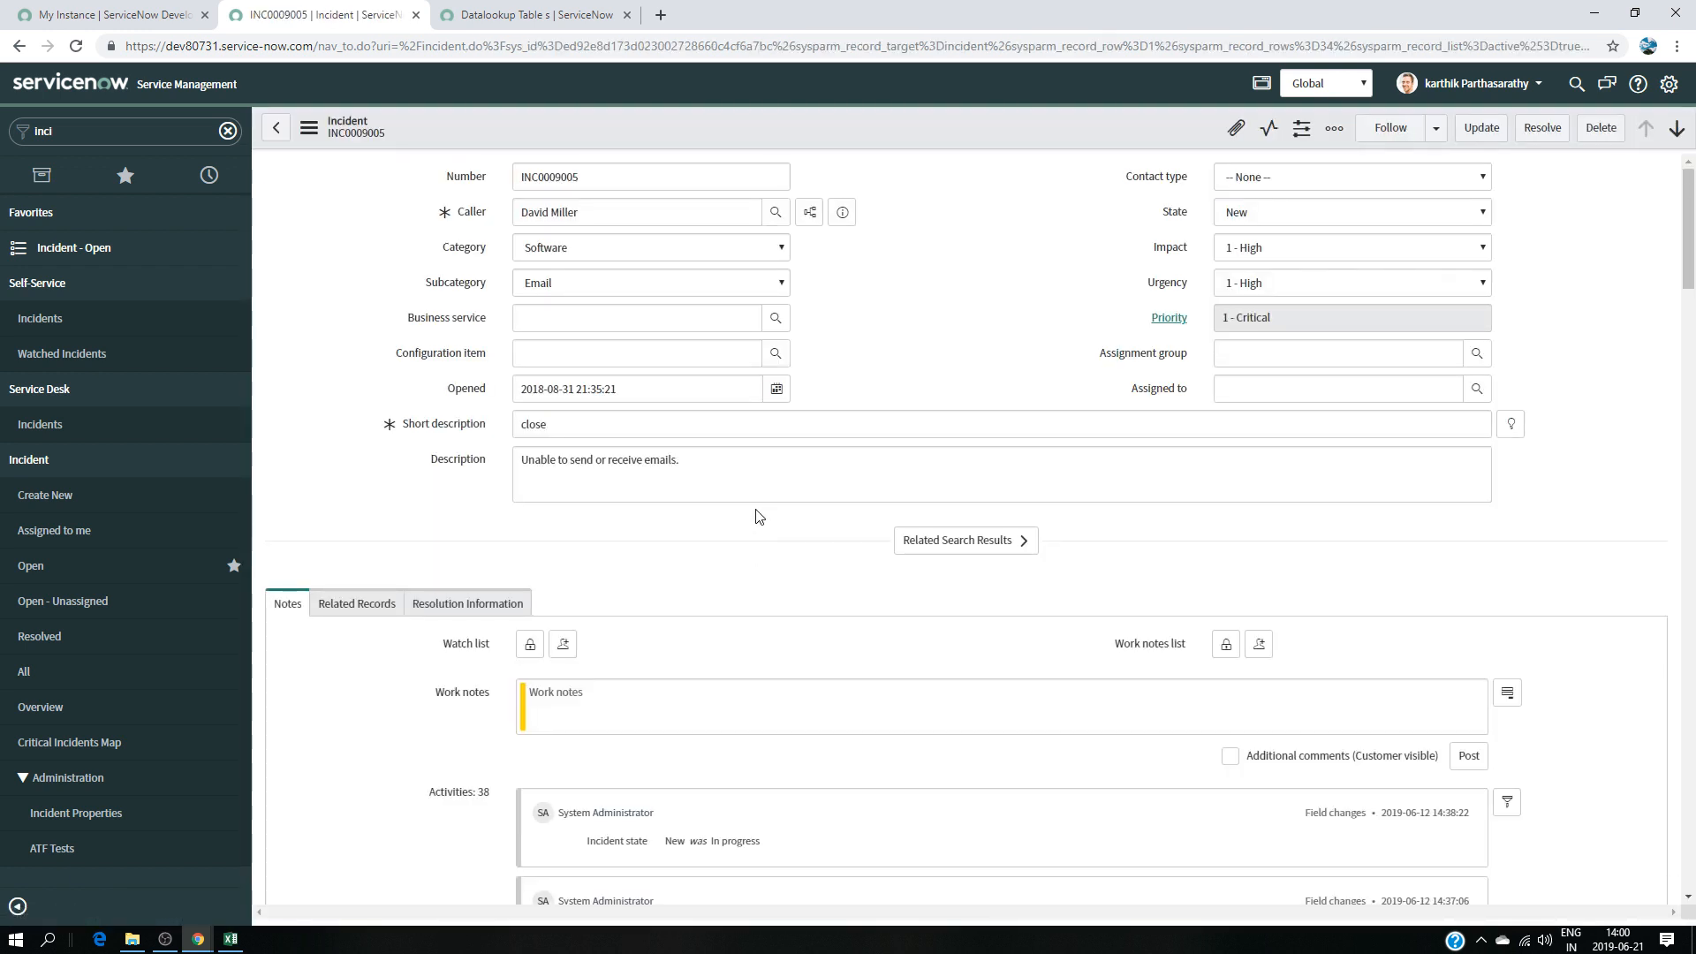
- Test the lookup by setting the incident's category to Inquiry / Help and subcategory to Antivirus
{"action": "left_click", "coordinate": [648, 257]}
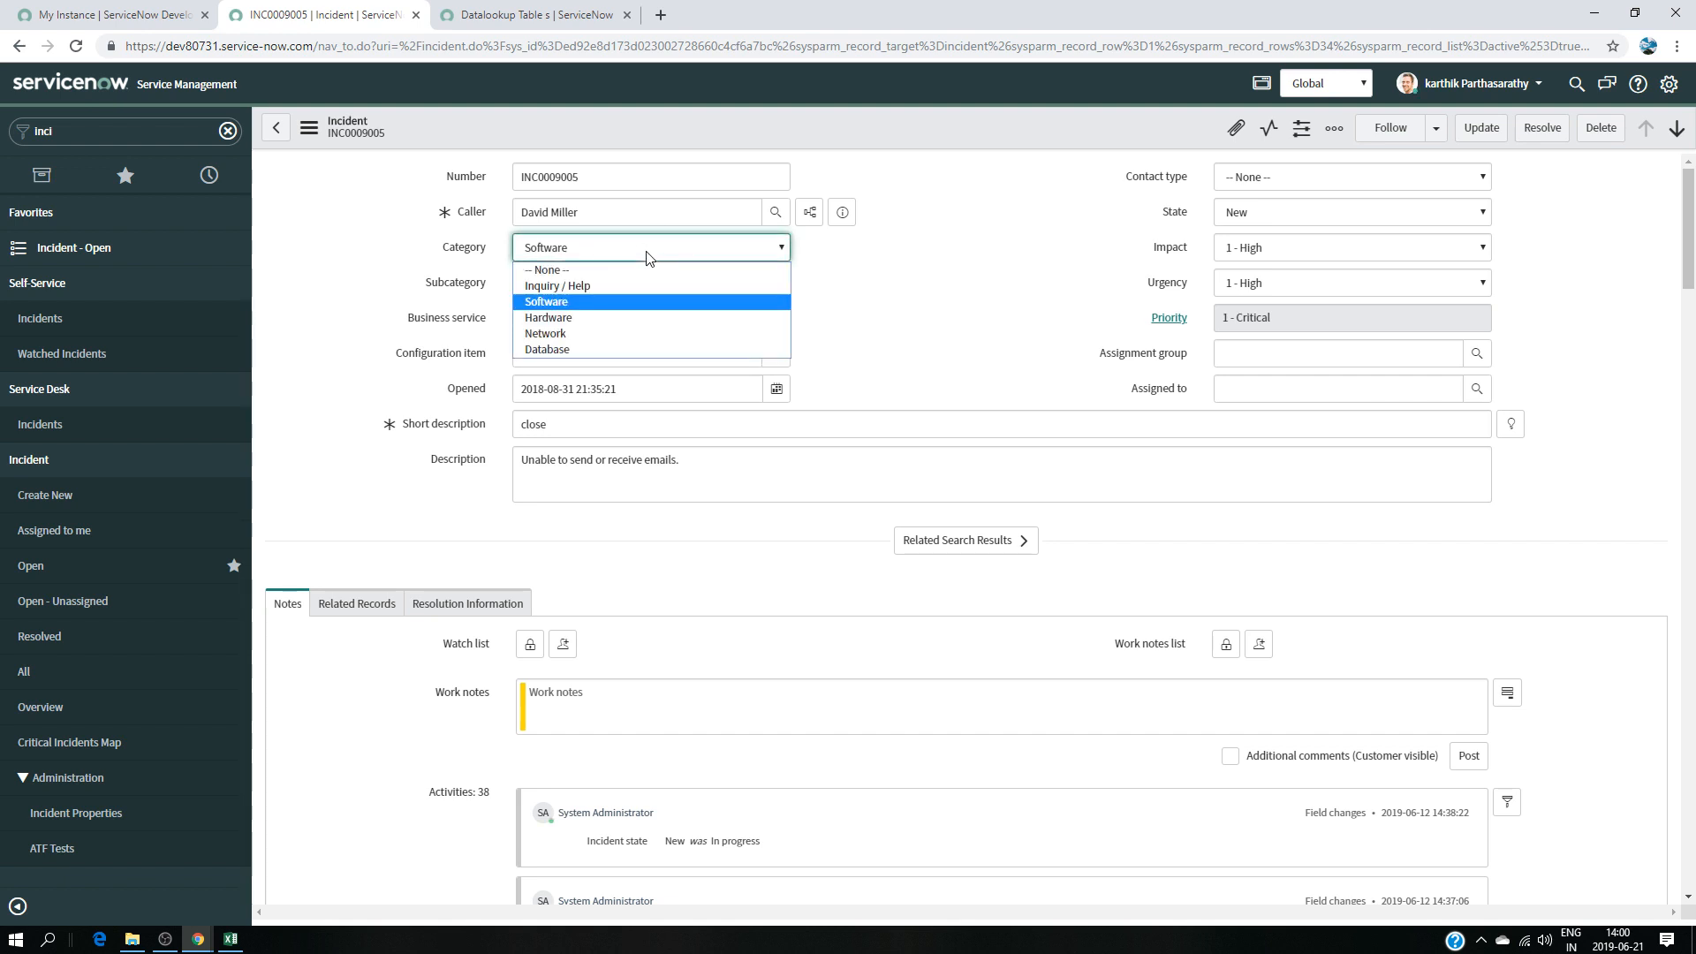
{"action": "left_click", "coordinate": [618, 290]}
{"action": "left_click", "coordinate": [621, 284]}
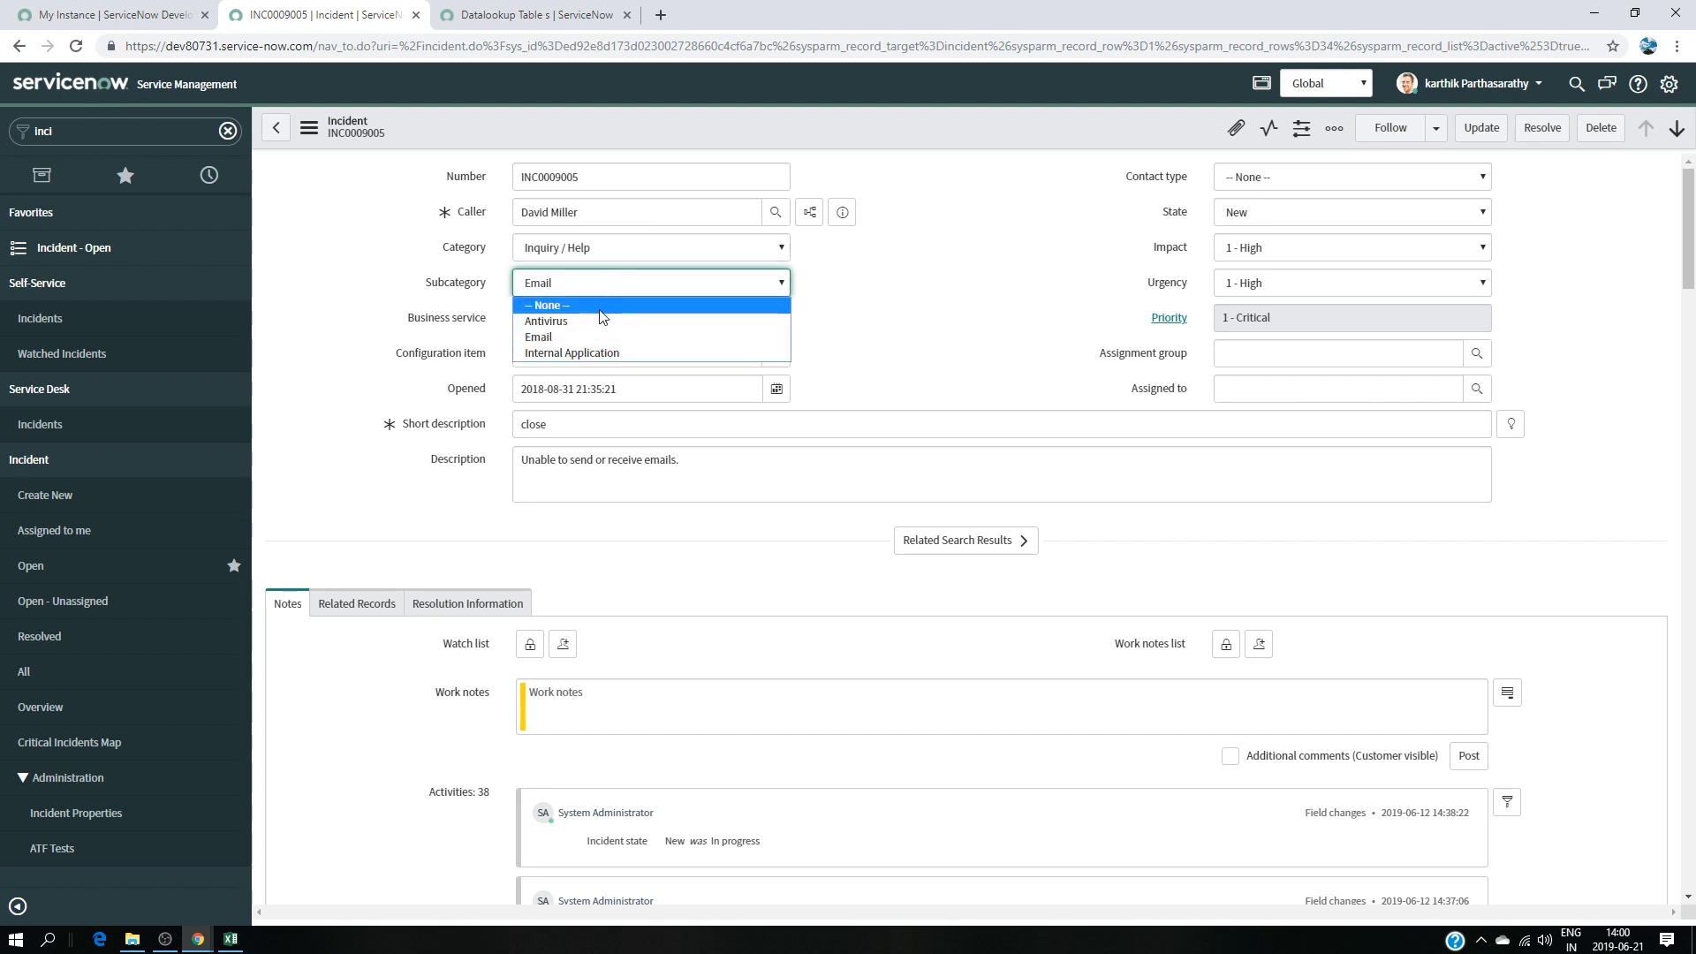
{"action": "left_click", "coordinate": [584, 321]}
- Test the Software lookup by setting the incident's category to Software and subcategory to Email
{"action": "left_click", "coordinate": [691, 256]}
{"action": "left_click", "coordinate": [654, 304]}
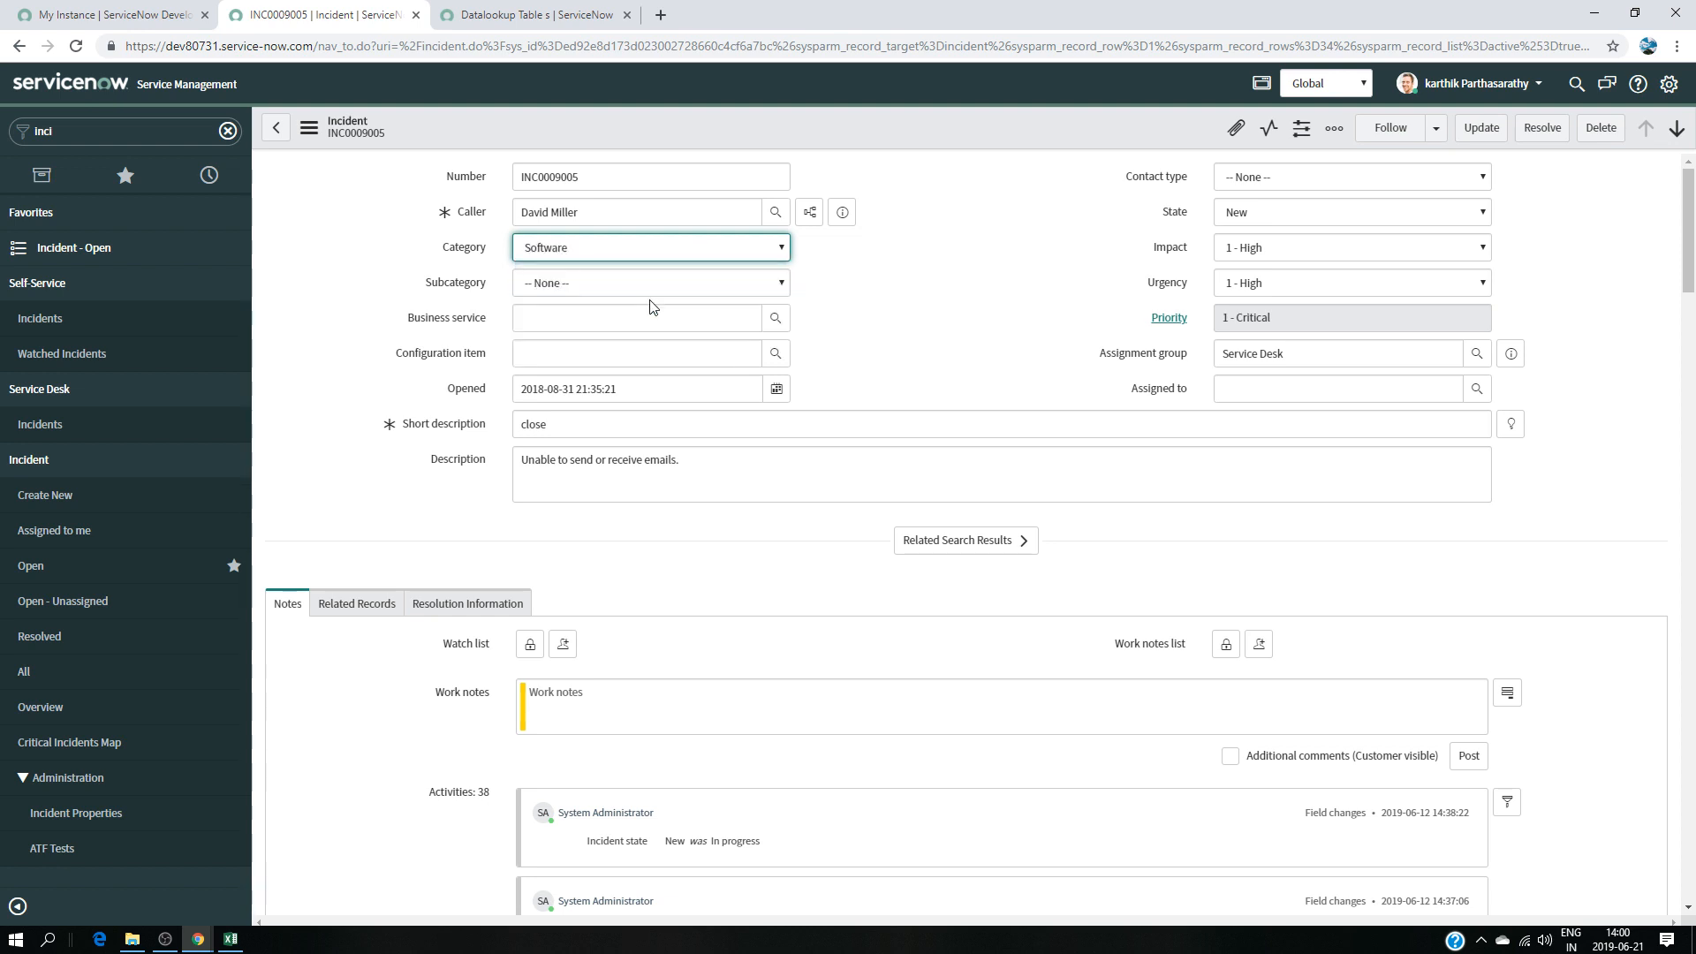
{"action": "left_click", "coordinate": [649, 288]}
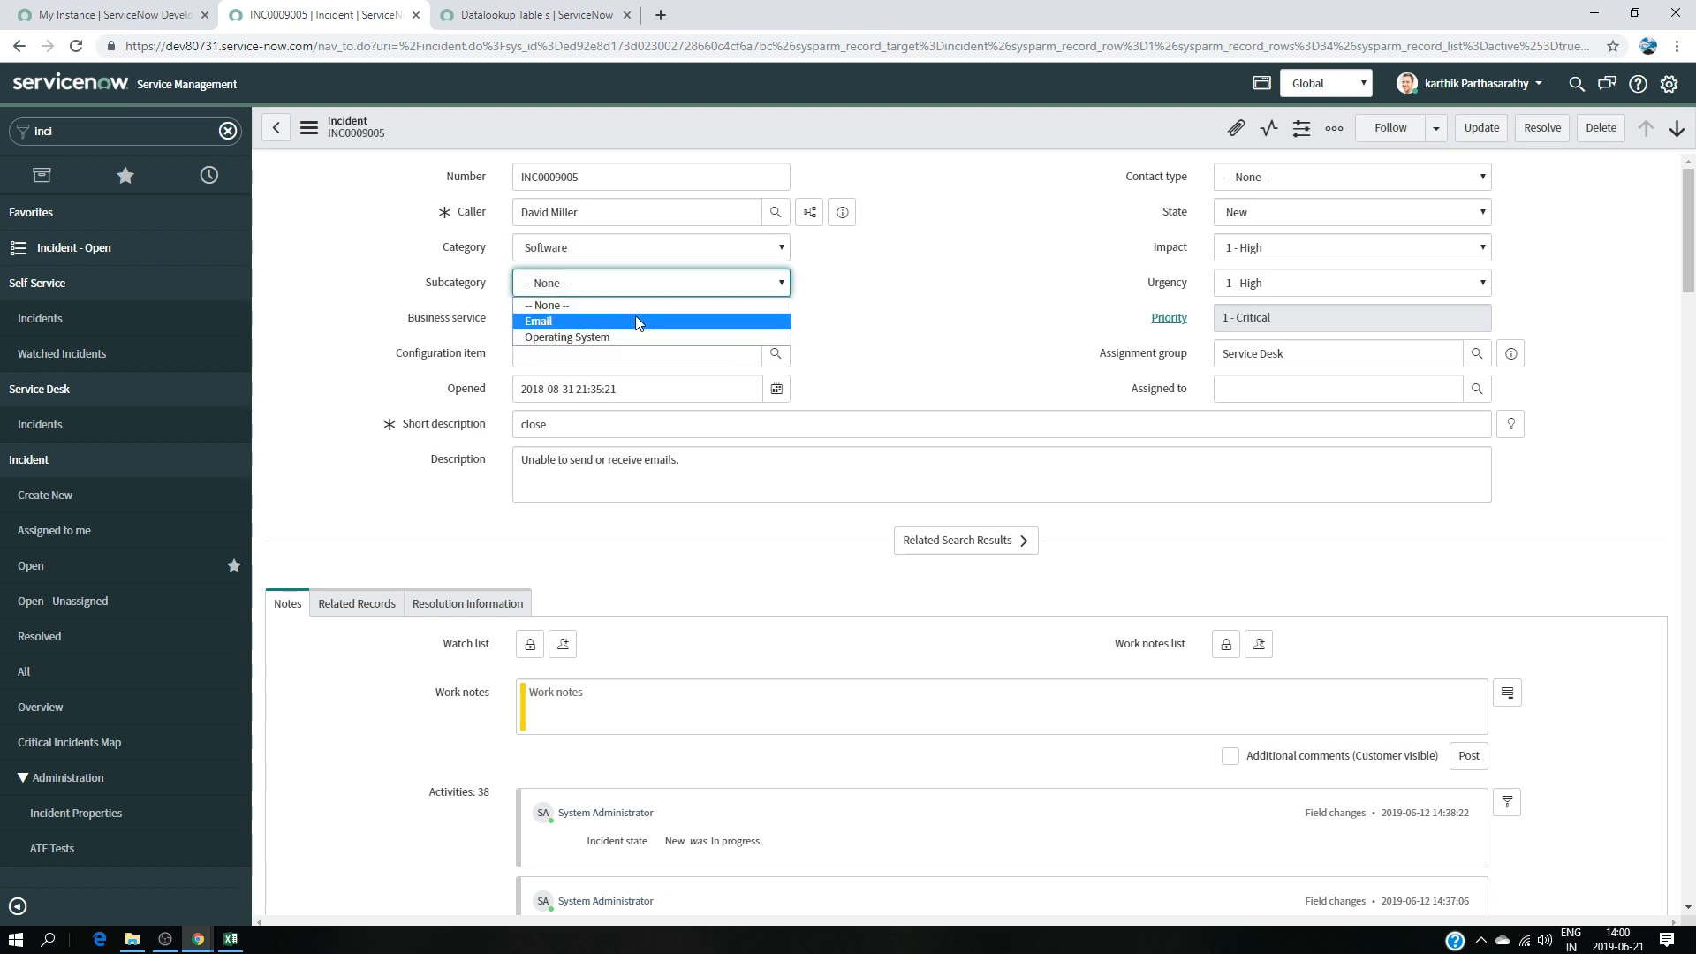
{"action": "left_click", "coordinate": [636, 316]}
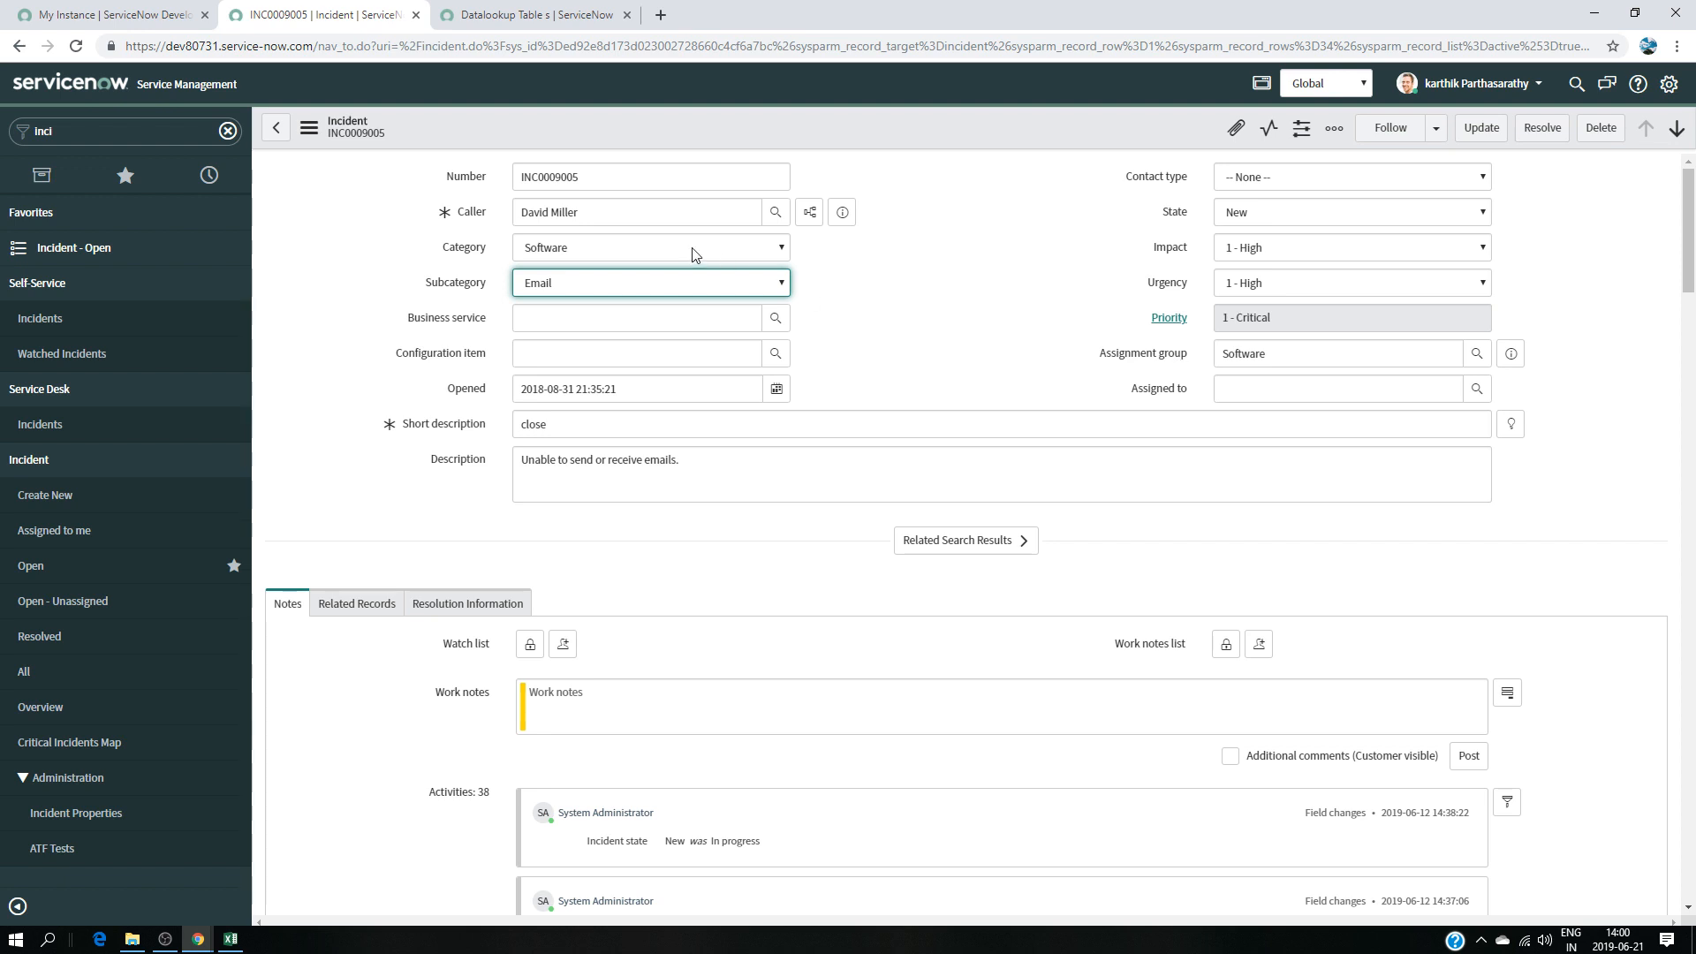
- Test the Hardware lookup by setting the incident's category to Hardware and subcategory to CPU
{"action": "left_click", "coordinate": [688, 254]}
{"action": "left_click", "coordinate": [639, 328]}
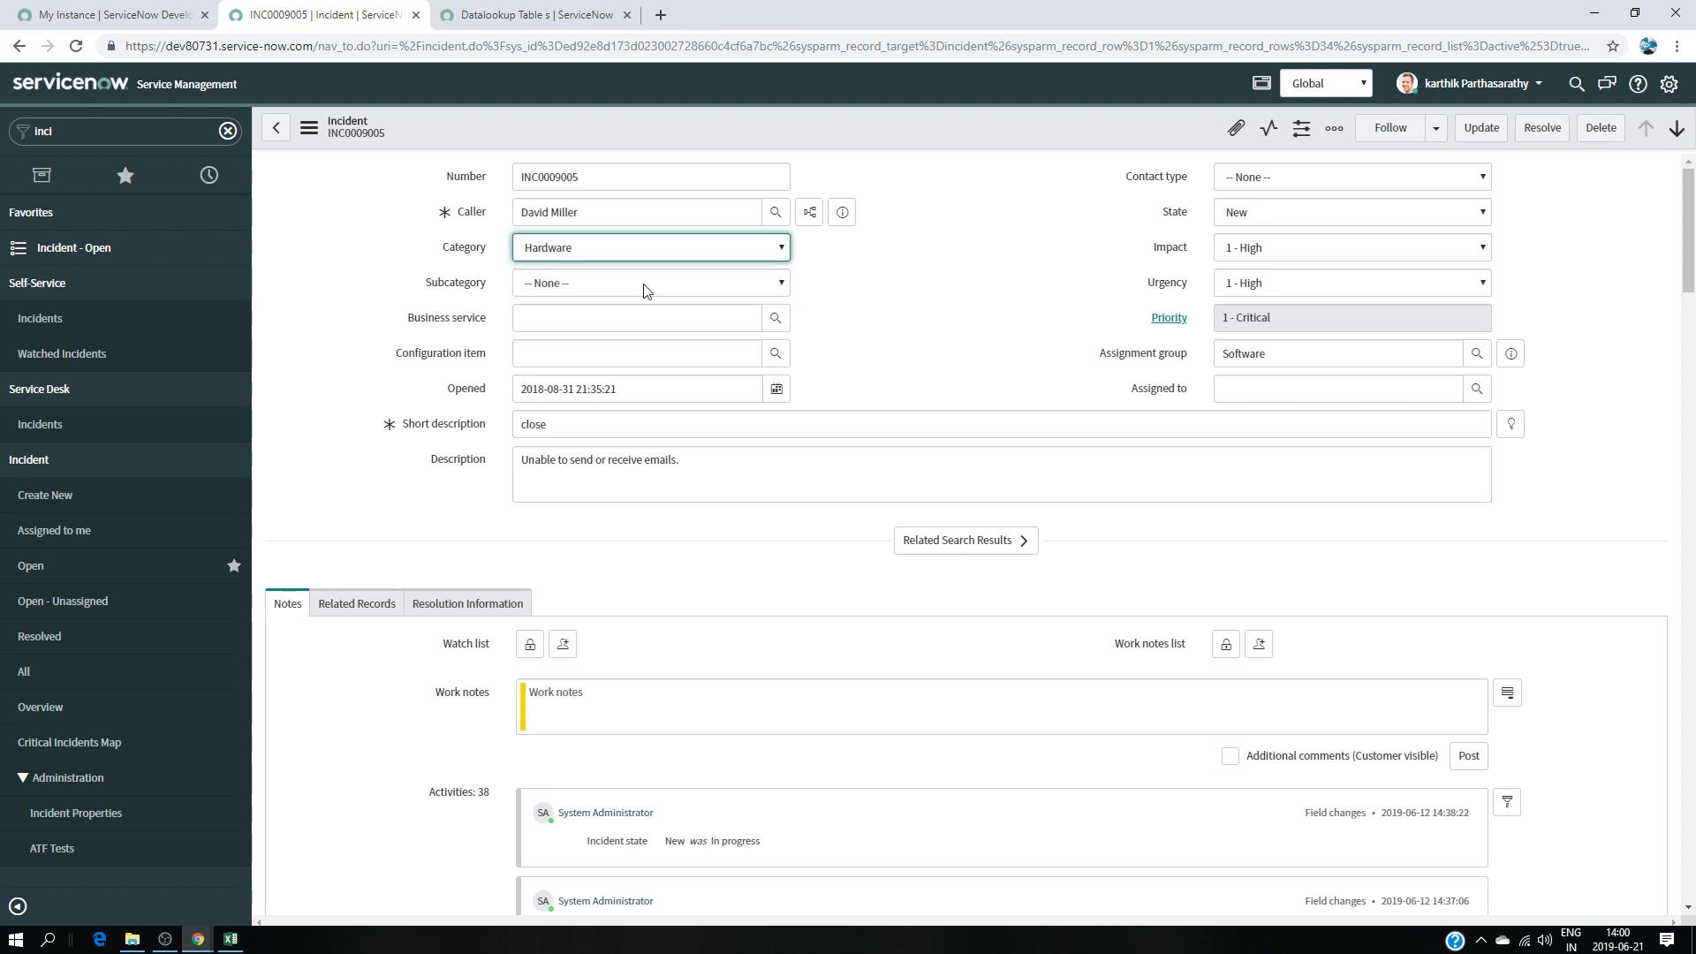
{"action": "left_click", "coordinate": [643, 282]}
{"action": "left_click", "coordinate": [630, 324]}
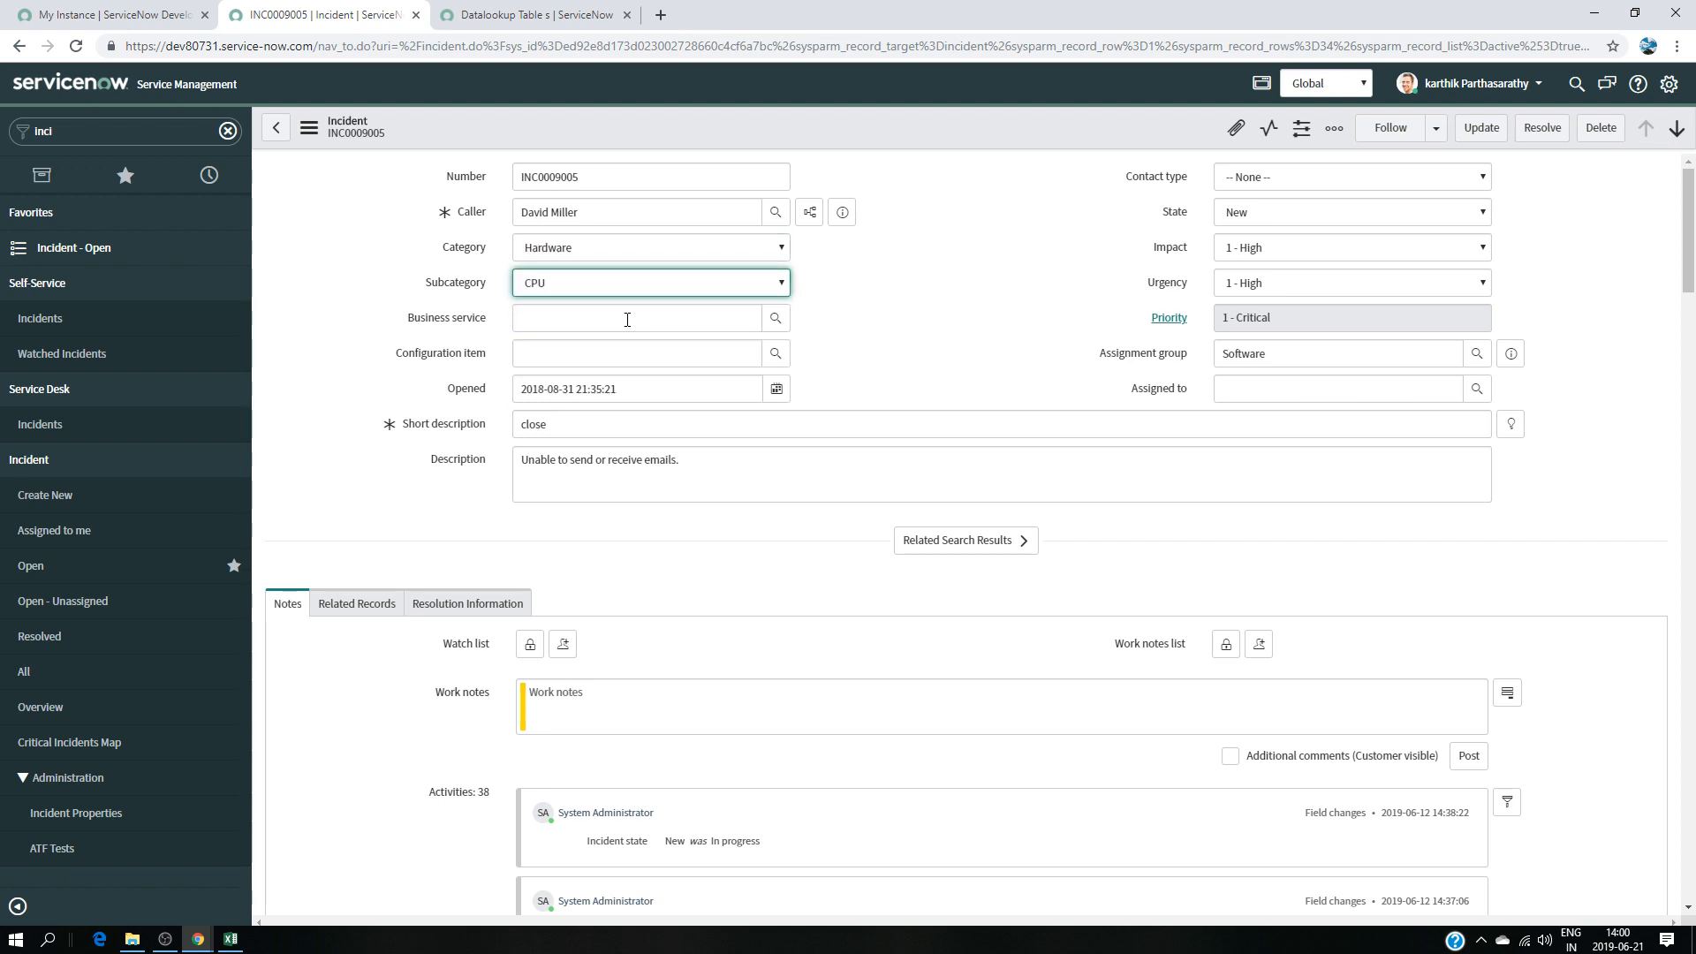
- Test the Network lookup by setting the incident's category to Network and subcategory to DHCP
{"action": "left_click", "coordinate": [707, 256]}
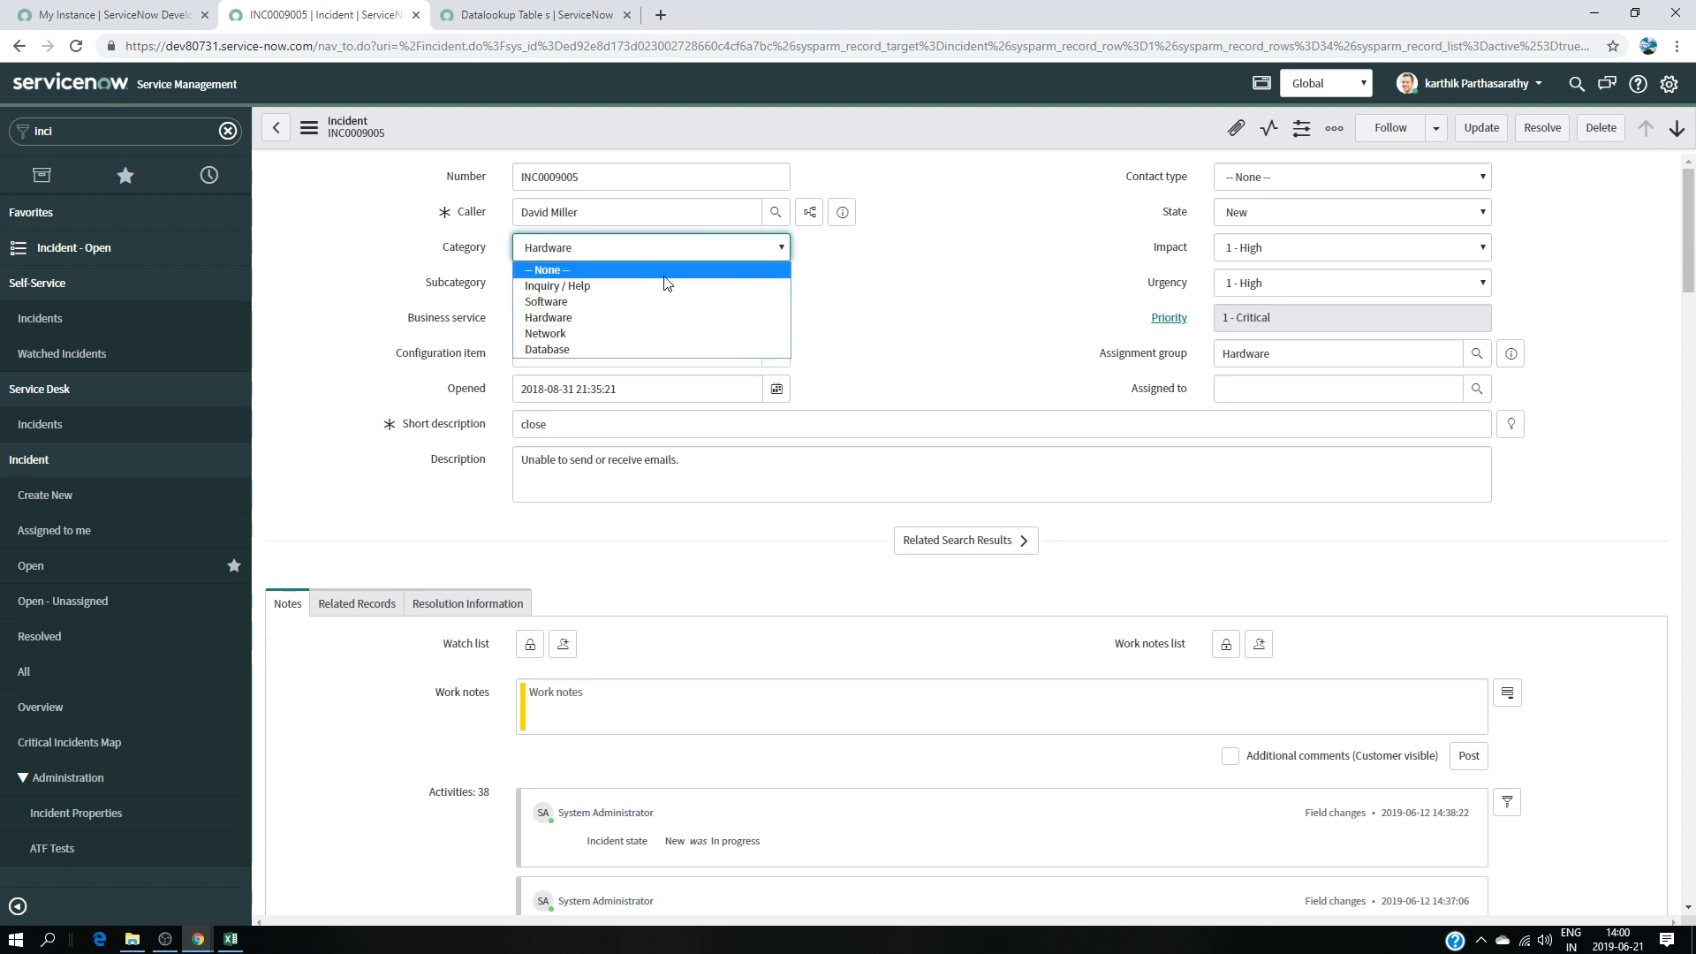
{"action": "left_click", "coordinate": [636, 336]}
{"action": "left_click", "coordinate": [651, 284]}
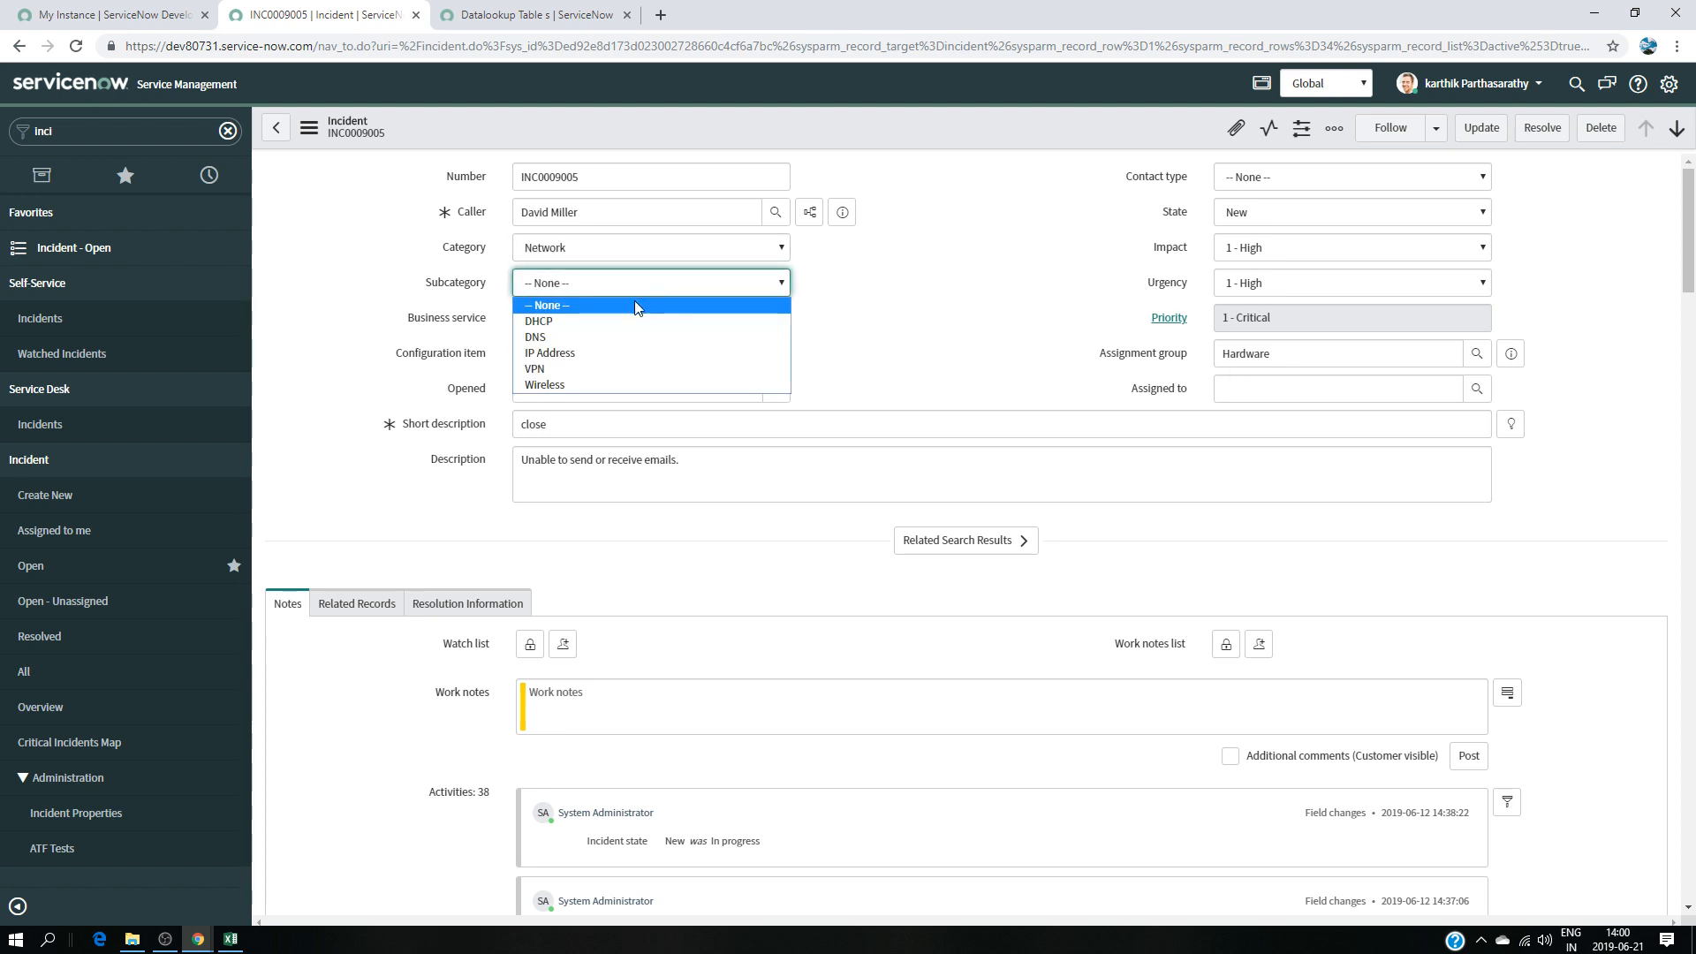
{"action": "left_click", "coordinate": [633, 324]}
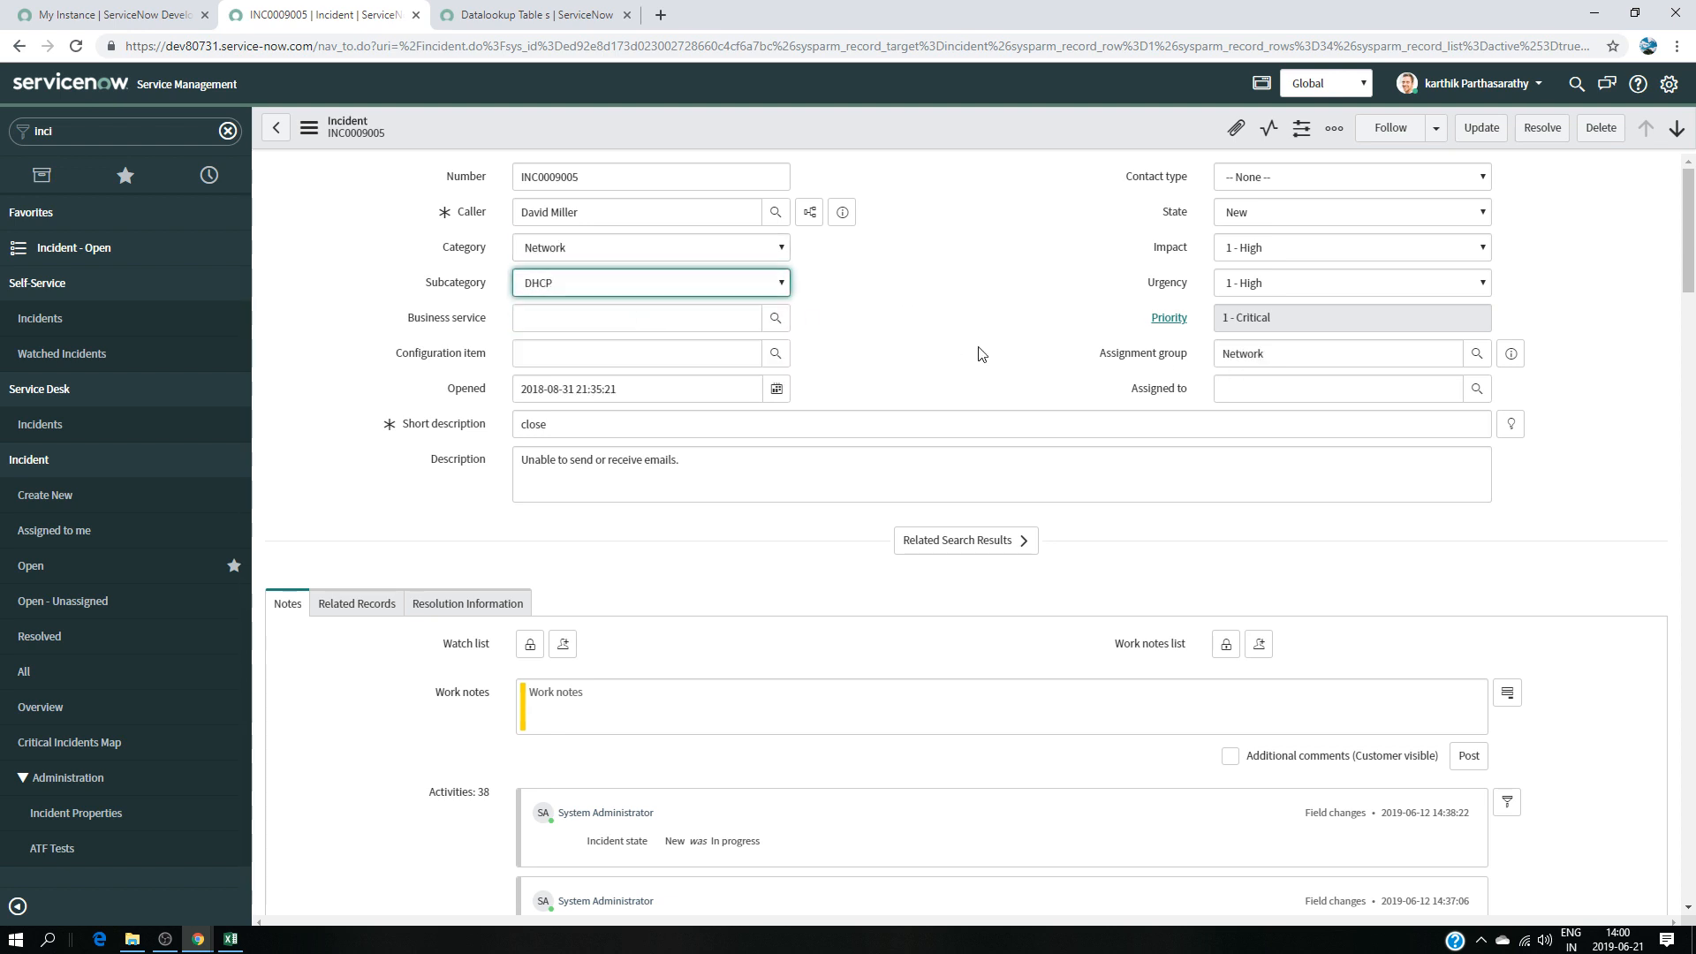
{"action": "left_click", "coordinate": [735, 285]}
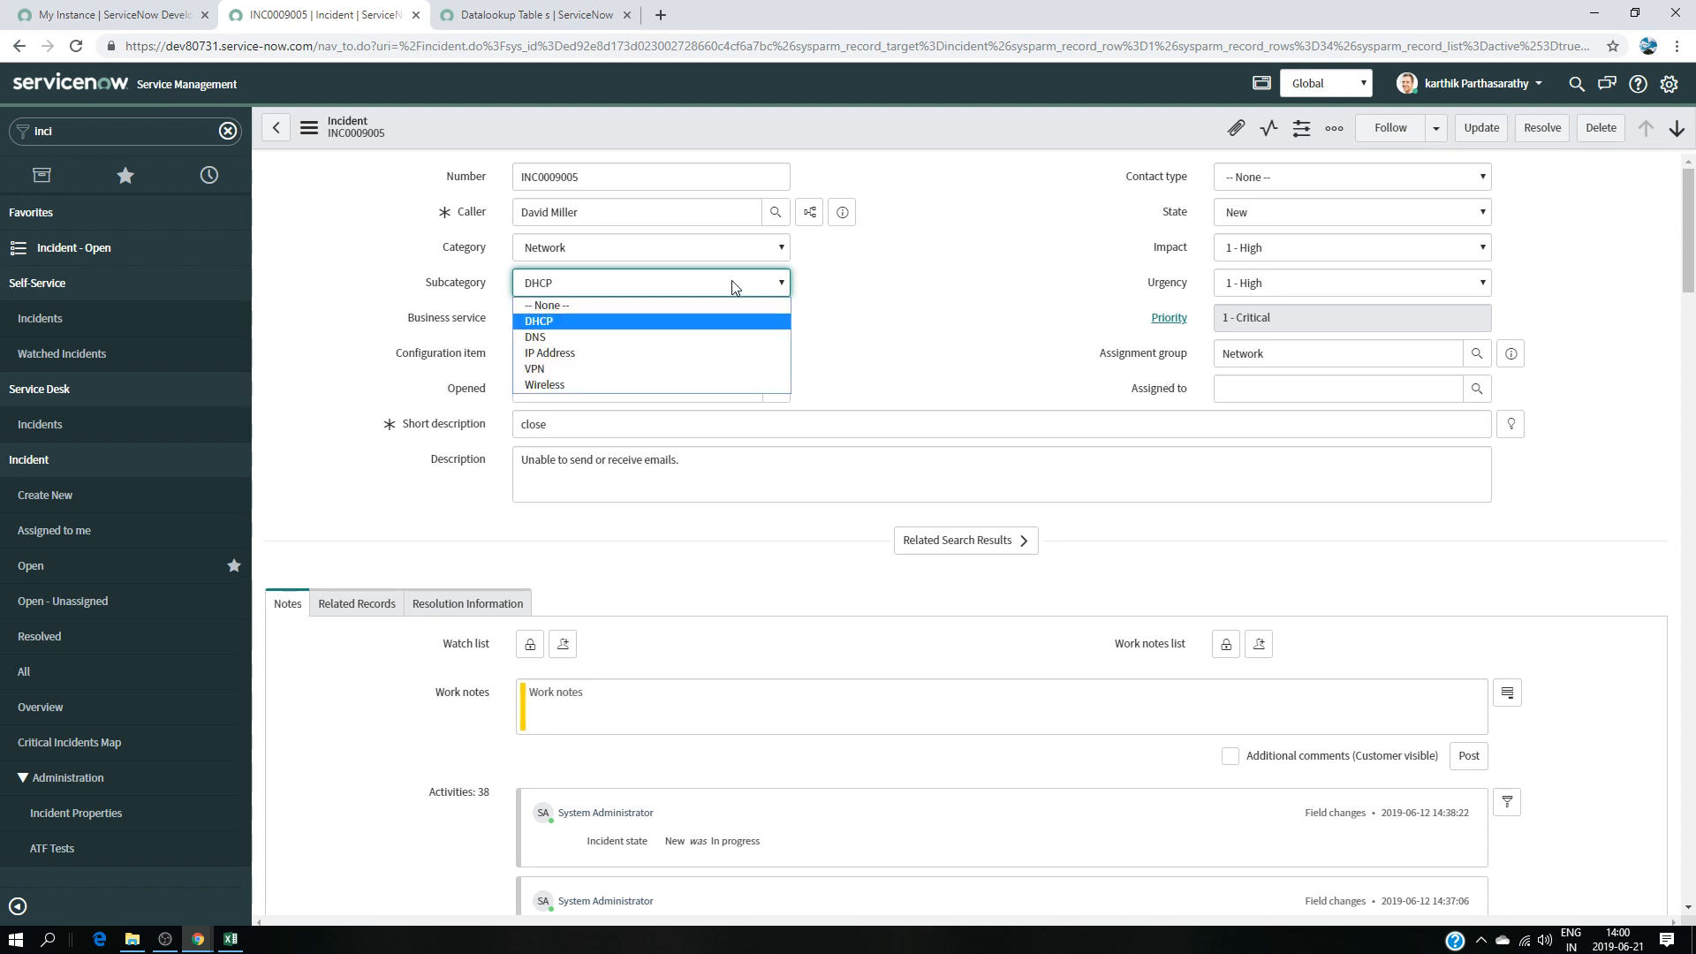
{"action": "left_click", "coordinate": [987, 289]}
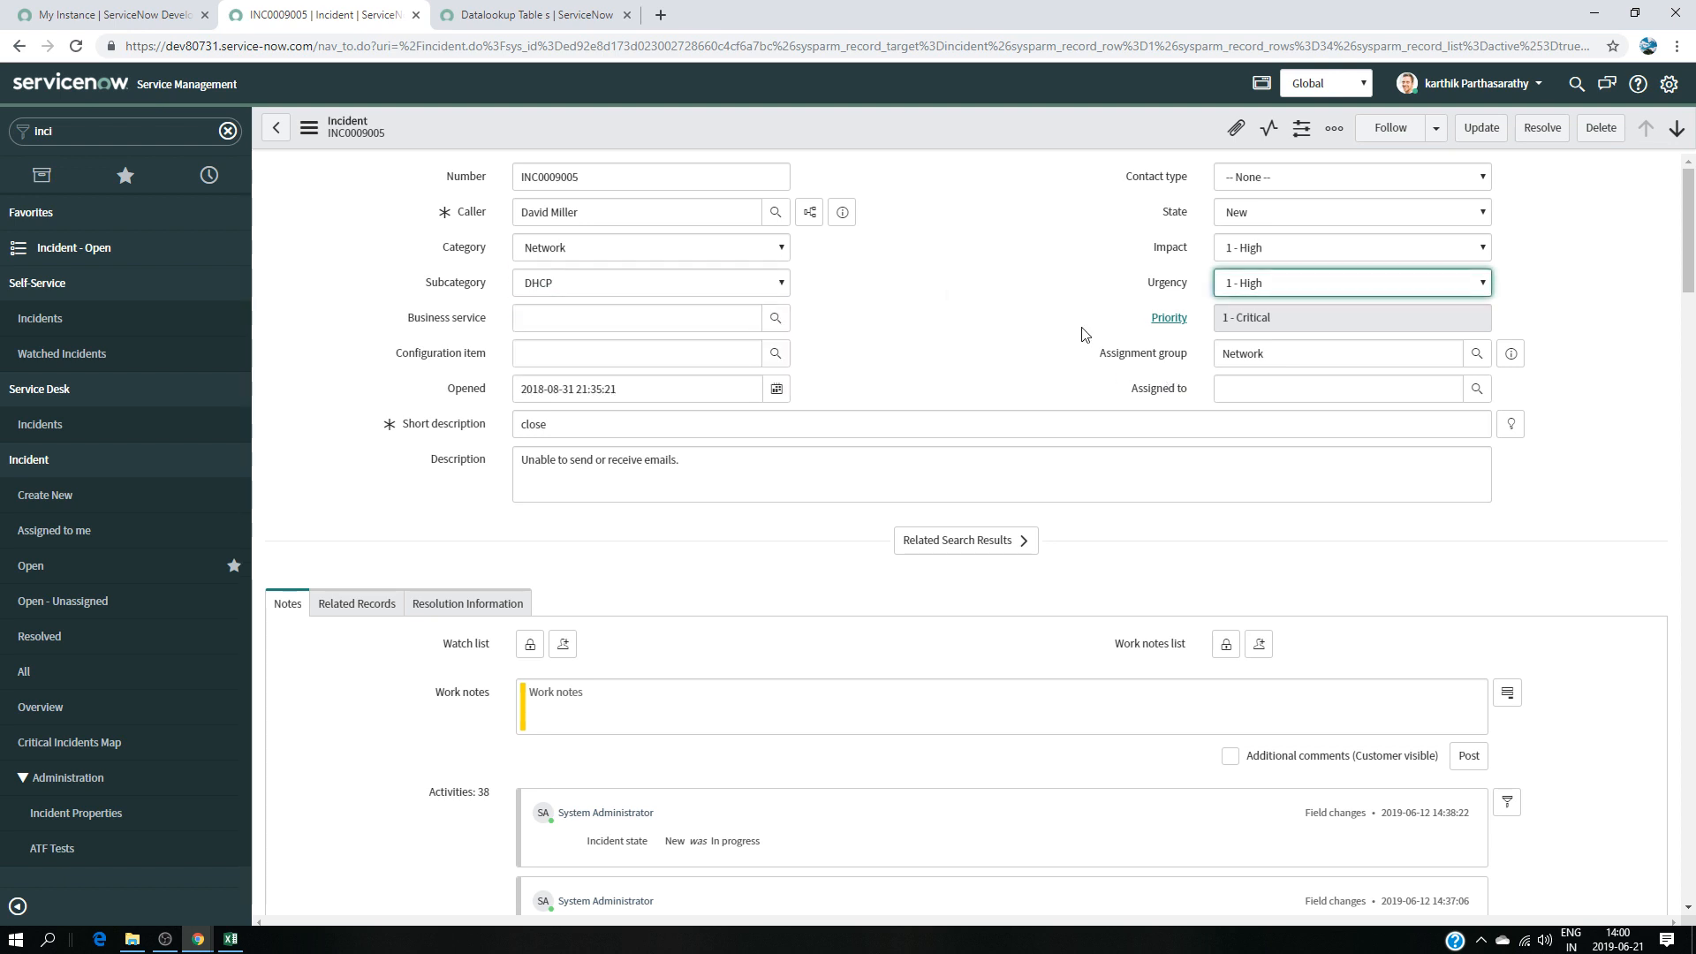
- Test the Database lookup by setting the incident's category to Database and subcategory to DB2
{"action": "left_click", "coordinate": [704, 247]}
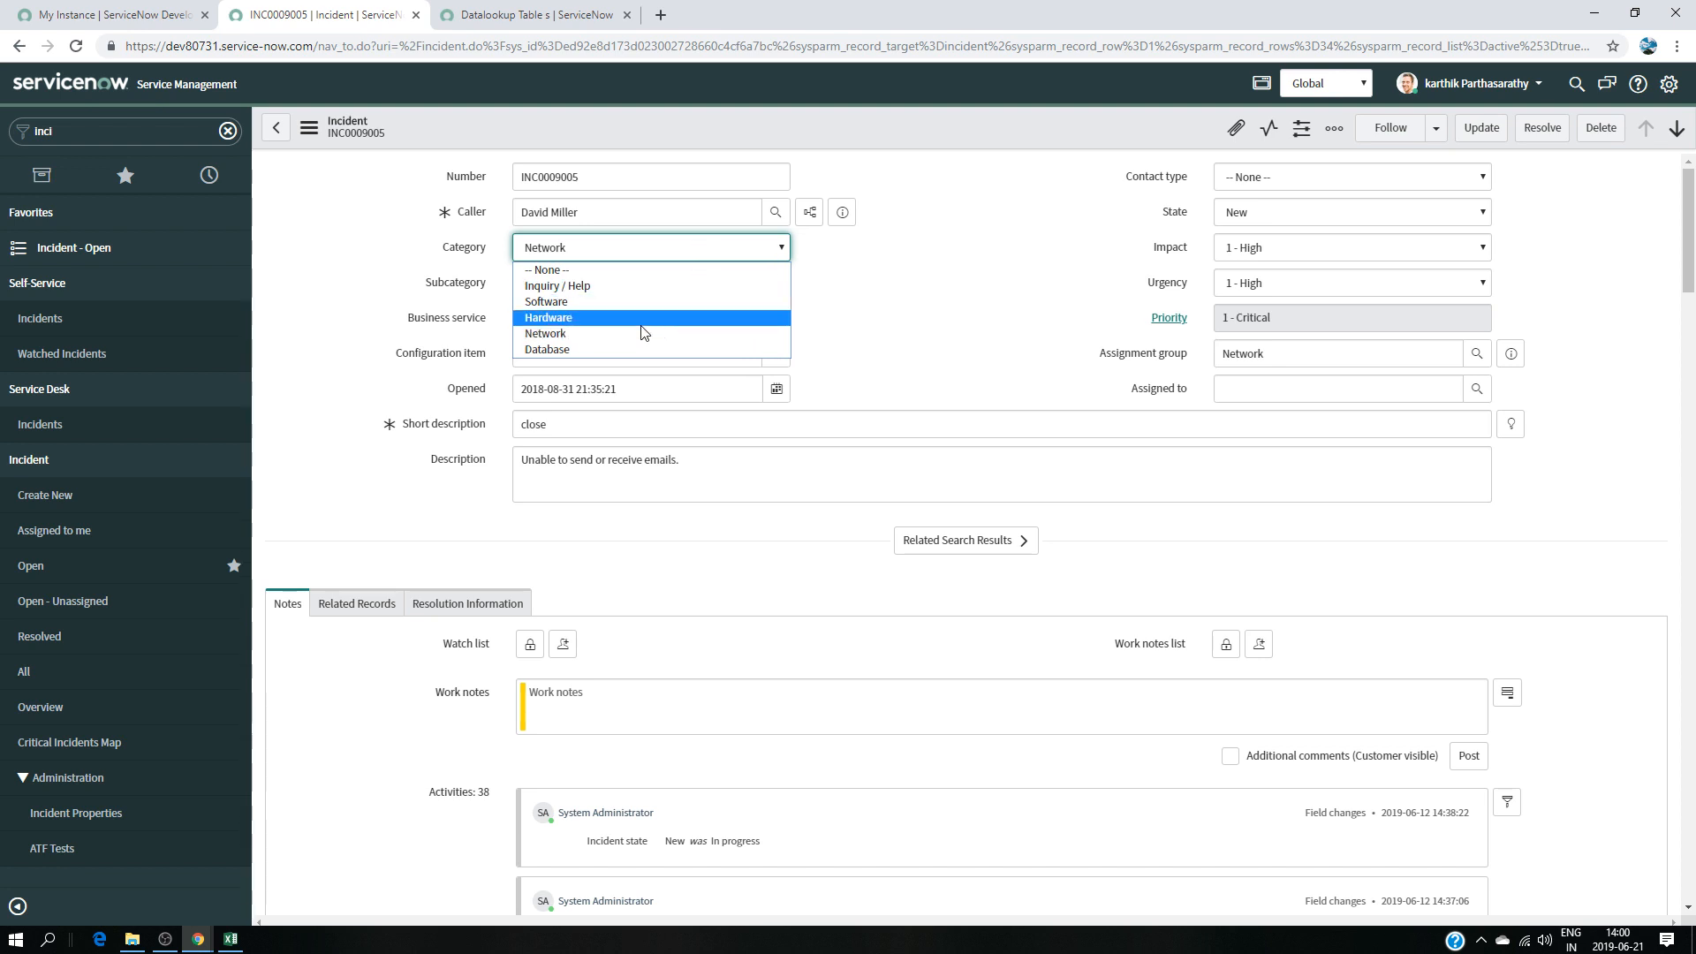
{"action": "left_click", "coordinate": [649, 356]}
{"action": "left_click", "coordinate": [675, 287]}
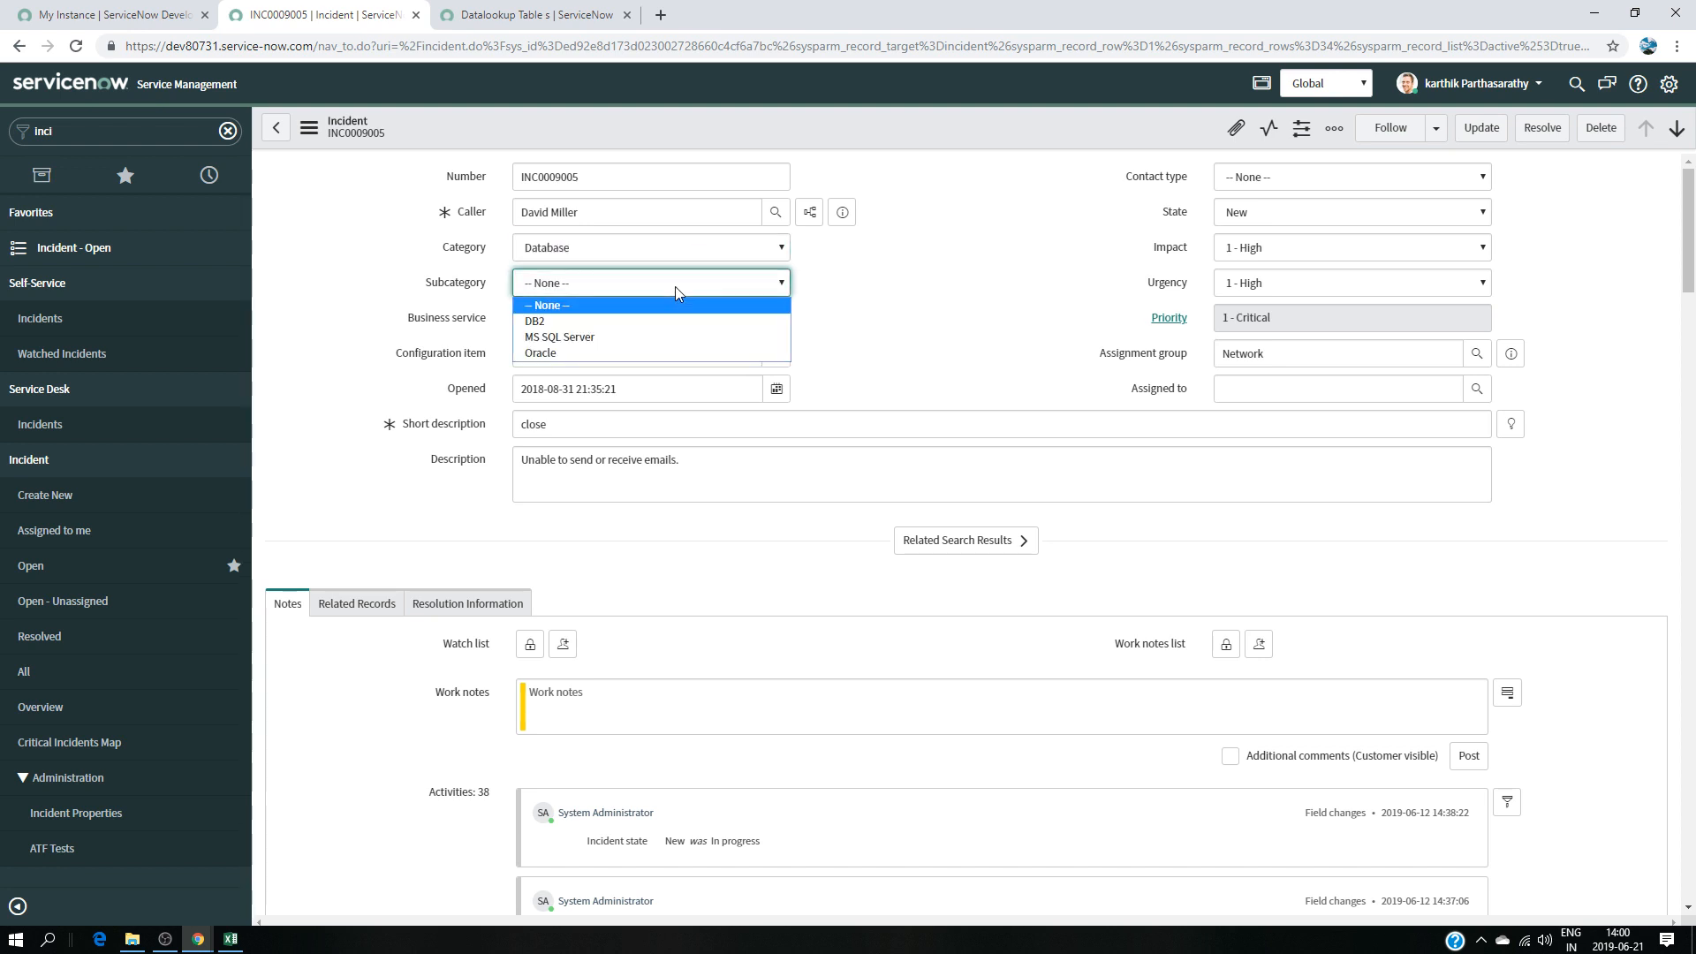
{"action": "left_click", "coordinate": [699, 324]}
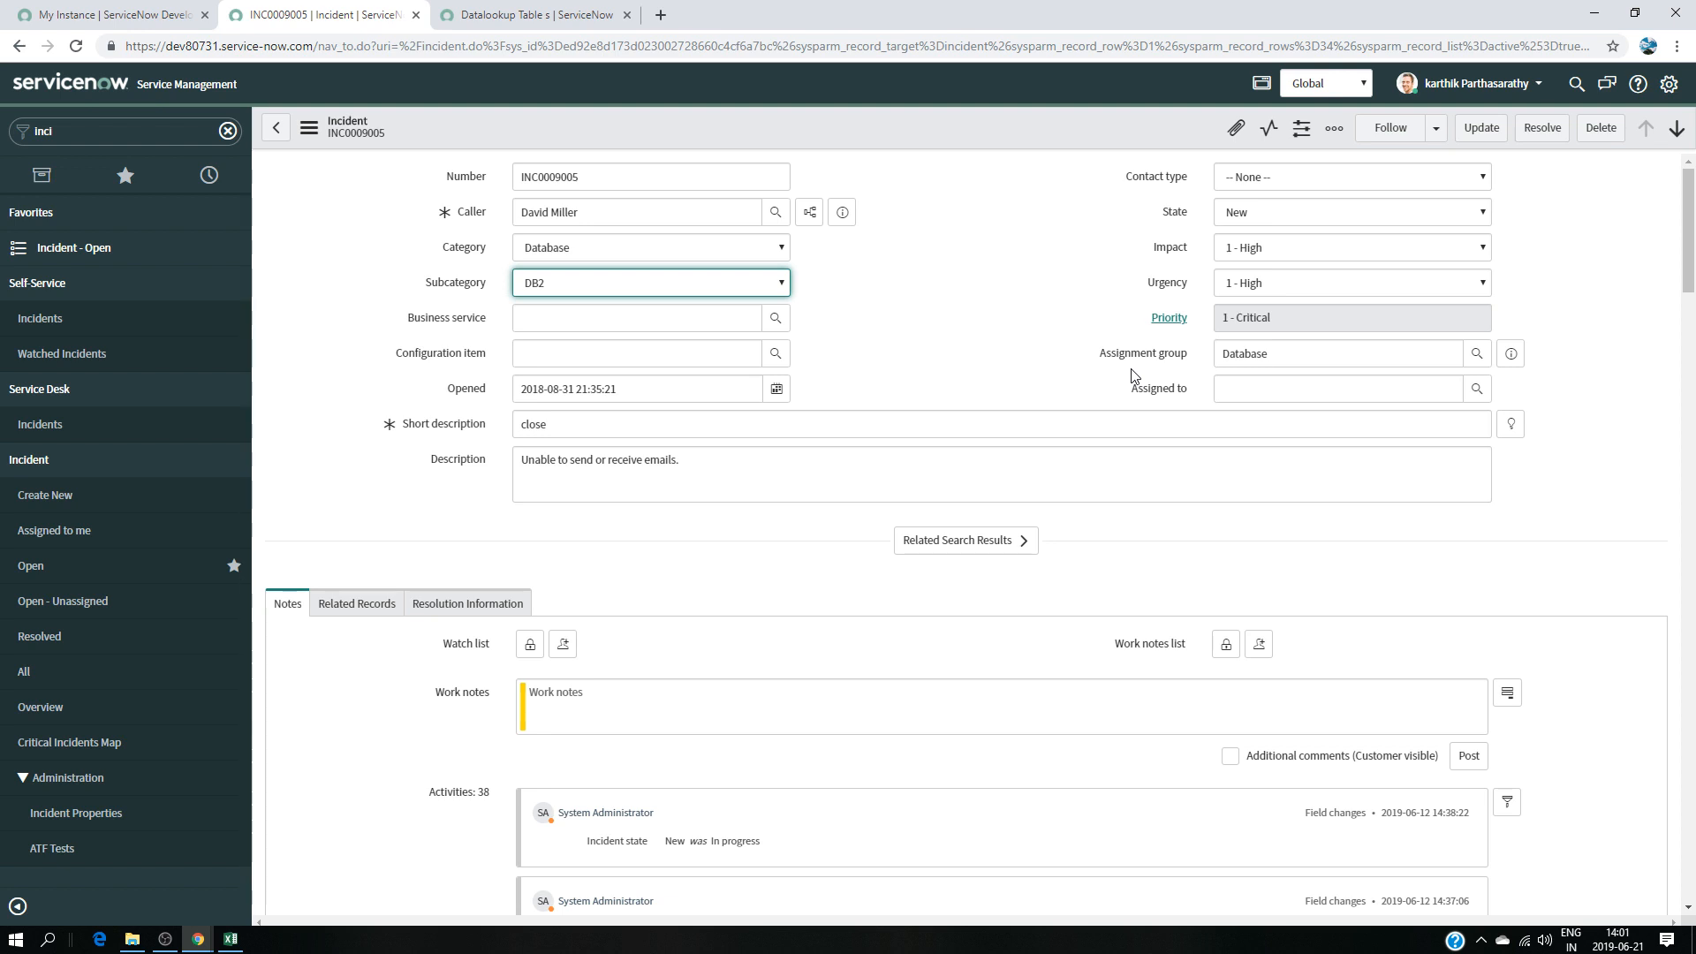
{"action": "left_click", "coordinate": [164, 941]}
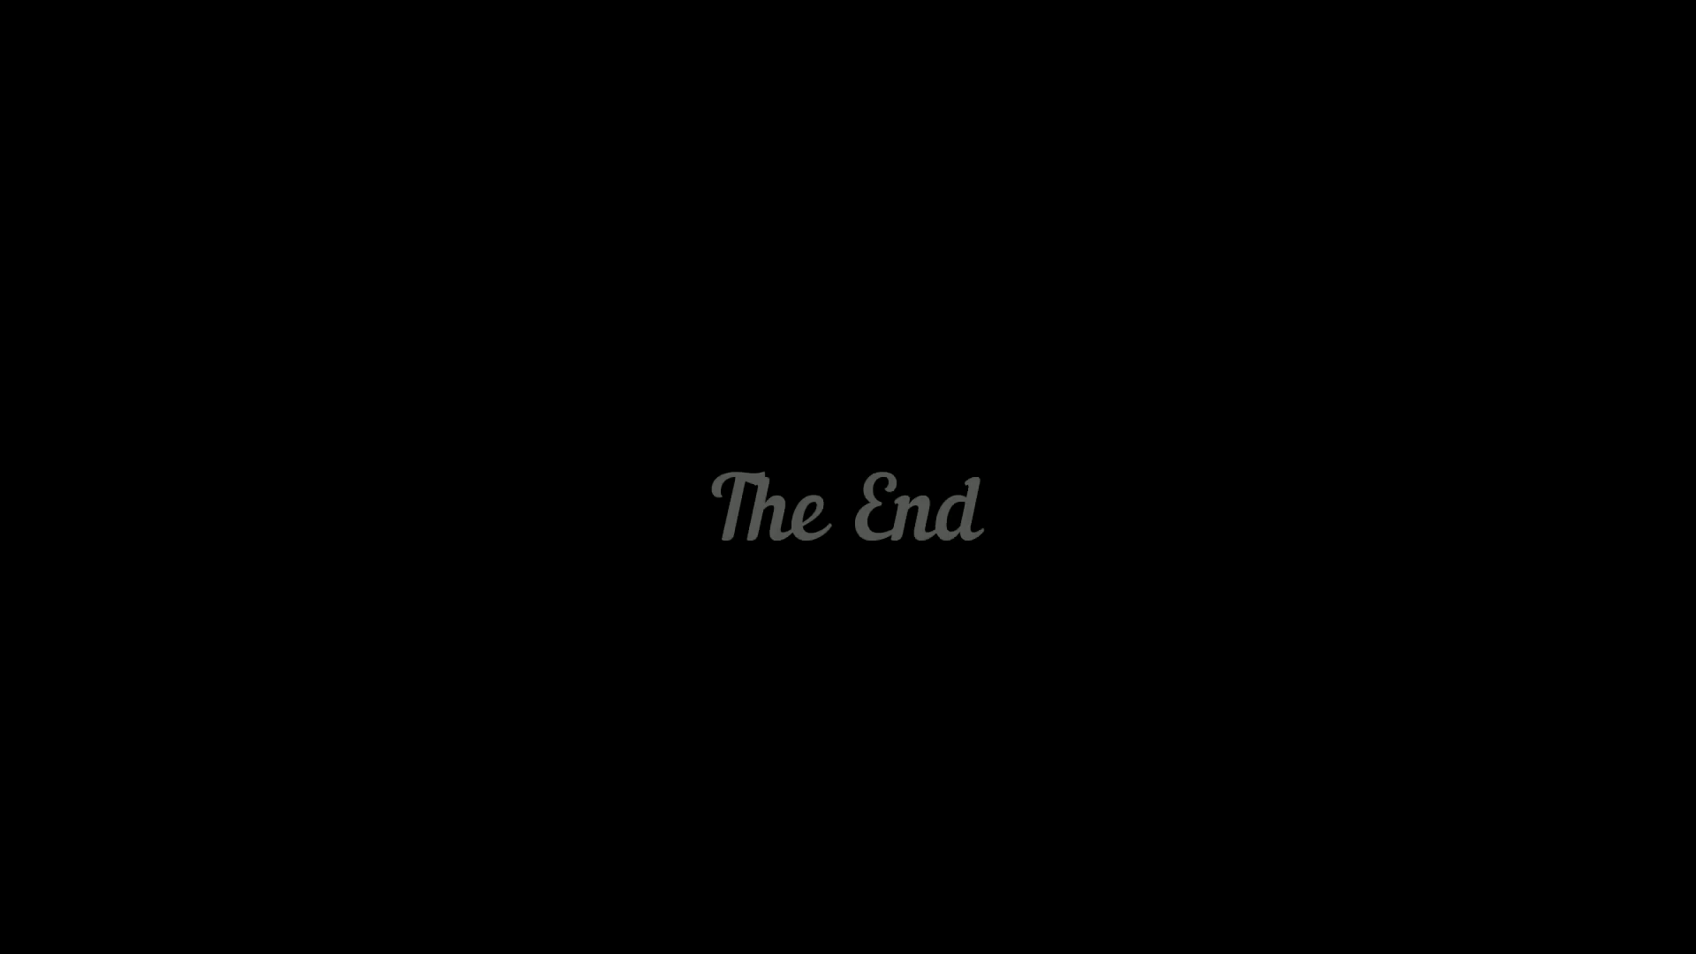